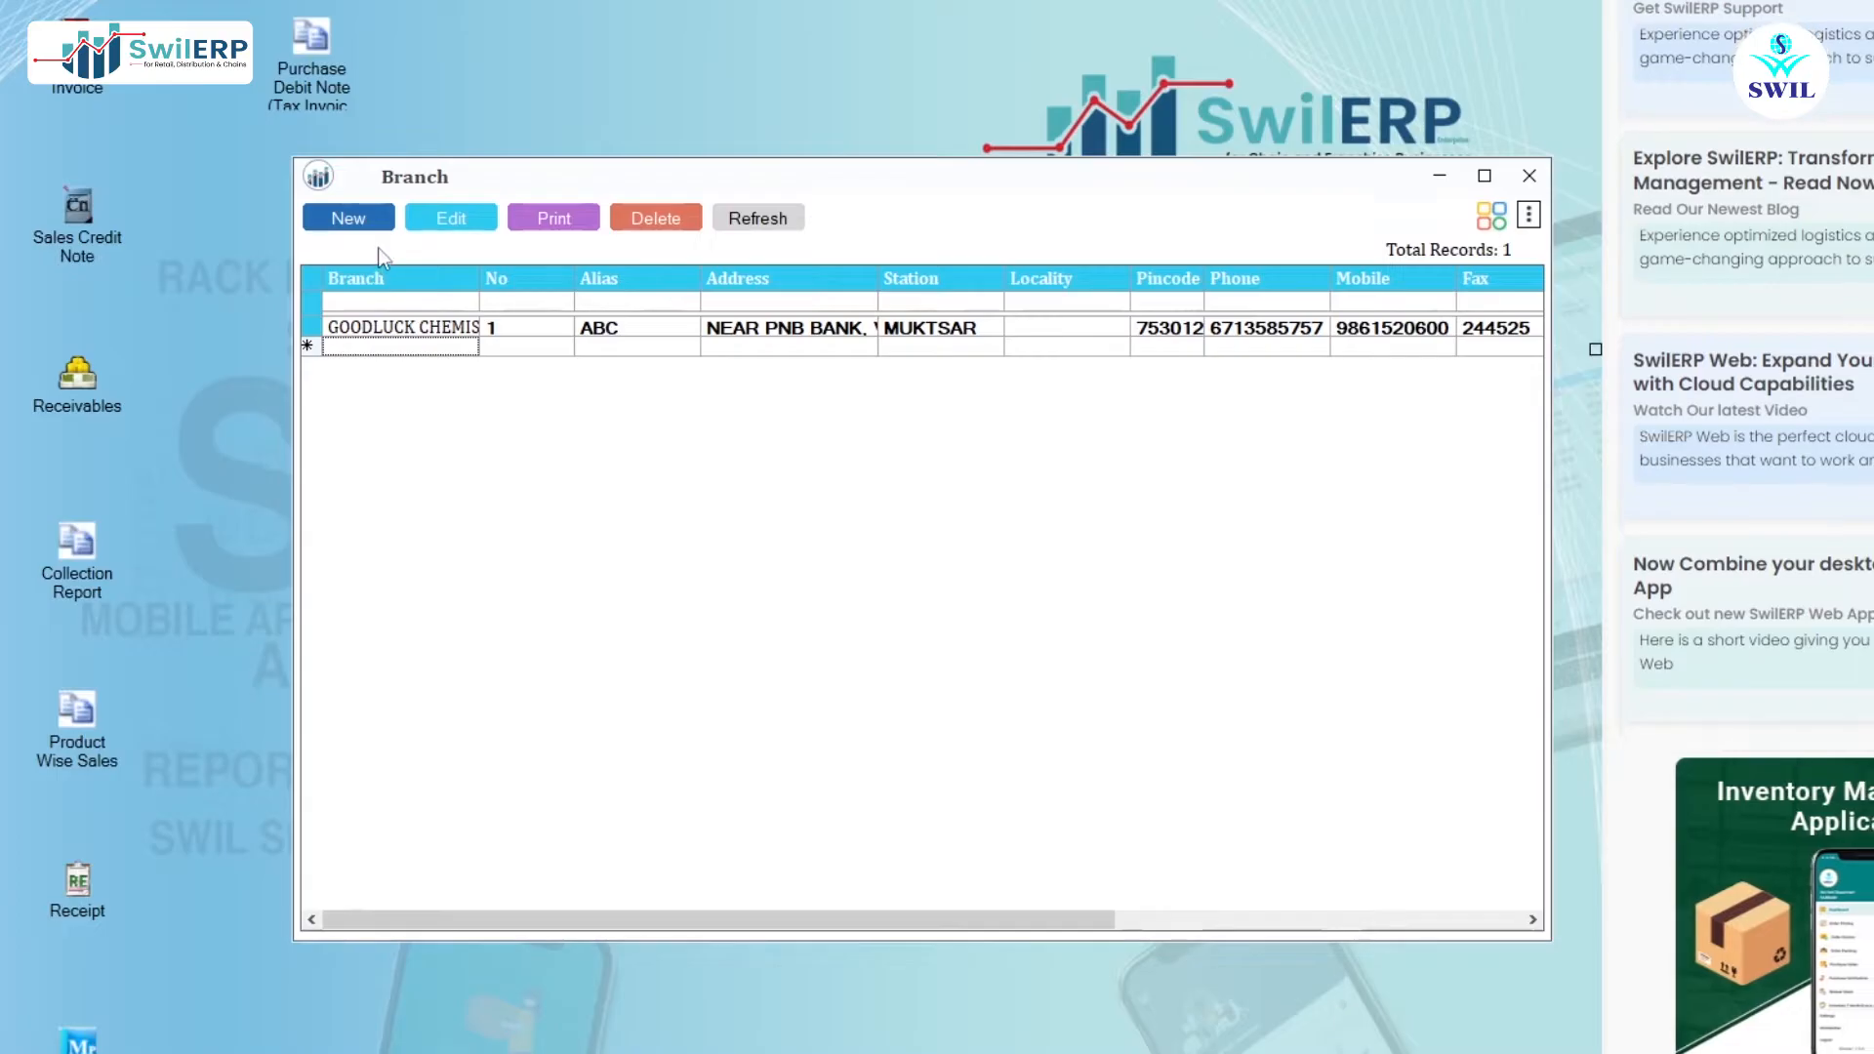
- Create a new Branch (Depot) record named Supermart Malviya Nagar with number 1 and fill in the branch password
{"action": "left_click", "coordinate": [375, 221]}
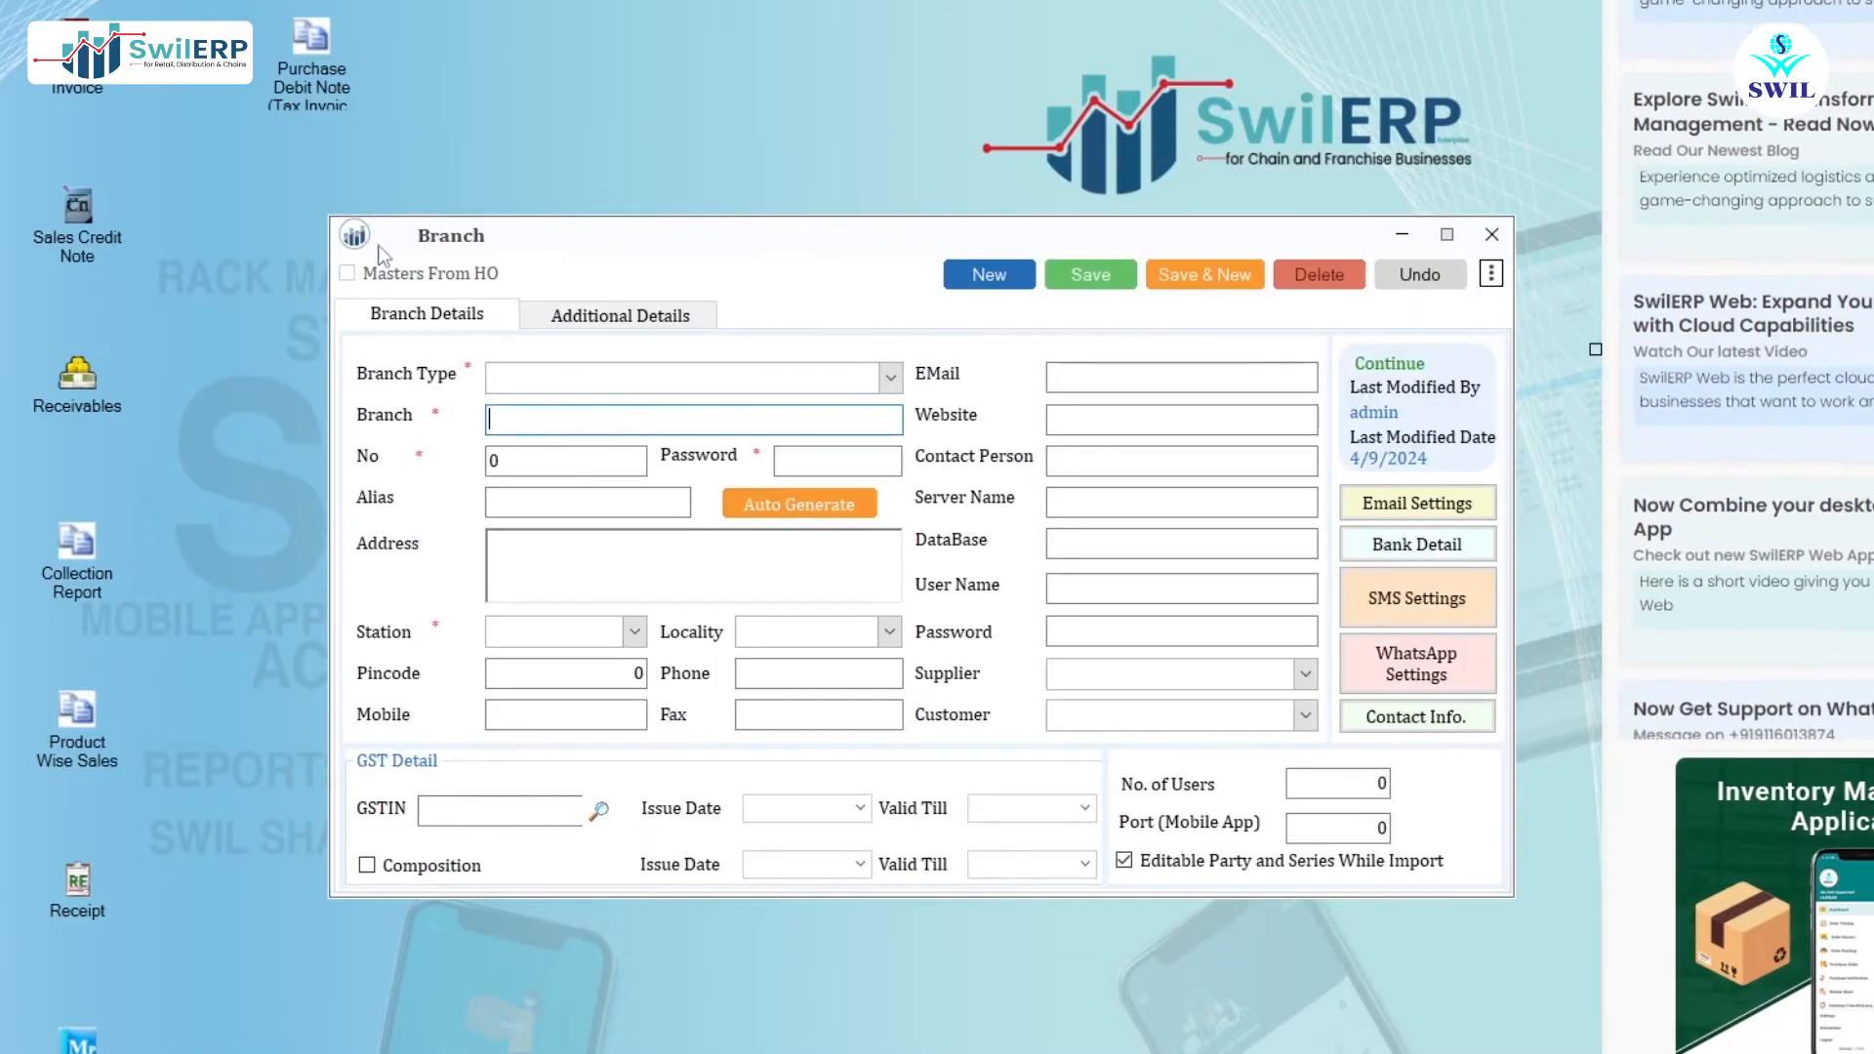
{"action": "left_click", "coordinate": [564, 380]}
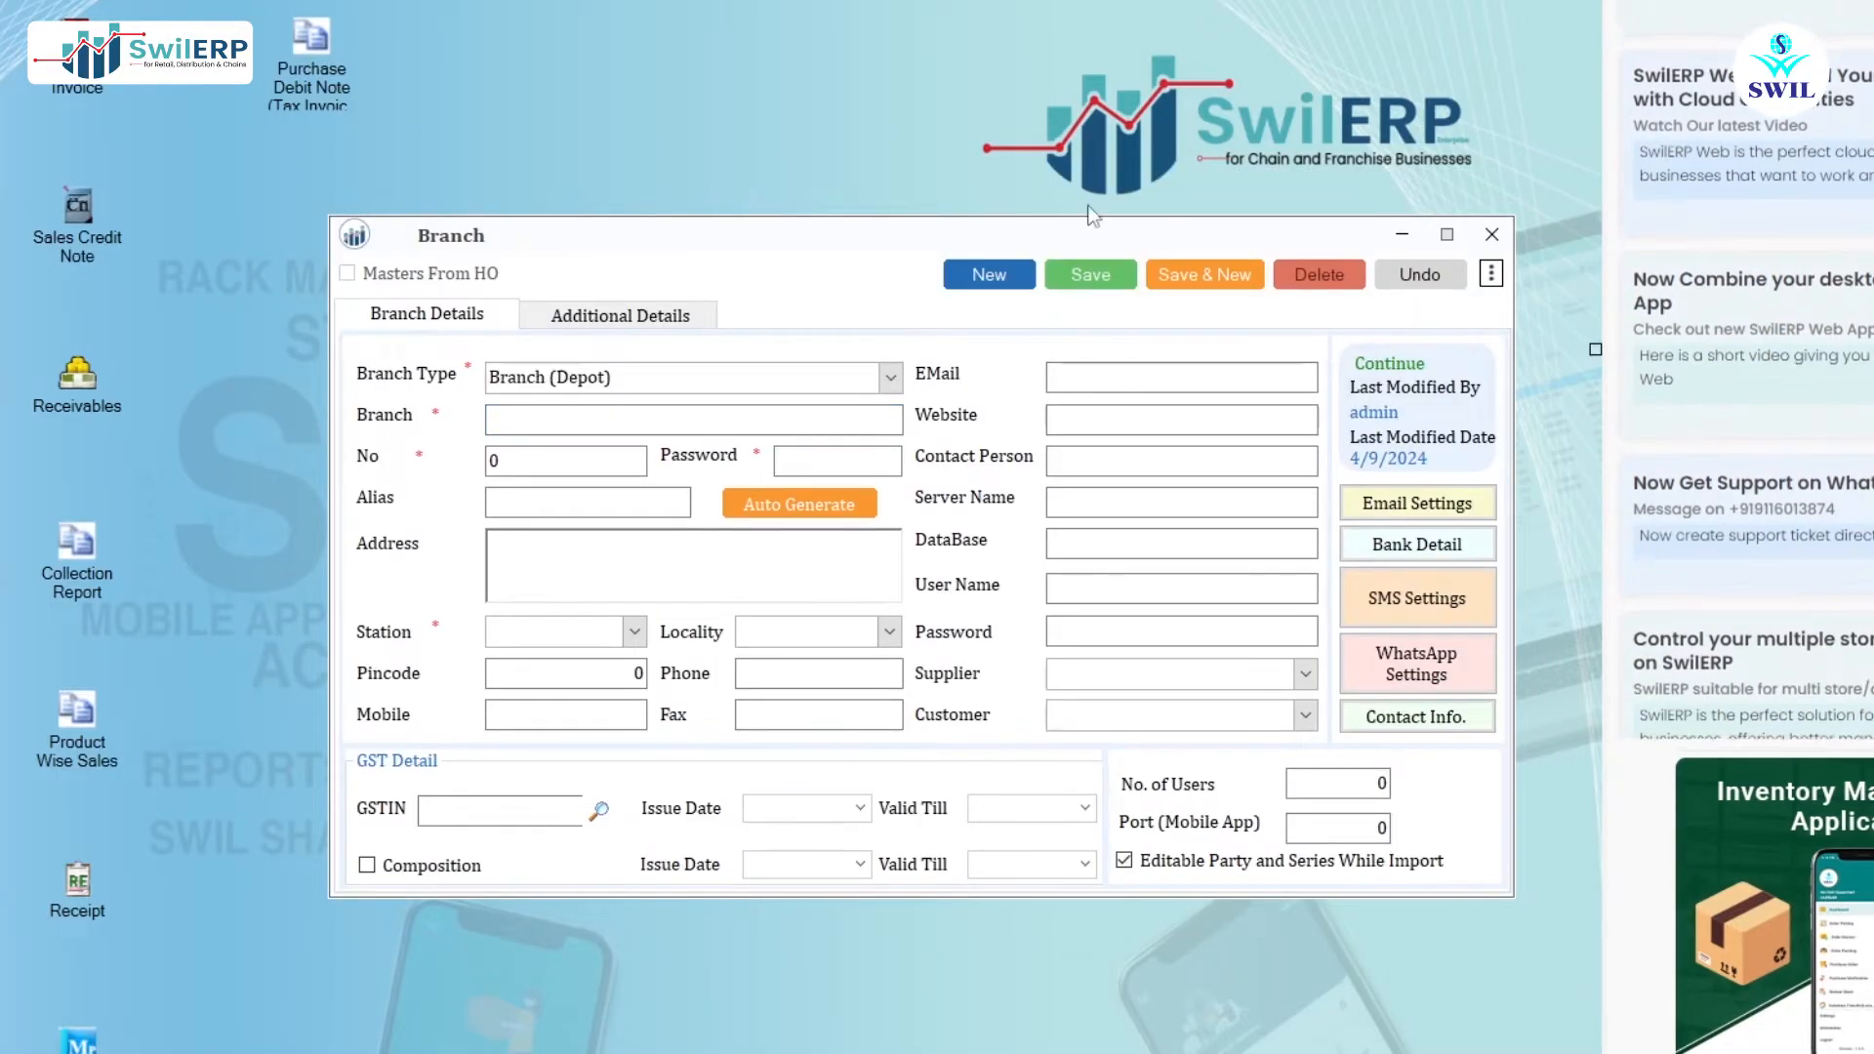
{"action": "left_click", "coordinate": [607, 413]}
{"action": "type", "text": "Supermart Malviya Nagar"}
{"action": "left_click", "coordinate": [592, 451]}
{"action": "type", "text": "1"}
{"action": "left_click", "coordinate": [808, 454]}
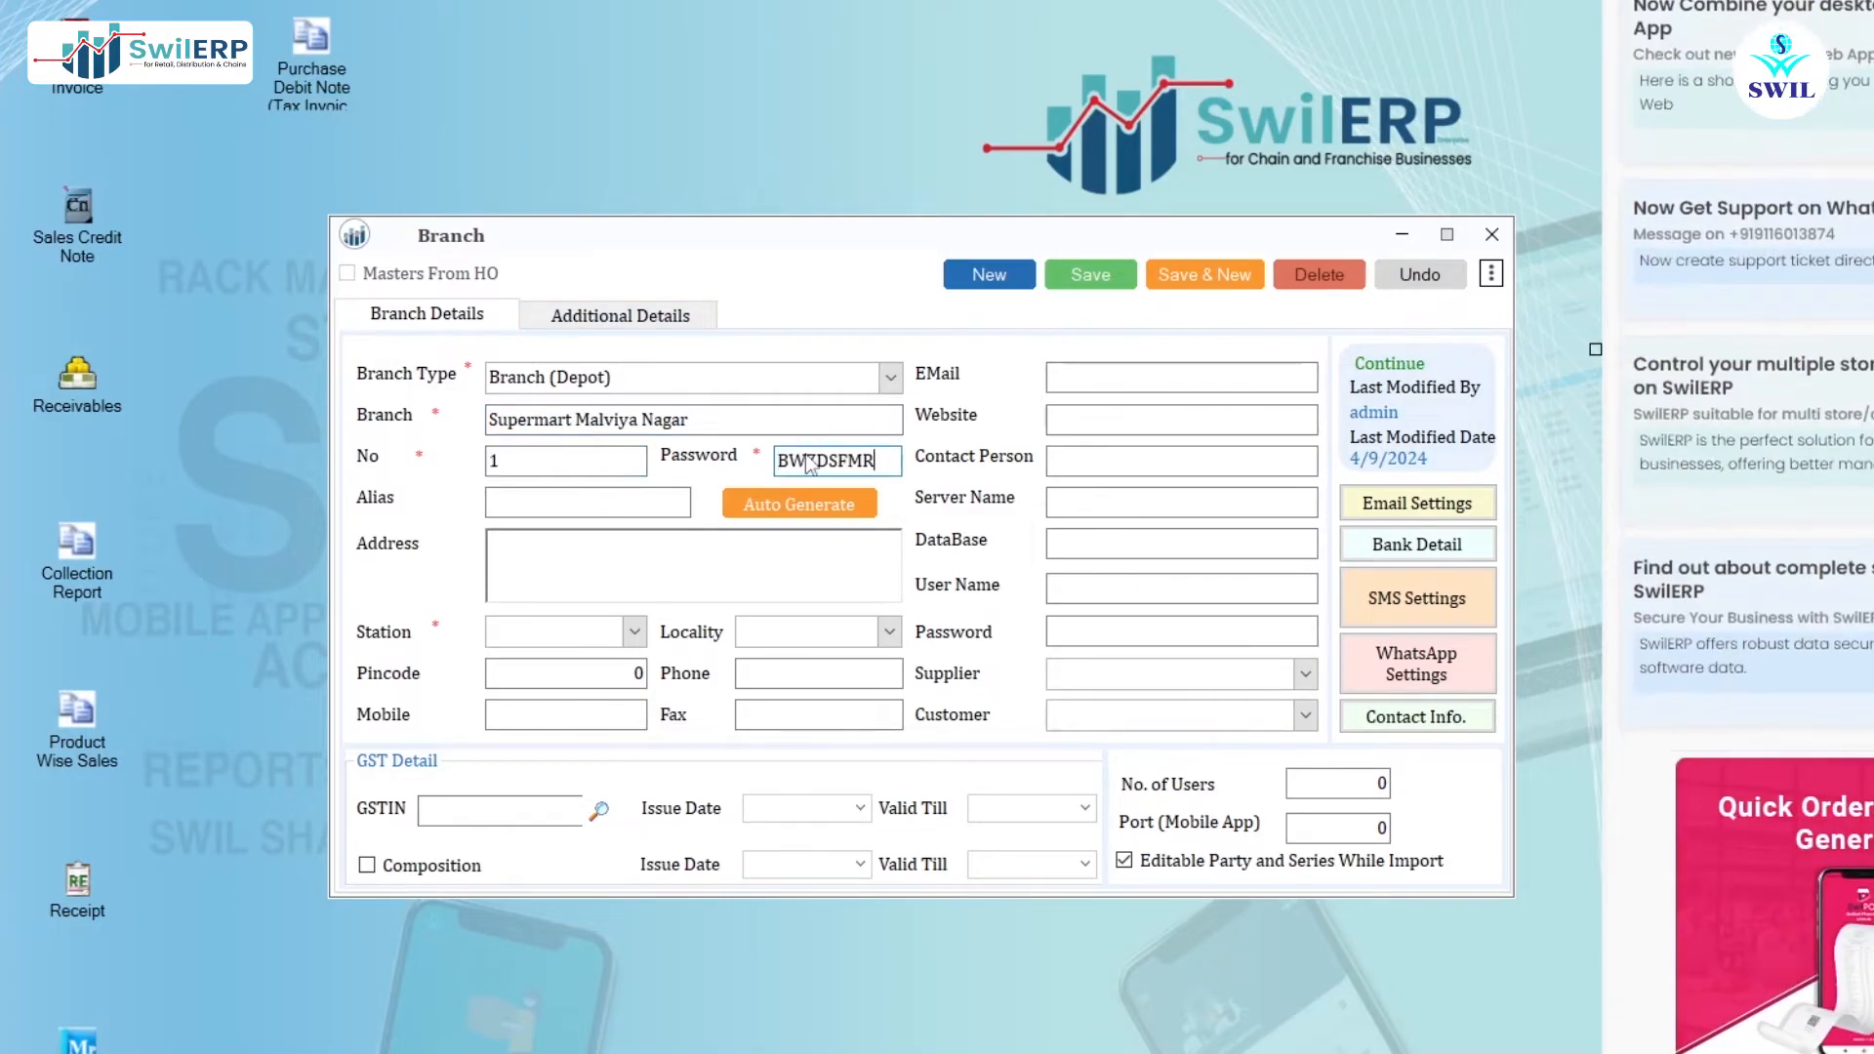
- Enter the branch address, set the station to JAIPUR, and assign Supermart Malviya Nagar as both supplier and customer
{"action": "left_click", "coordinate": [531, 552]}
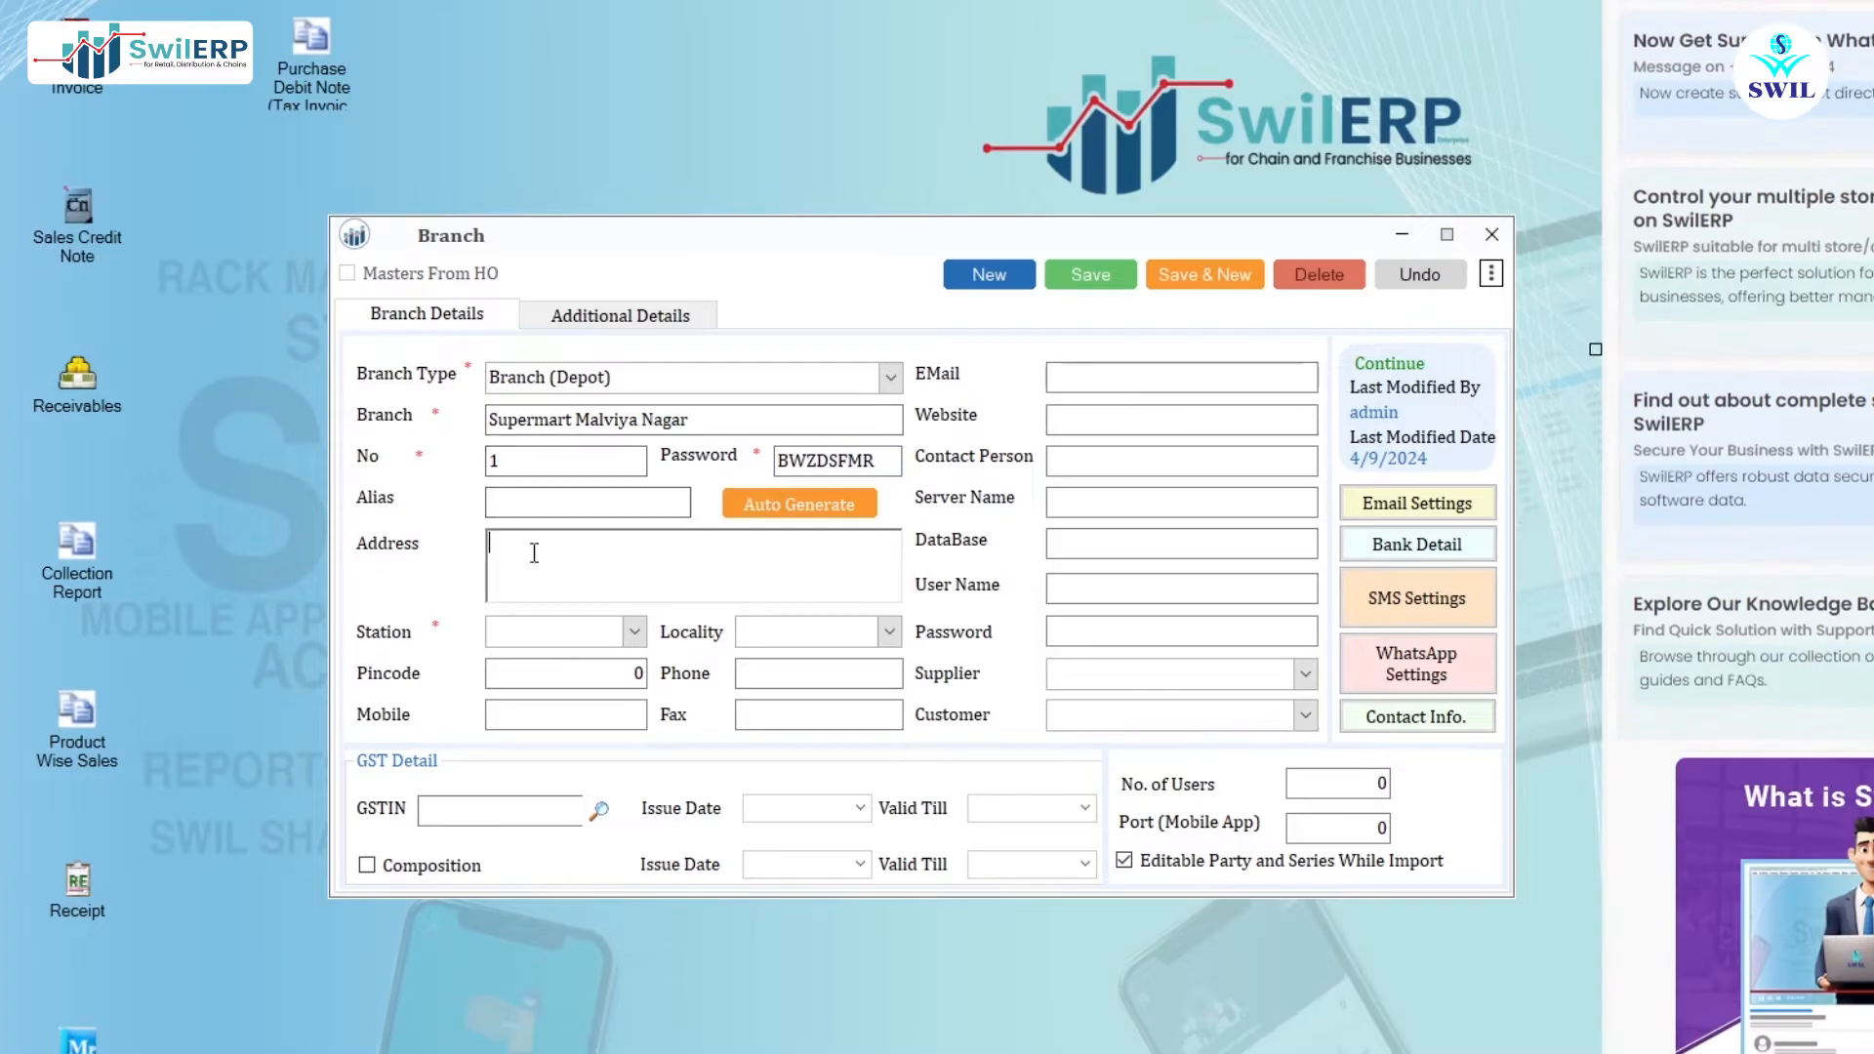
{"action": "type", "text": "Malviya Nagar"}
{"action": "left_click", "coordinate": [580, 636]}
{"action": "type", "text": "JA"}
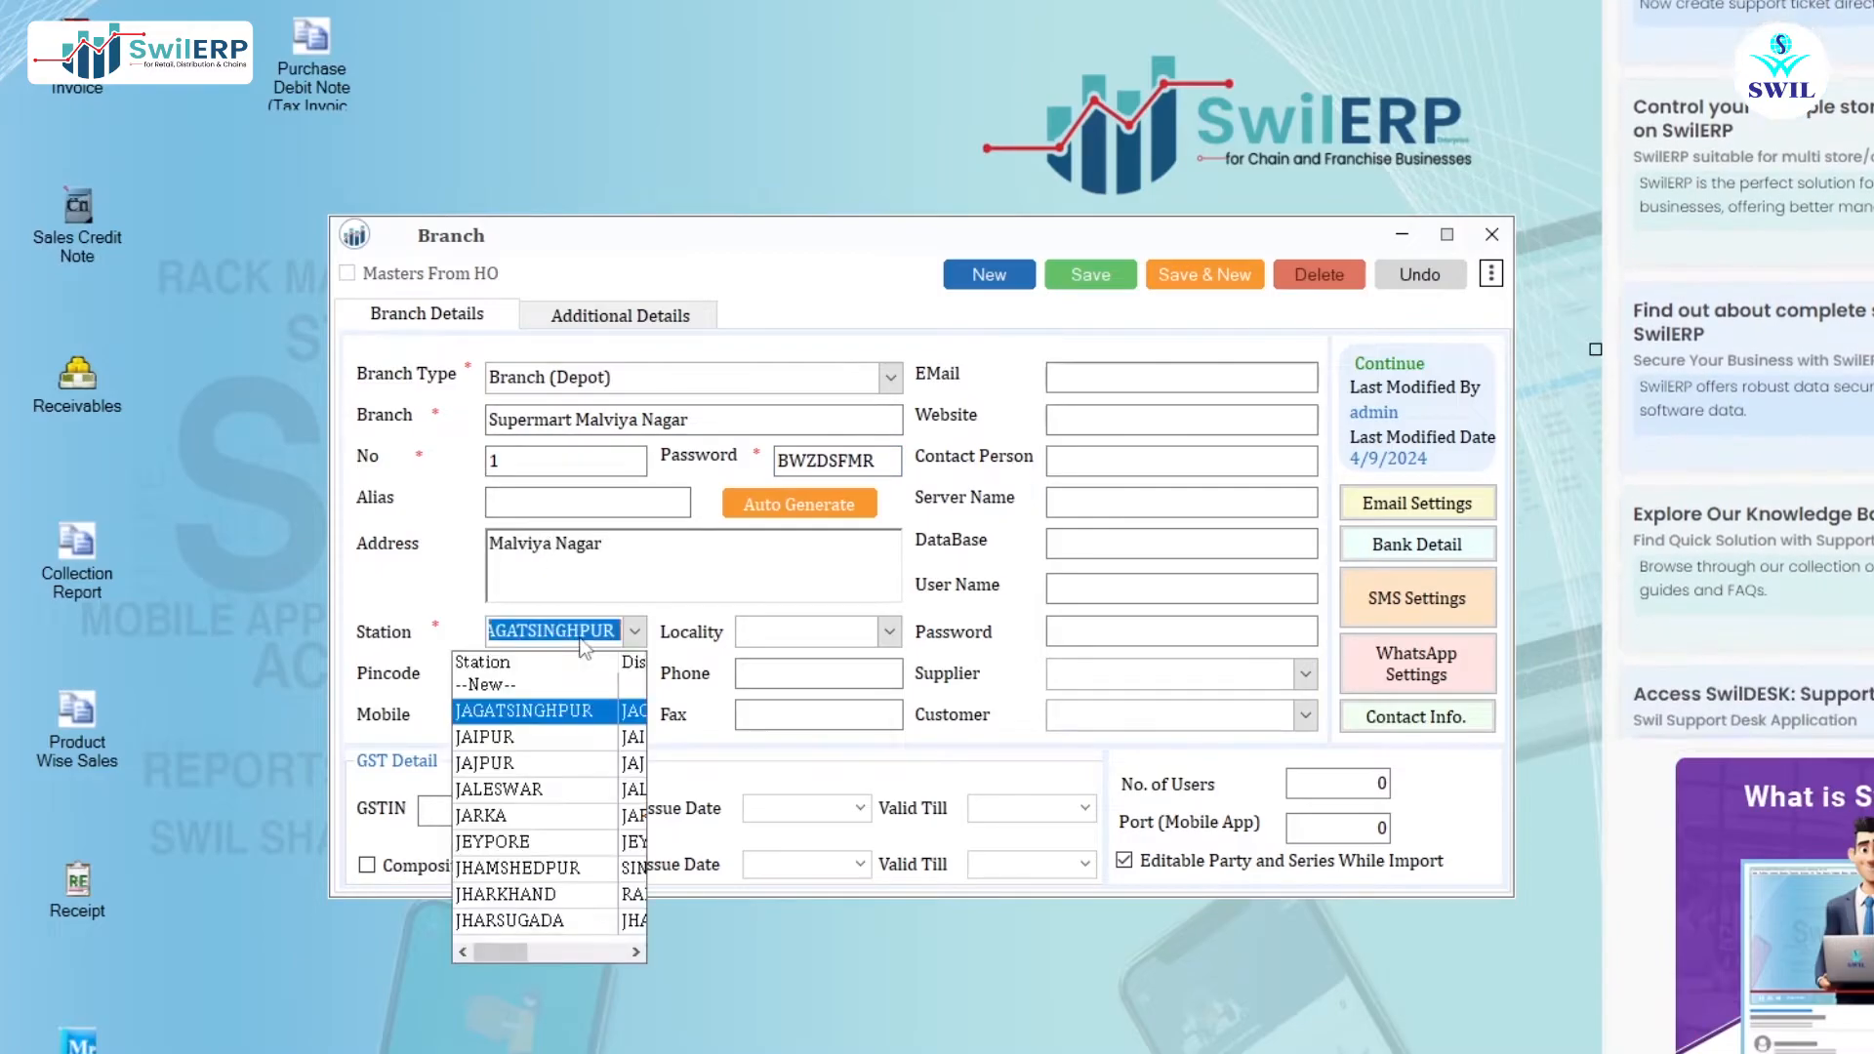
{"action": "type", "text": "I"}
{"action": "left_click", "coordinate": [531, 710]}
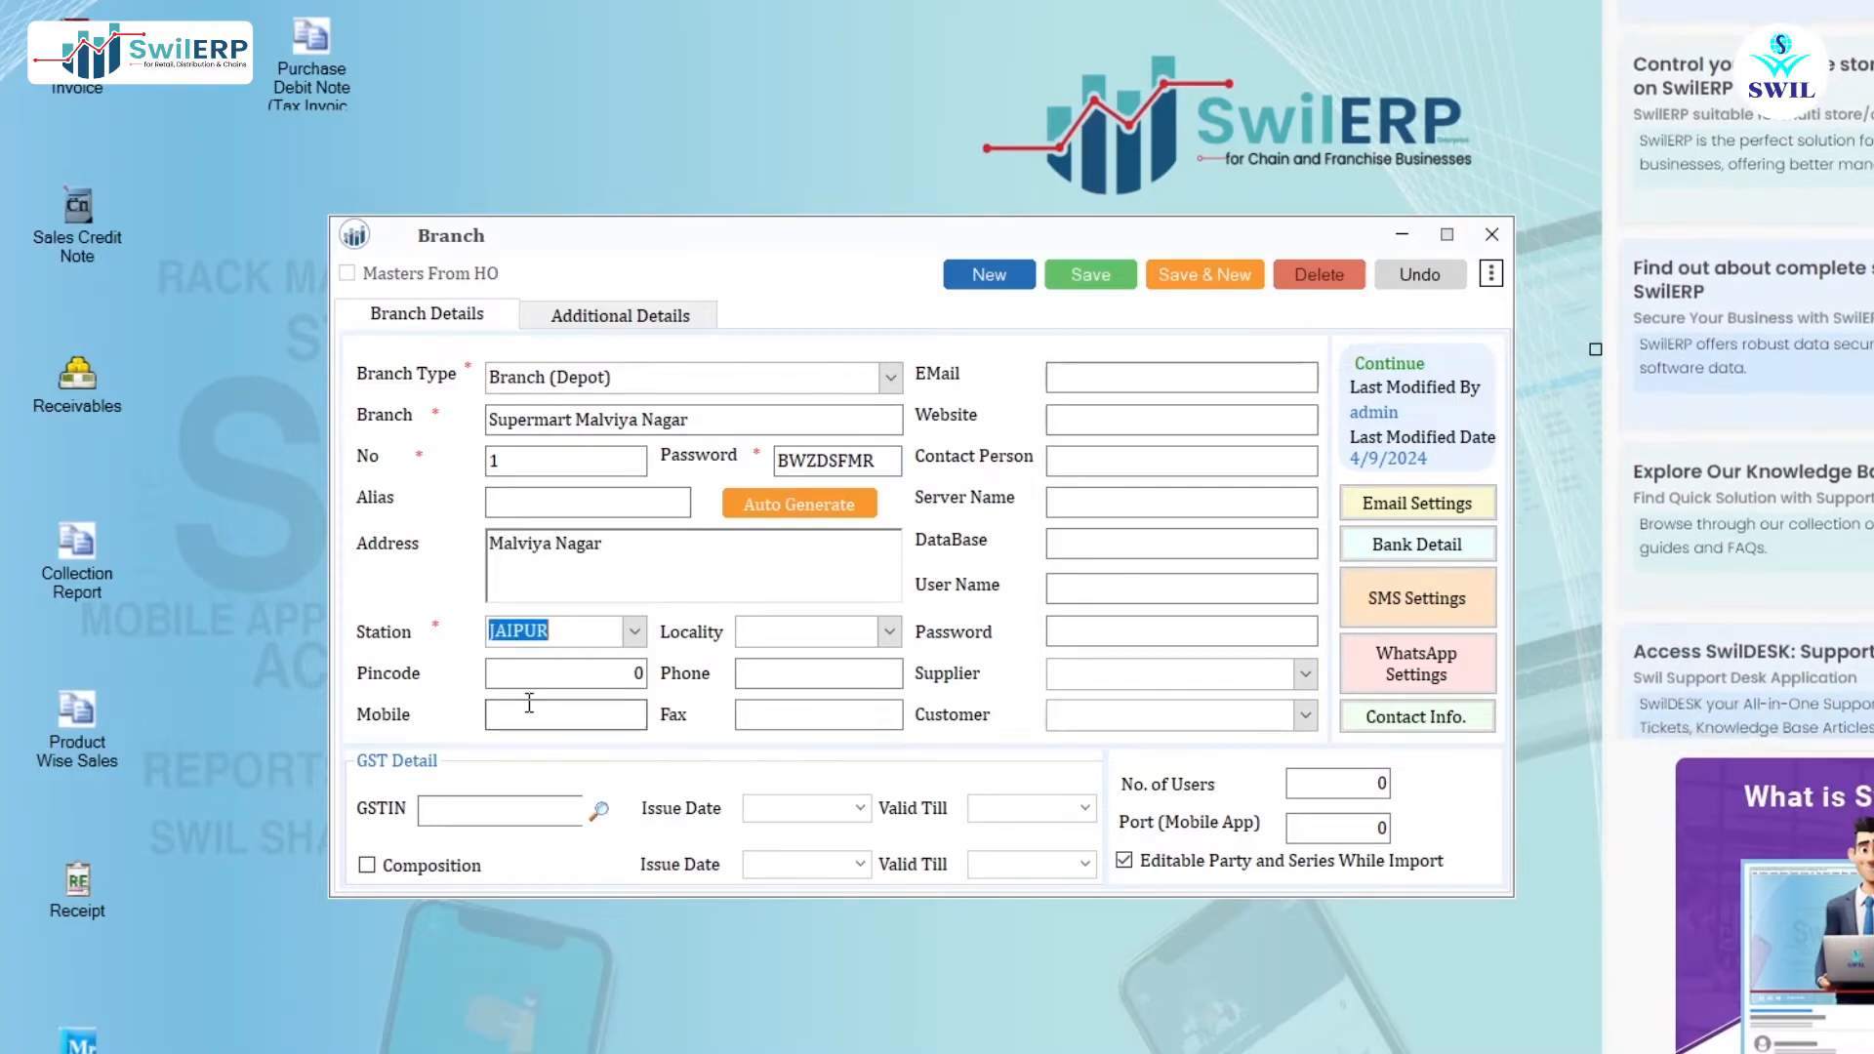
{"action": "left_click", "coordinate": [1305, 672]}
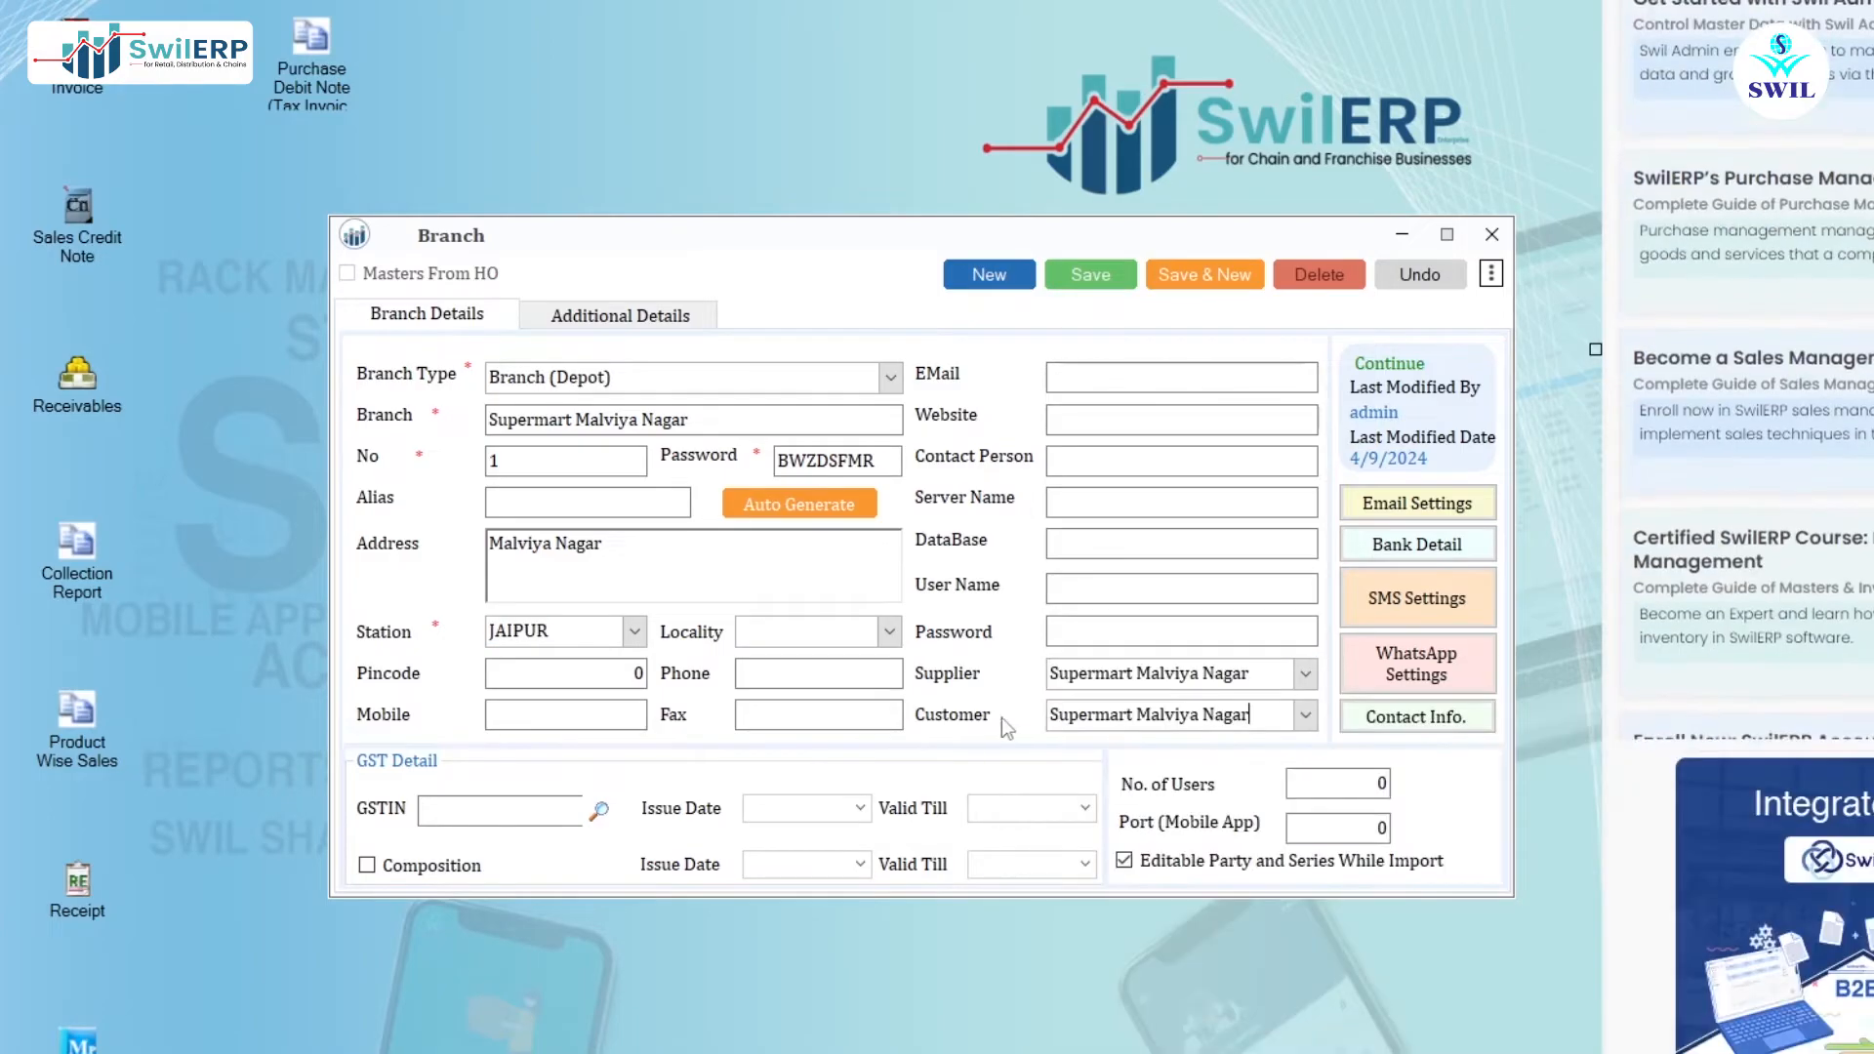
- Fill in the branch's GSTIN, review its additional details, and save the new branch
{"action": "left_click", "coordinate": [504, 811]}
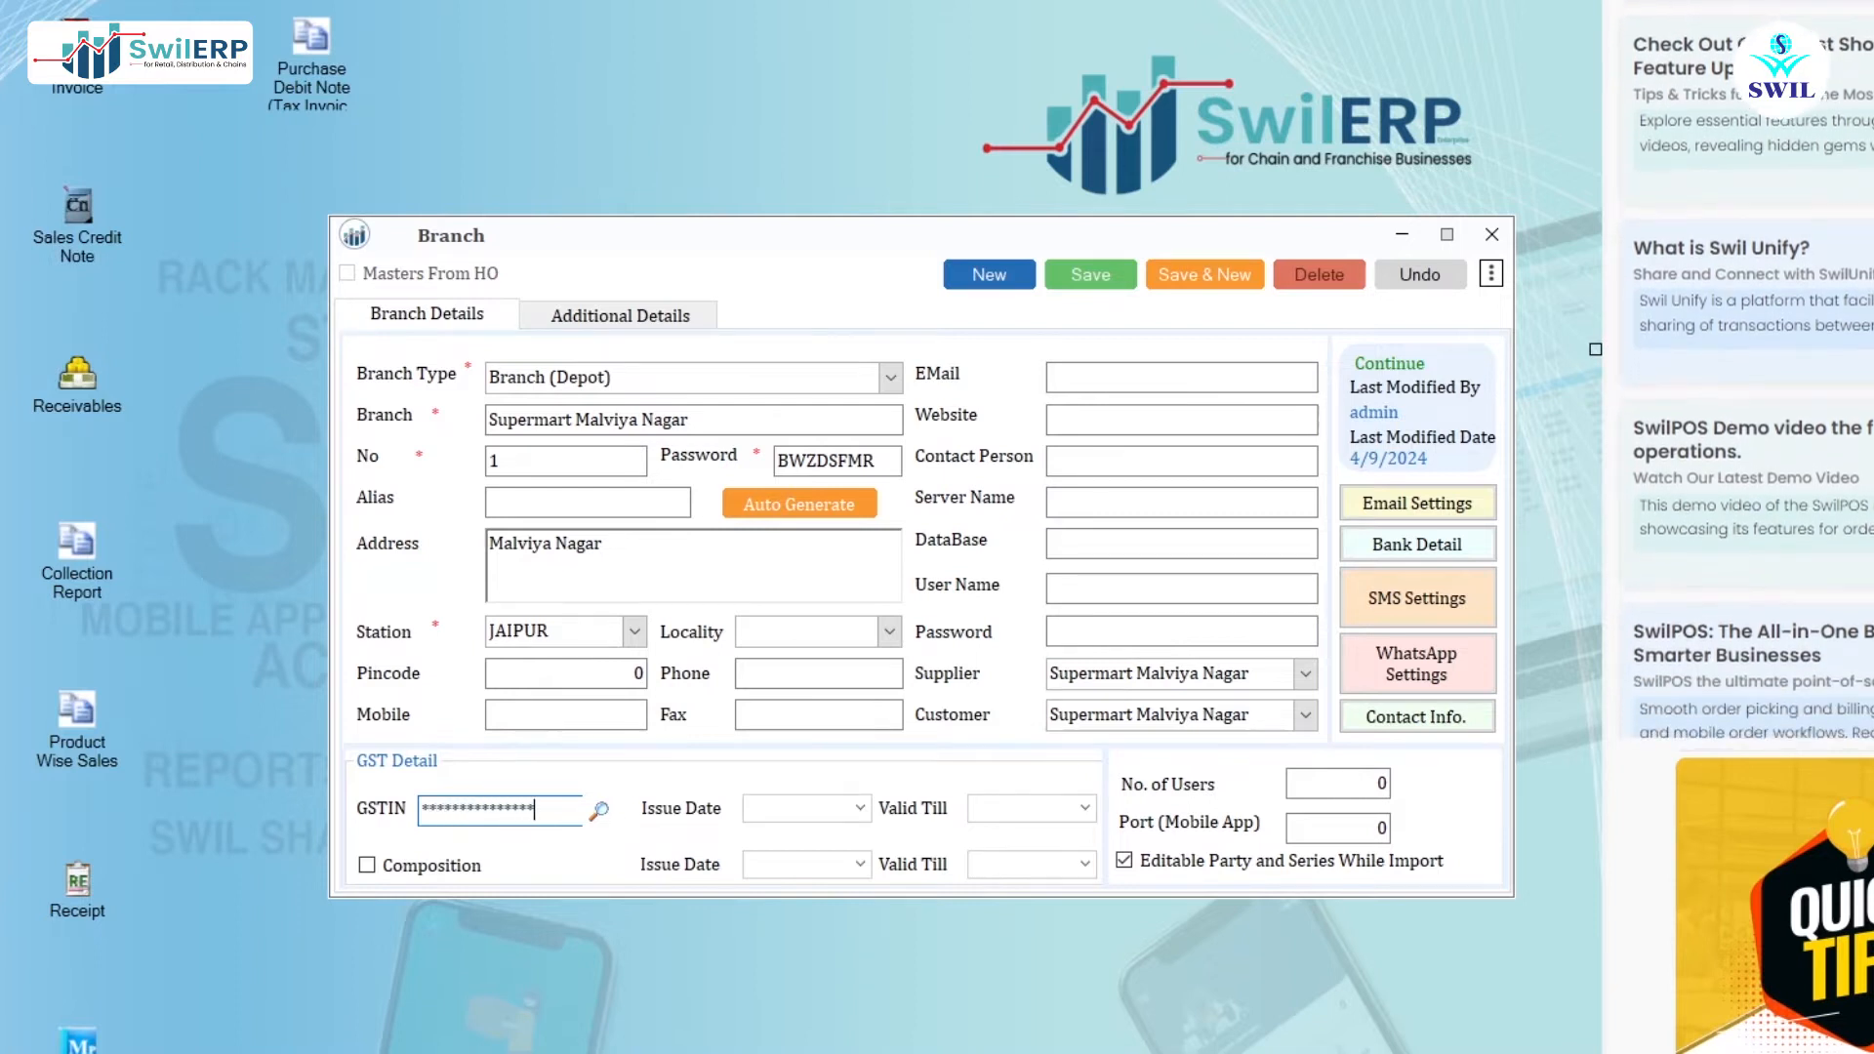
{"action": "left_click_drag", "start_coordinate": [552, 808], "coordinate": [414, 804]}
{"action": "left_click", "coordinate": [548, 808]}
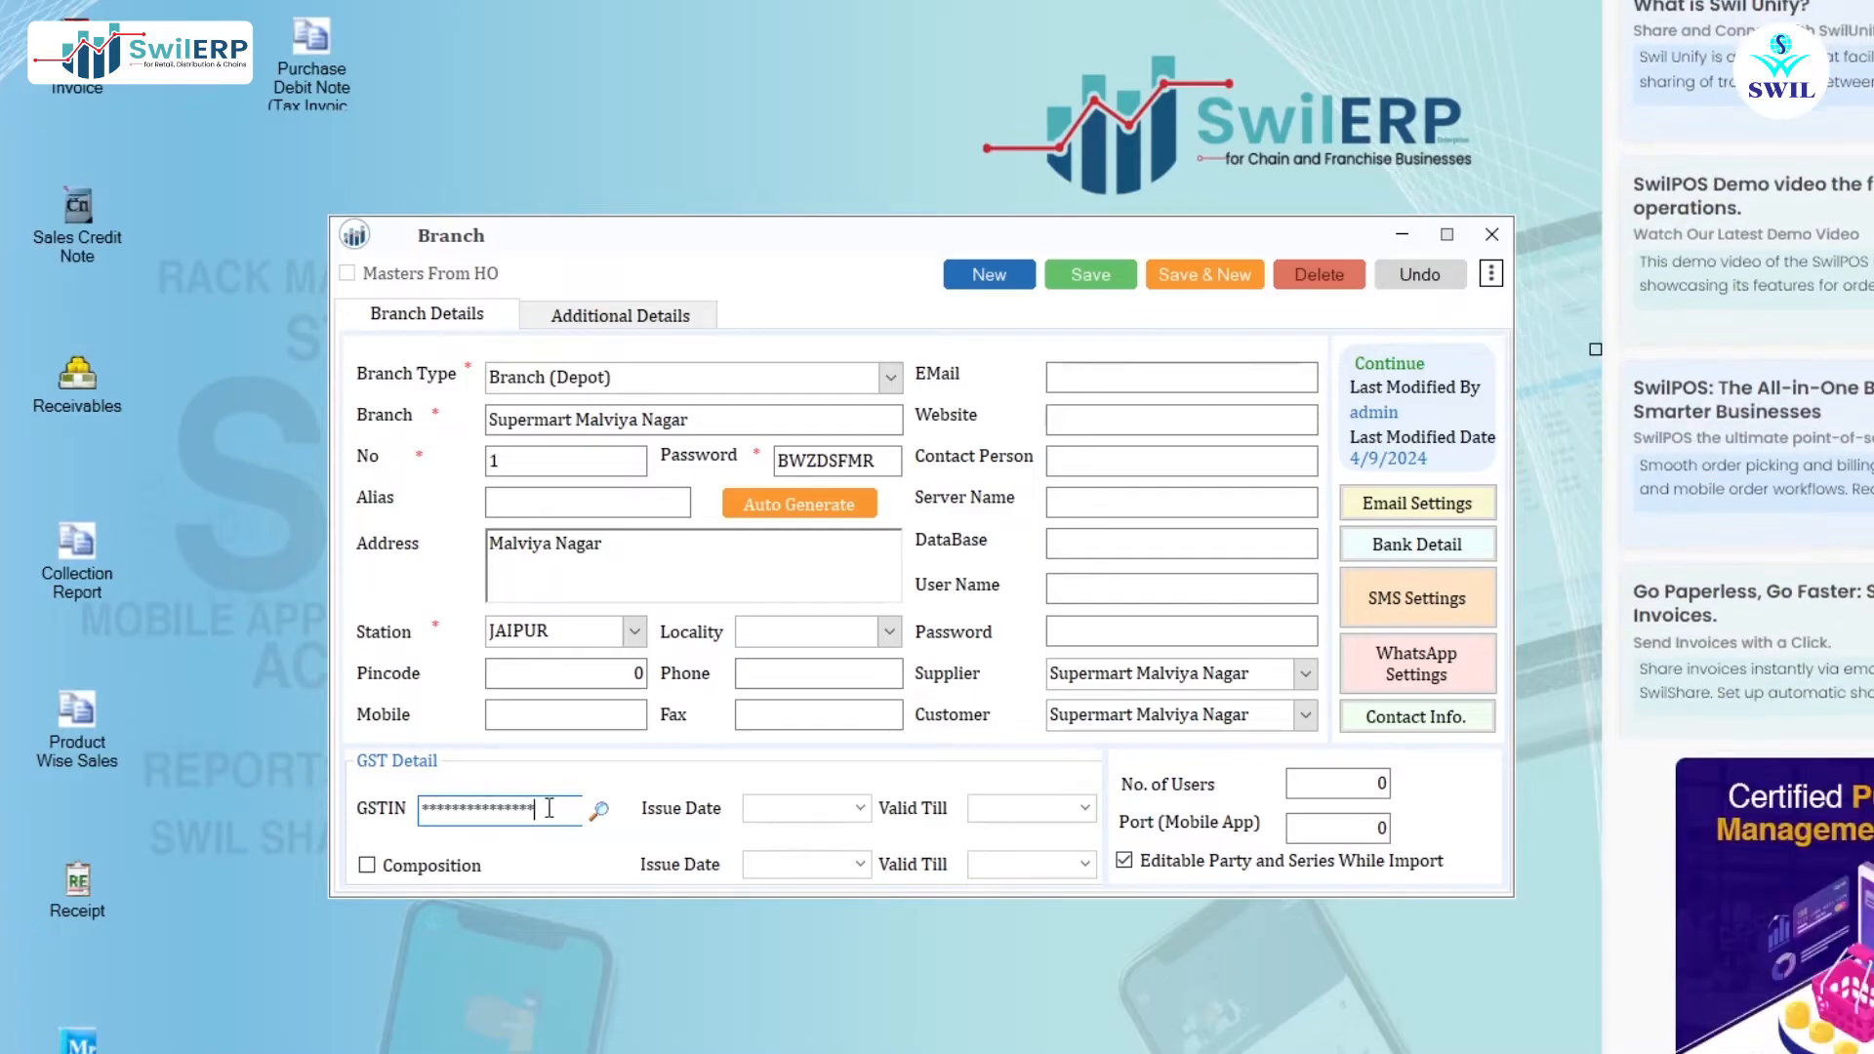
{"action": "left_click", "coordinate": [620, 315]}
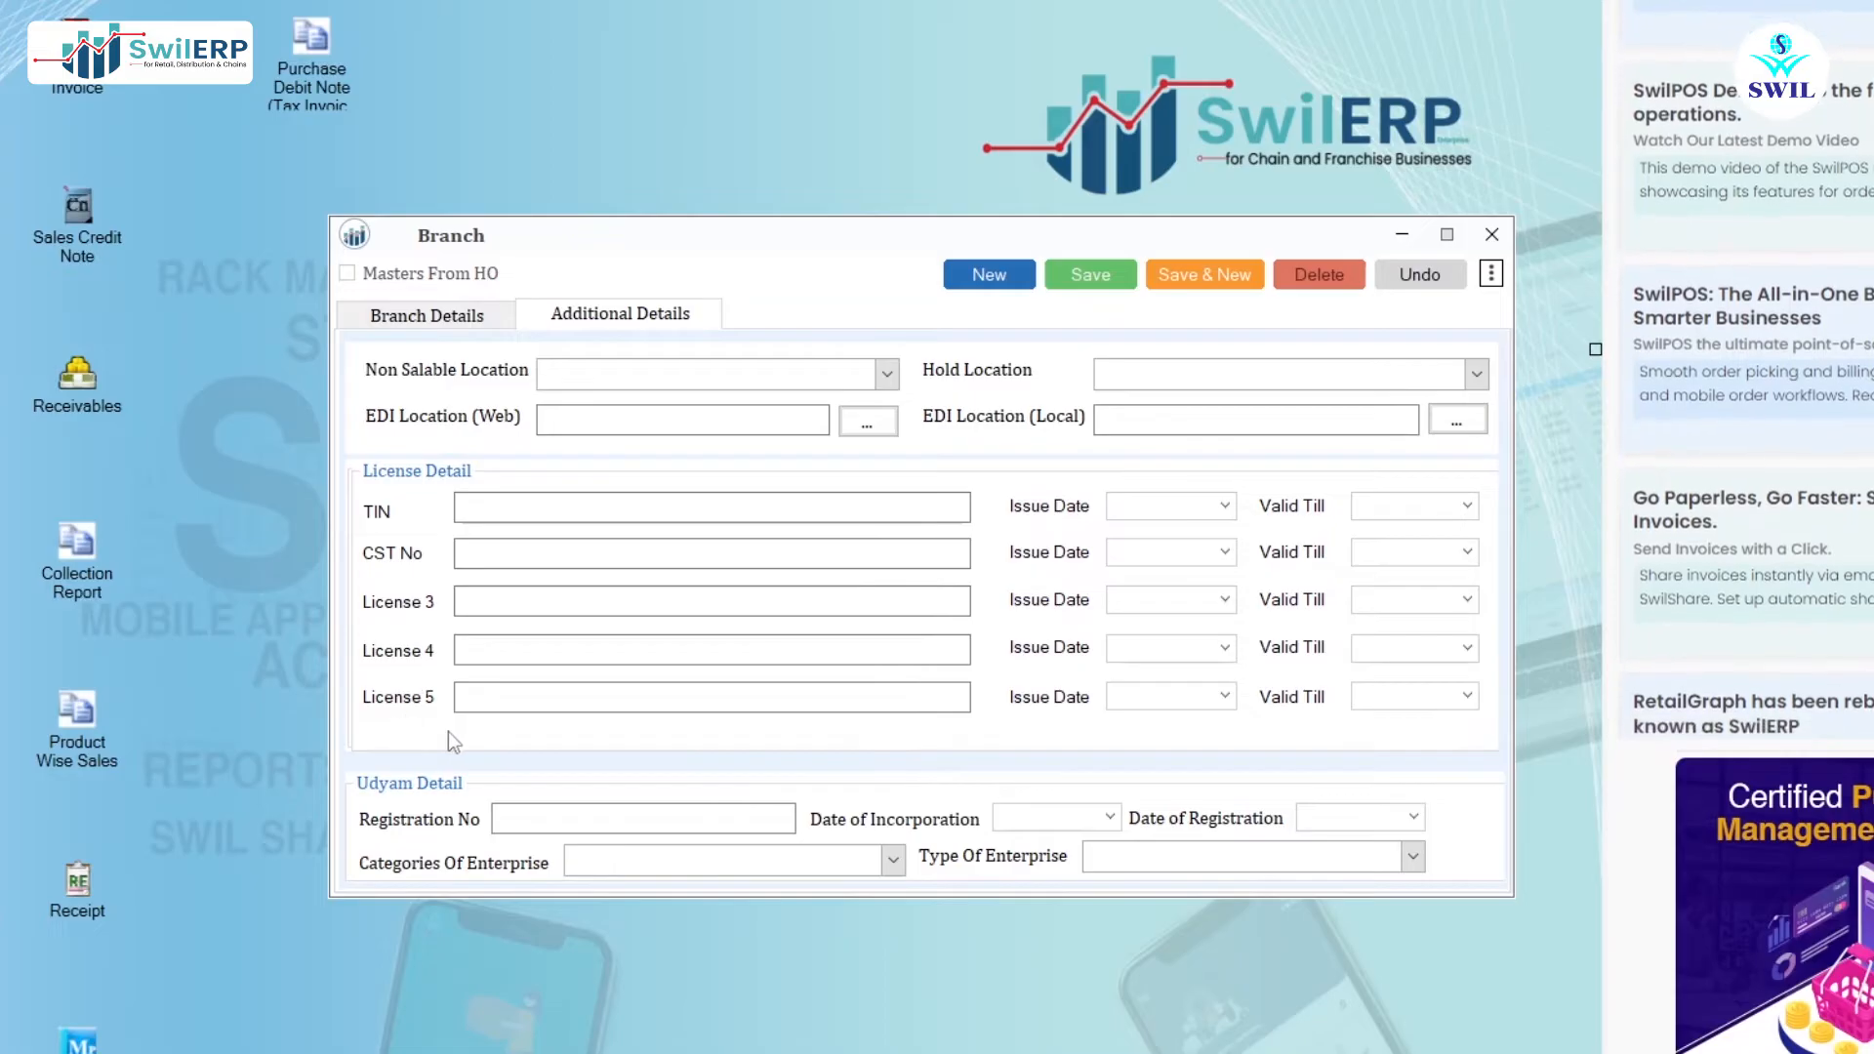
{"action": "left_click", "coordinate": [1090, 274]}
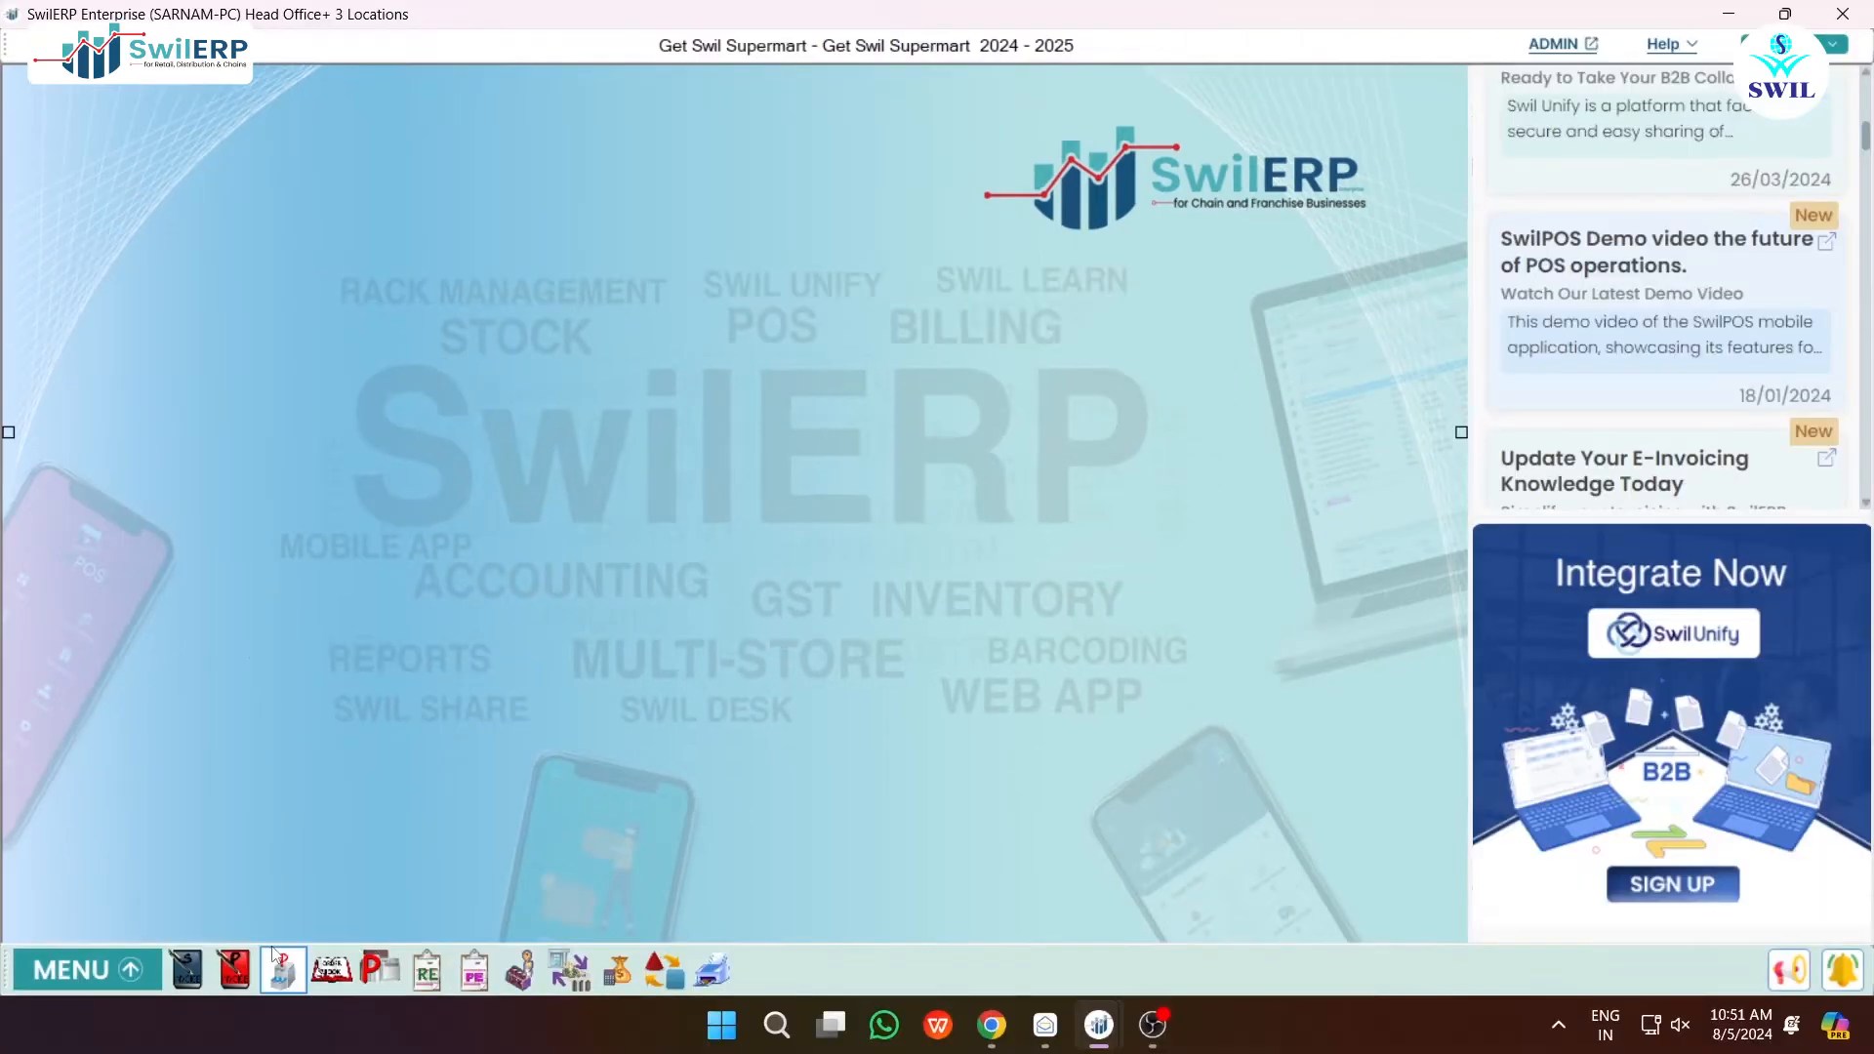
- Open the Branch master list and widen the Branch column to show the full branch names
{"action": "left_click", "coordinate": [76, 970]}
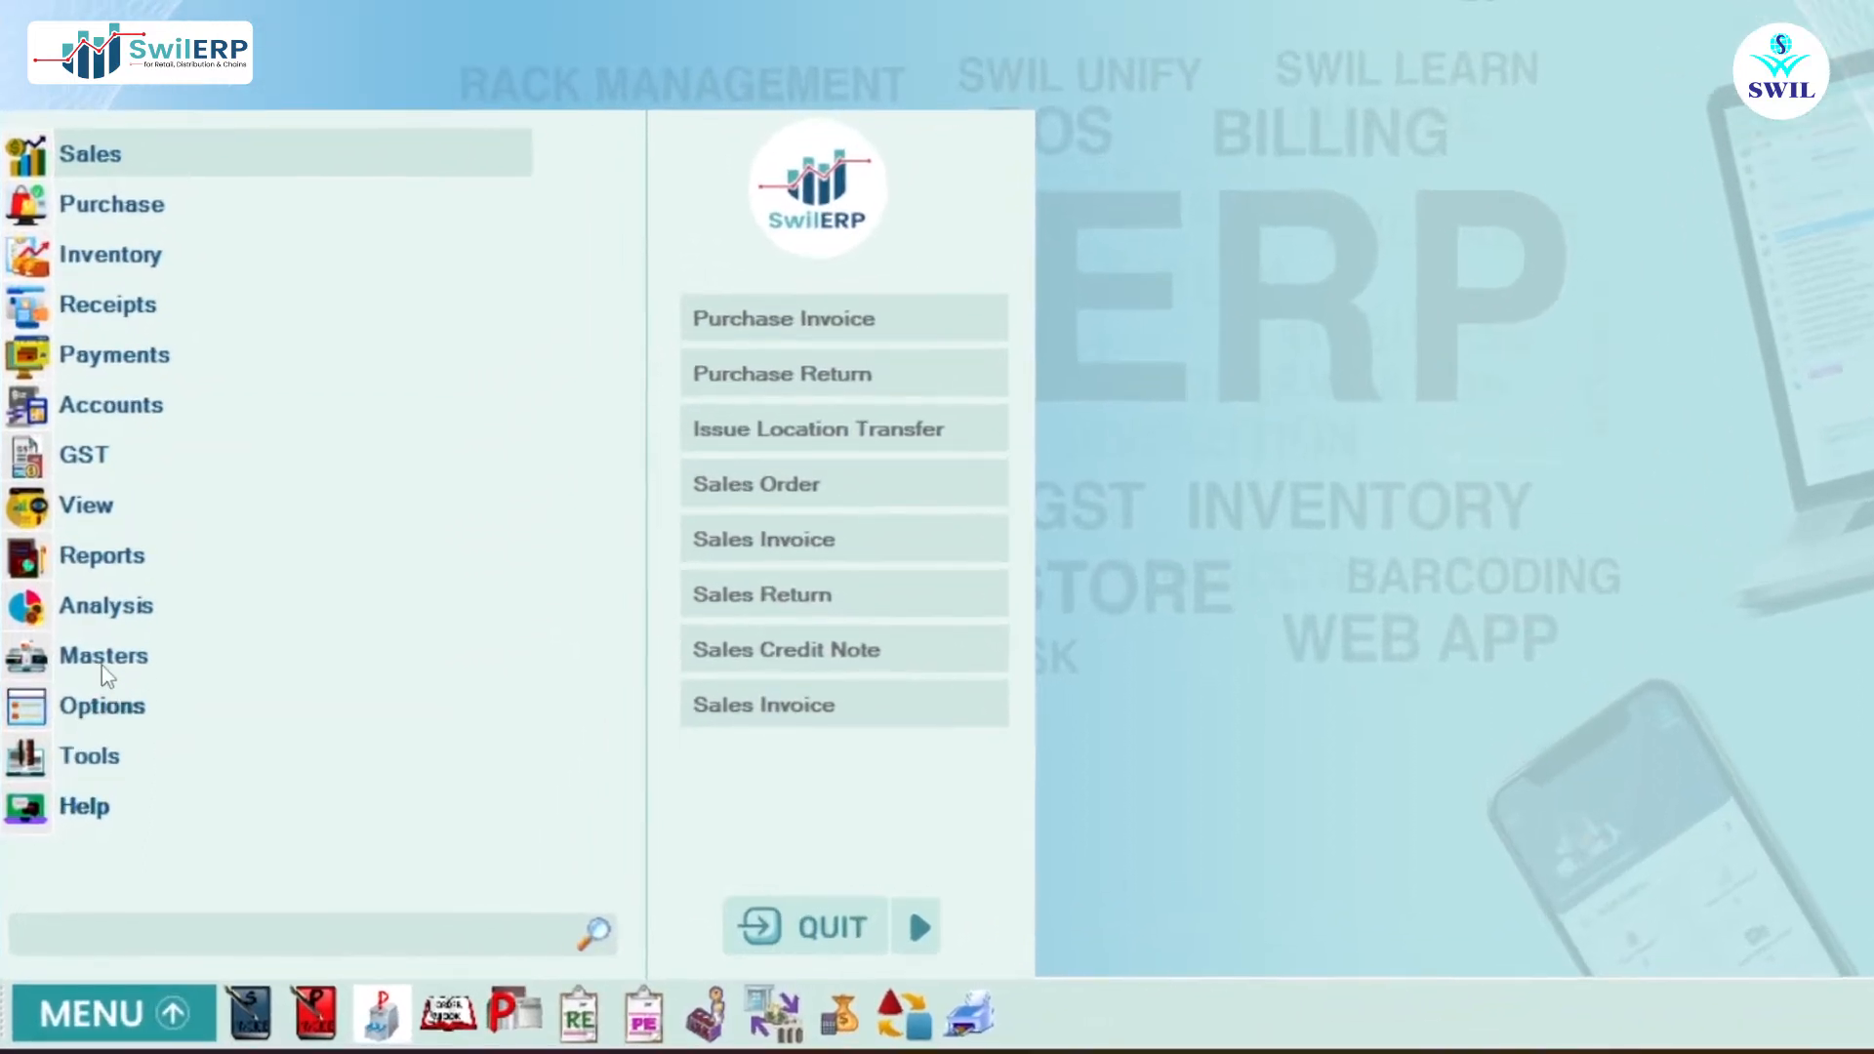
{"action": "left_click", "coordinate": [106, 671]}
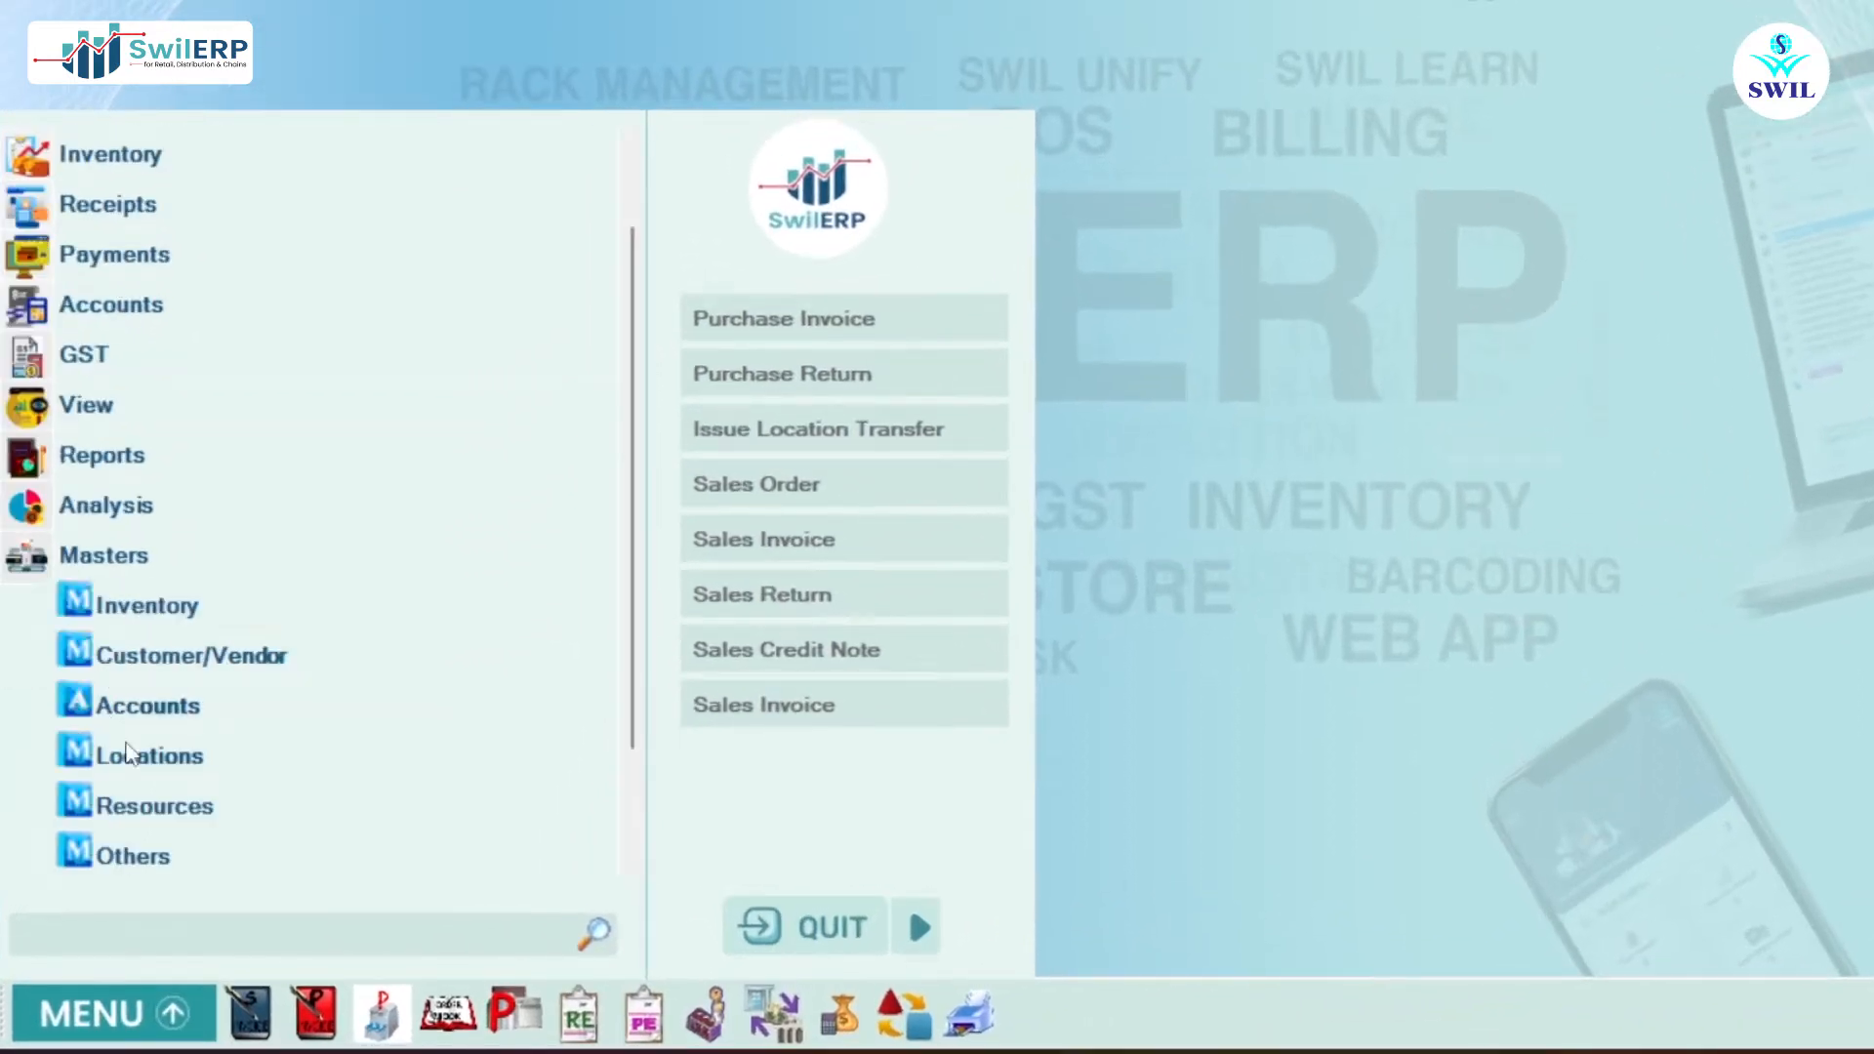
{"action": "left_click", "coordinate": [133, 853]}
{"action": "left_click", "coordinate": [186, 552]}
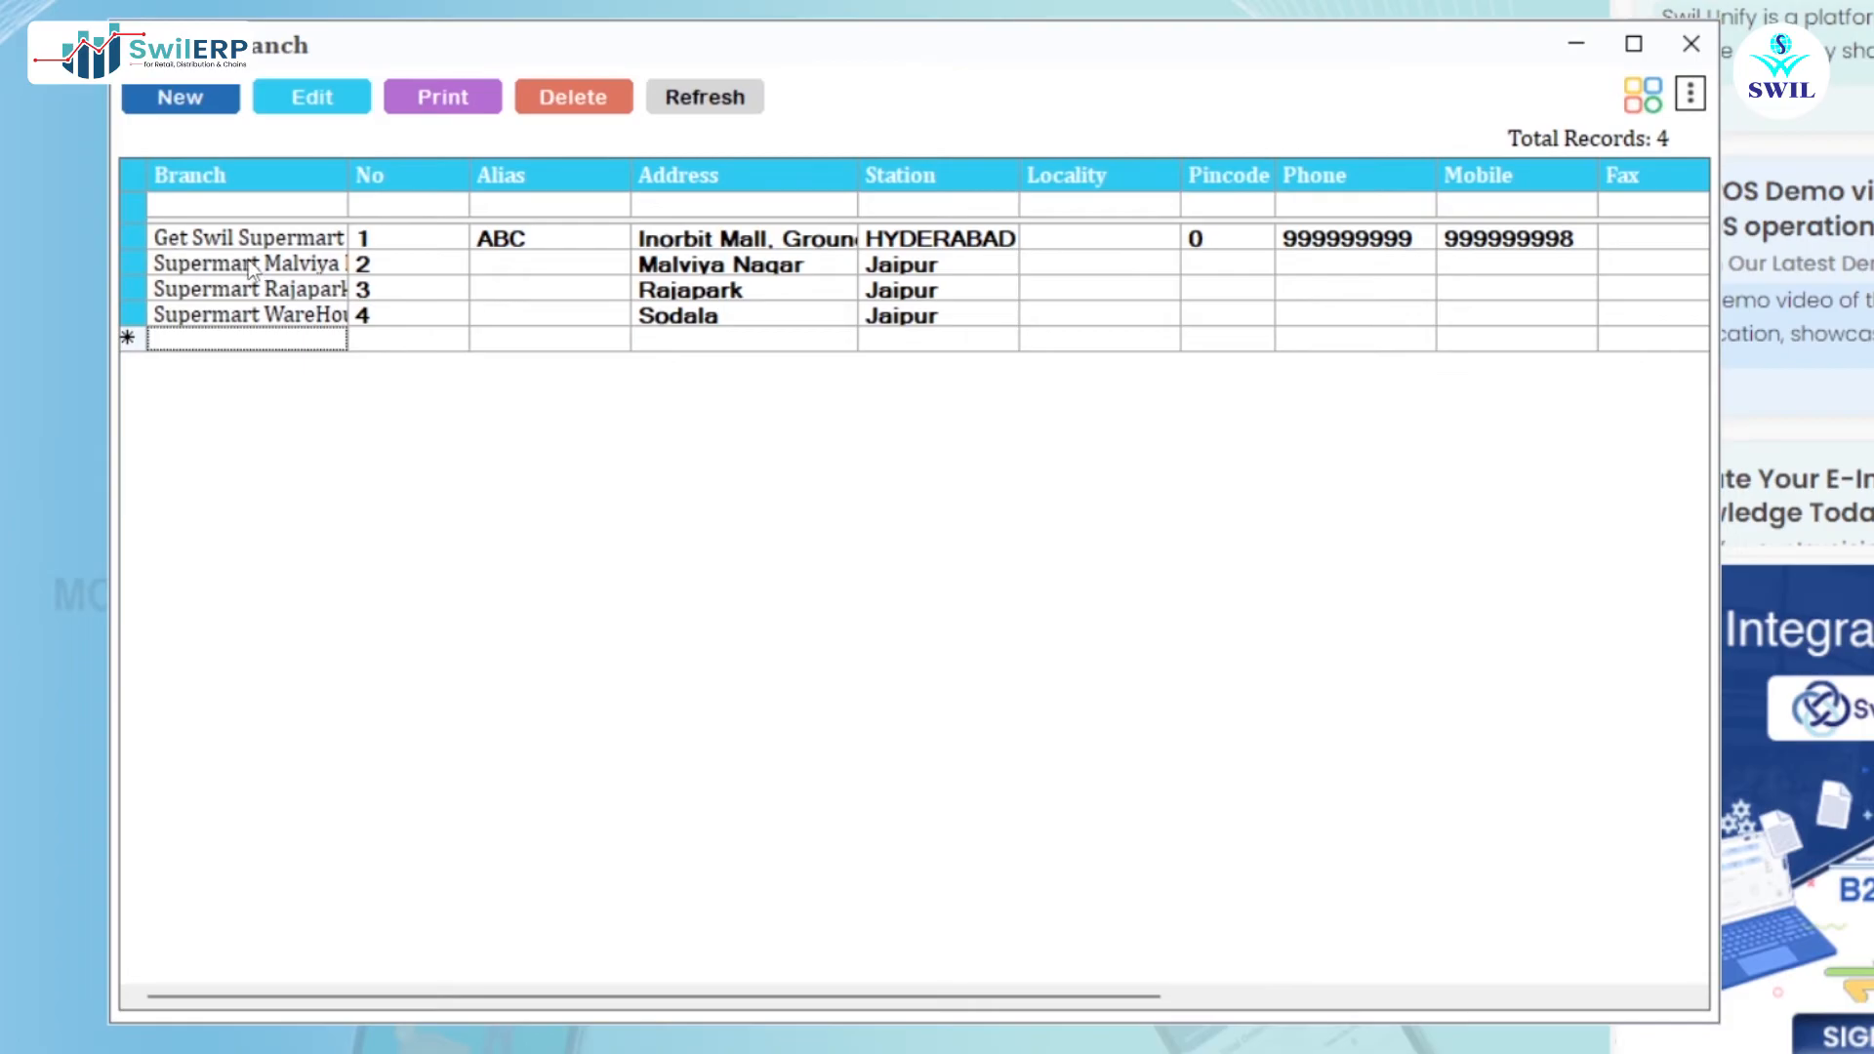
{"action": "left_click_drag", "start_coordinate": [348, 175], "coordinate": [663, 175]}
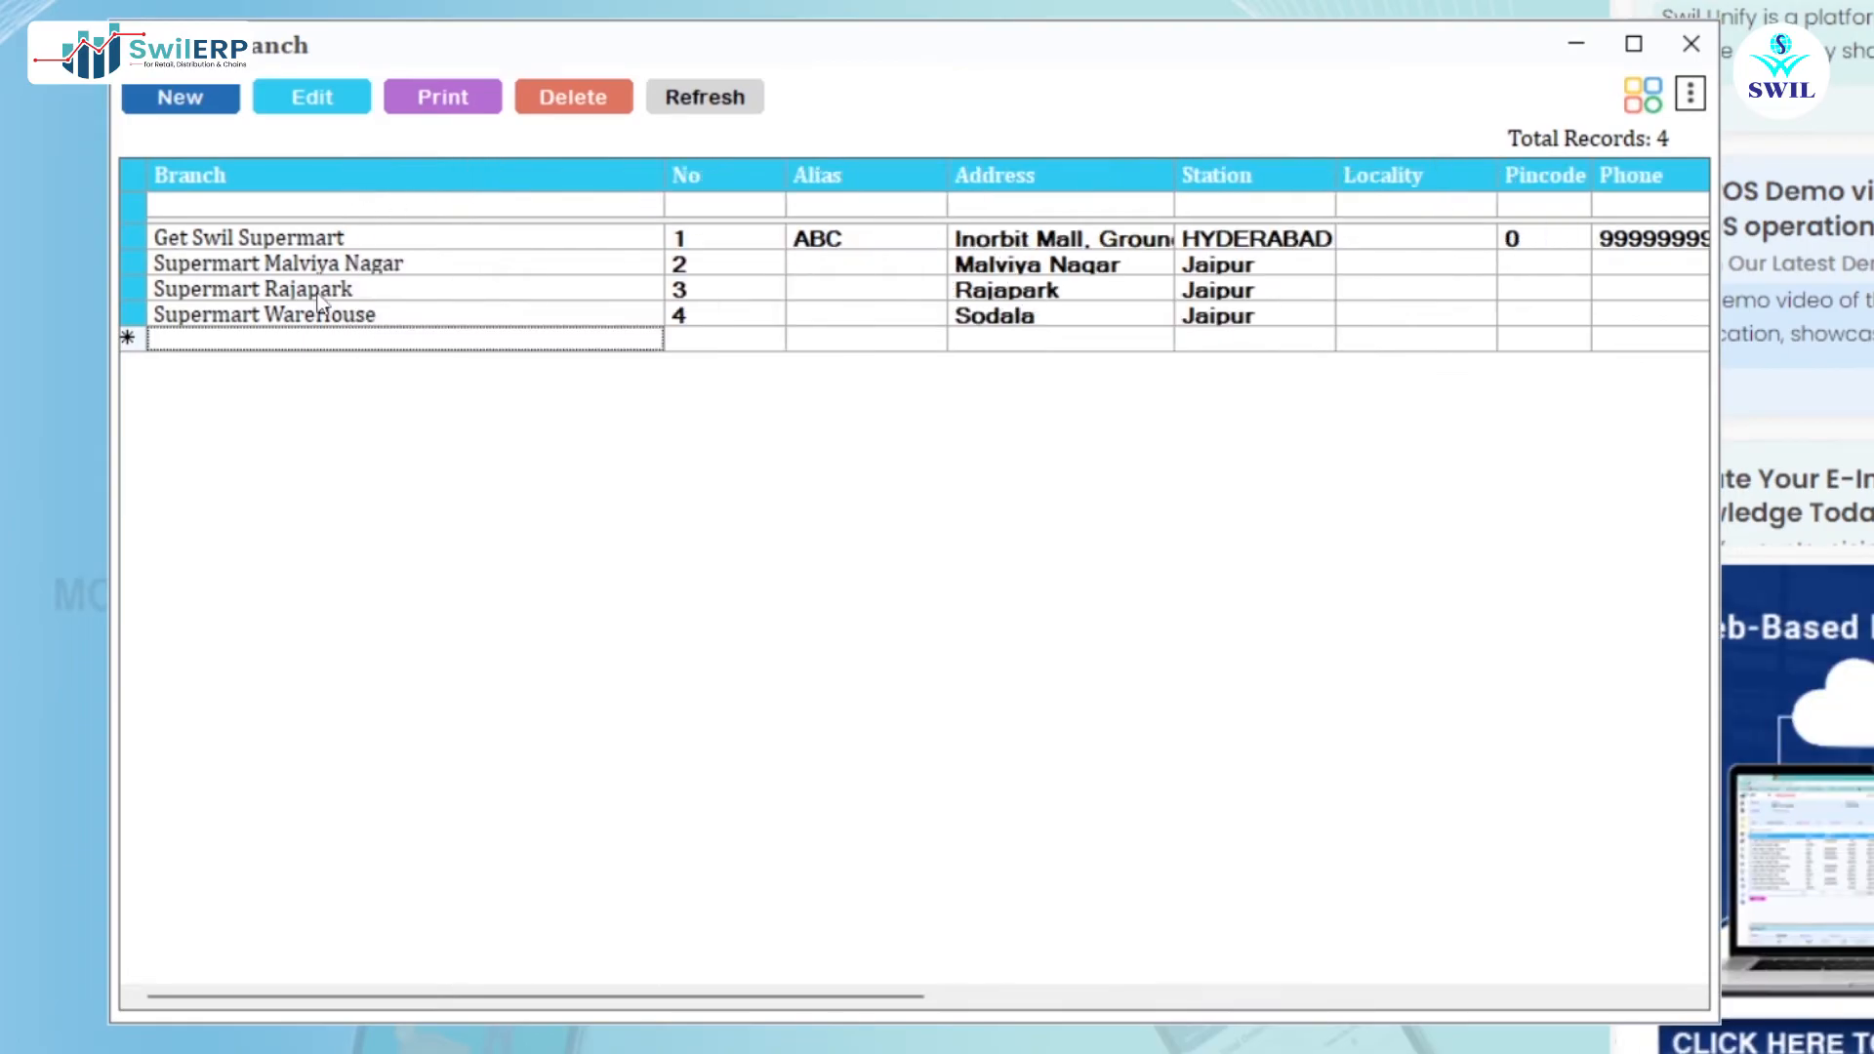
- Open the Supermart Malviya Nagar branch for editing and check its linked supplier and customer
{"action": "left_click", "coordinate": [329, 275]}
{"action": "left_click", "coordinate": [332, 291]}
{"action": "left_click", "coordinate": [336, 289]}
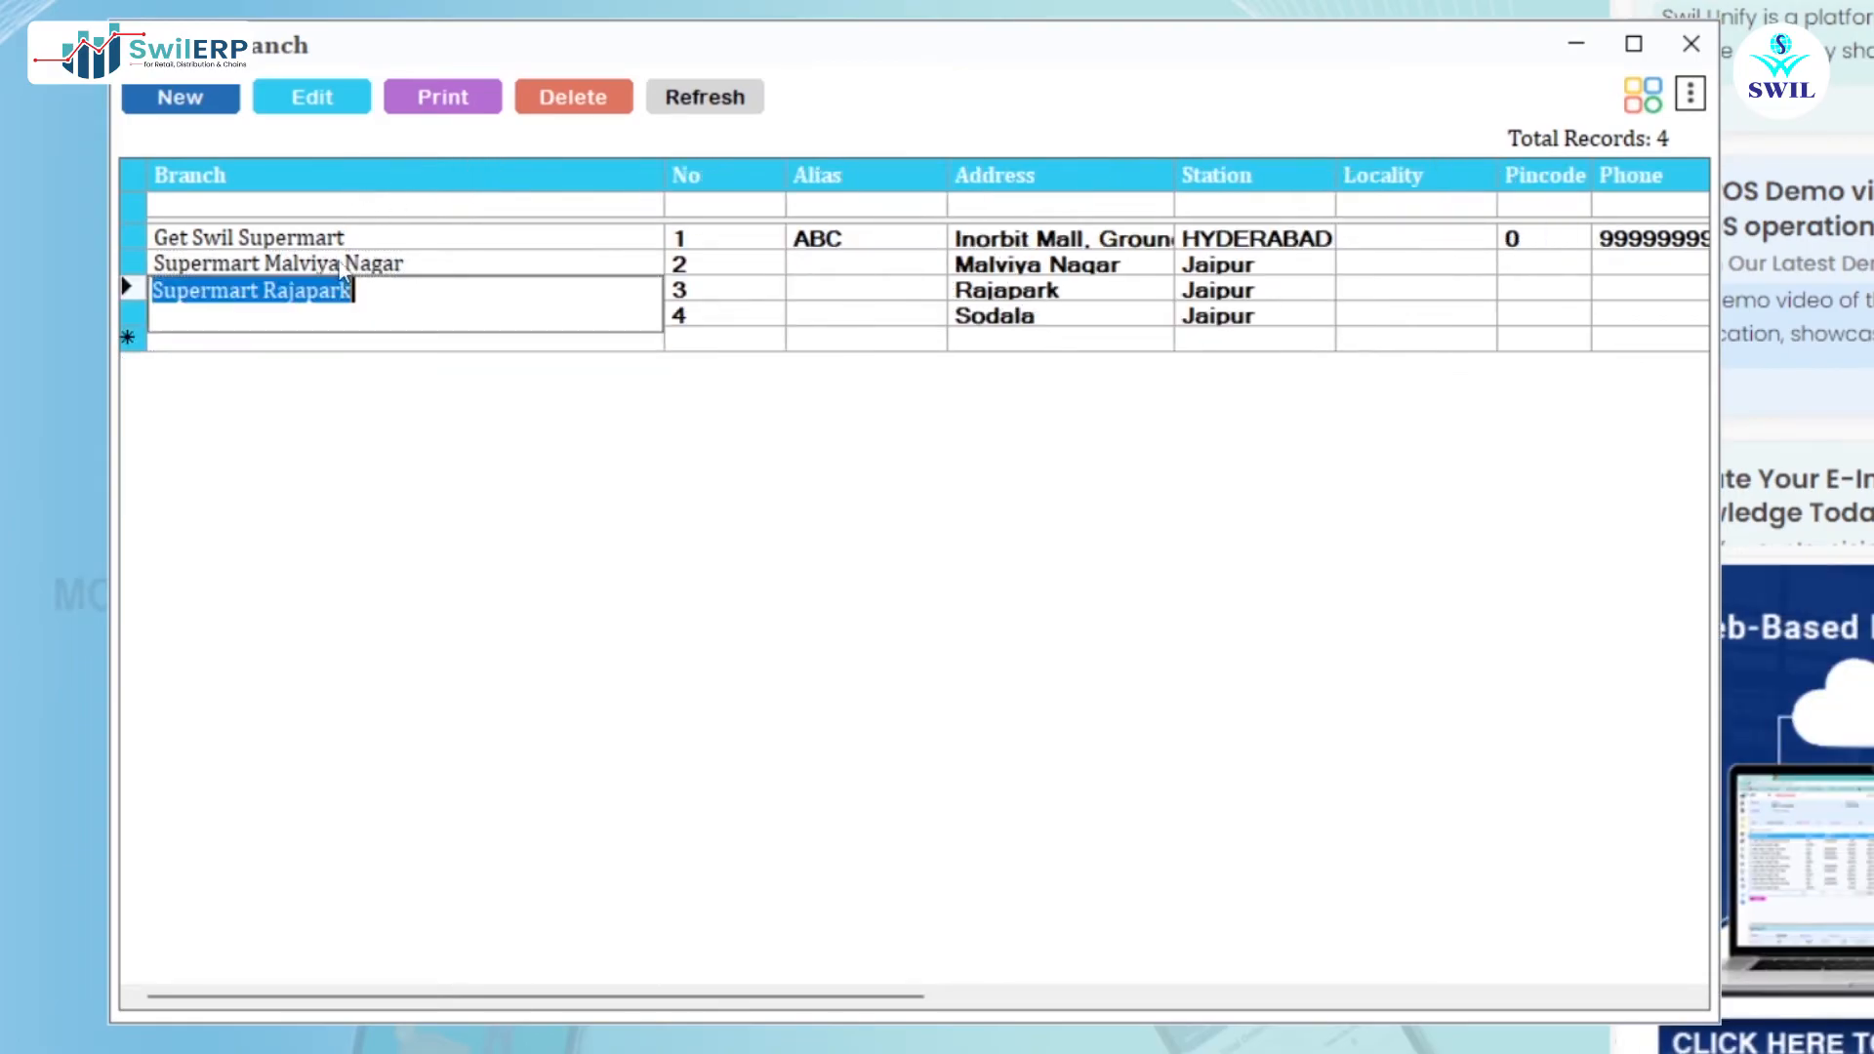
{"action": "left_click", "coordinate": [341, 265]}
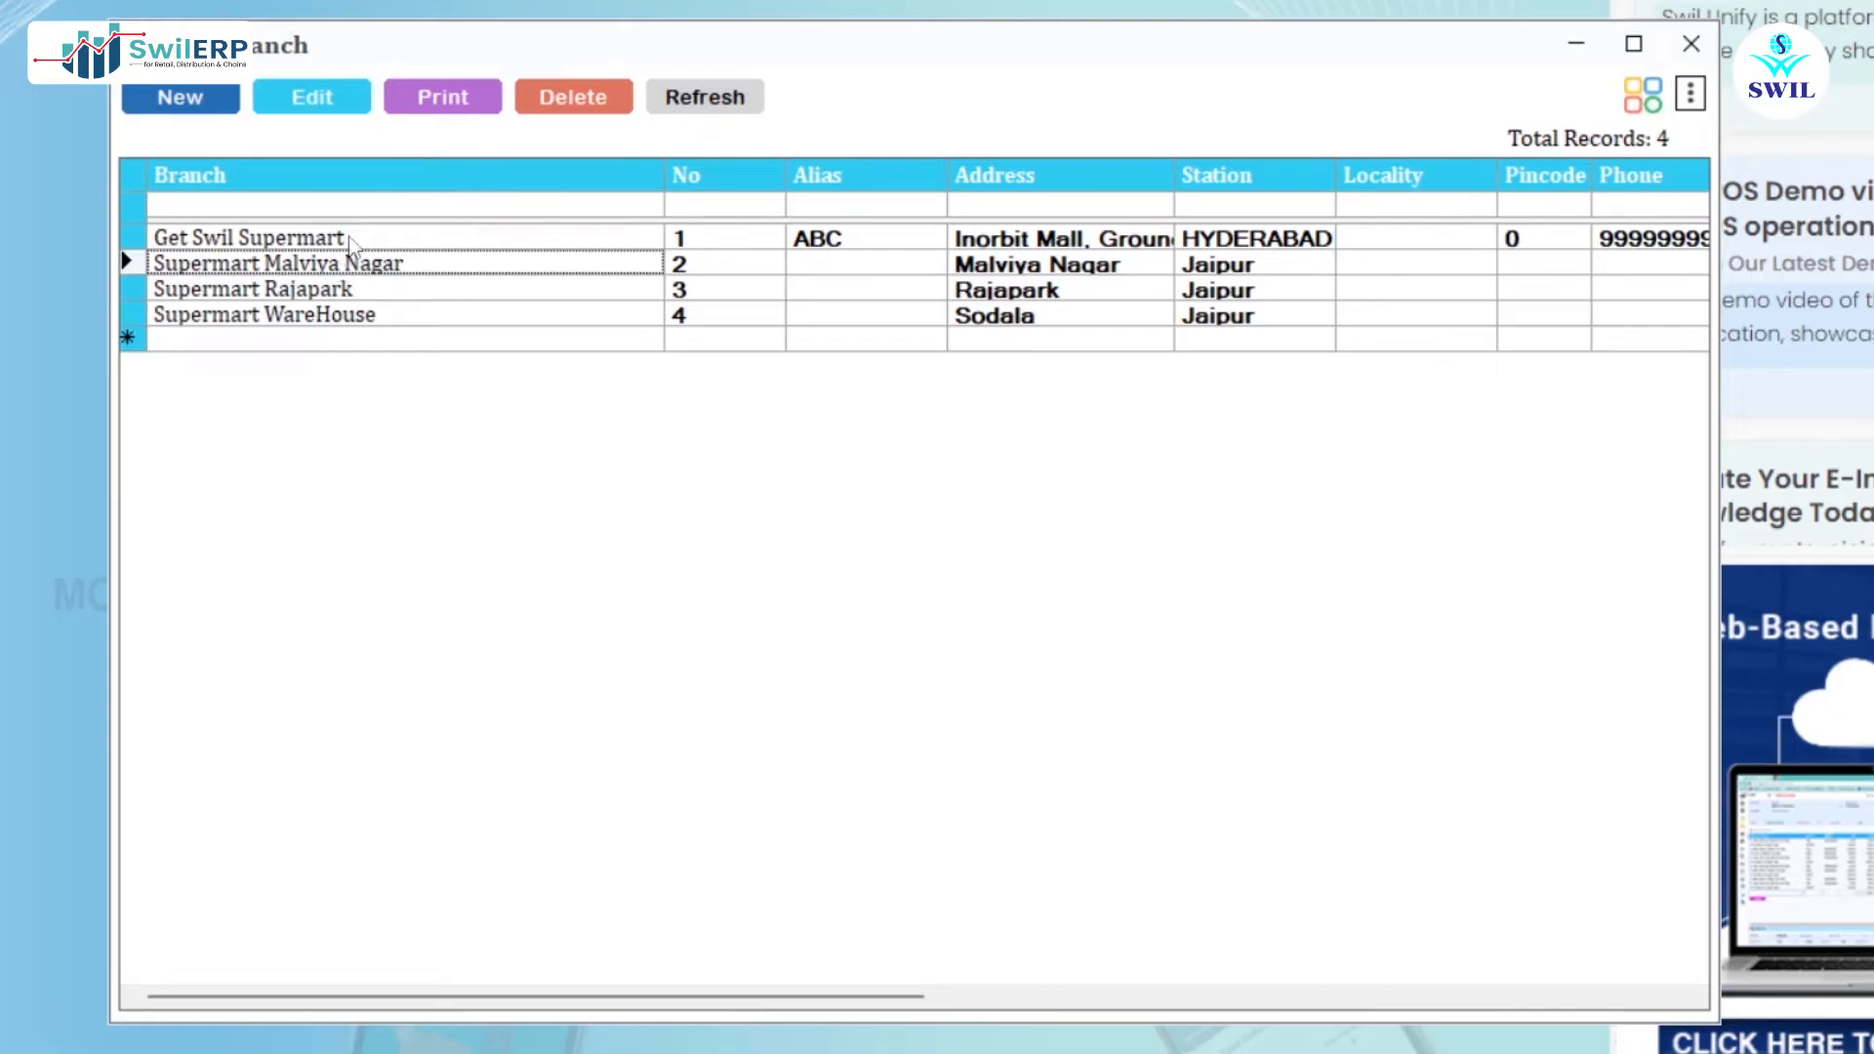
{"action": "left_click", "coordinate": [314, 94]}
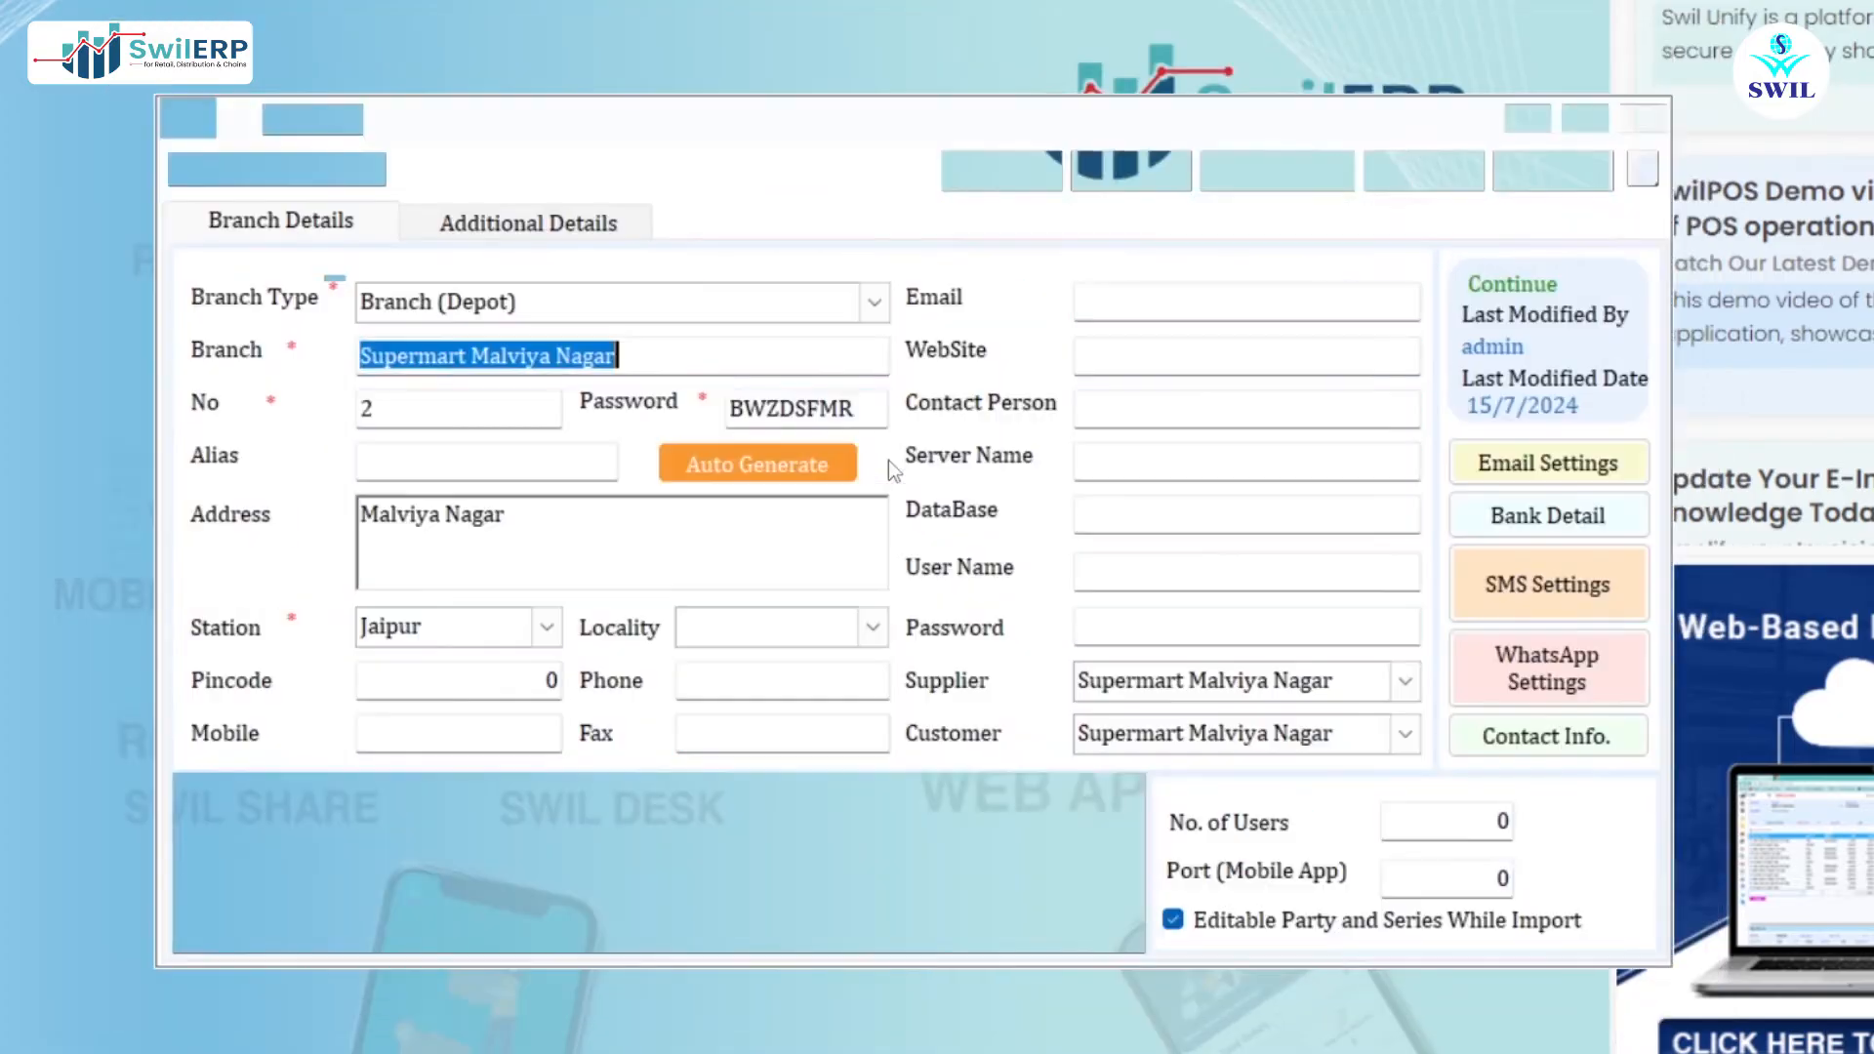
{"action": "left_click", "coordinate": [1281, 688]}
{"action": "left_click", "coordinate": [1347, 730]}
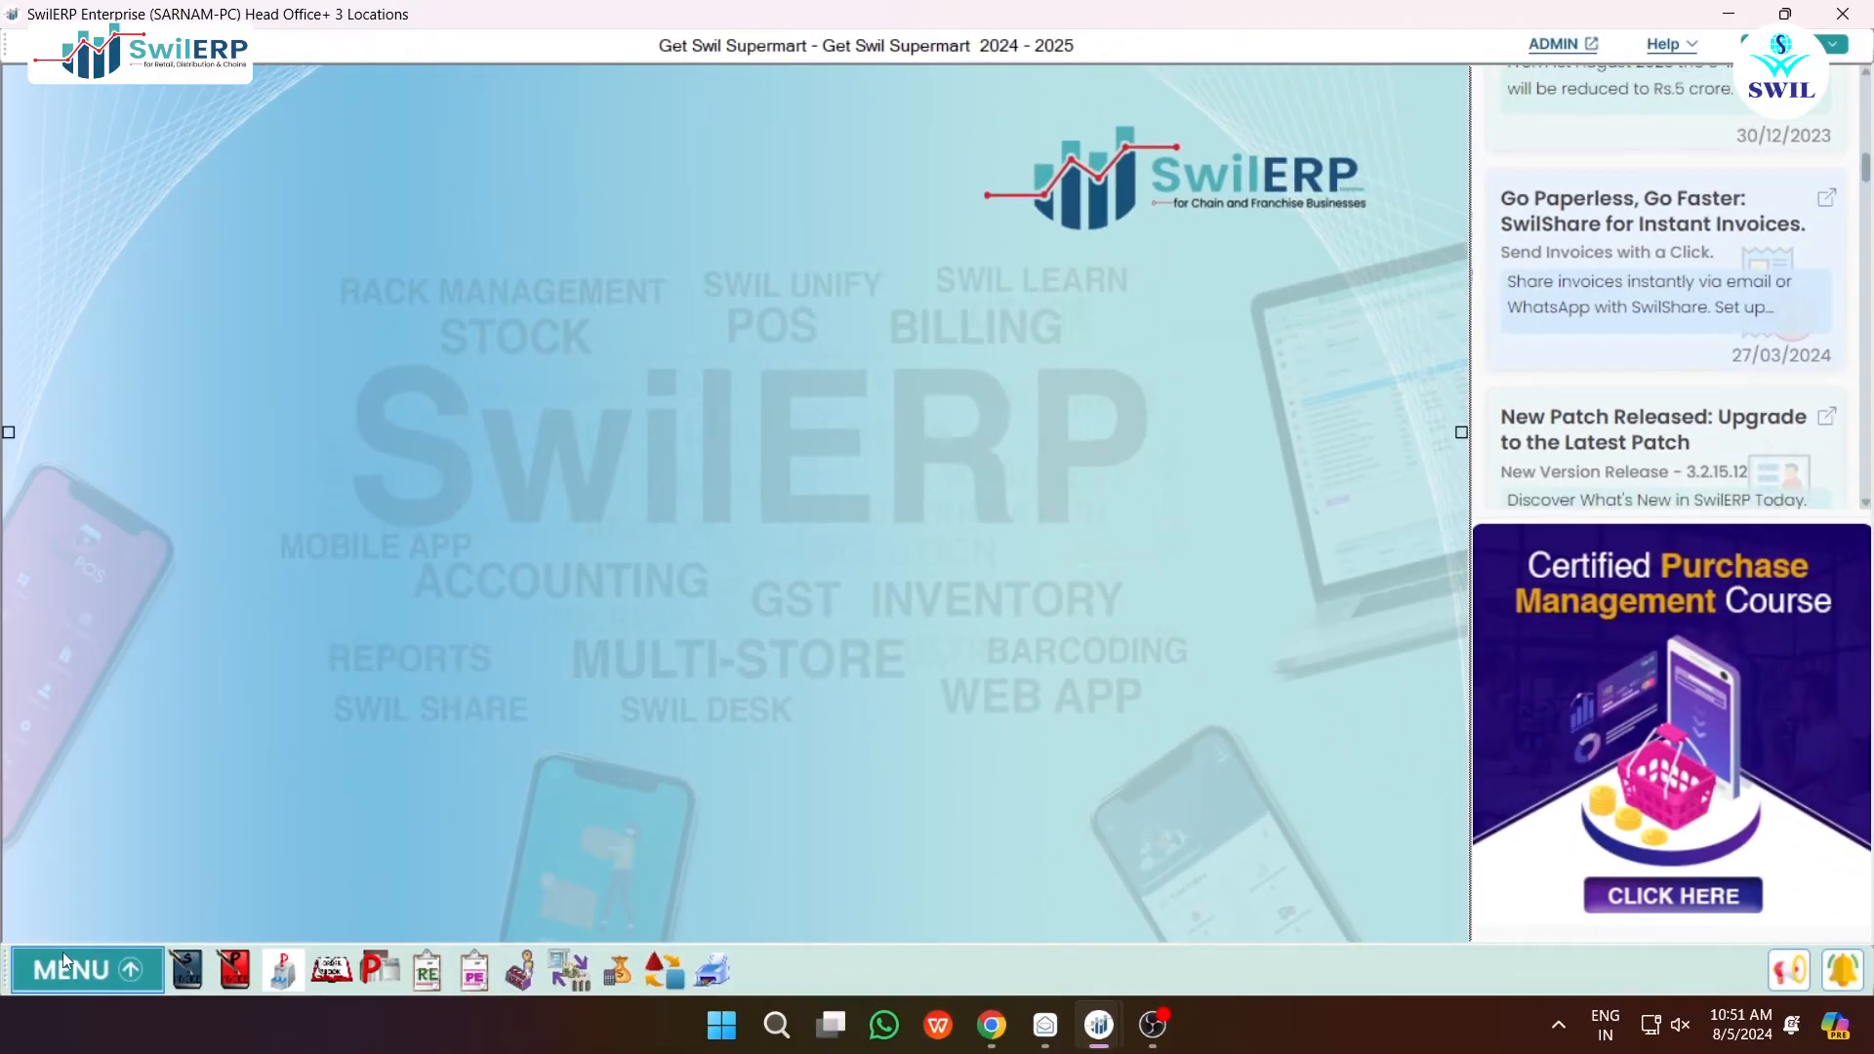
- Open the Link Customer list in the Export/Import Data options
{"action": "left_click", "coordinate": [63, 951]}
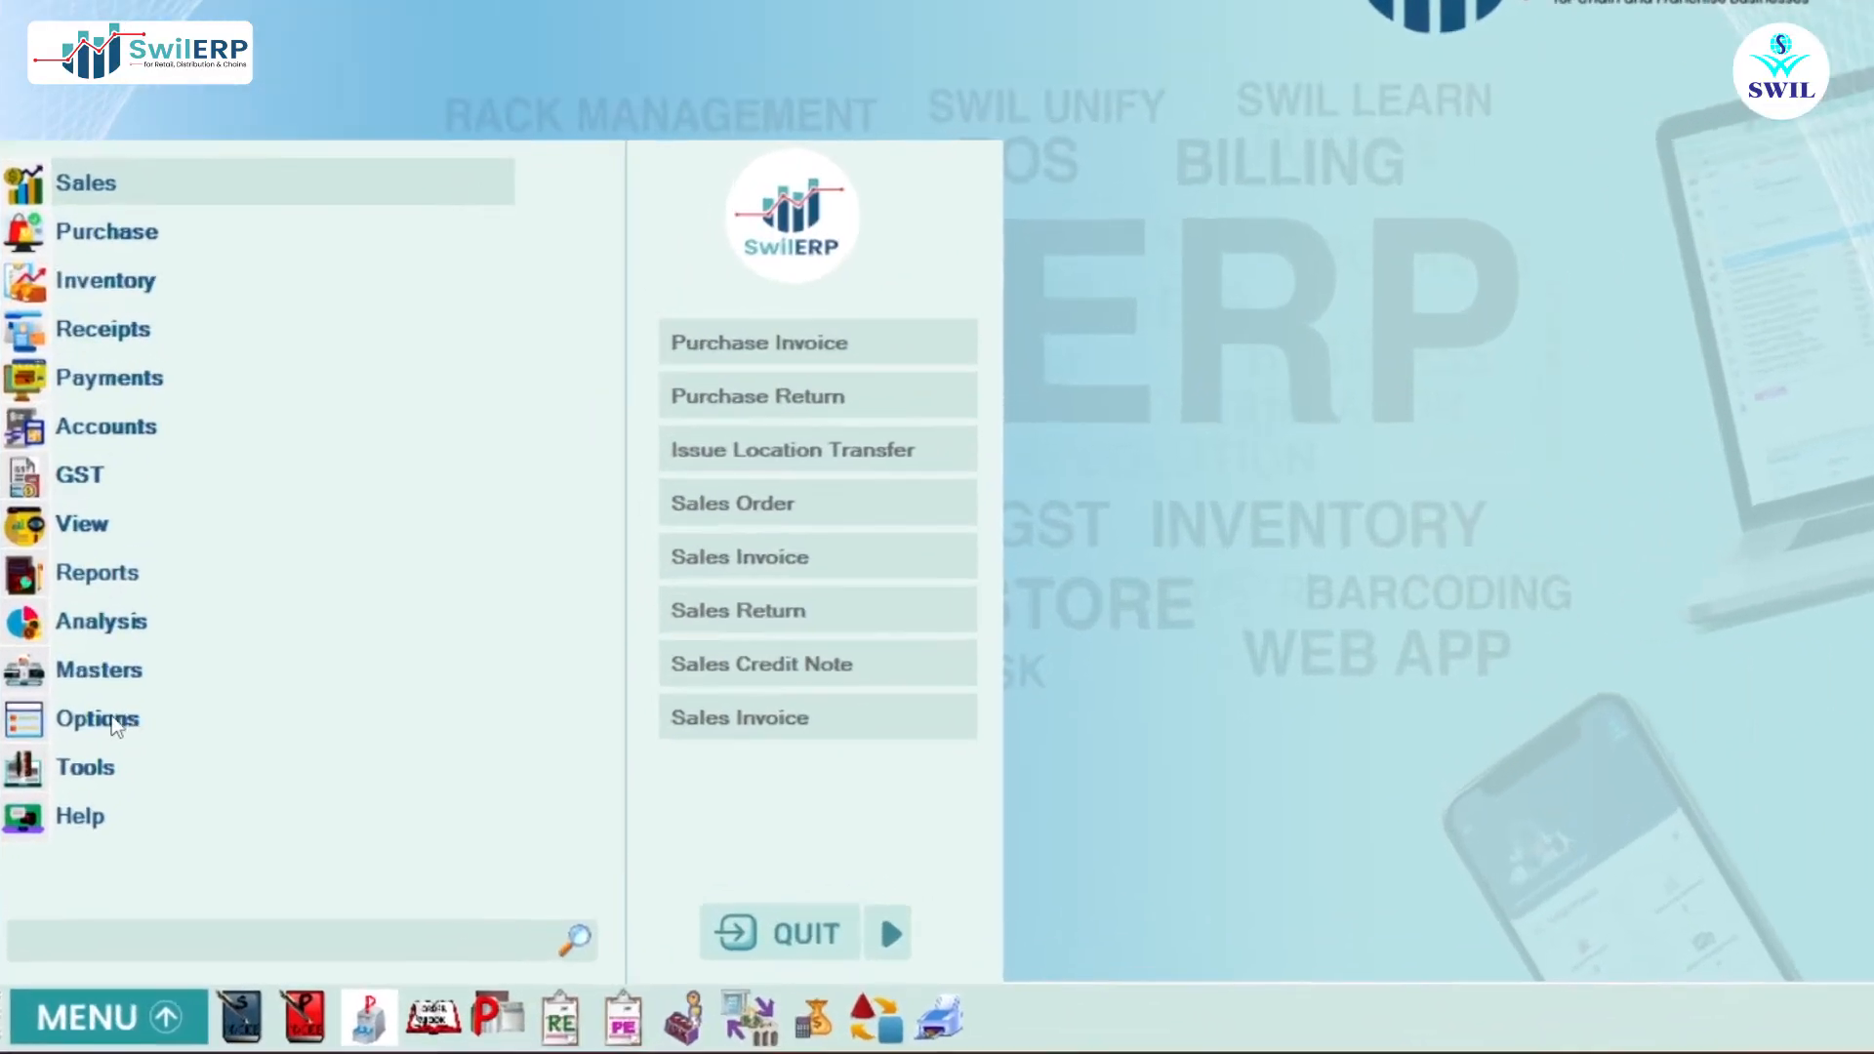
{"action": "left_click", "coordinate": [96, 747]}
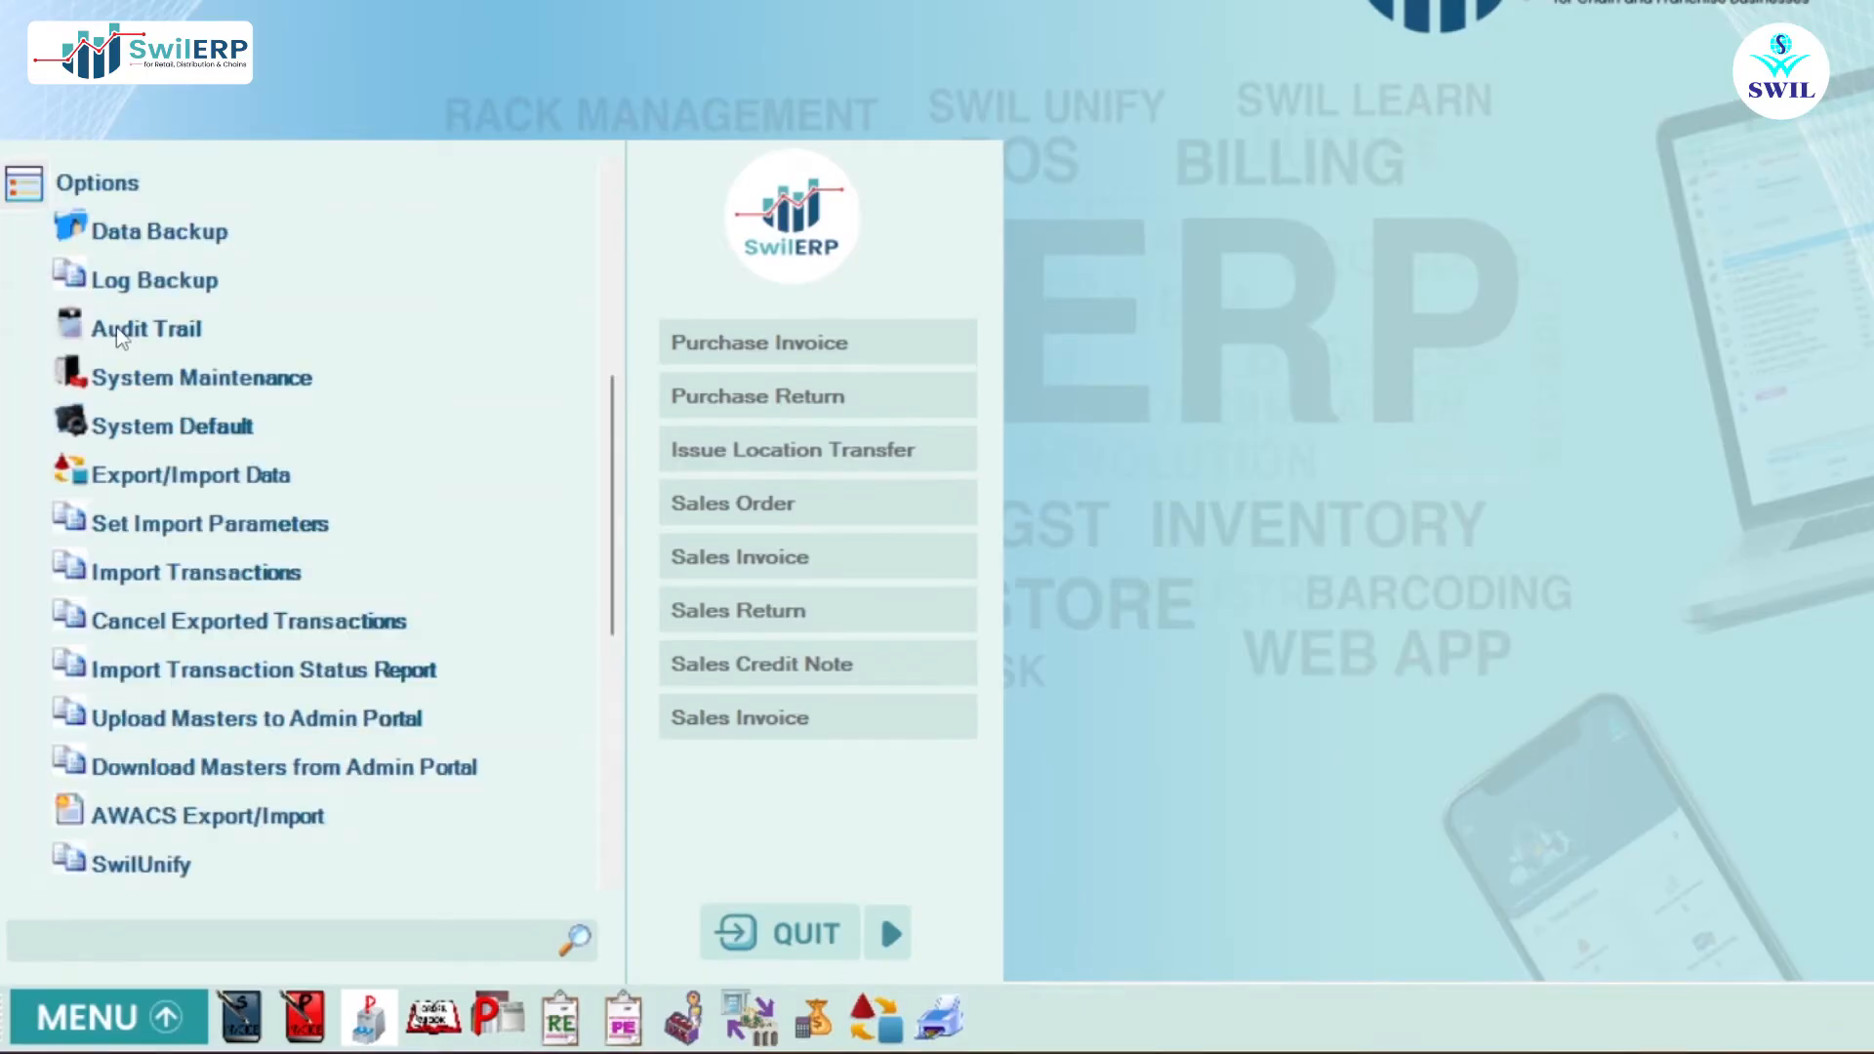
{"action": "left_click", "coordinate": [136, 475]}
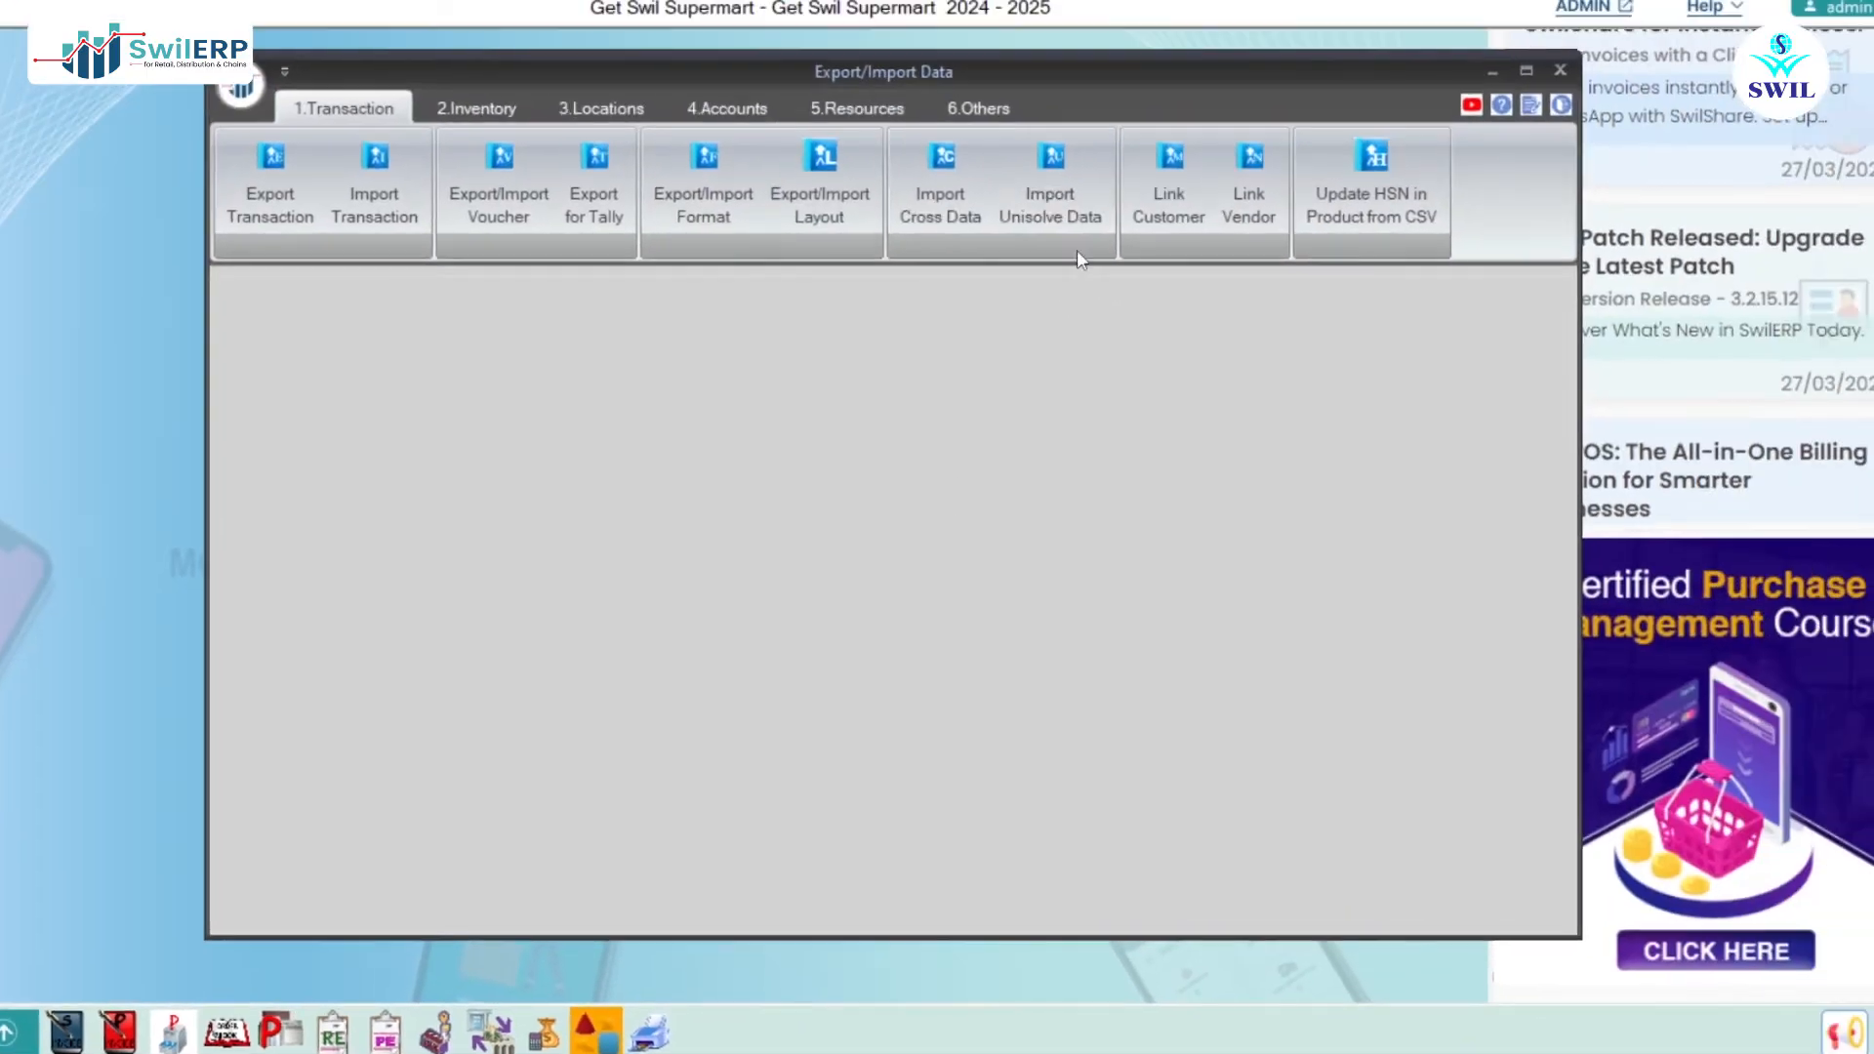
{"action": "left_click", "coordinate": [1169, 185]}
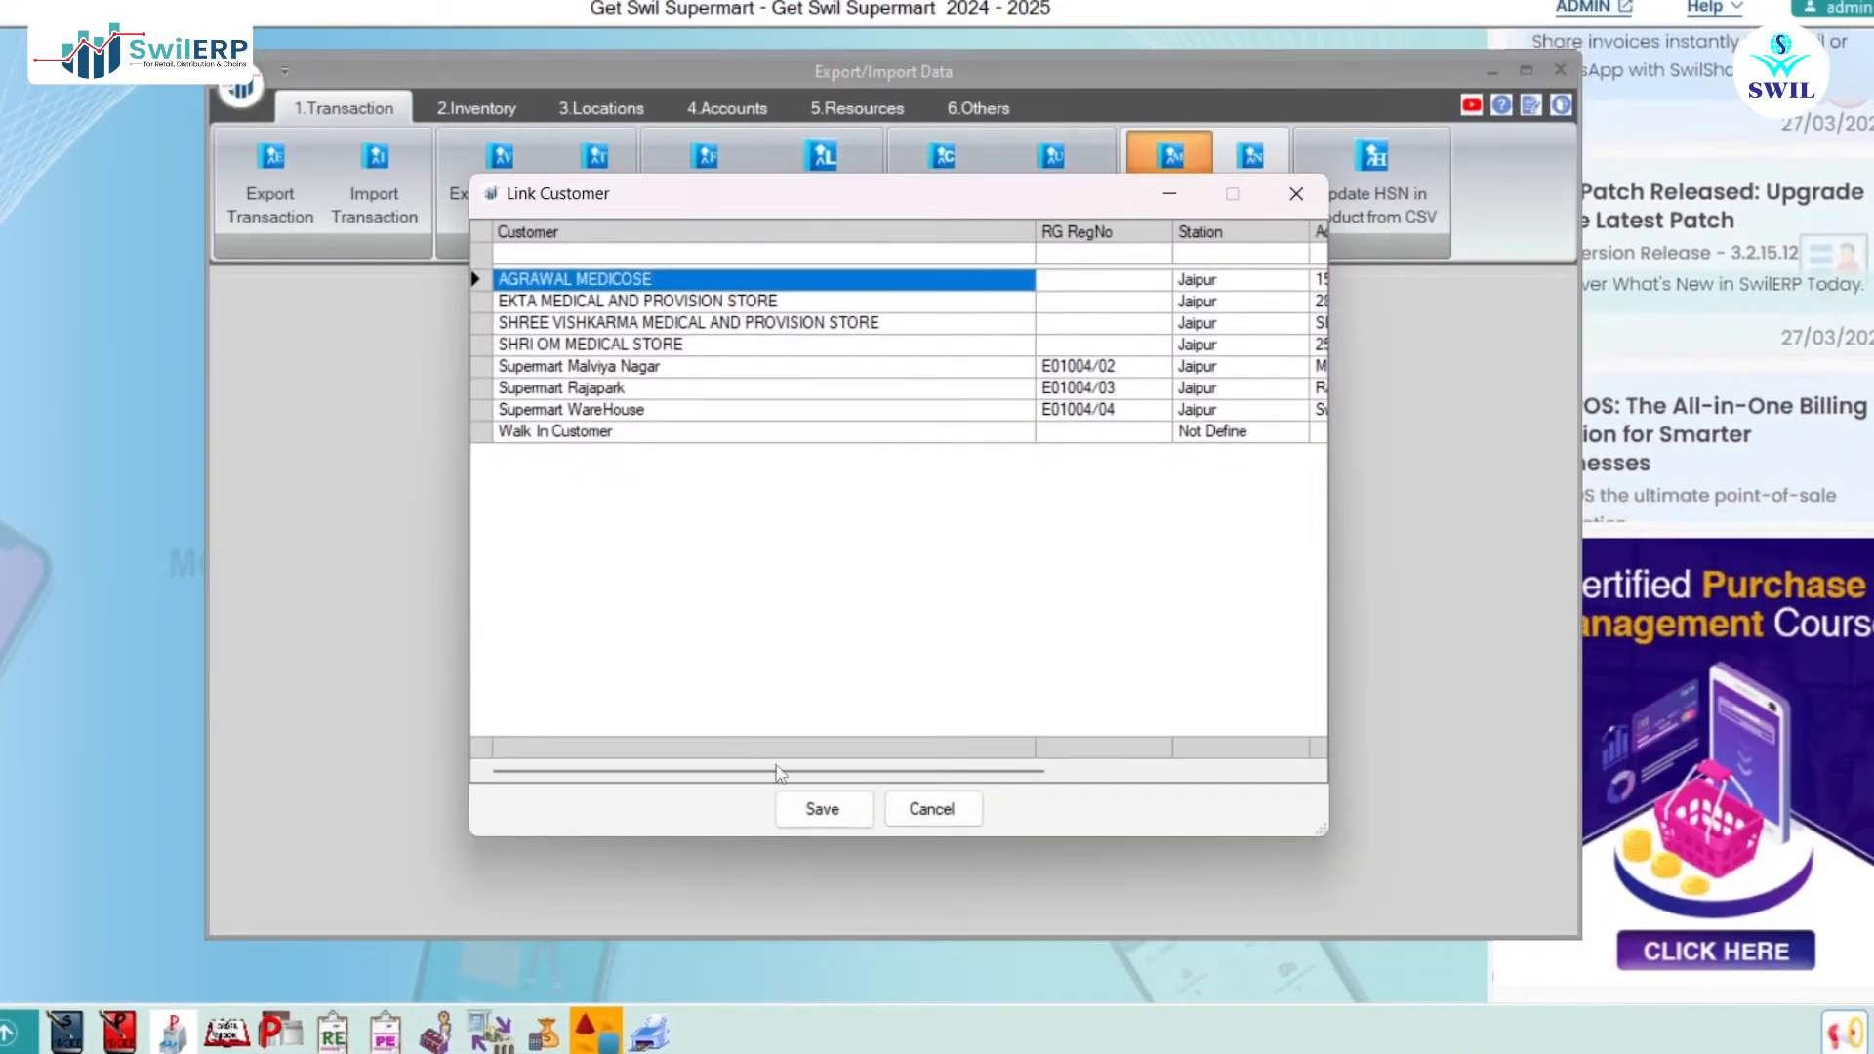
{"action": "left_click_drag", "start_coordinate": [818, 771], "coordinate": [736, 746]}
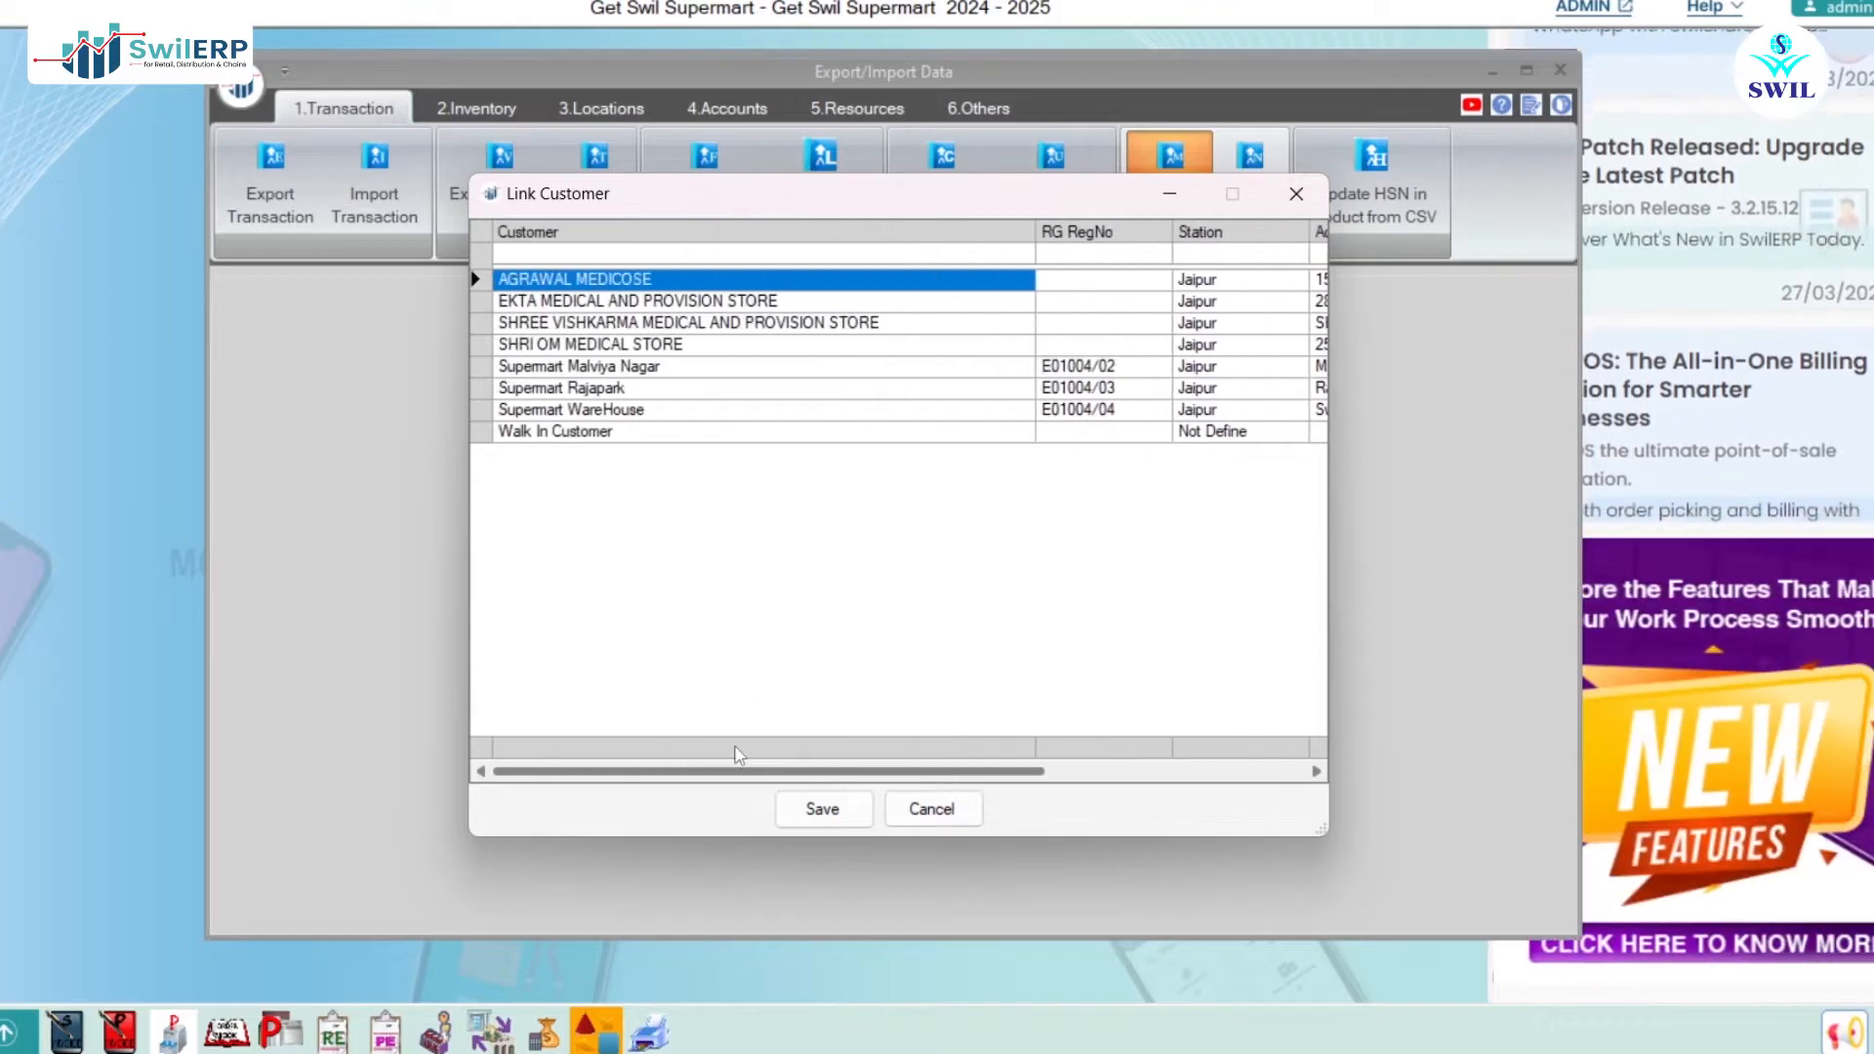
- Check the RG RegNo of the Malviya Nagar, Rajapark and WareHouse customers, then close the list without saving
{"action": "left_click", "coordinate": [1103, 368]}
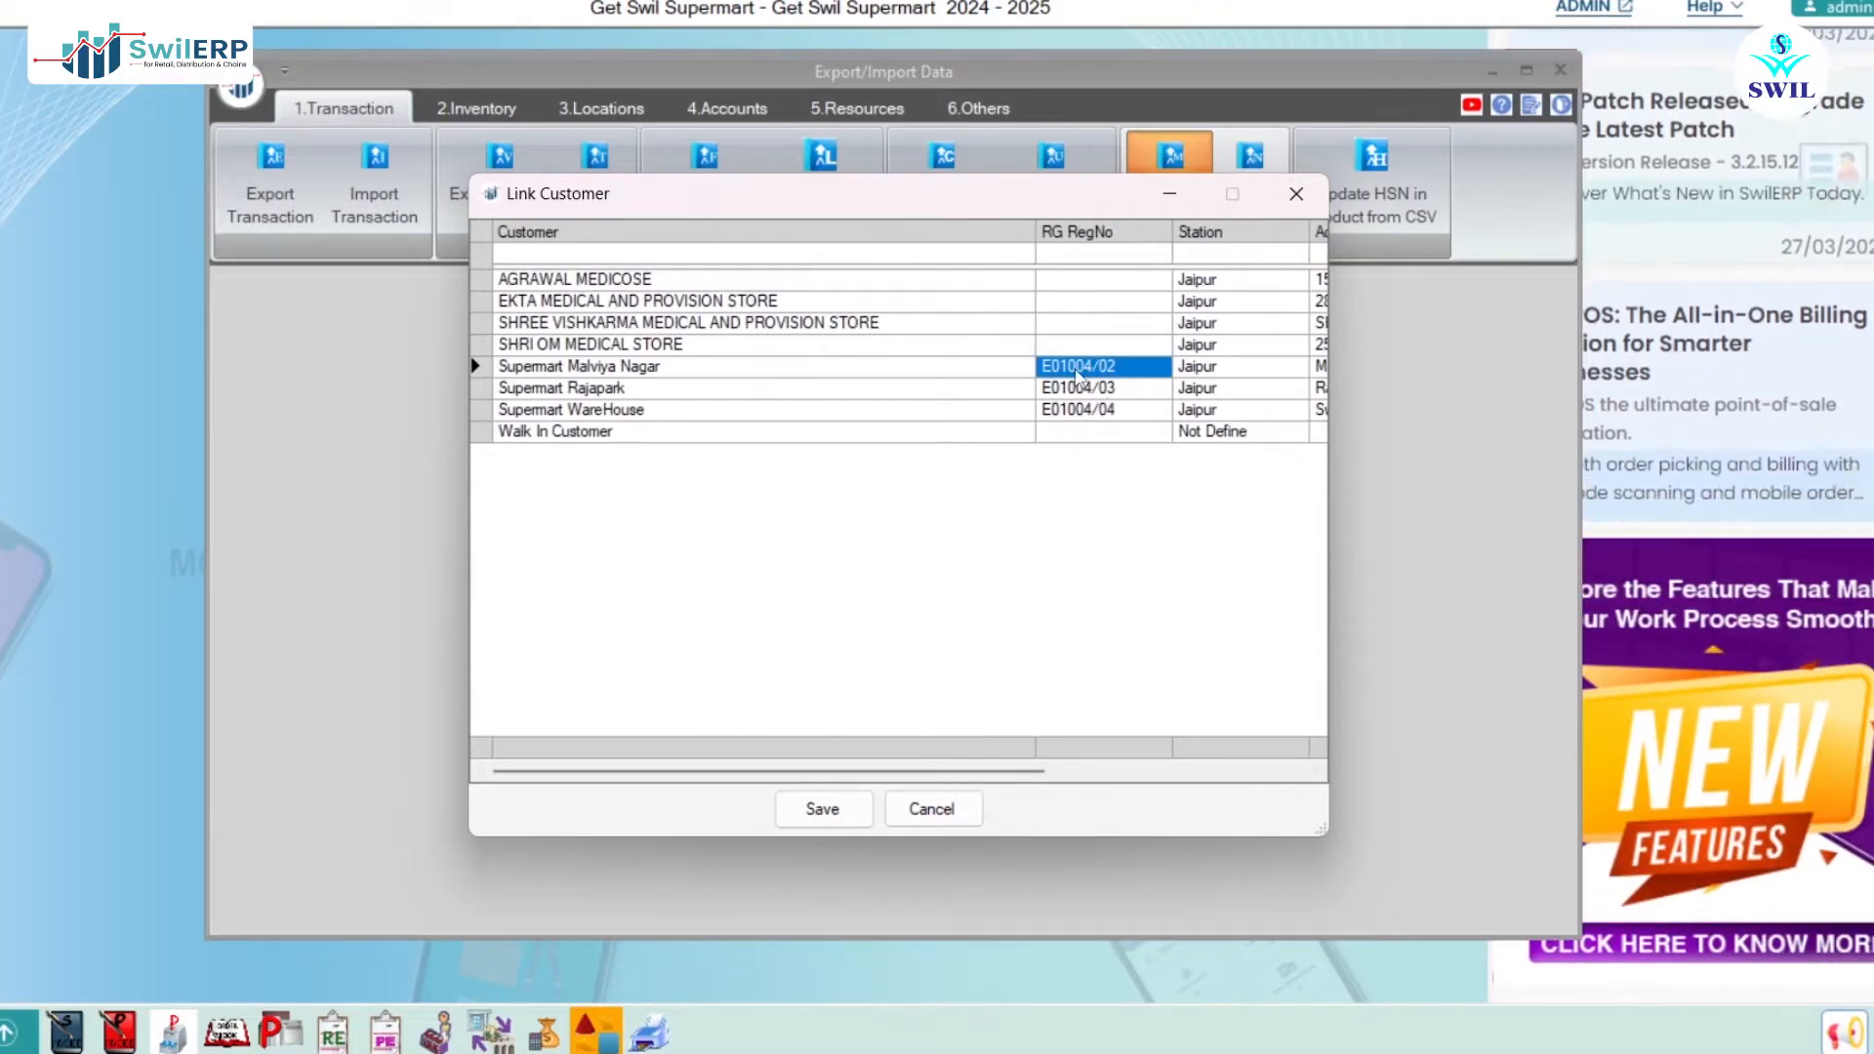
{"action": "left_click", "coordinate": [1089, 392]}
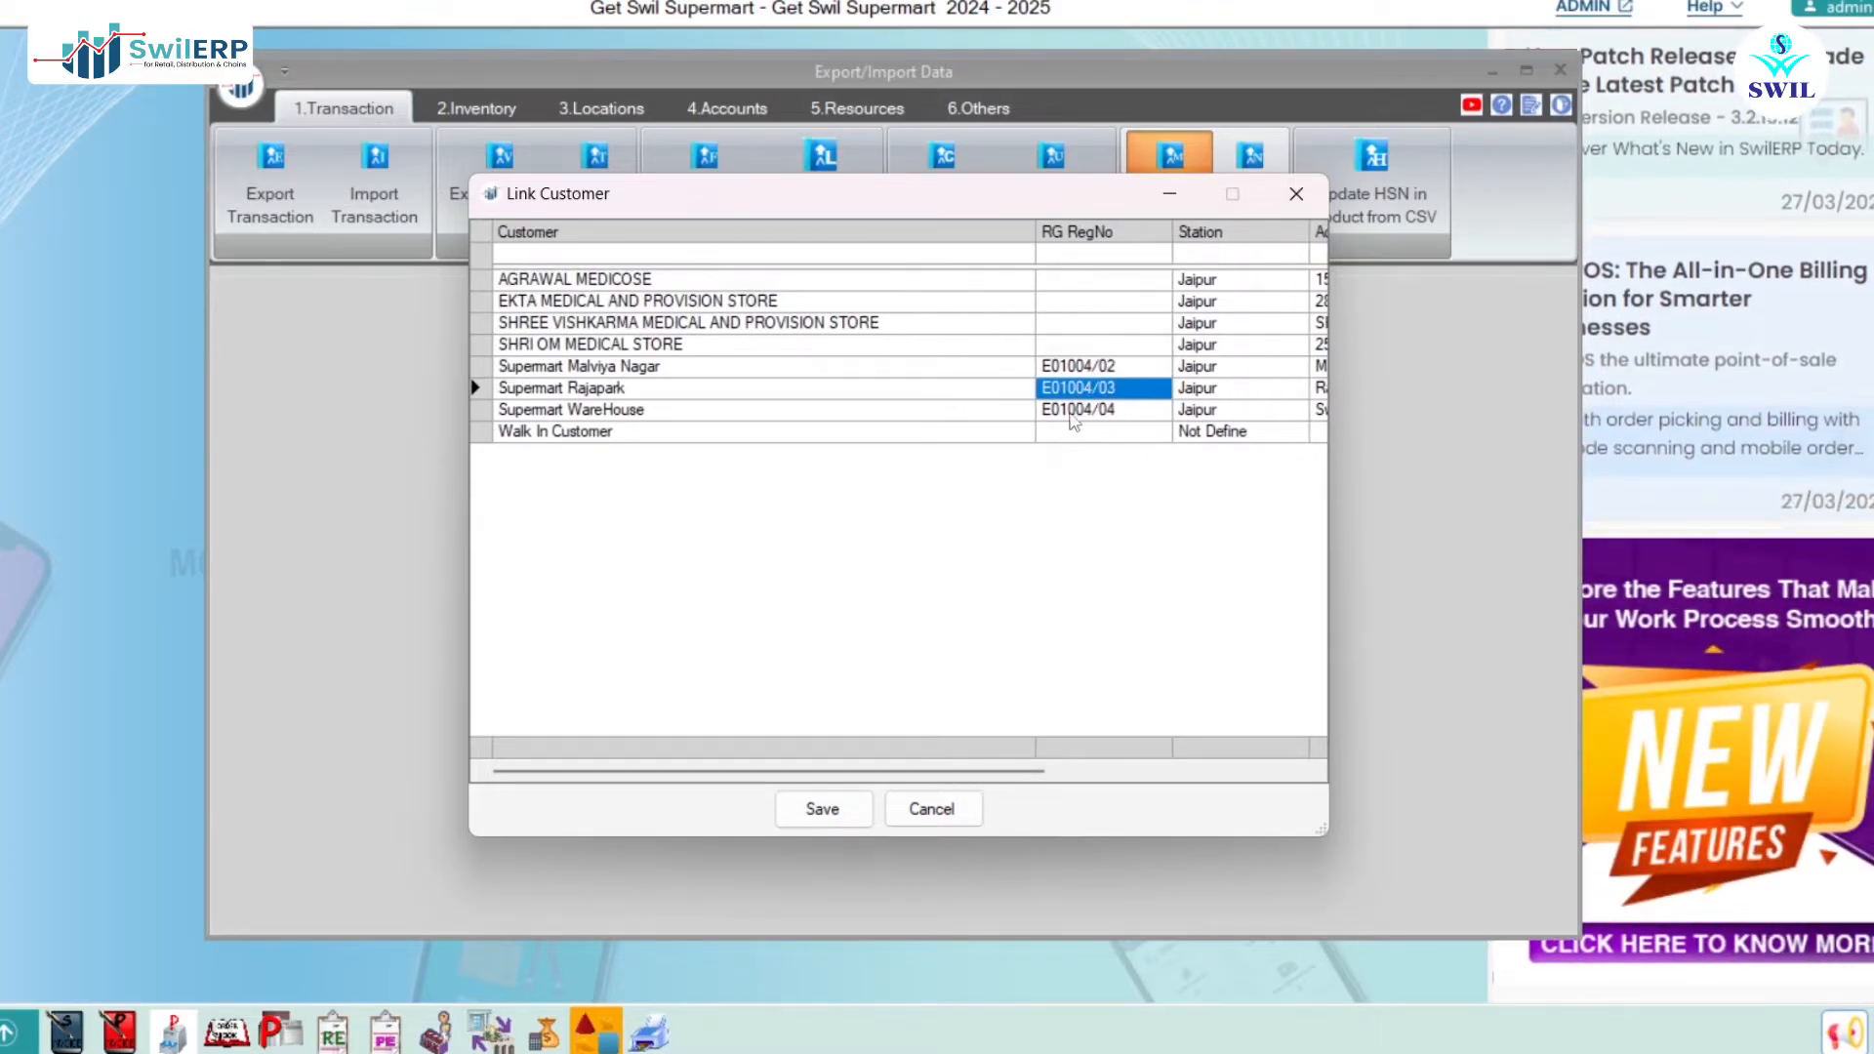
{"action": "left_click", "coordinate": [1079, 414]}
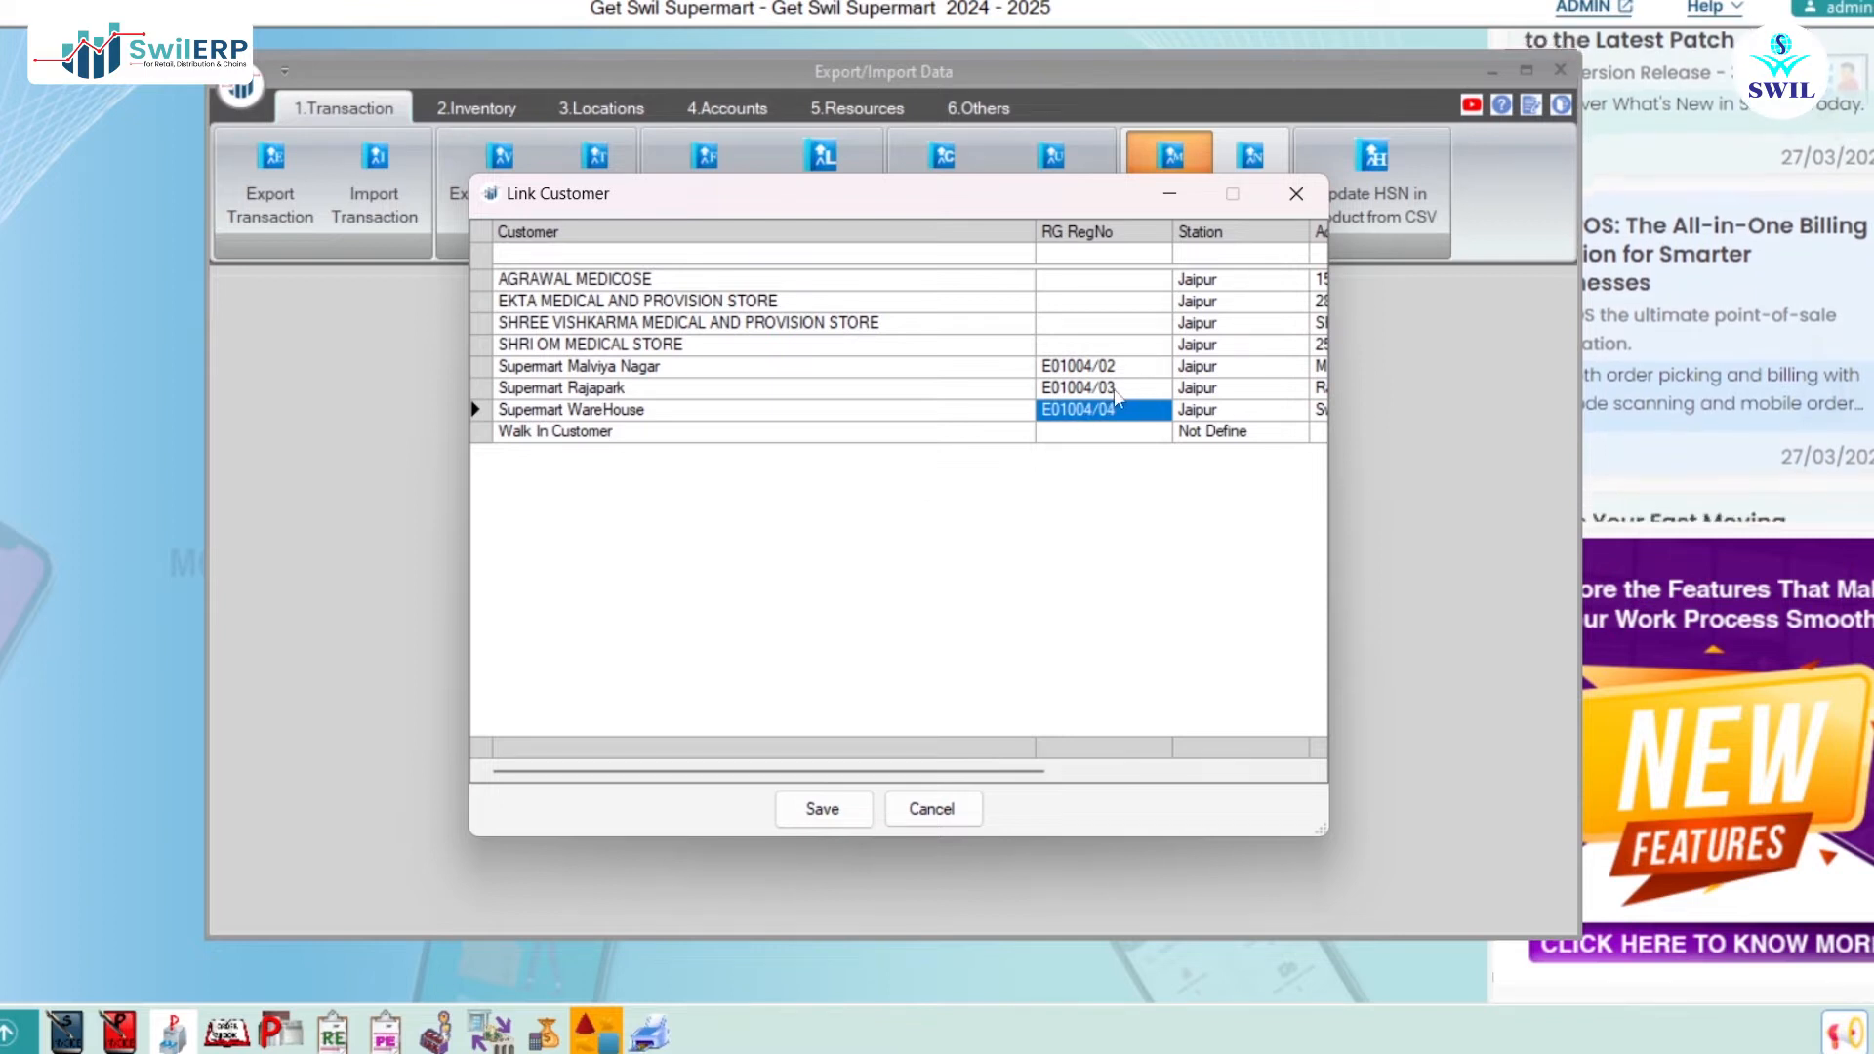
{"action": "left_click", "coordinate": [1116, 390]}
{"action": "left_click", "coordinate": [1123, 369]}
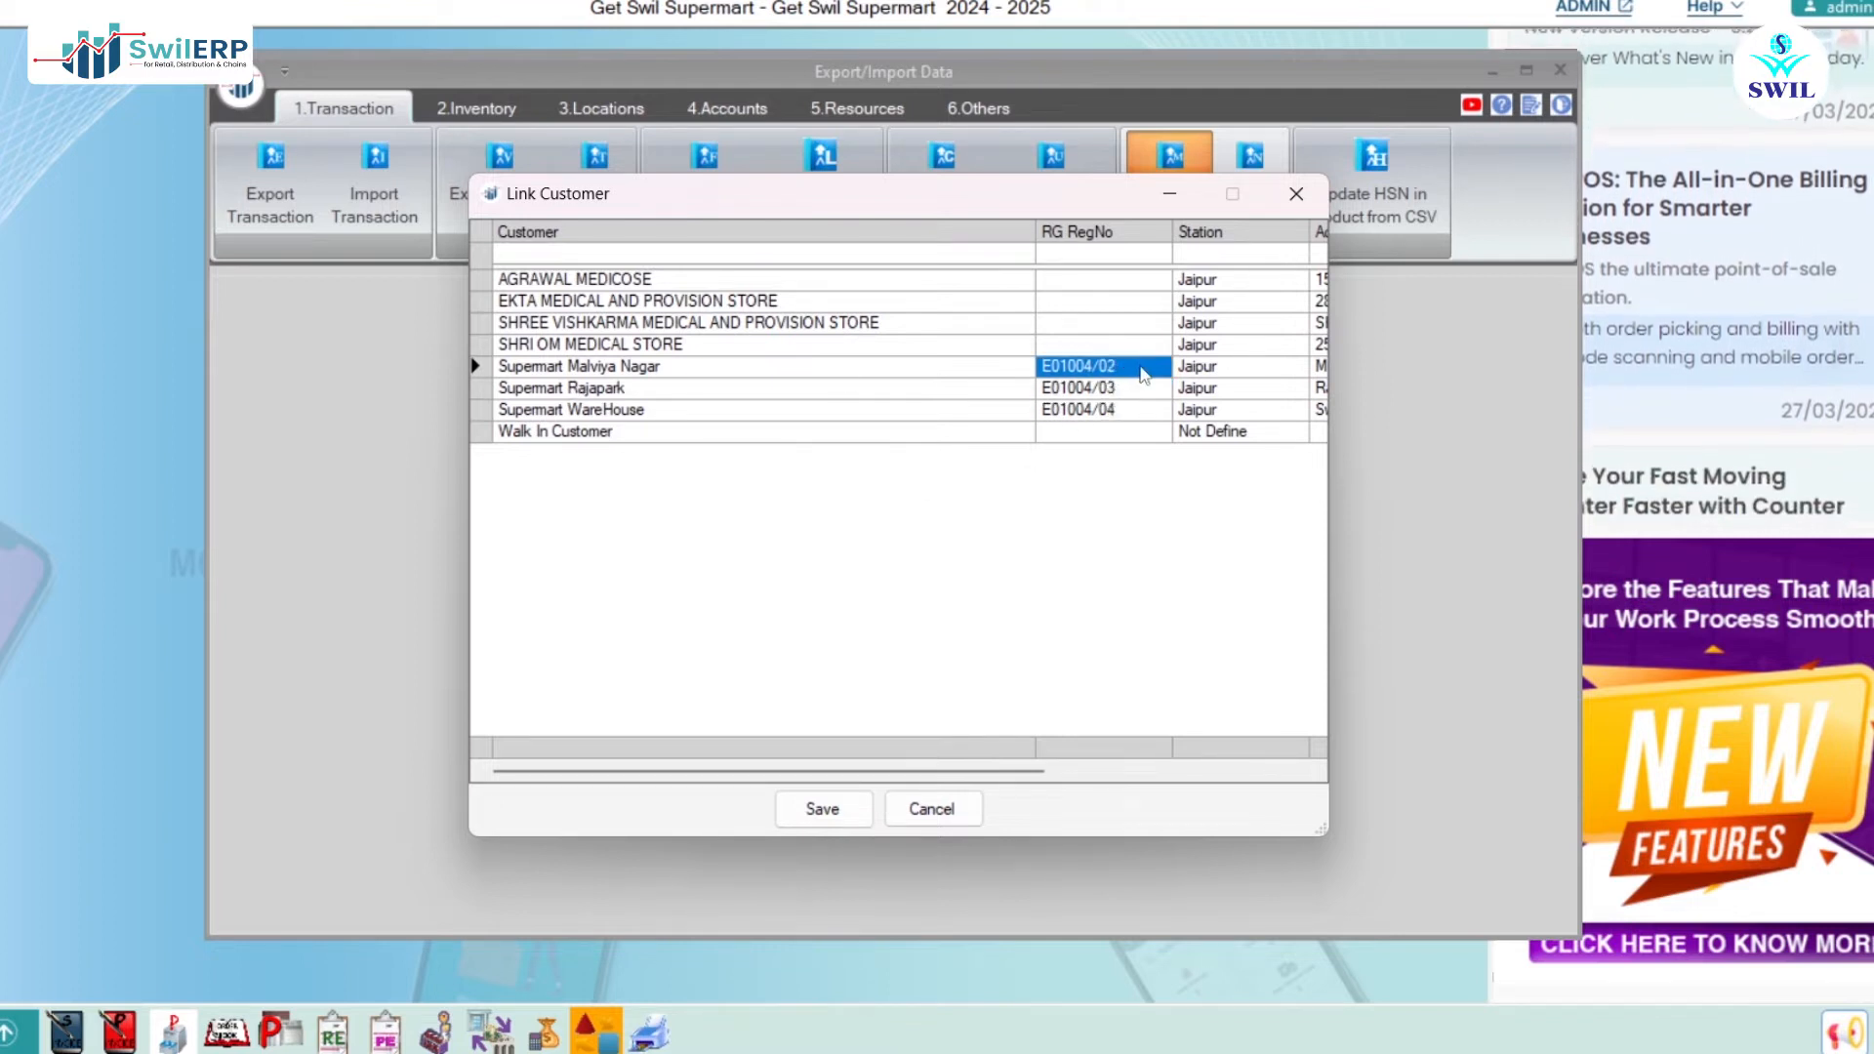
{"action": "key", "text": "Escape"}
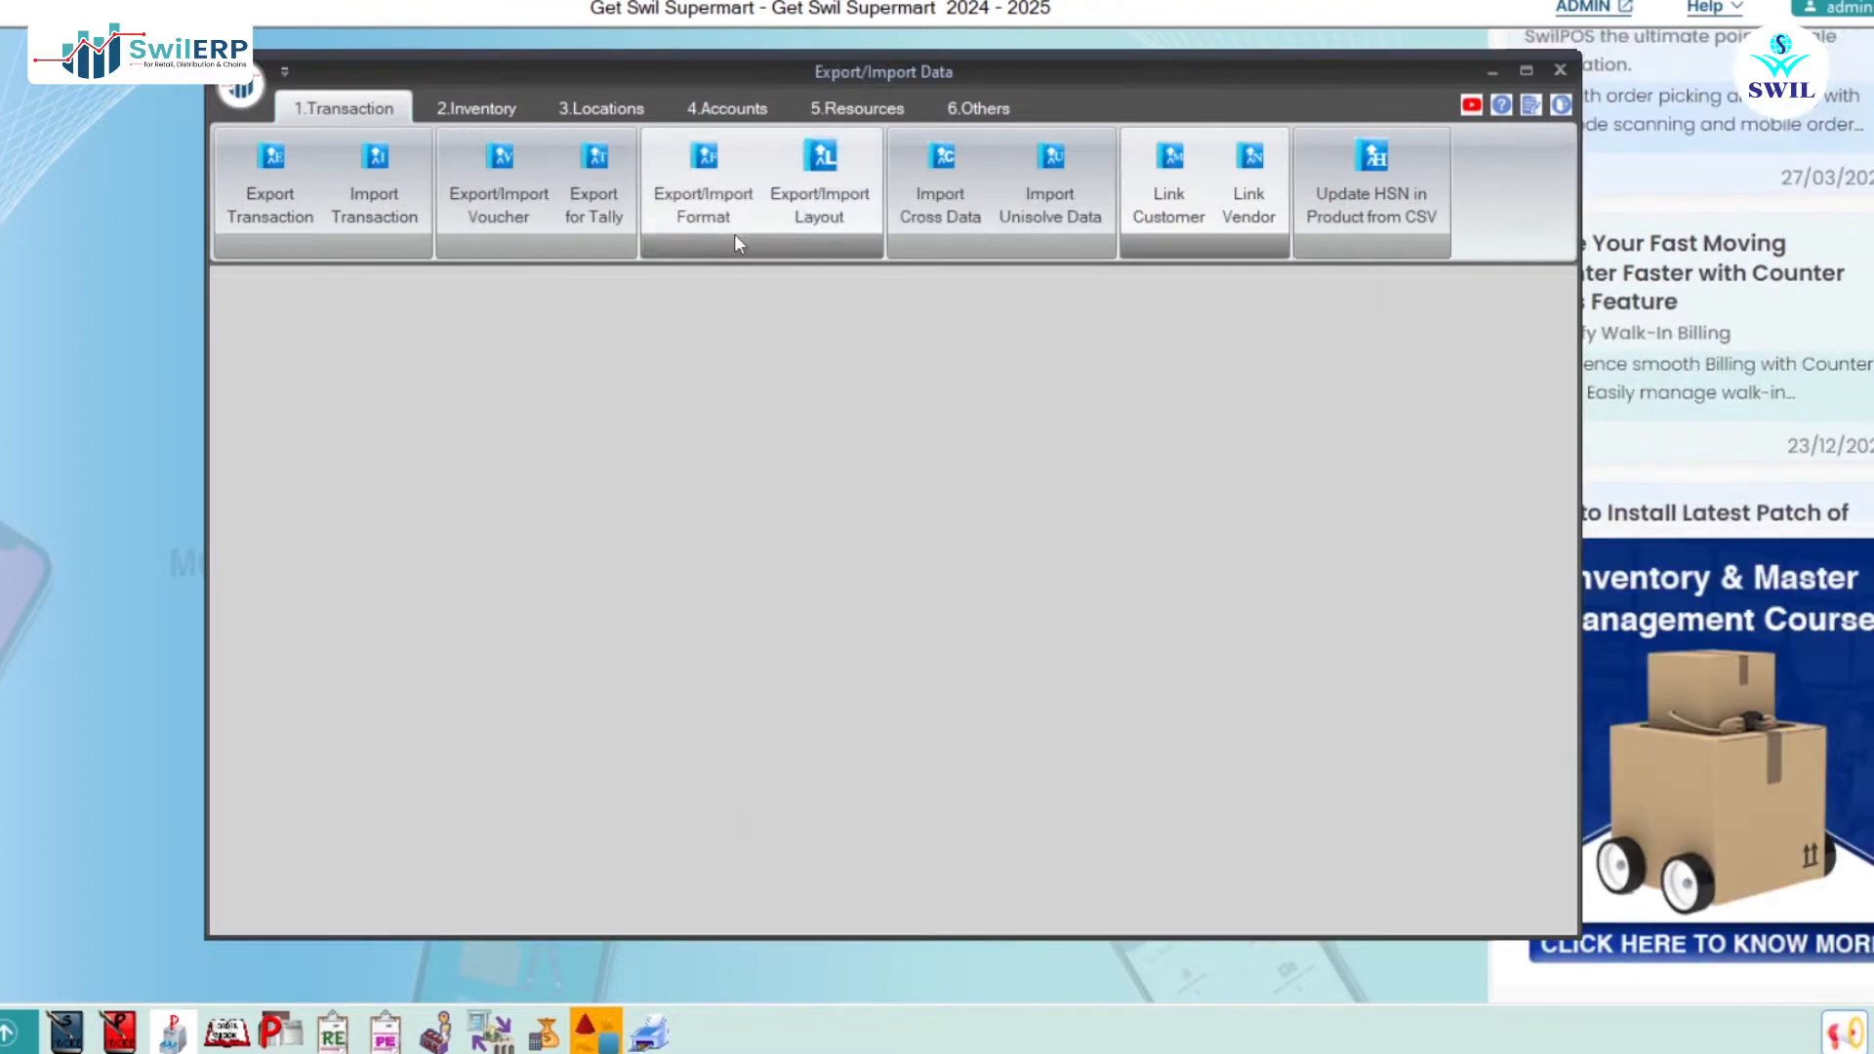
- Open the Link Vendor list and check the RG RegNo of the Malviya Nagar, Rajapark and WareHouse vendors
{"action": "left_click", "coordinate": [1249, 167]}
{"action": "left_click", "coordinate": [1133, 390]}
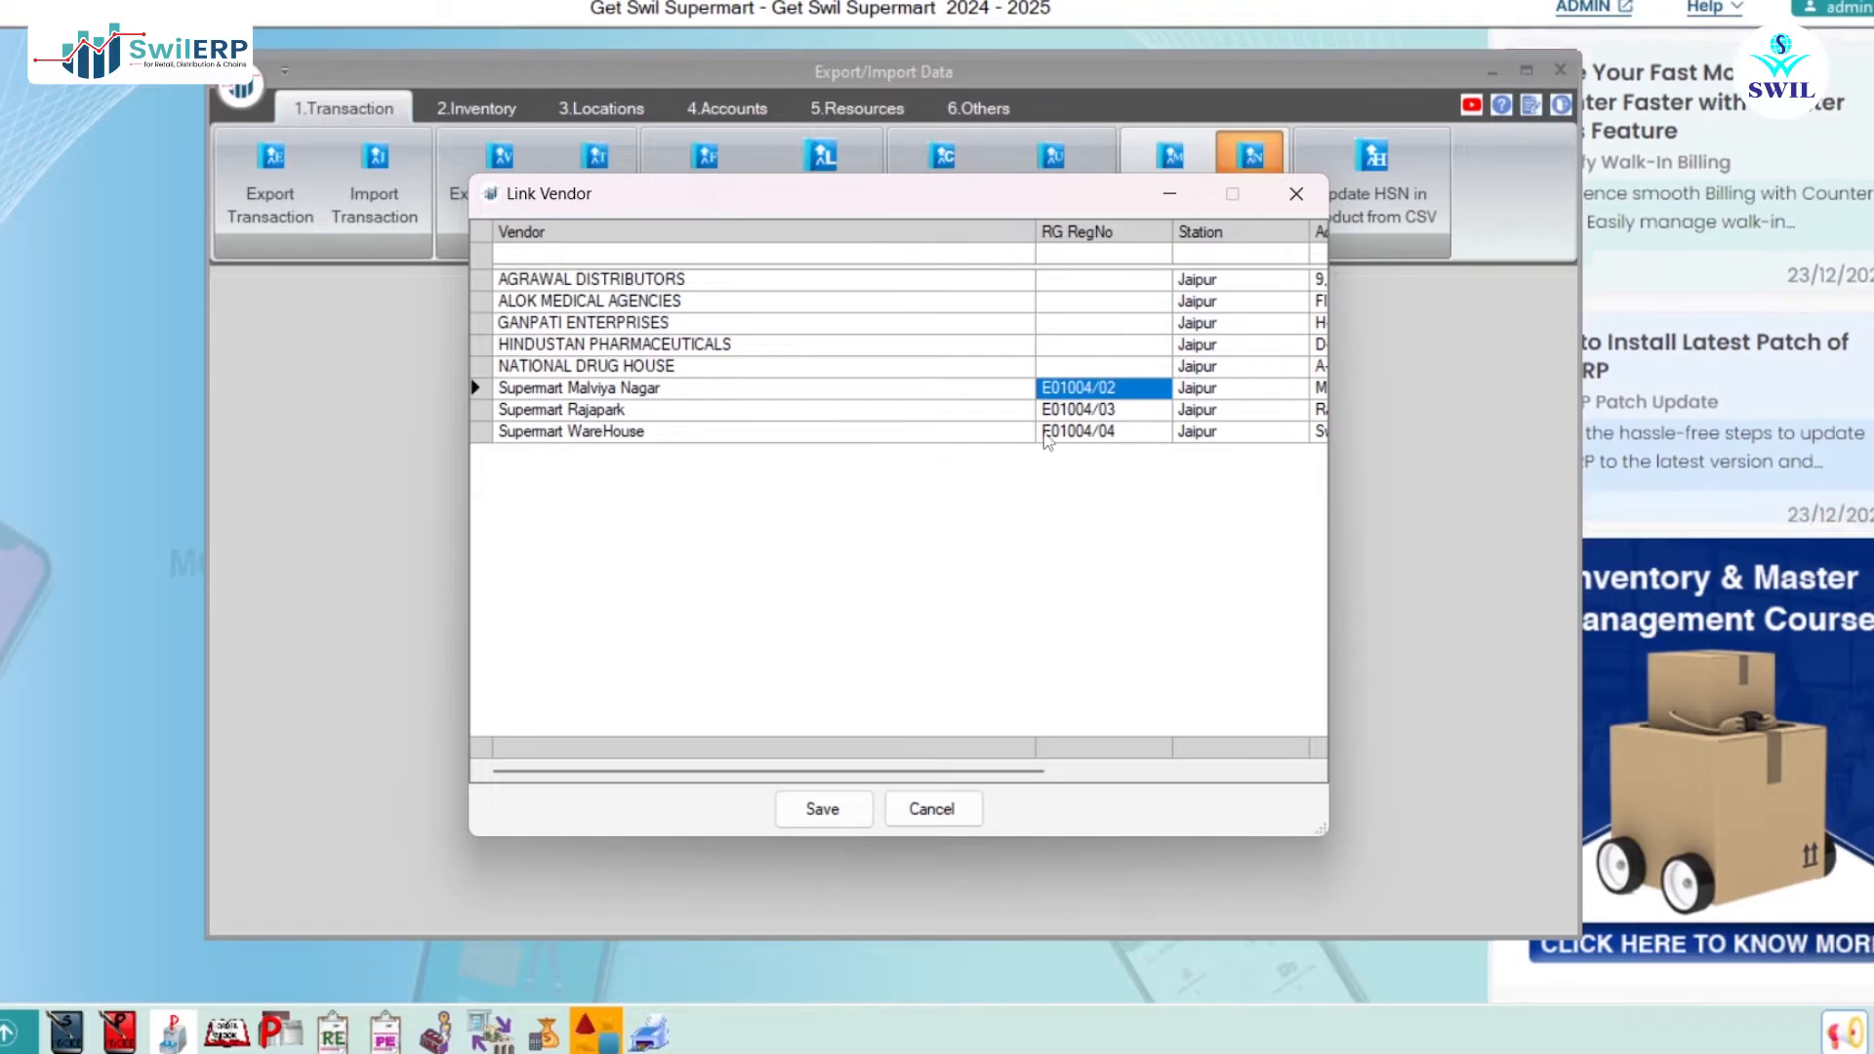
{"action": "left_click", "coordinate": [1094, 417]}
{"action": "left_click", "coordinate": [1129, 434]}
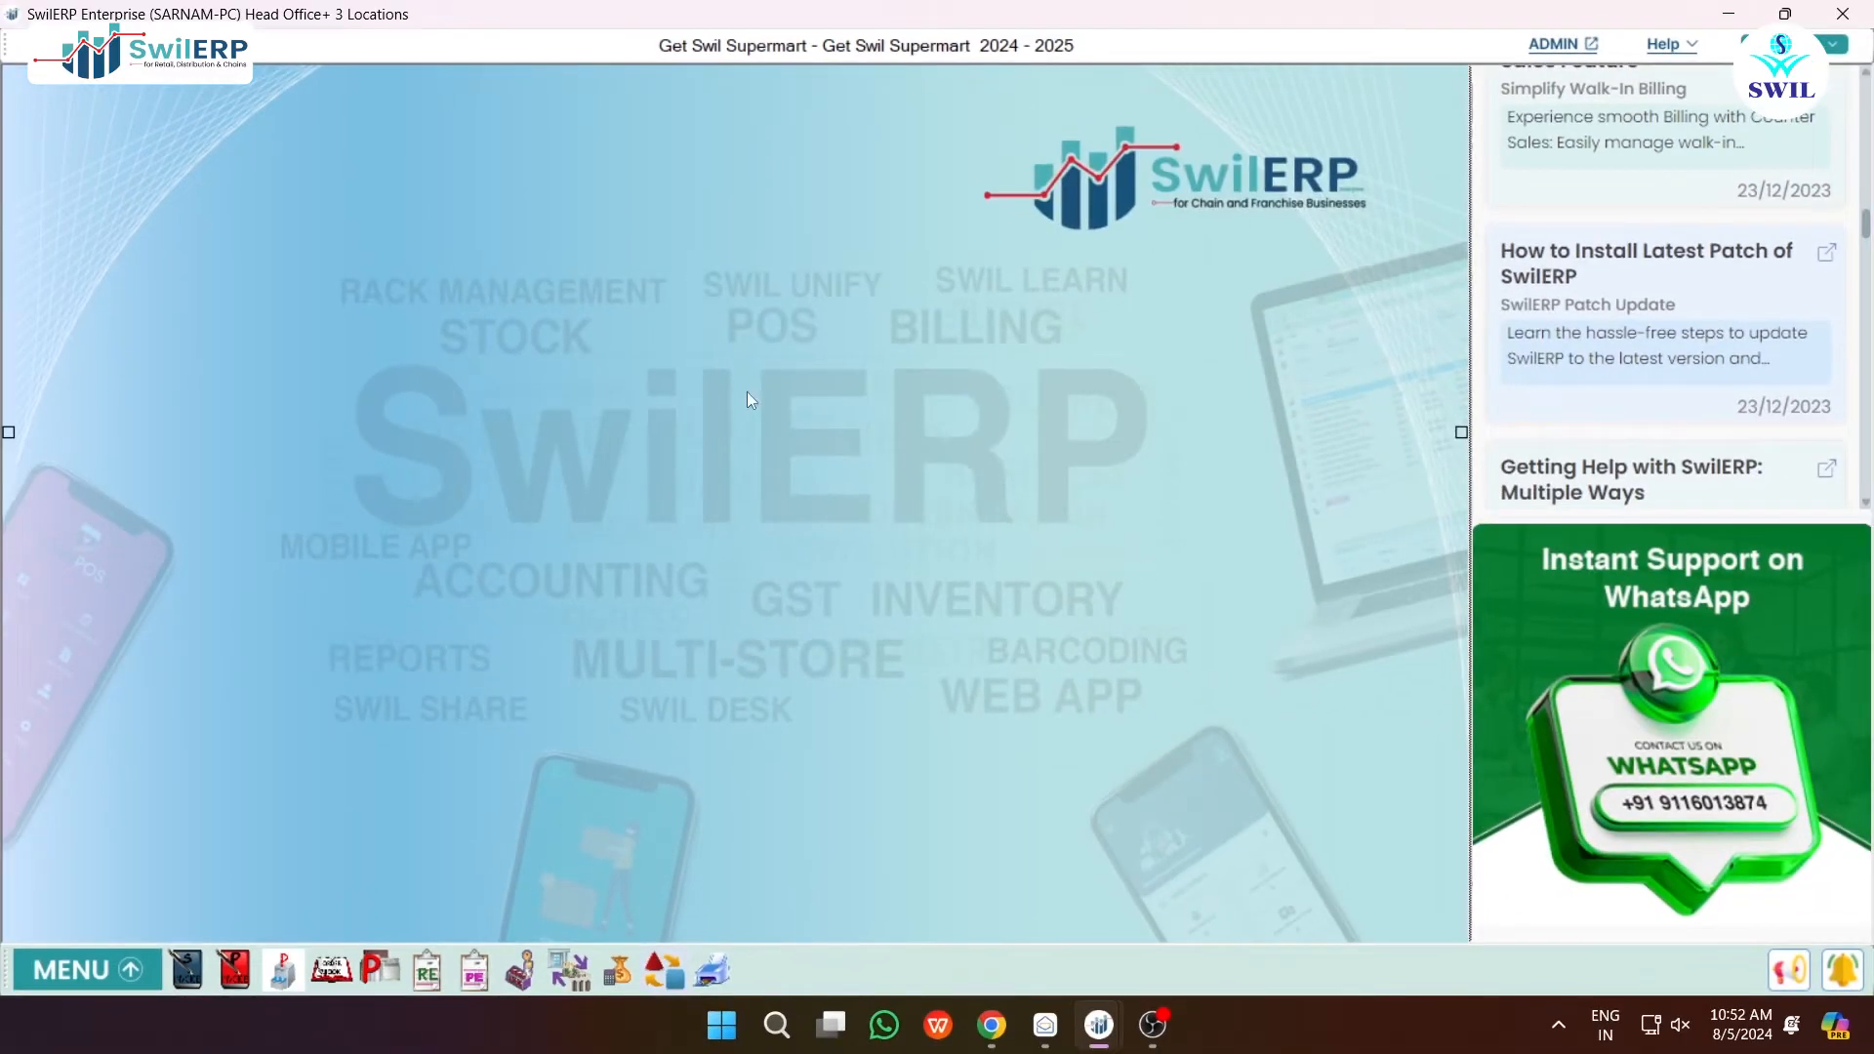
- Start a Branch Transfer (Out) entry with Supermart Malviya Nagar as the receiving branch
{"action": "left_click", "coordinate": [86, 966]}
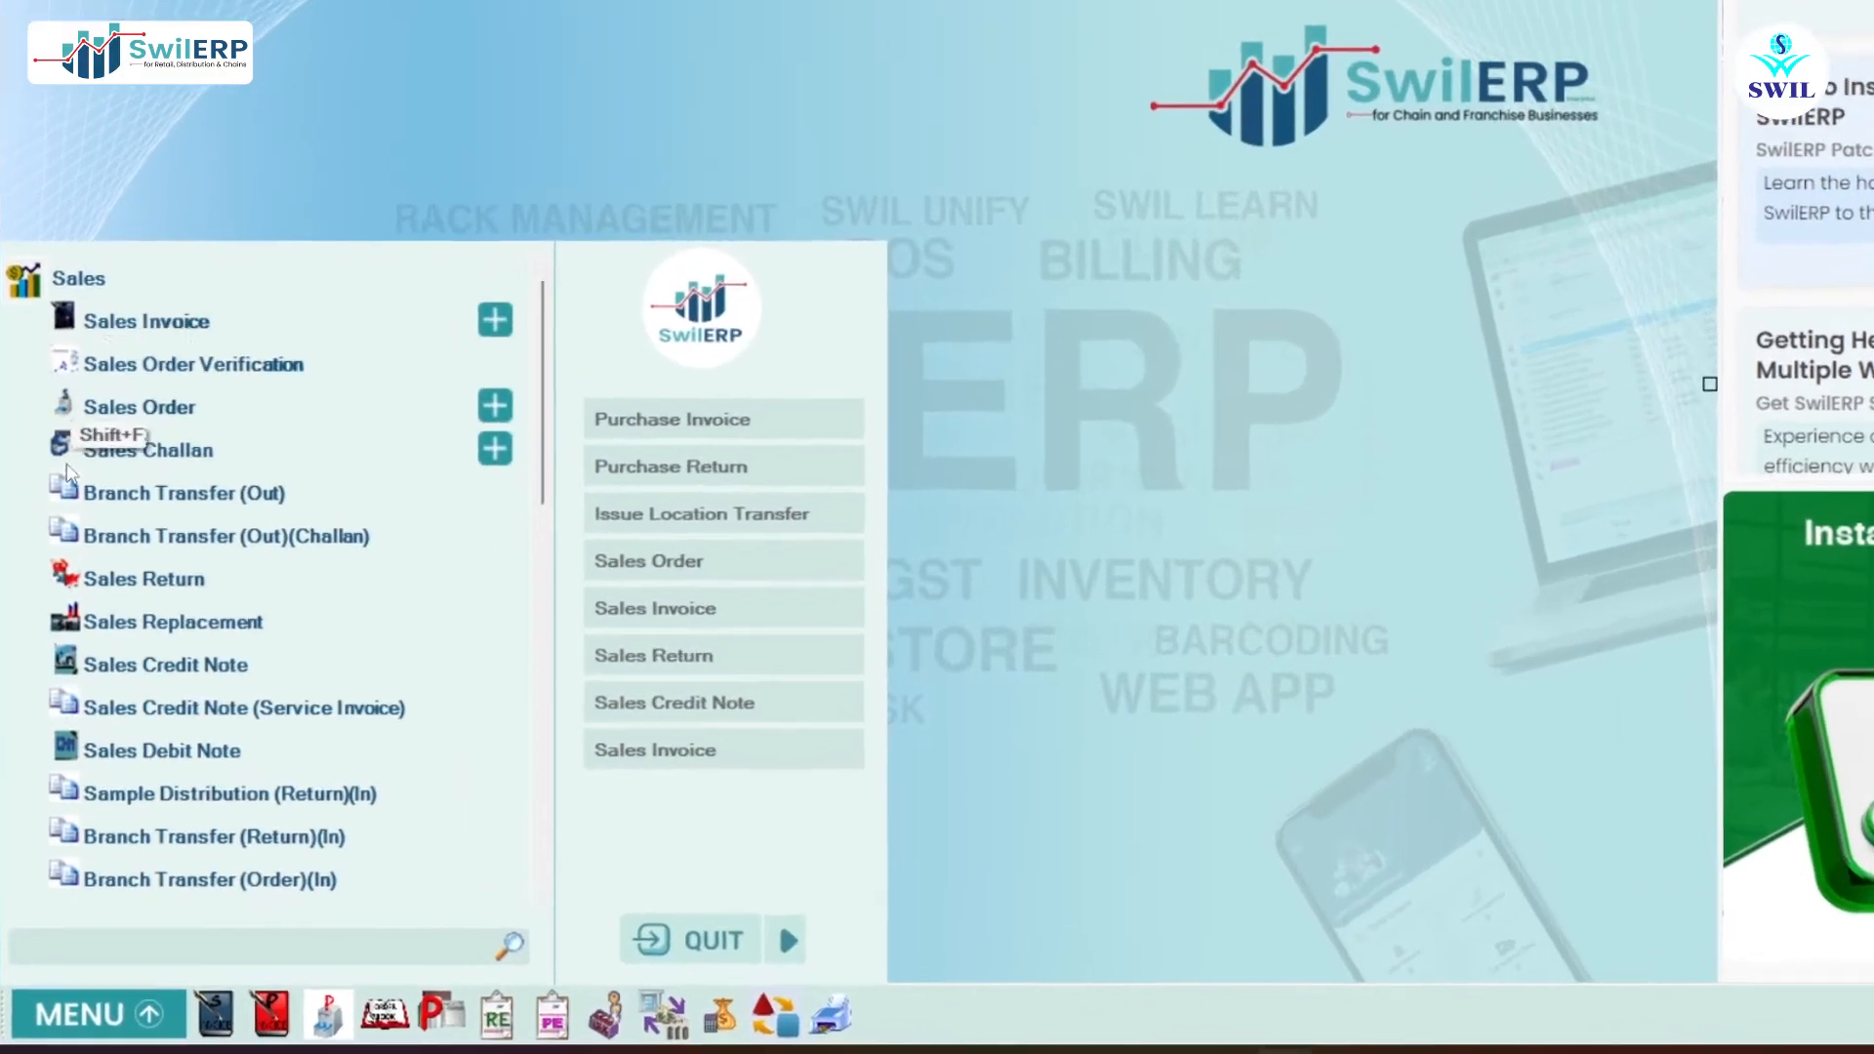
{"action": "left_click", "coordinate": [164, 489]}
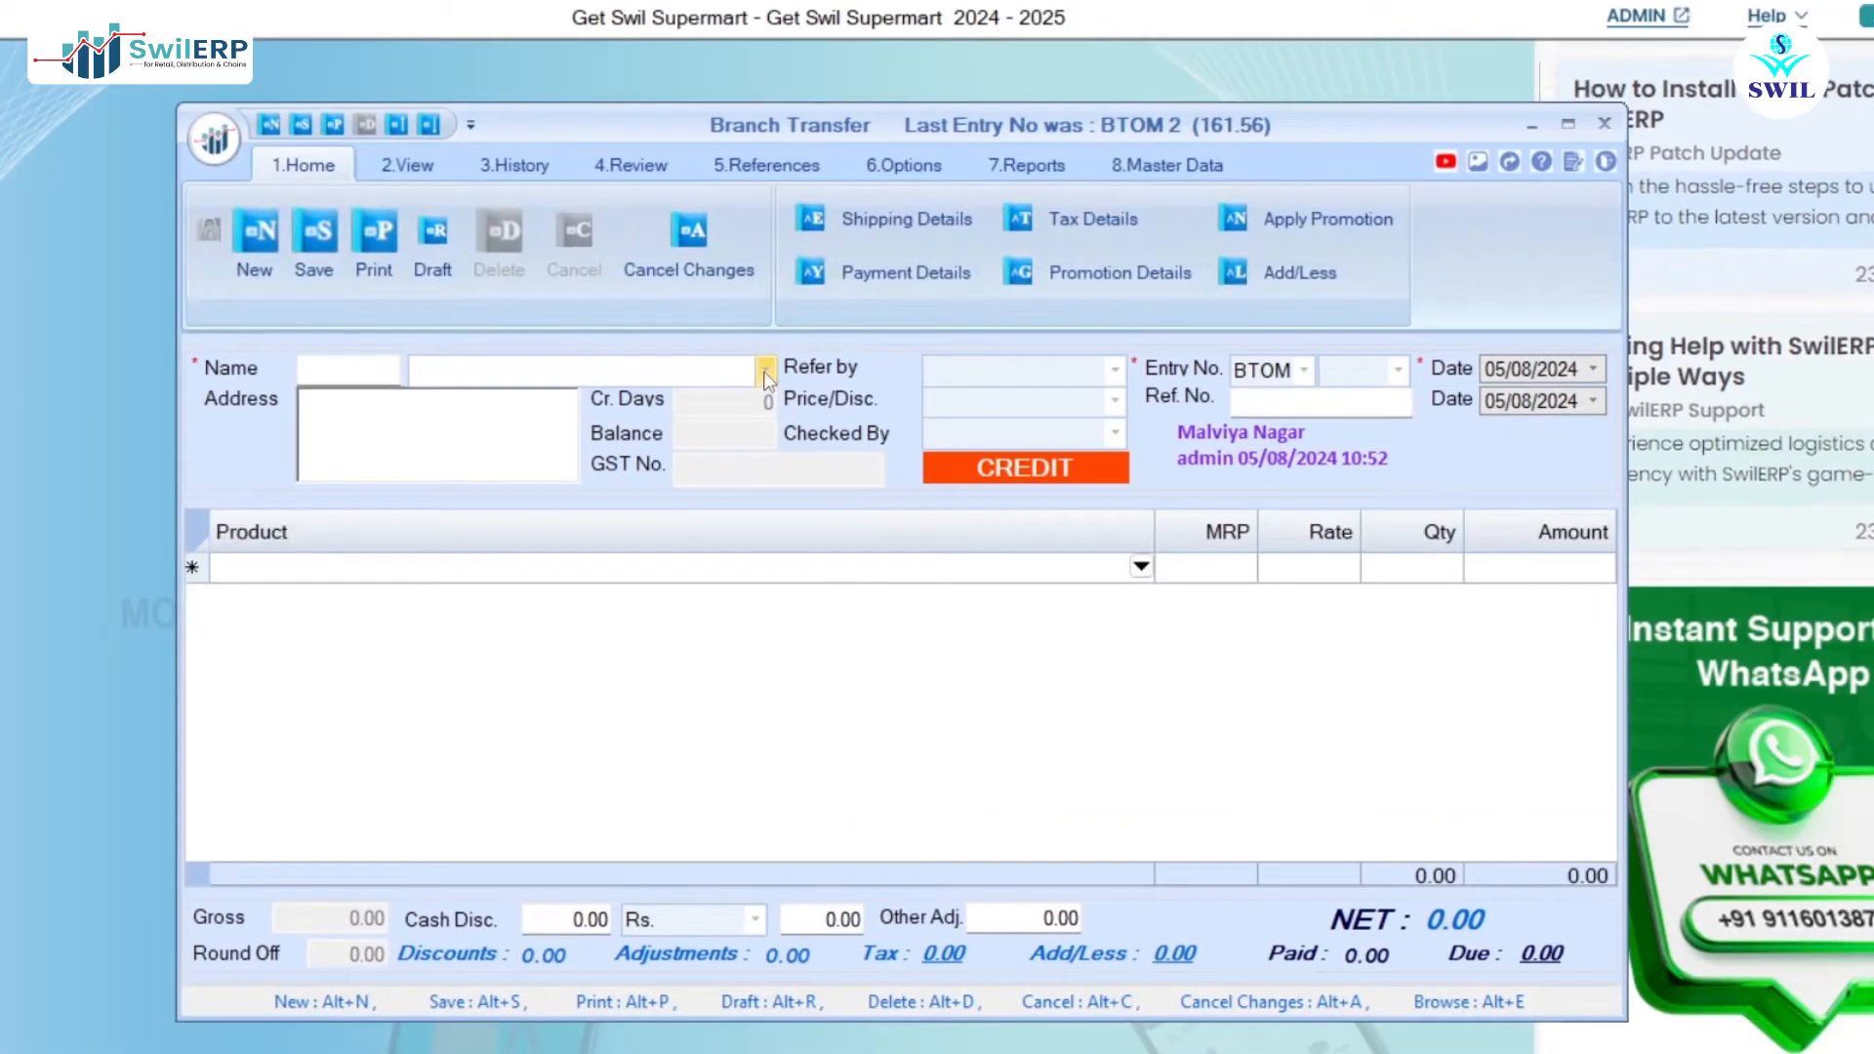
{"action": "left_click", "coordinate": [766, 371]}
{"action": "left_click", "coordinate": [571, 450]}
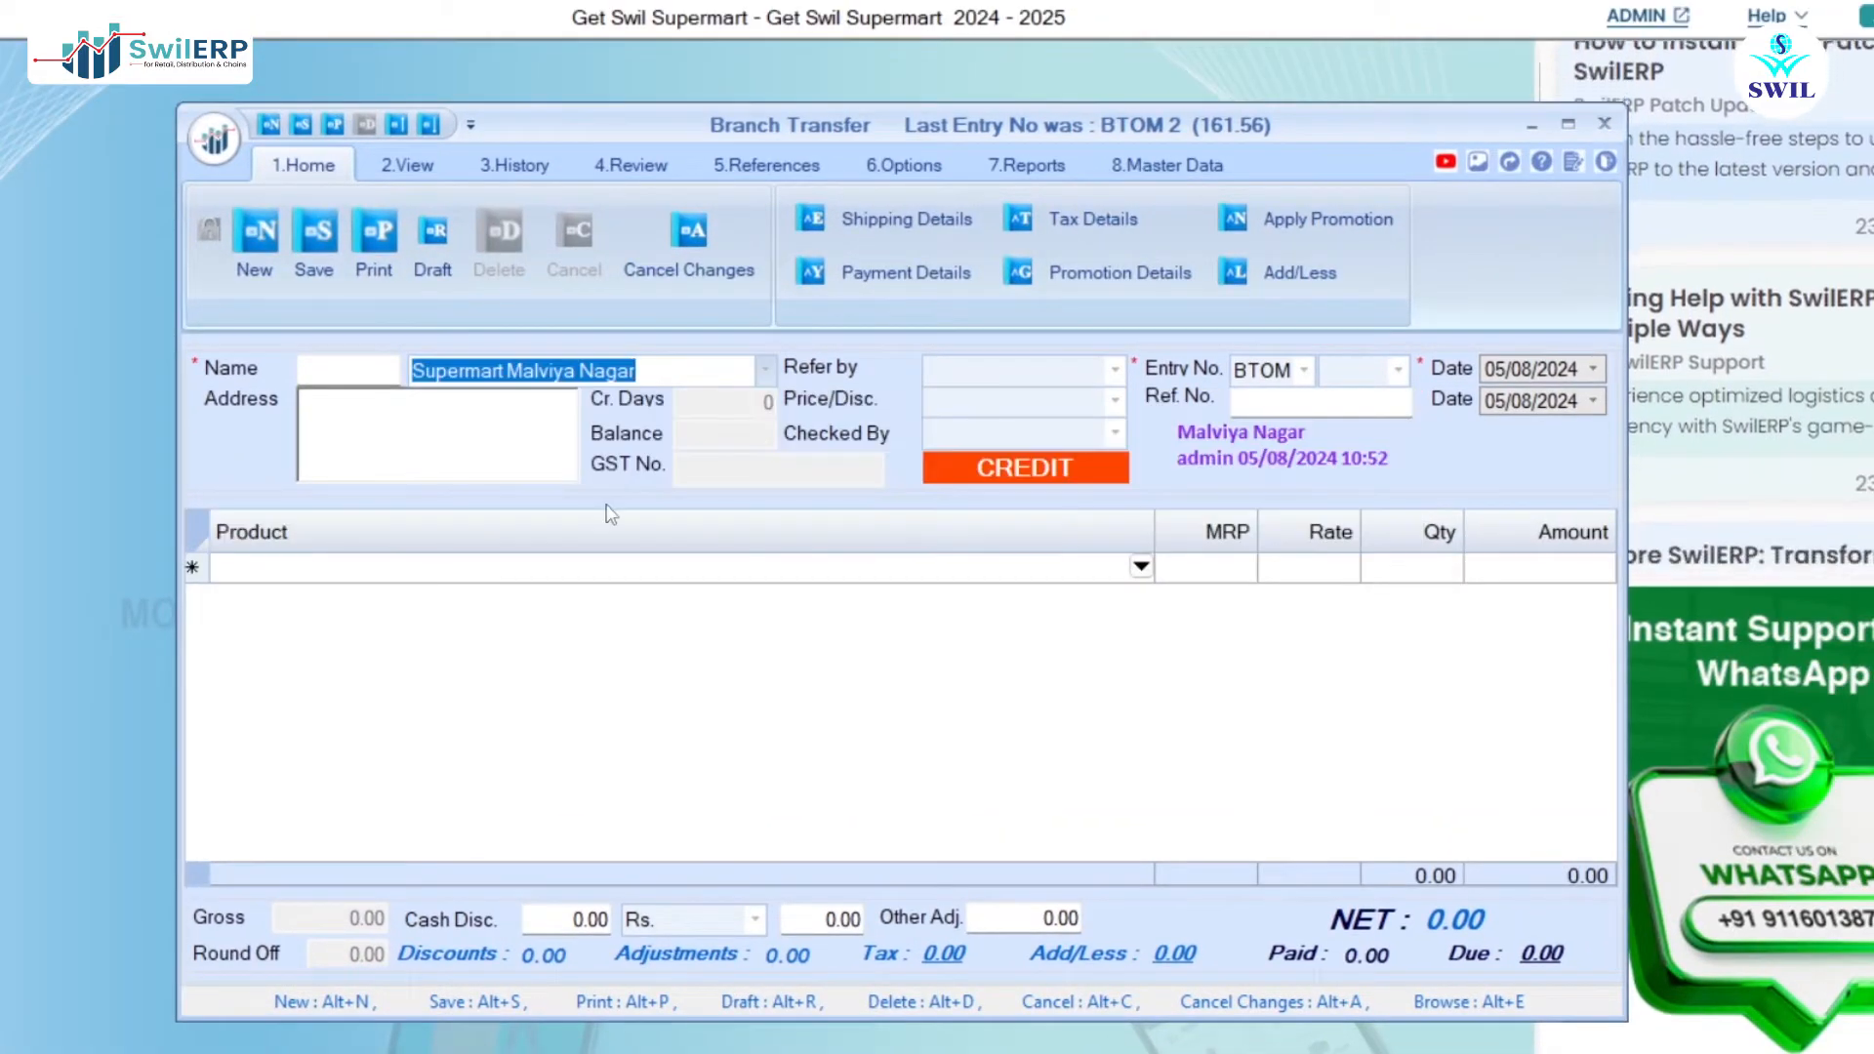
{"action": "key", "text": "Return"}
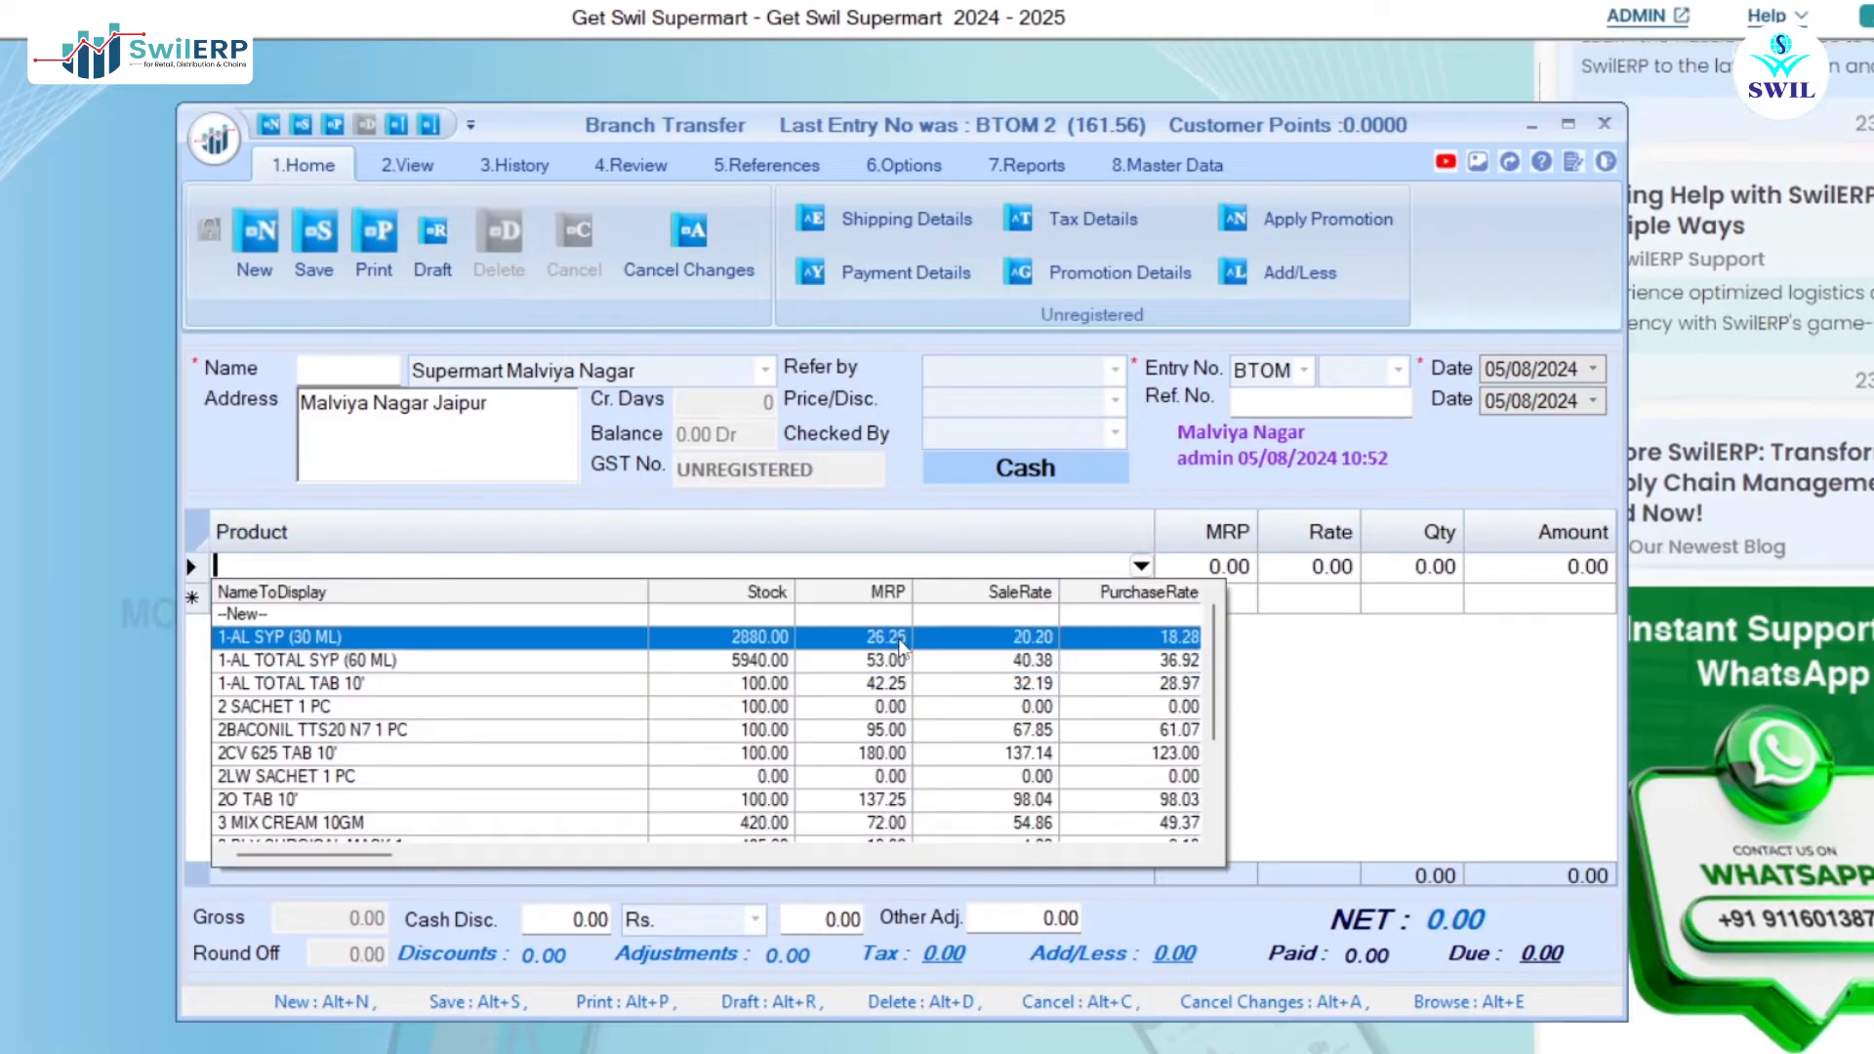
- Add 1-AL SYP (30 ML) to the branch transfer with a quantity of 3
{"action": "key", "text": "Down"}
{"action": "key", "text": "Down"}
{"action": "key", "text": "Down"}
{"action": "key", "text": "Up"}
{"action": "key", "text": "Up"}
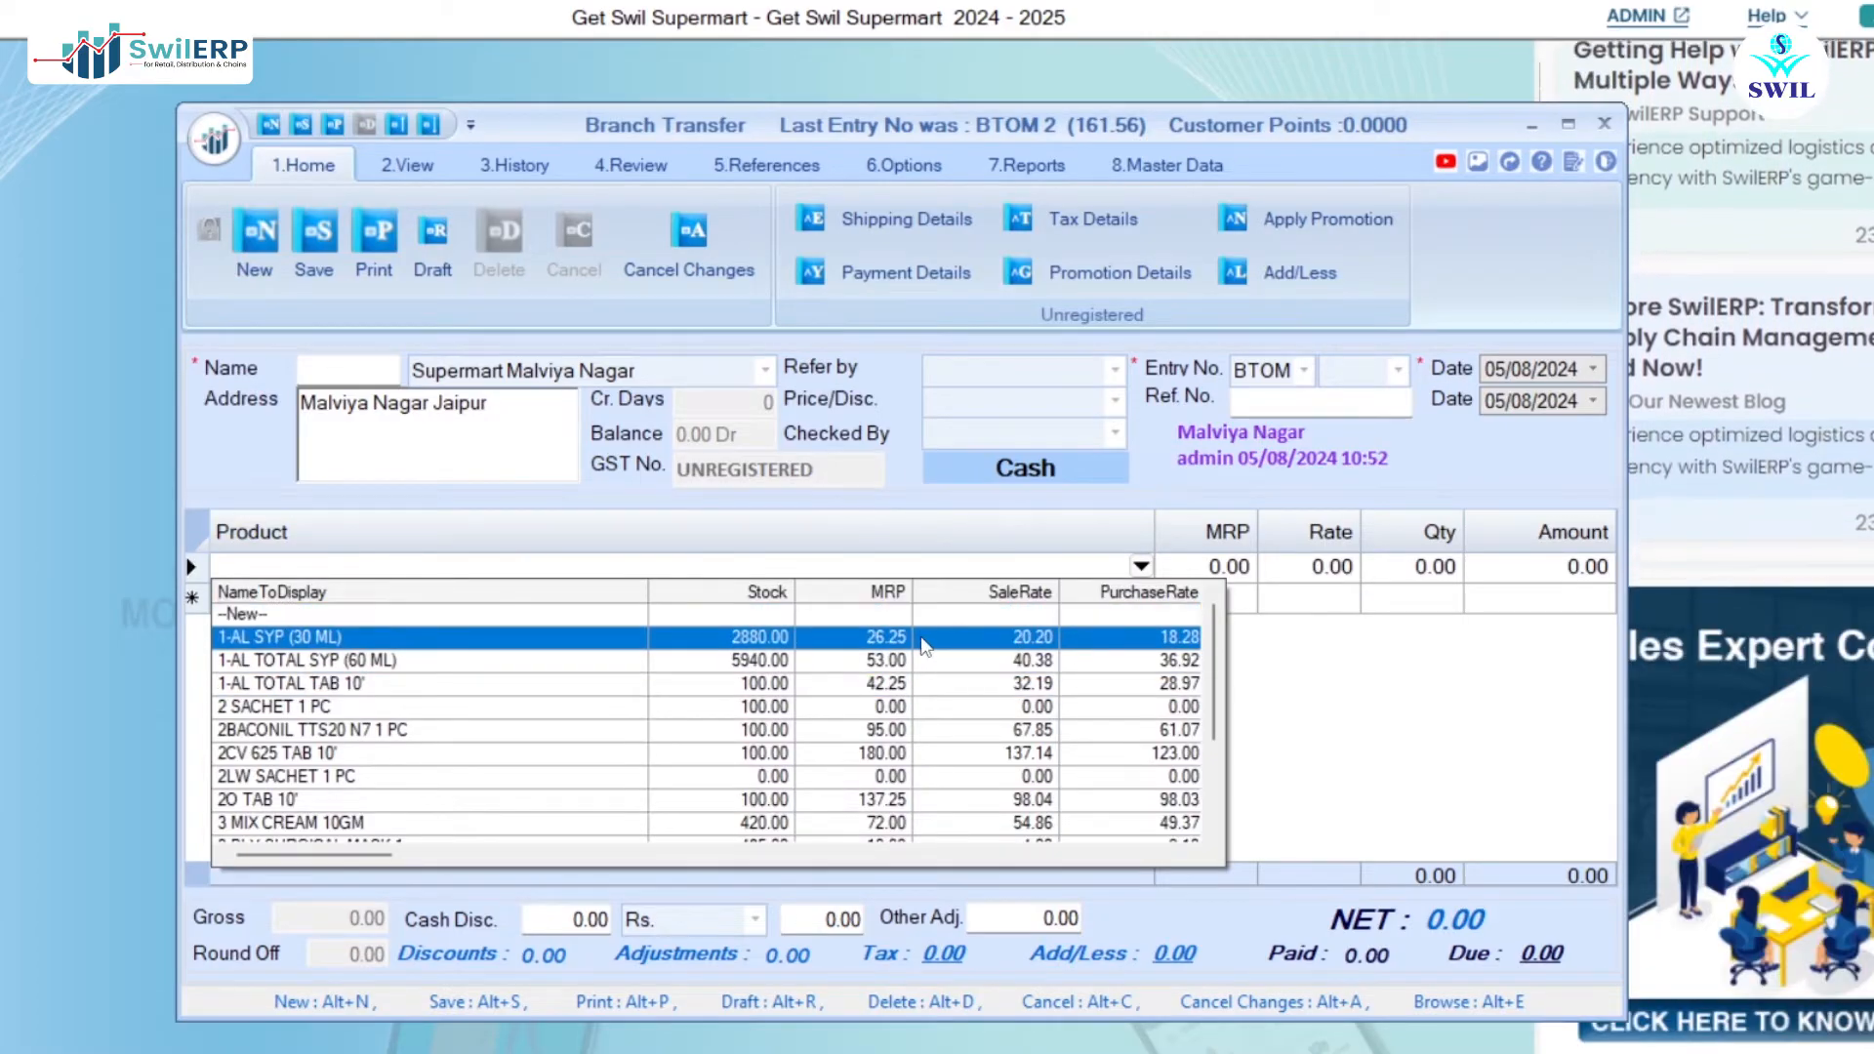
{"action": "key", "text": "Return"}
{"action": "key", "text": "Return"}
{"action": "type", "text": "3"}
{"action": "key", "text": "Return"}
{"action": "key", "text": "Return"}
- Add 2 SACHET 1 PC as the second transfer item with a quantity of 4
{"action": "left_click", "coordinate": [1022, 741]}
{"action": "key", "text": "Return"}
{"action": "key", "text": "Return"}
{"action": "type", "text": "4"}
{"action": "key", "text": "Return"}
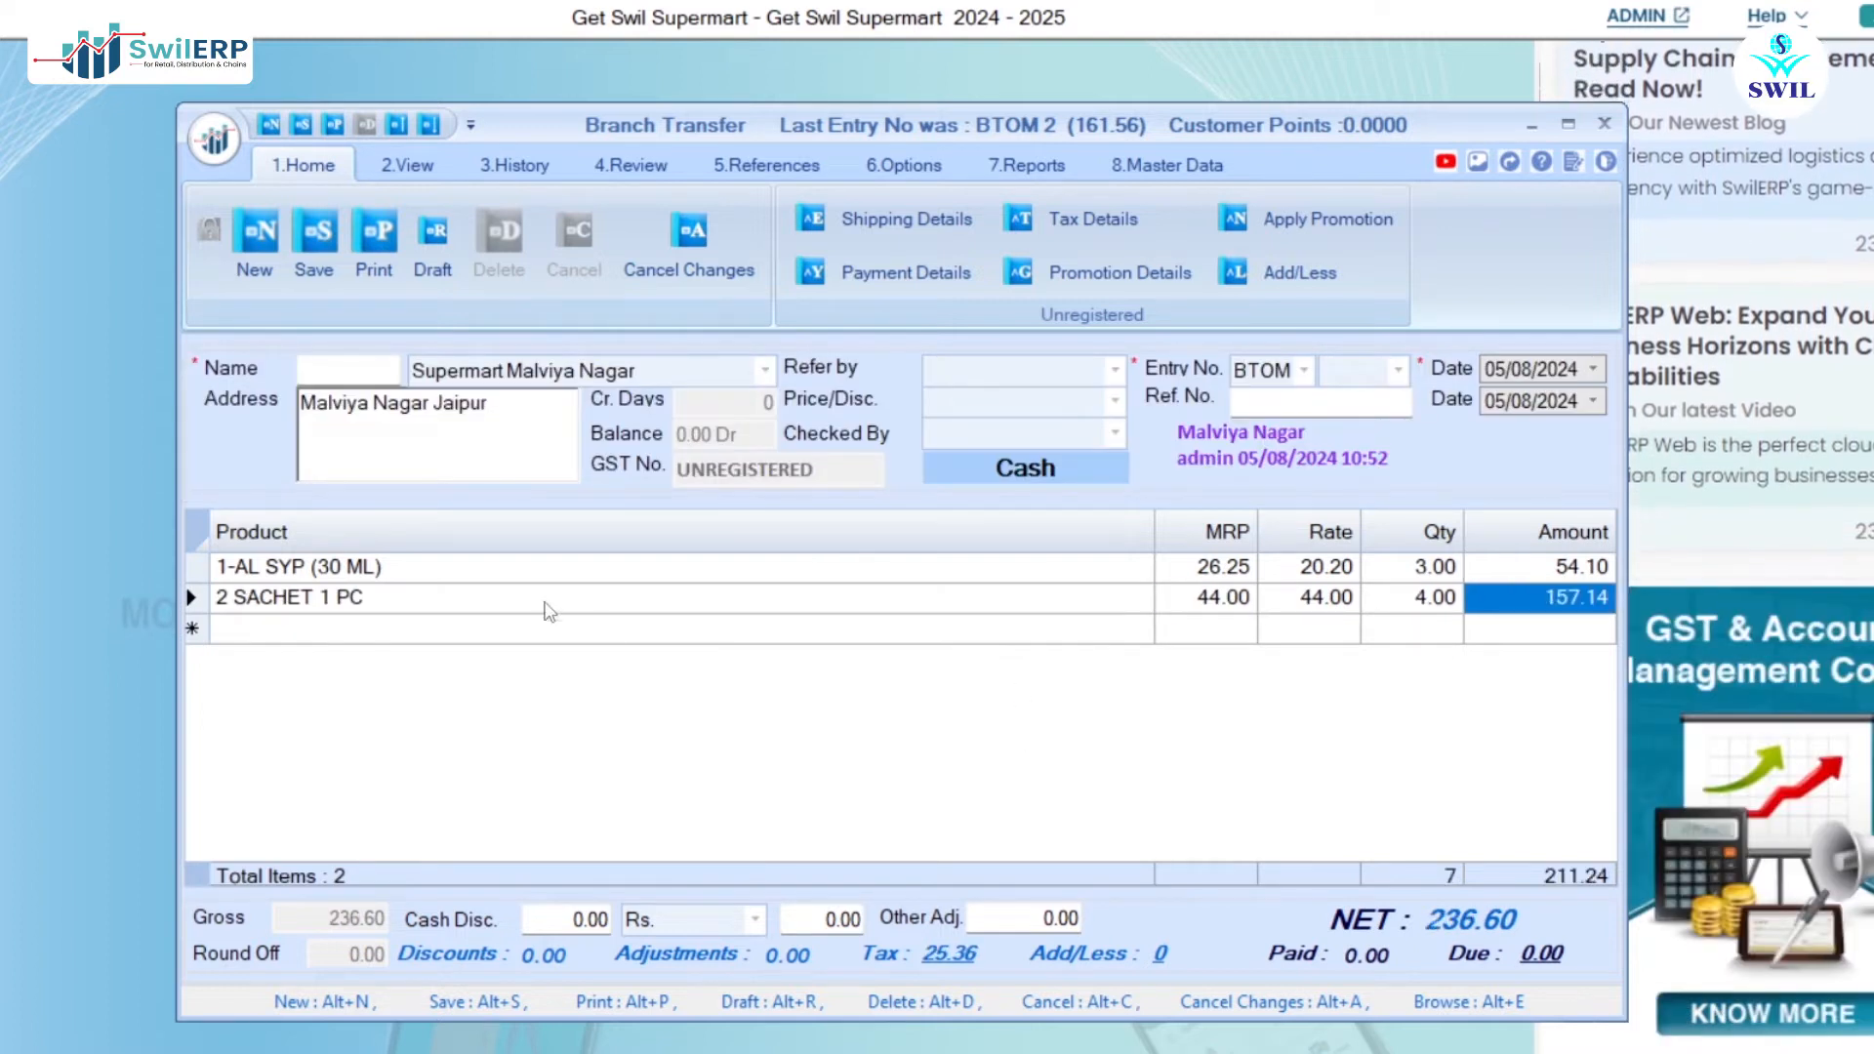
- Save the outgoing branch transfer, upload its data to the database and close the entry window
{"action": "left_click", "coordinate": [310, 256]}
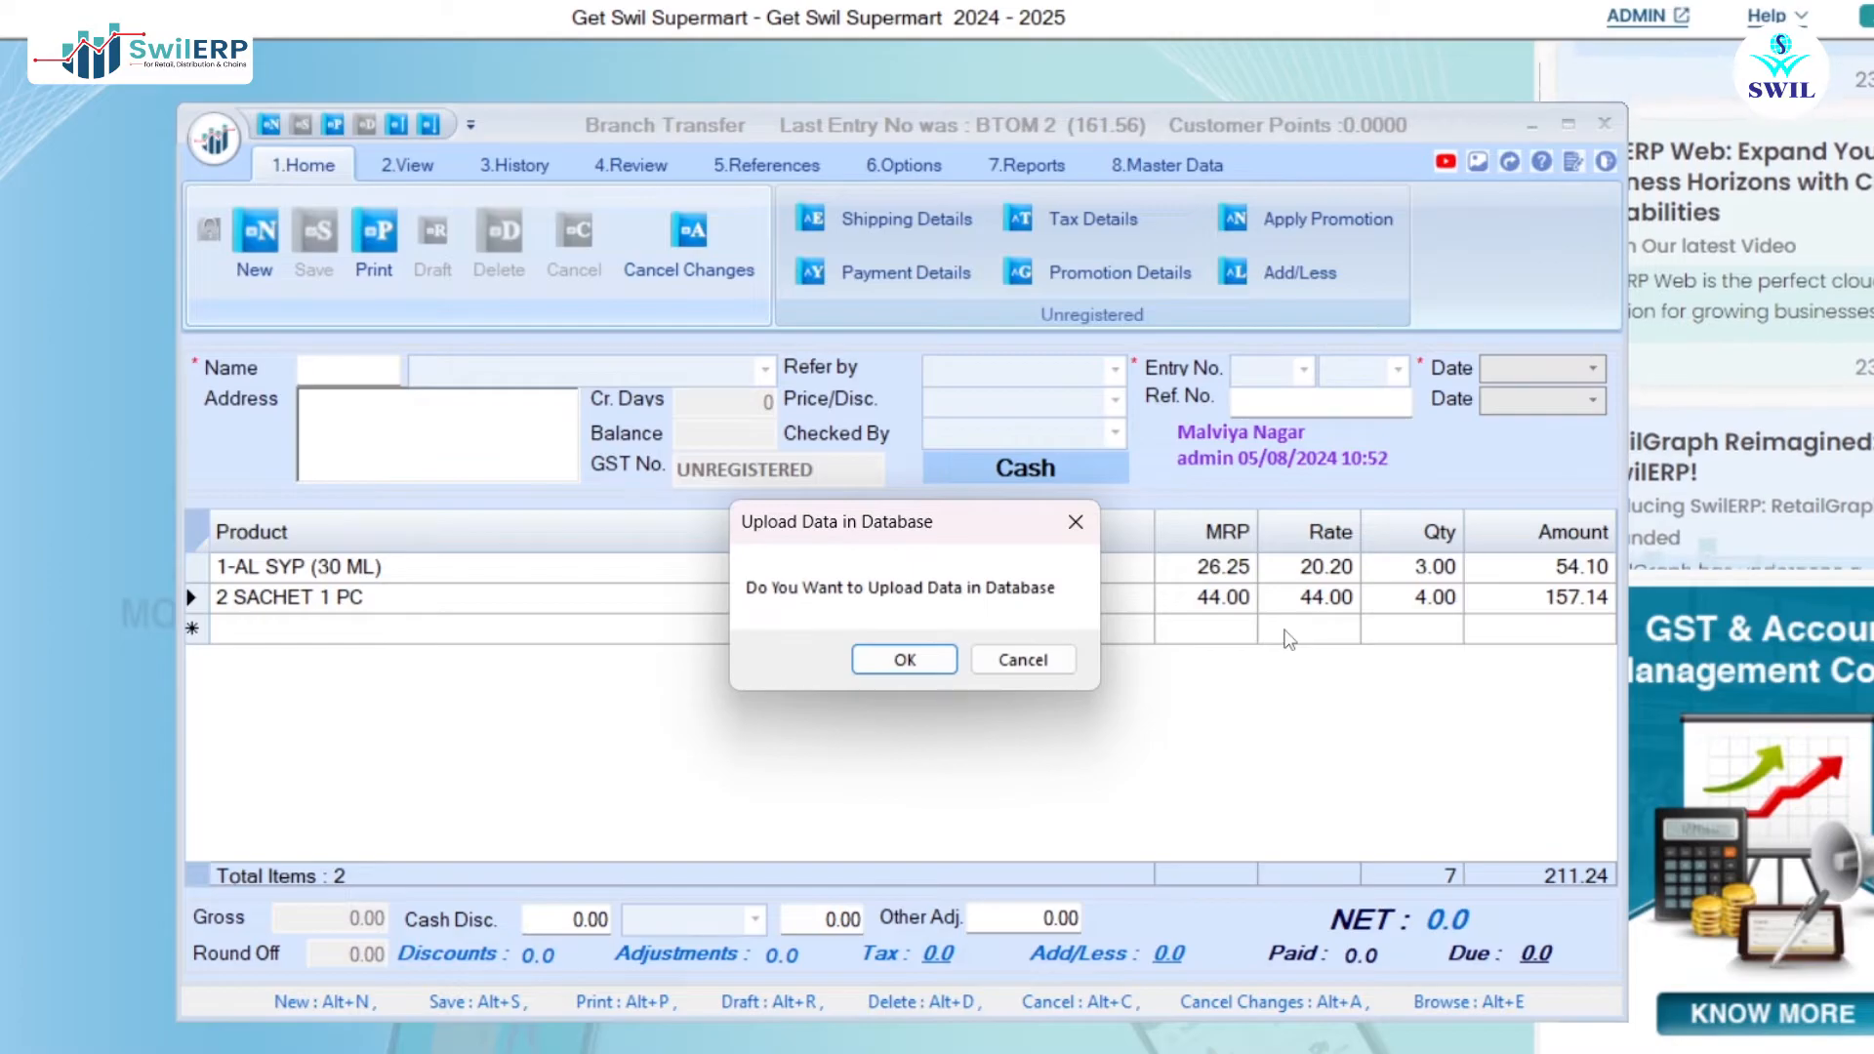
{"action": "left_click", "coordinate": [890, 662]}
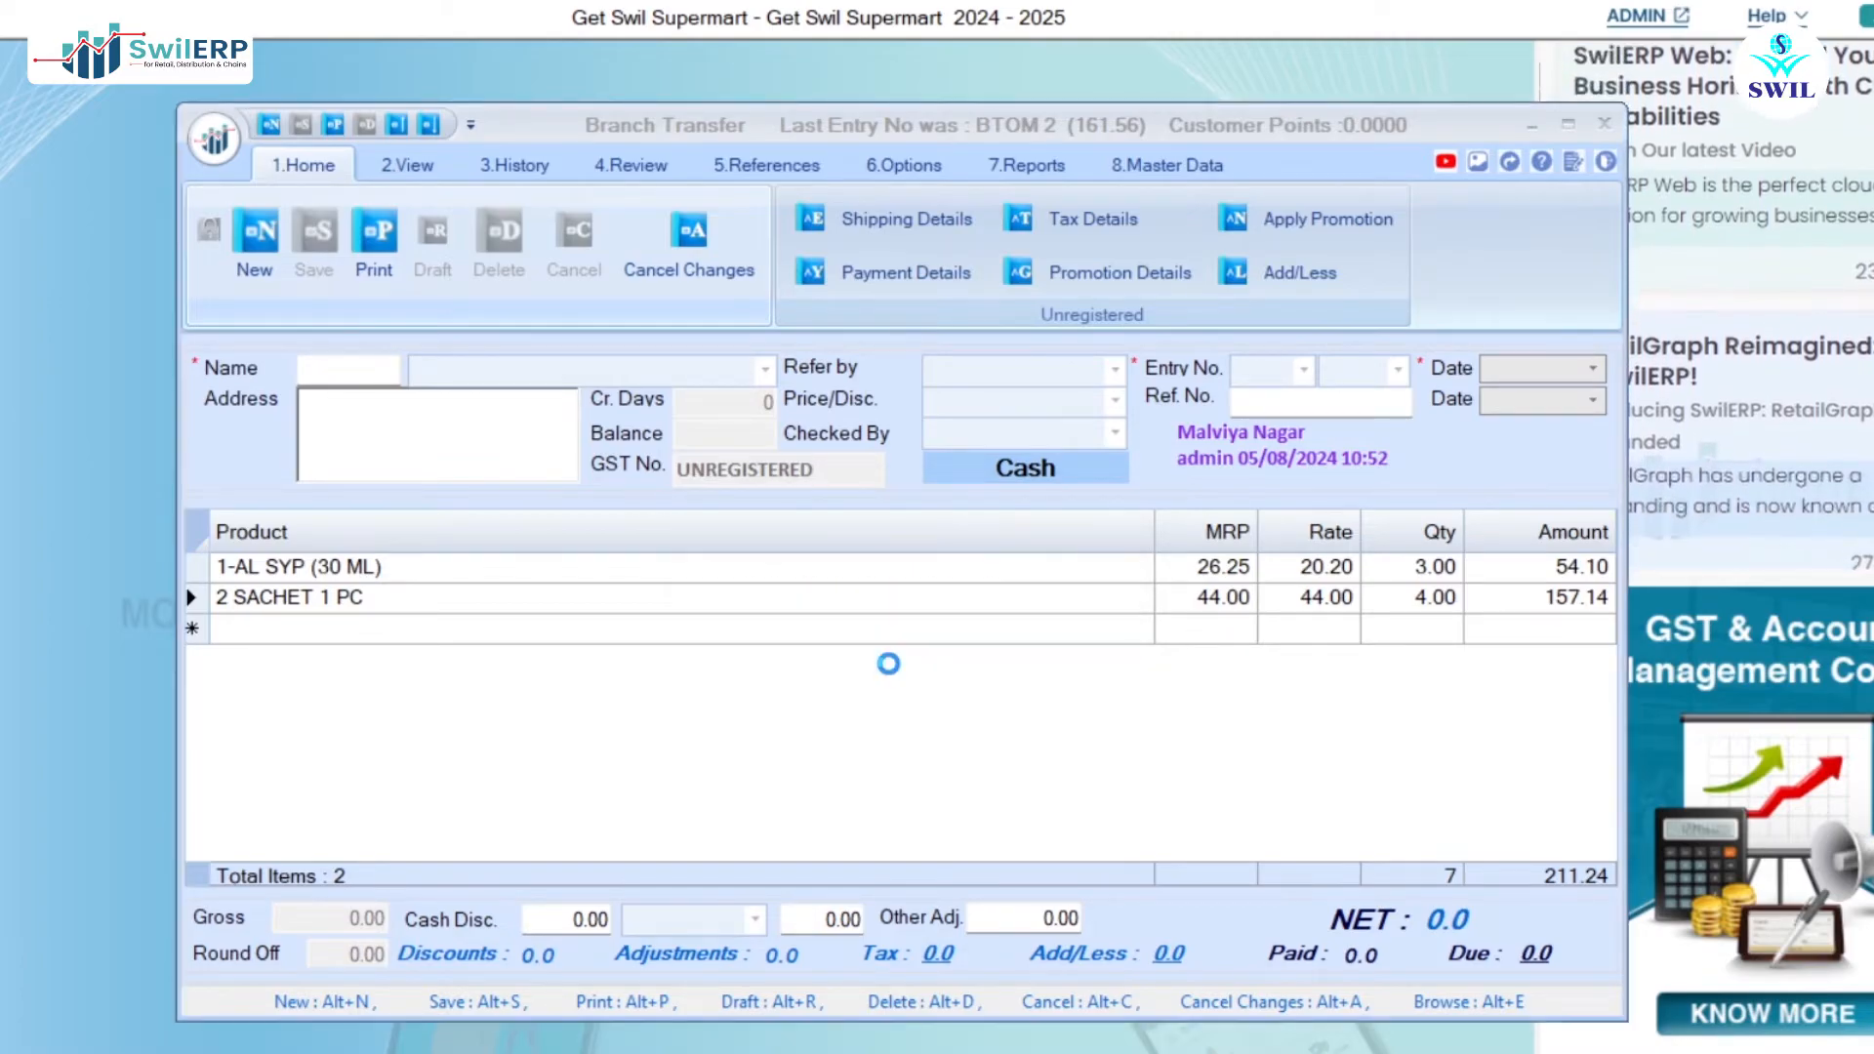
{"action": "left_click", "coordinate": [1608, 125]}
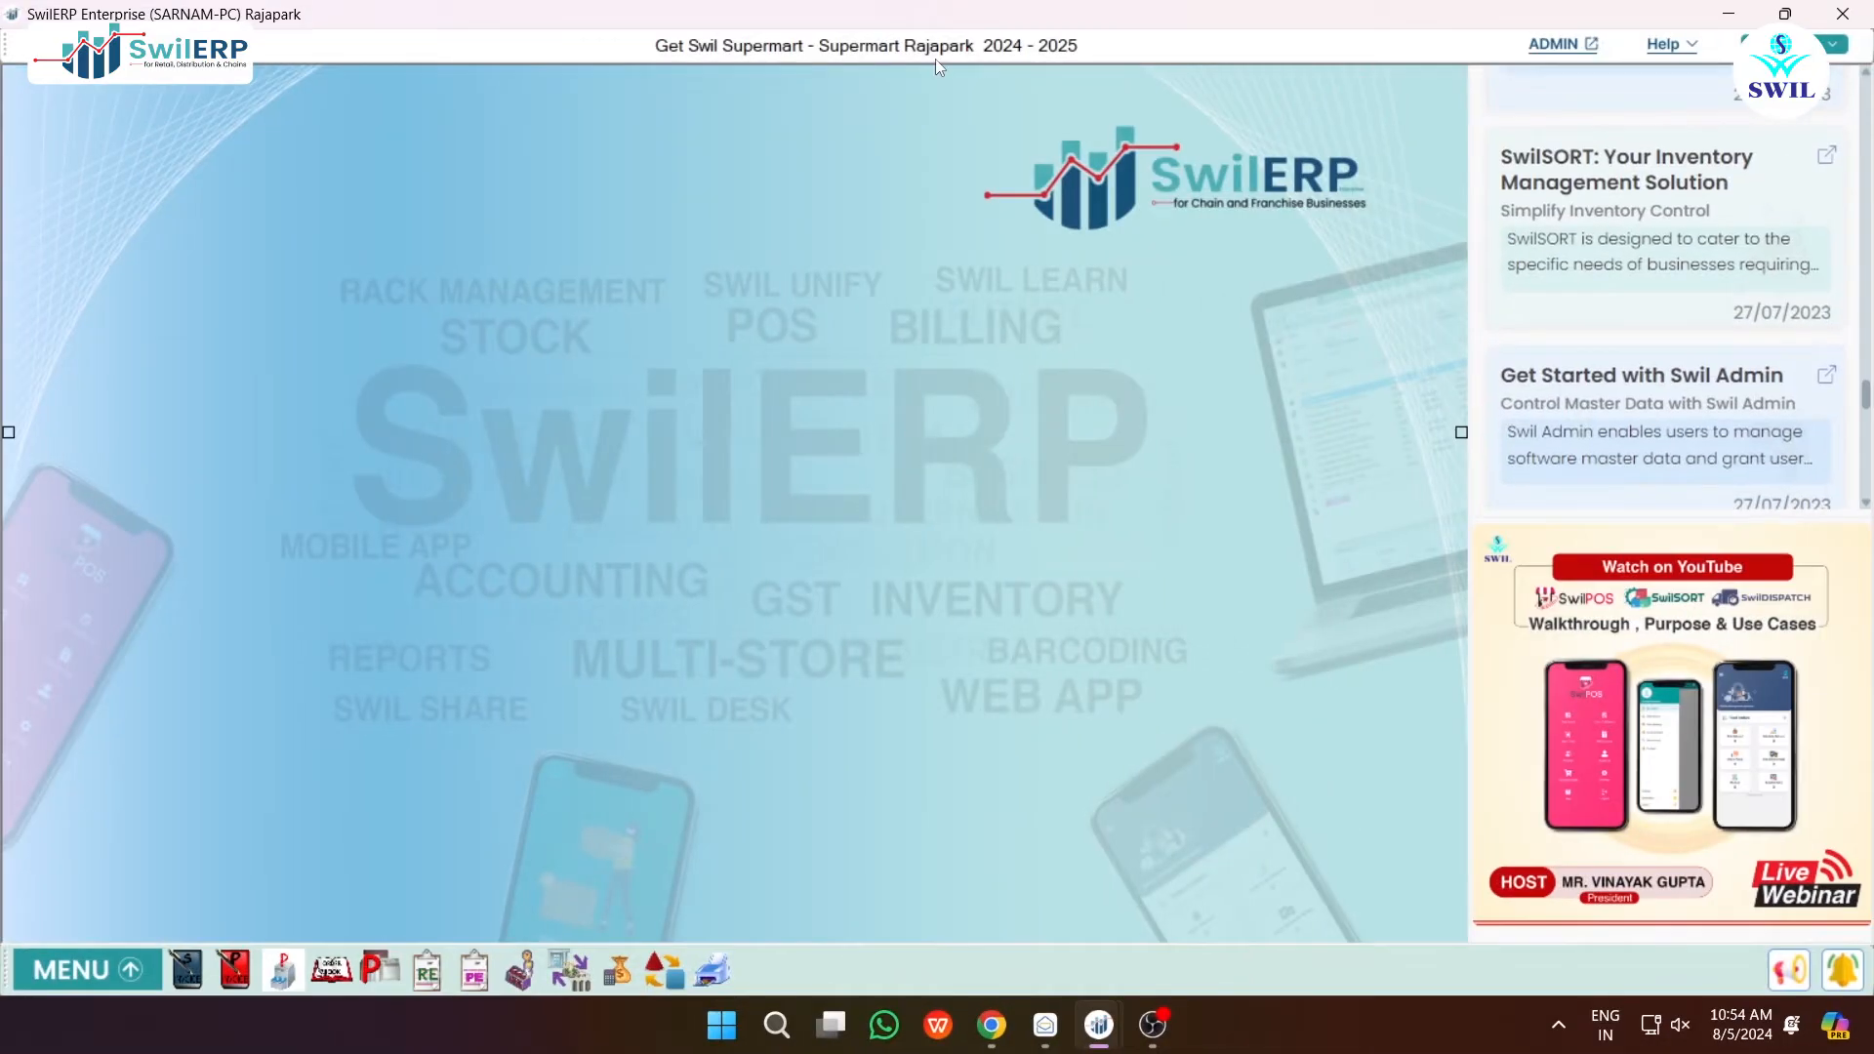
- Open the Import Transactions list in the Supermart Rajapark branch
{"action": "left_click", "coordinate": [102, 968]}
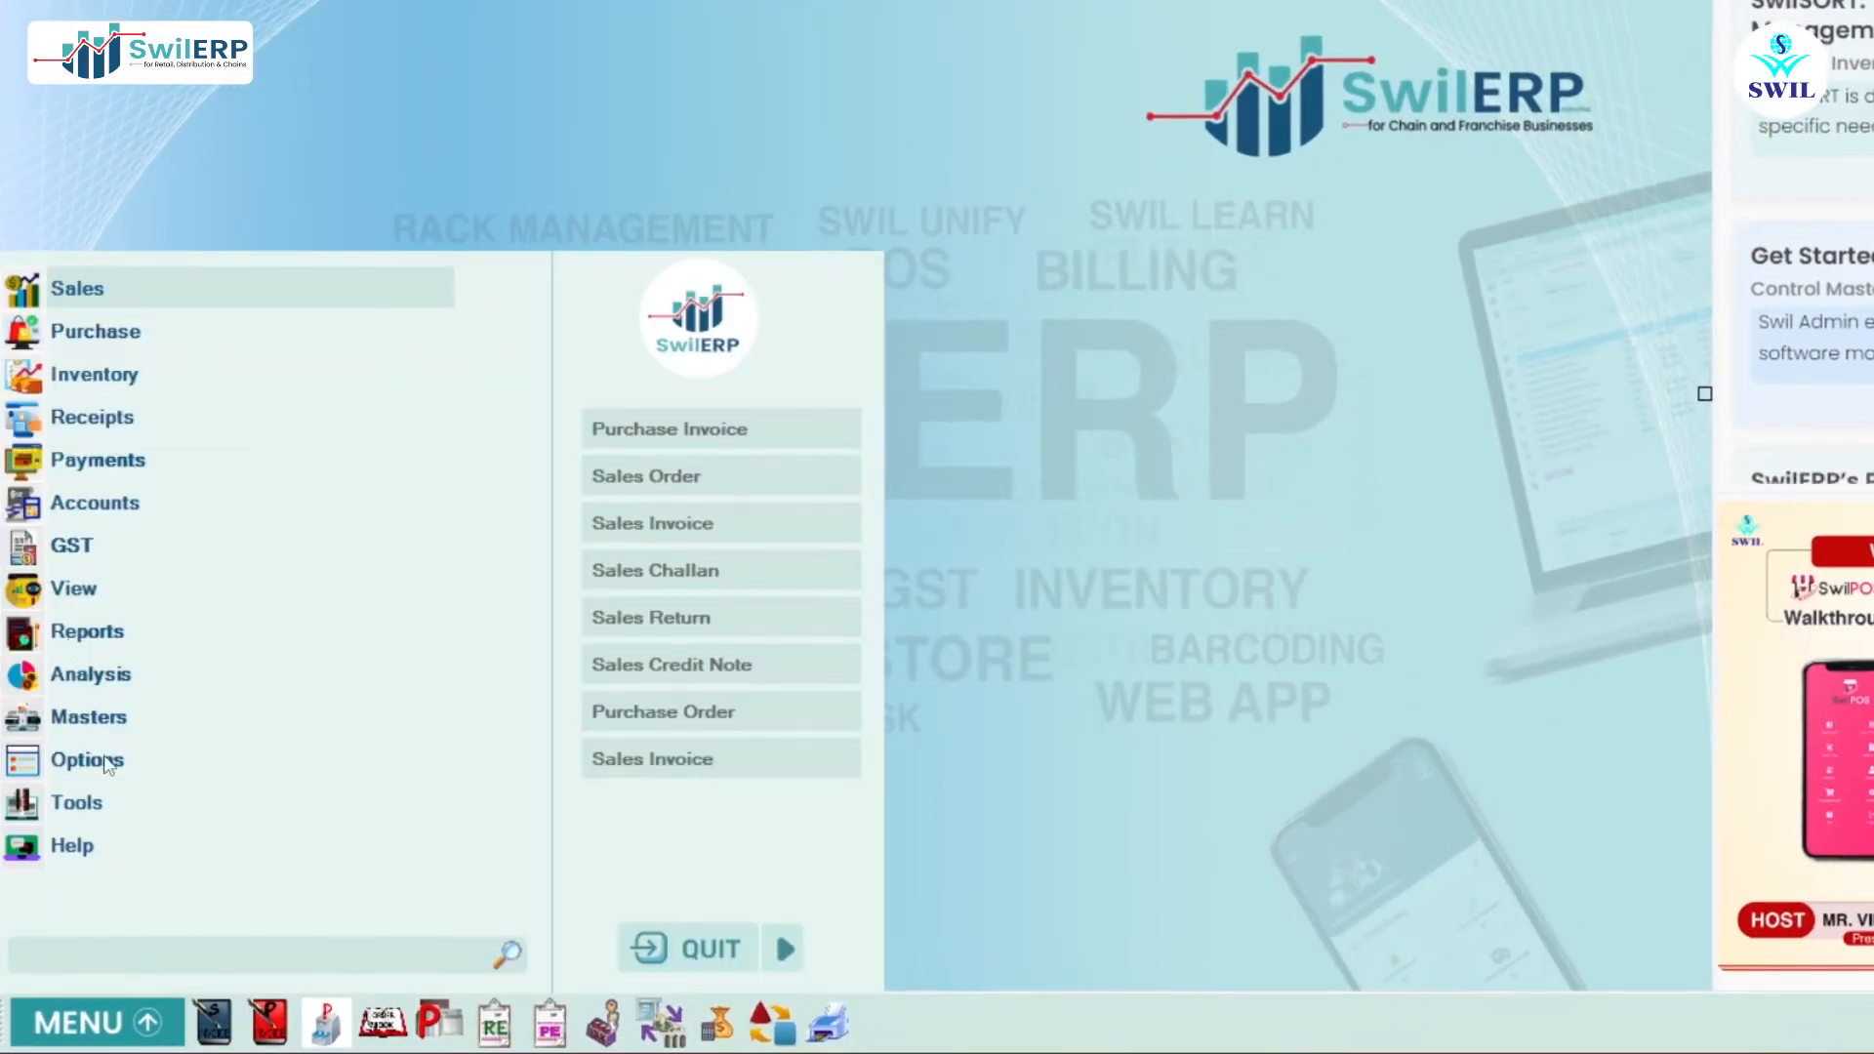
{"action": "left_click", "coordinate": [99, 748]}
{"action": "left_click", "coordinate": [171, 630]}
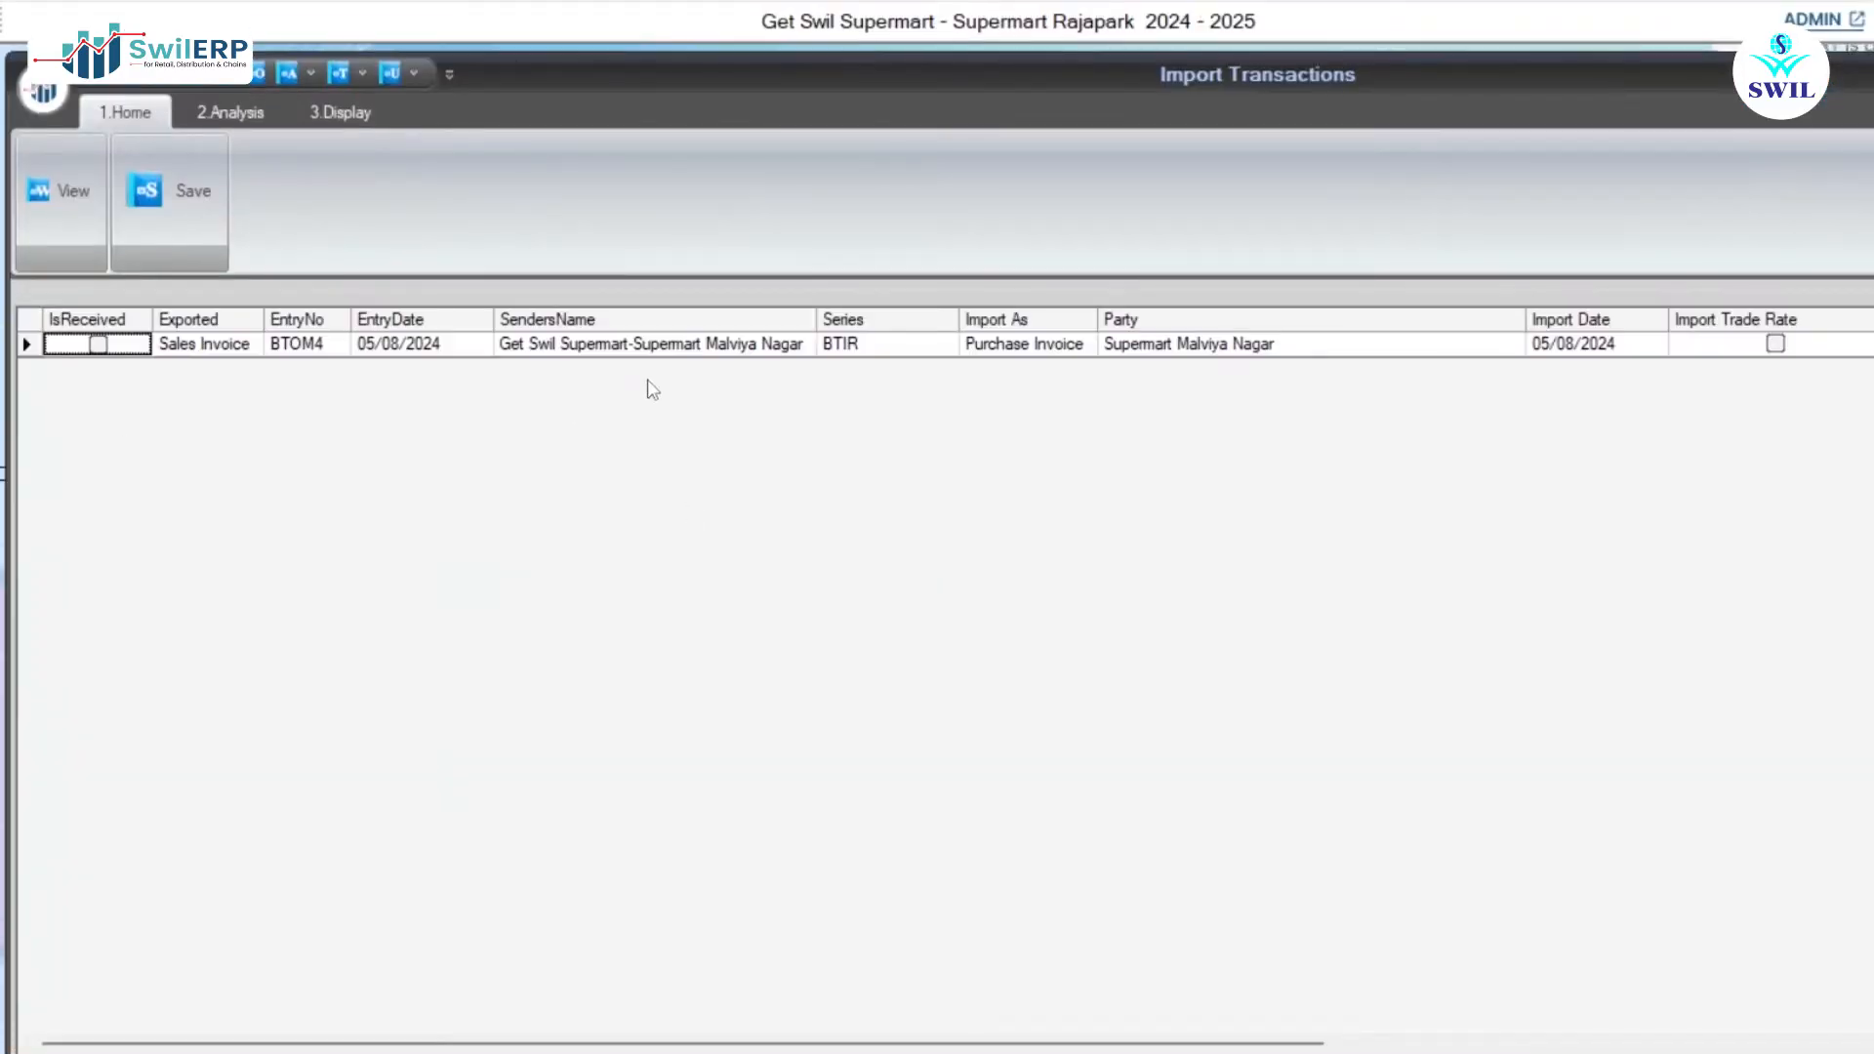
- Mark sales invoice BTOM4 from Supermart Malviya Nagar as received and save the import
{"action": "left_click", "coordinate": [639, 349]}
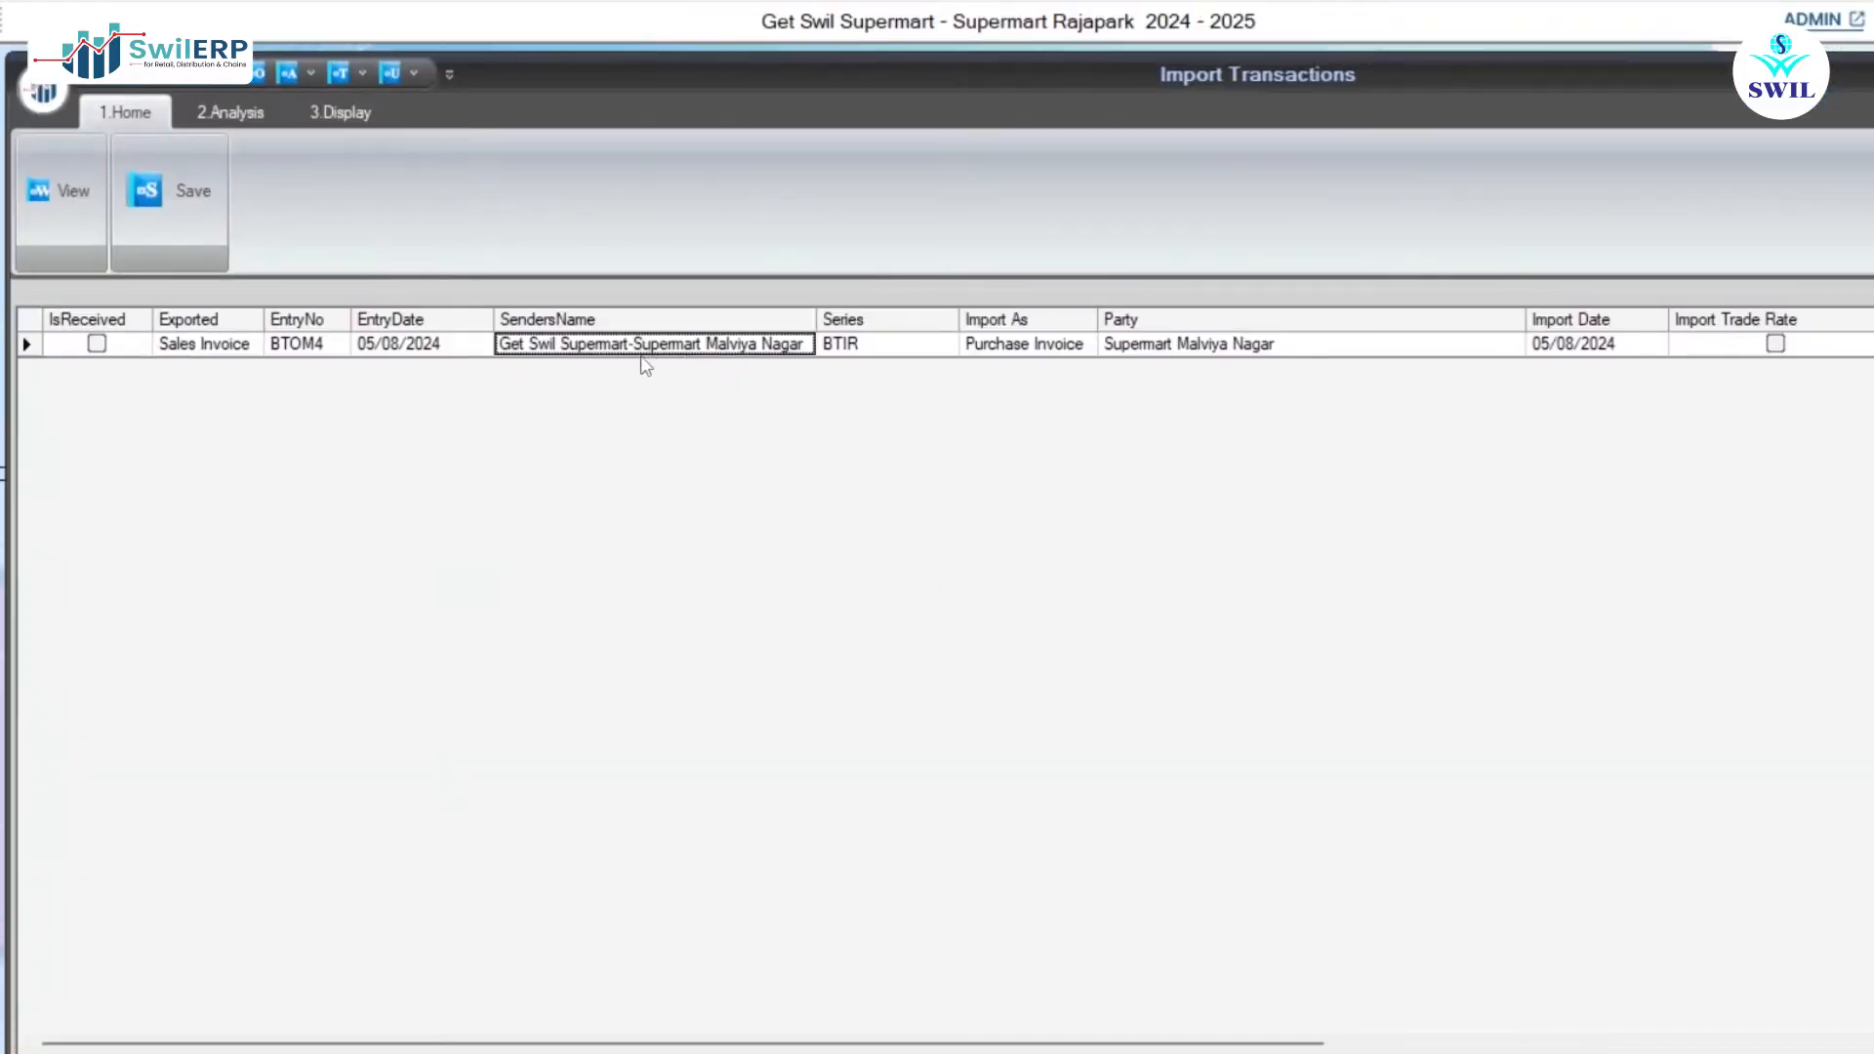
{"action": "left_click", "coordinate": [99, 349]}
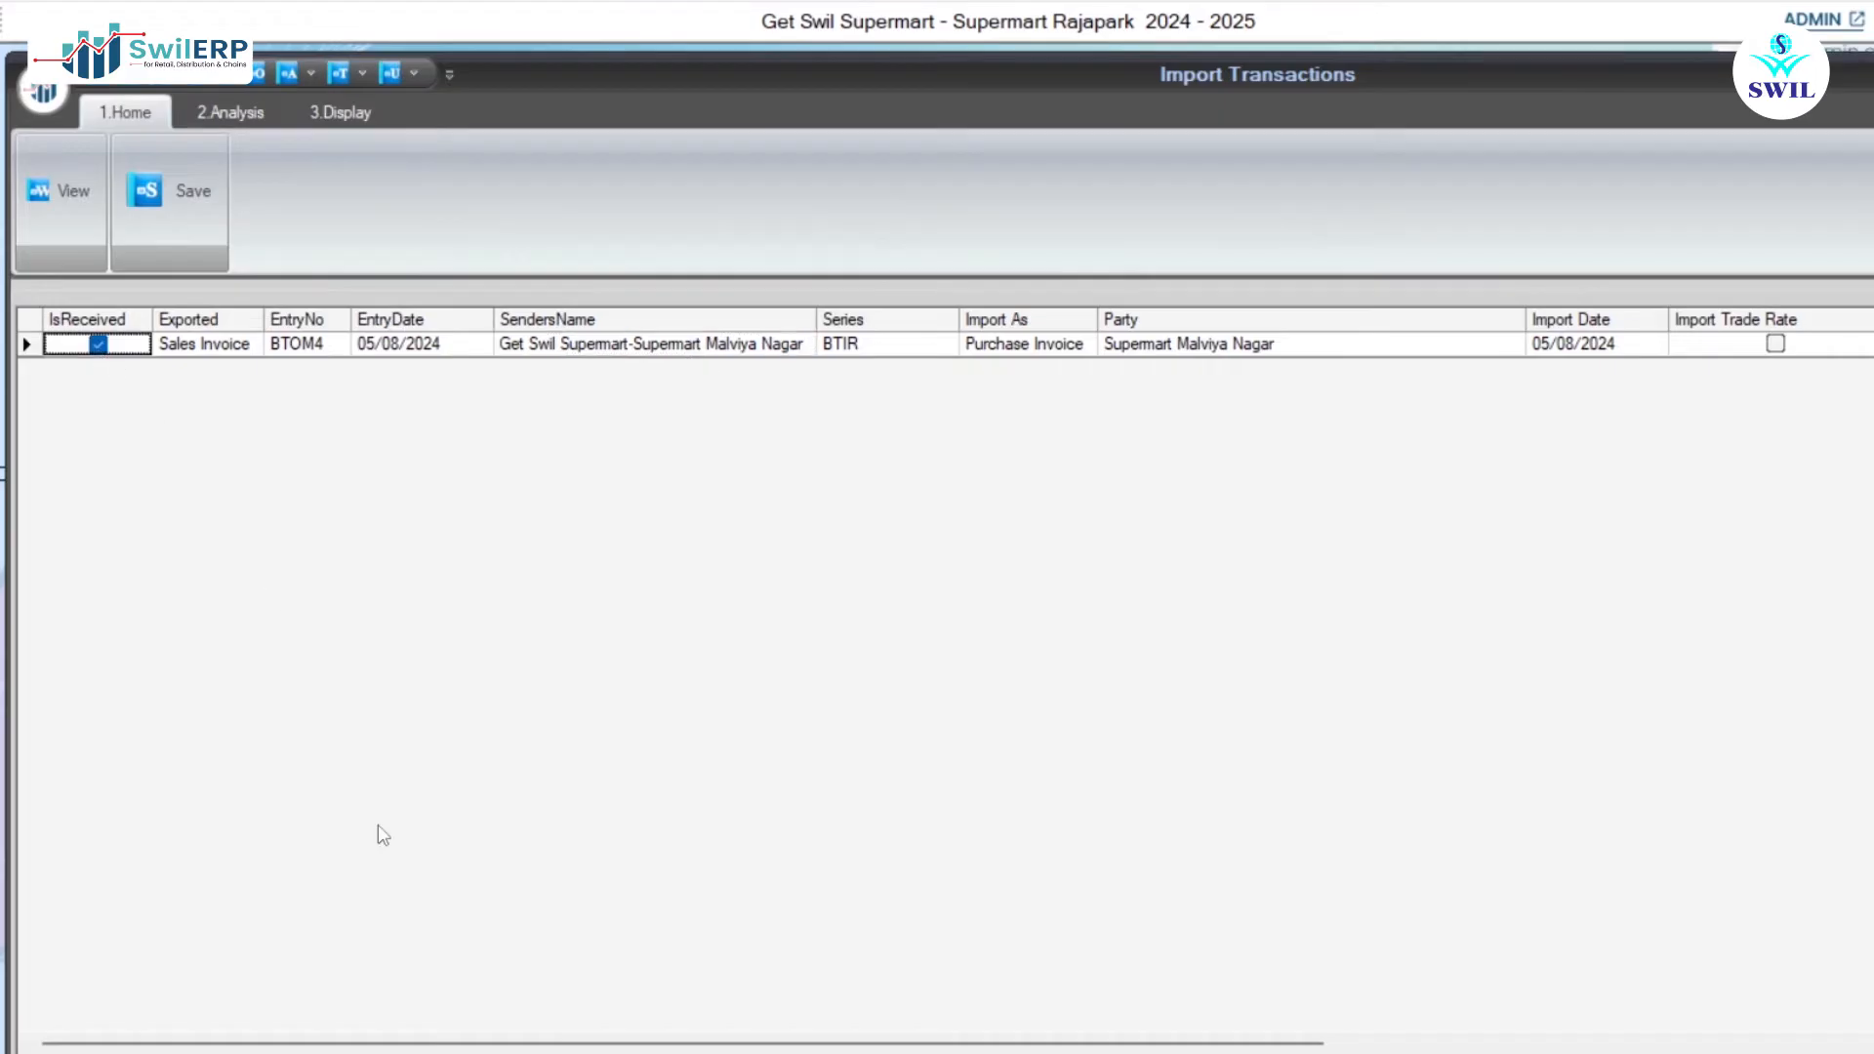
{"action": "left_click_drag", "start_coordinate": [635, 1041], "coordinate": [748, 1042]}
{"action": "left_click", "coordinate": [157, 186]}
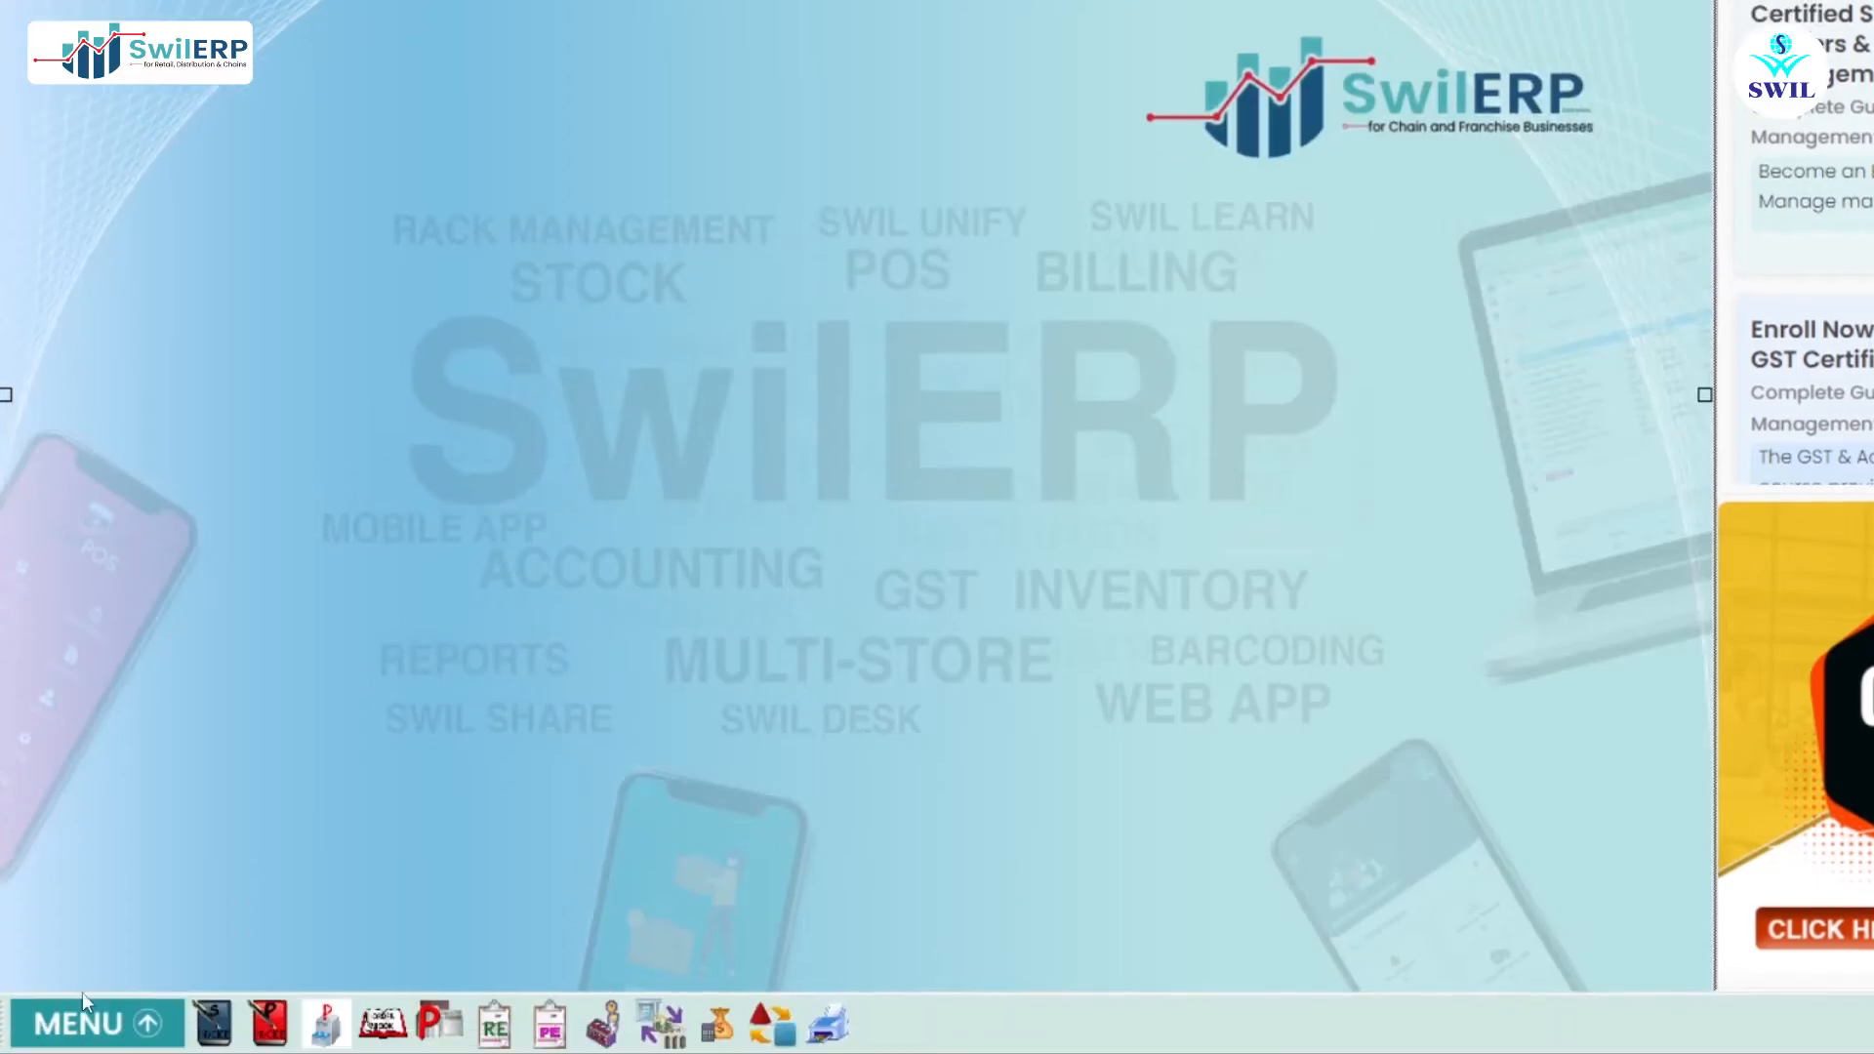
- Open the last Branch Transfer (In) entry and check its product quantities and reference number
{"action": "left_click", "coordinate": [87, 1019]}
{"action": "left_click", "coordinate": [88, 289]}
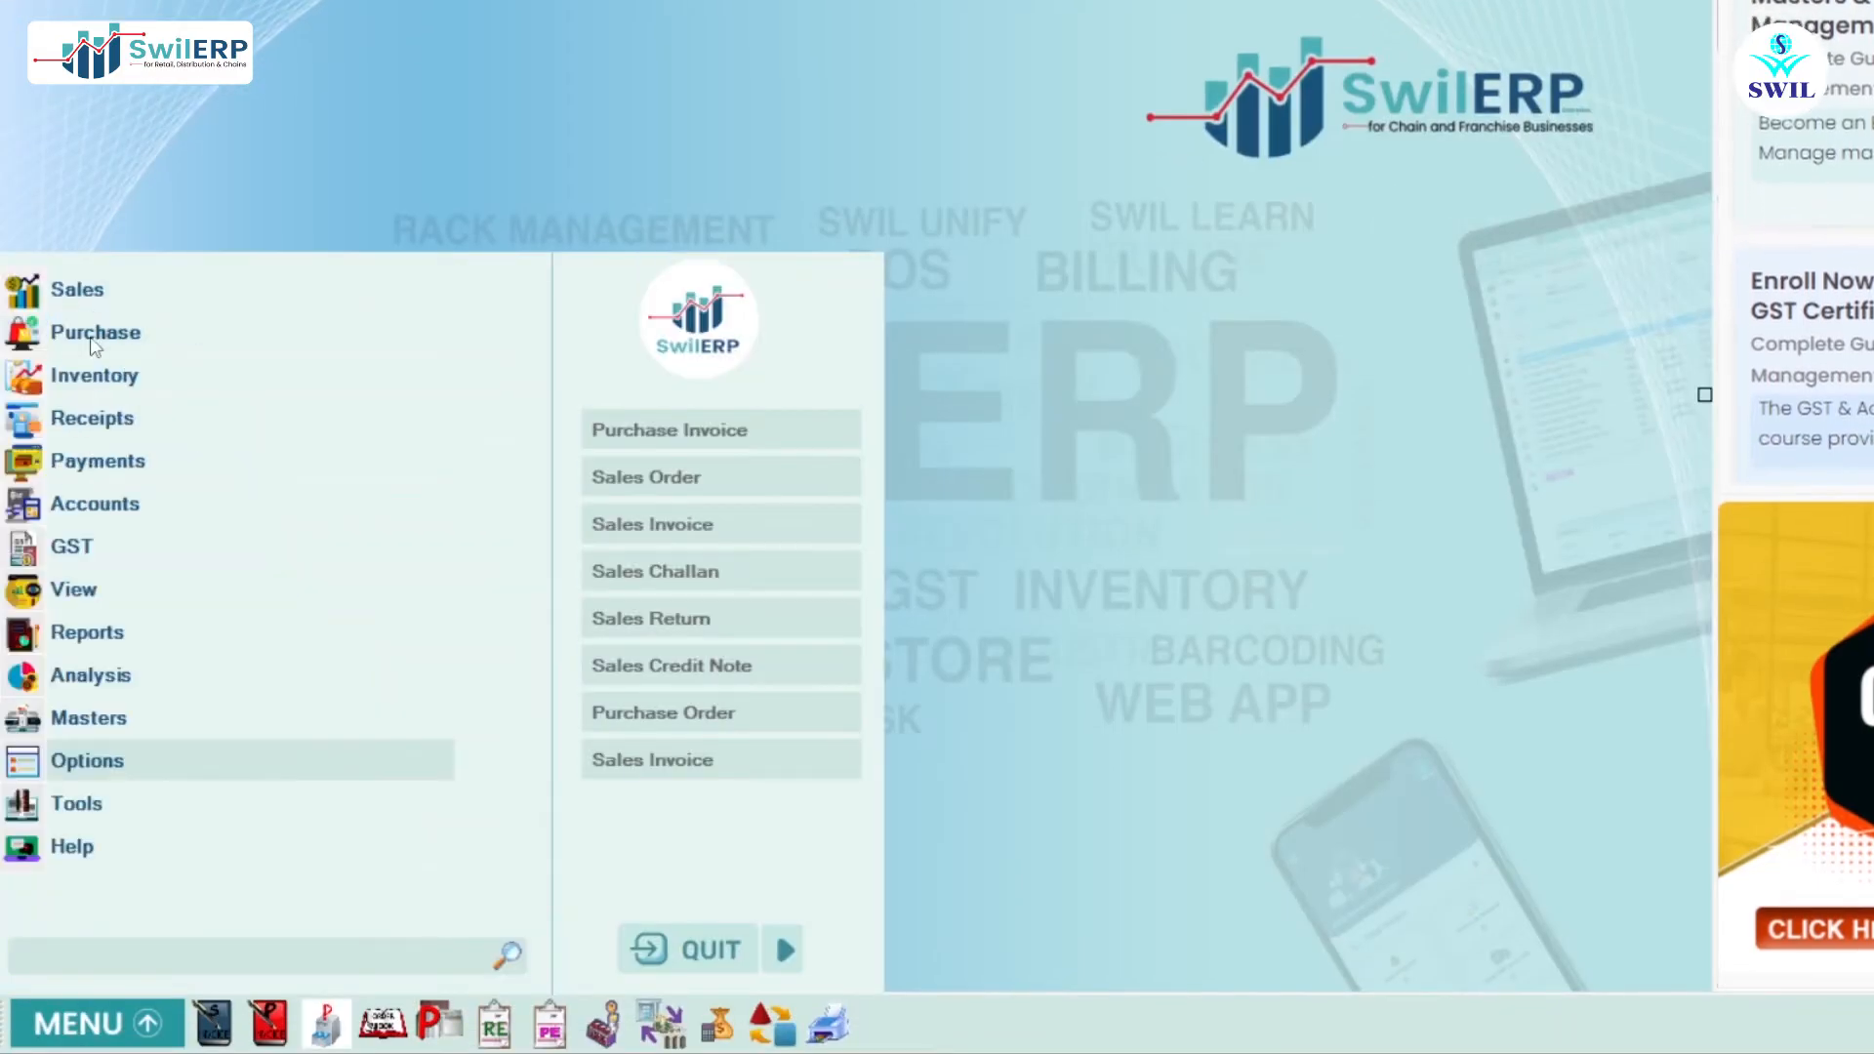
{"action": "left_click", "coordinate": [92, 330]}
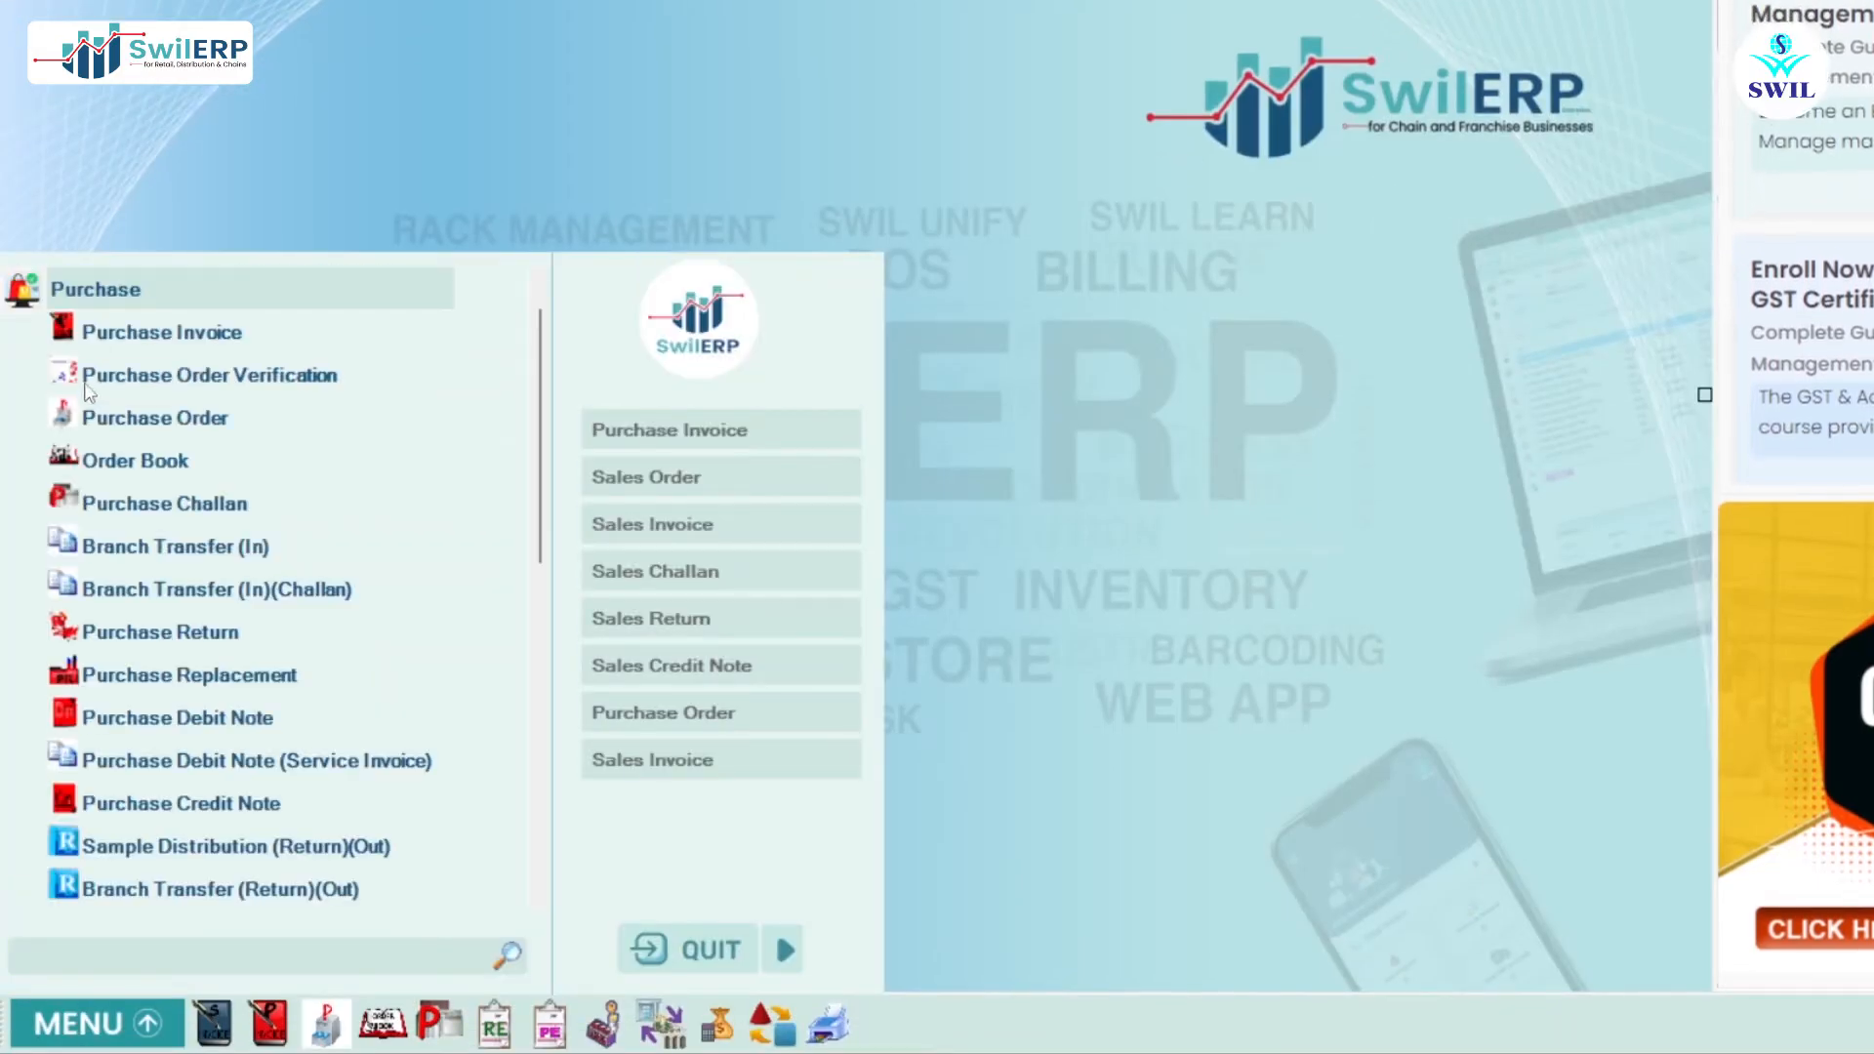
{"action": "left_click", "coordinate": [183, 548]}
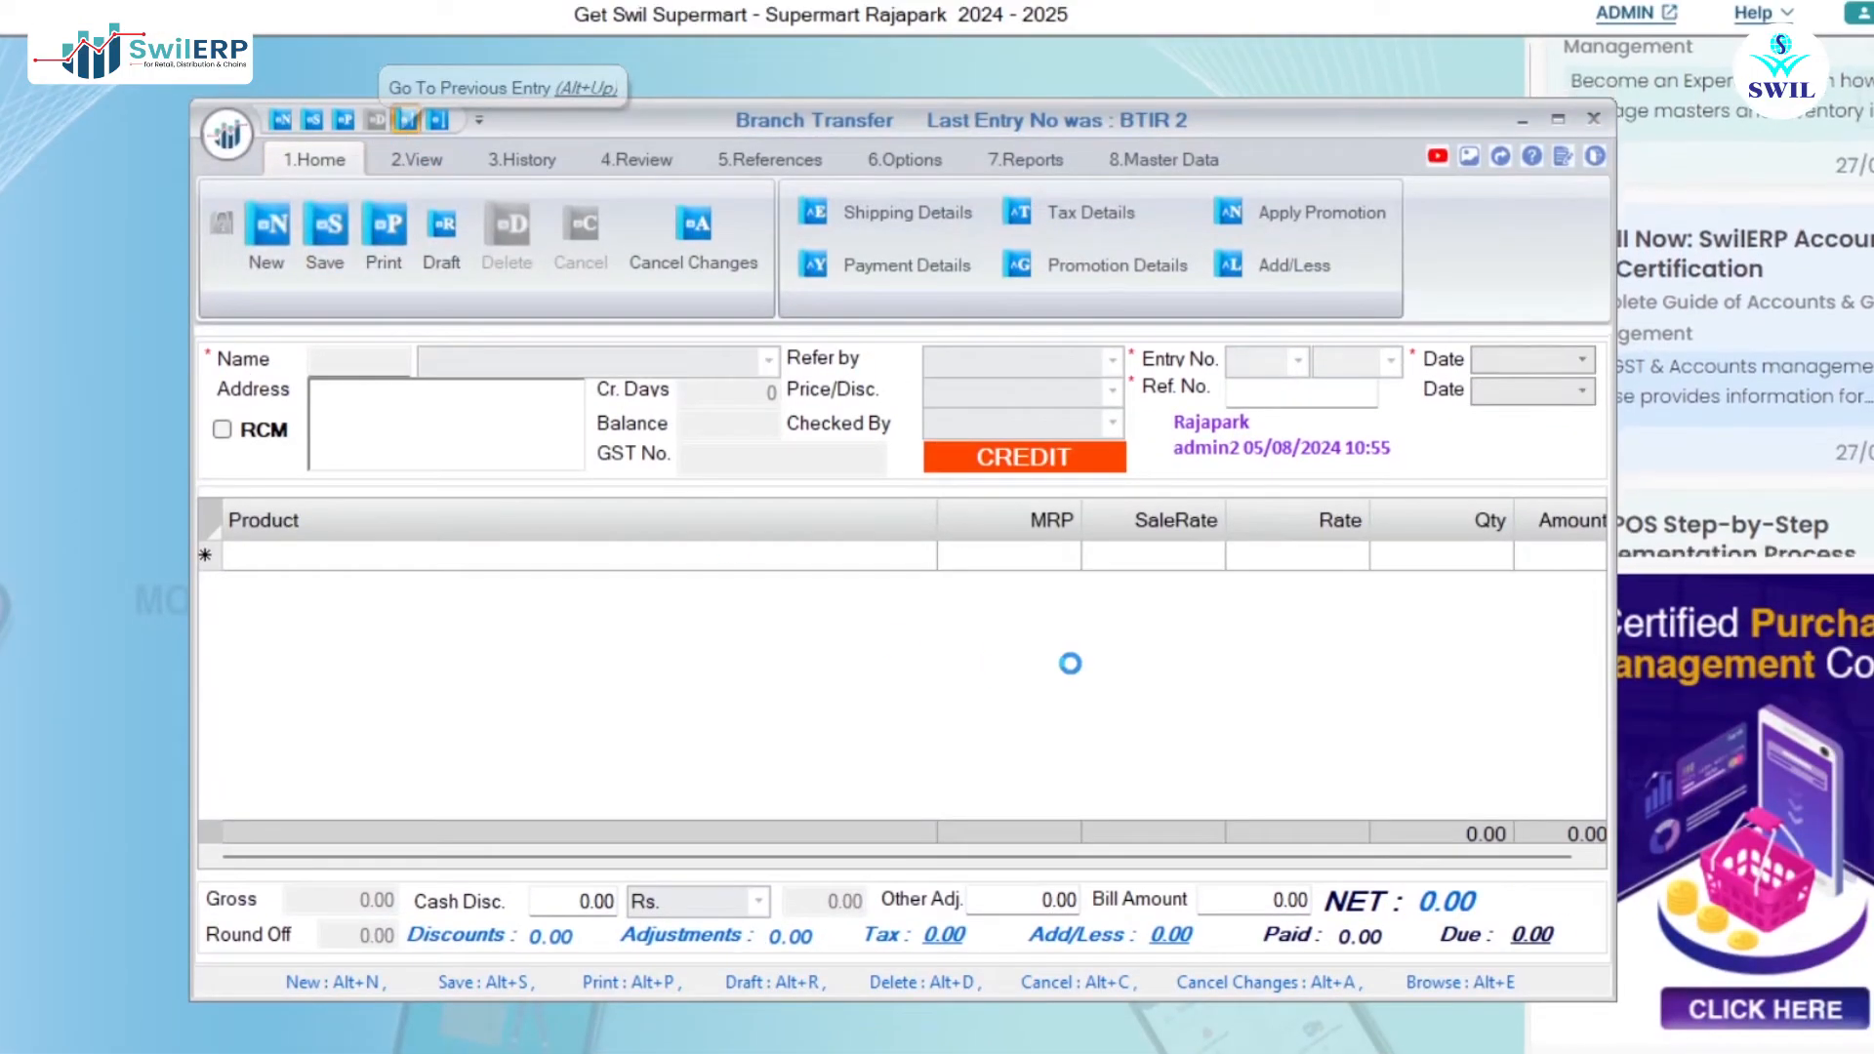
{"action": "left_click", "coordinate": [1482, 556]}
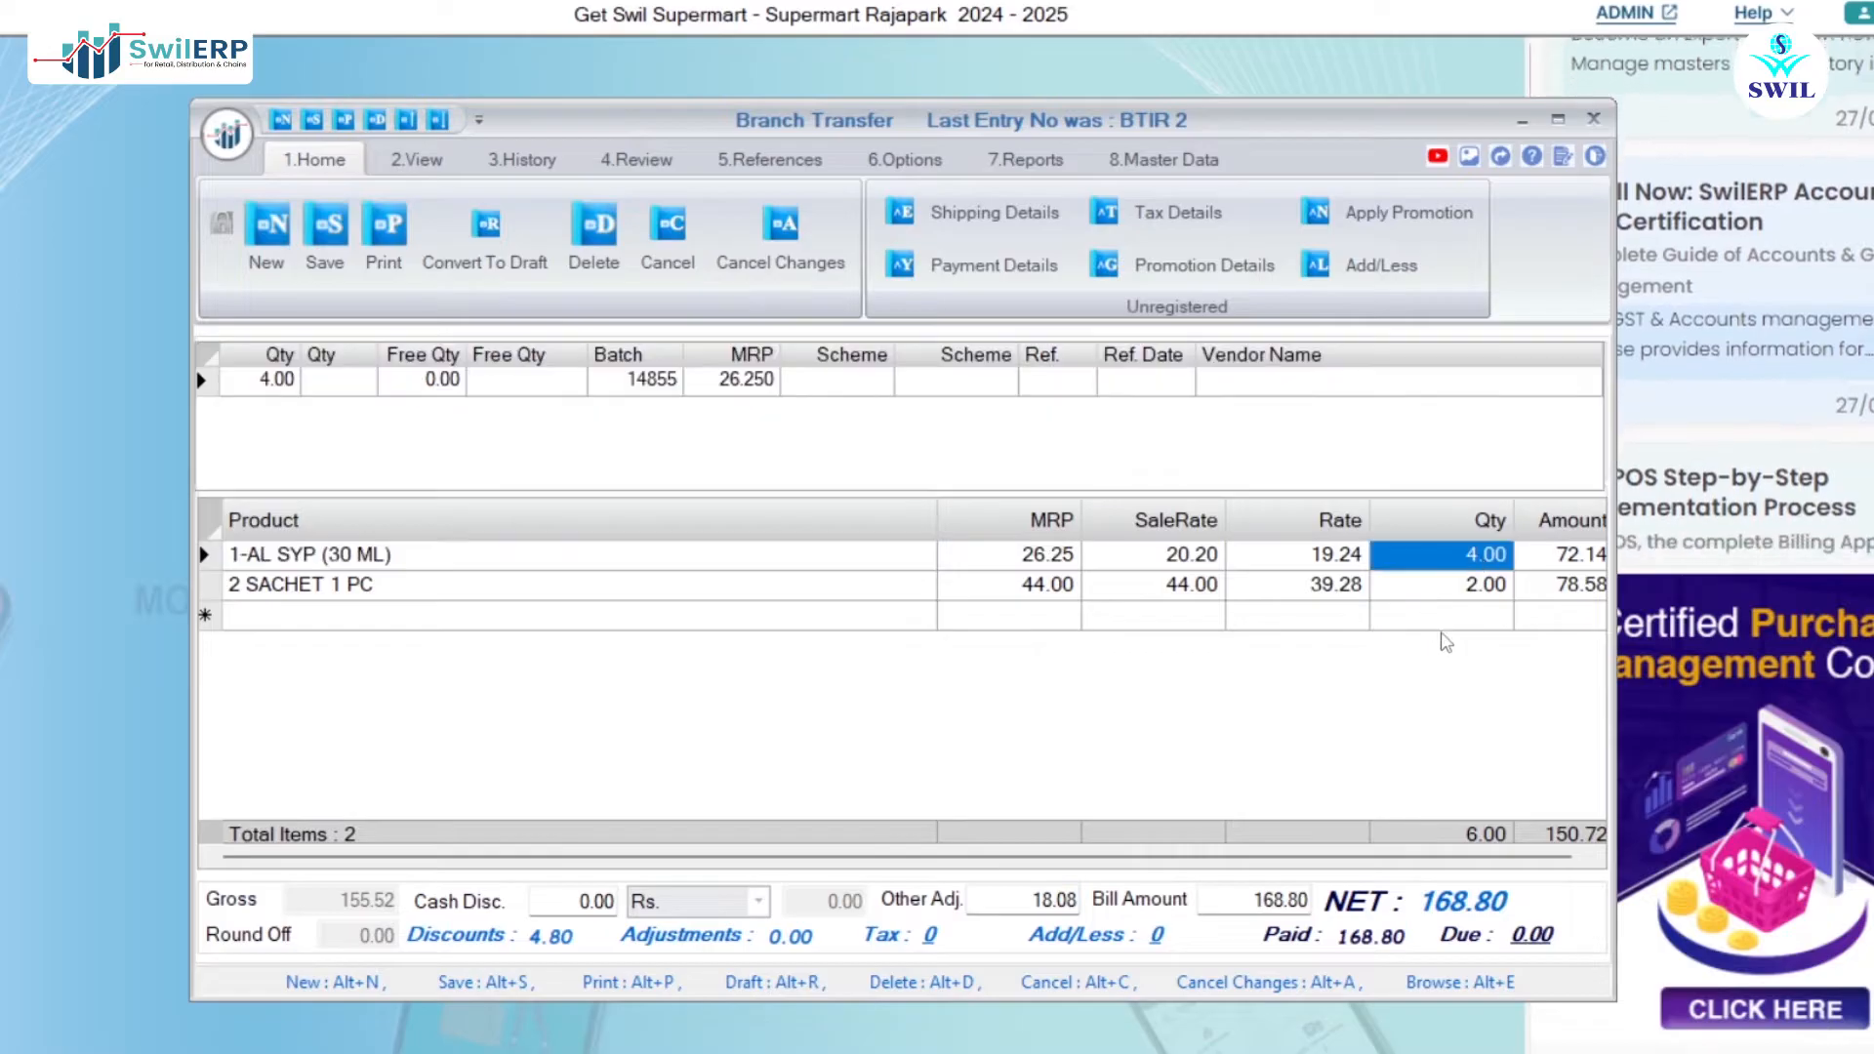
{"action": "left_click", "coordinate": [1486, 590]}
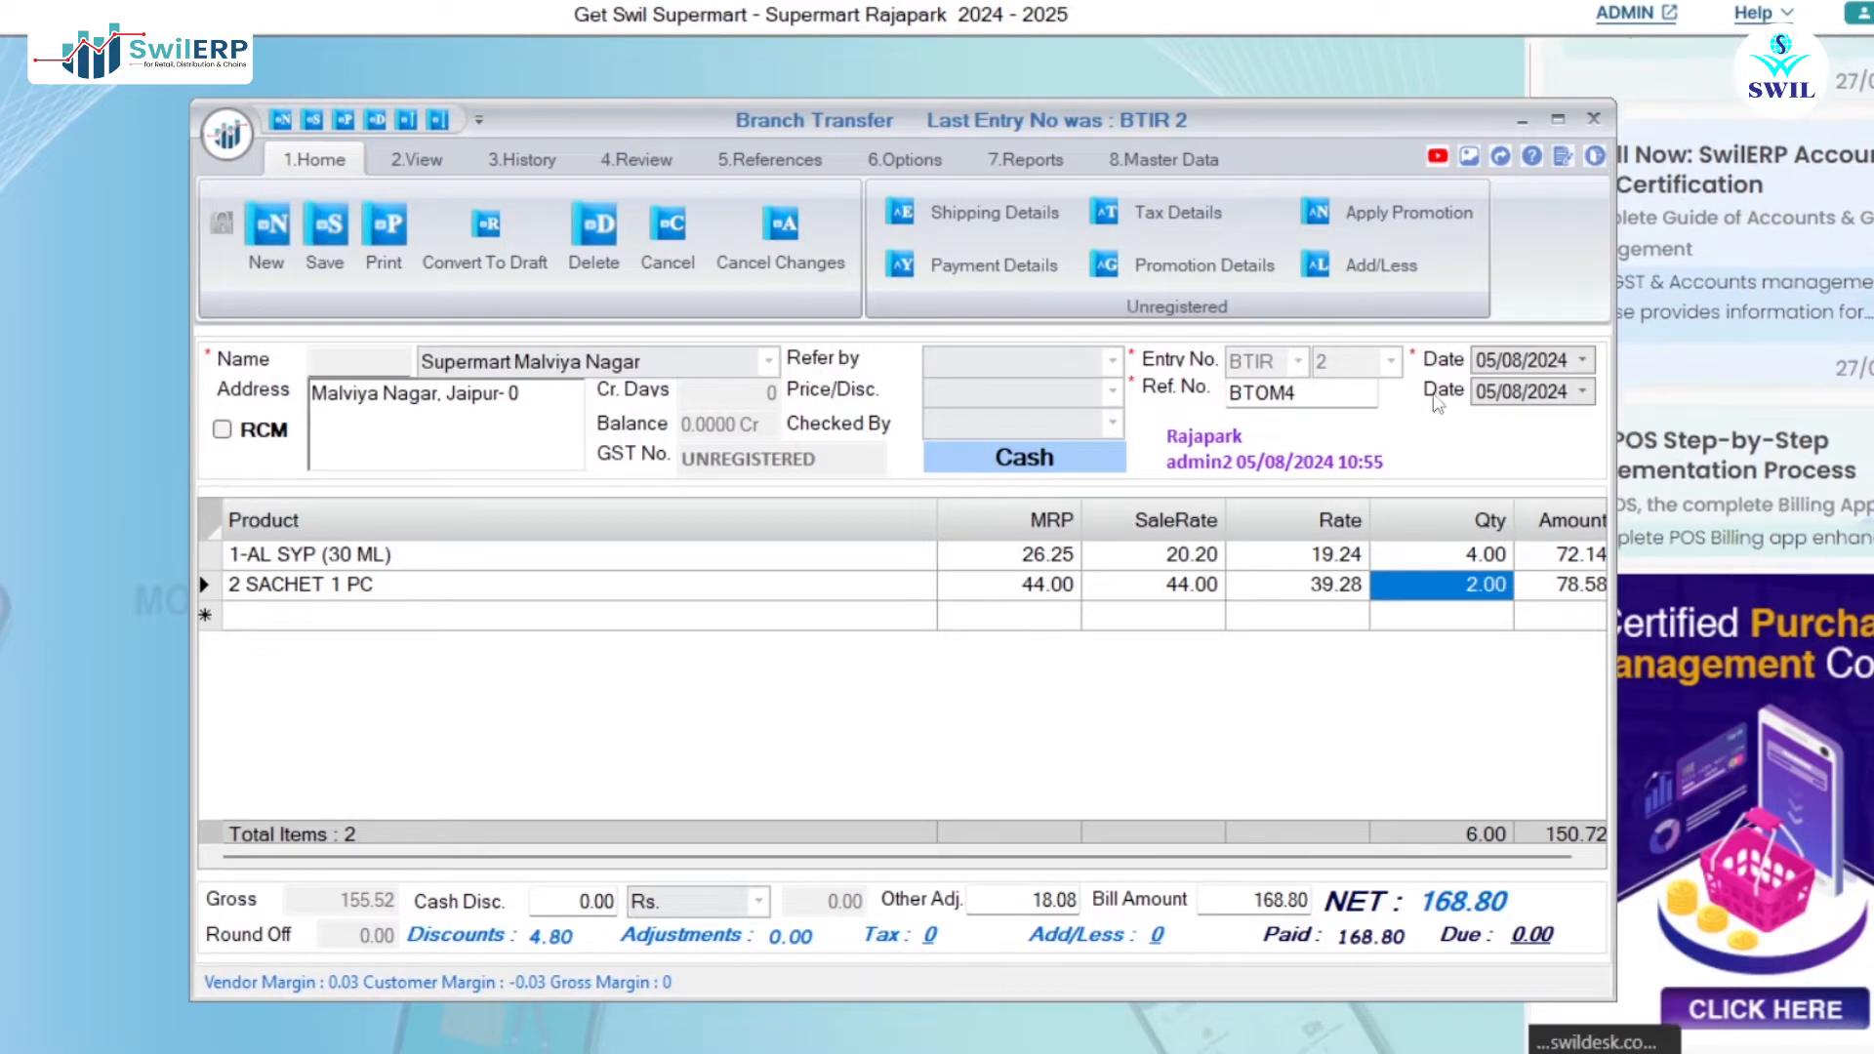
{"action": "left_click_drag", "start_coordinate": [1320, 394], "coordinate": [1114, 396]}
{"action": "left_click", "coordinate": [1127, 738]}
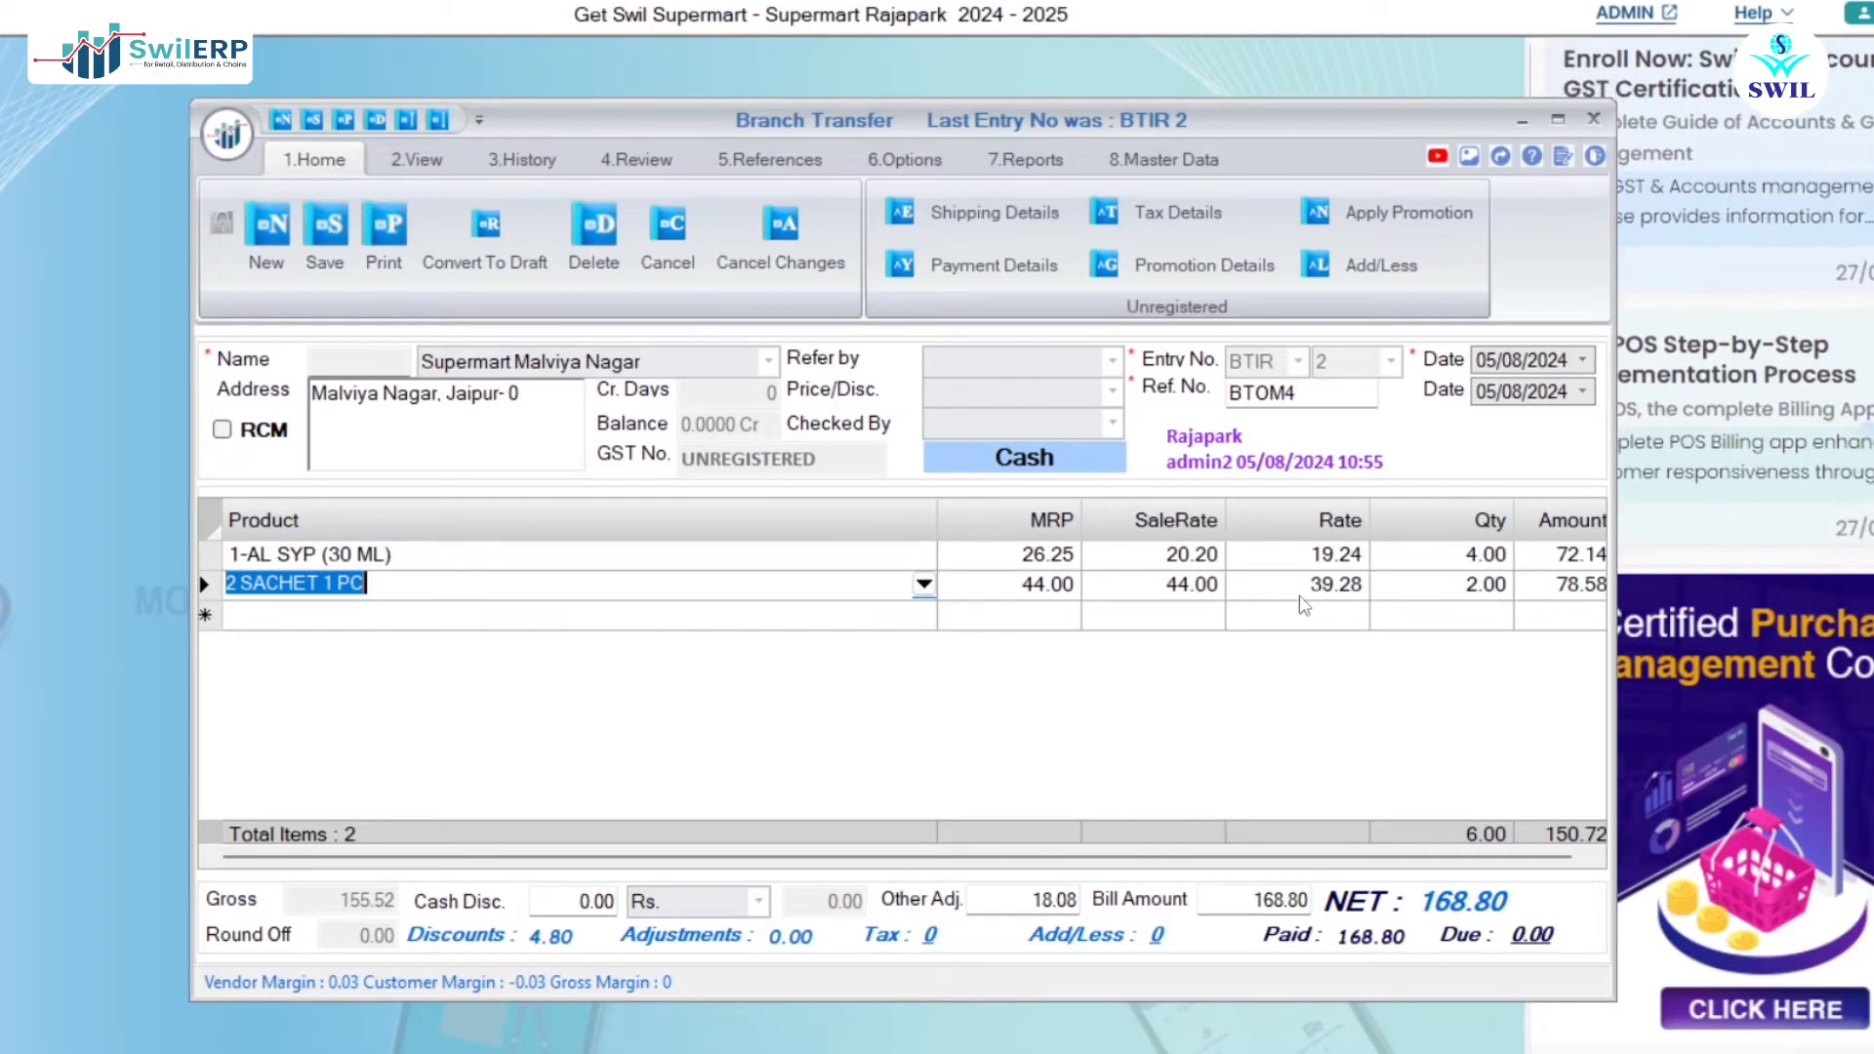
{"action": "left_click", "coordinate": [1445, 558]}
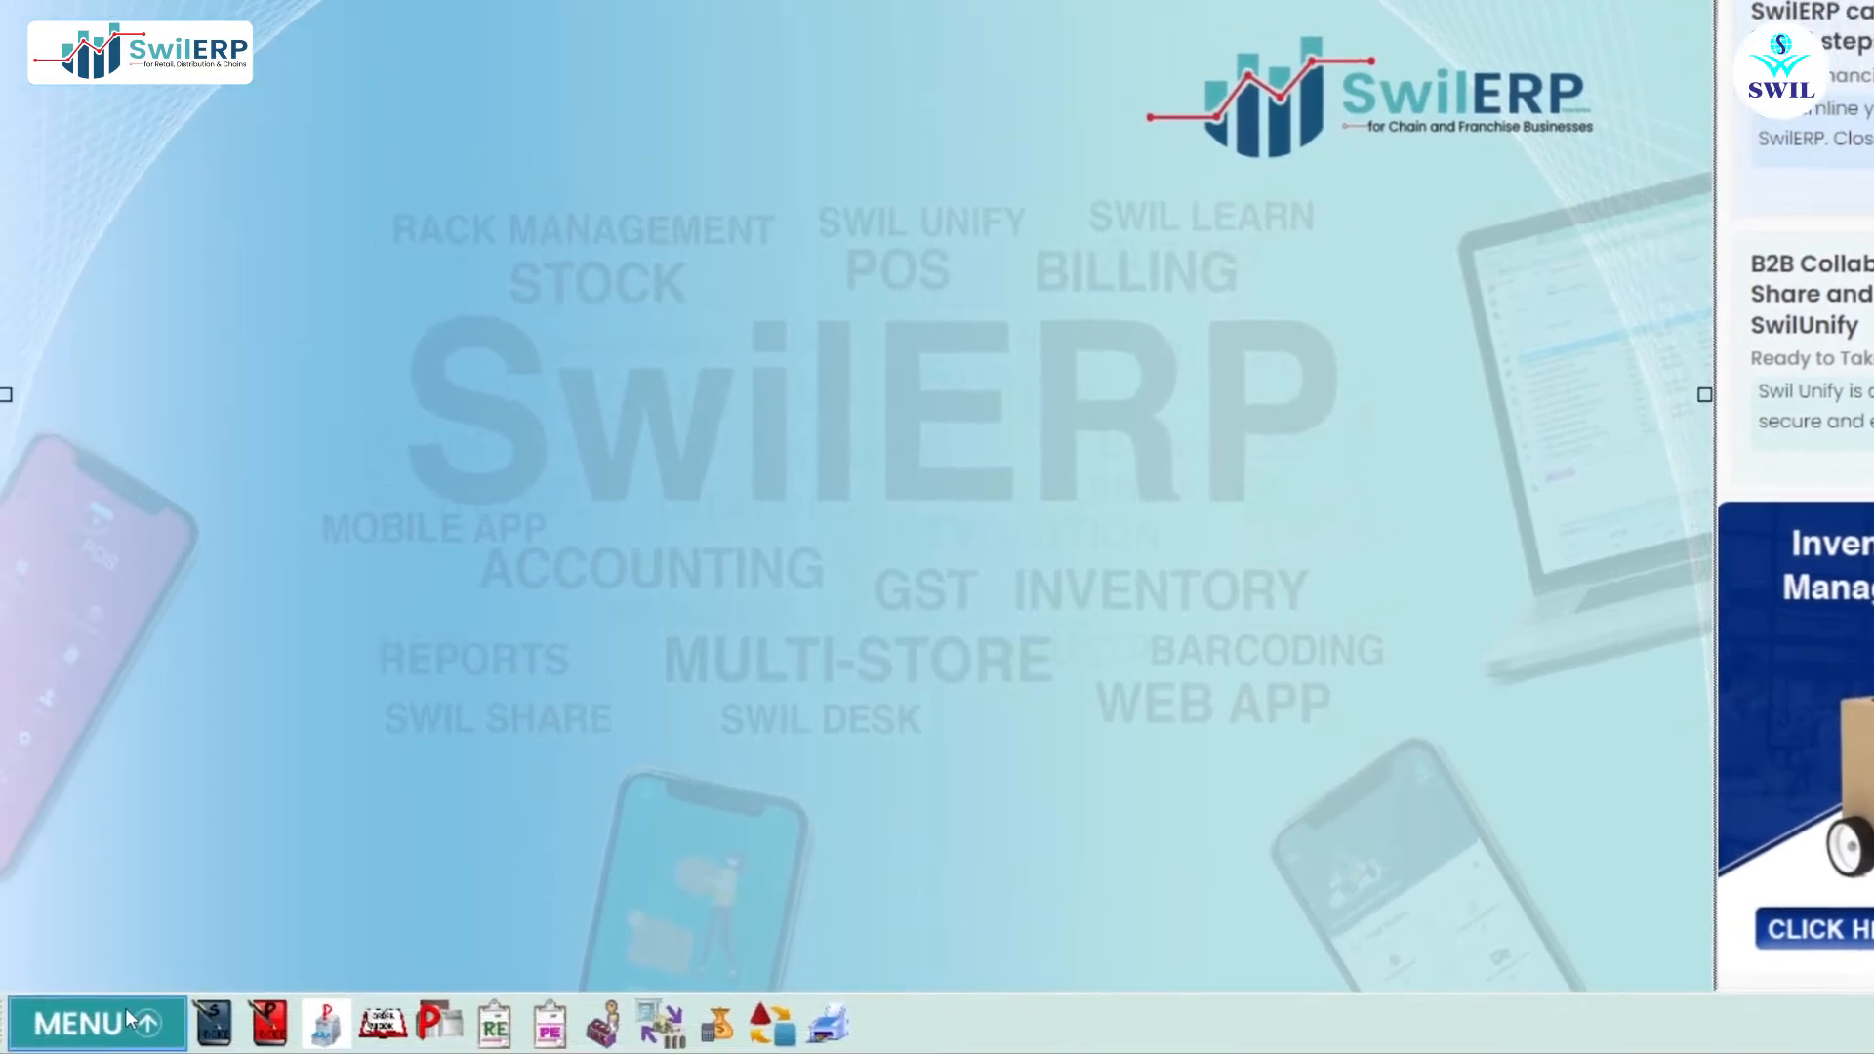
- Start a Branch Transfer (Return)(Out) entry with Supermart Malviya Nagar as the vendor
{"action": "left_click", "coordinate": [143, 1022]}
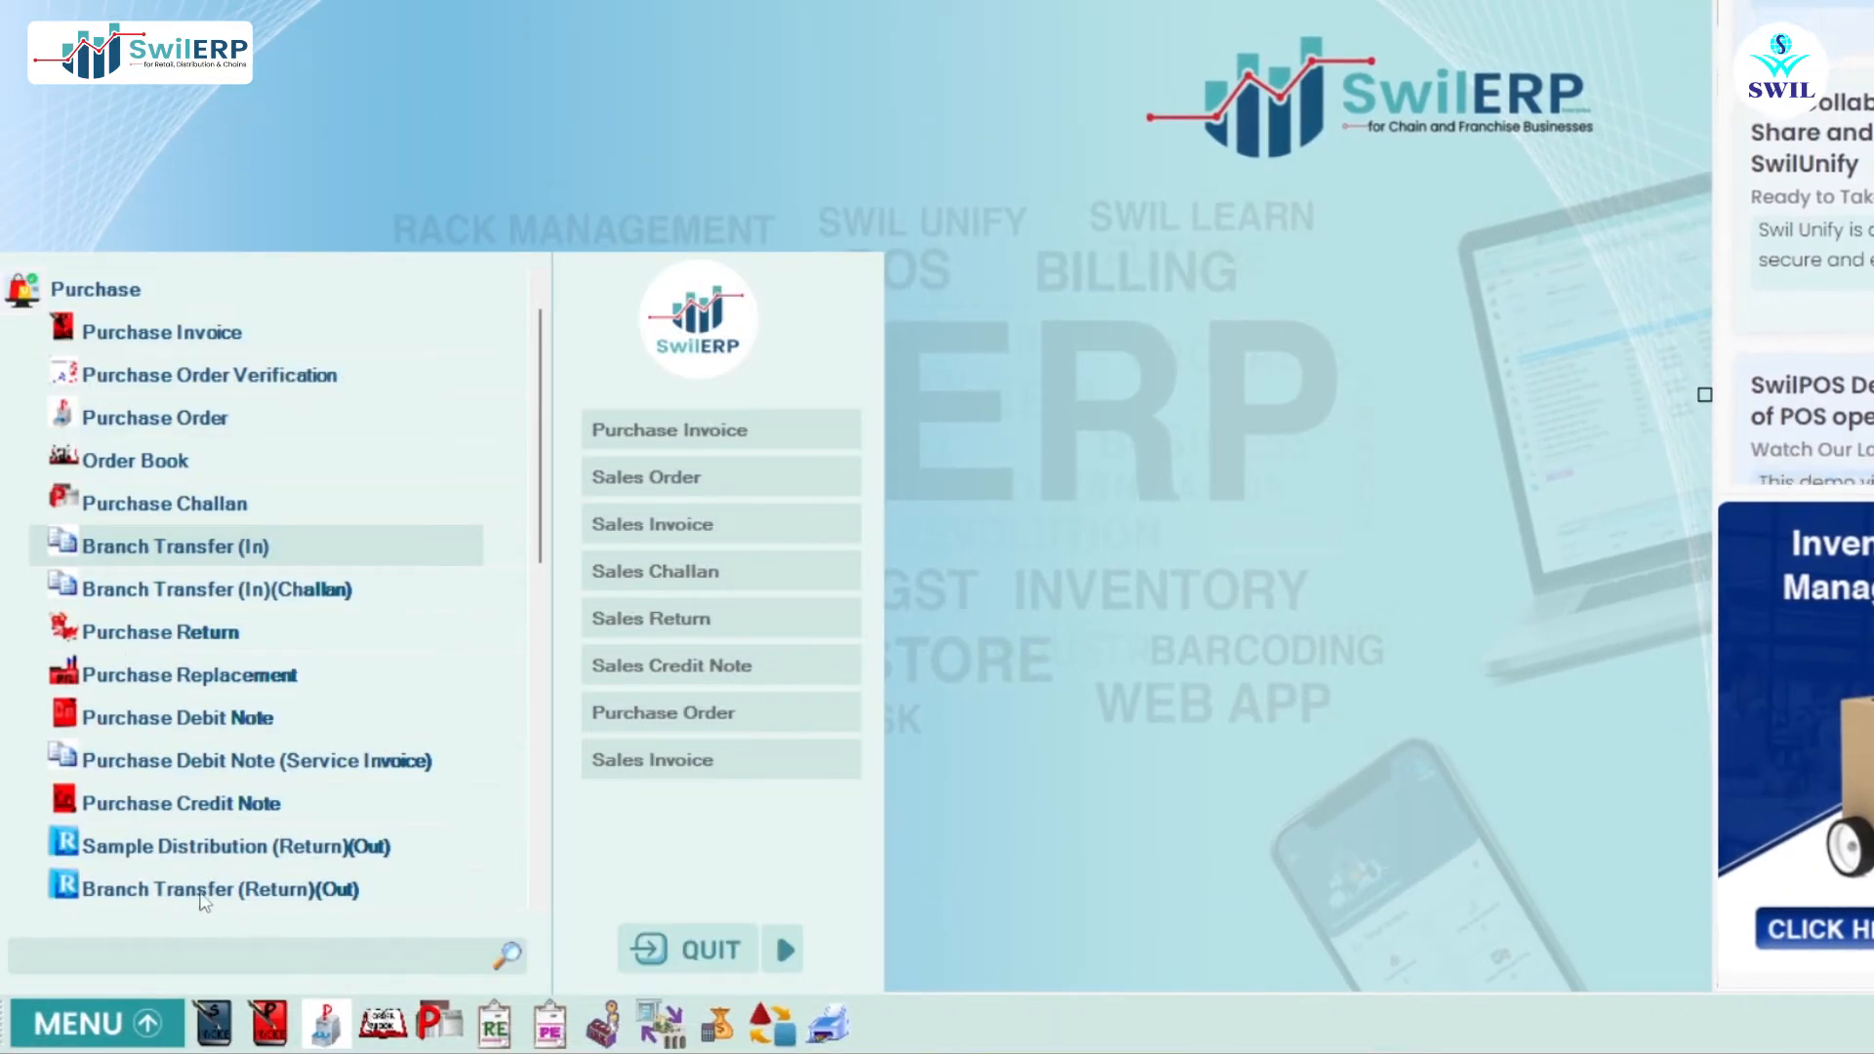
{"action": "scroll", "coordinate": [239, 878], "scroll_direction": "down", "scroll_amount": 1}
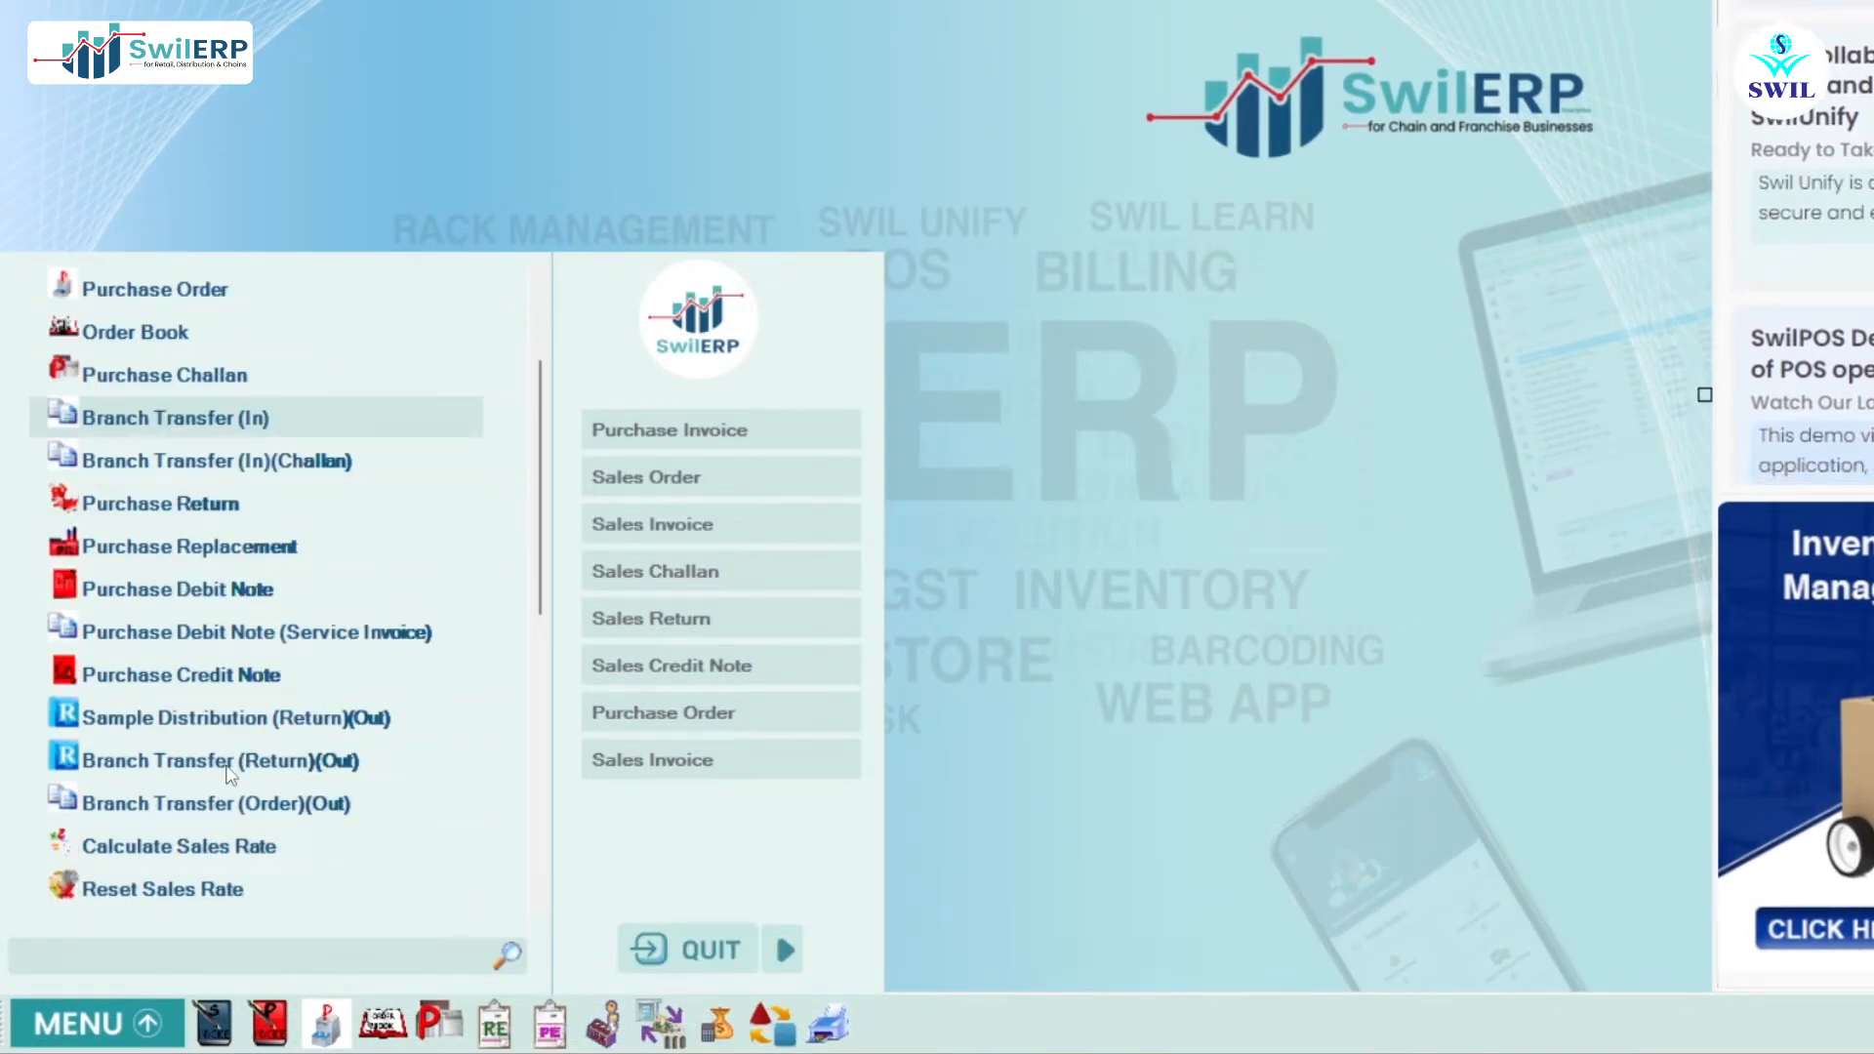
{"action": "left_click", "coordinate": [181, 766]}
{"action": "left_click", "coordinate": [768, 366]}
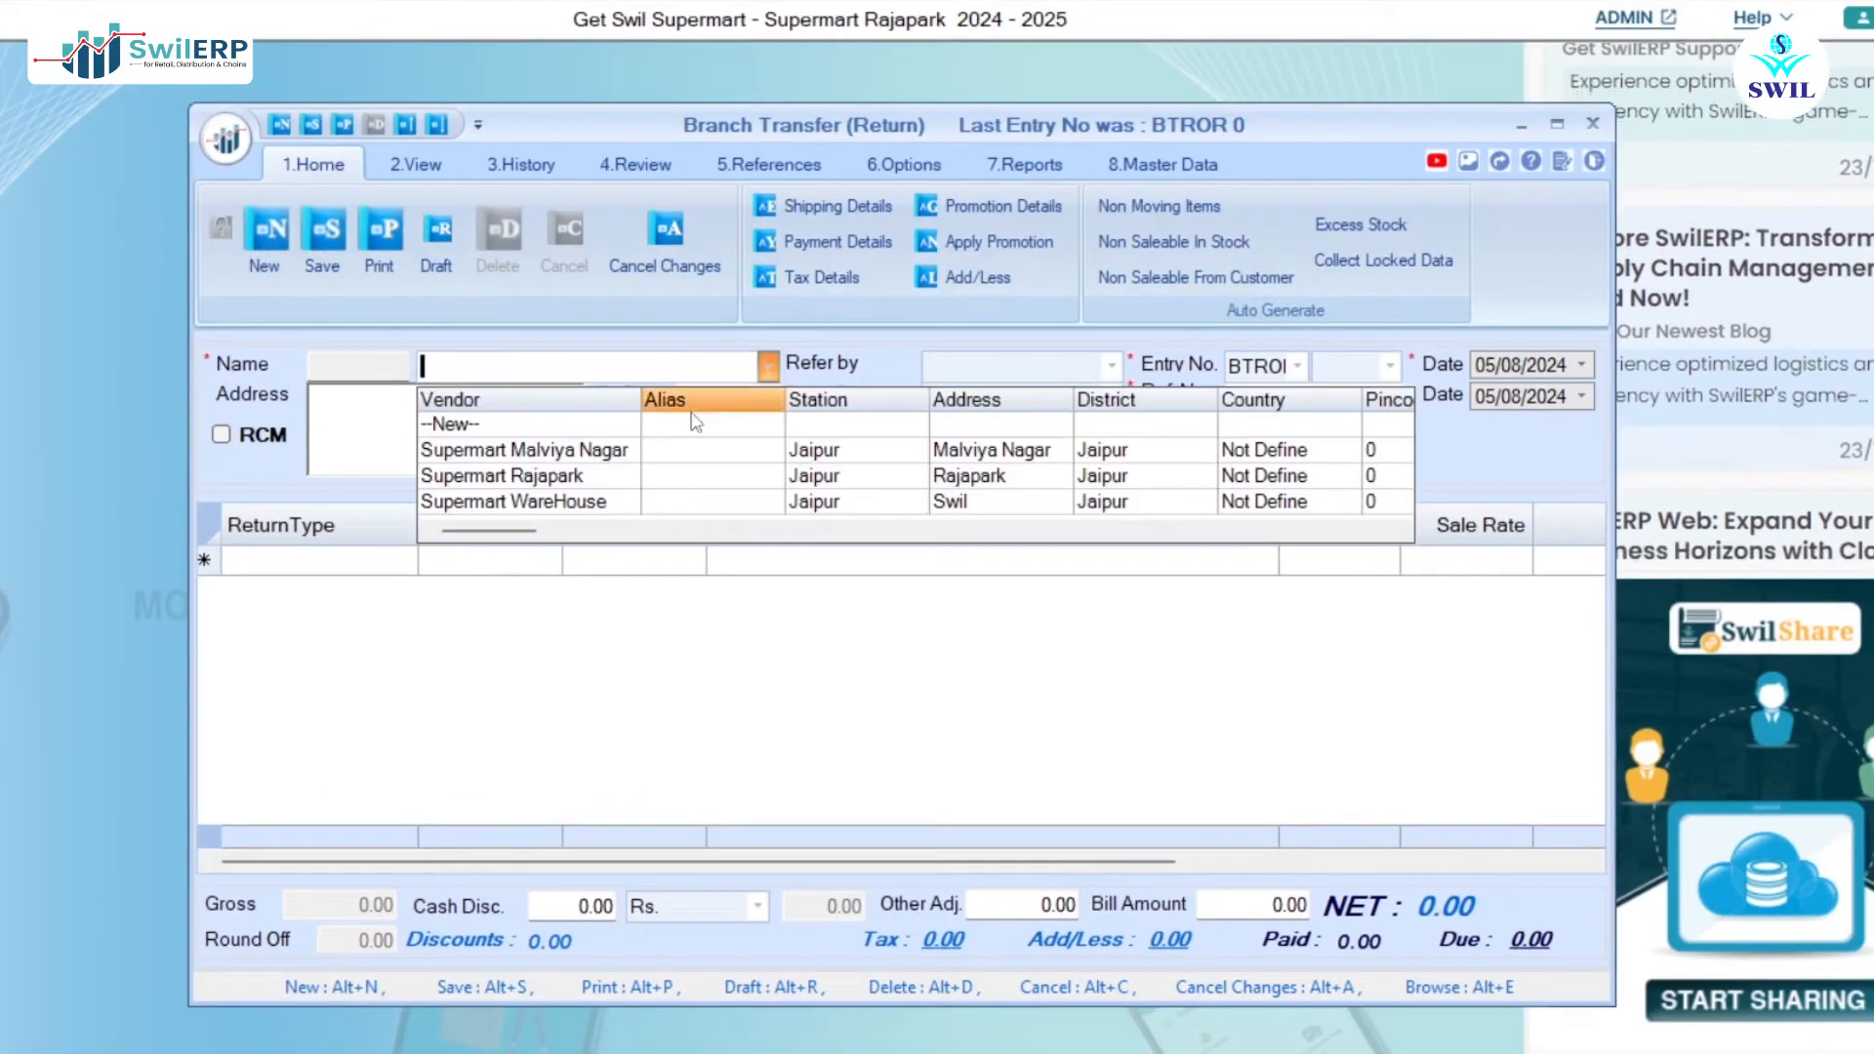
{"action": "left_click", "coordinate": [669, 451]}
{"action": "key", "text": "Return"}
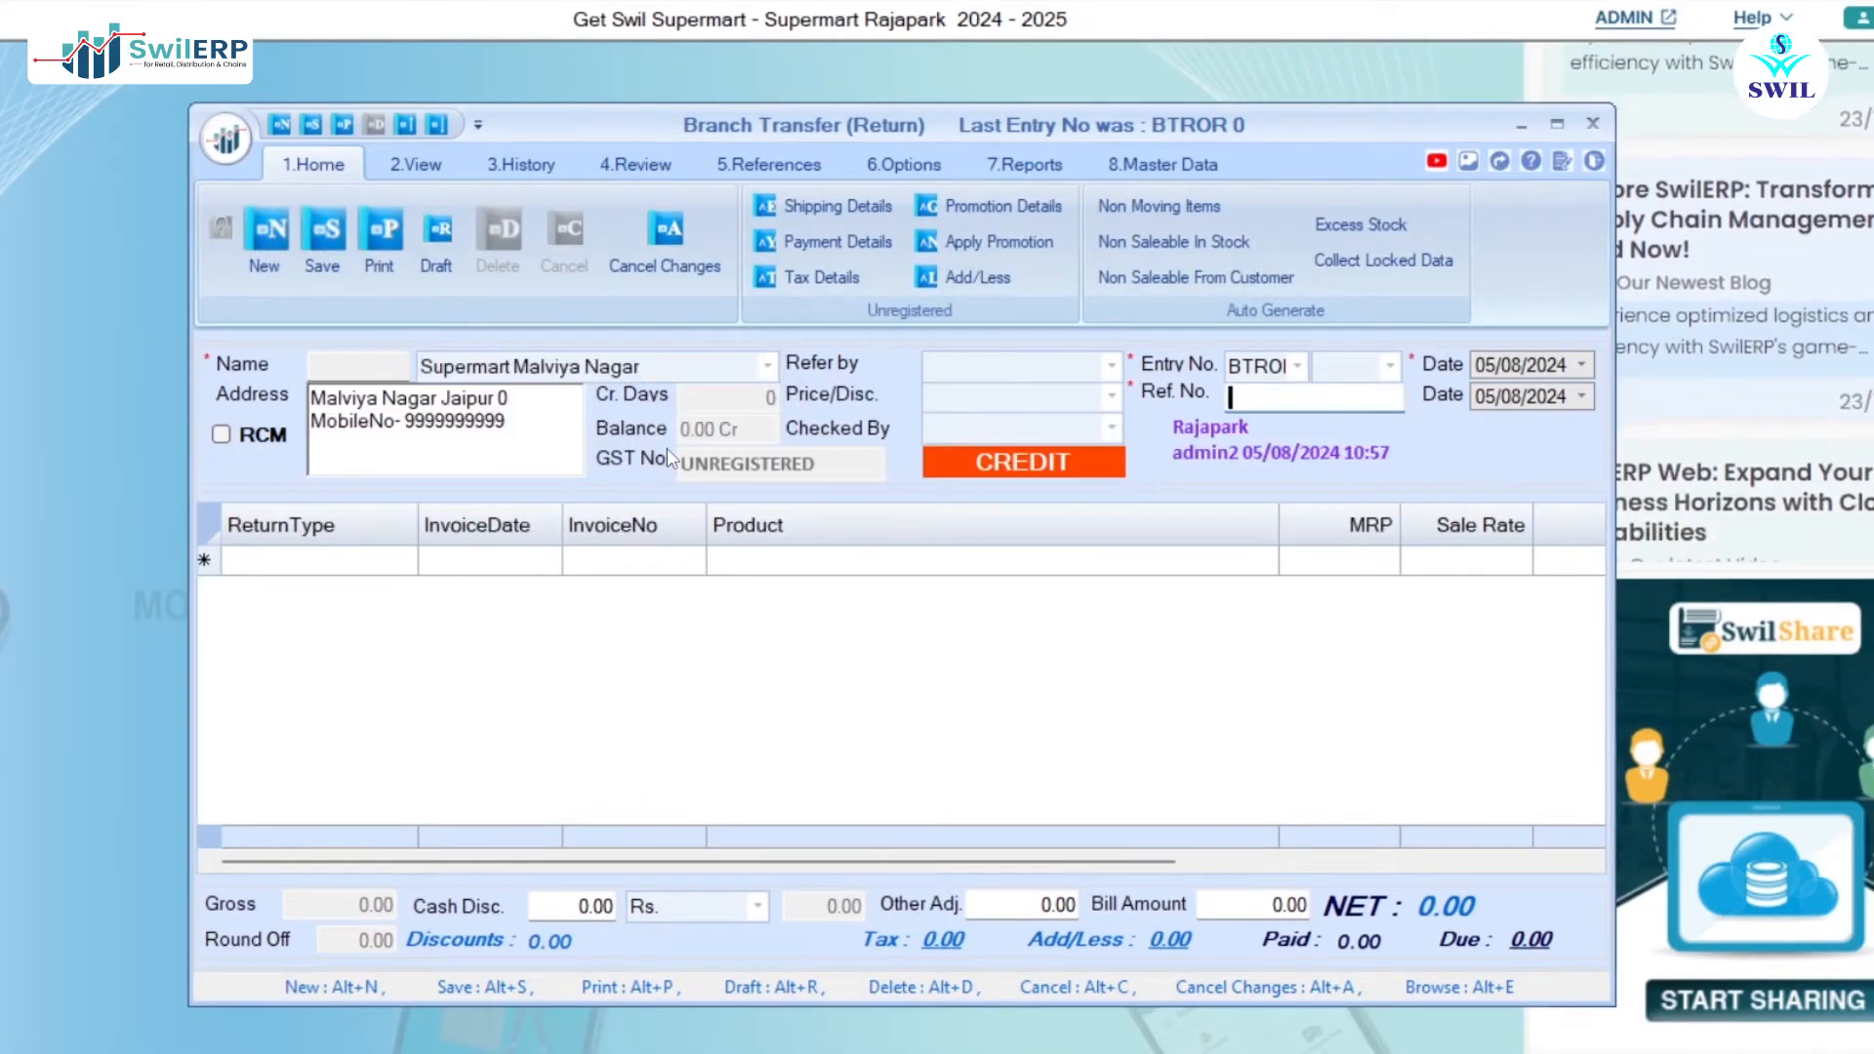
- Set the first return line's type to Saleable and its invoice date to 05/08/2024
{"action": "left_click", "coordinate": [400, 562]}
{"action": "left_click", "coordinate": [404, 560]}
{"action": "left_click", "coordinate": [325, 610]}
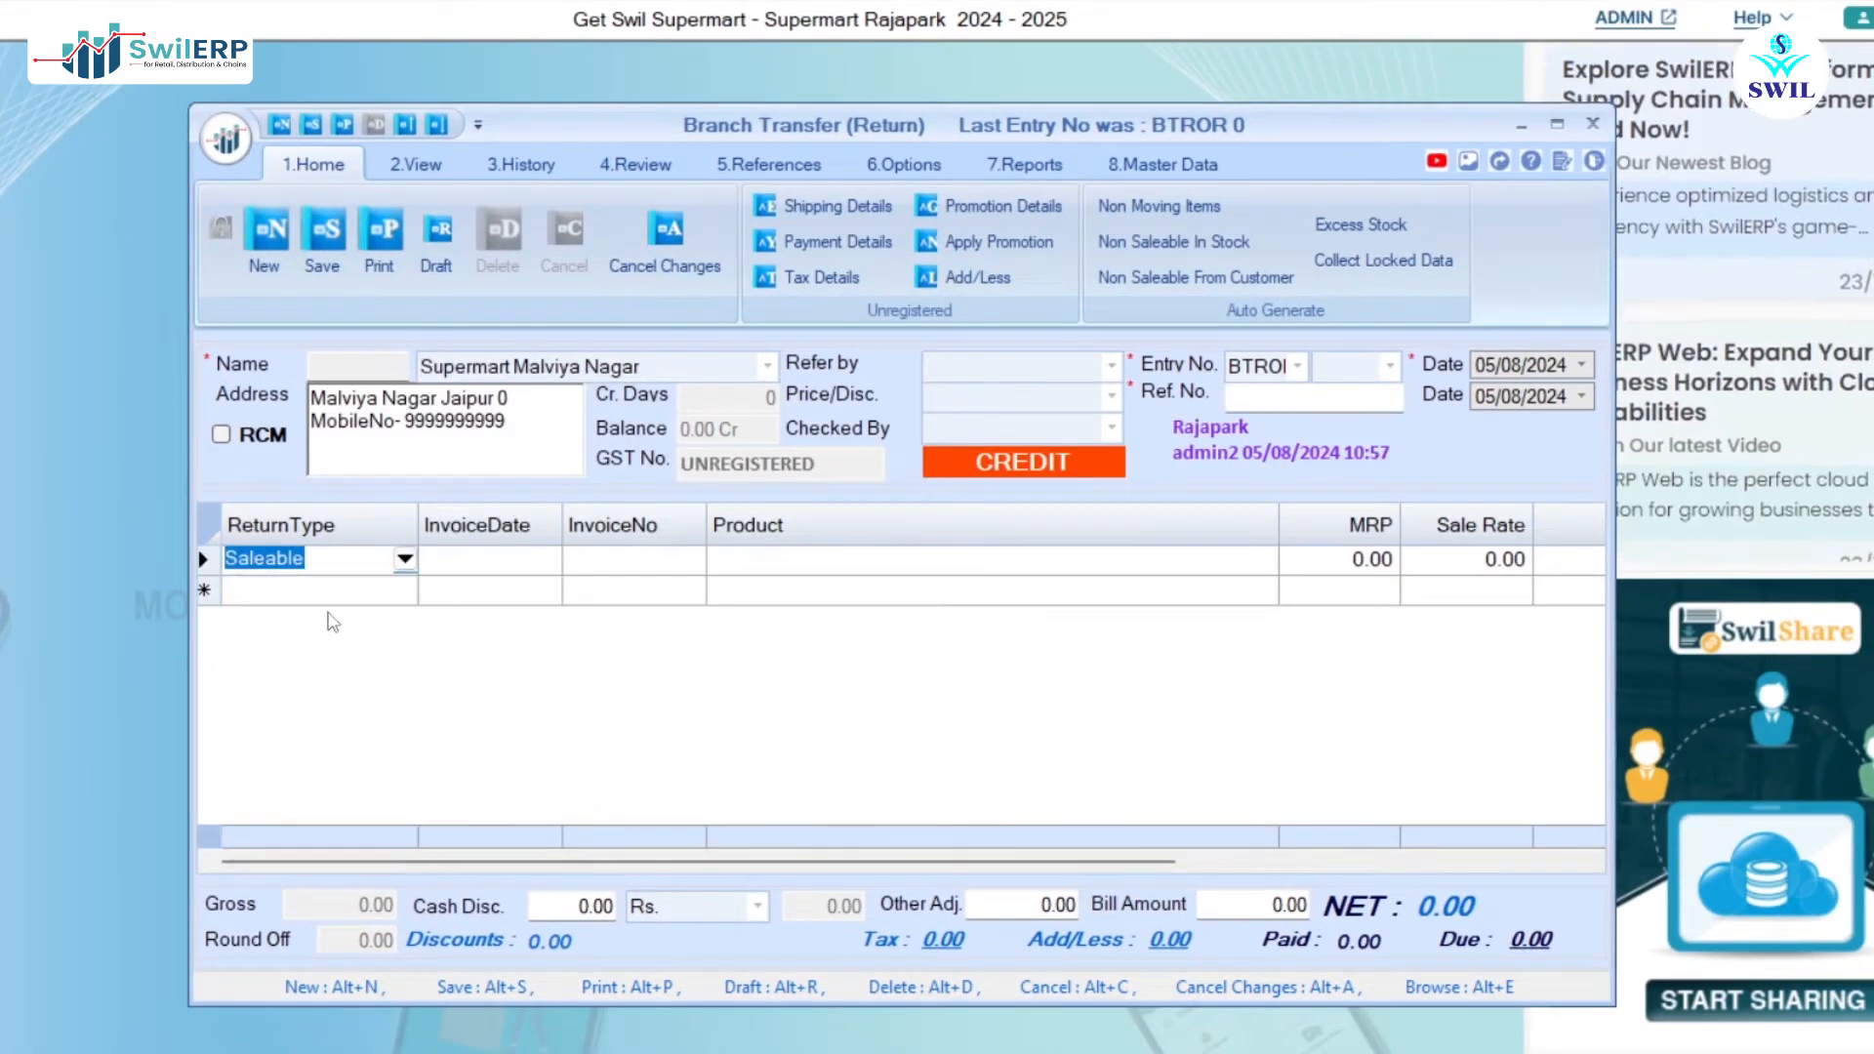
{"action": "left_click", "coordinate": [469, 568]}
{"action": "left_click", "coordinate": [544, 571]}
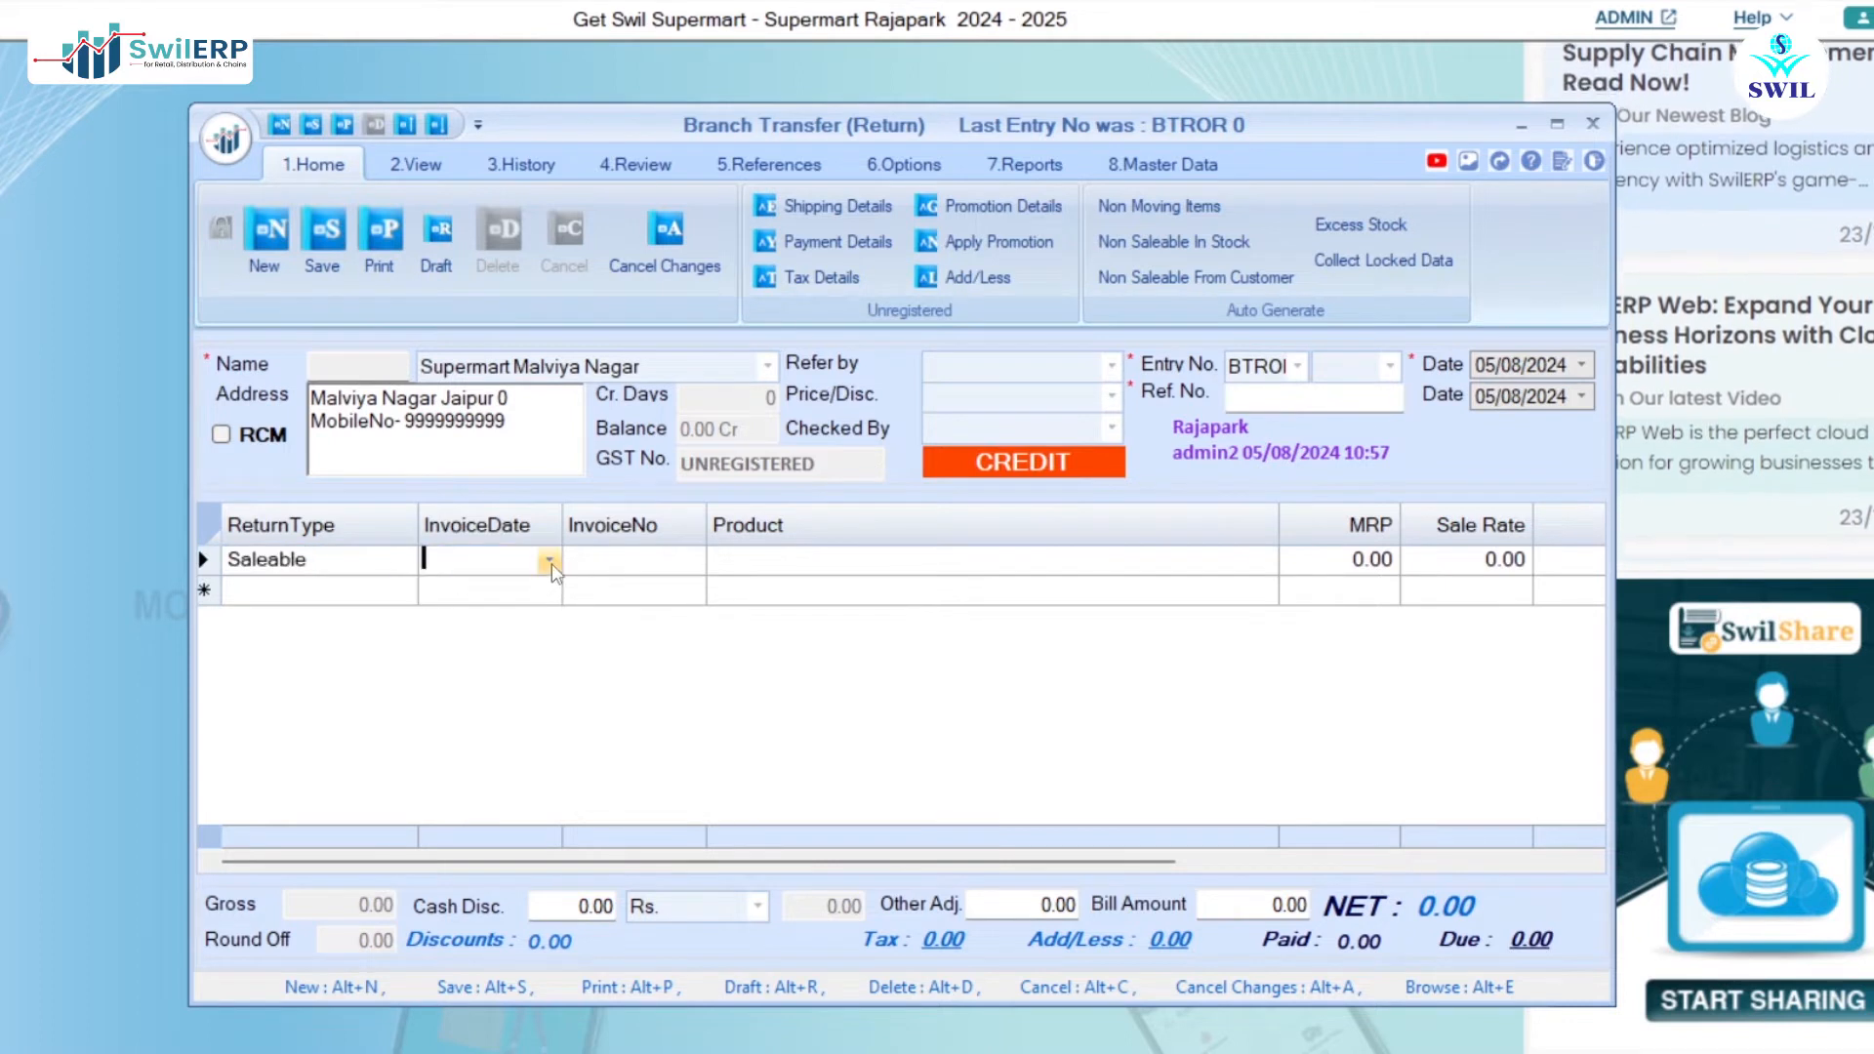
{"action": "left_click", "coordinate": [548, 560]}
{"action": "left_click", "coordinate": [496, 657]}
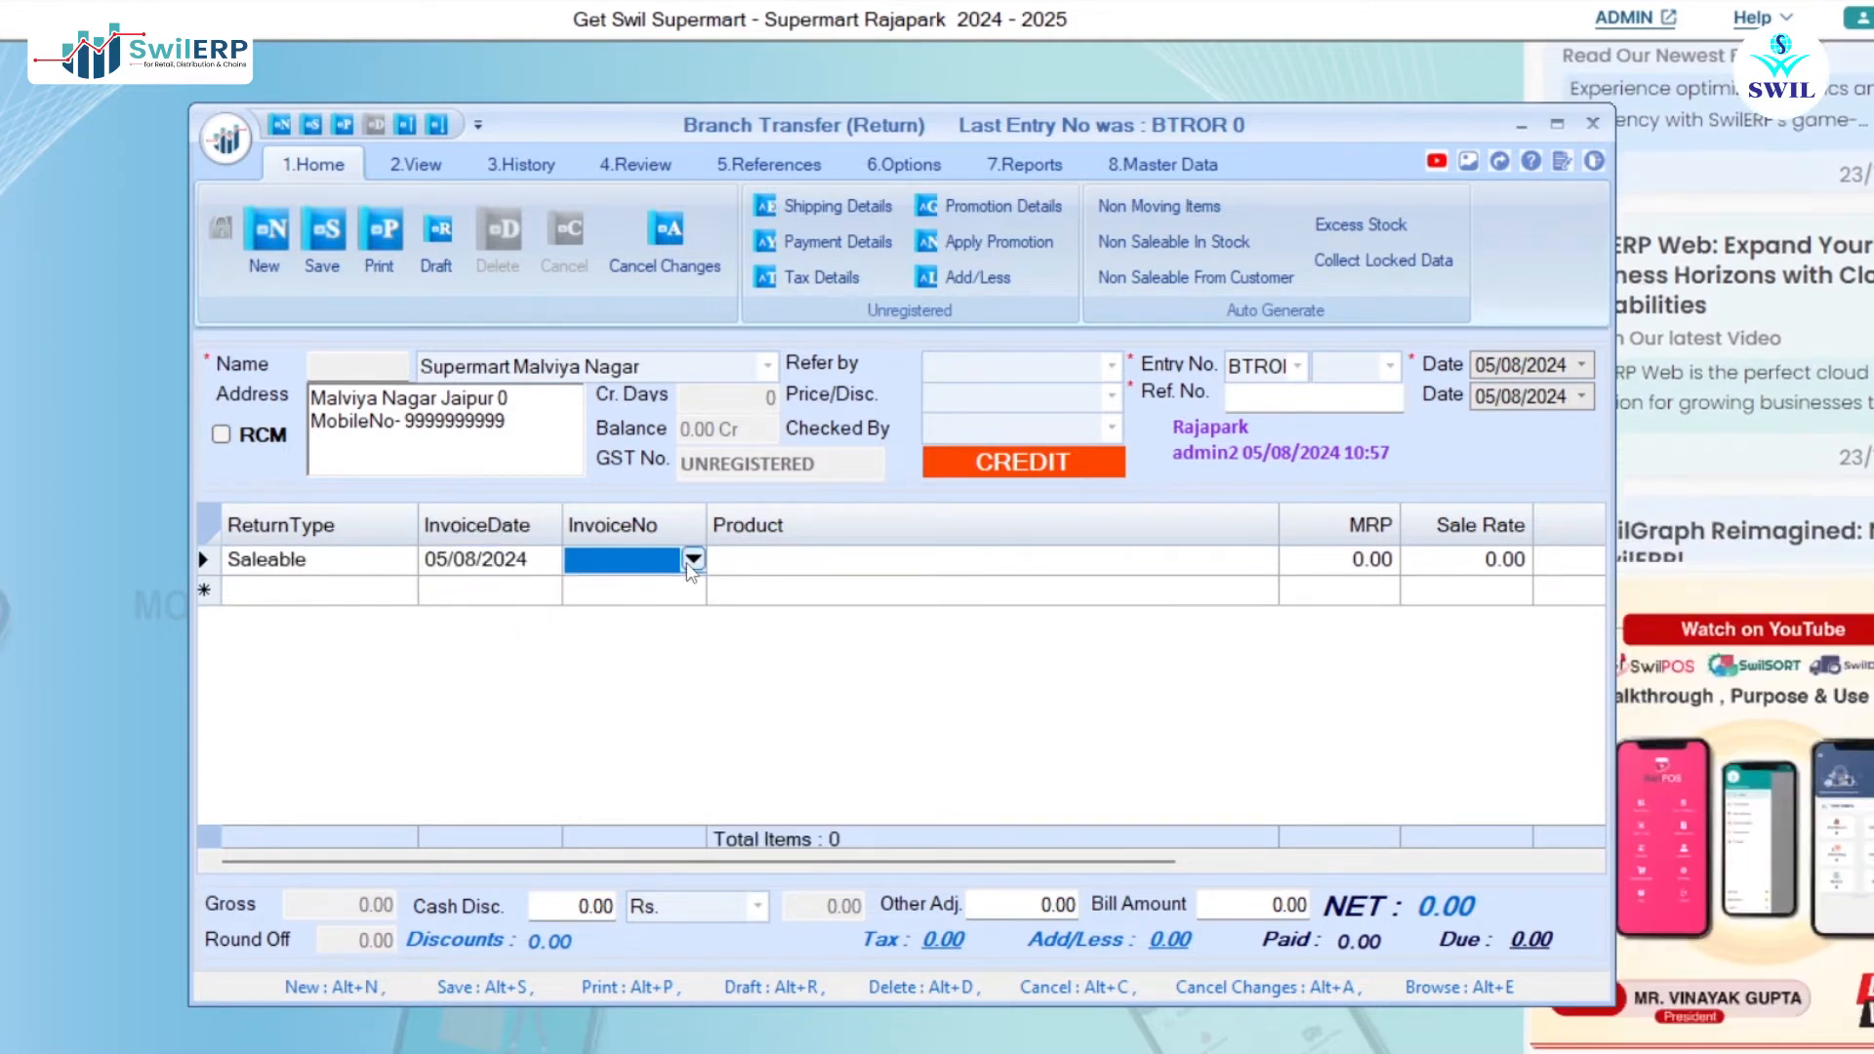
- Pick 2 SACHET 1 PC from invoice BTIR2 for return, save the entry and upload its data to the database
{"action": "left_click", "coordinate": [693, 558]}
{"action": "left_click", "coordinate": [667, 629]}
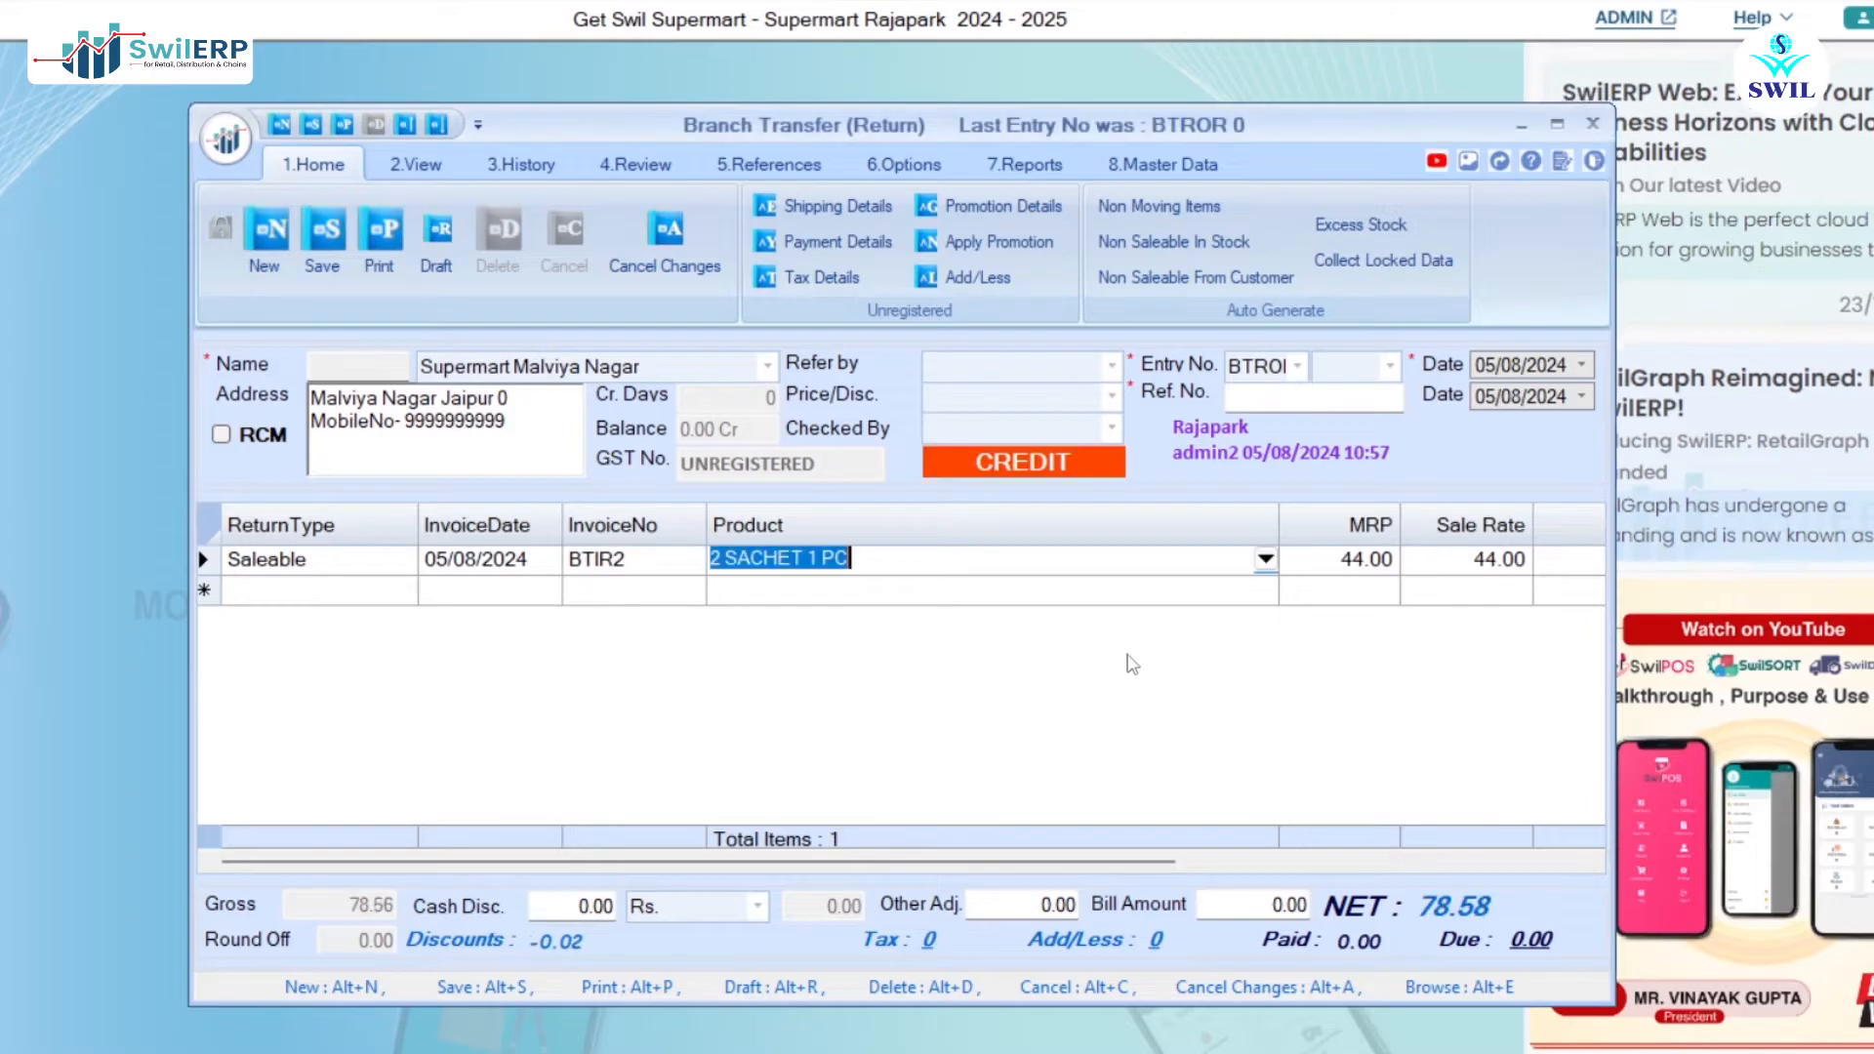
{"action": "key", "text": "alt+s"}
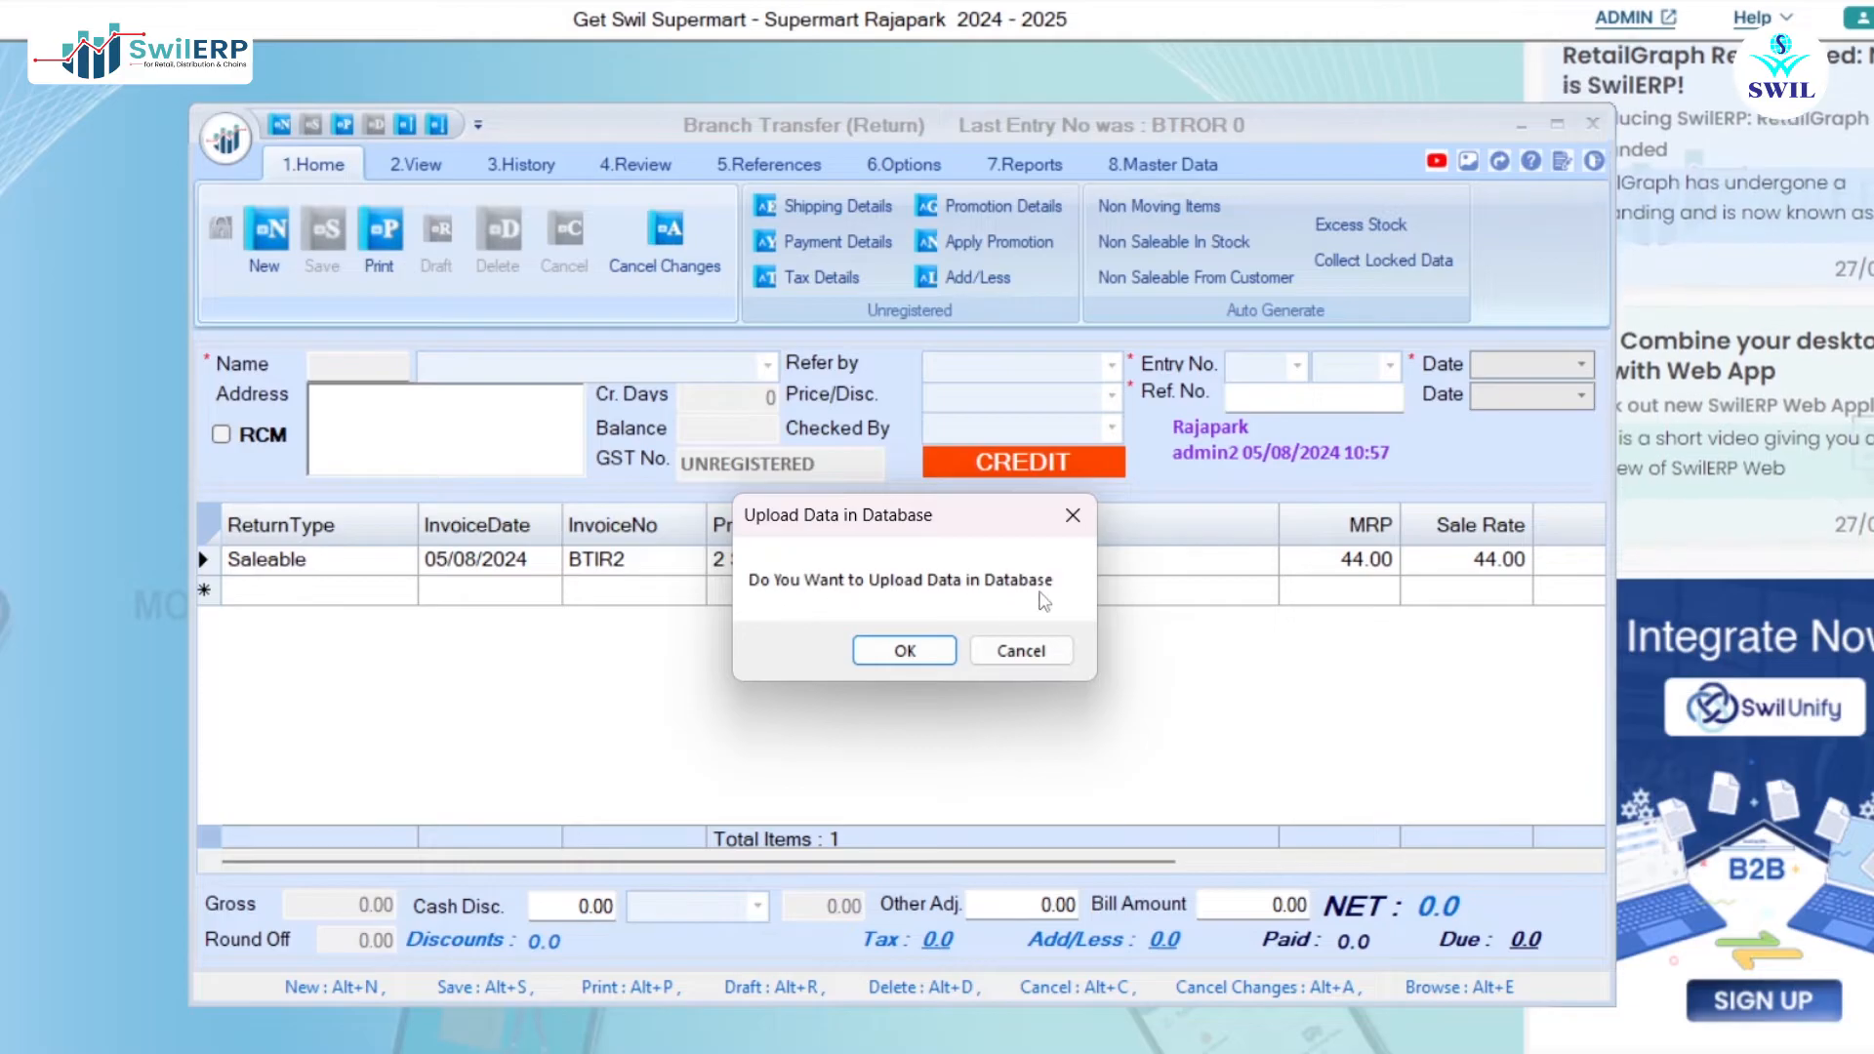
{"action": "left_click", "coordinate": [905, 651]}
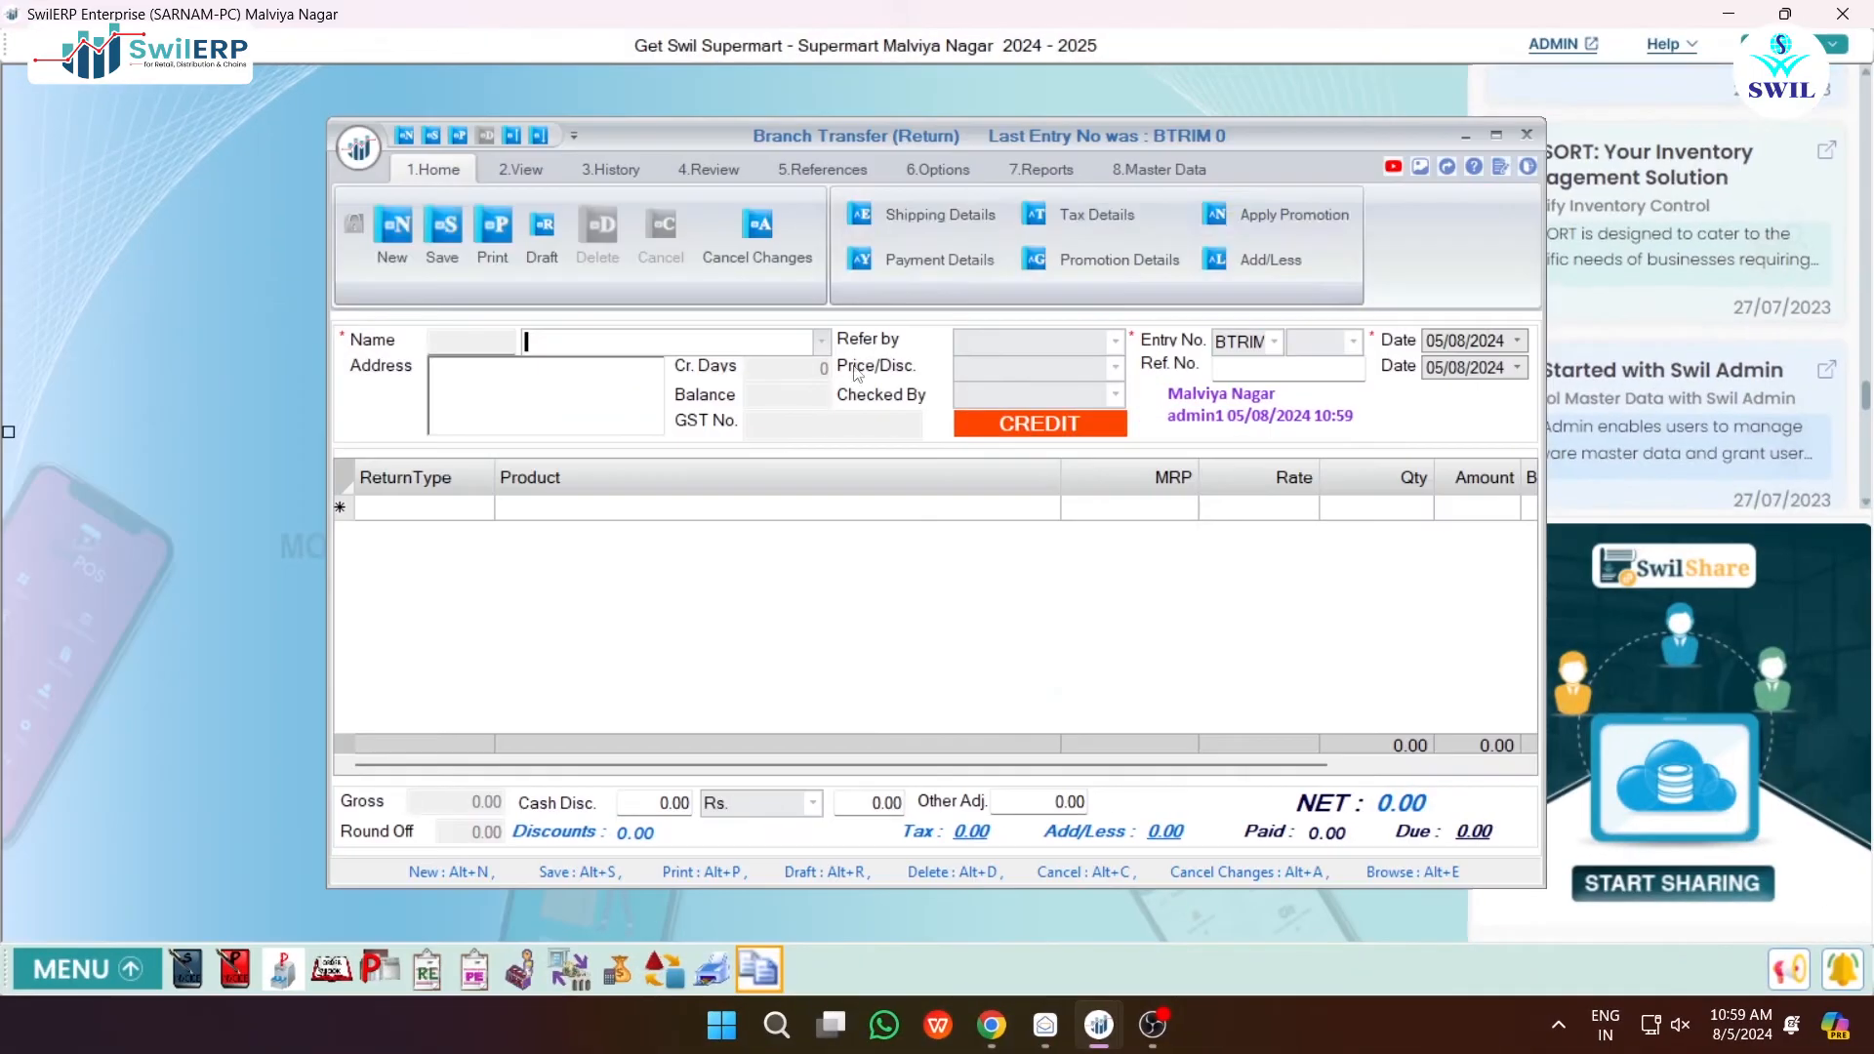
- Open the Import Transactions list in the Supermart Malviya Nagar branch
{"action": "left_click", "coordinate": [102, 968]}
{"action": "left_click", "coordinate": [115, 727]}
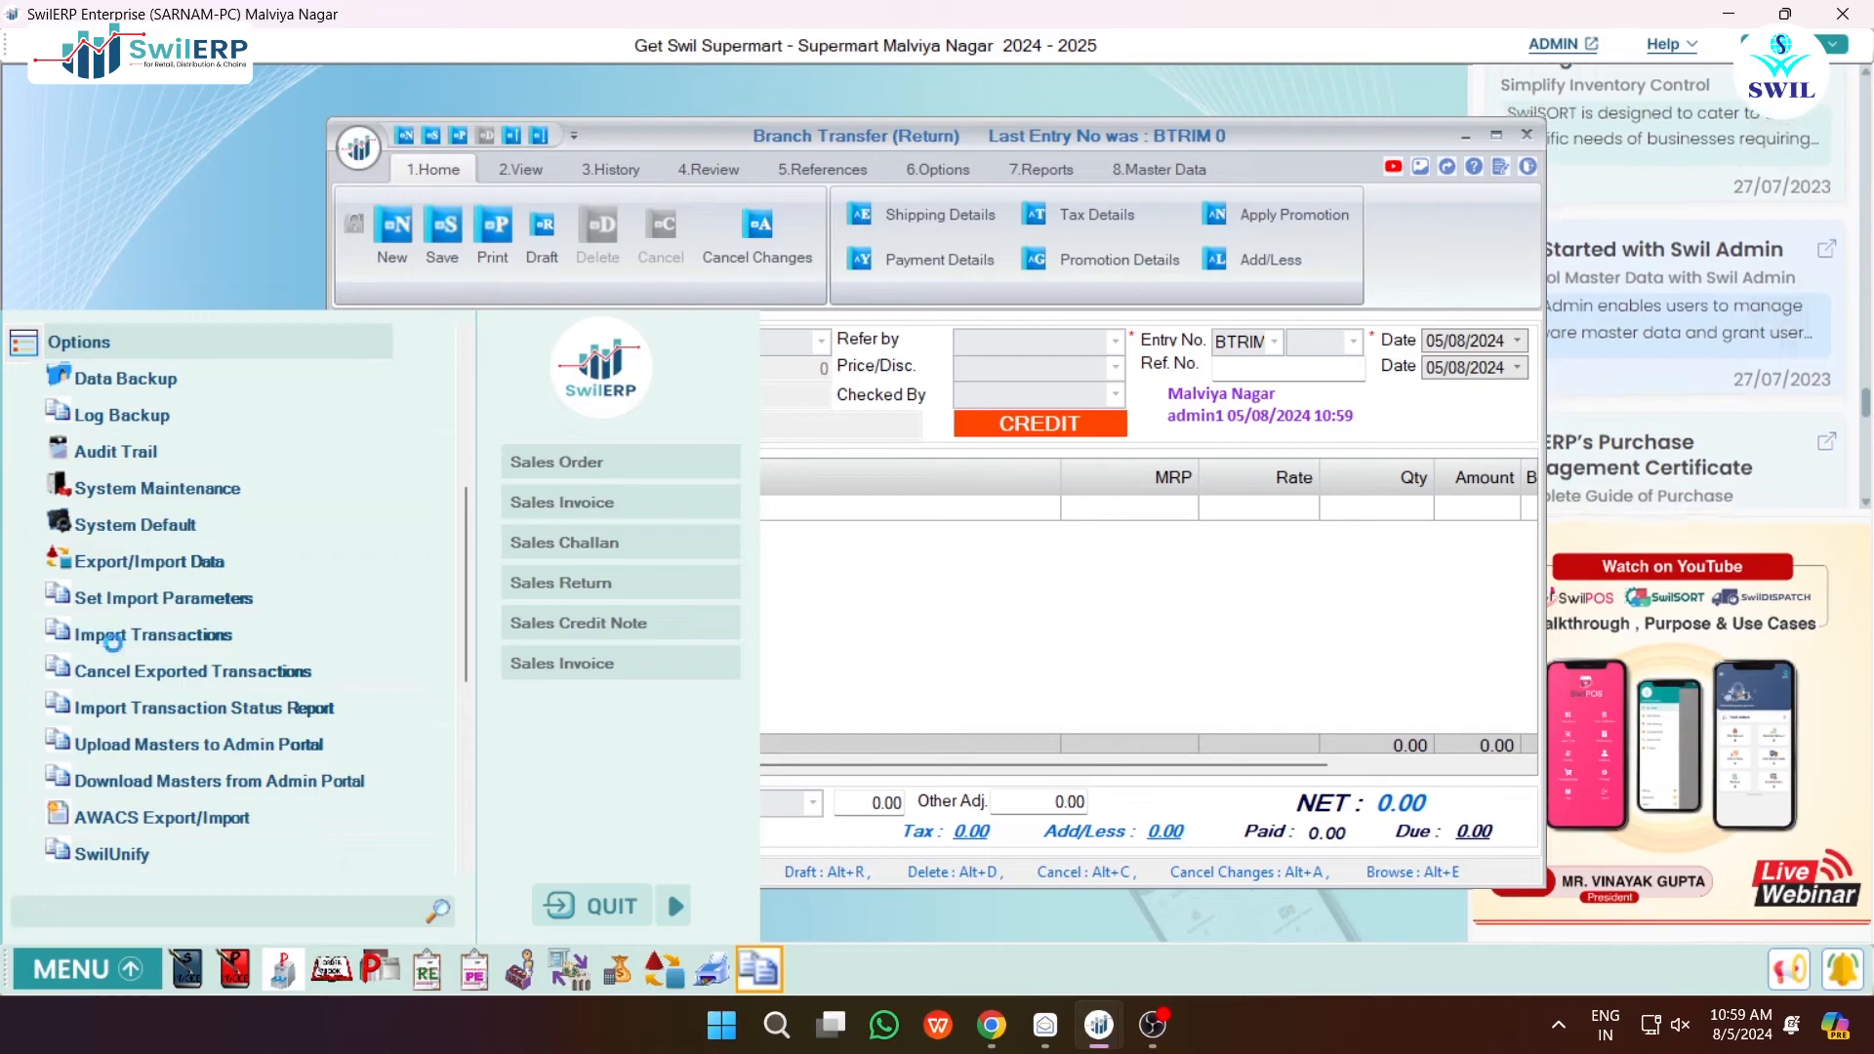
{"action": "left_click", "coordinate": [146, 634]}
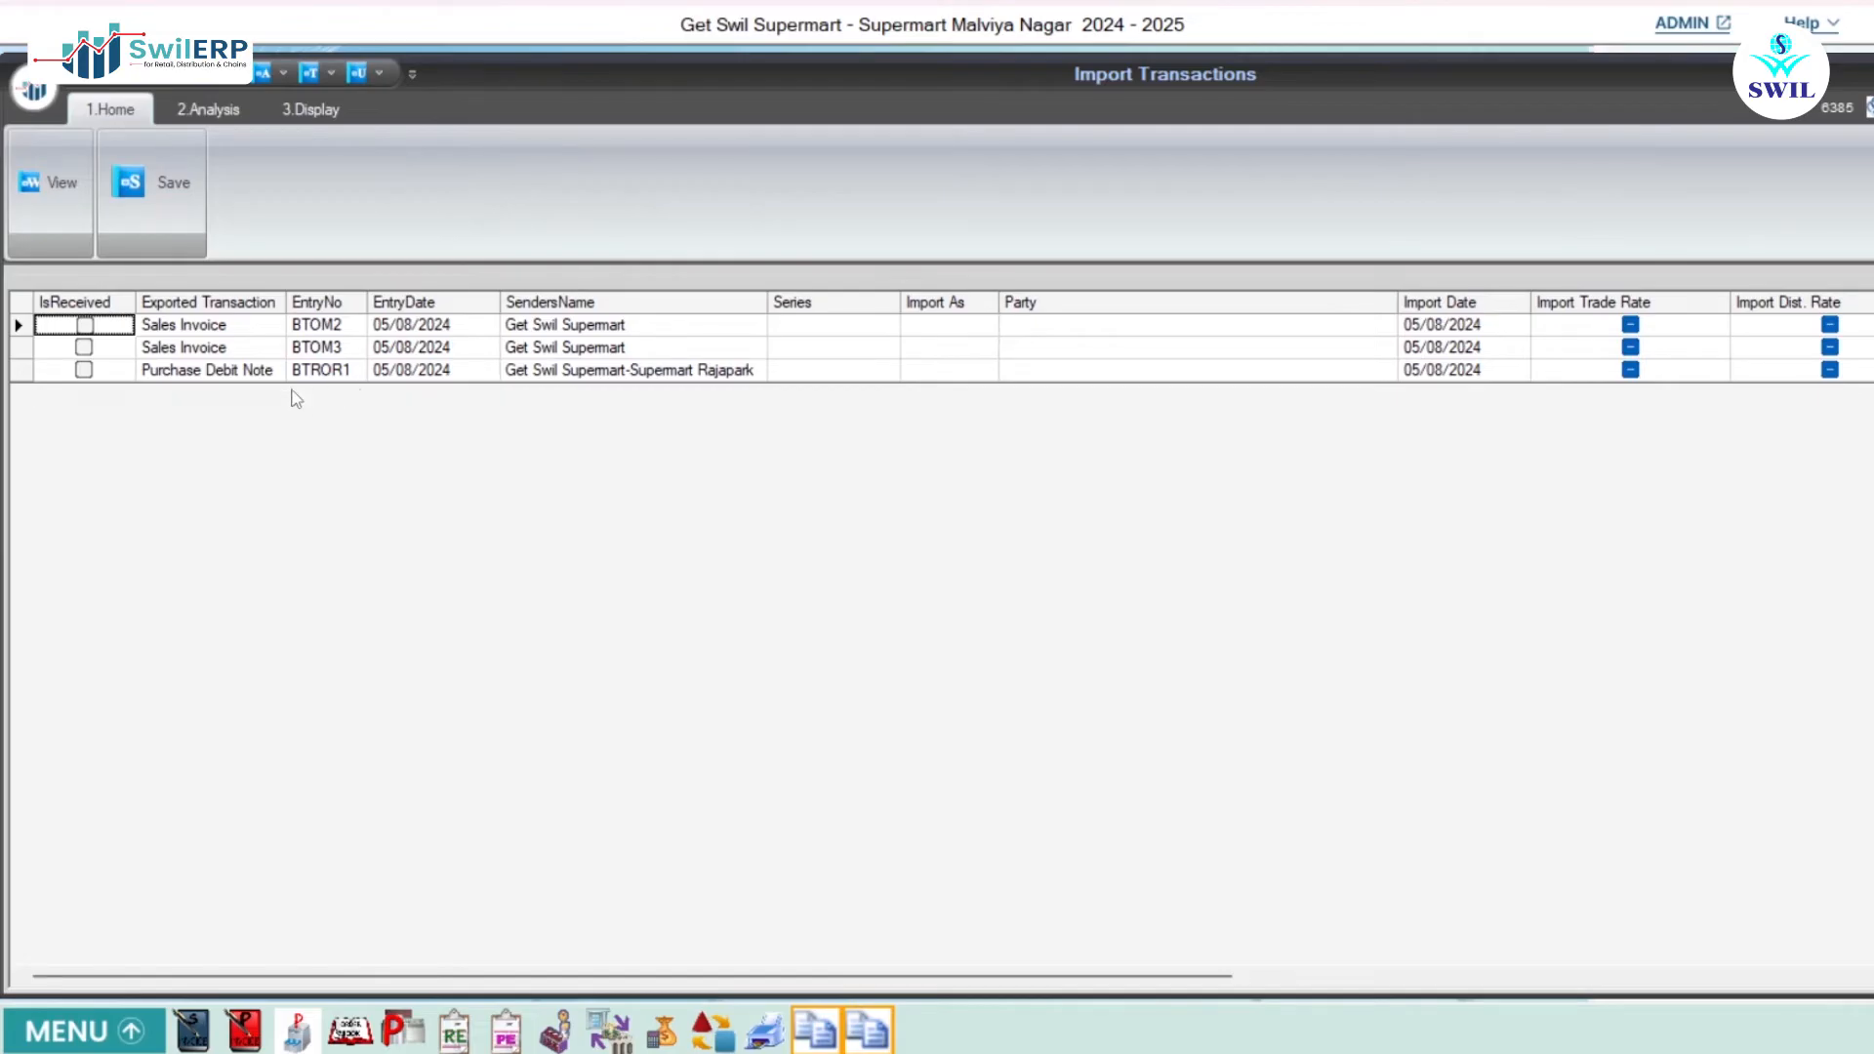
- Assign series BTRIM and party Supermart Rajapark to the purchase debit note BTROR1
{"action": "left_click", "coordinate": [84, 370]}
{"action": "left_click", "coordinate": [830, 372]}
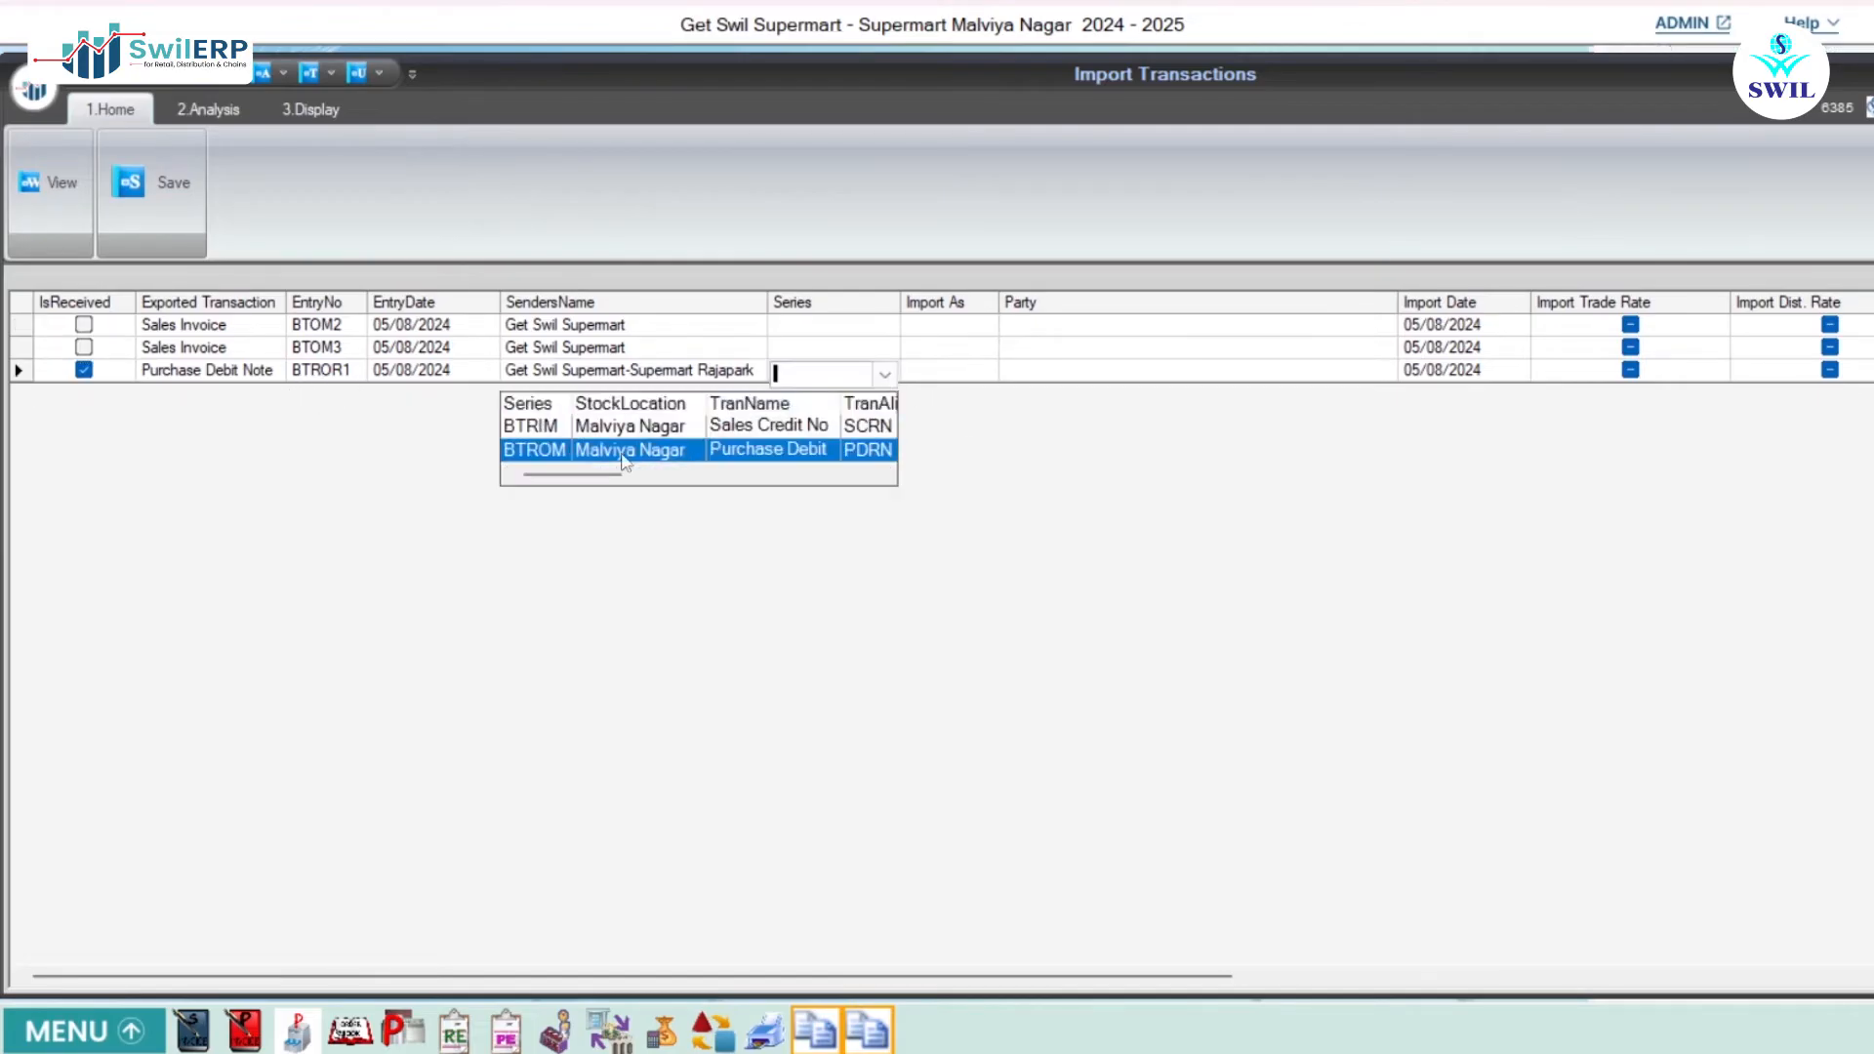
{"action": "left_click", "coordinate": [569, 430]}
{"action": "scroll", "coordinate": [1107, 468], "scroll_direction": "down", "scroll_amount": 2}
{"action": "left_click", "coordinate": [1108, 489]}
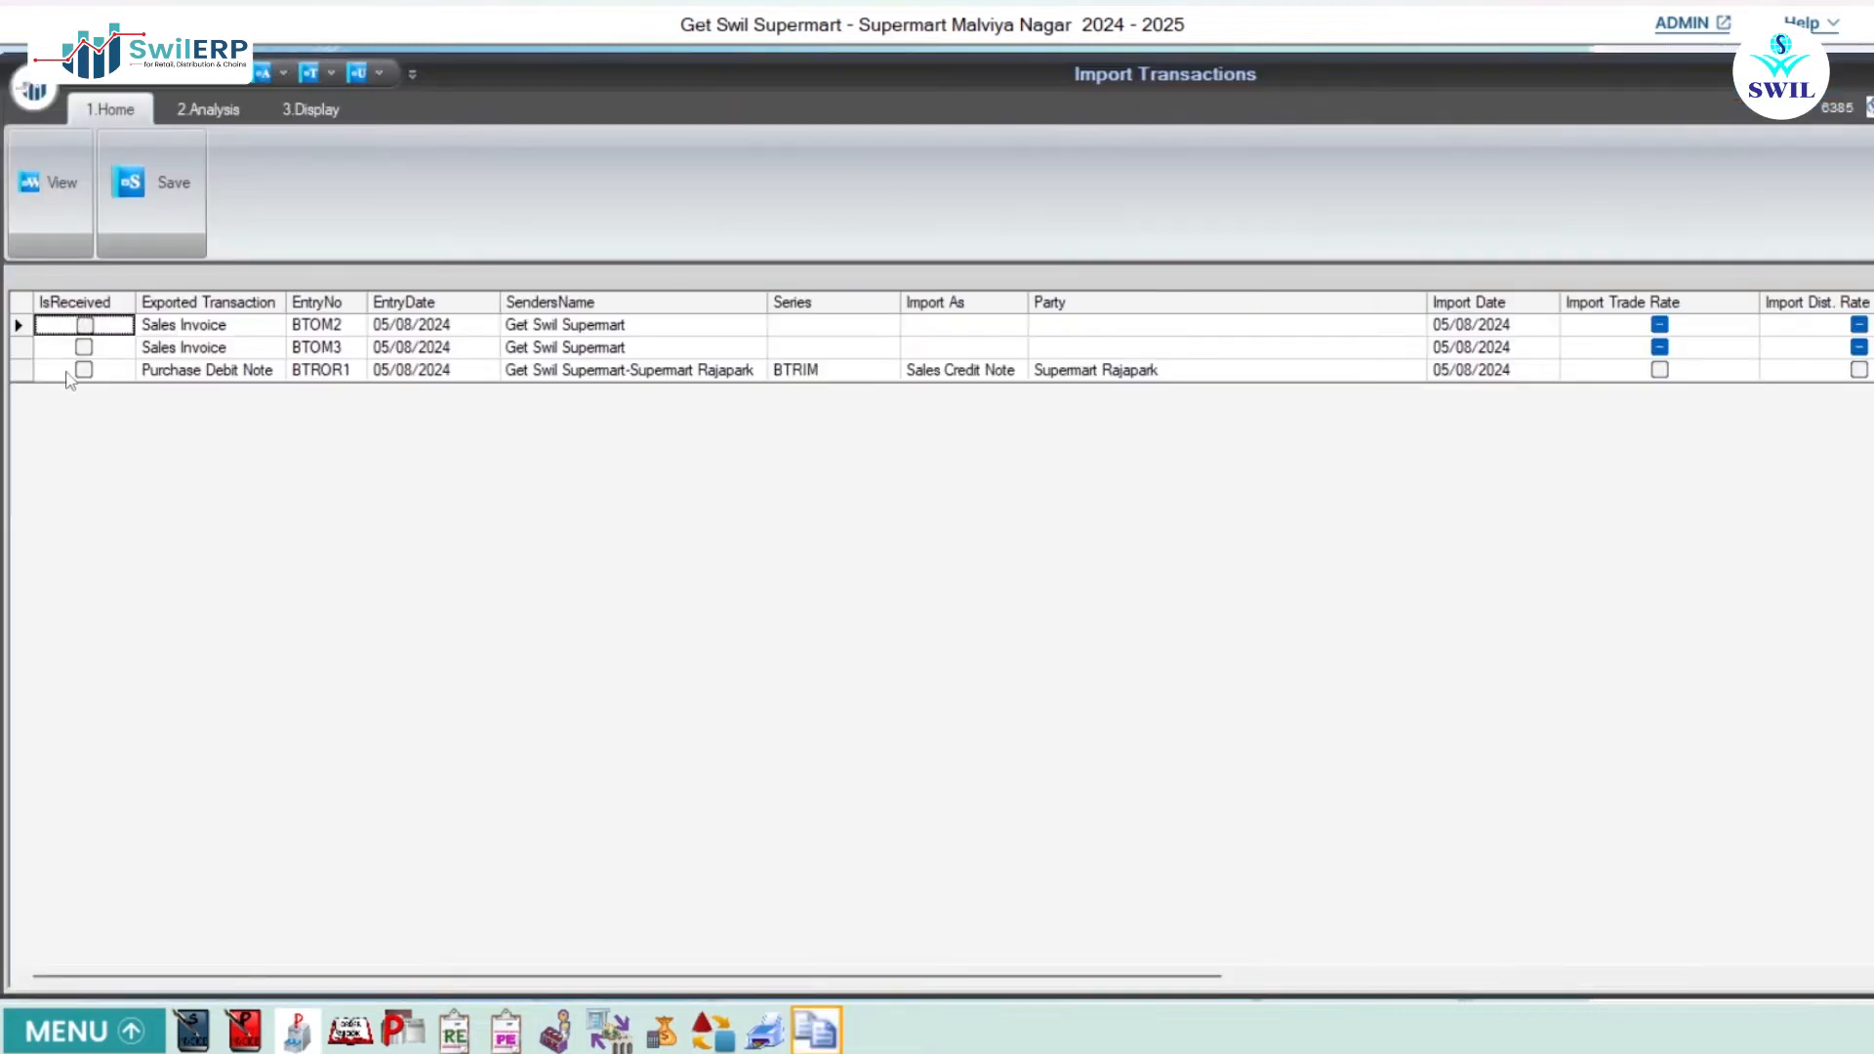
- Mark BTROR1 as received, save the import and close the Import Transactions list
{"action": "left_click", "coordinate": [84, 370]}
{"action": "left_click", "coordinate": [151, 182]}
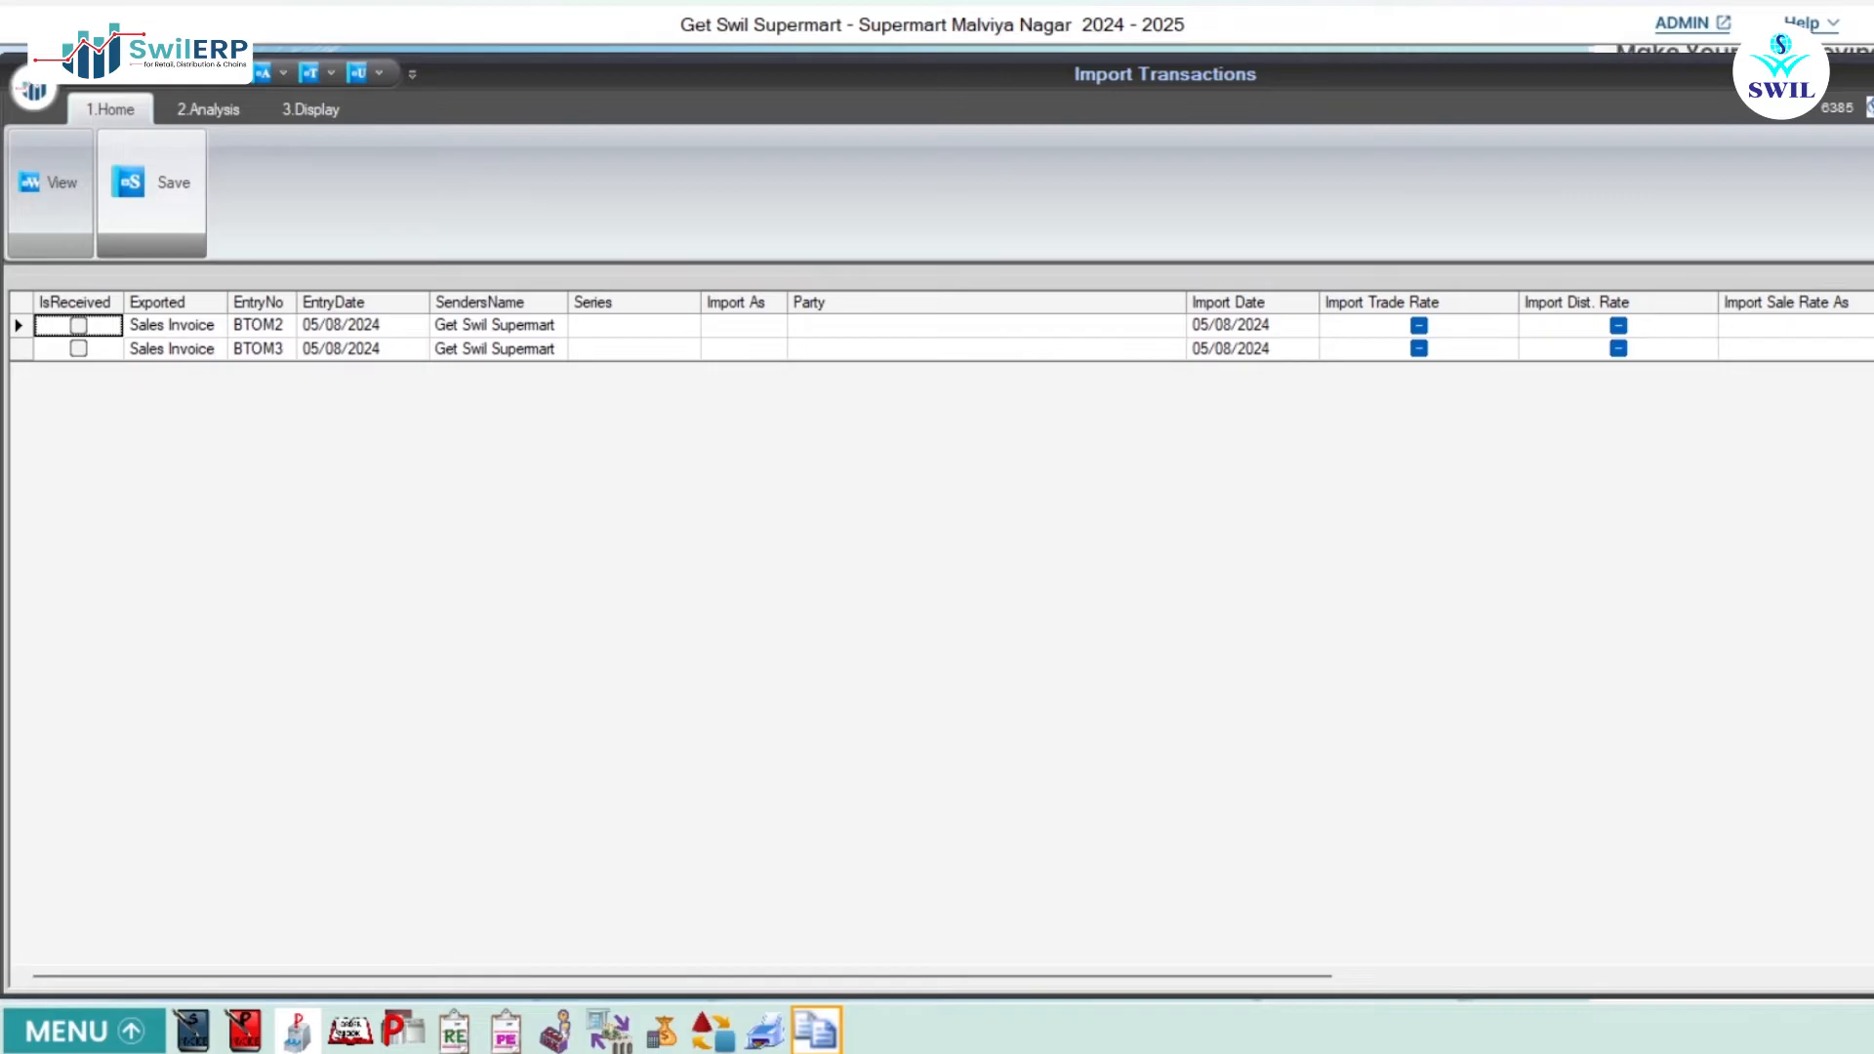
{"action": "left_click", "coordinate": [1858, 61]}
- Open Branch Transfer (Return)(In) and bring up the previous entry to check the imported return
{"action": "left_click", "coordinate": [83, 1031]}
{"action": "left_click", "coordinate": [63, 348]}
{"action": "left_click", "coordinate": [65, 349]}
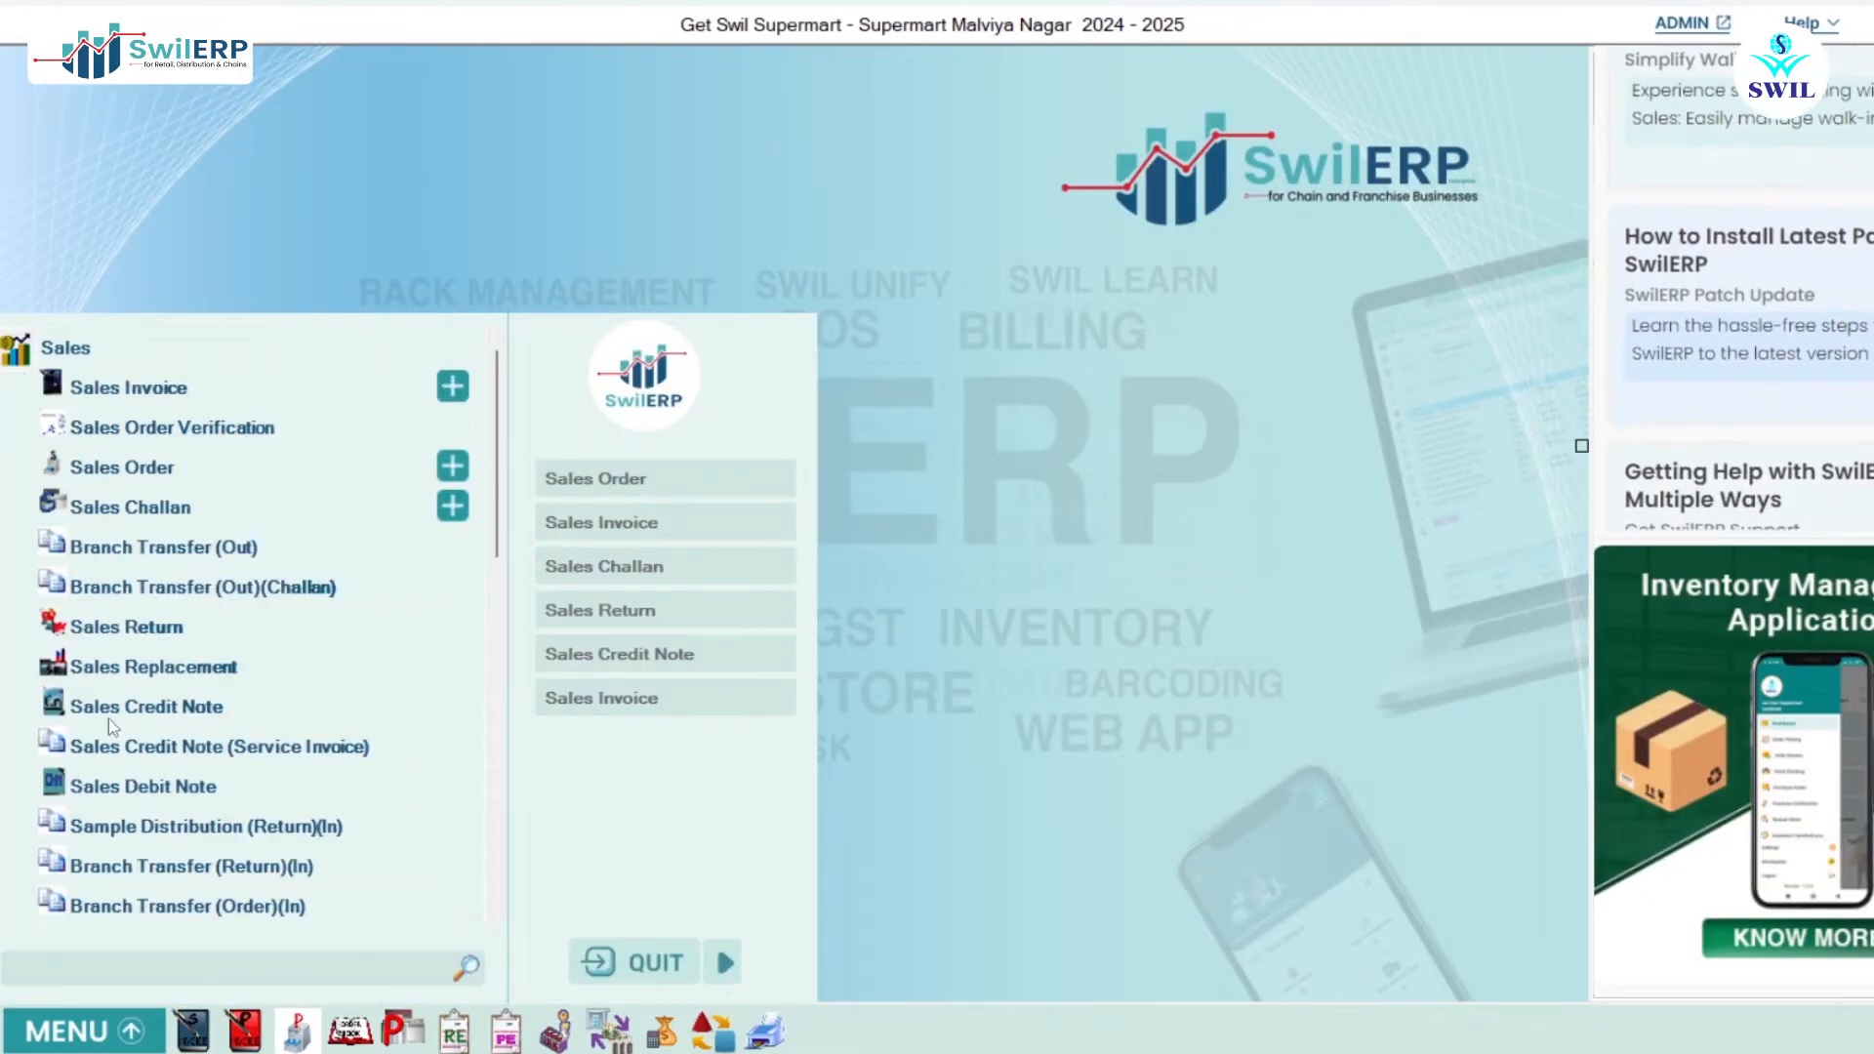
{"action": "left_click", "coordinate": [191, 866]}
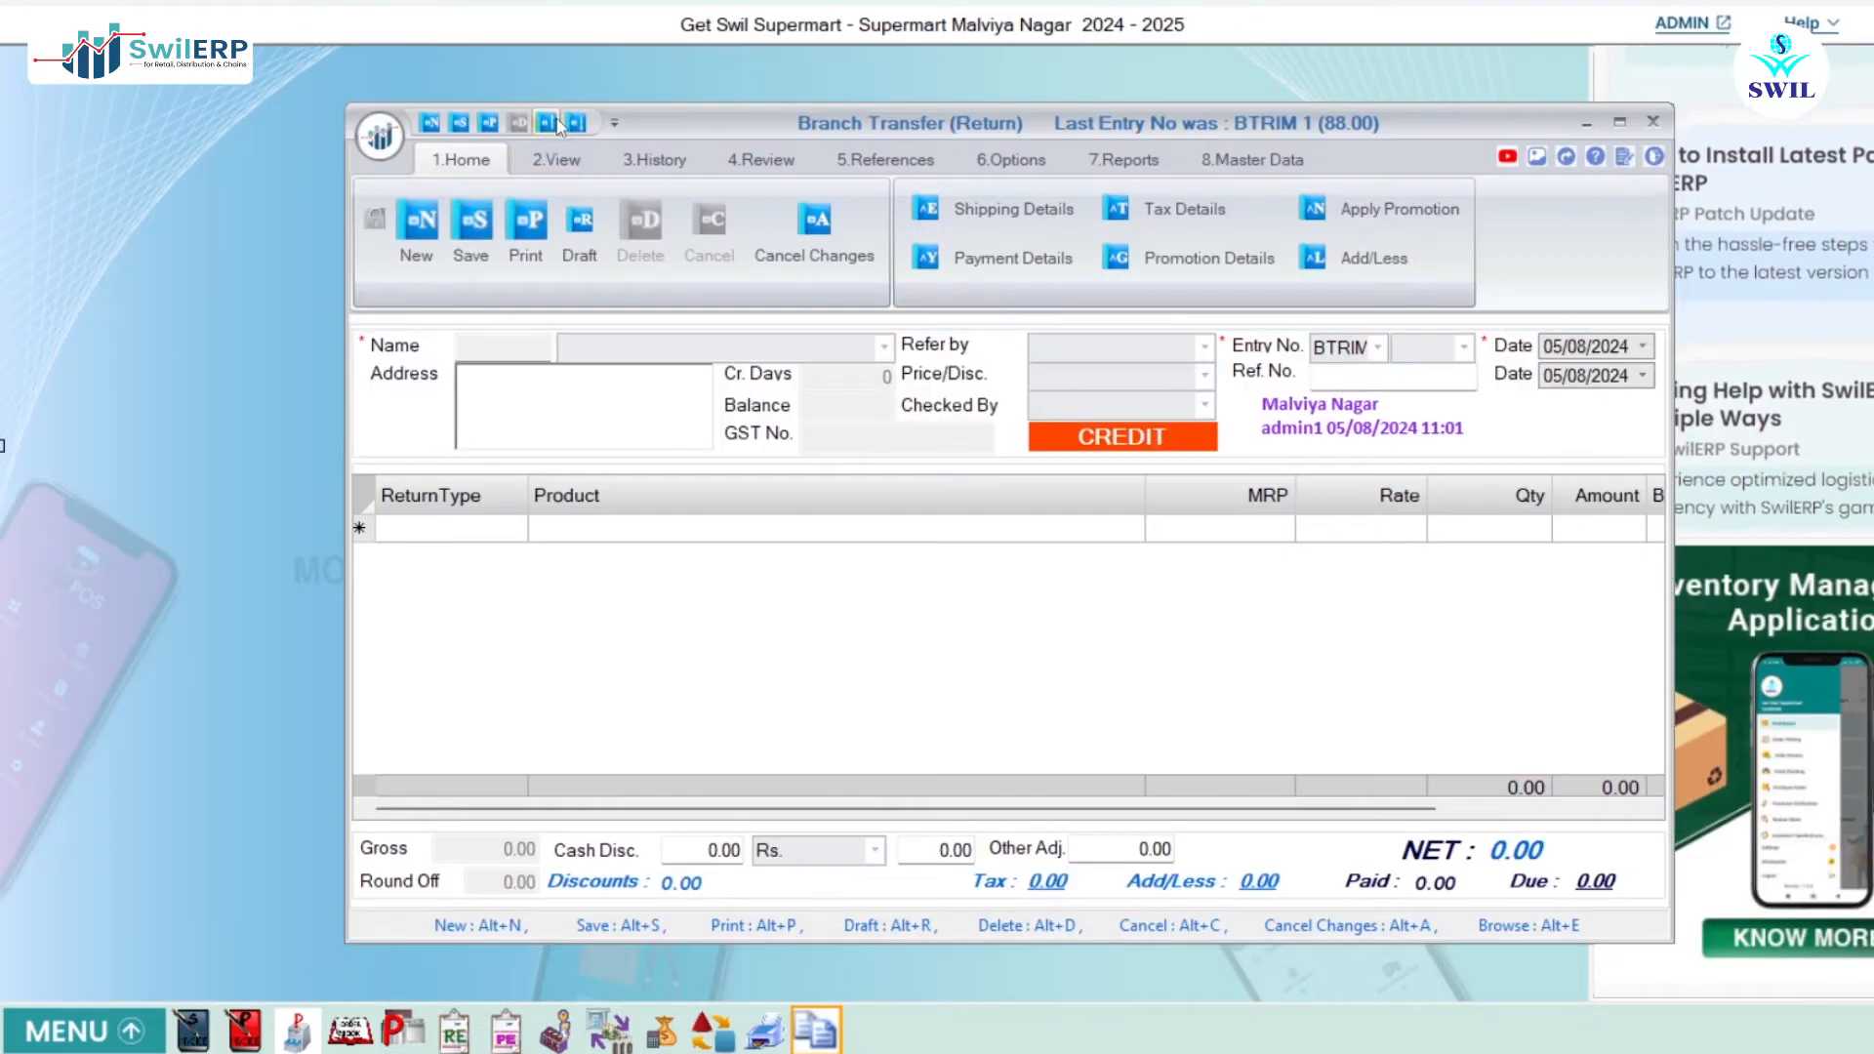
{"action": "left_click", "coordinate": [547, 122]}
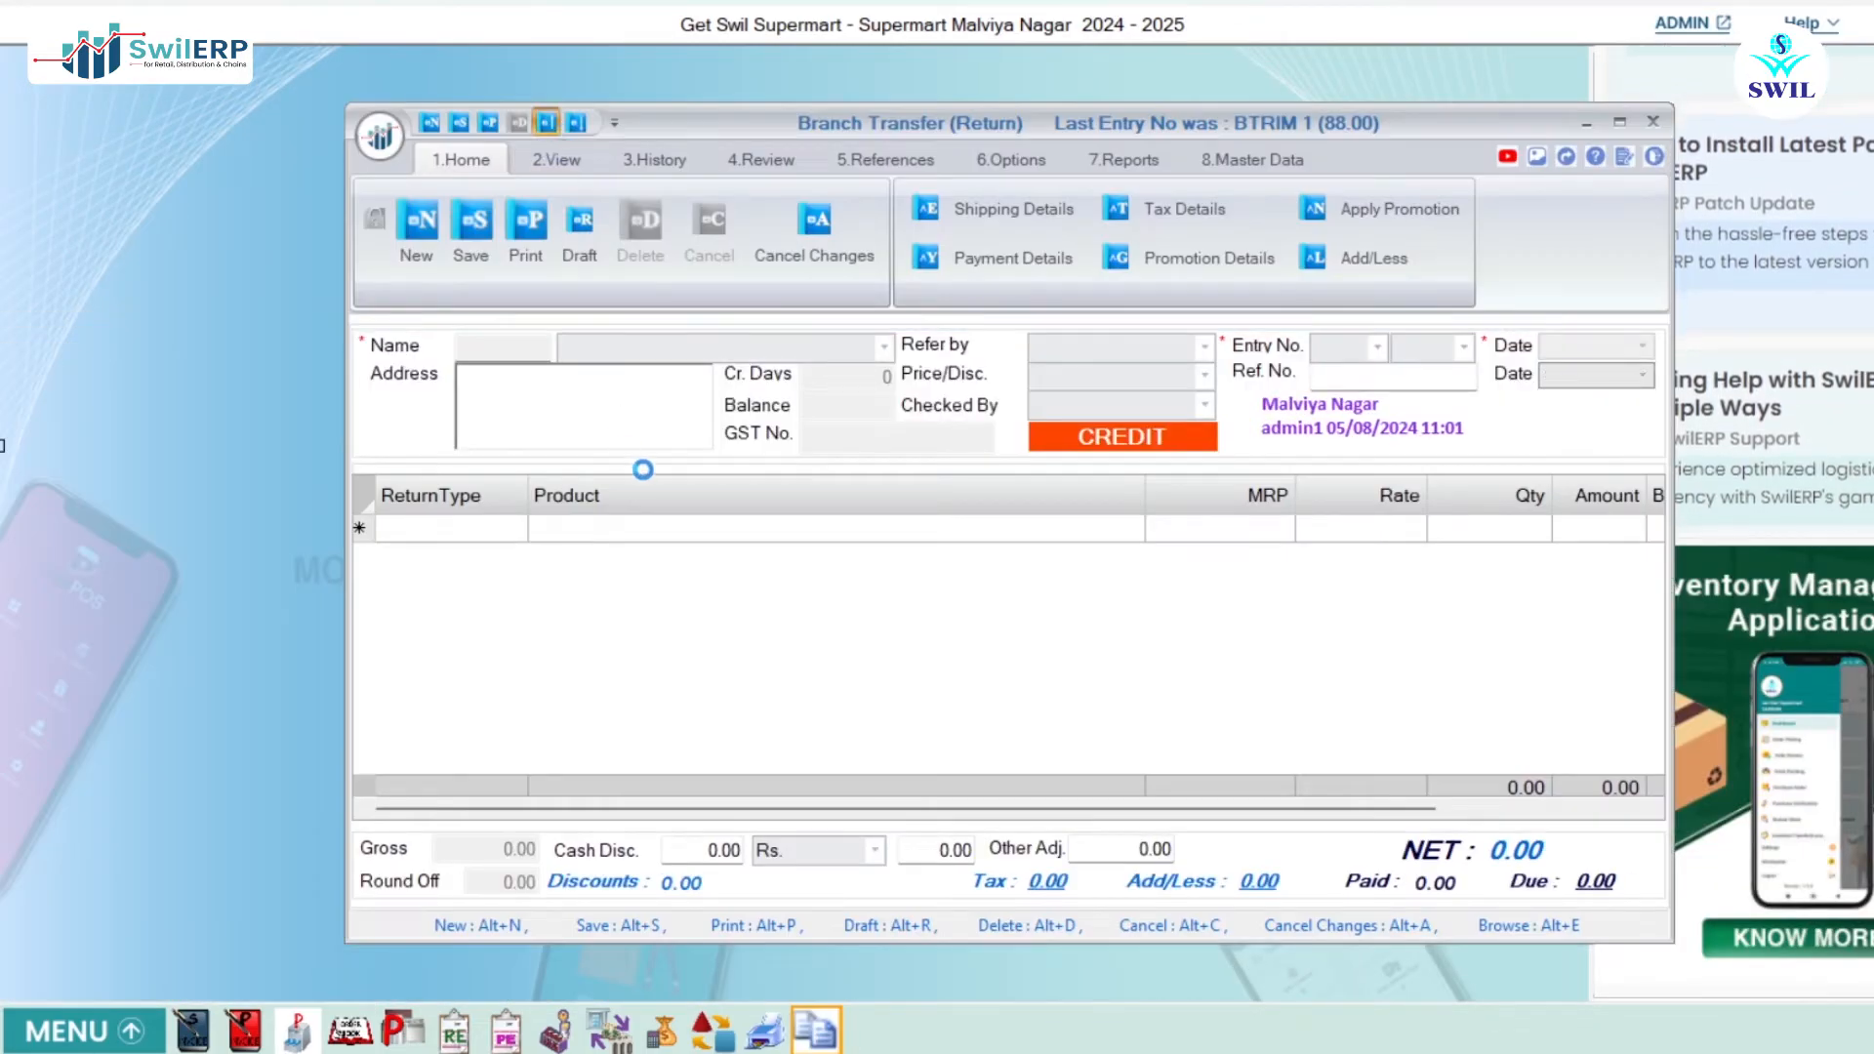
- Check the reference number and product line of the imported branch return entry
{"action": "double_click", "coordinate": [1391, 376]}
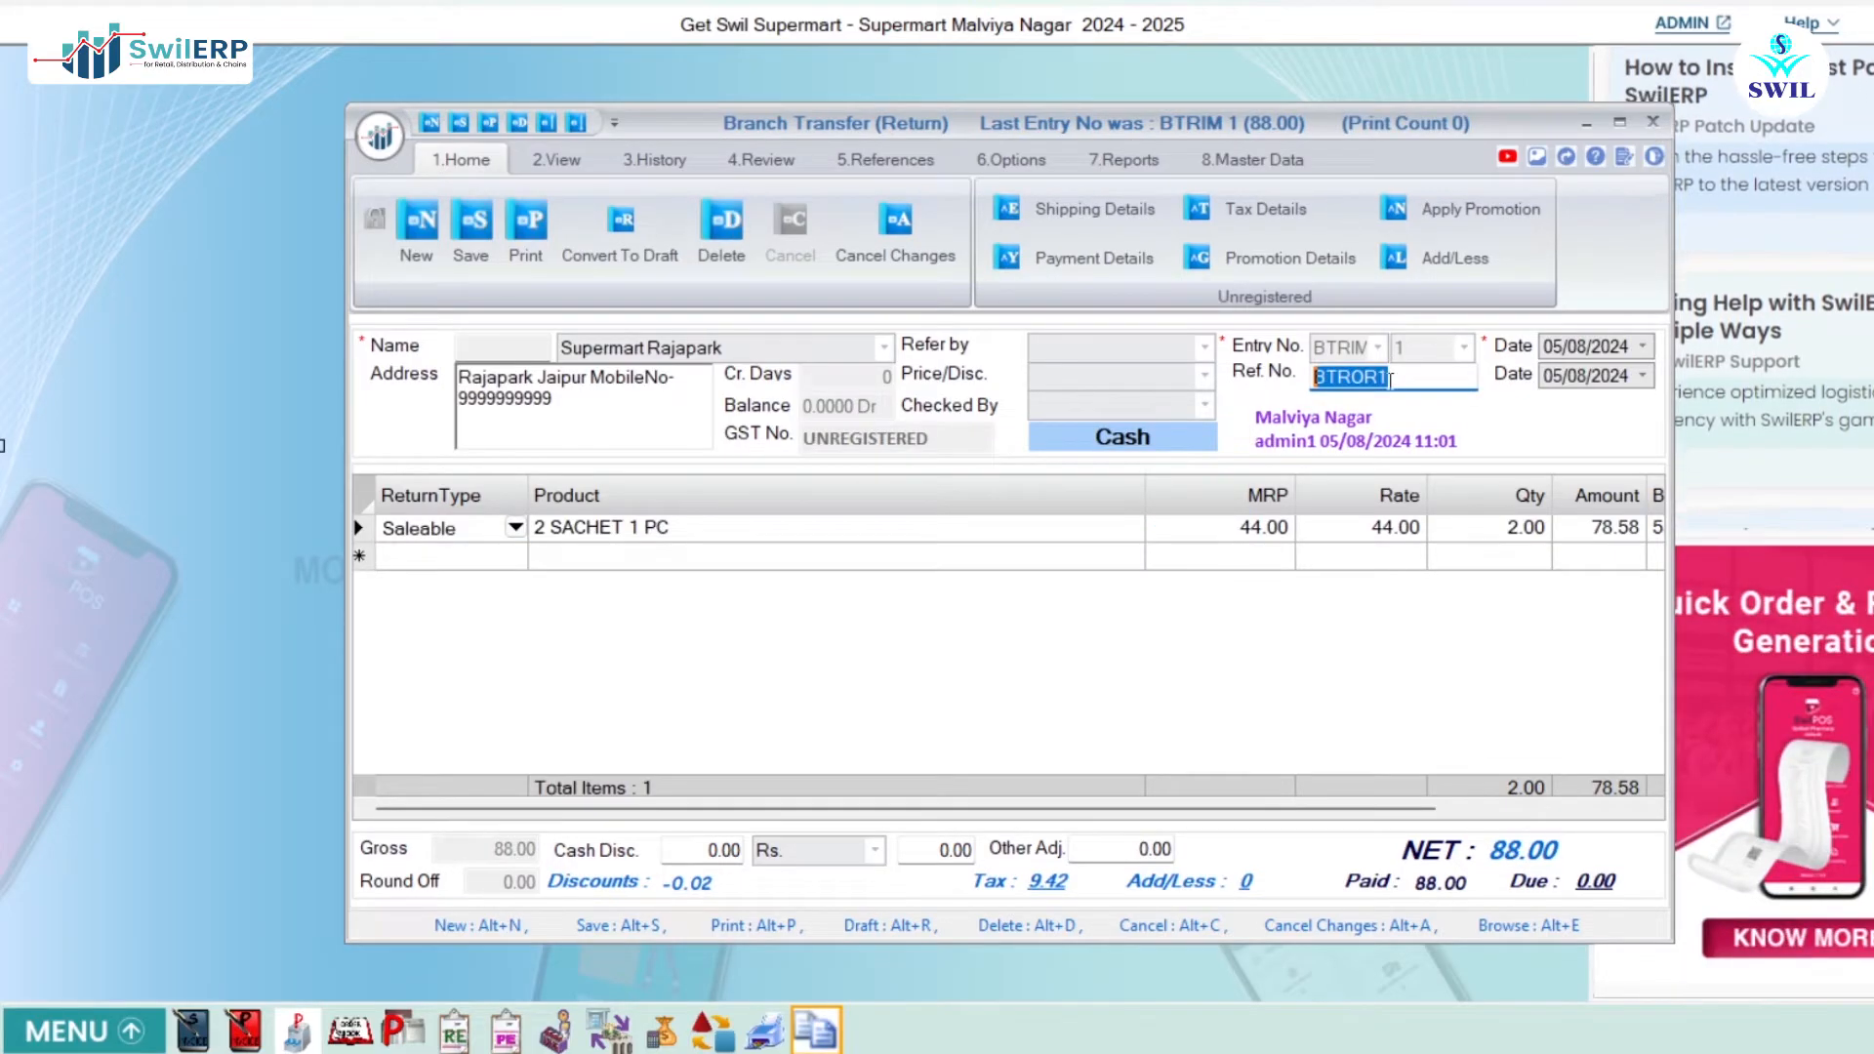
{"action": "left_click", "coordinate": [816, 554]}
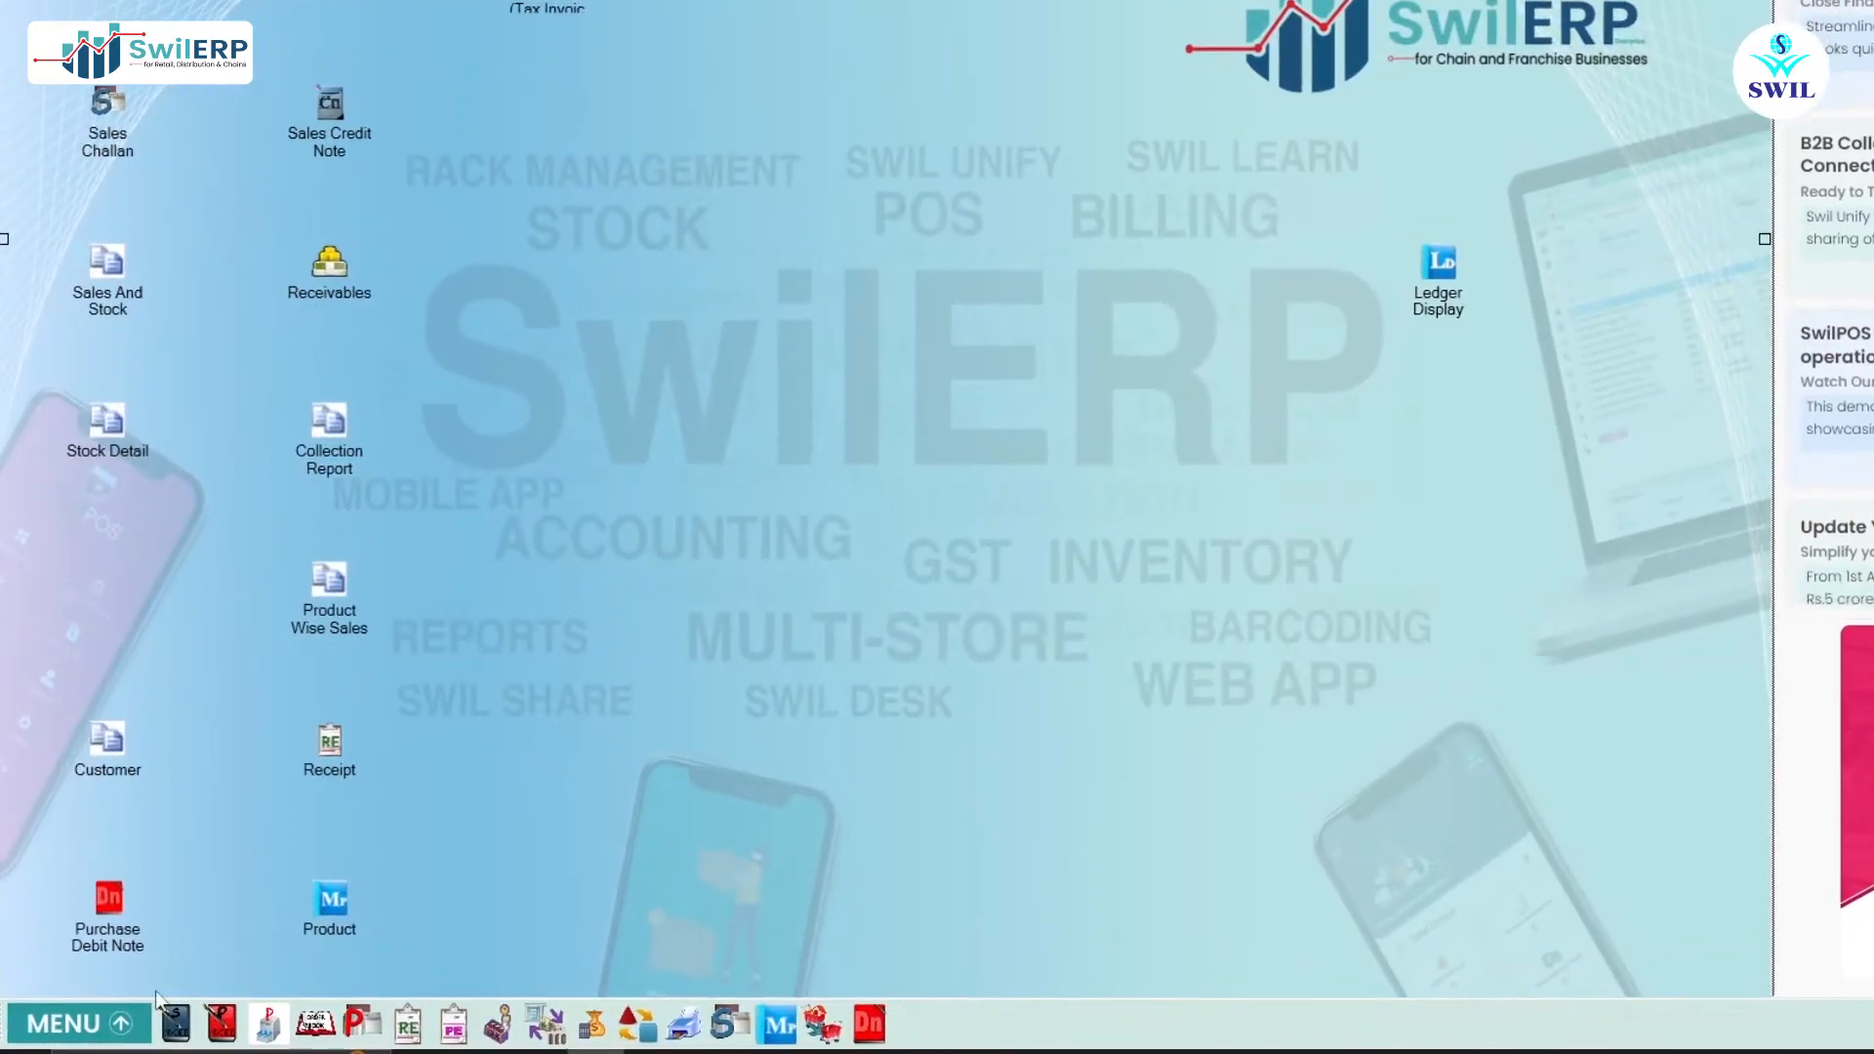
- Open Order Fulfillment from the sales transactions and list the entries of the last month
{"action": "left_click", "coordinate": [75, 1032]}
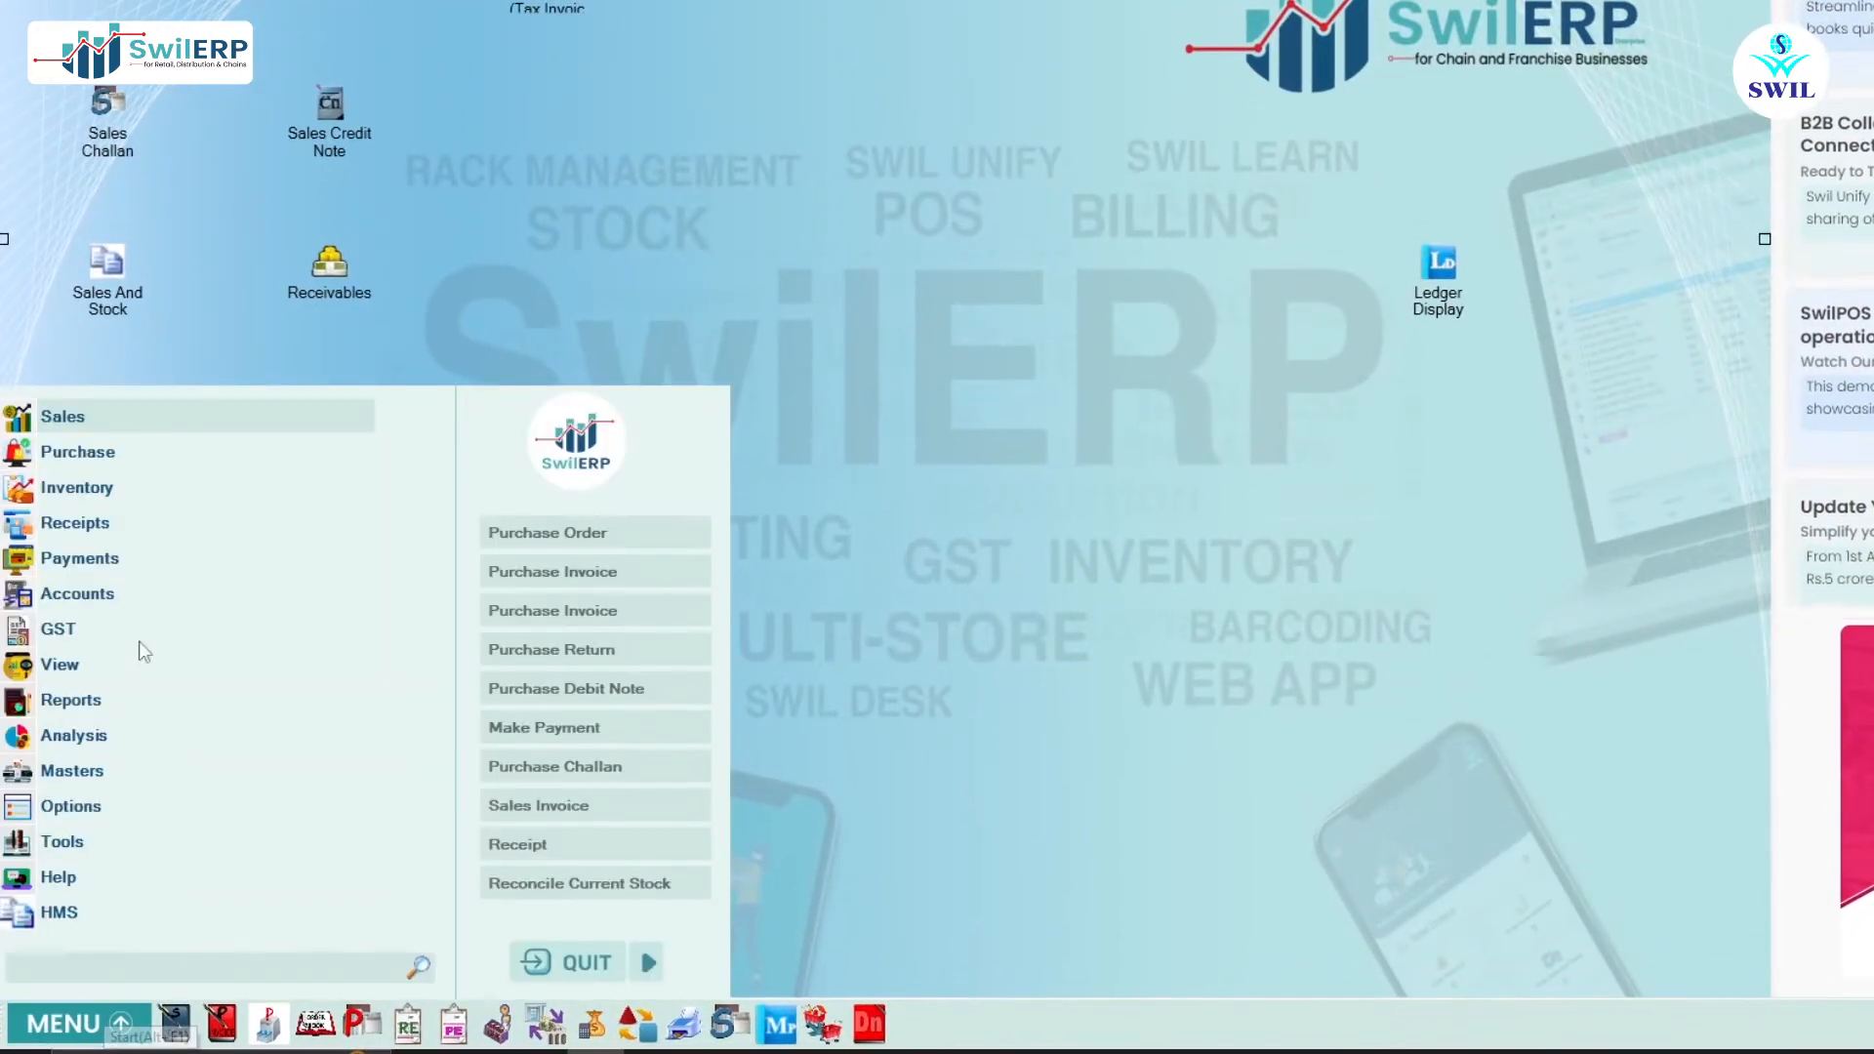
{"action": "left_click", "coordinate": [126, 418]}
{"action": "scroll", "coordinate": [149, 631], "scroll_direction": "down", "scroll_amount": 3}
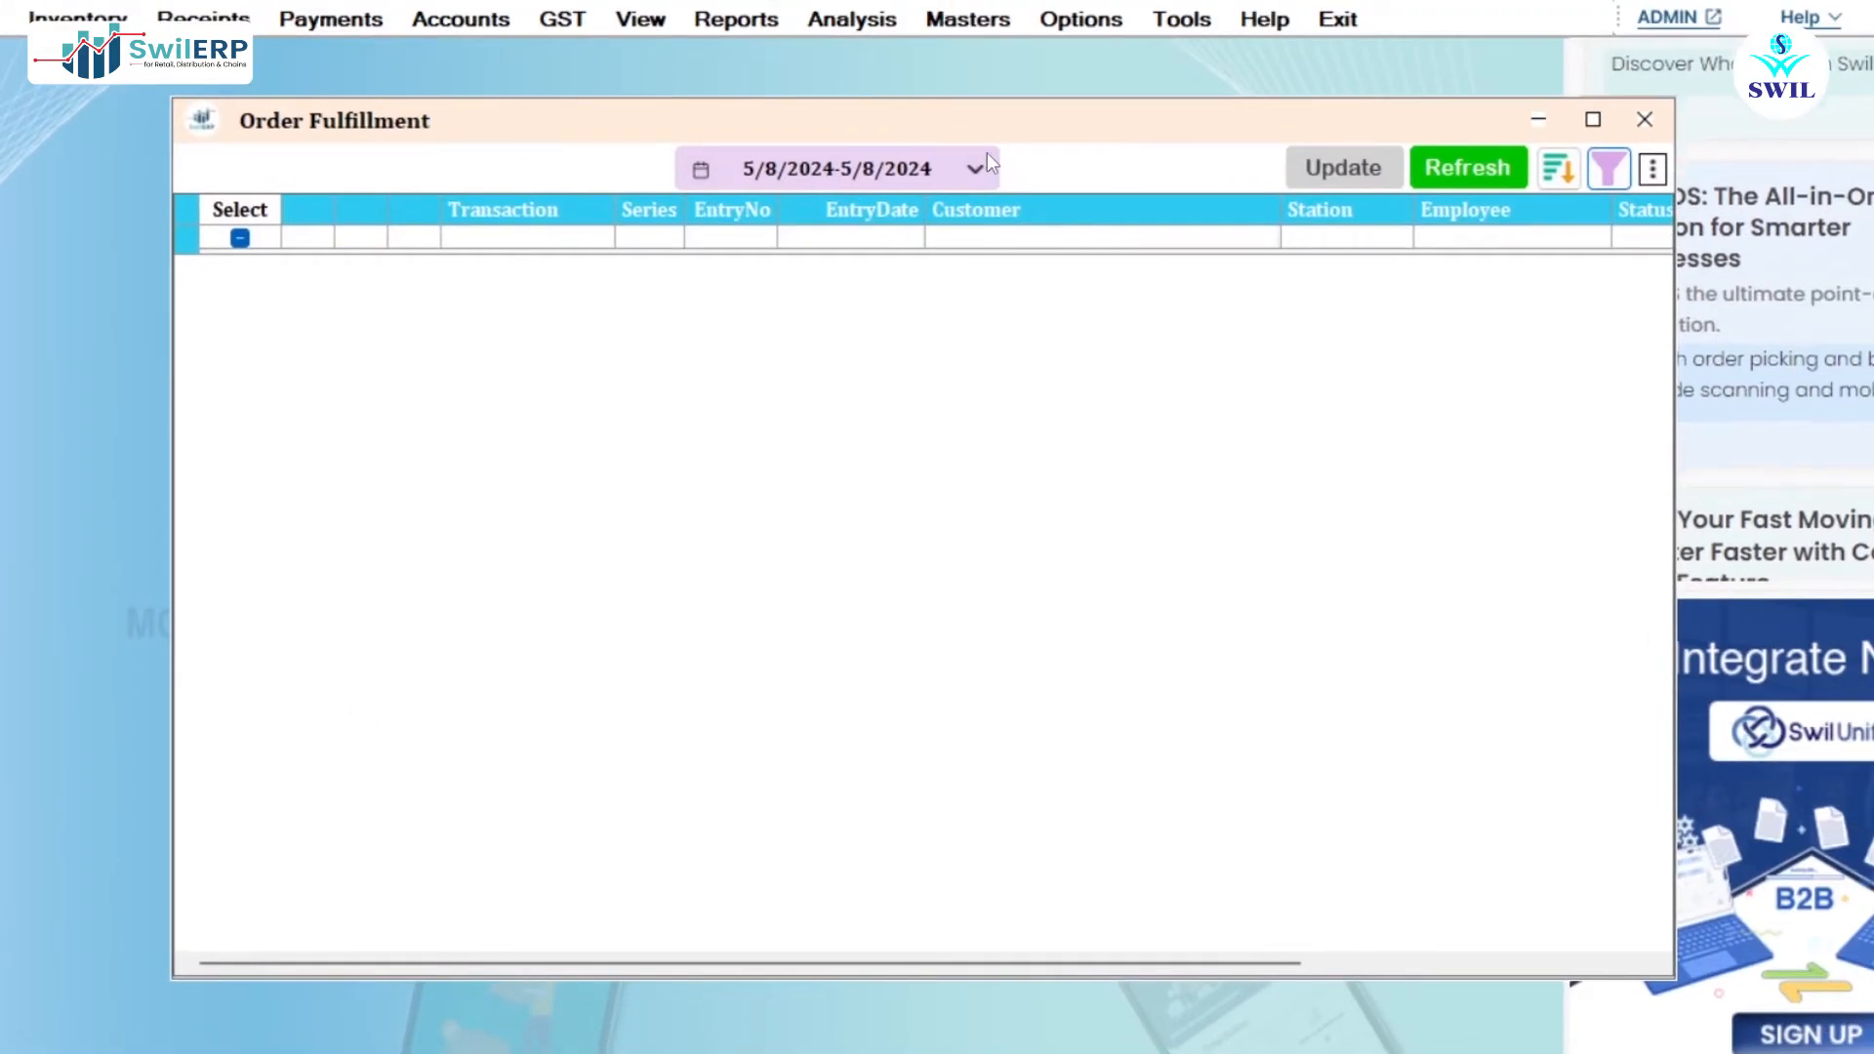
{"action": "left_click", "coordinate": [1114, 65]}
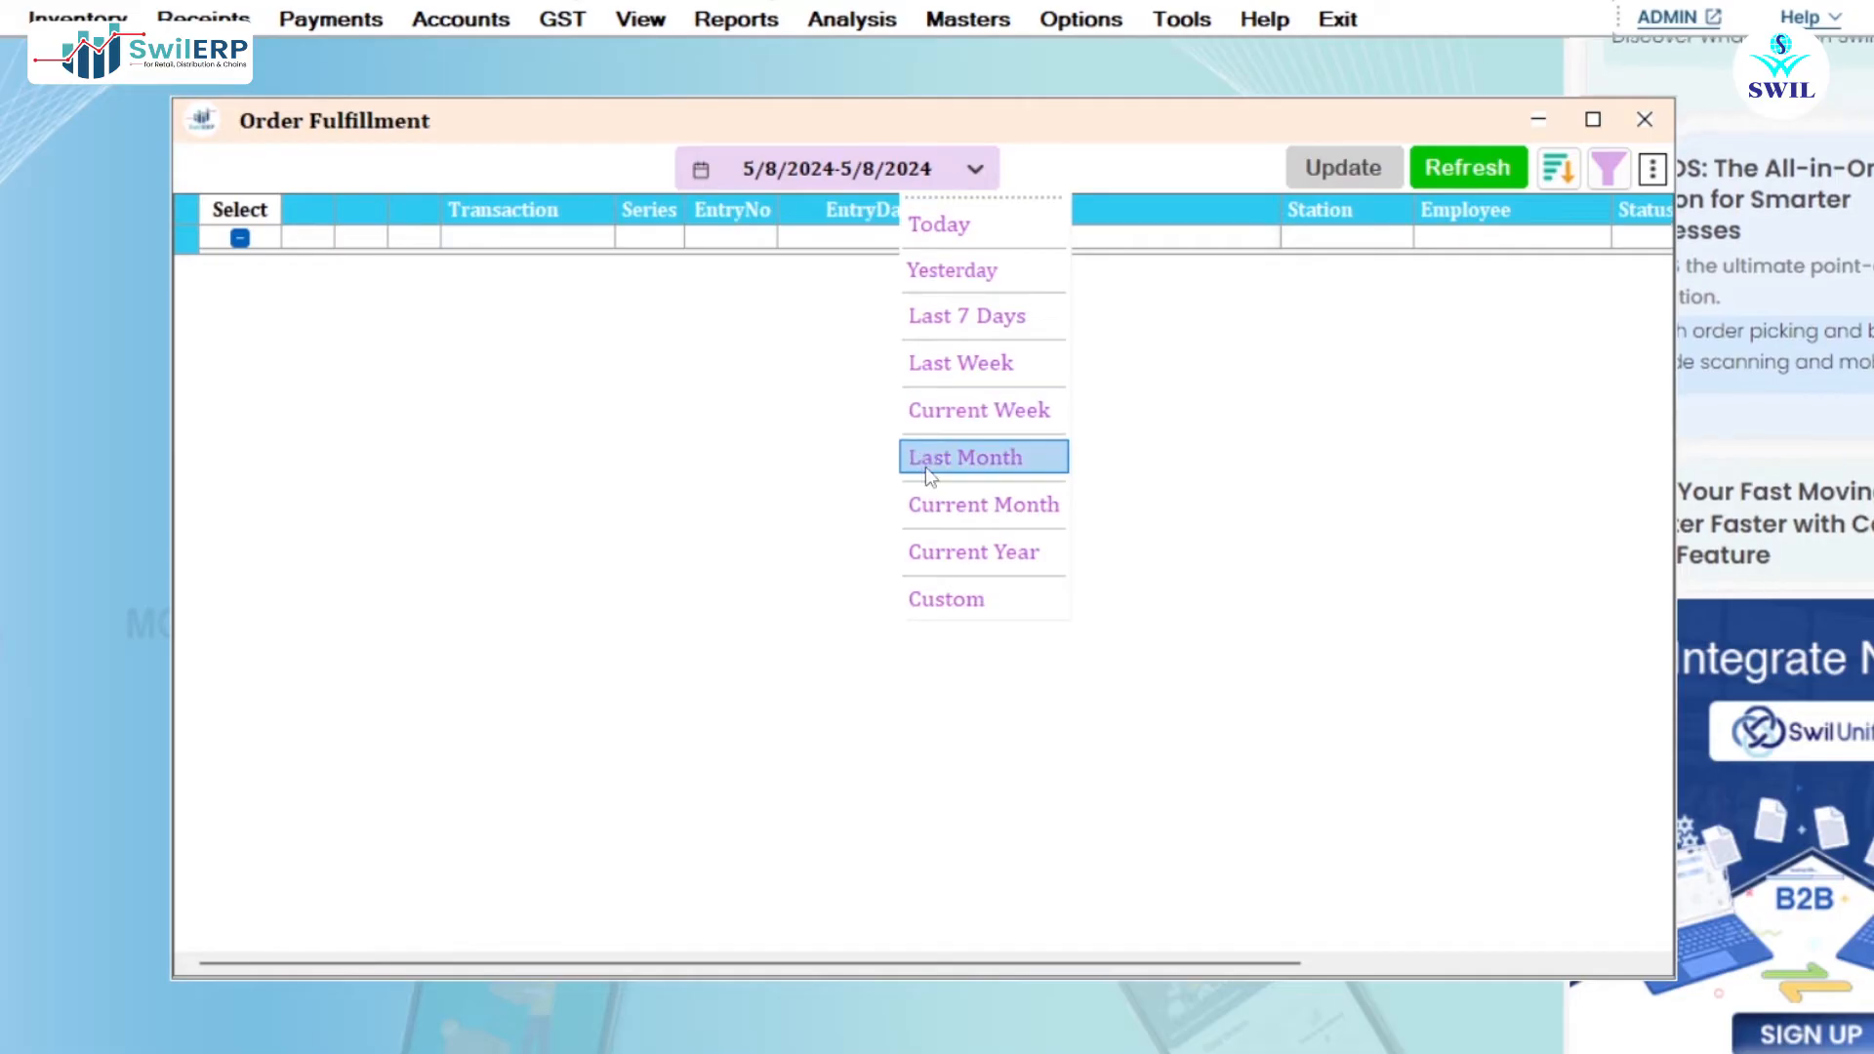
{"action": "left_click", "coordinate": [979, 473]}
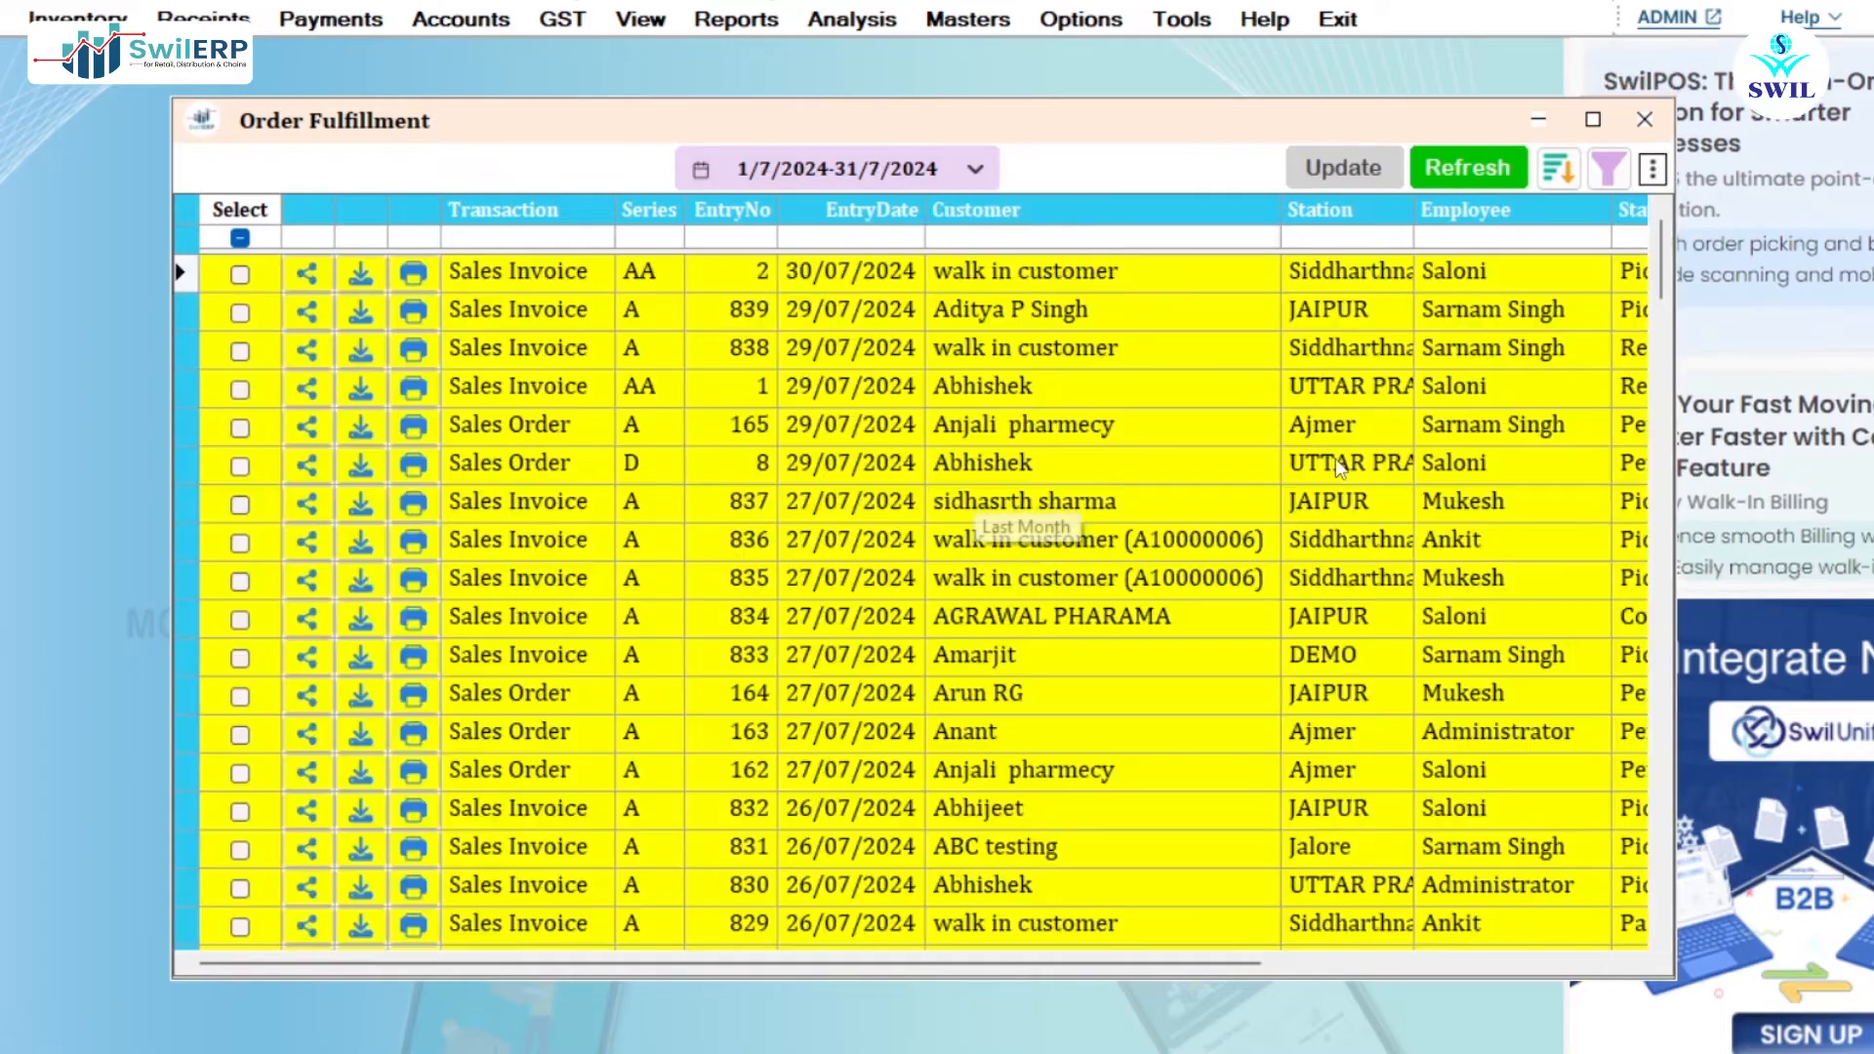
- Look through the listed orders and filter them to the Picking status
{"action": "left_click_drag", "start_coordinate": [943, 968], "coordinate": [1396, 976]}
{"action": "scroll", "coordinate": [930, 638], "scroll_direction": "down", "scroll_amount": 10}
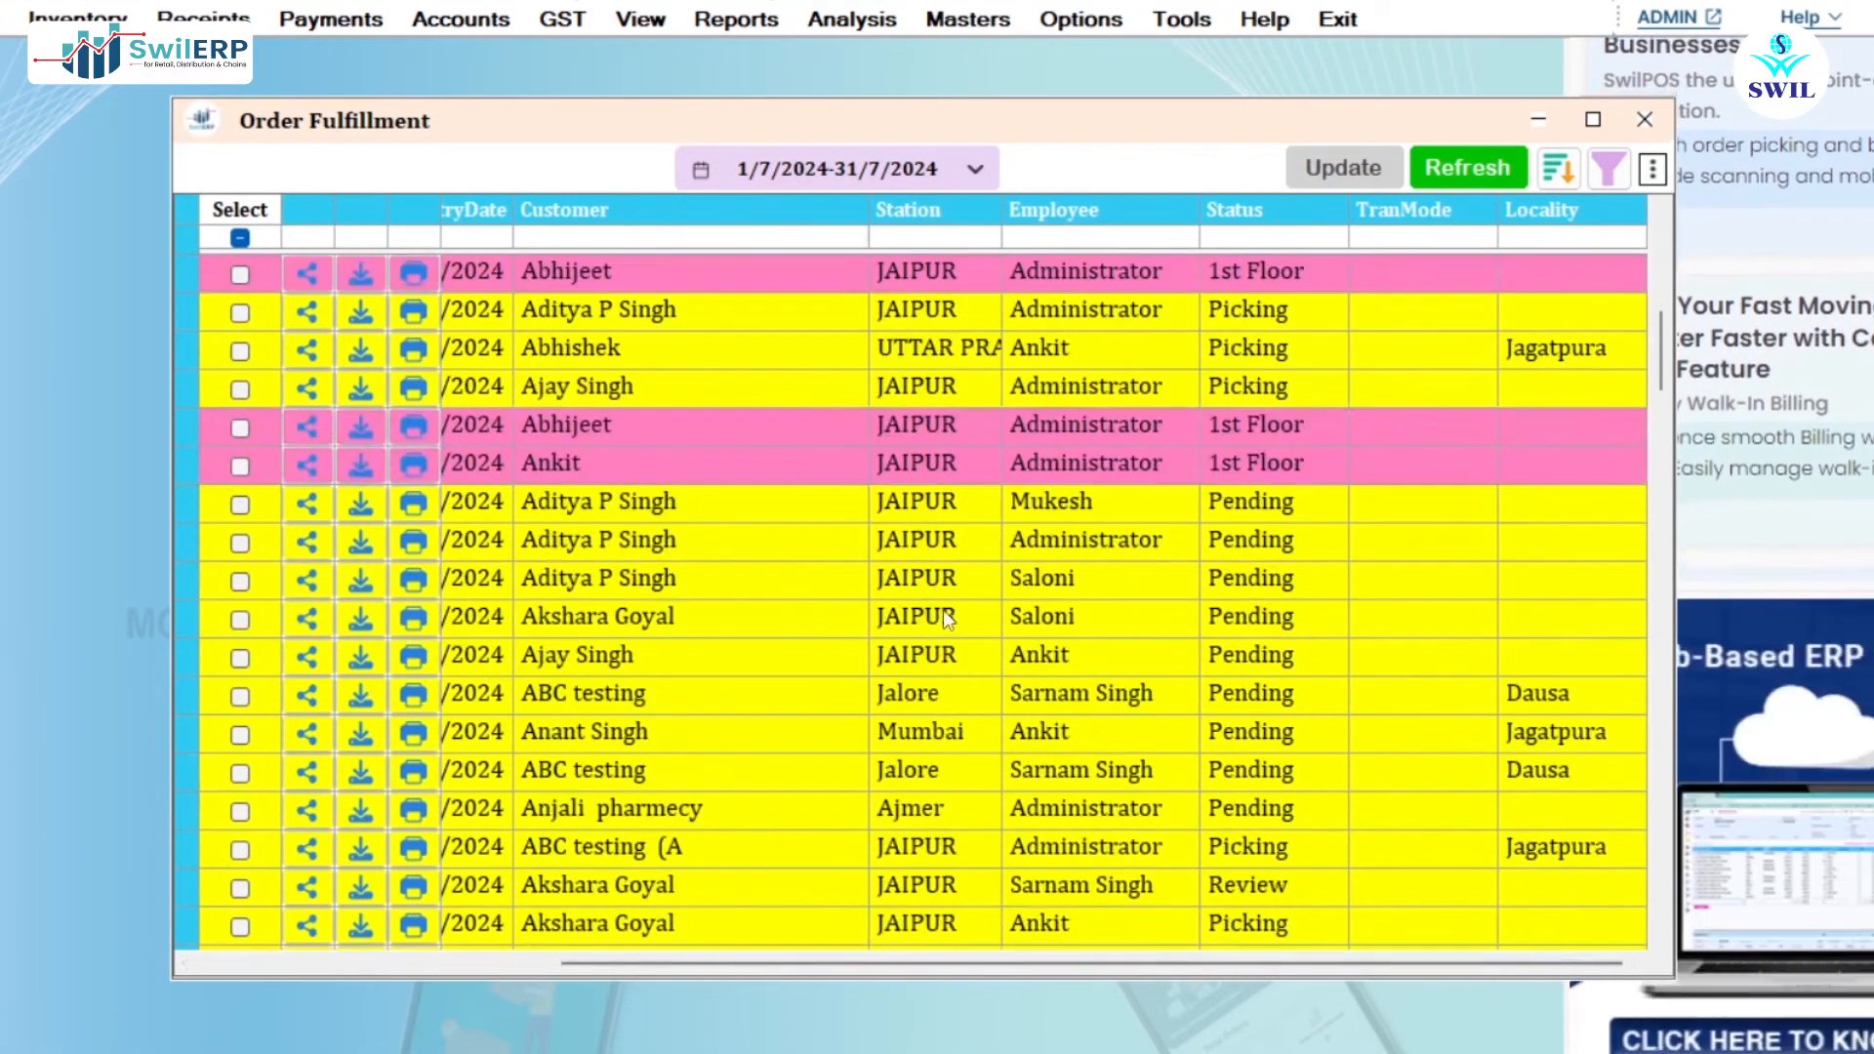
{"action": "scroll", "coordinate": [931, 639], "scroll_direction": "up", "scroll_amount": 10}
{"action": "left_click", "coordinate": [1605, 168]}
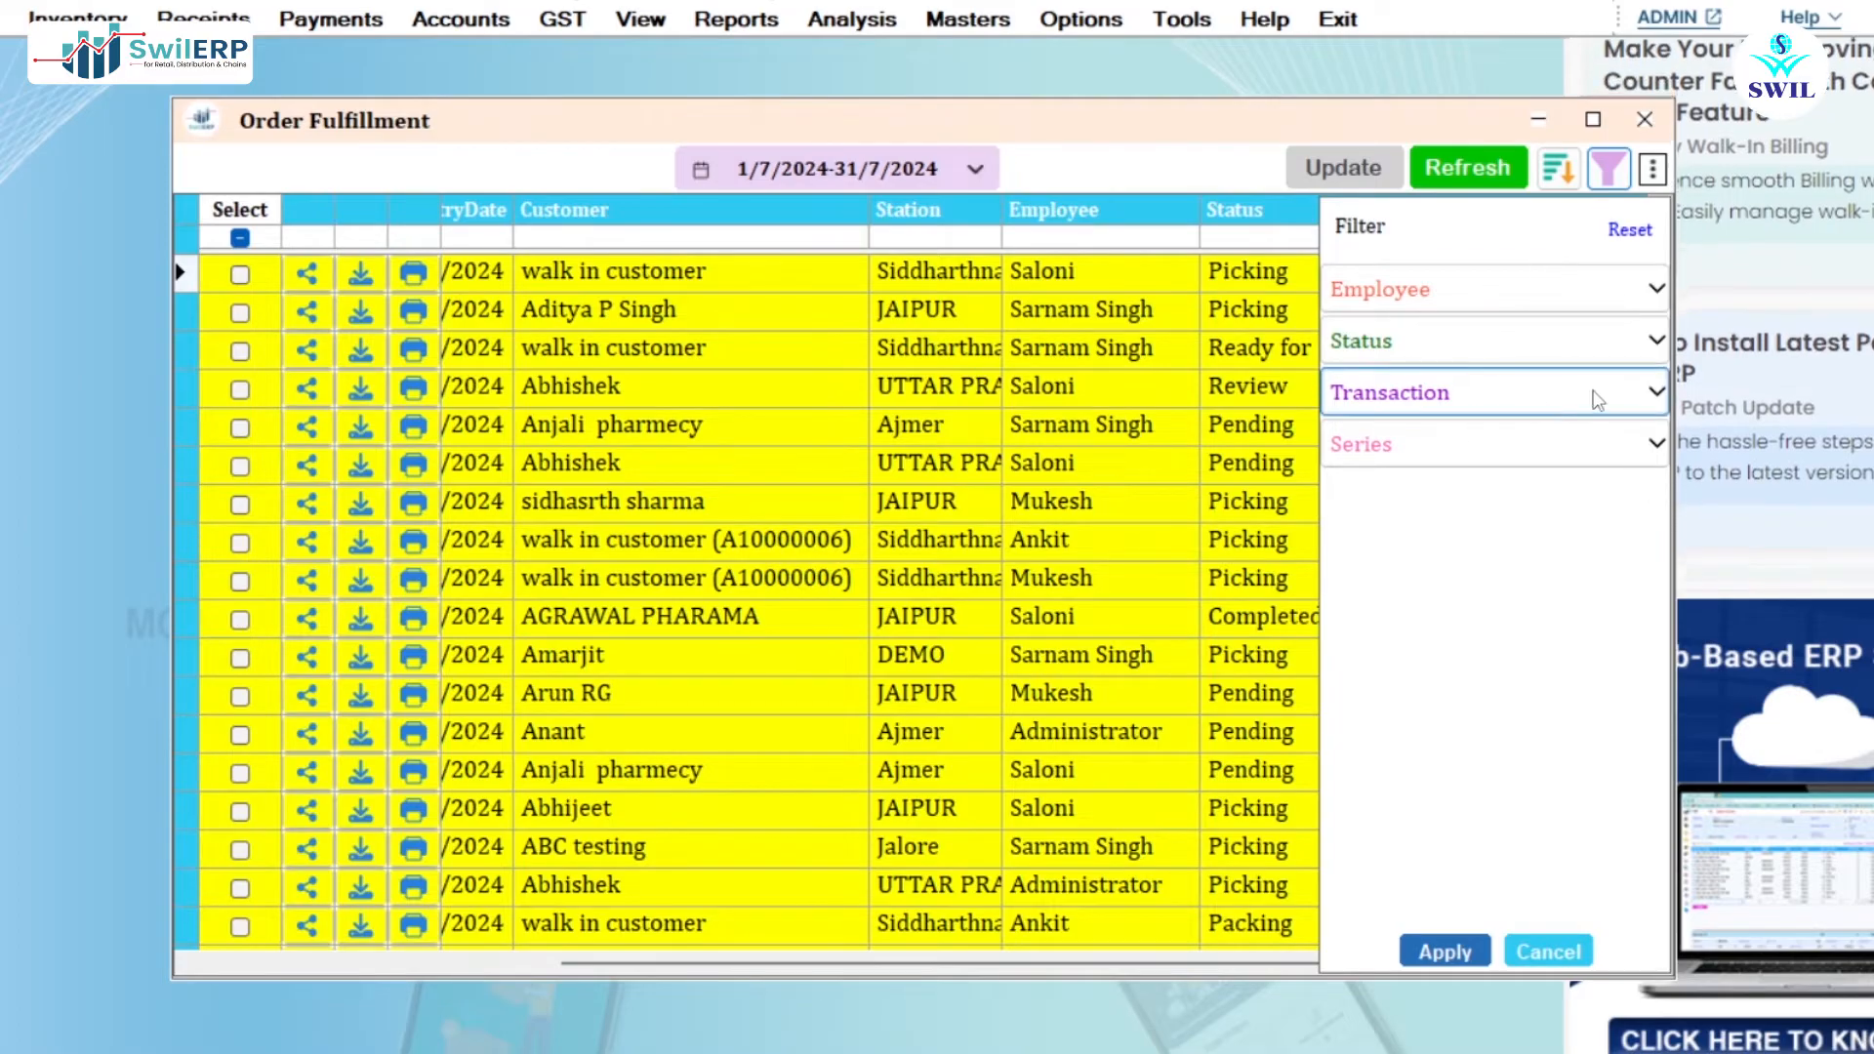
{"action": "left_click", "coordinate": [1434, 342]}
{"action": "left_click", "coordinate": [1347, 414]}
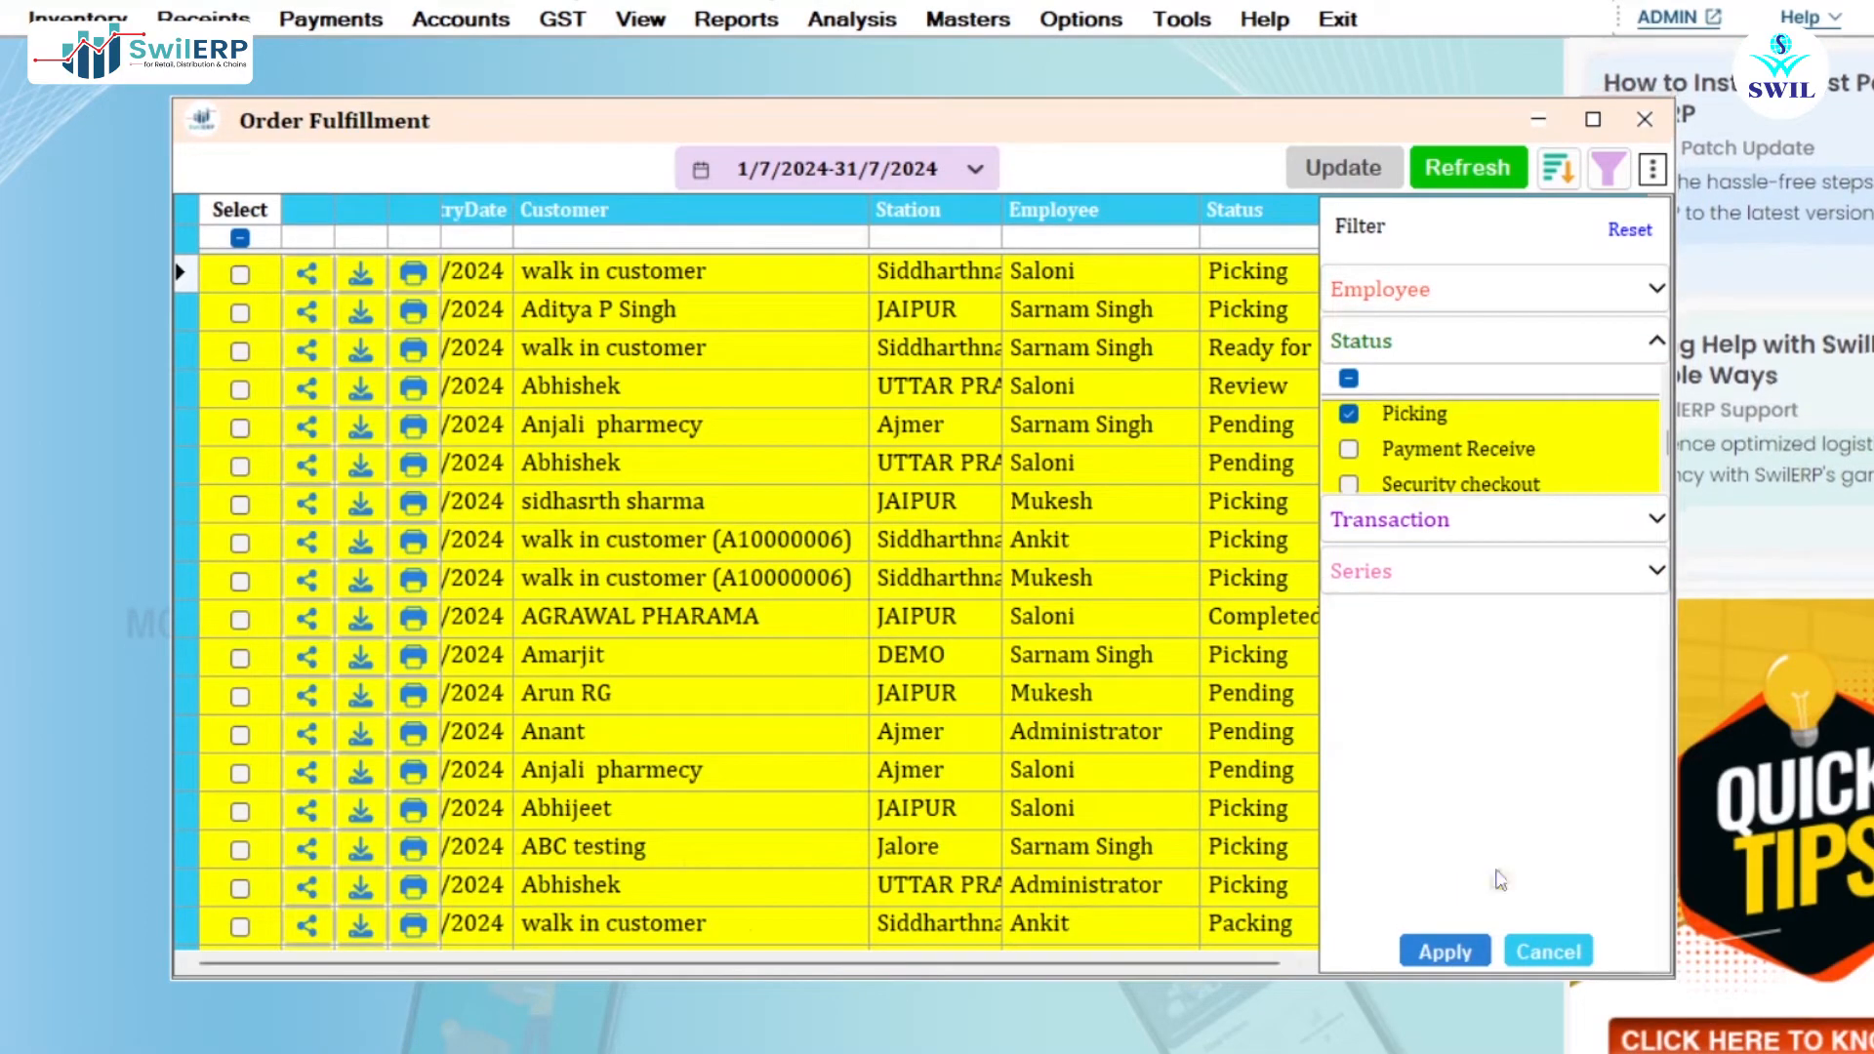
{"action": "left_click", "coordinate": [1444, 952]}
- Examine the status cells of two orders in the list filtered to Picking
{"action": "left_click_drag", "start_coordinate": [874, 966], "coordinate": [1168, 964]}
{"action": "left_click", "coordinate": [1337, 386]}
{"action": "left_click", "coordinate": [1337, 529]}
- Narrow the order filter to a single employee by deselecting Administrator and the other employees, and apply it
{"action": "left_click", "coordinate": [1607, 168]}
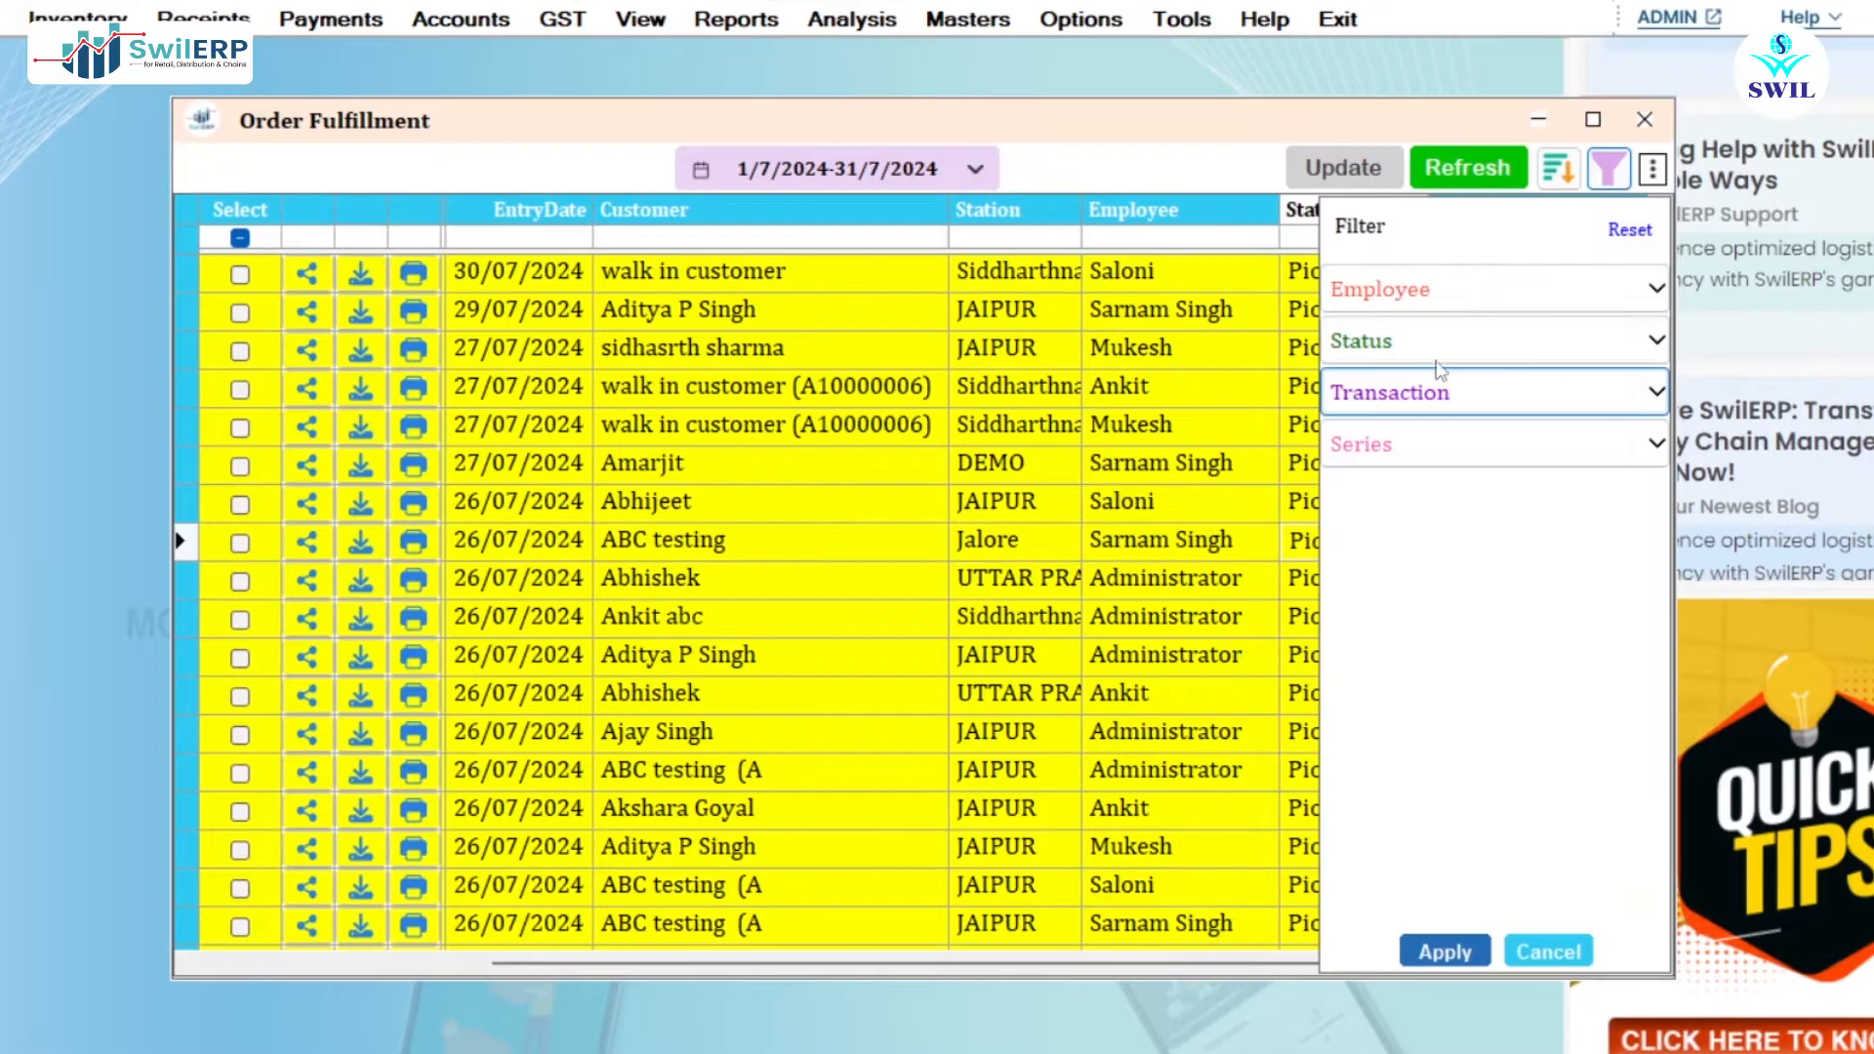
{"action": "left_click", "coordinate": [1555, 293]}
{"action": "left_click", "coordinate": [1348, 364]}
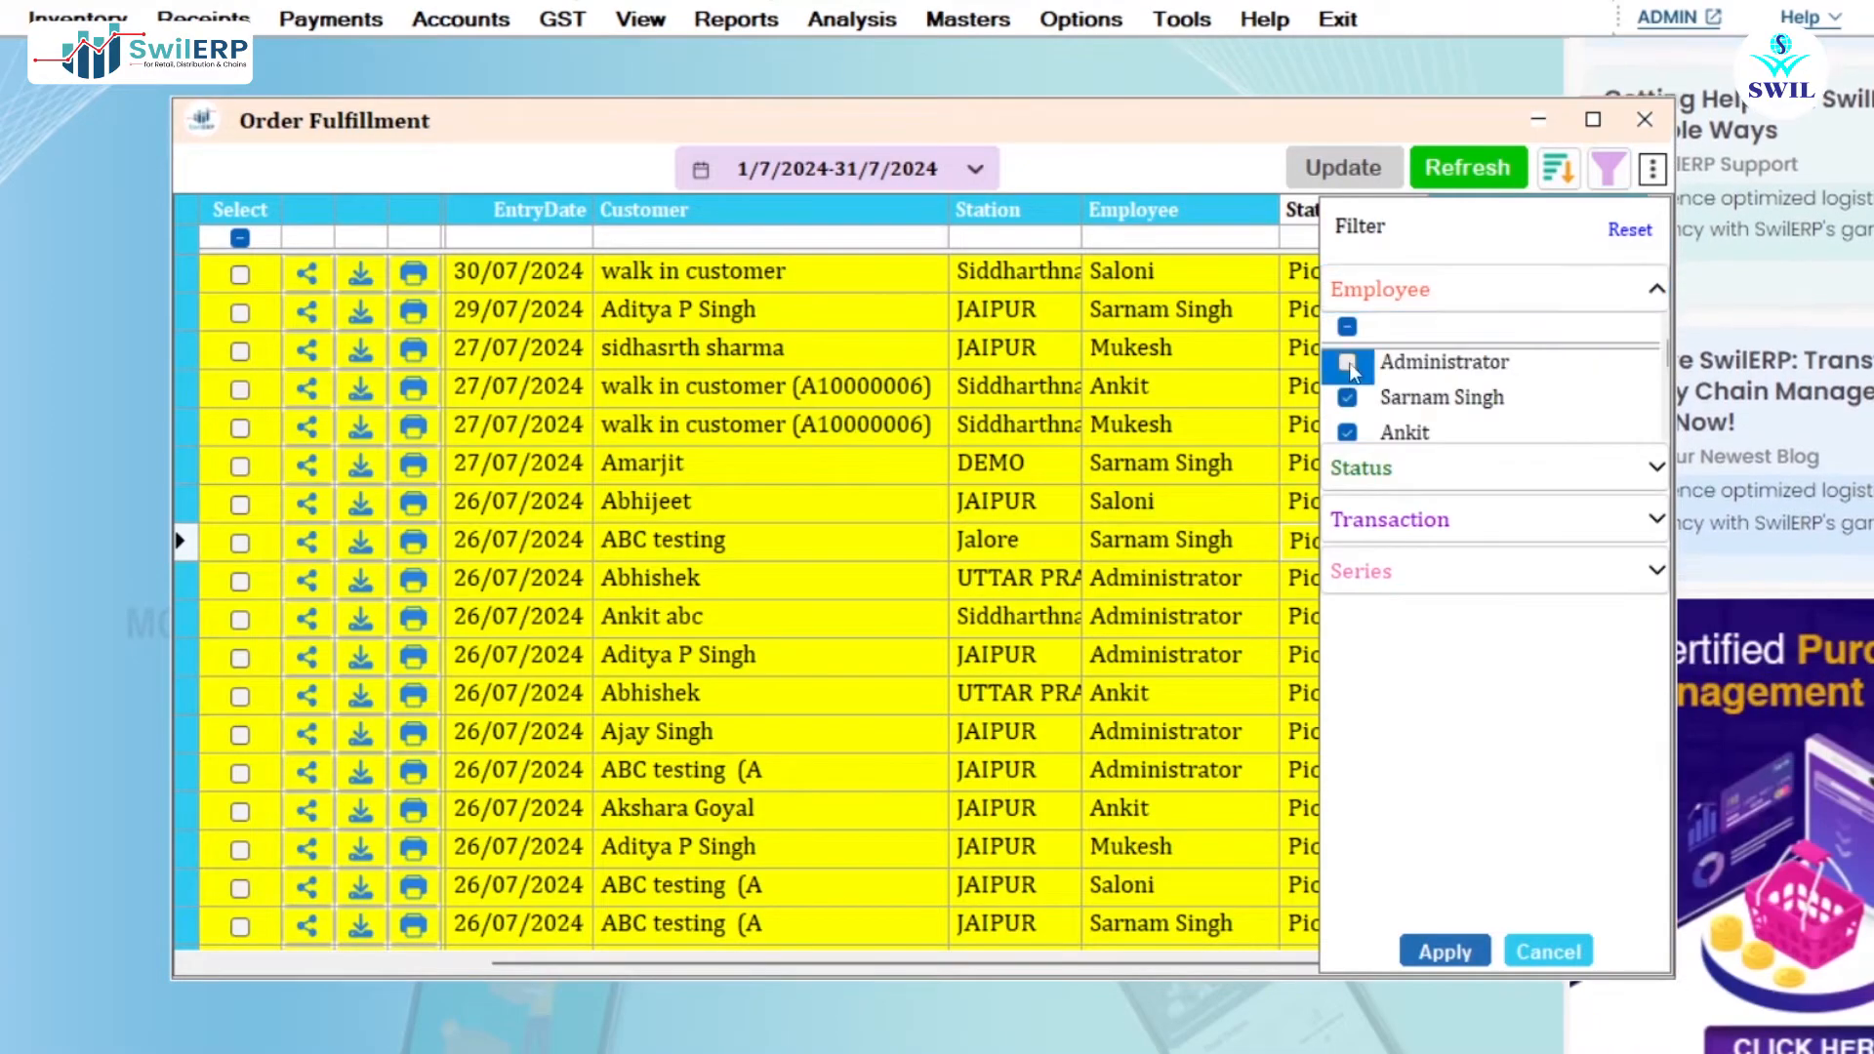
{"action": "scroll", "coordinate": [1353, 385], "scroll_direction": "down", "scroll_amount": 3}
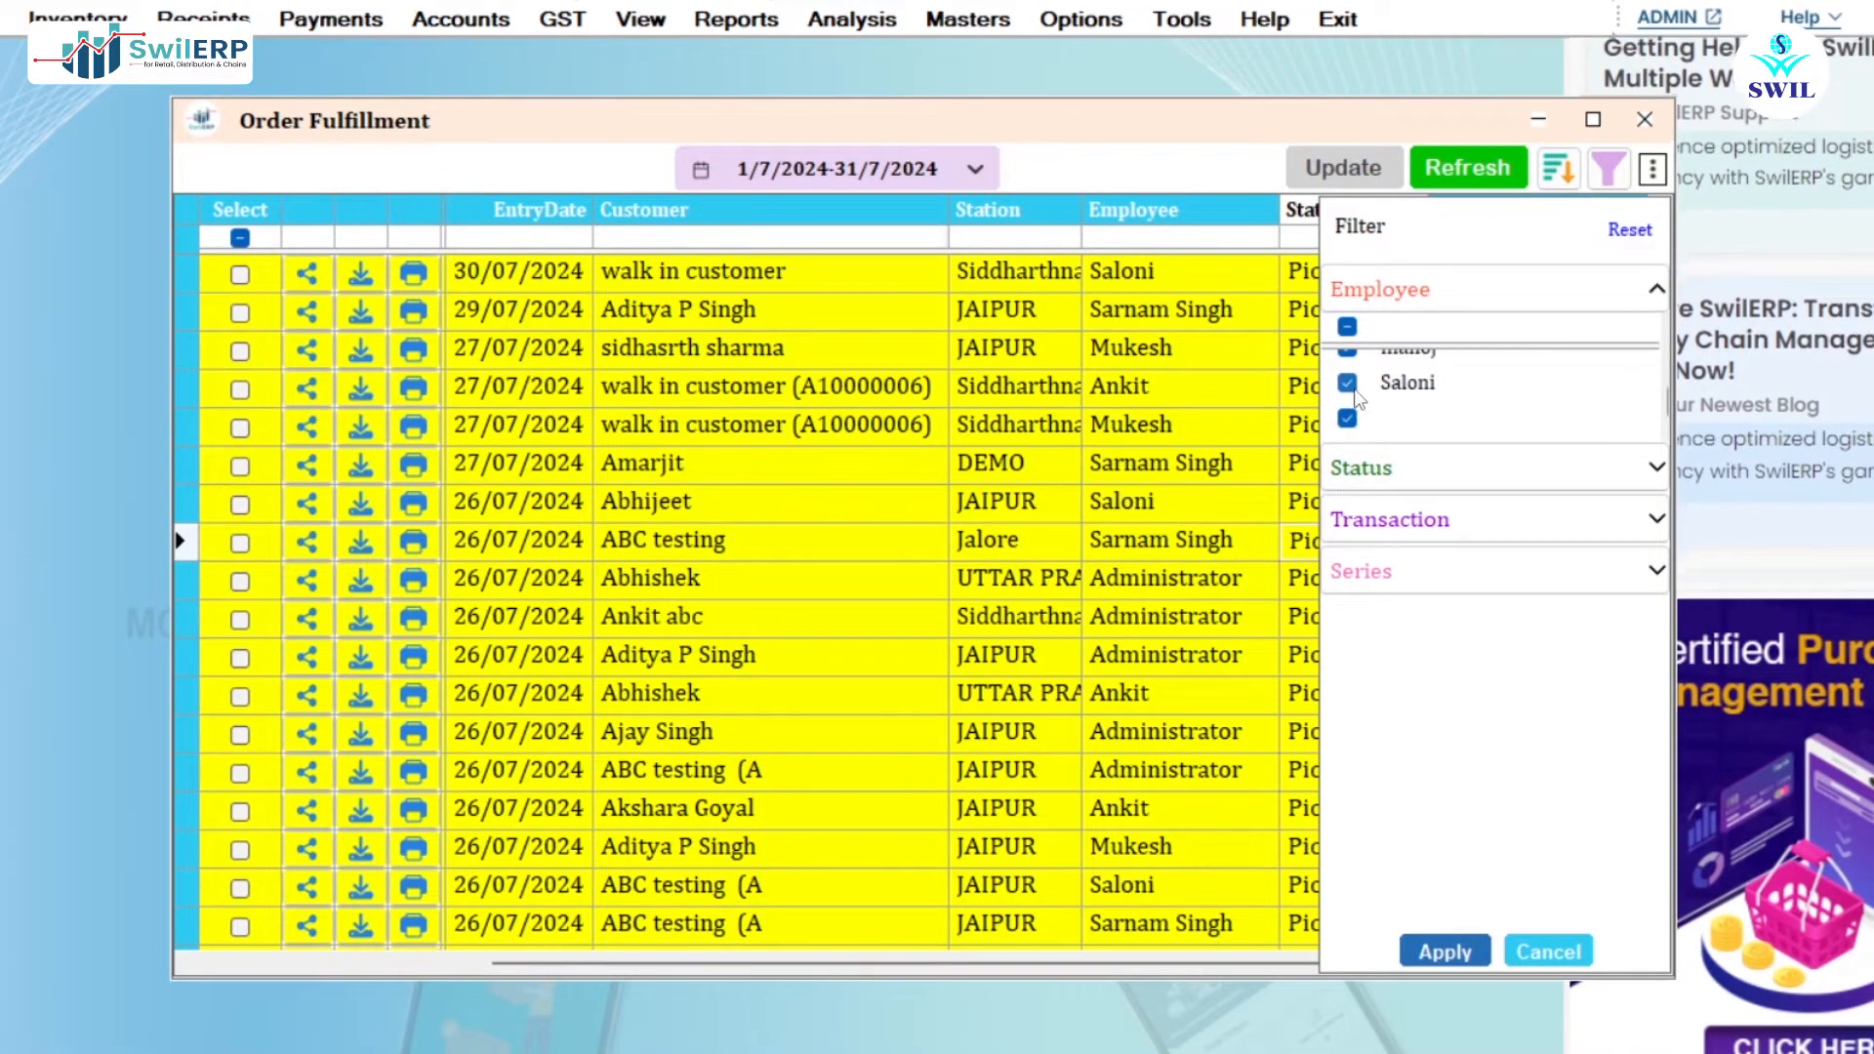
{"action": "scroll", "coordinate": [1352, 390], "scroll_direction": "up", "scroll_amount": 3}
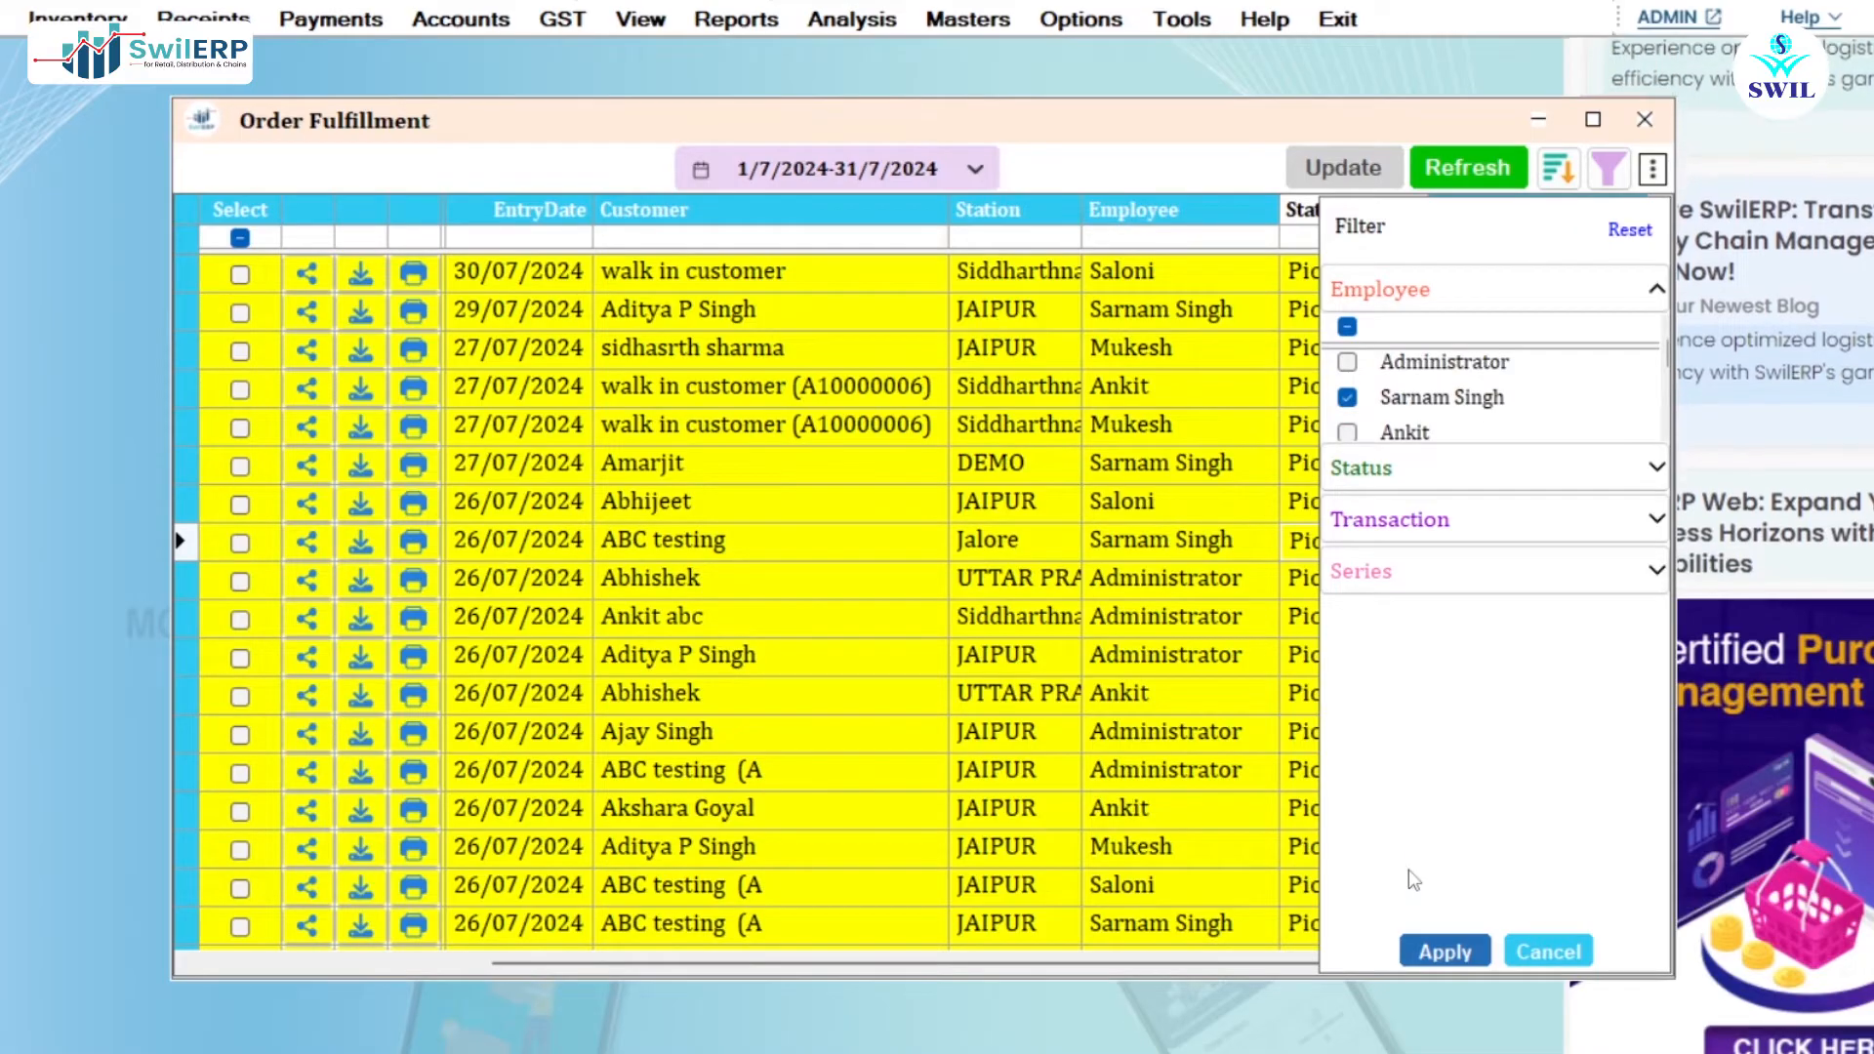
{"action": "left_click", "coordinate": [1444, 951]}
- Set the status of the first listed order to Ready for Delivery
{"action": "left_click", "coordinate": [1337, 284]}
{"action": "left_click", "coordinate": [1337, 279]}
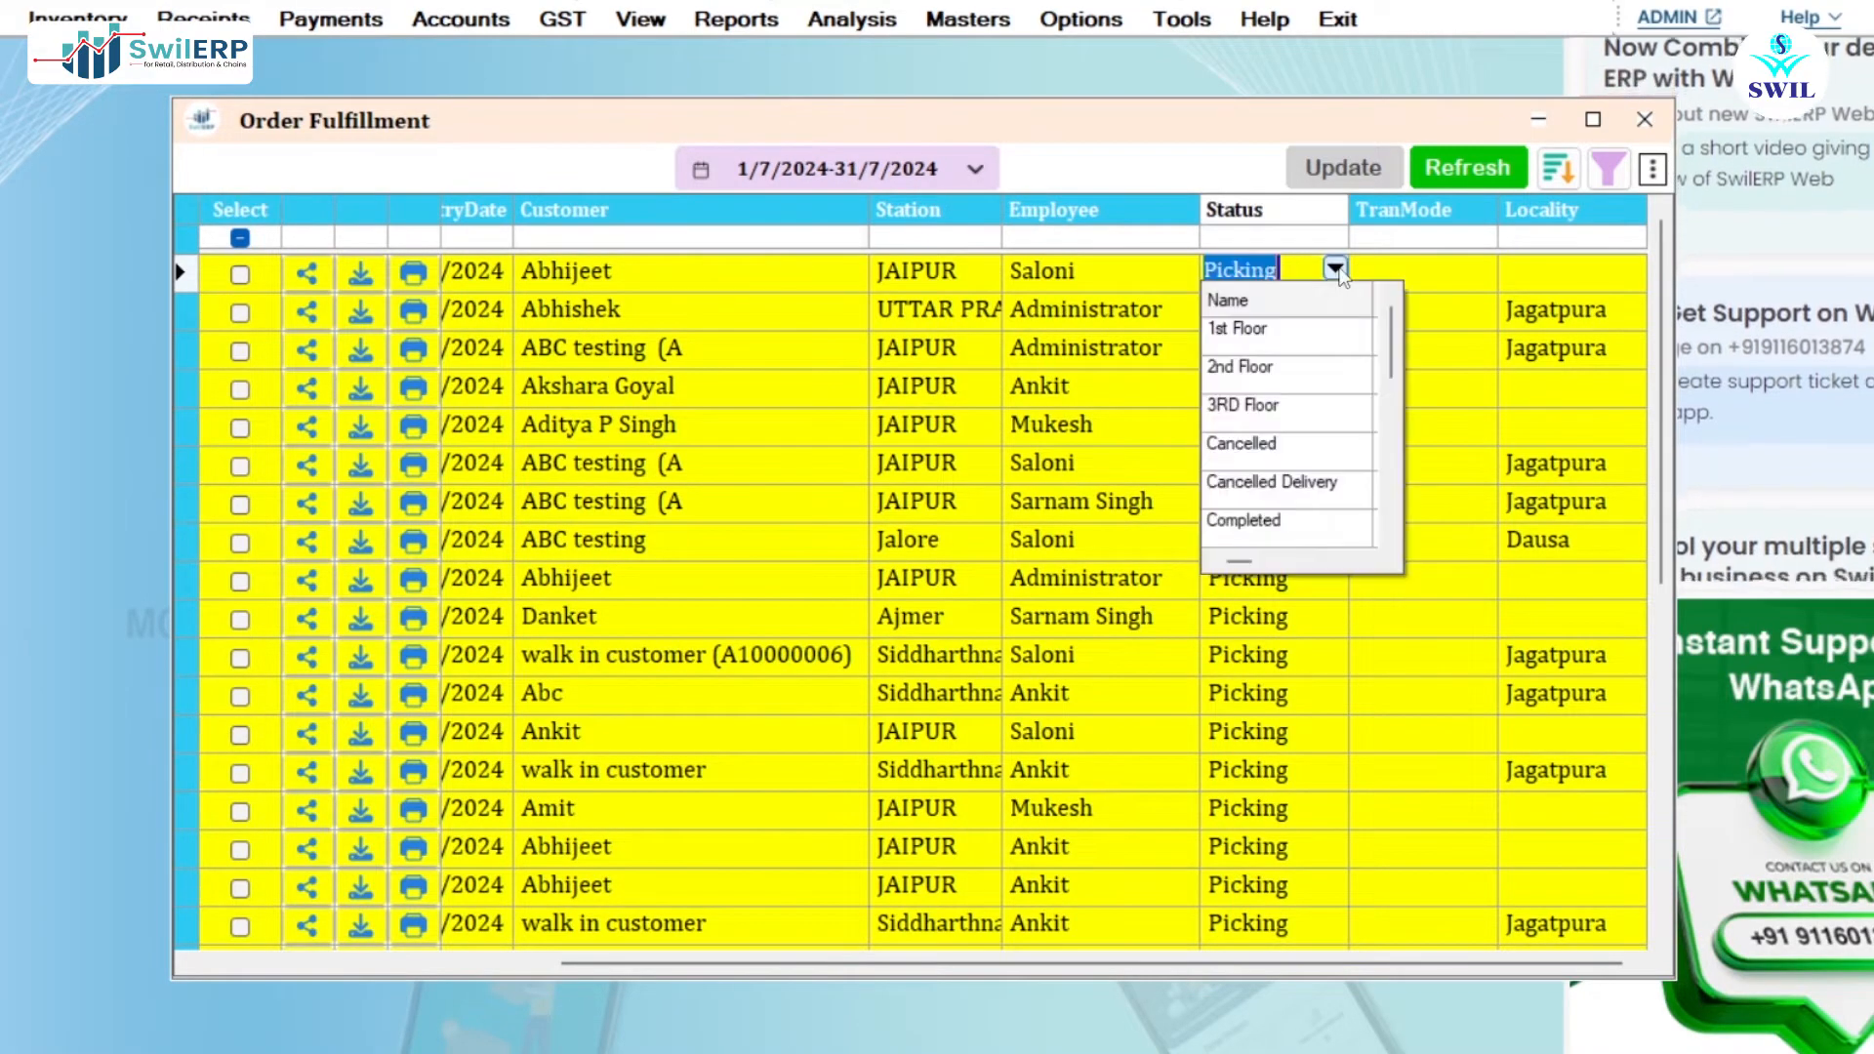
{"action": "scroll", "coordinate": [1280, 410], "scroll_direction": "down", "scroll_amount": 2}
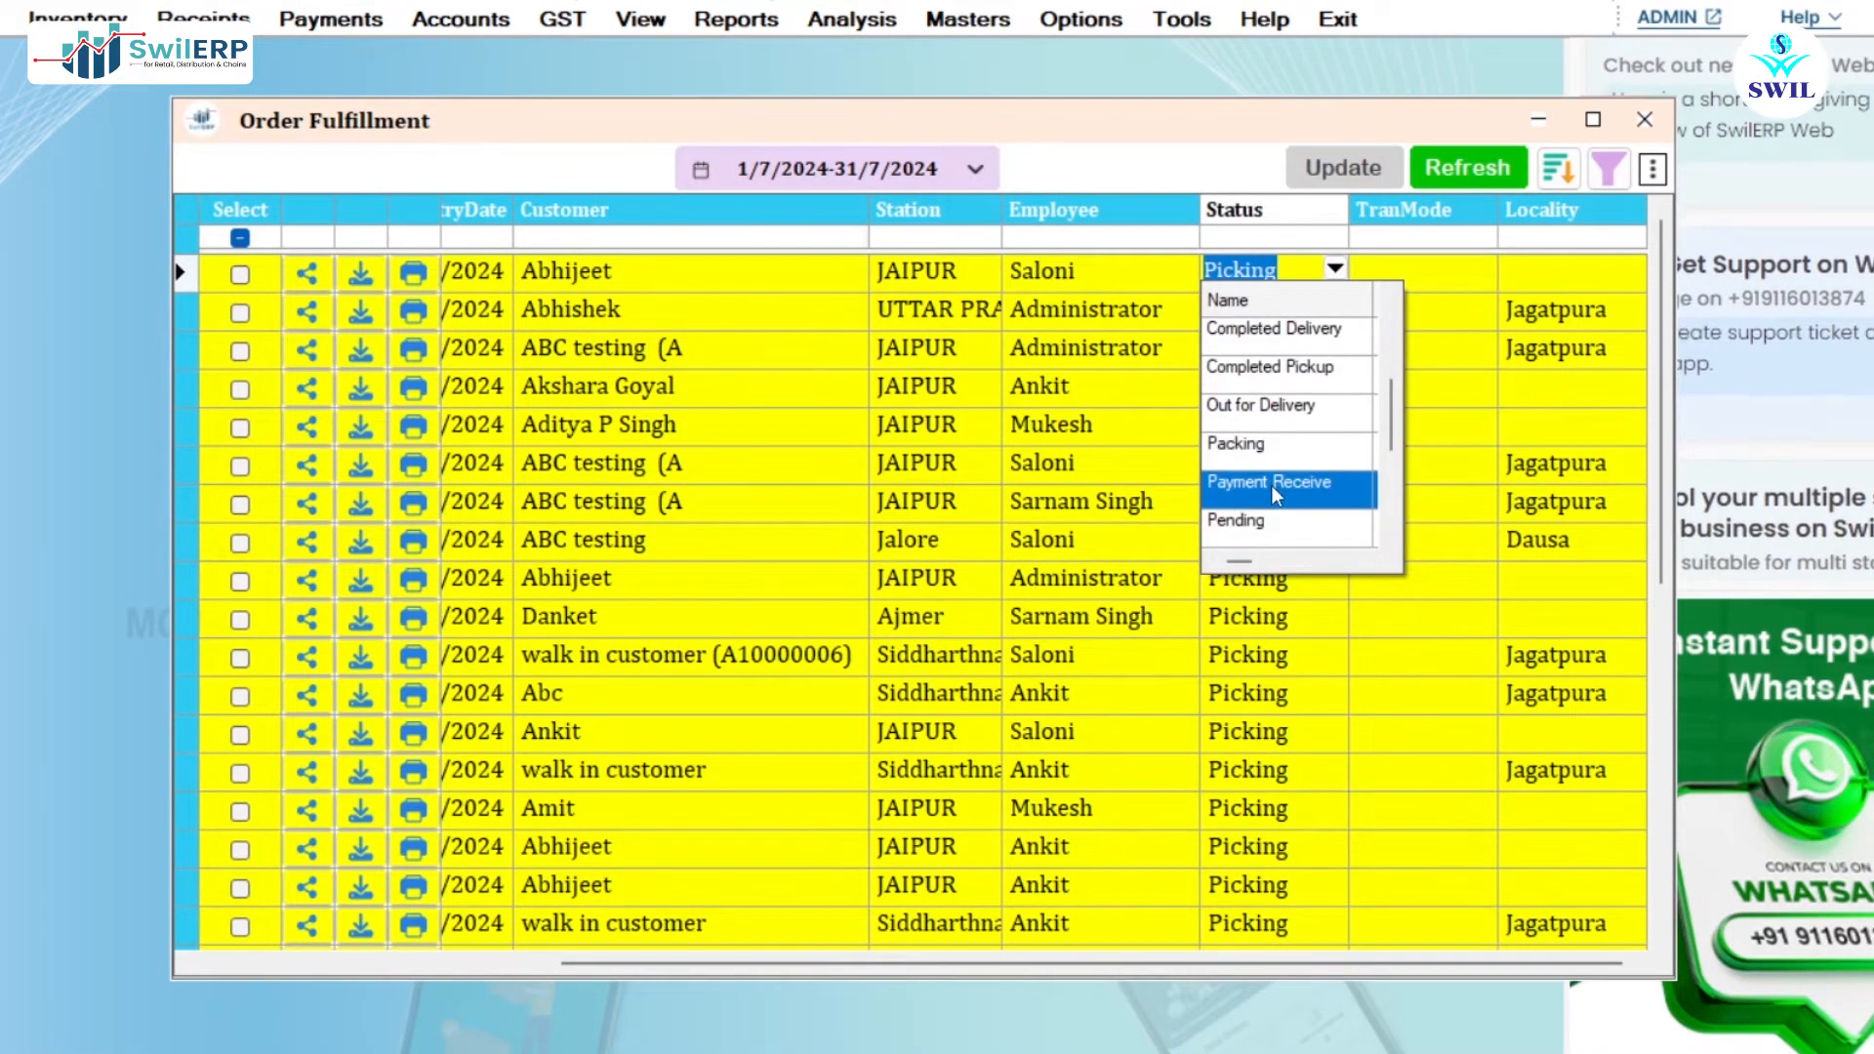
{"action": "scroll", "coordinate": [1270, 484], "scroll_direction": "down", "scroll_amount": 1}
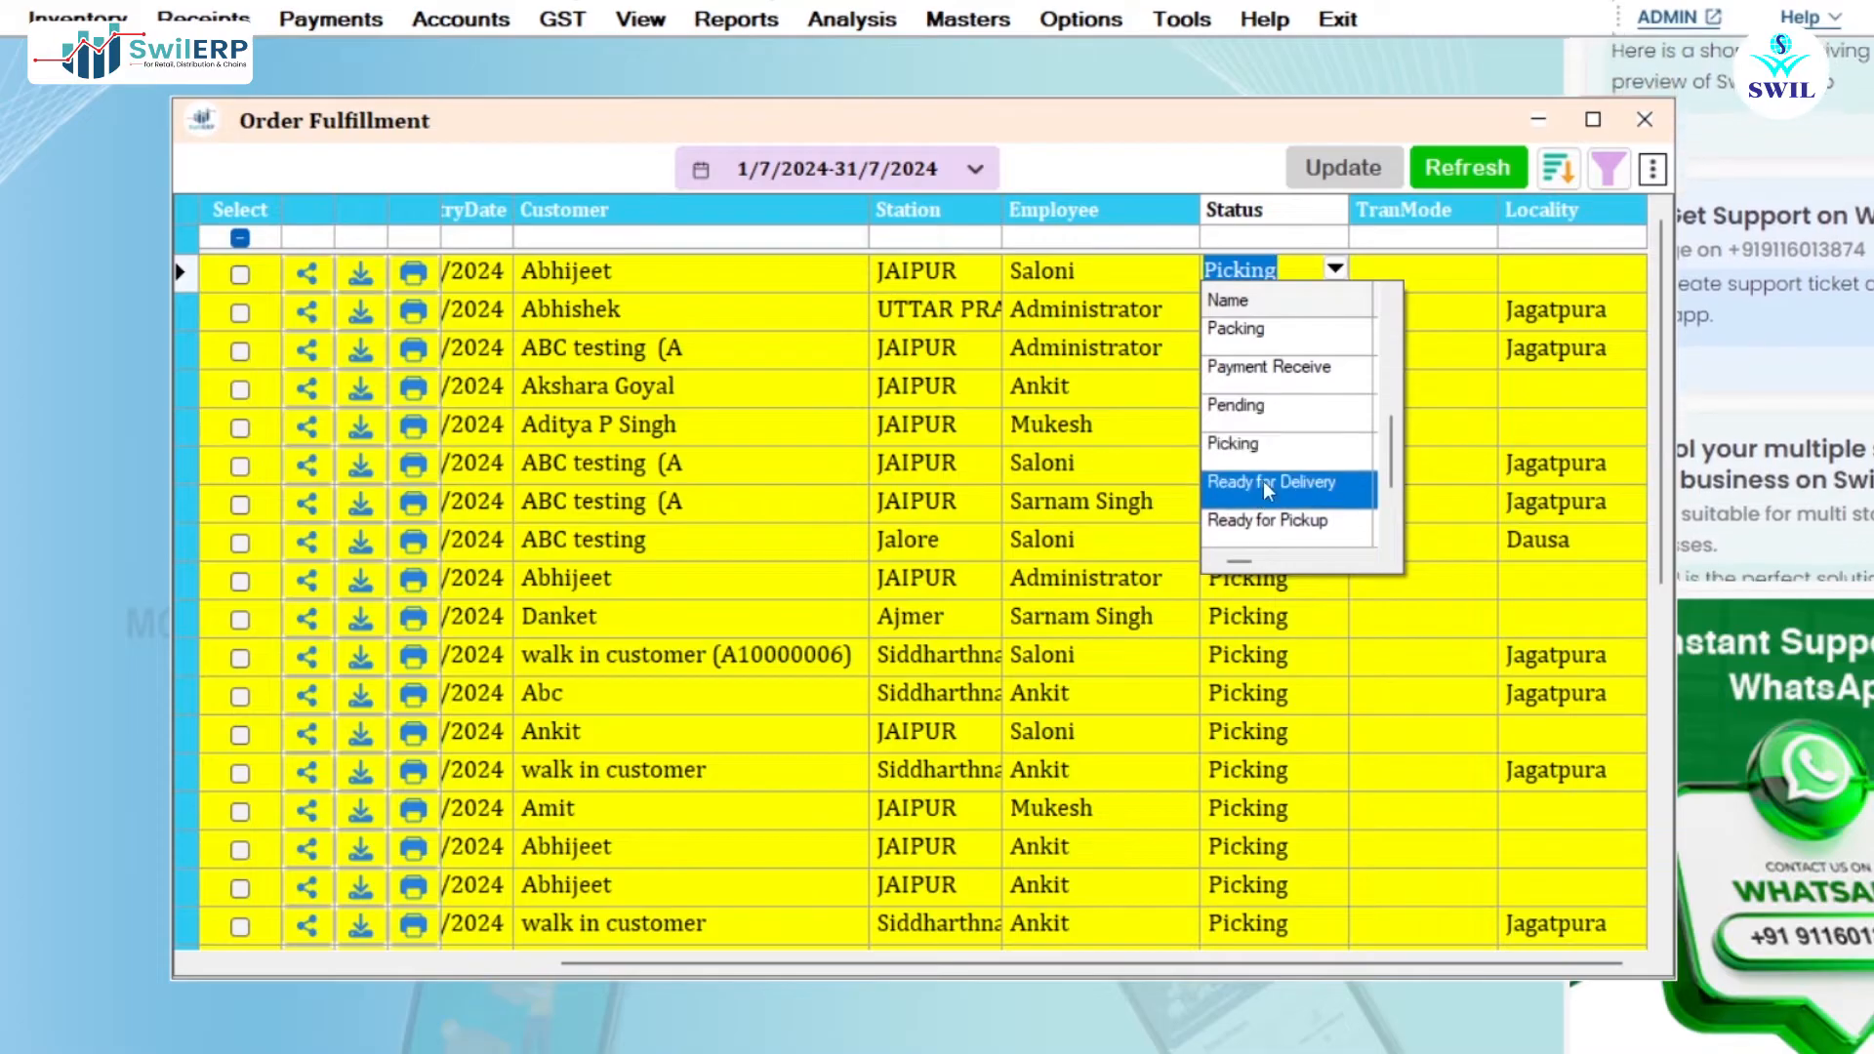
{"action": "left_click", "coordinate": [1278, 481]}
- Filter the orders to Ready for Delivery only and widen the Status column to fit its text
{"action": "left_click", "coordinate": [1608, 168]}
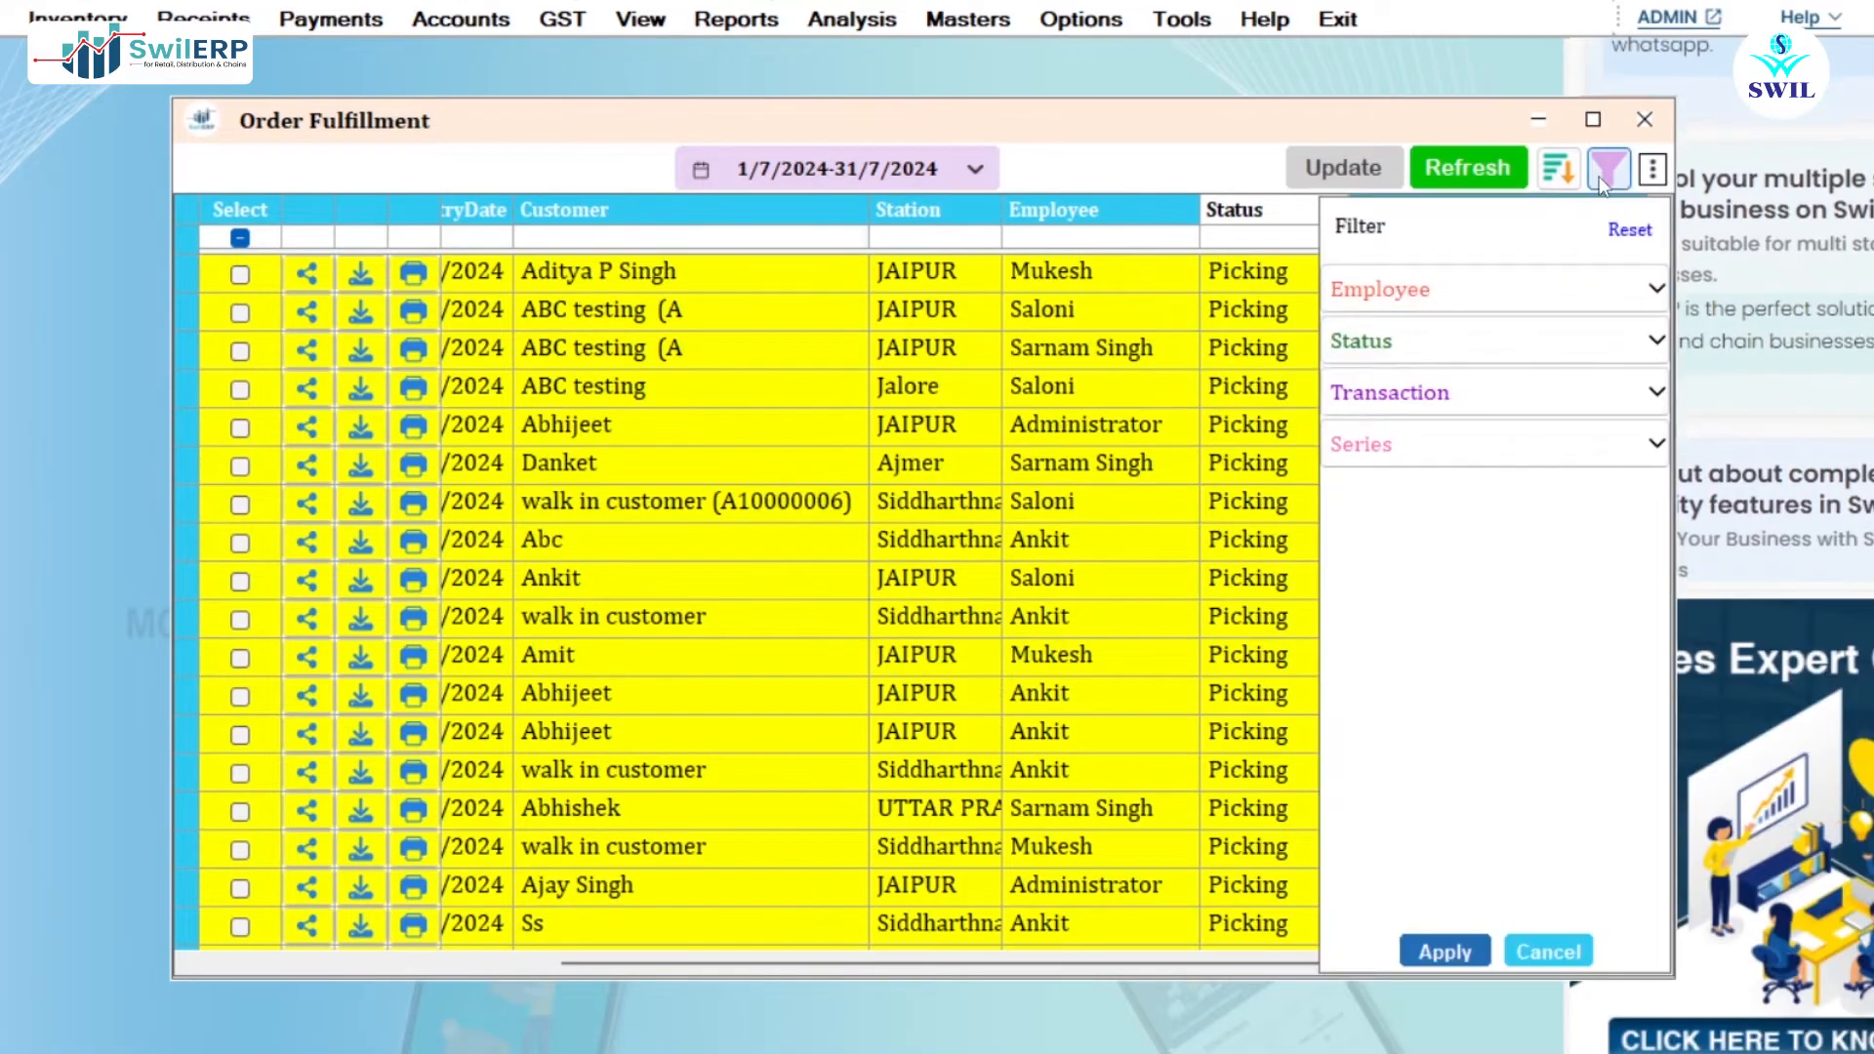
{"action": "left_click", "coordinate": [1512, 342]}
{"action": "scroll", "coordinate": [1409, 436], "scroll_direction": "down", "scroll_amount": 2}
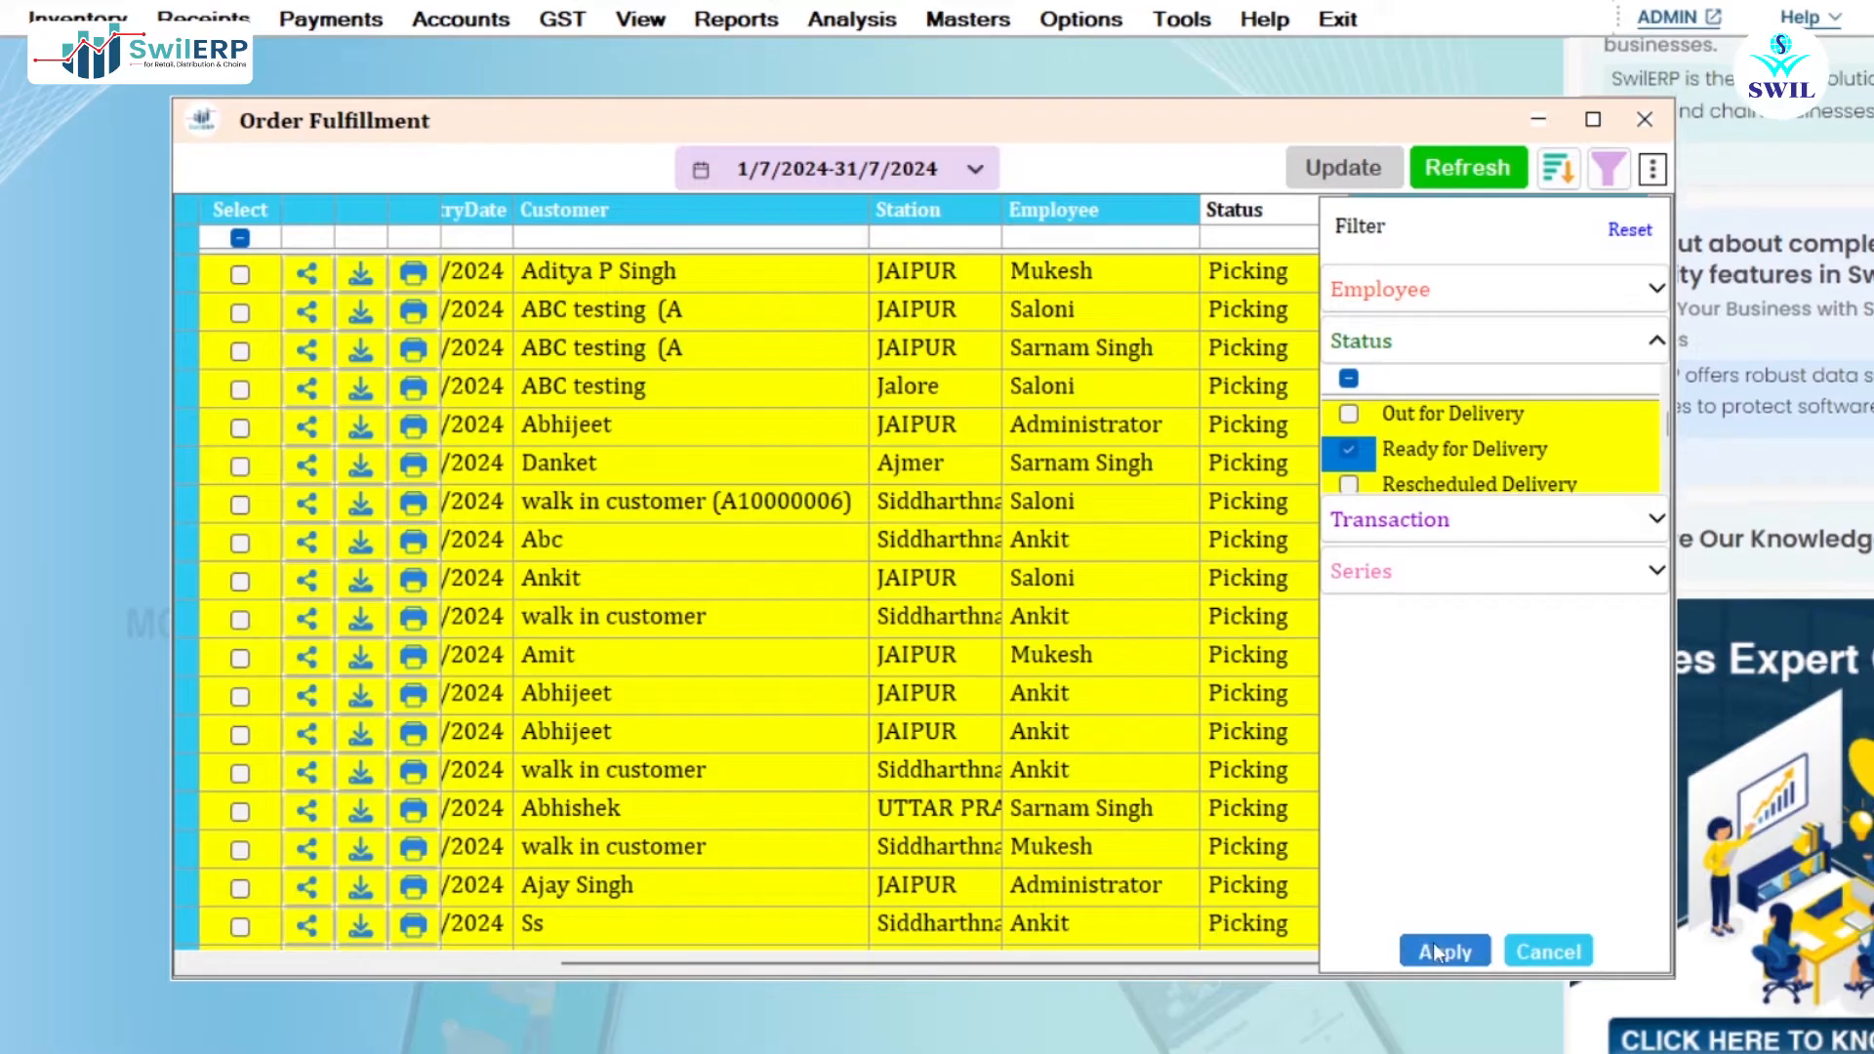
{"action": "left_click", "coordinate": [1444, 951]}
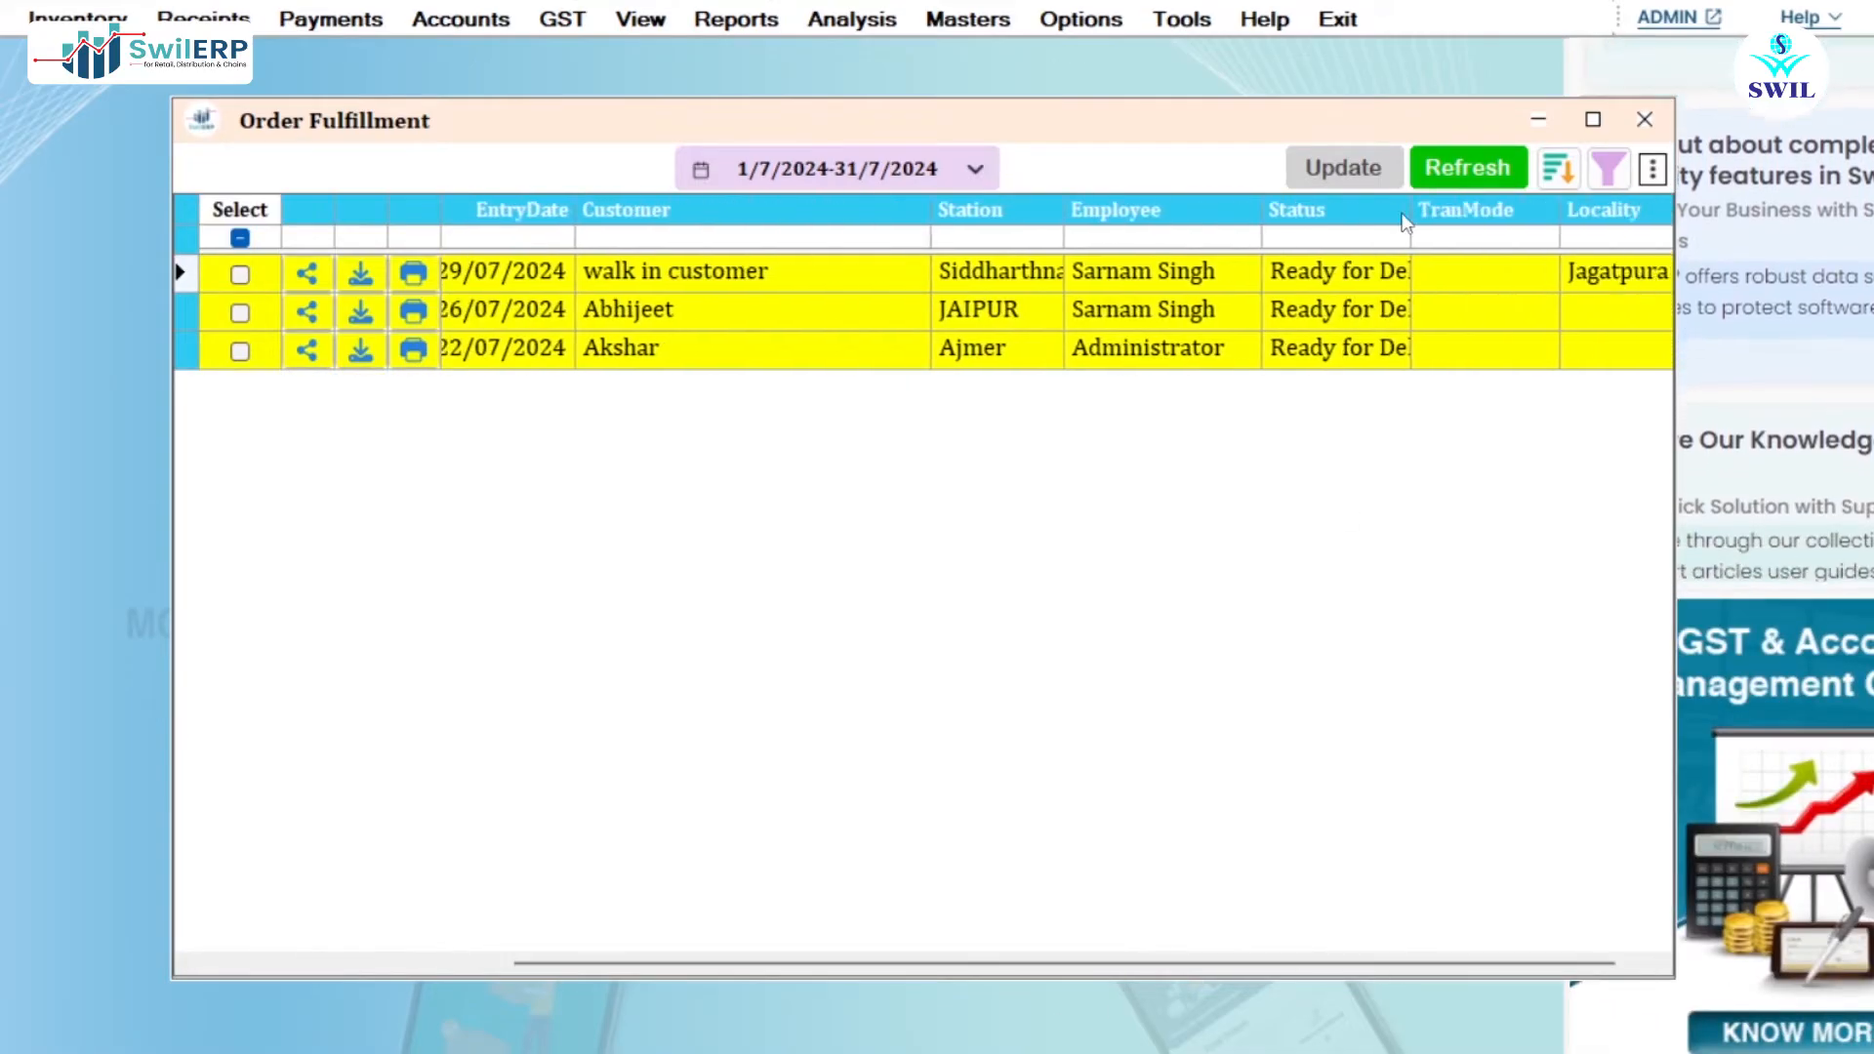
{"action": "double_click", "coordinate": [1410, 210]}
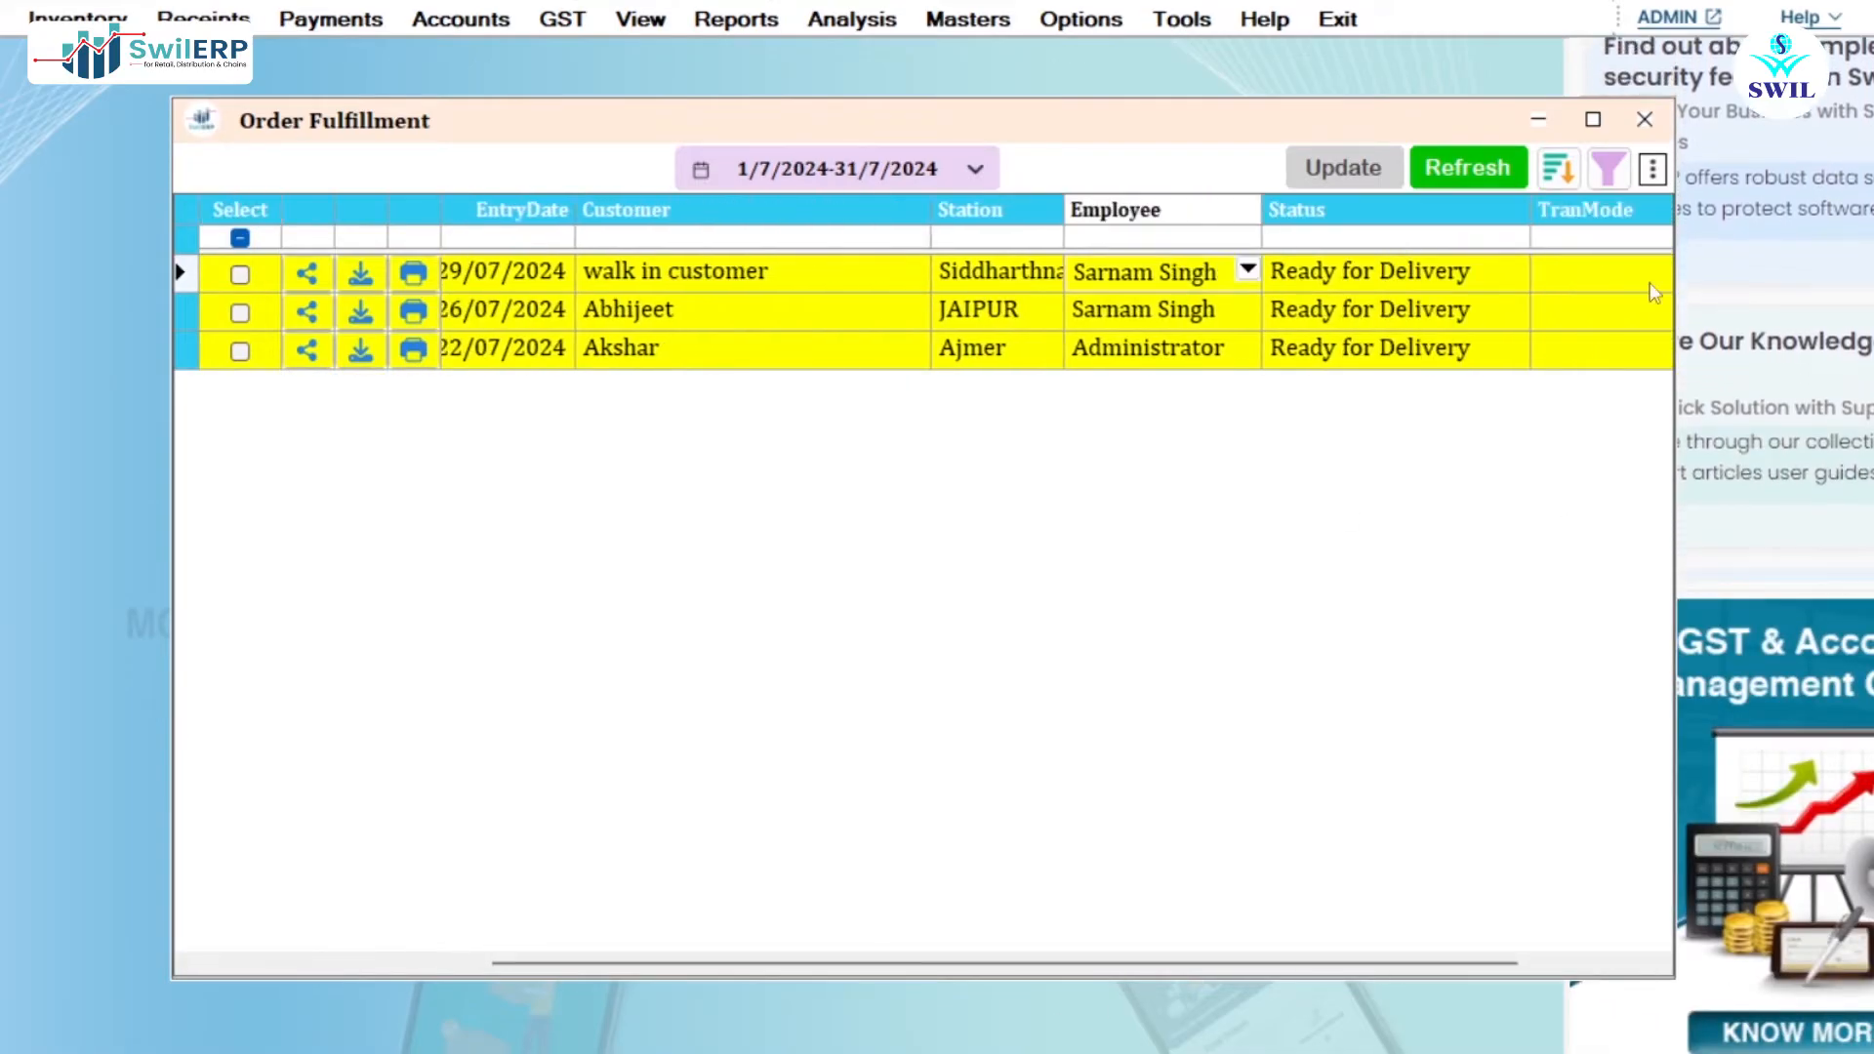
- Open the date range choices of Order Fulfillment, and reset and reapply the order filters
{"action": "left_click", "coordinate": [975, 169]}
{"action": "left_click", "coordinate": [1608, 168]}
{"action": "left_click", "coordinate": [1630, 229]}
{"action": "left_click", "coordinate": [1444, 950]}
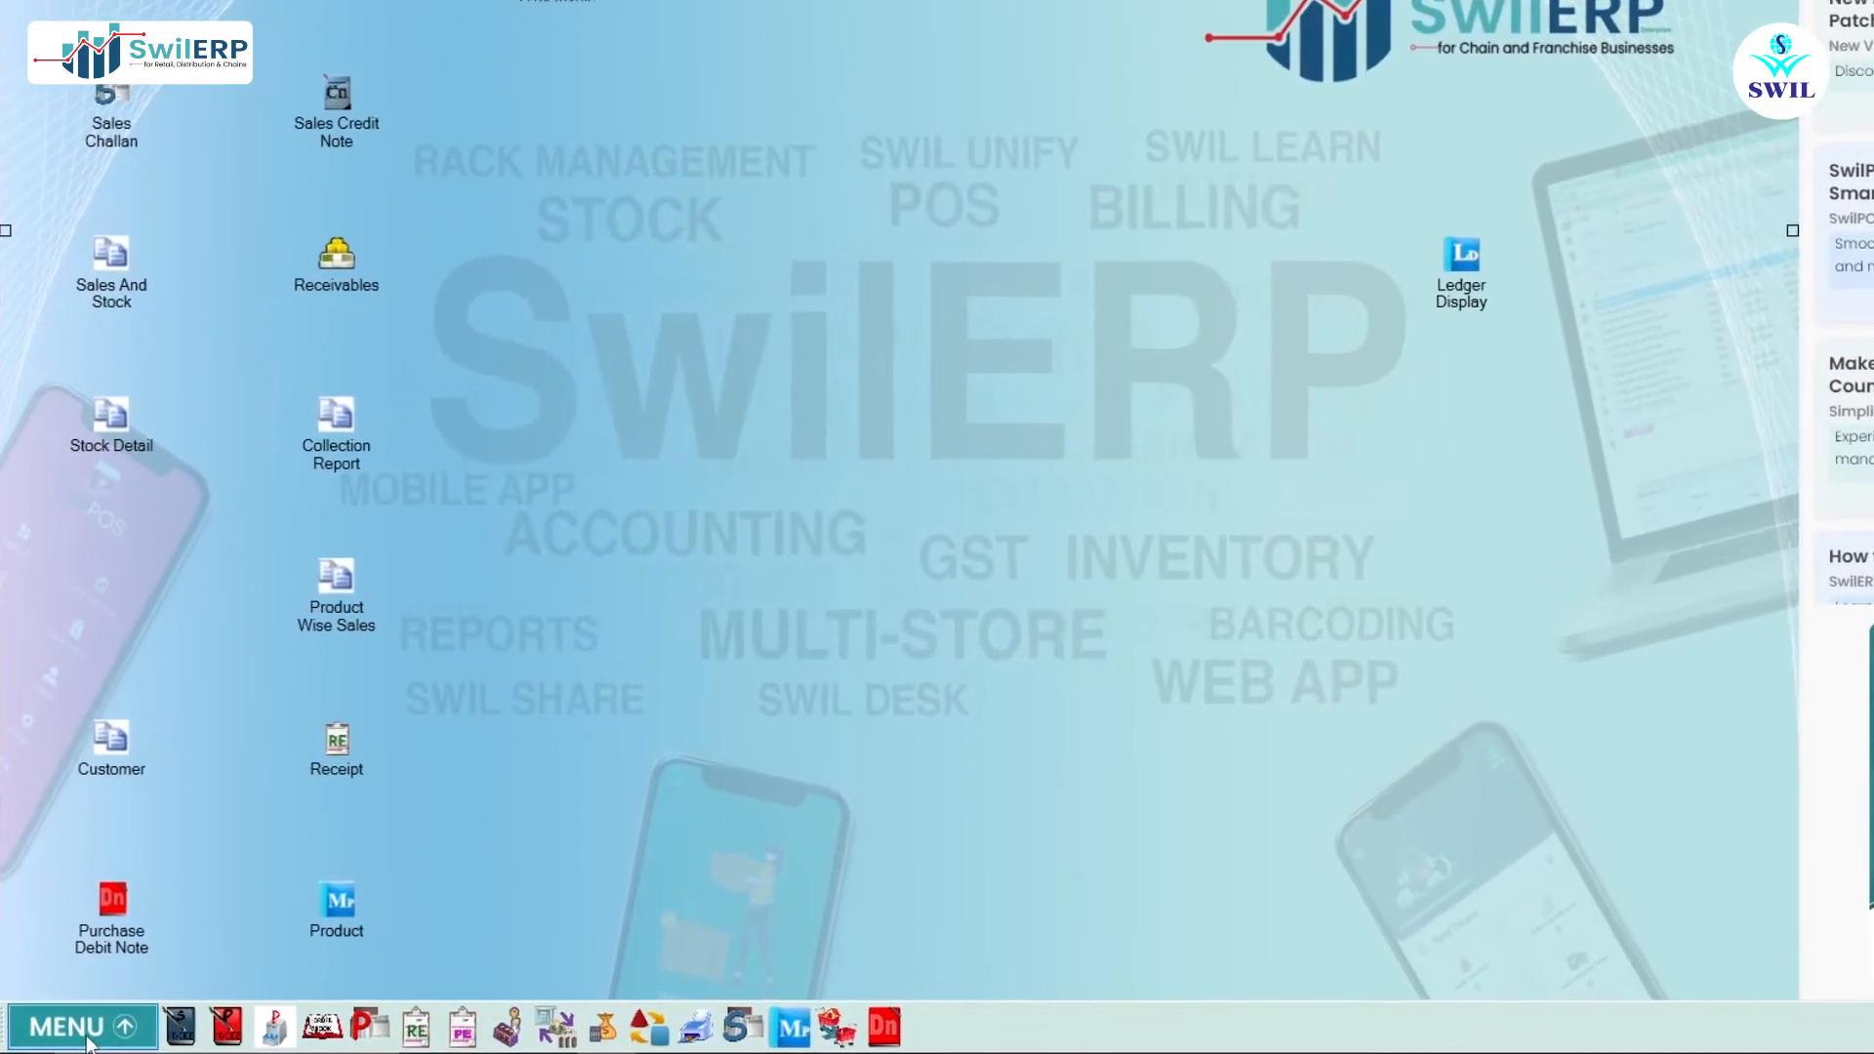
- Open the Company Info settings in System Default and save them with Single Payment Counter as the counter management option
{"action": "left_click", "coordinate": [77, 1032]}
{"action": "left_click", "coordinate": [107, 796]}
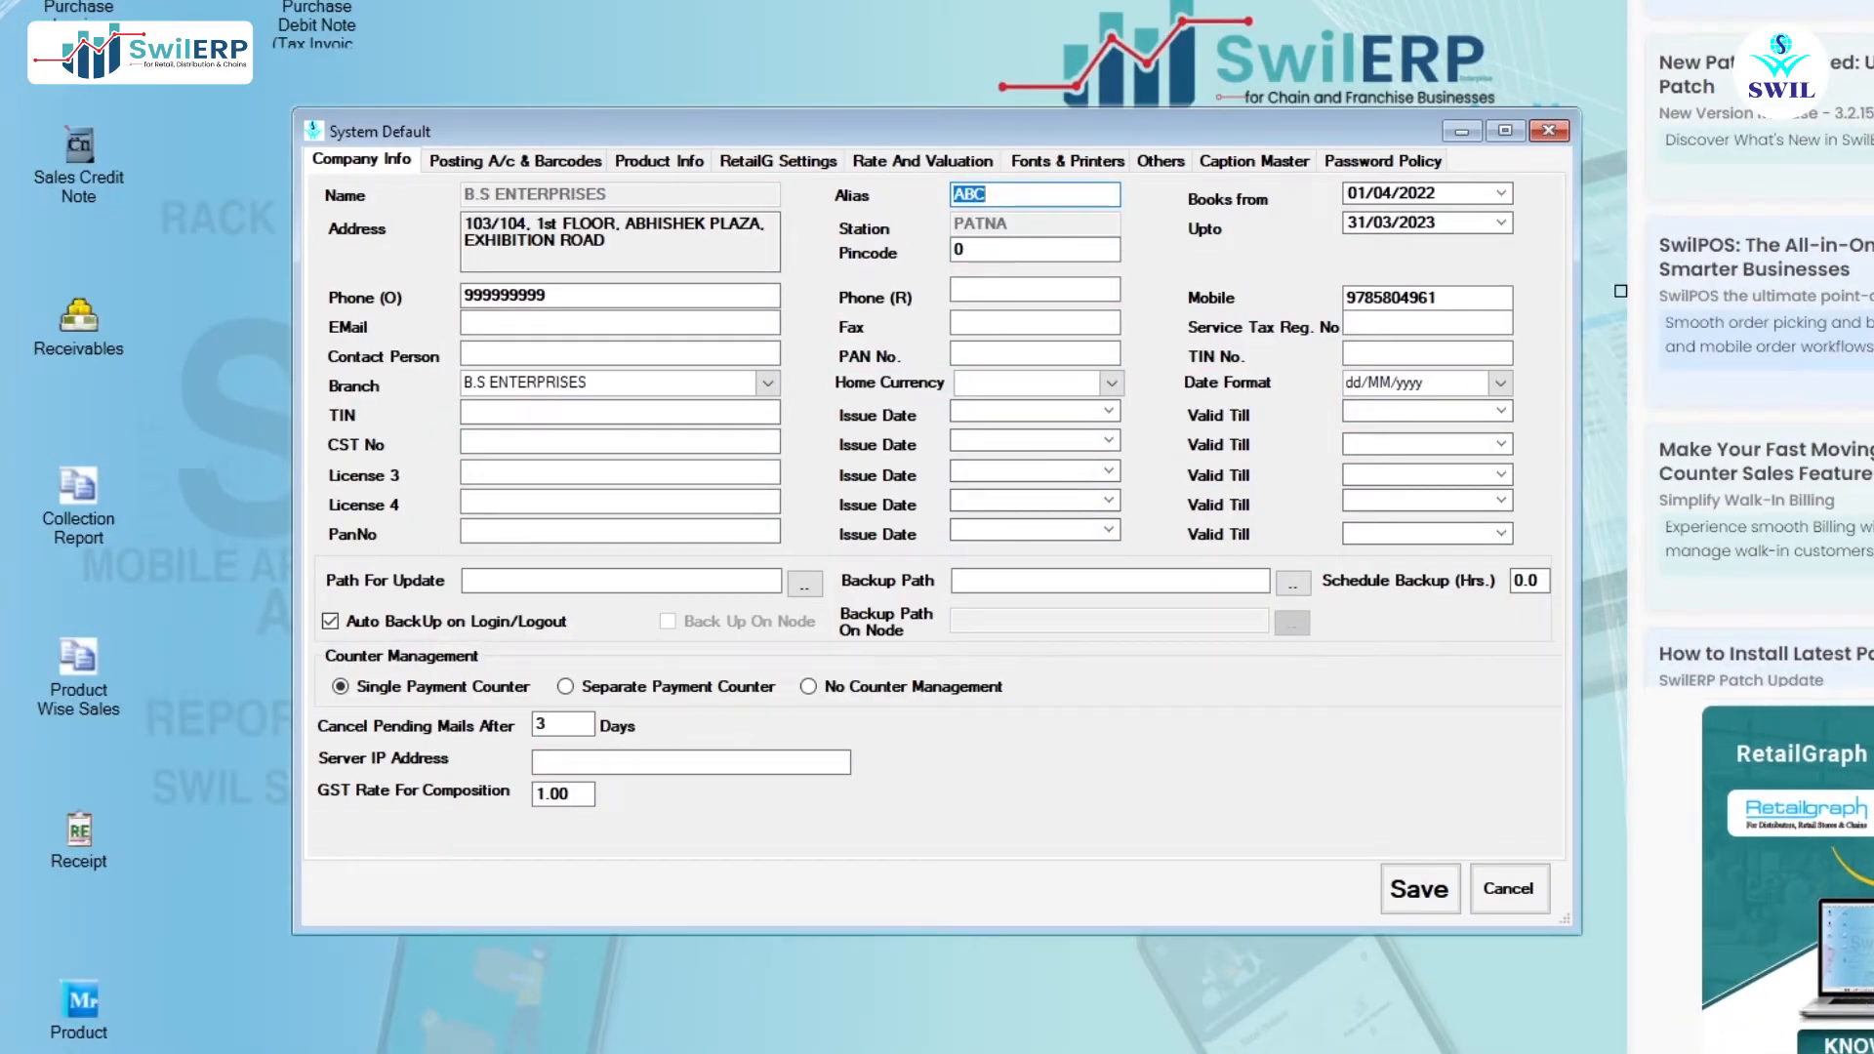
{"action": "left_click", "coordinate": [341, 166]}
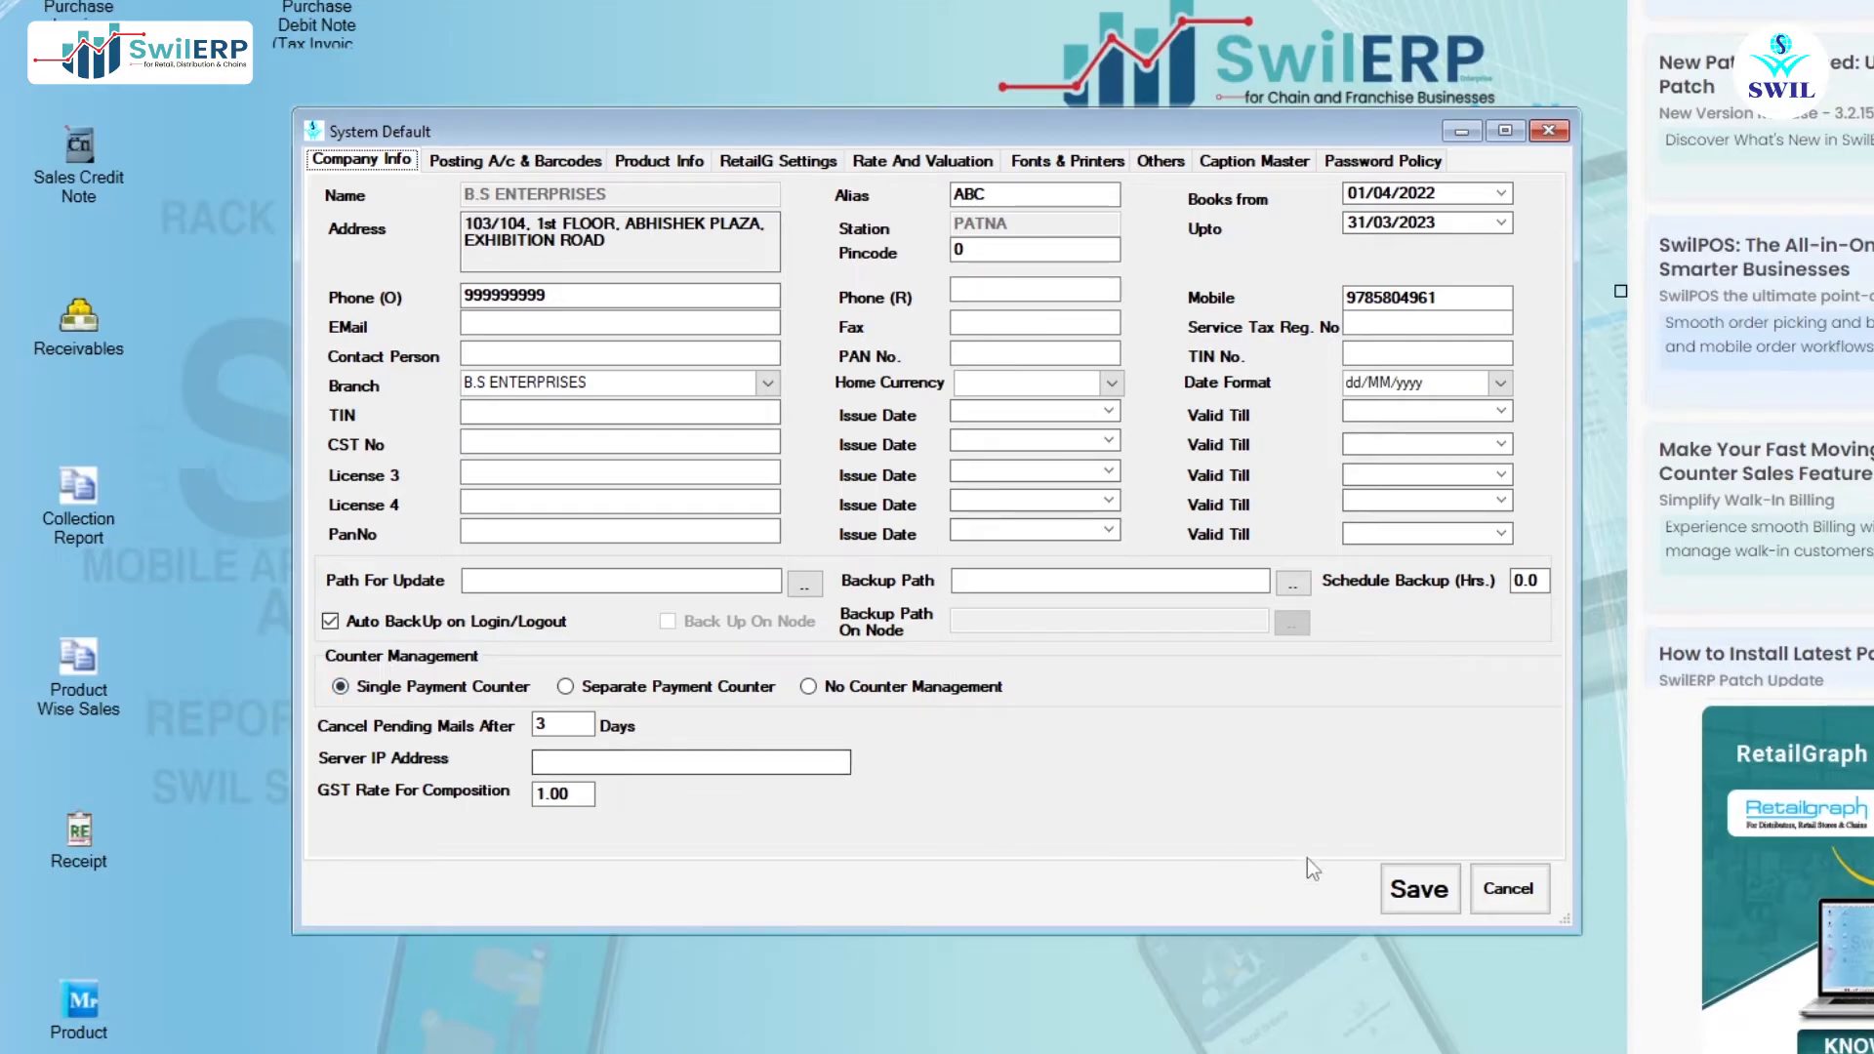
{"action": "left_click", "coordinate": [1407, 898]}
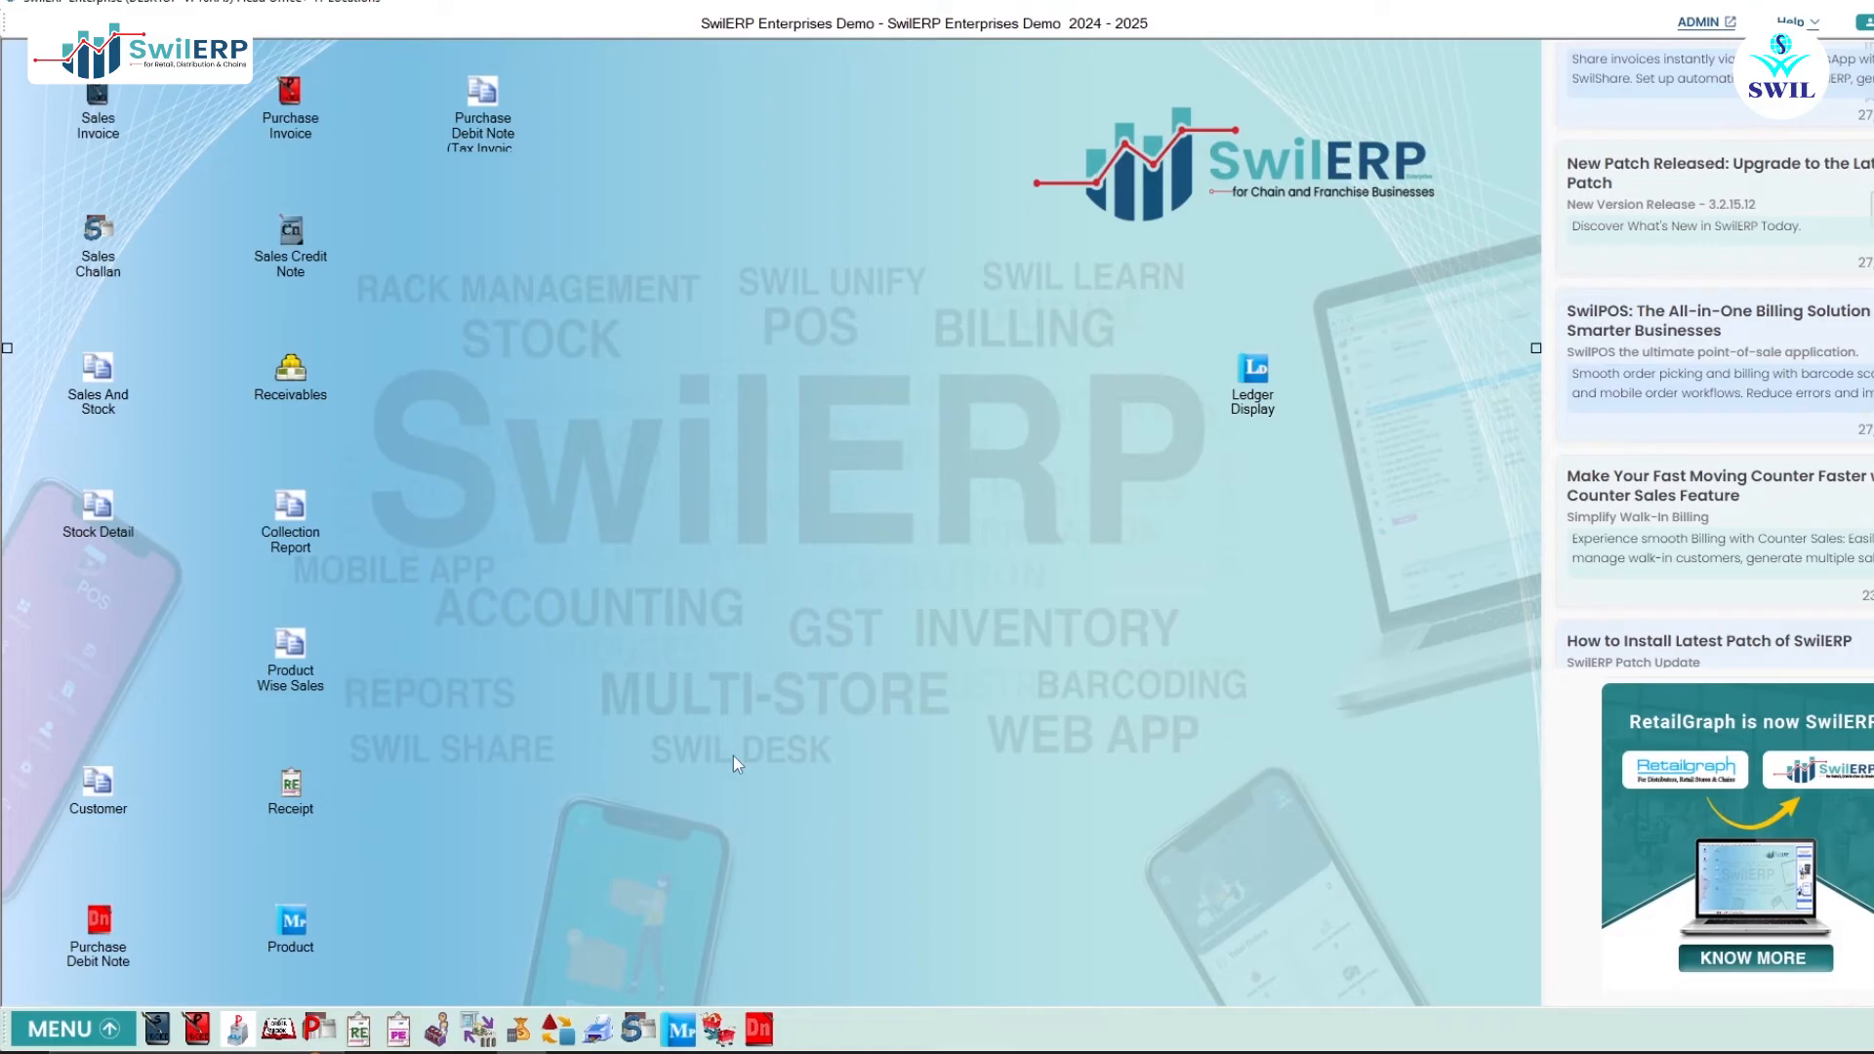
- Open the Payment Counter from the sales transactions
{"action": "left_click", "coordinate": [64, 1029]}
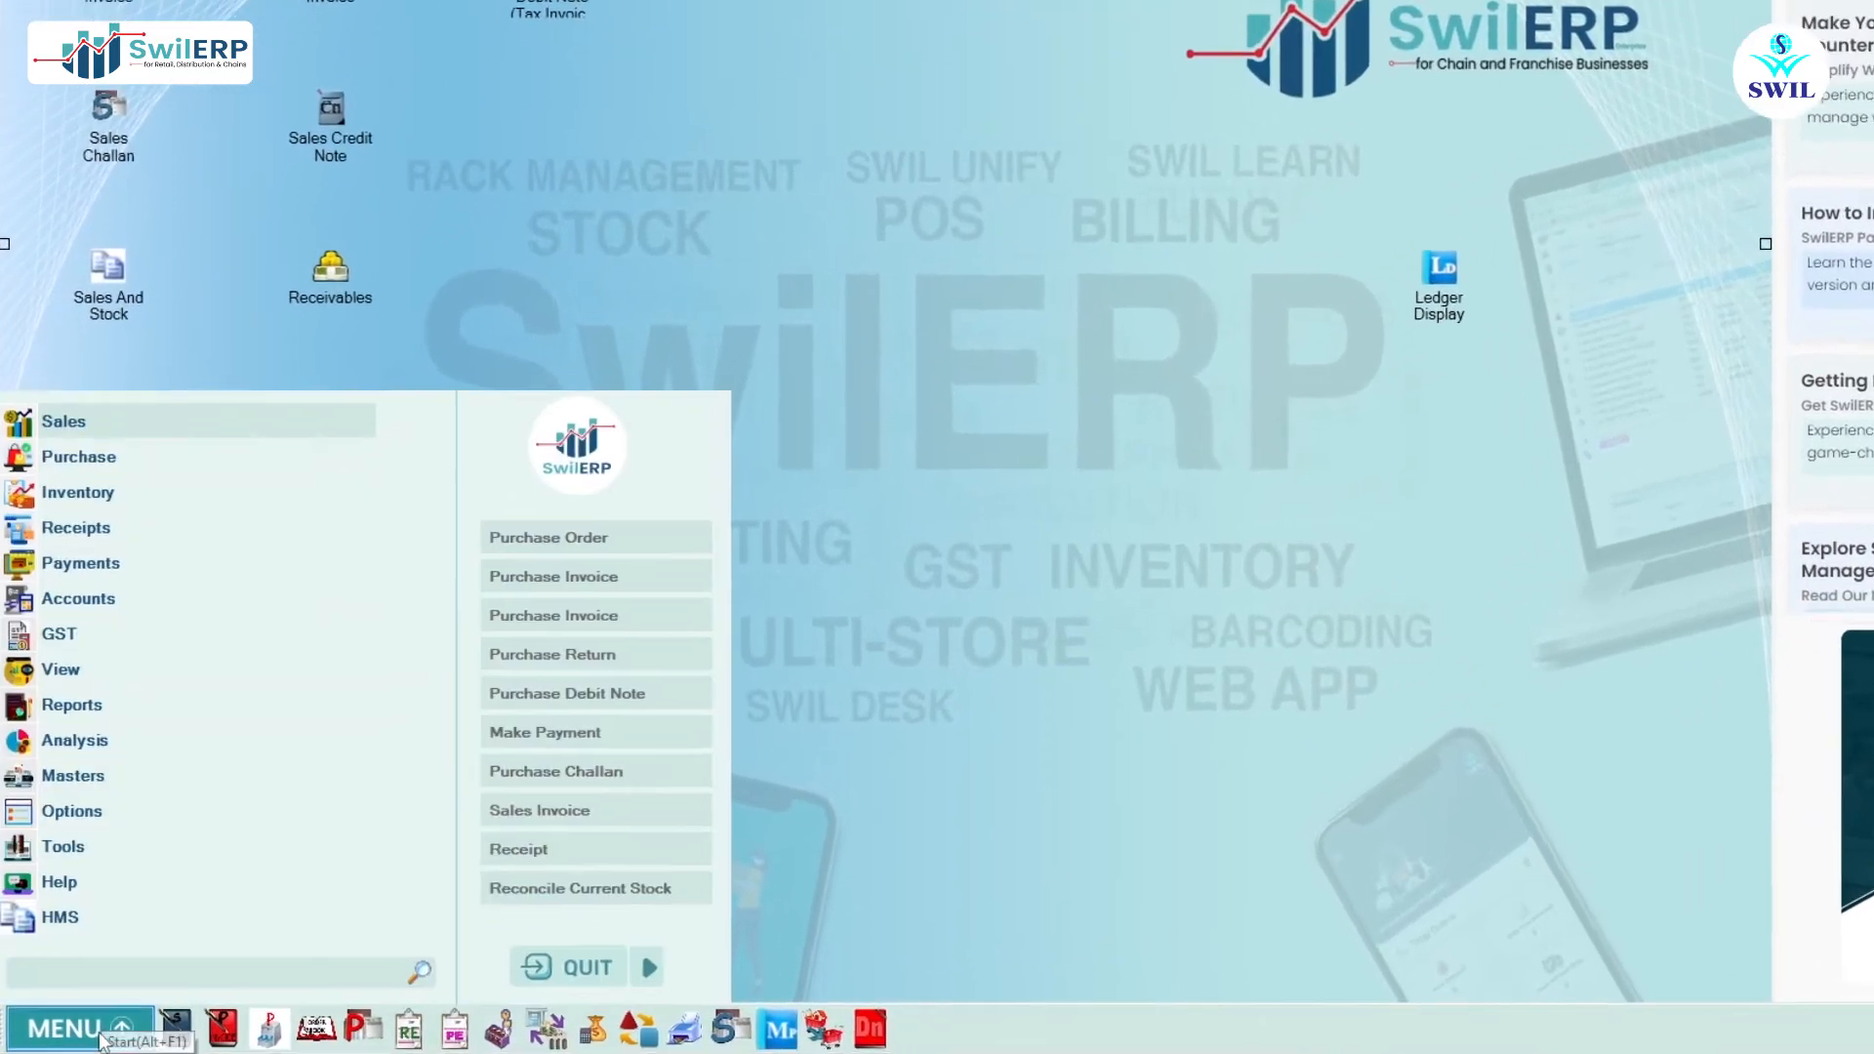
{"action": "scroll", "coordinate": [234, 525], "scroll_direction": "down", "scroll_amount": 3}
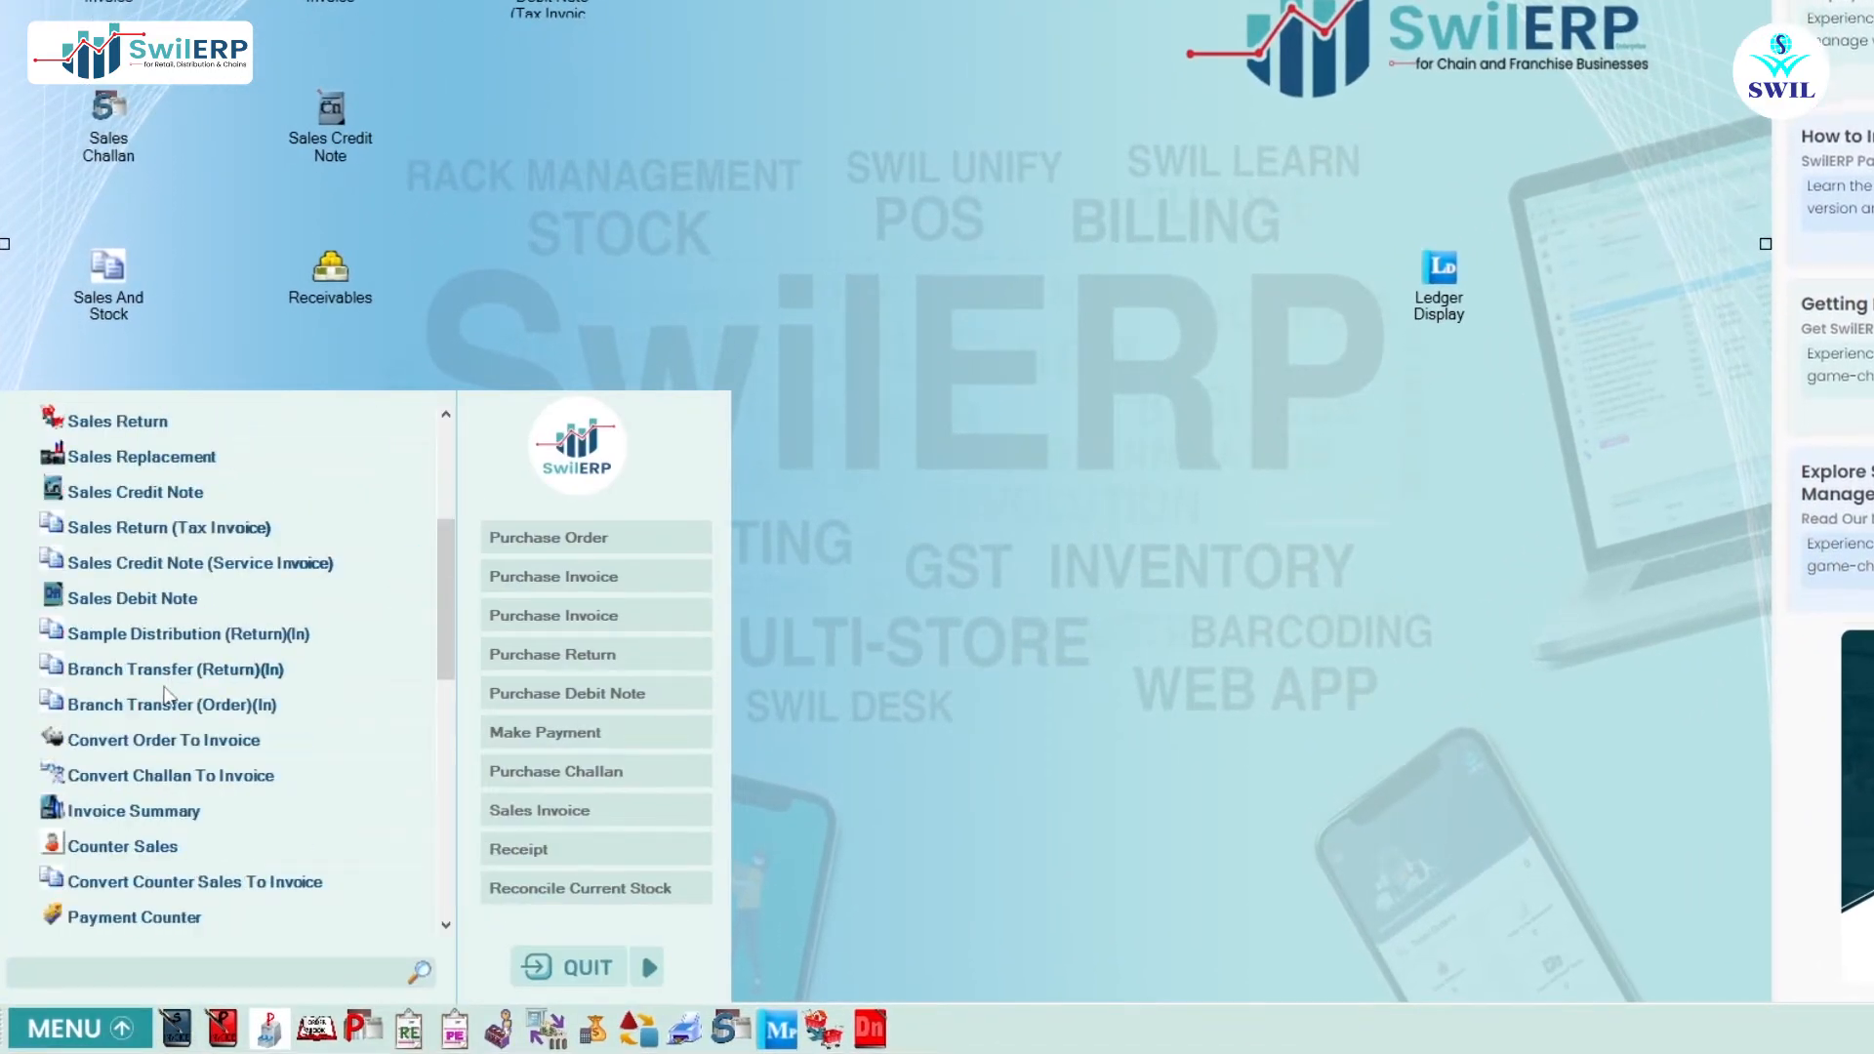
{"action": "left_click", "coordinate": [219, 919]}
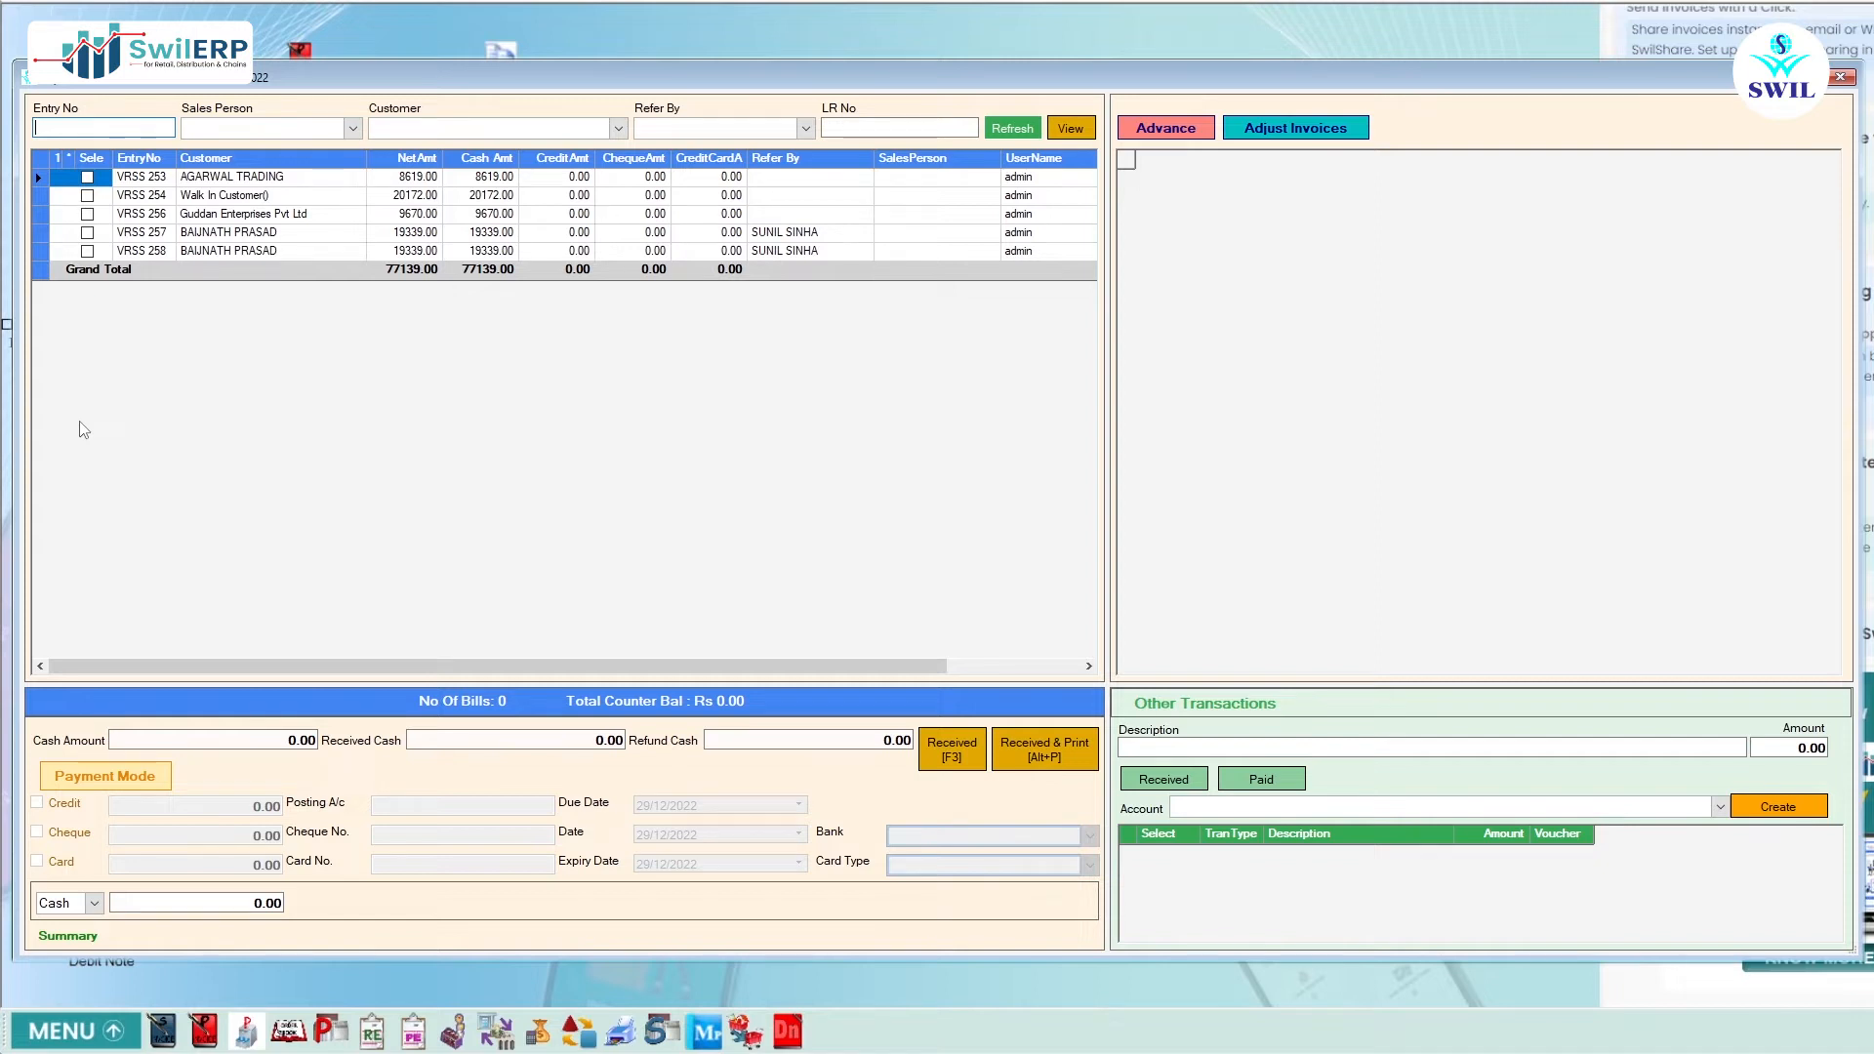
- Select the AGARWAL TRADING bill with its pending invoice dated 20/11/2021, and choose Cash as the payment mode
{"action": "left_click", "coordinate": [87, 178]}
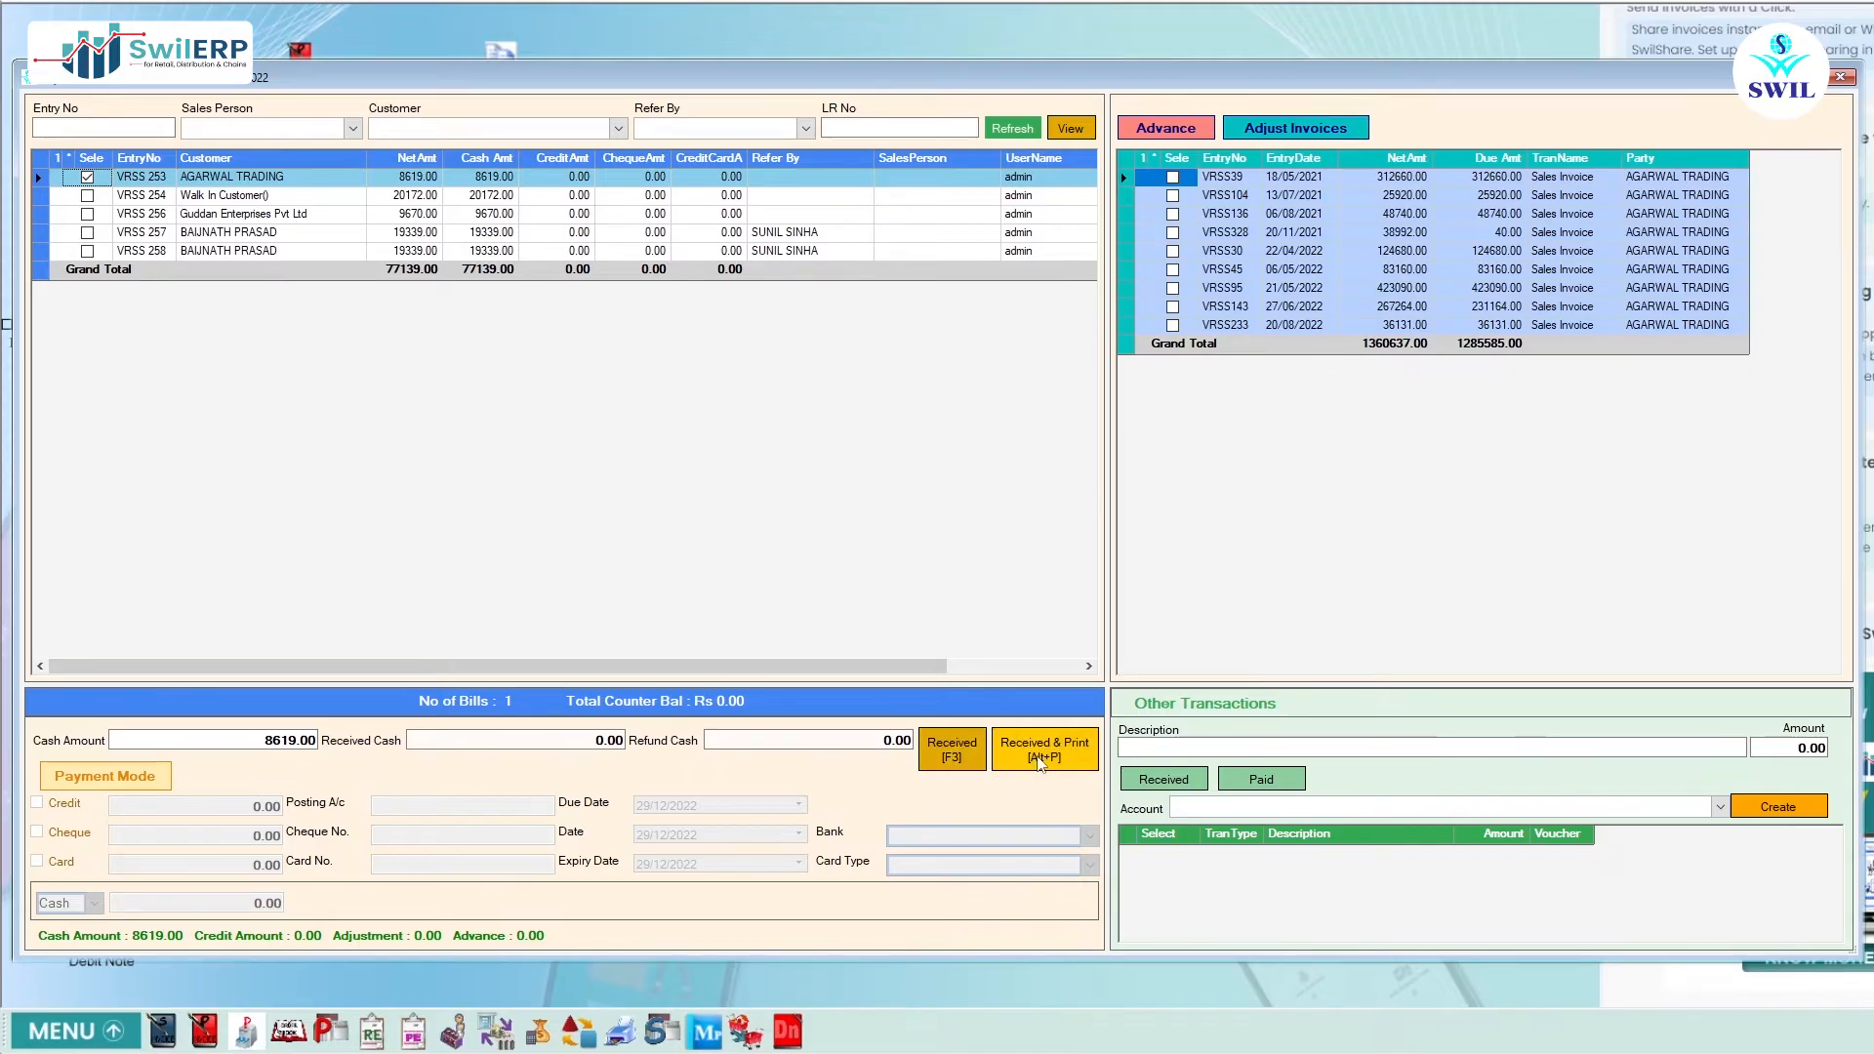
{"action": "left_click", "coordinate": [1172, 233]}
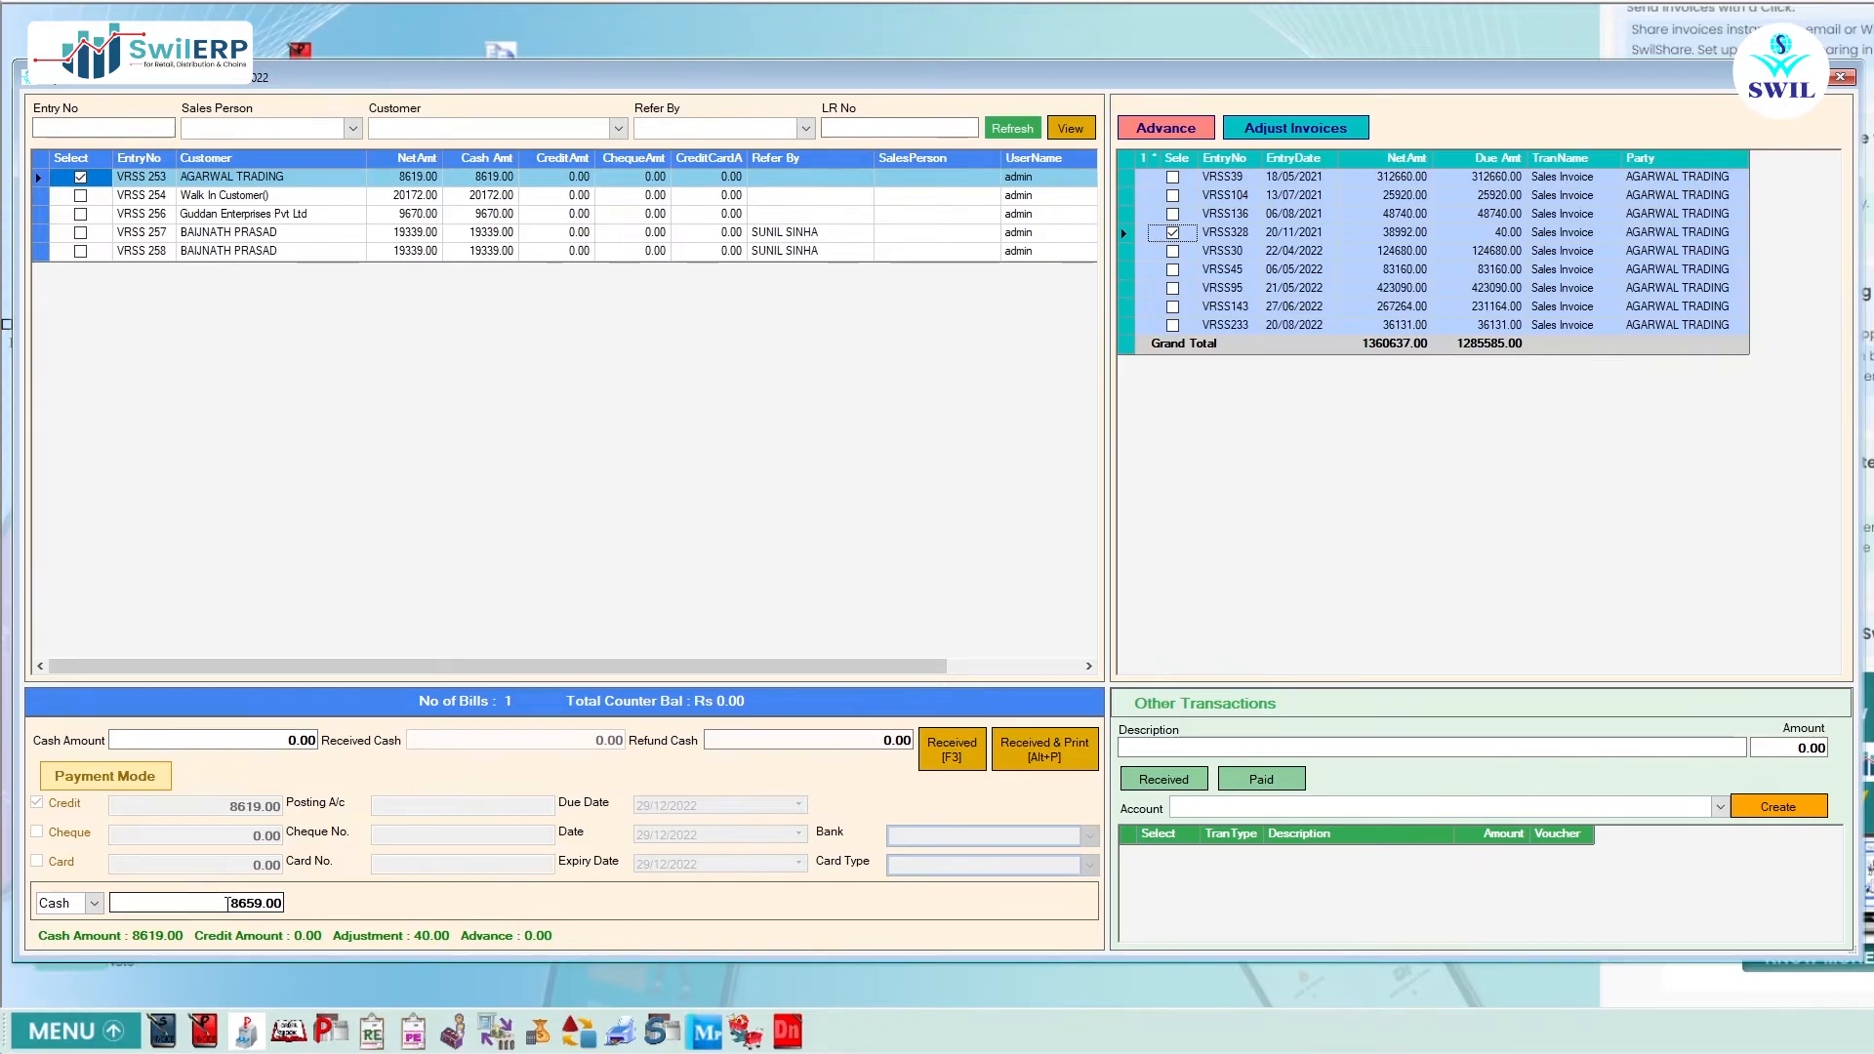
{"action": "left_click", "coordinate": [94, 903]}
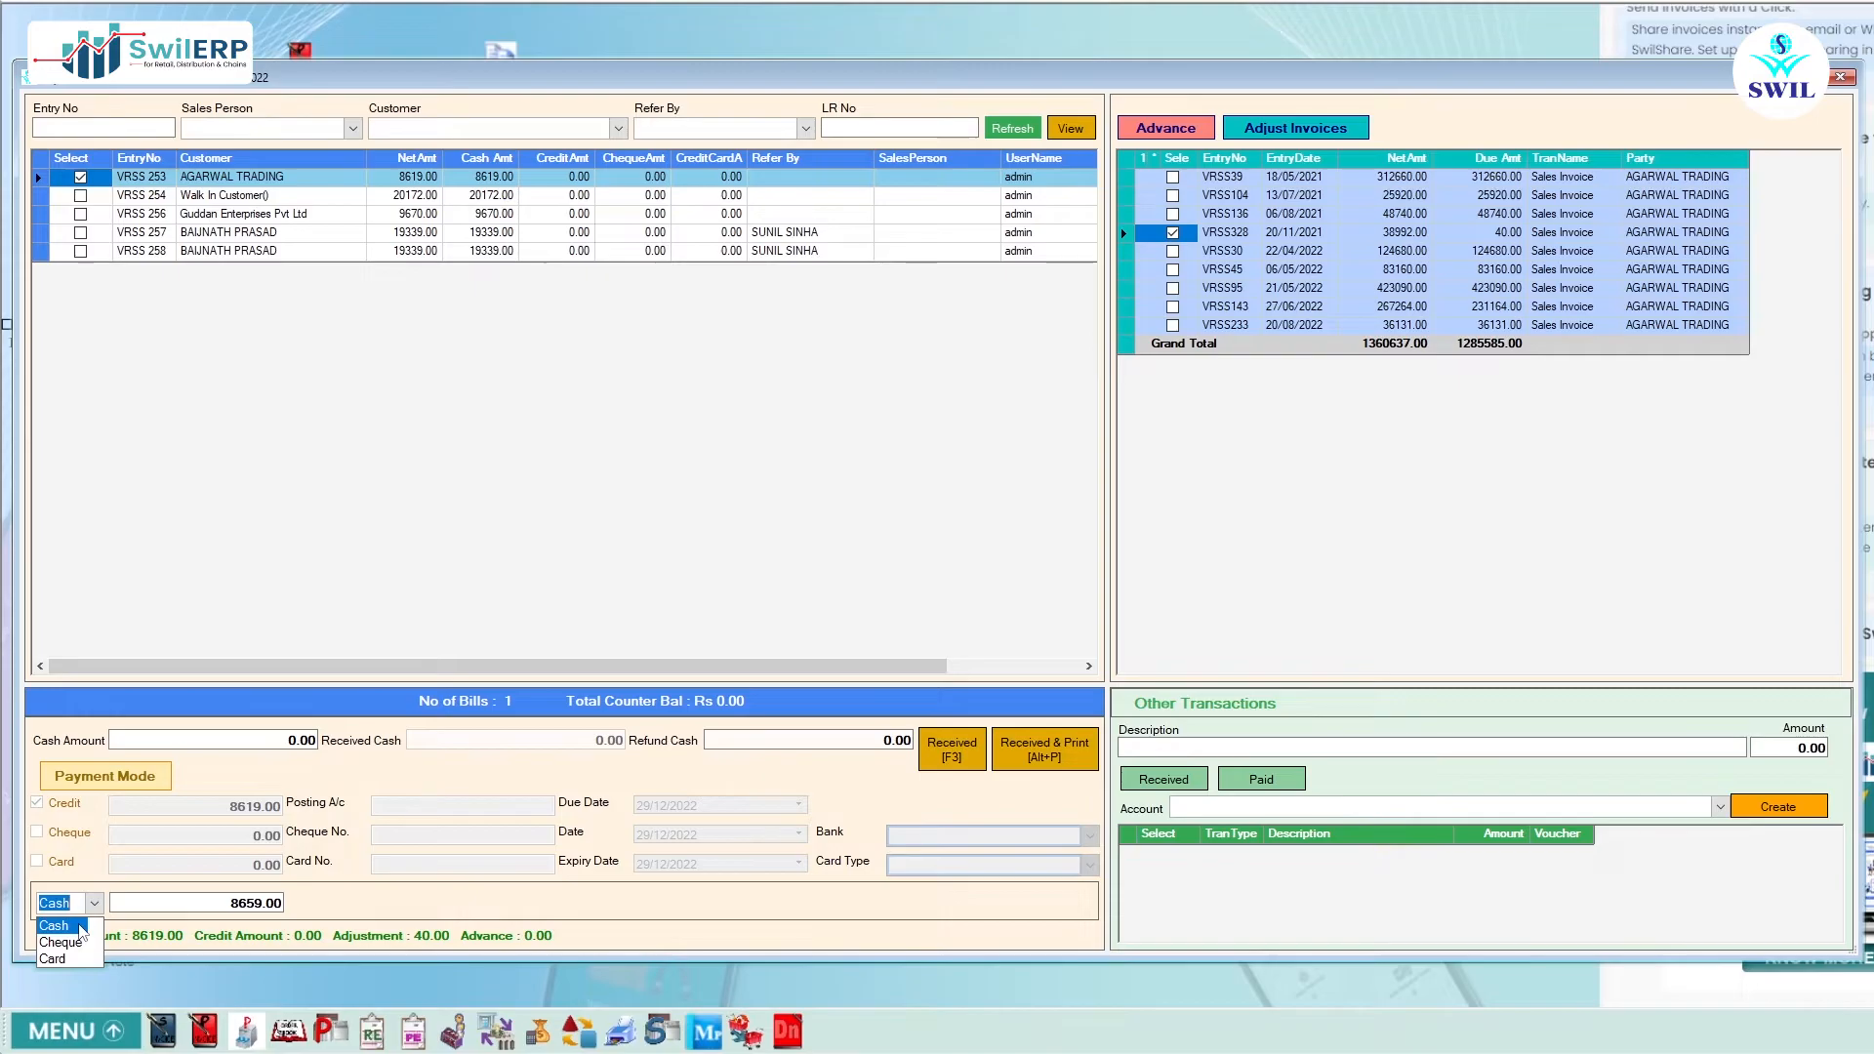
{"action": "left_click", "coordinate": [81, 927]}
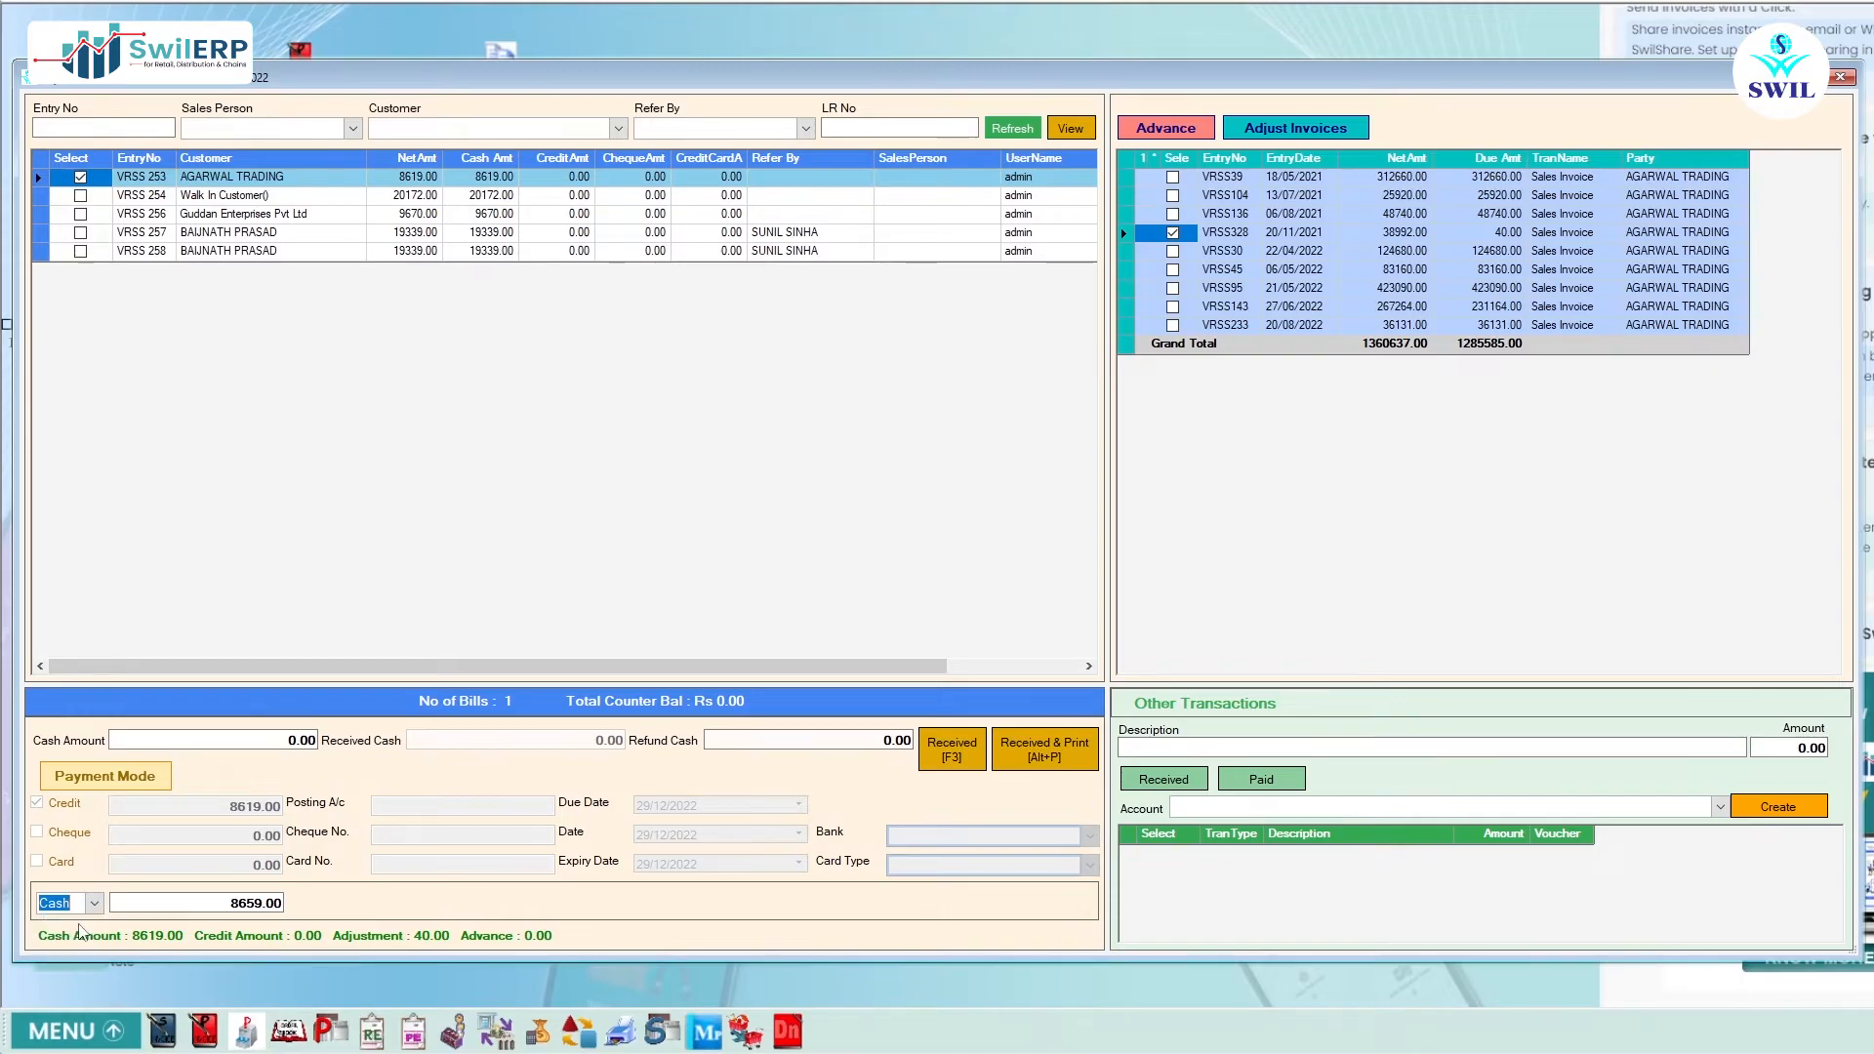
- Filter the counter bills by customer AGARWAL TRADING, and select its bill together with the pending invoice dated 20/11/2021
{"action": "left_click", "coordinate": [600, 126]}
{"action": "left_click", "coordinate": [618, 129]}
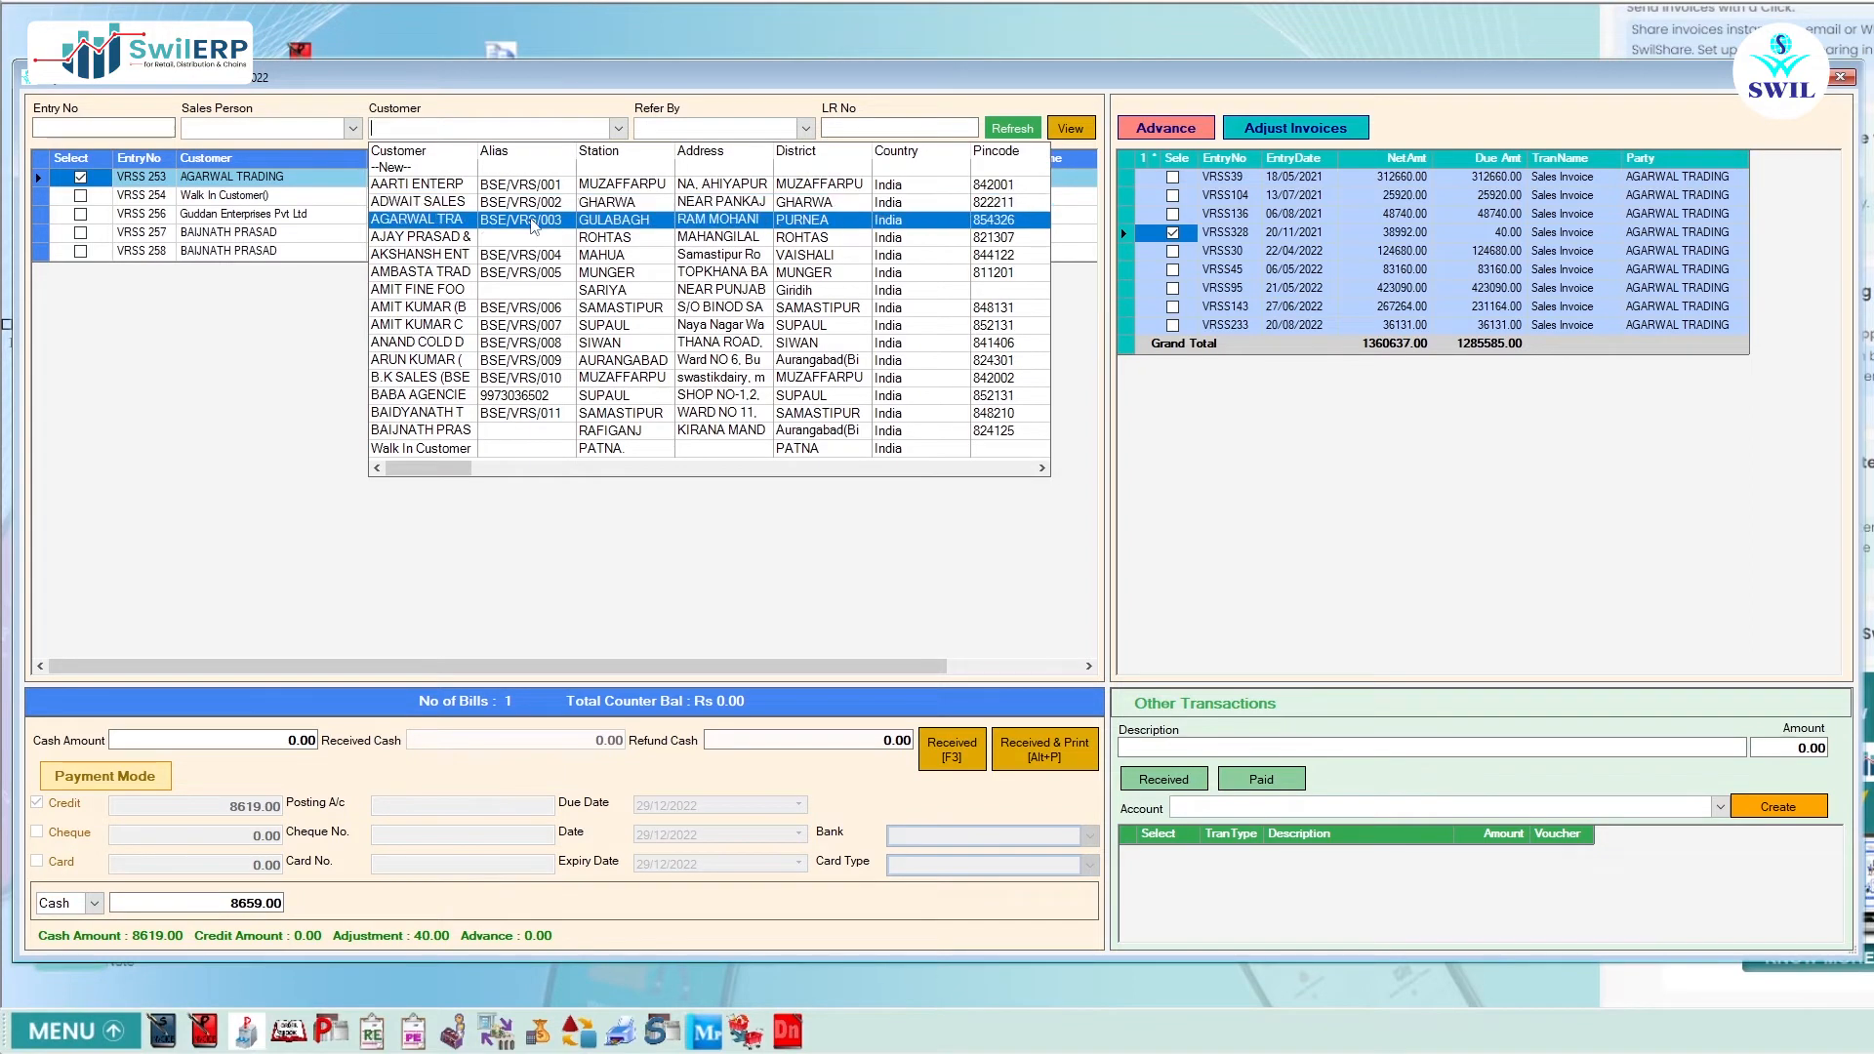
{"action": "left_click", "coordinate": [532, 224]}
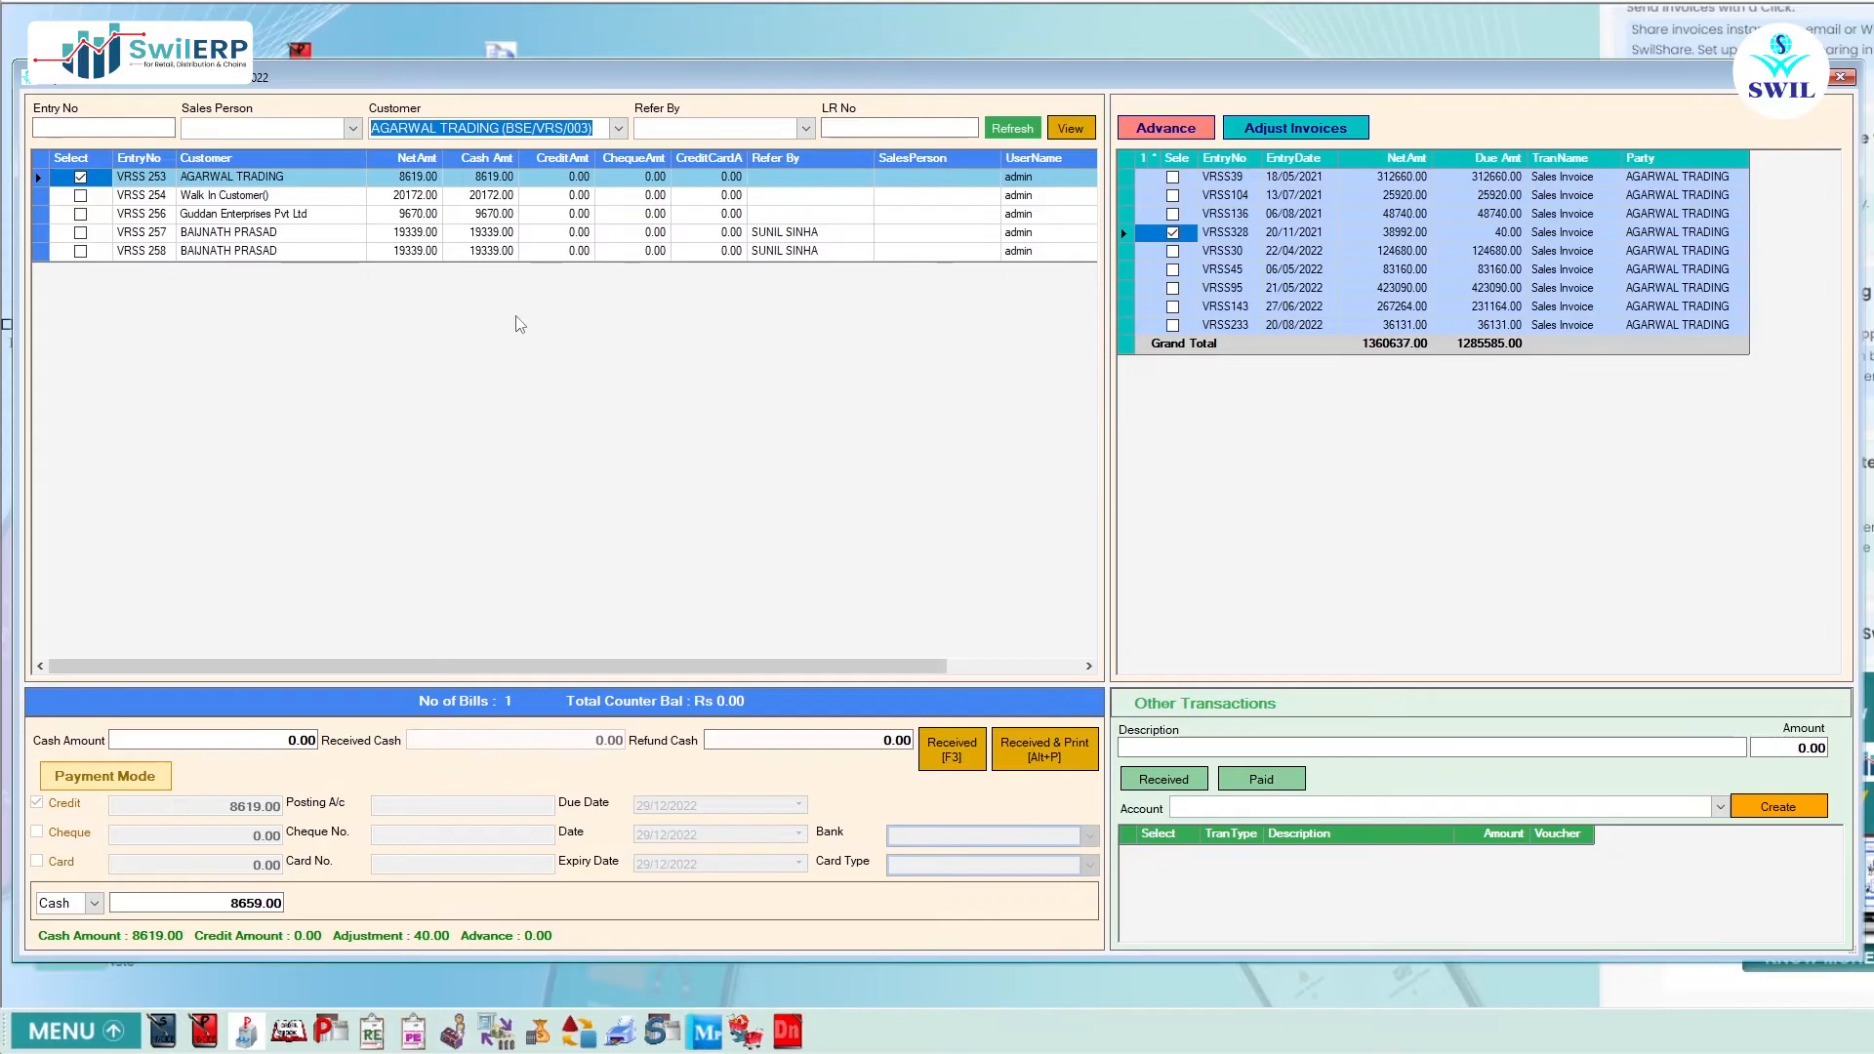
{"action": "left_click", "coordinate": [90, 179]}
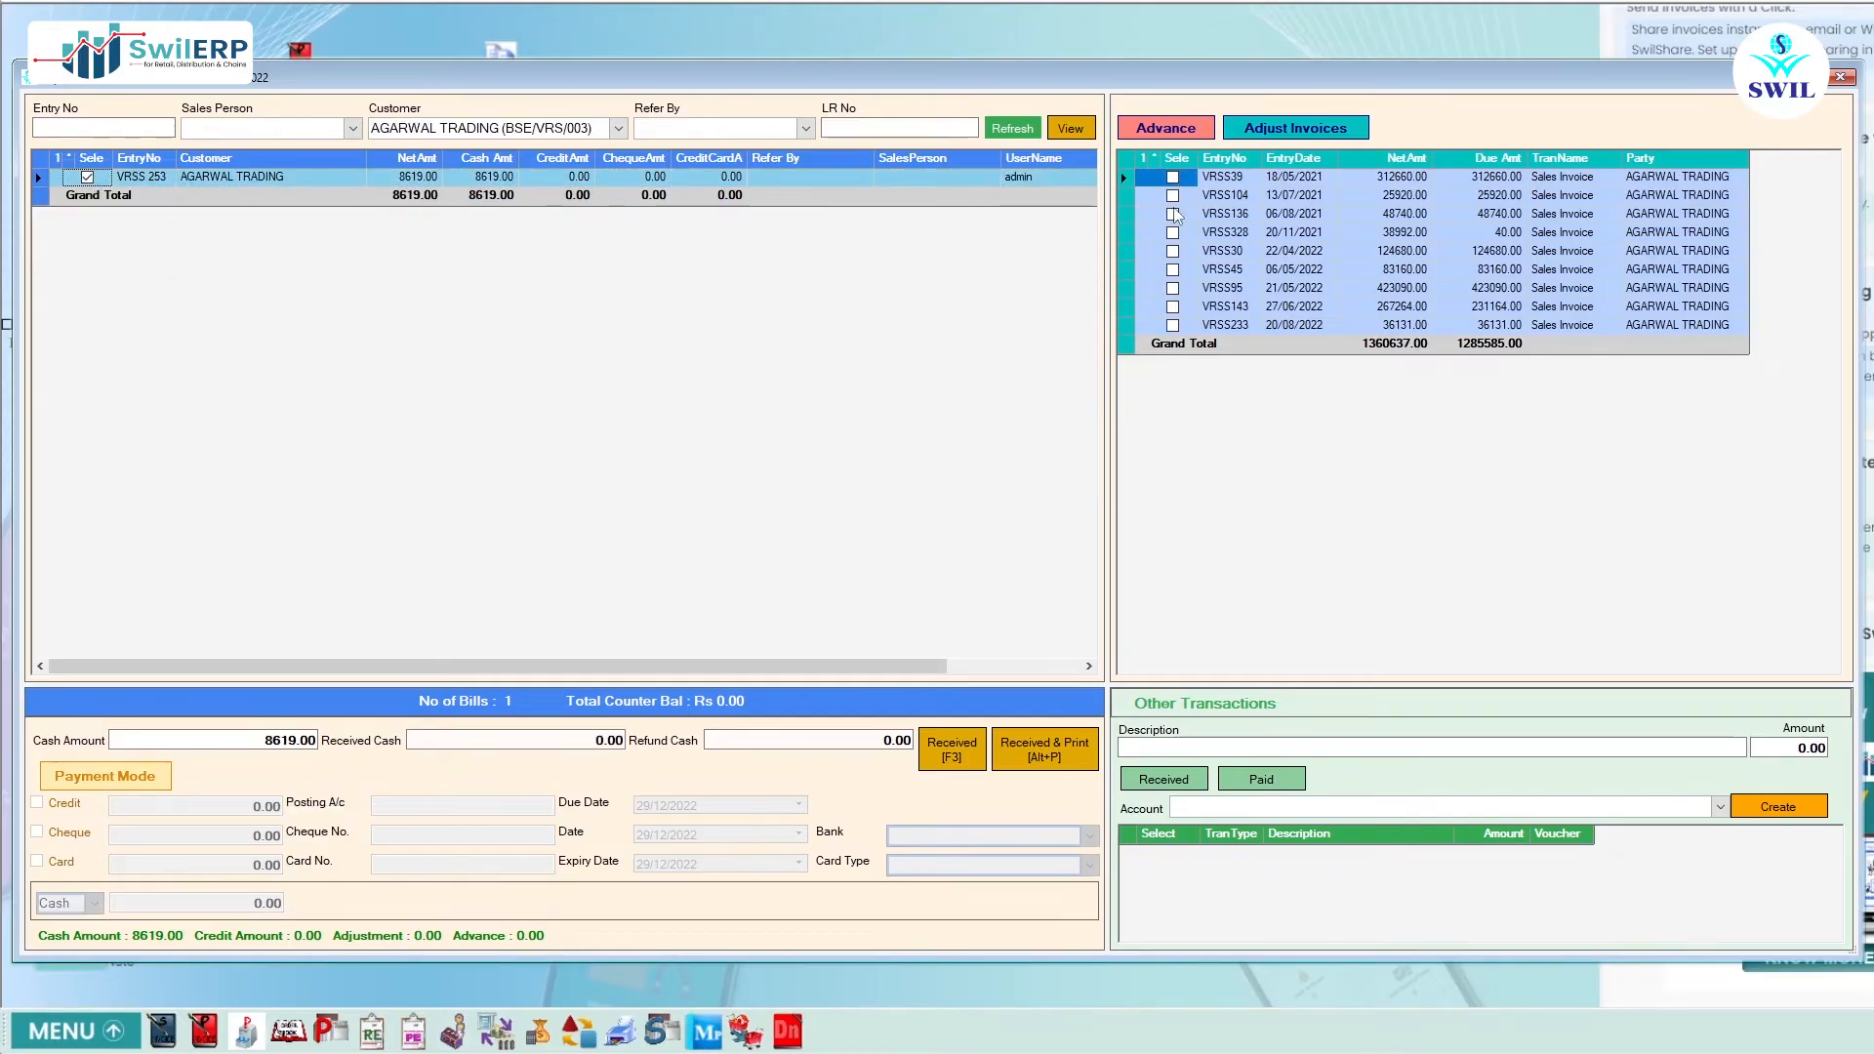
{"action": "left_click", "coordinate": [1173, 233]}
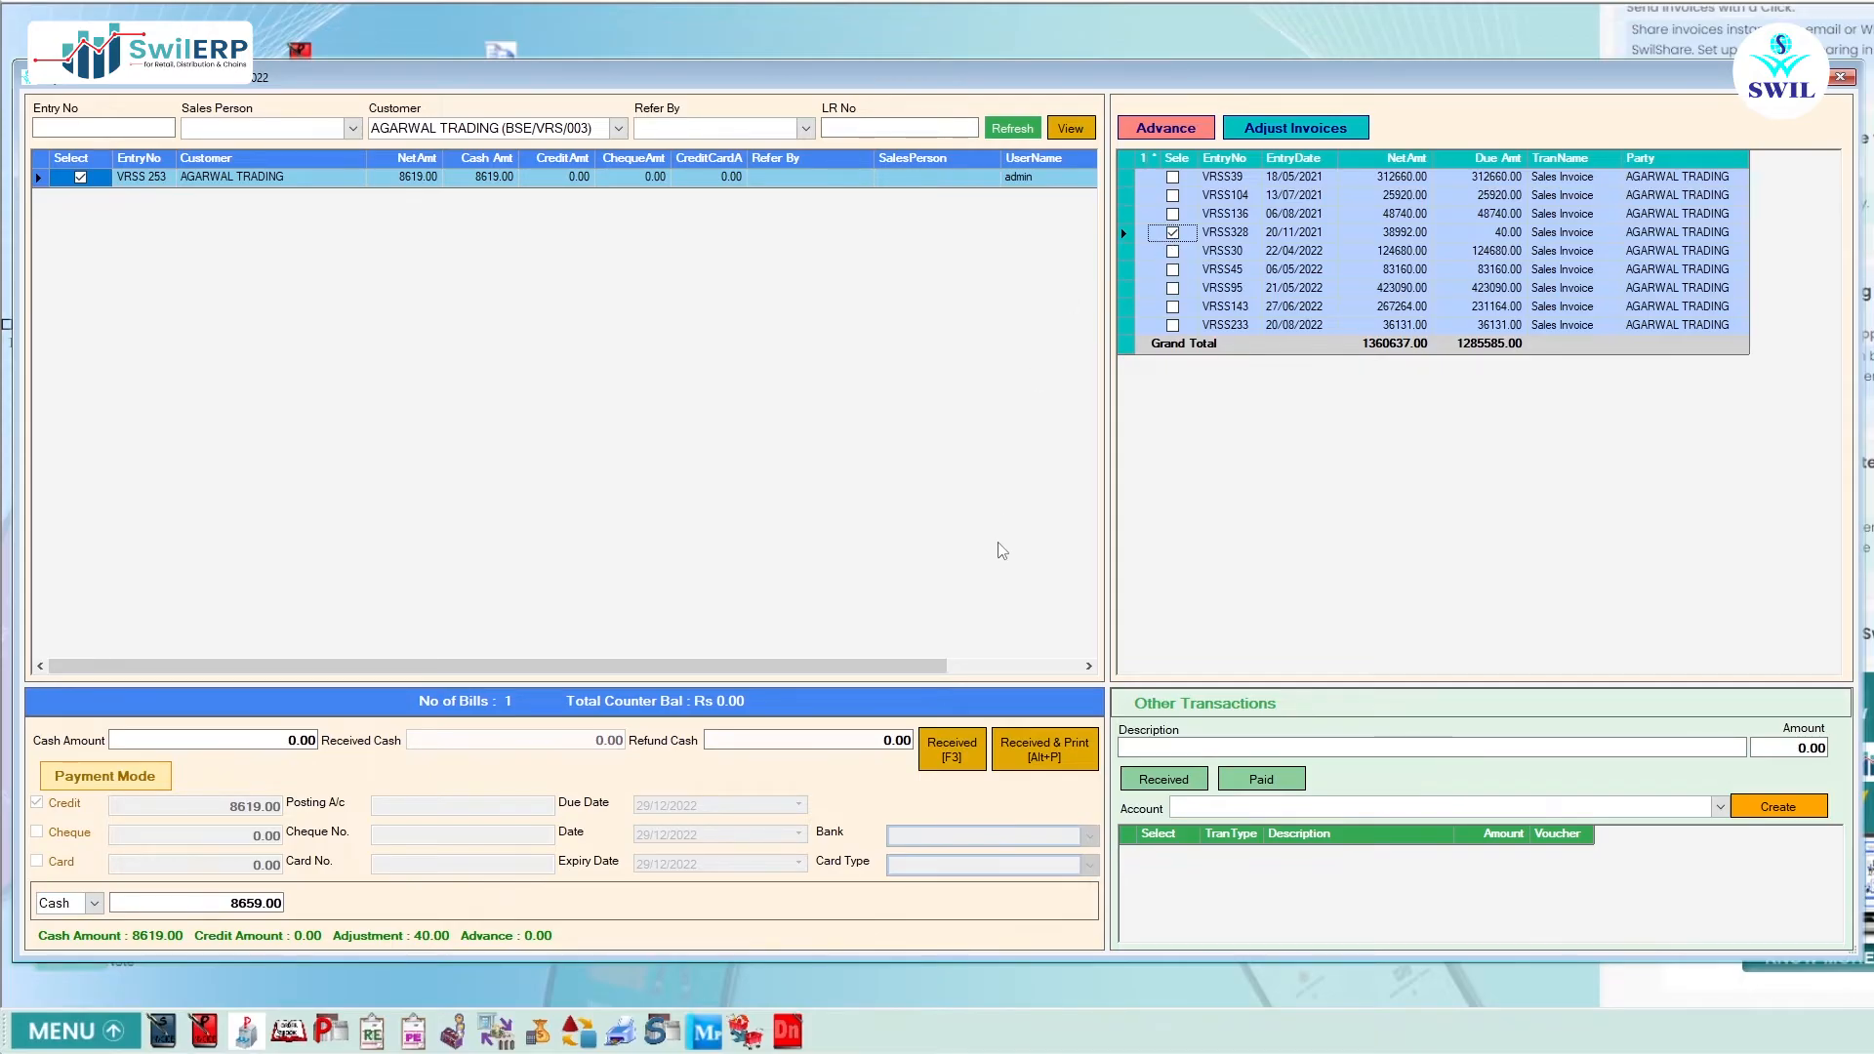
- Receive the cash payment for the AGARWAL TRADING bill and its adjusted invoice in the Payment Counter
{"action": "left_click", "coordinate": [956, 751]}
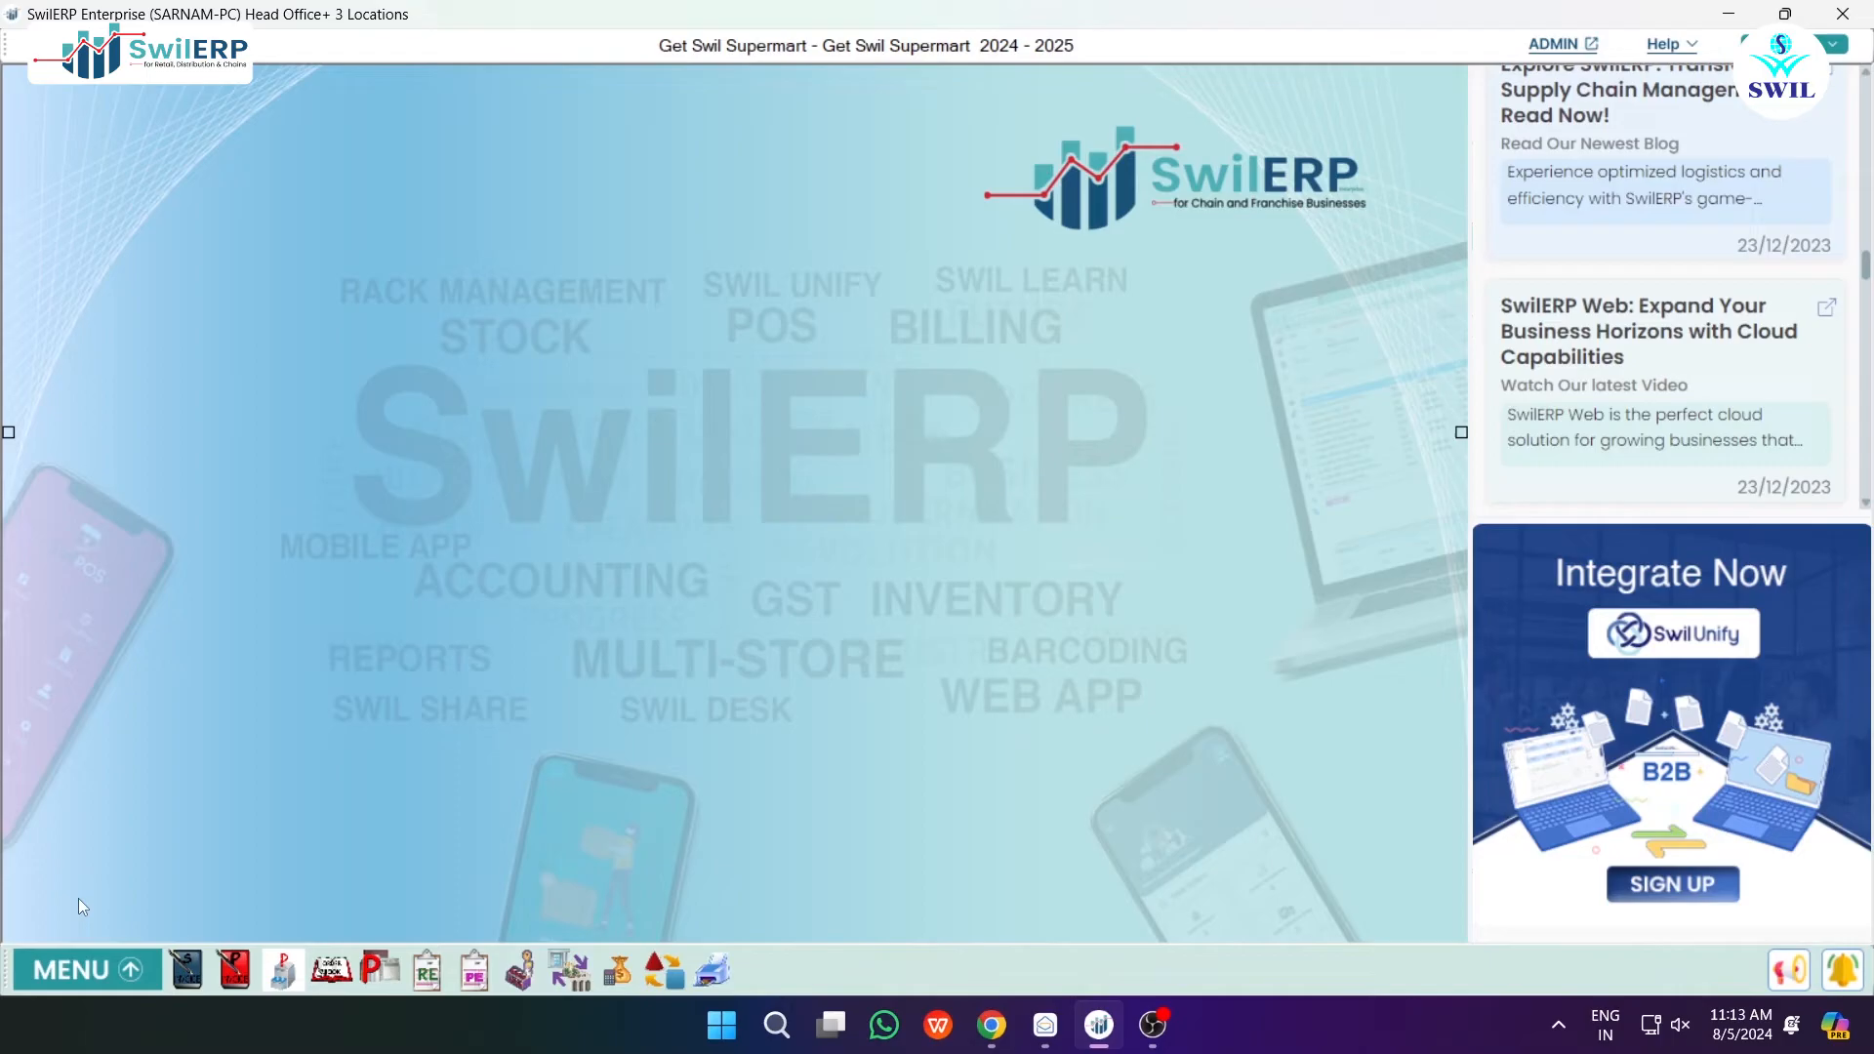
- Open the list of transactions awaiting review from the sales transactions
{"action": "left_click", "coordinate": [66, 976]}
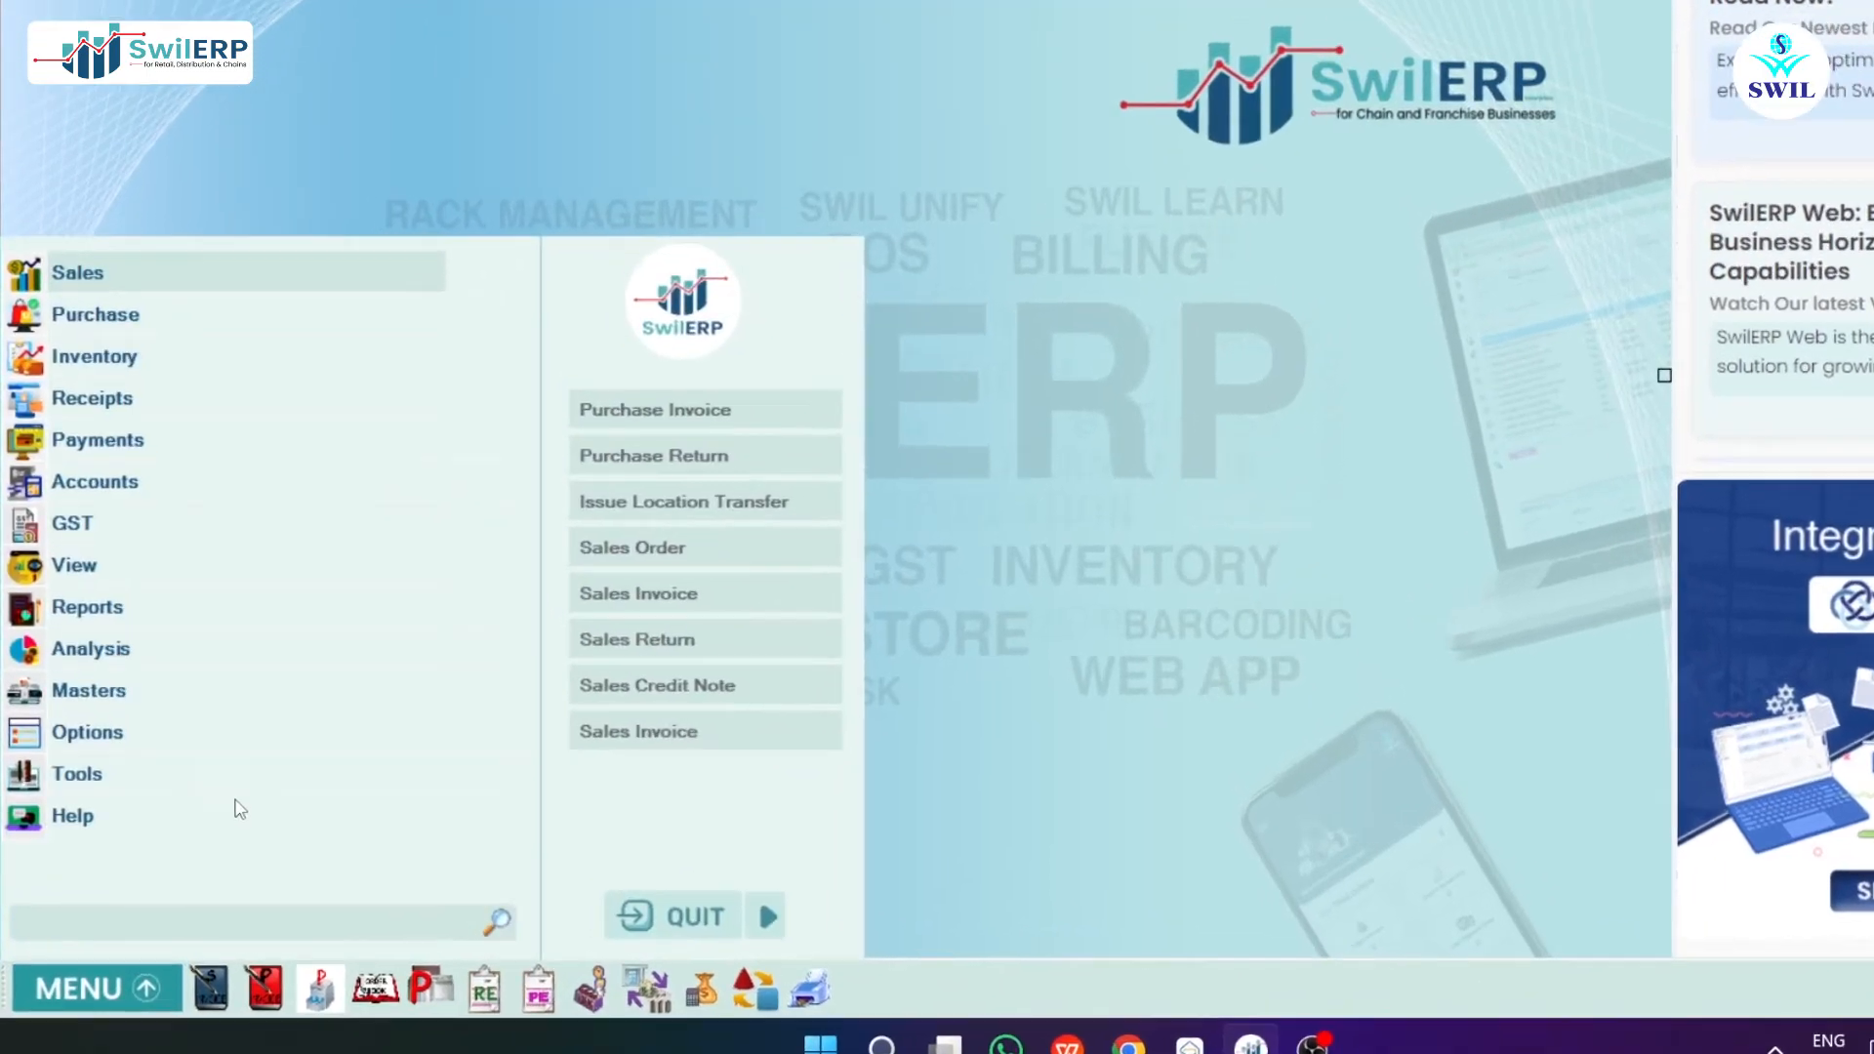
{"action": "left_click", "coordinate": [74, 341]}
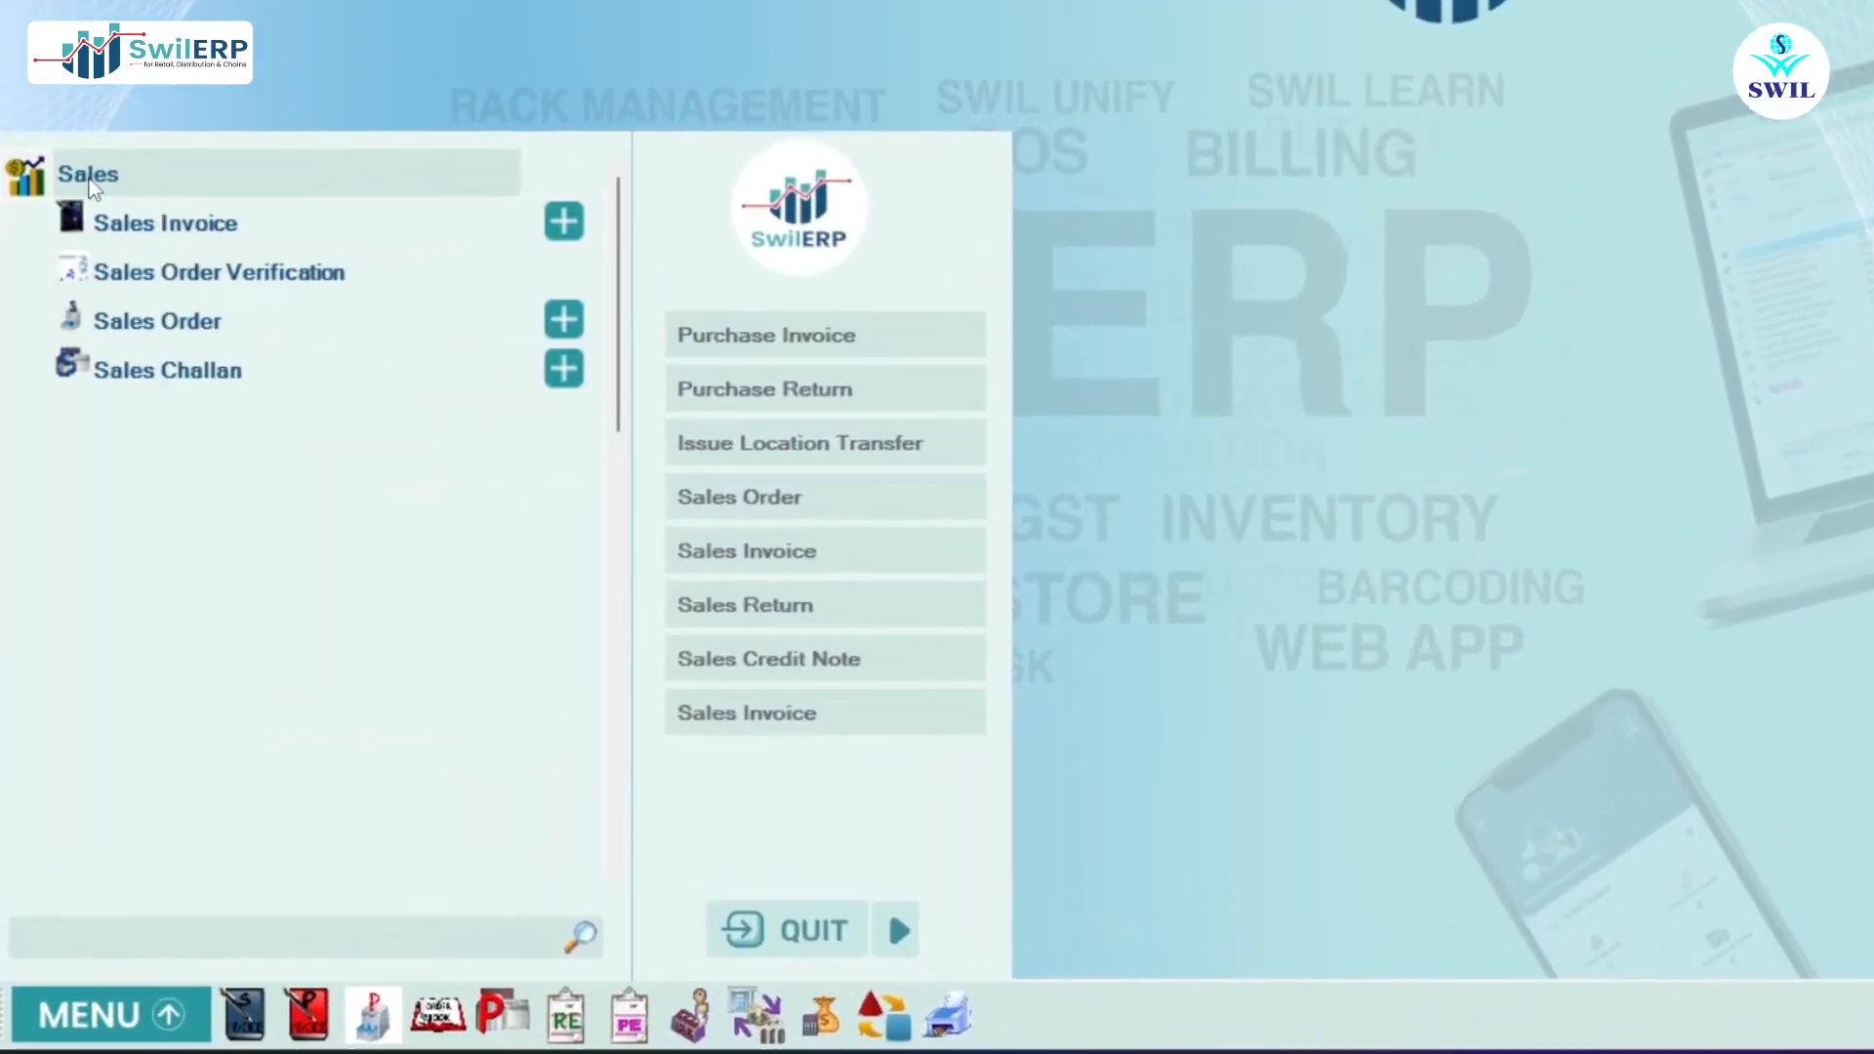
{"action": "scroll", "coordinate": [185, 796], "scroll_direction": "down", "scroll_amount": 6}
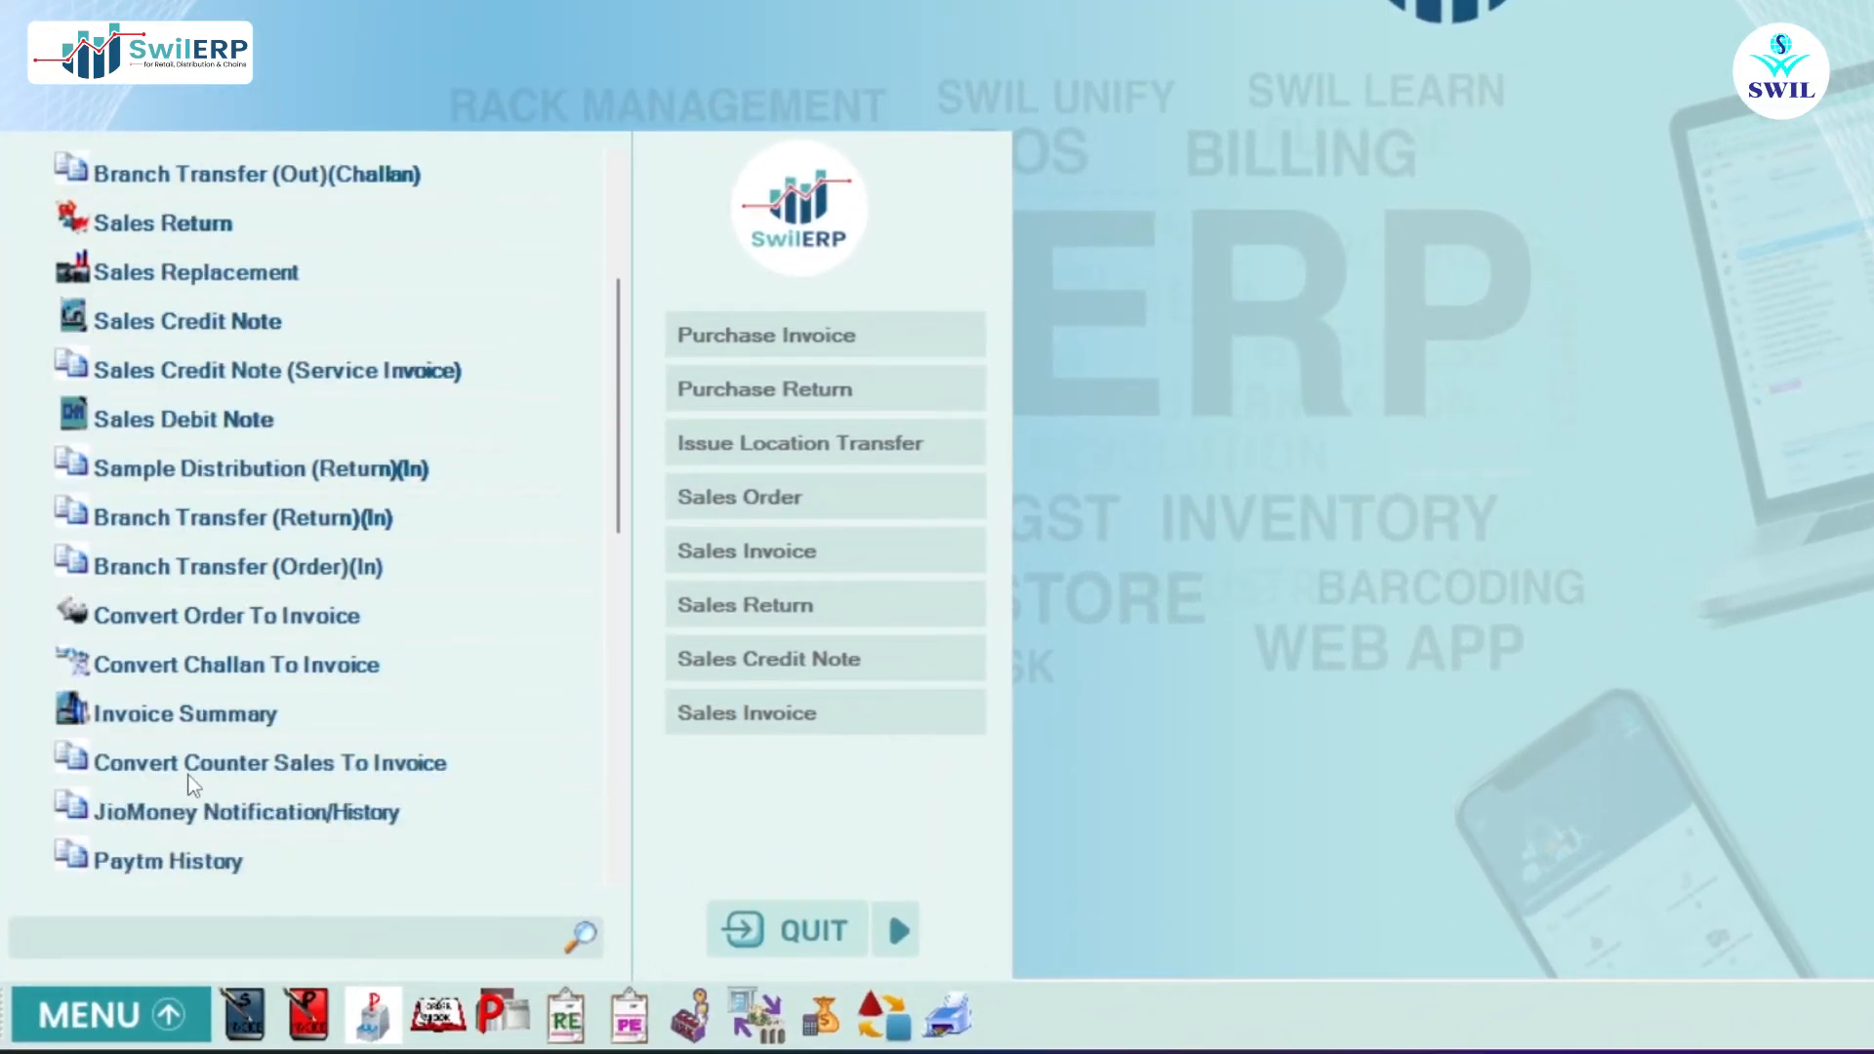
{"action": "left_click", "coordinate": [136, 574]}
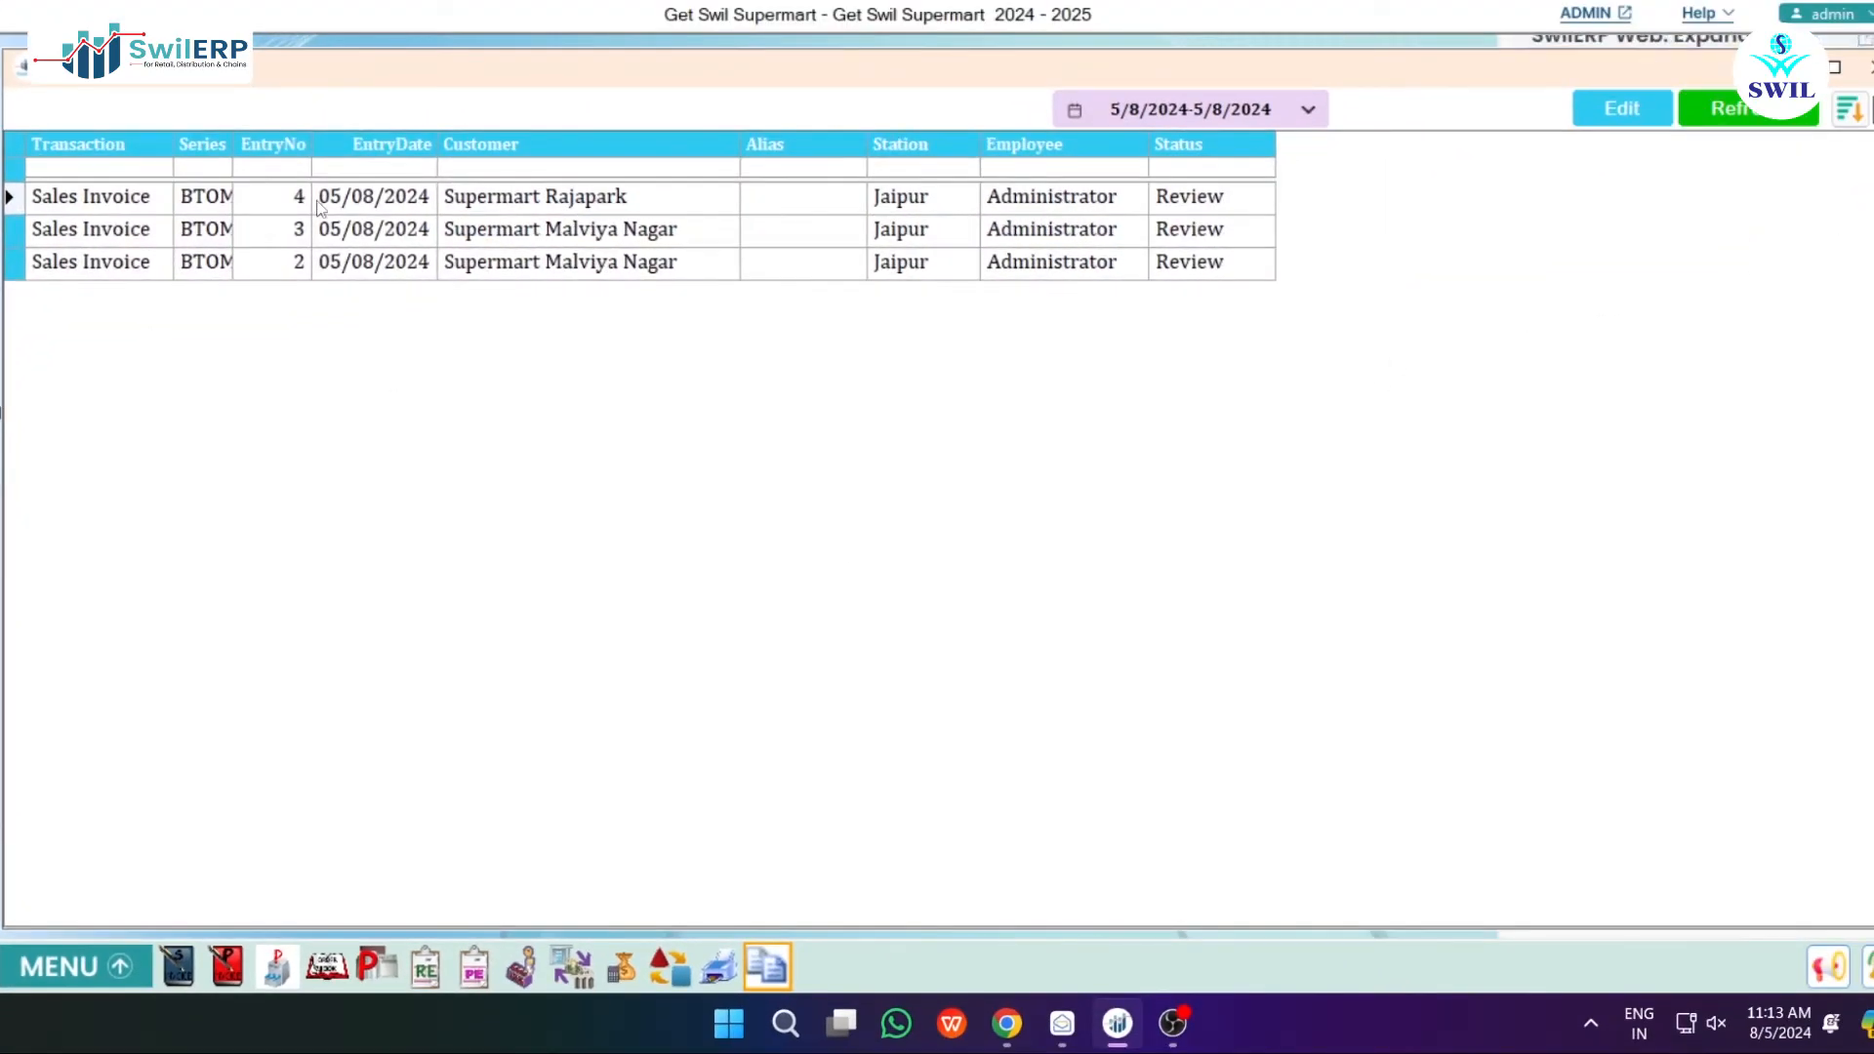
- Open the Supermart Rajapark sales invoice, entry 4, for review and set its entry series to A
{"action": "left_click", "coordinate": [1198, 198]}
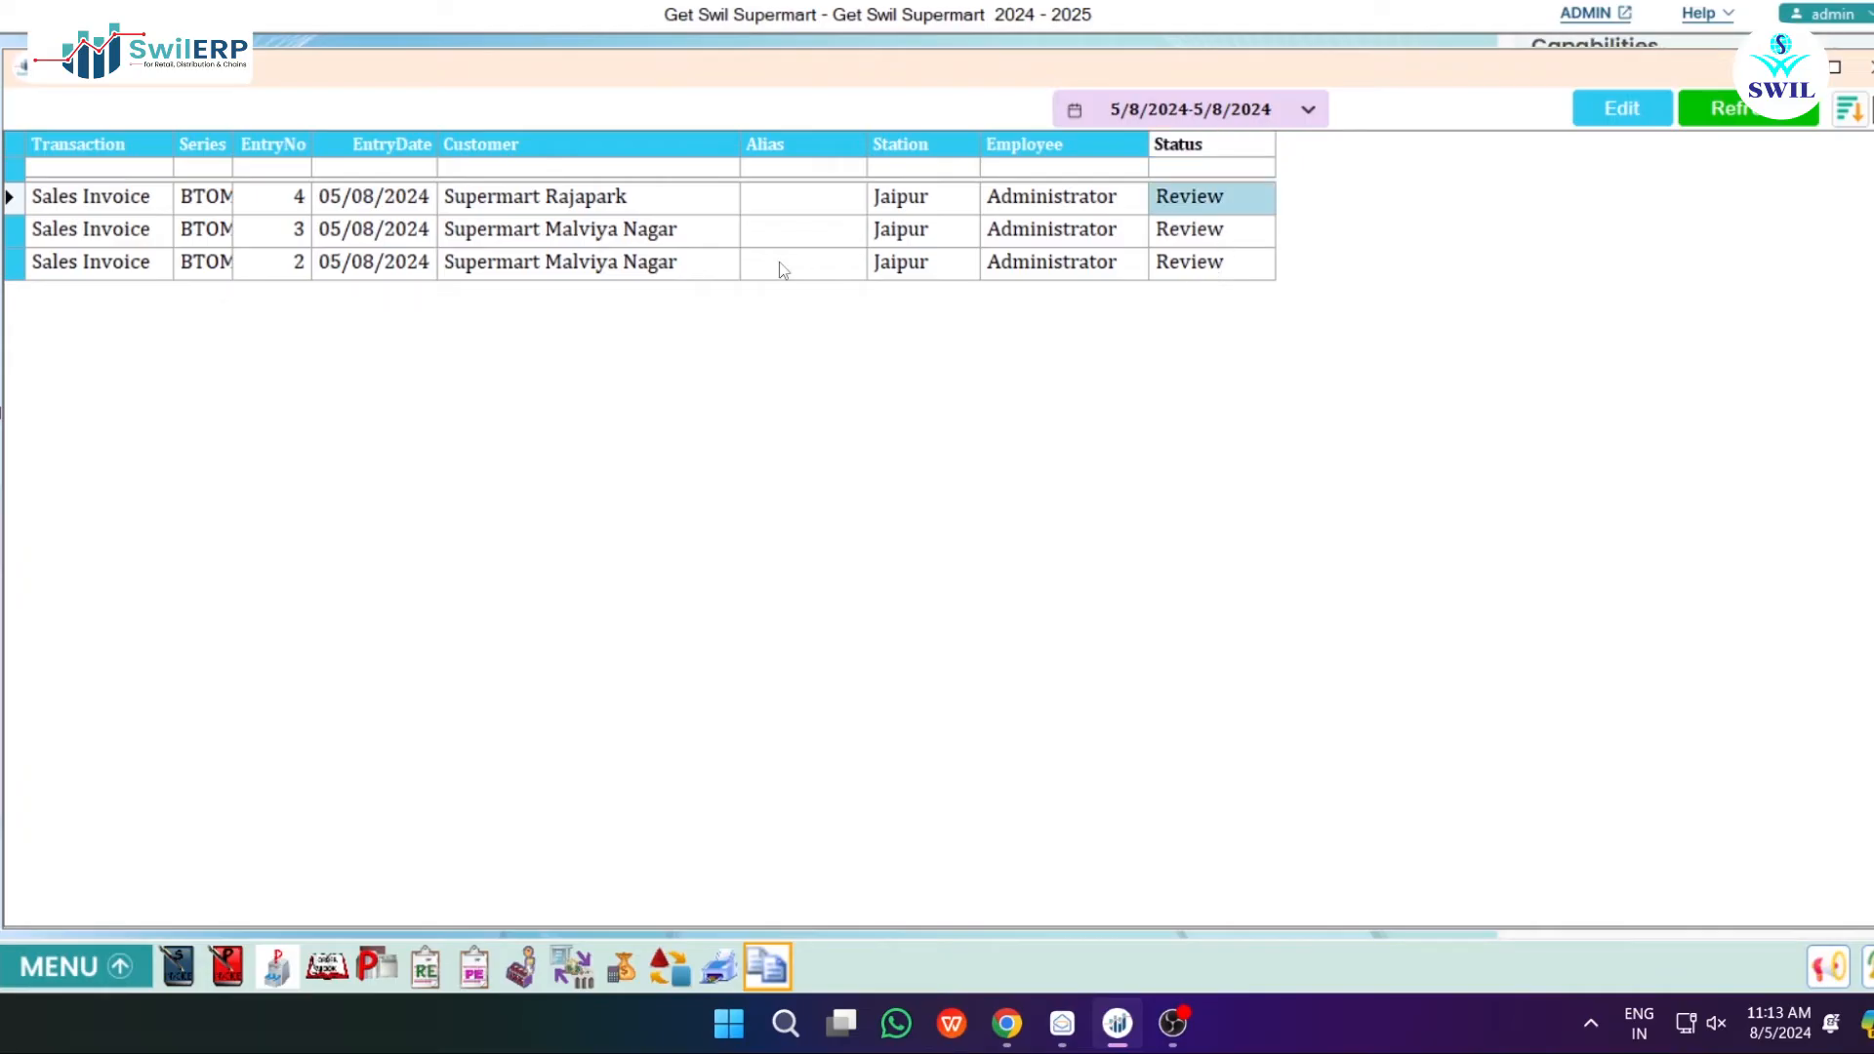
{"action": "left_click", "coordinate": [86, 203]}
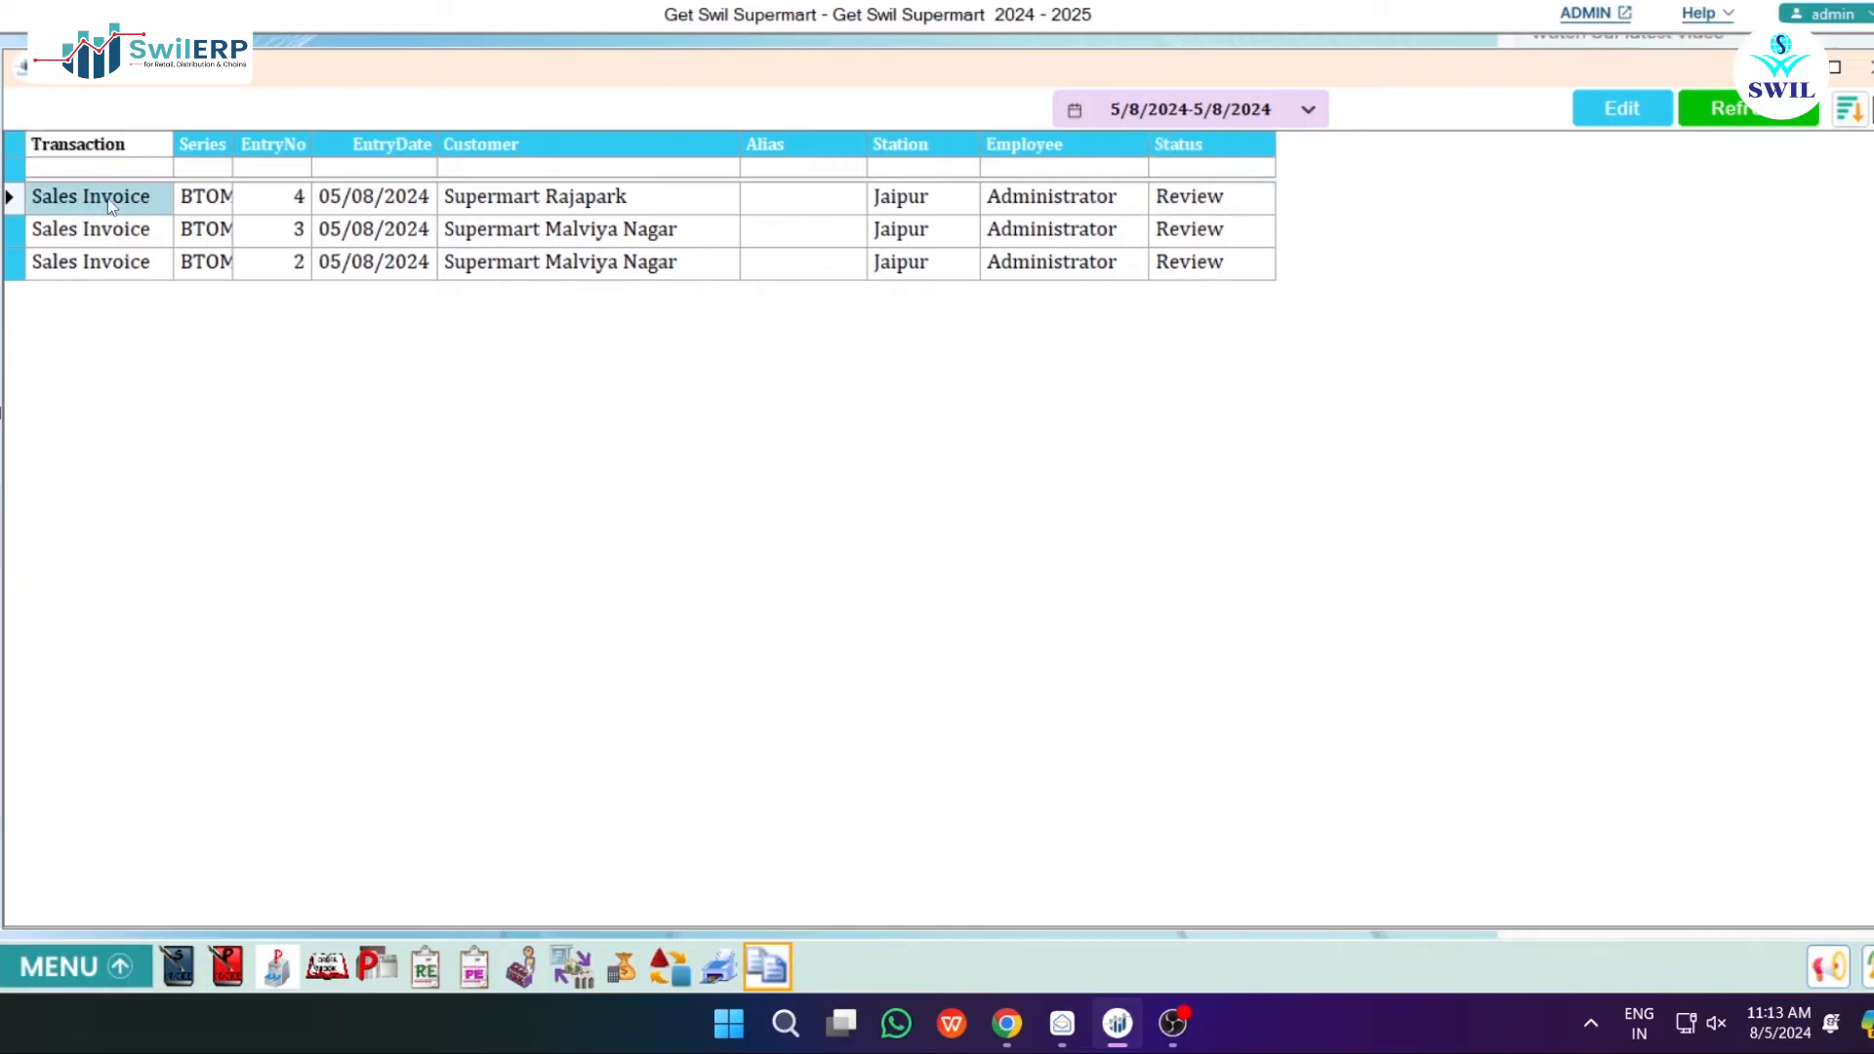
{"action": "left_click", "coordinate": [1615, 112]}
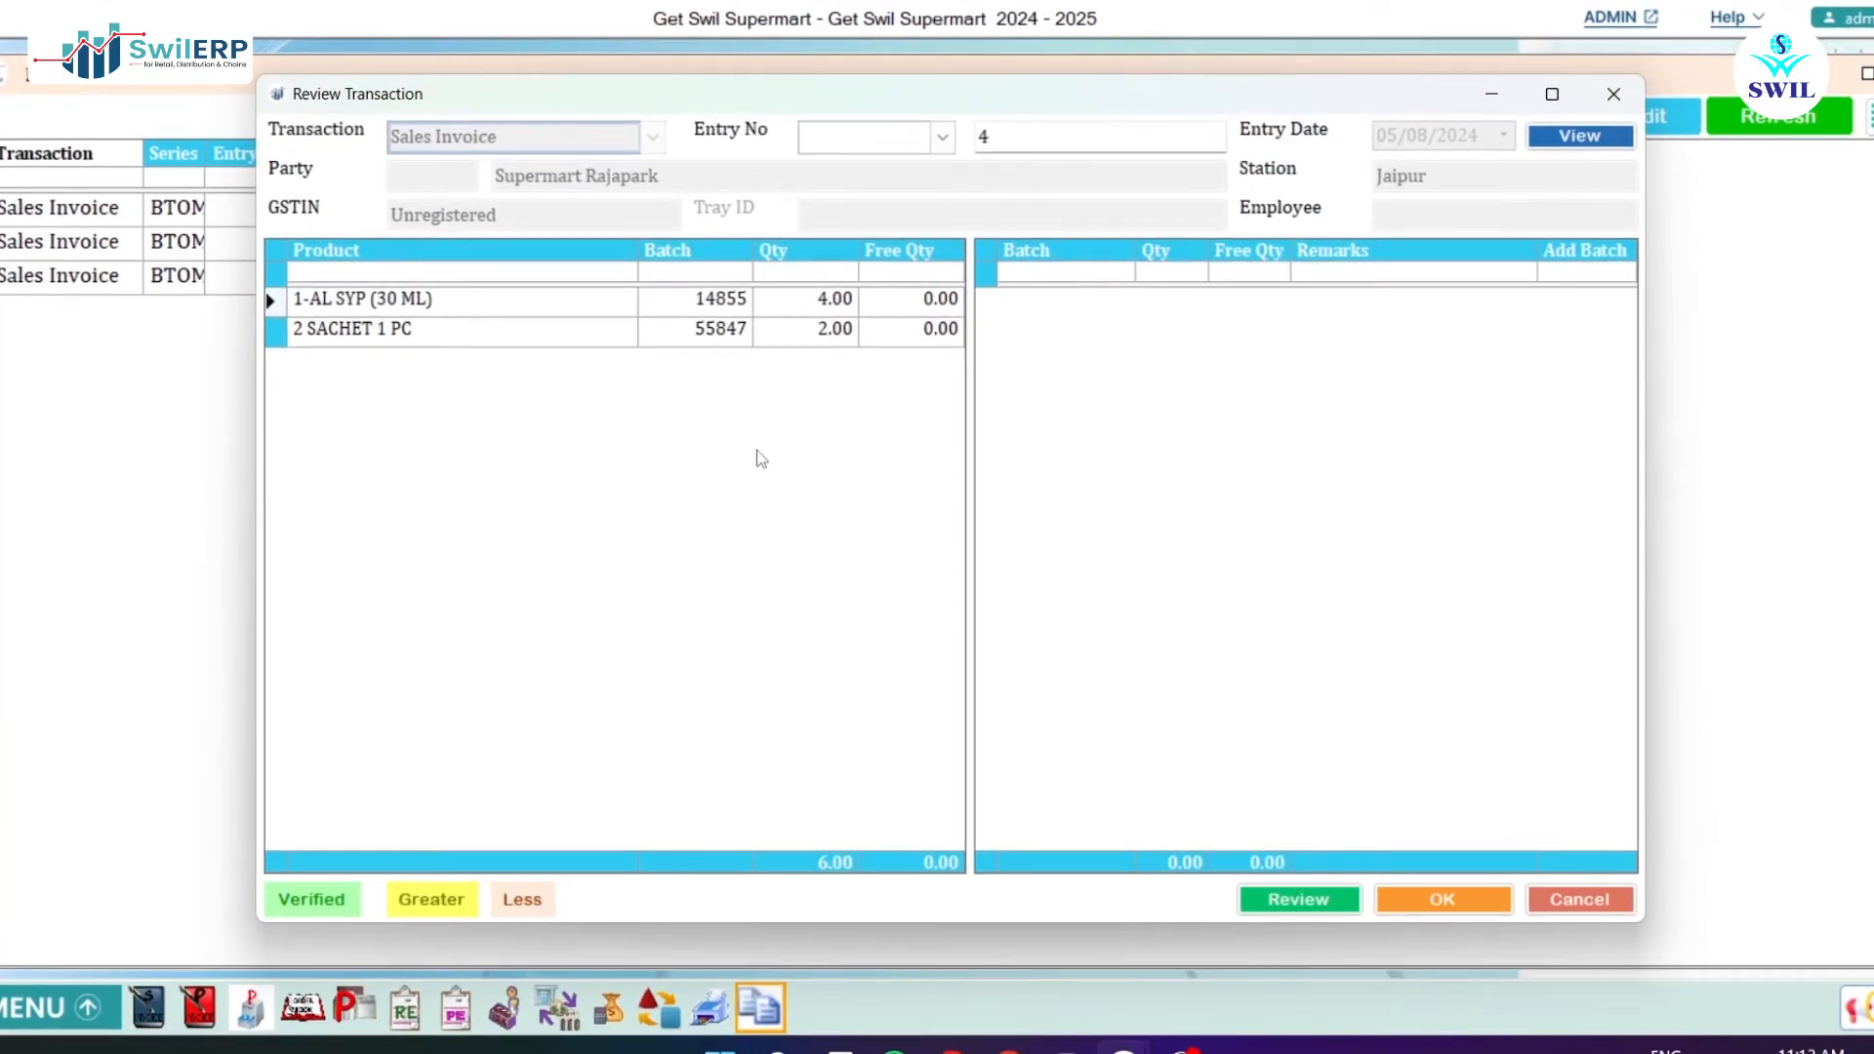
{"action": "left_click", "coordinate": [942, 137]}
{"action": "key", "text": "Return"}
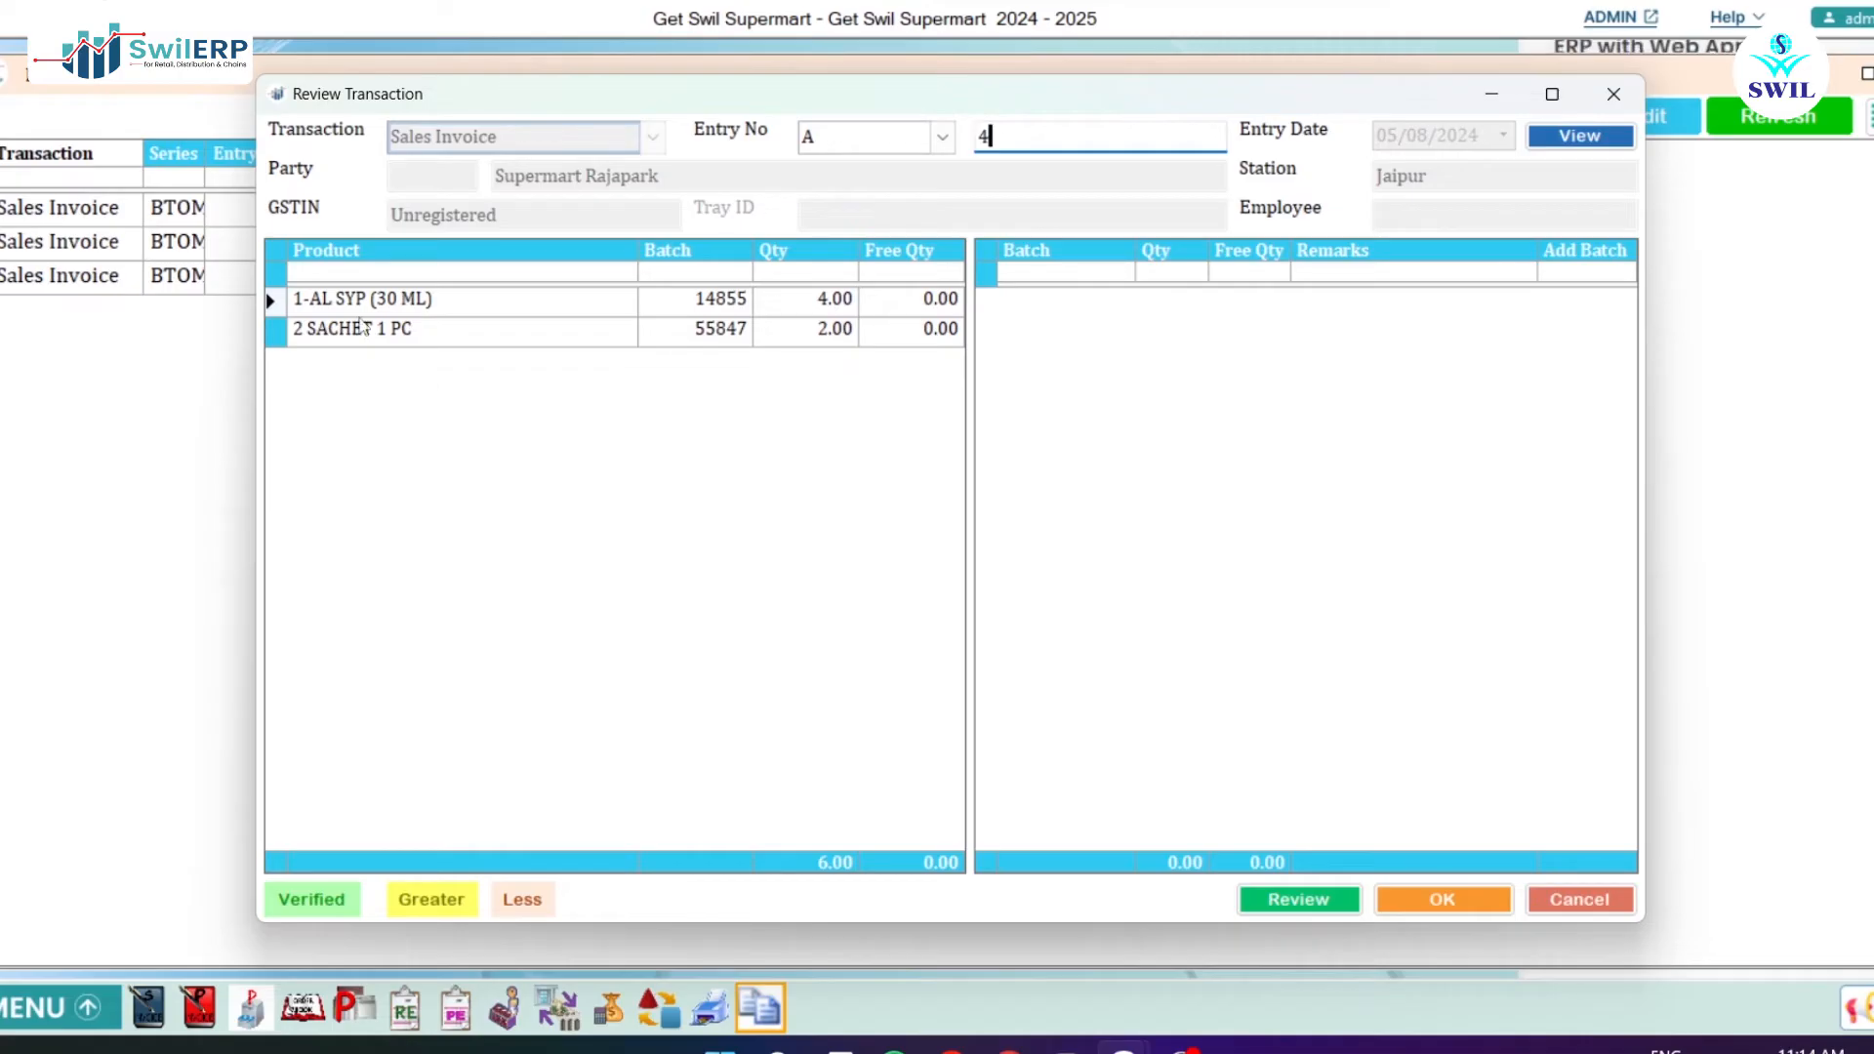
- Add 1-AL SYP (30 ML) to the checked items with quantity 3 and review the invoice
{"action": "left_click", "coordinate": [553, 310]}
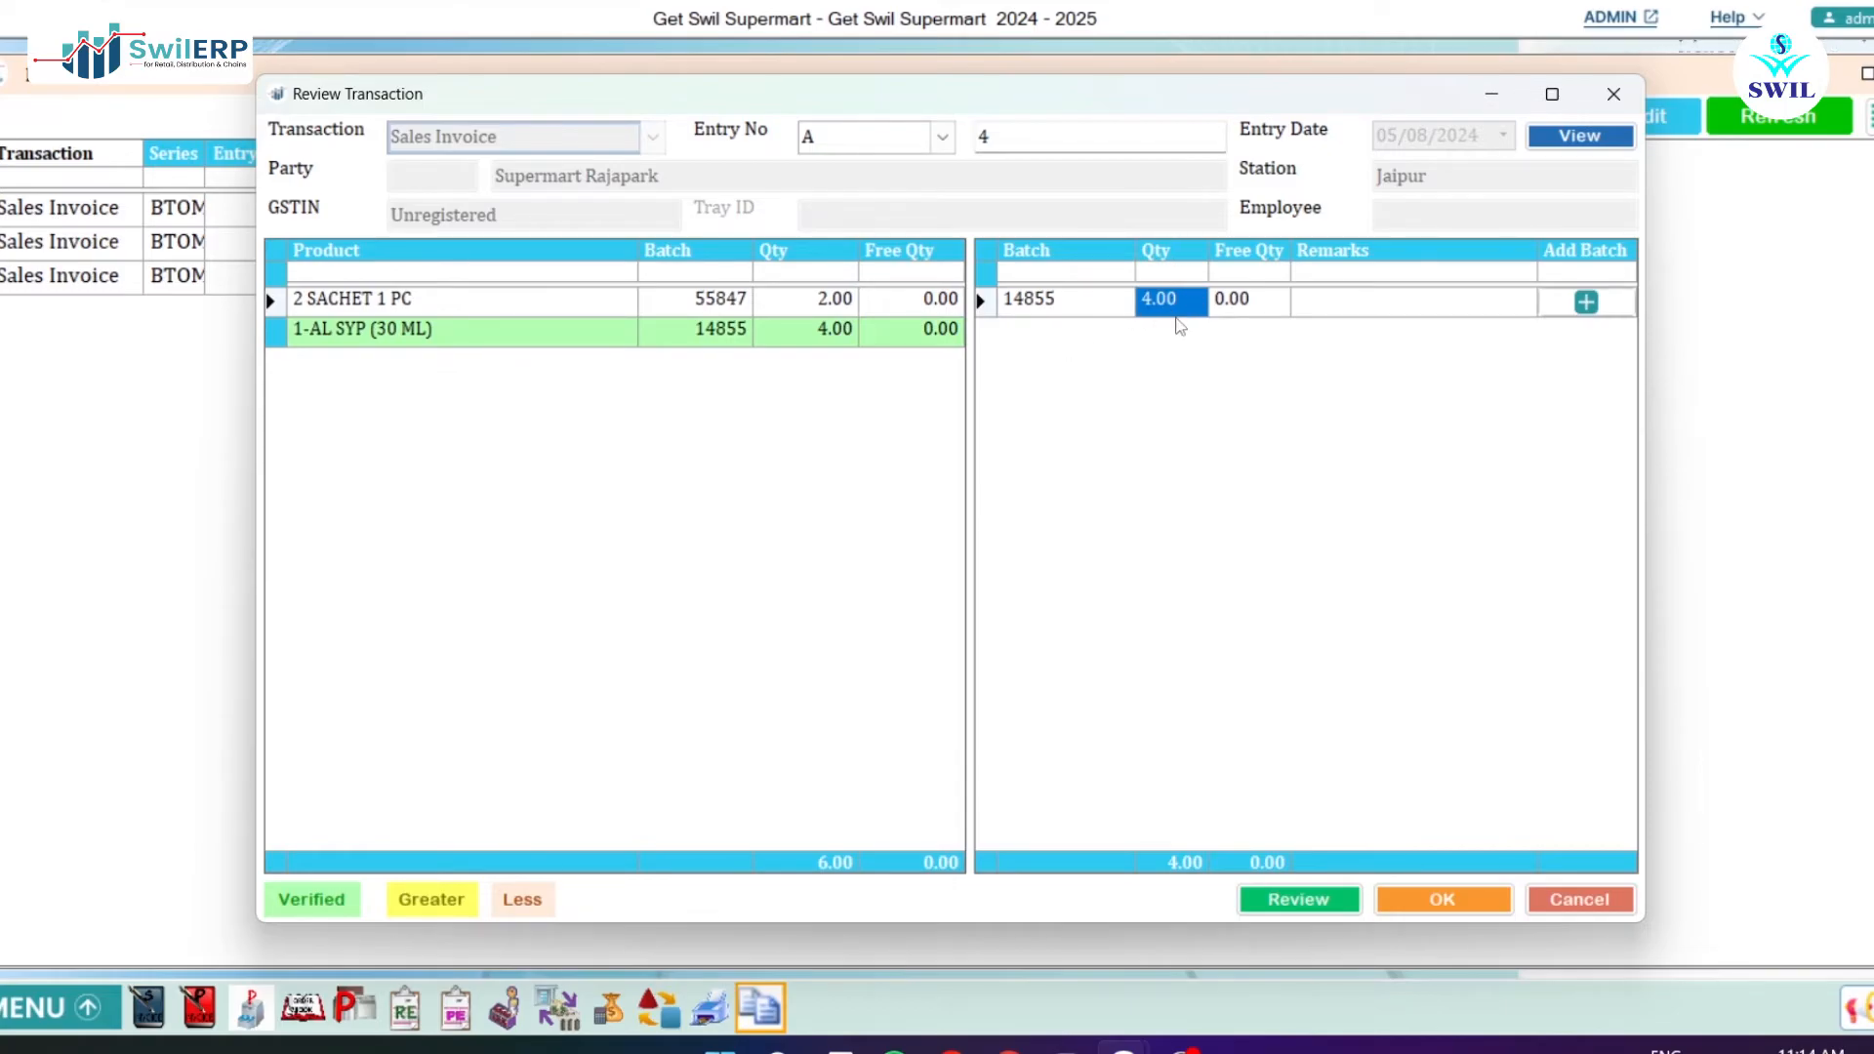
{"action": "type", "text": "3"}
{"action": "key", "text": "Return"}
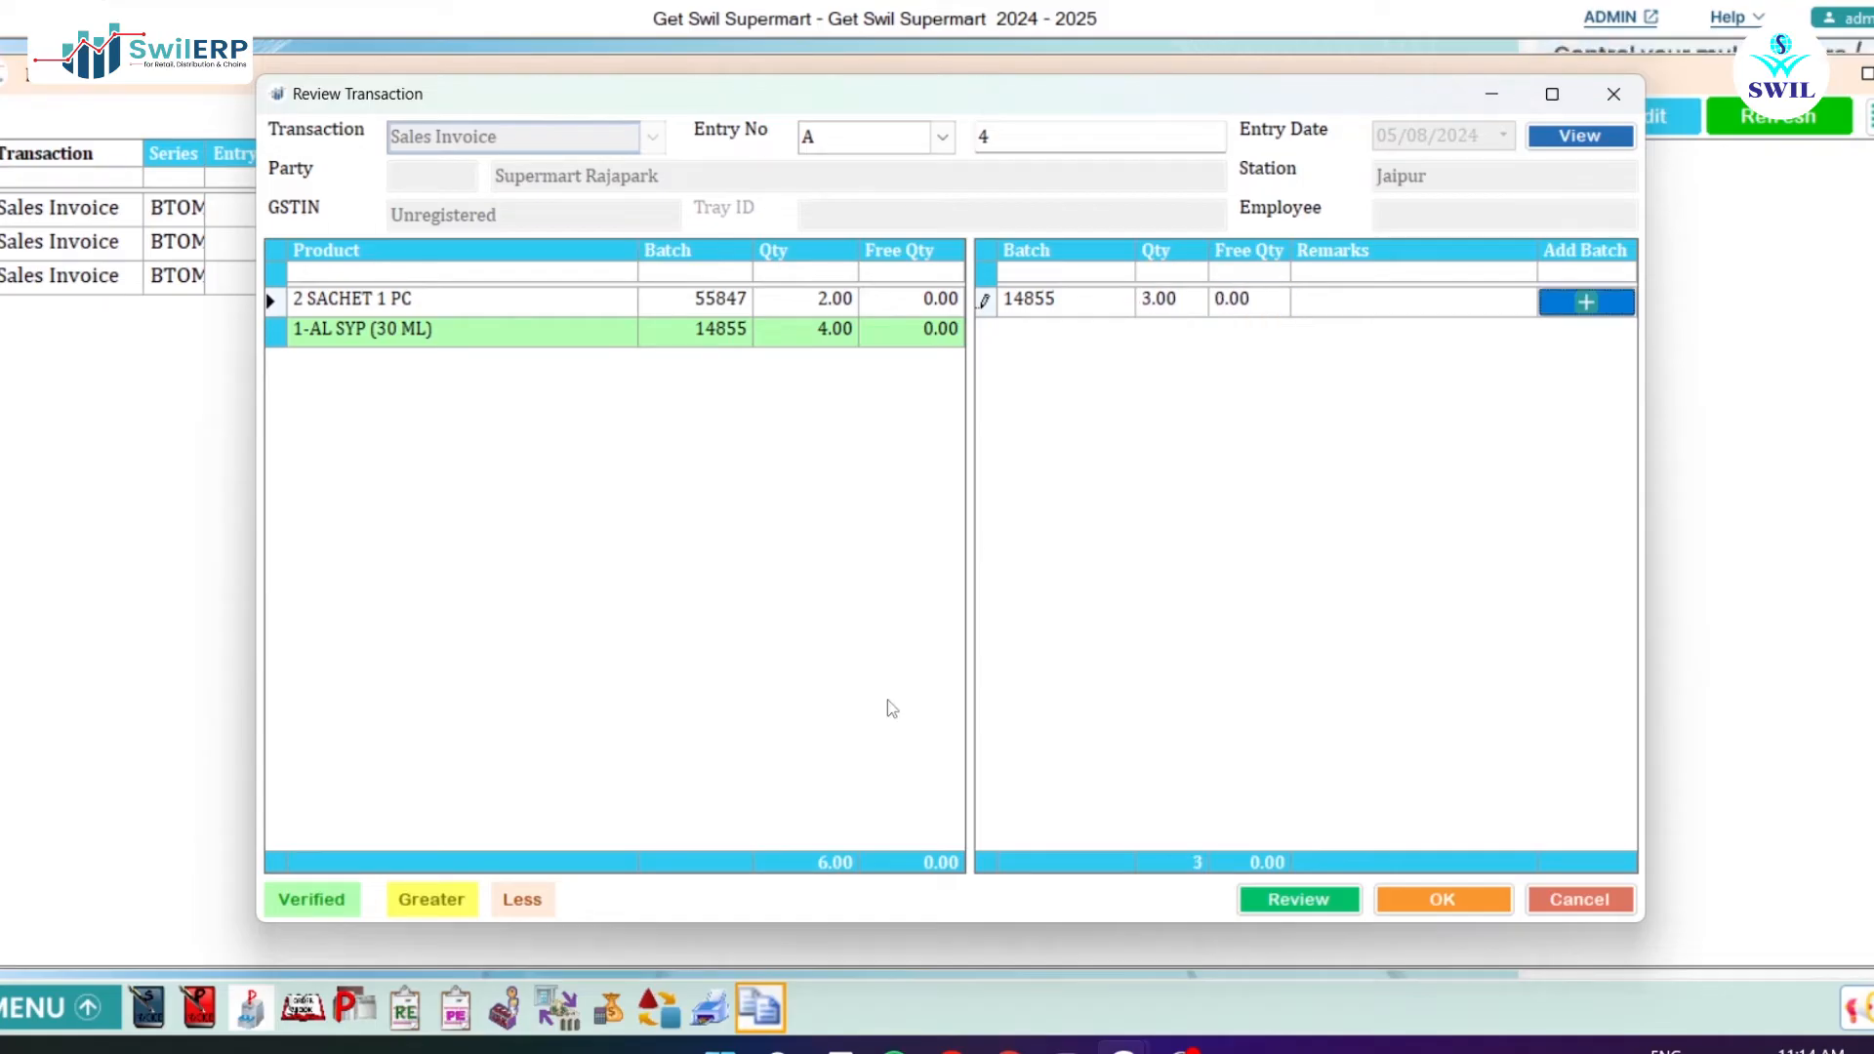
{"action": "left_click", "coordinate": [1306, 899]}
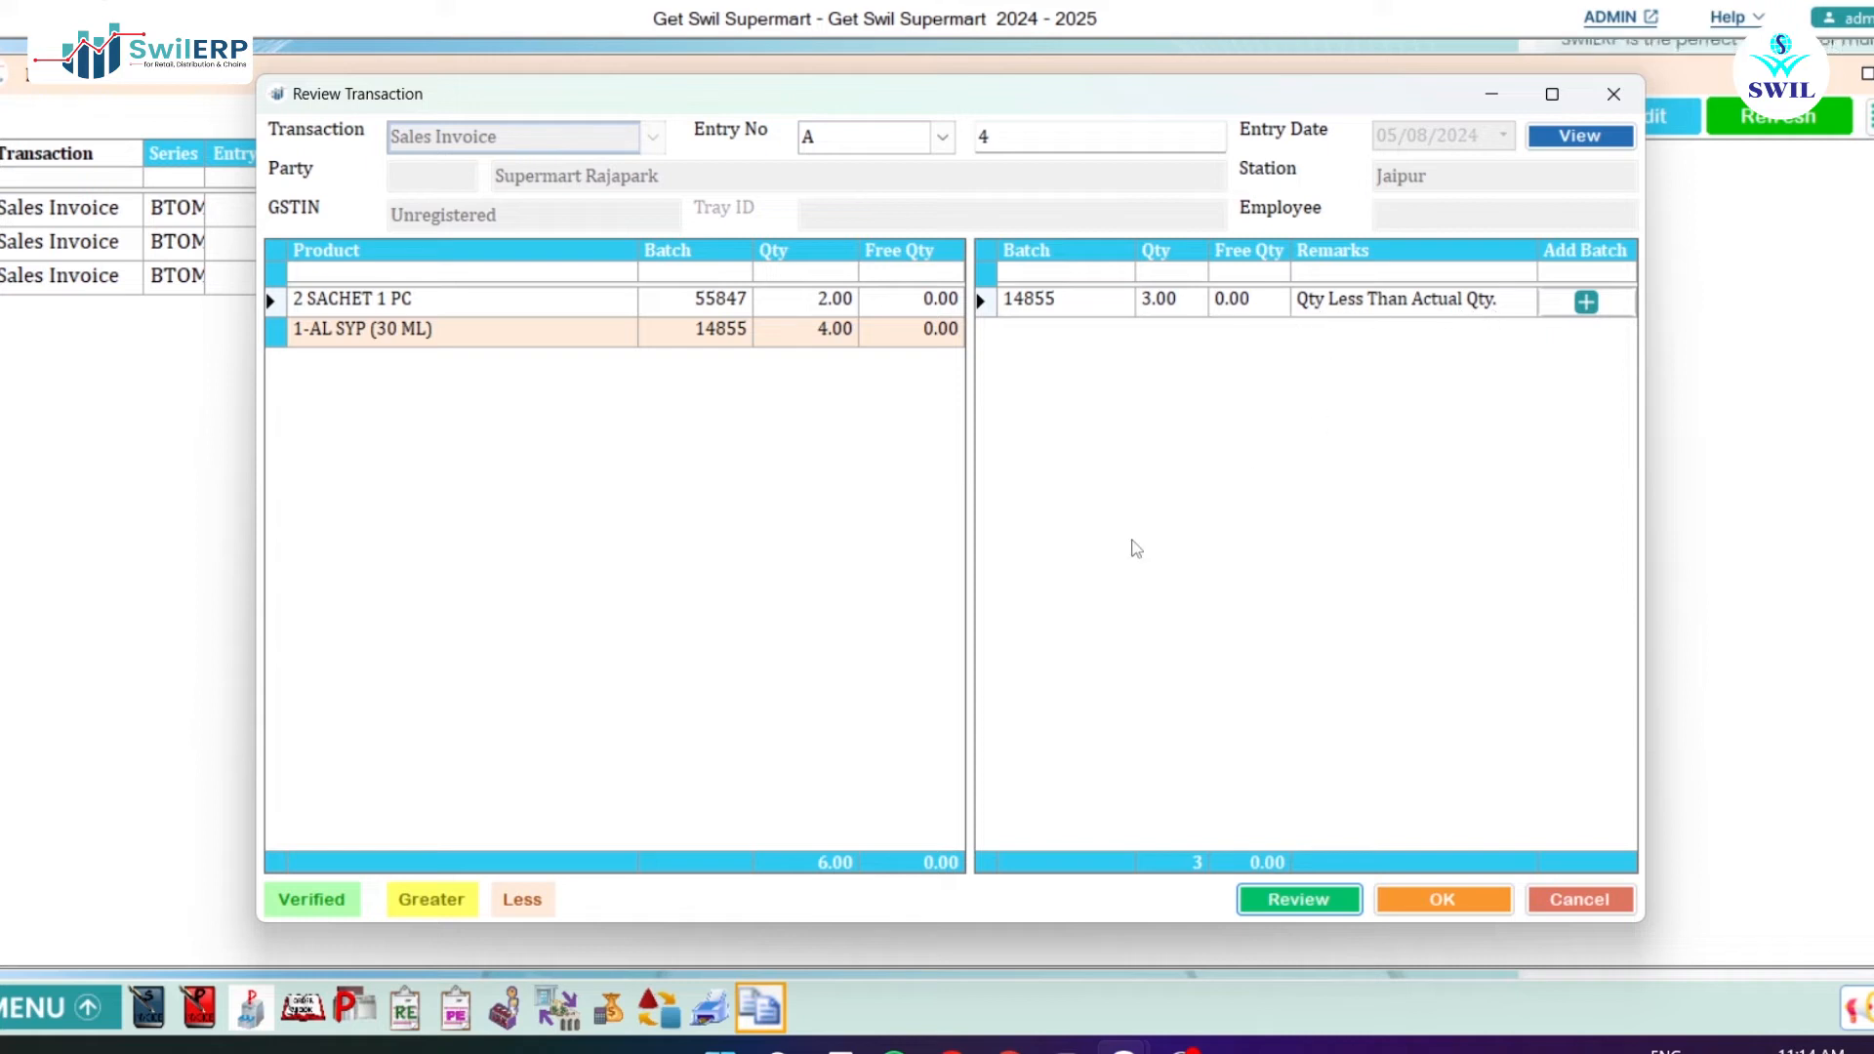
- Add 2 SACHET 1 PC to the checked items with quantity 4 and review the invoice again
{"action": "left_click", "coordinate": [373, 334]}
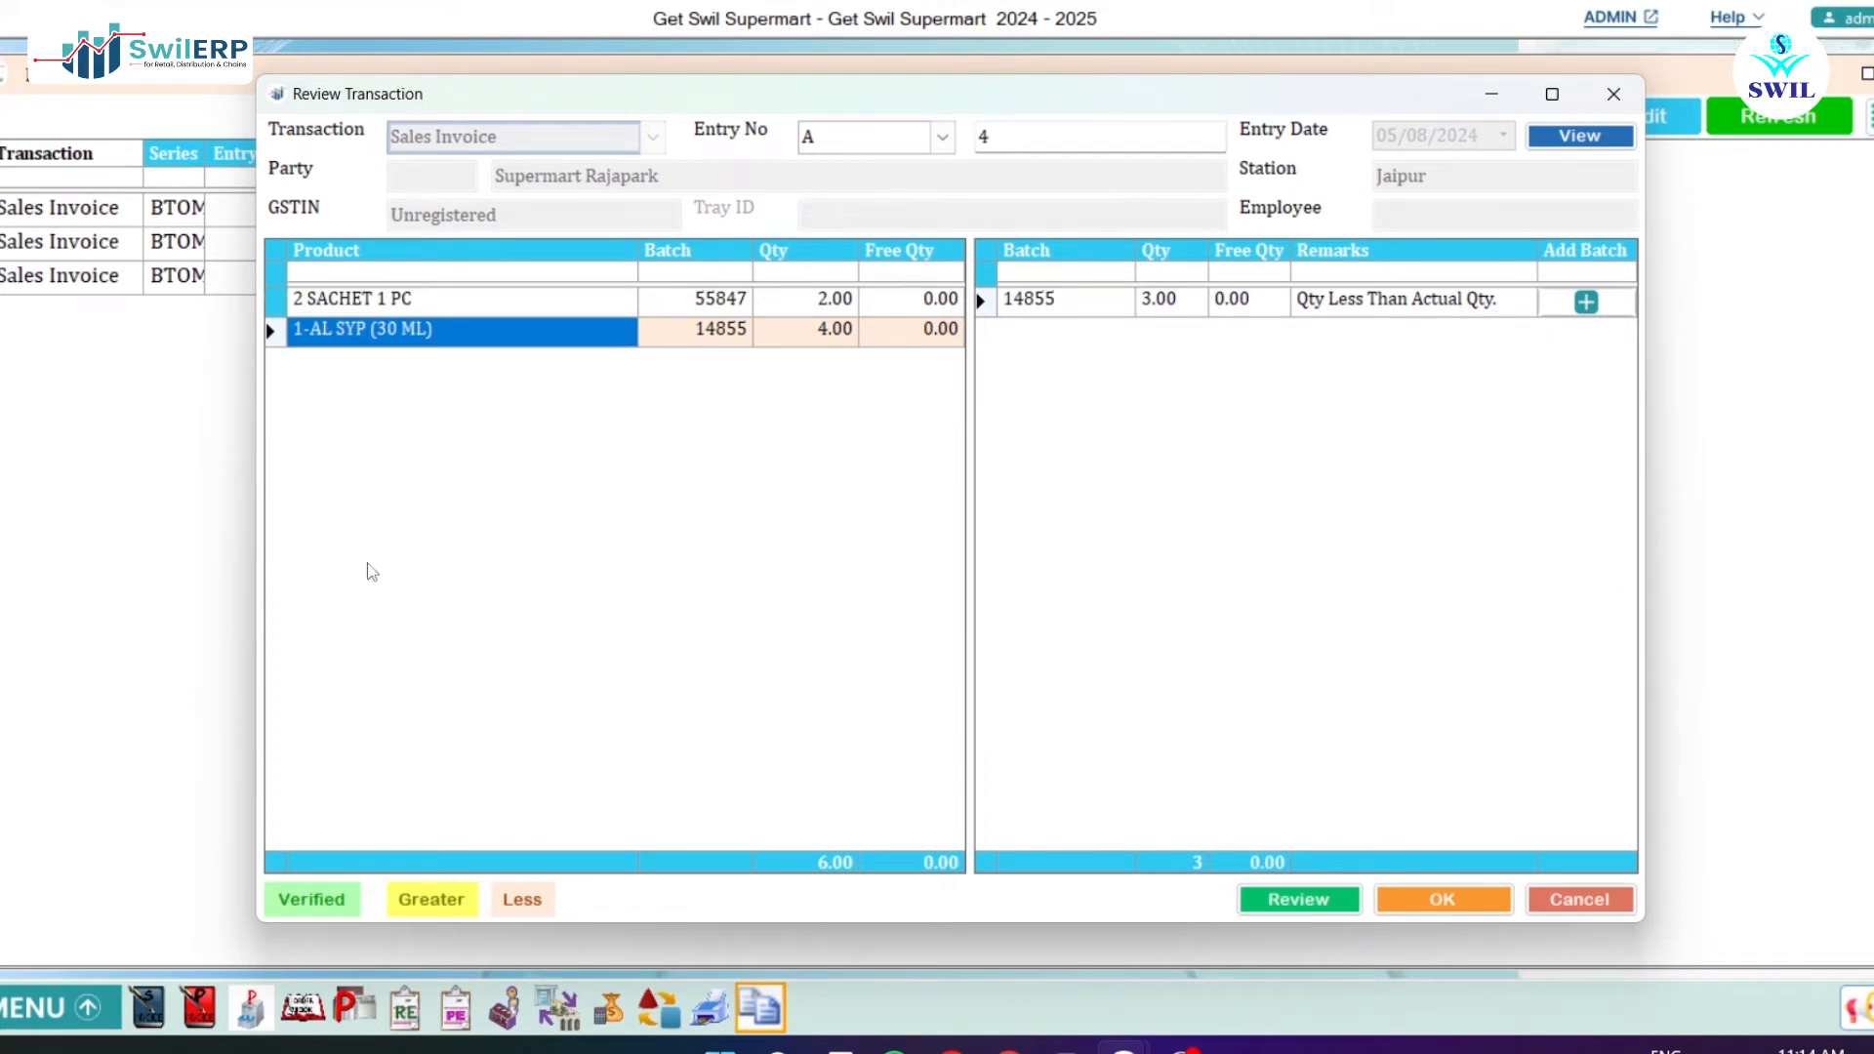
{"action": "left_click", "coordinate": [390, 299]}
{"action": "left_click", "coordinate": [1154, 337]}
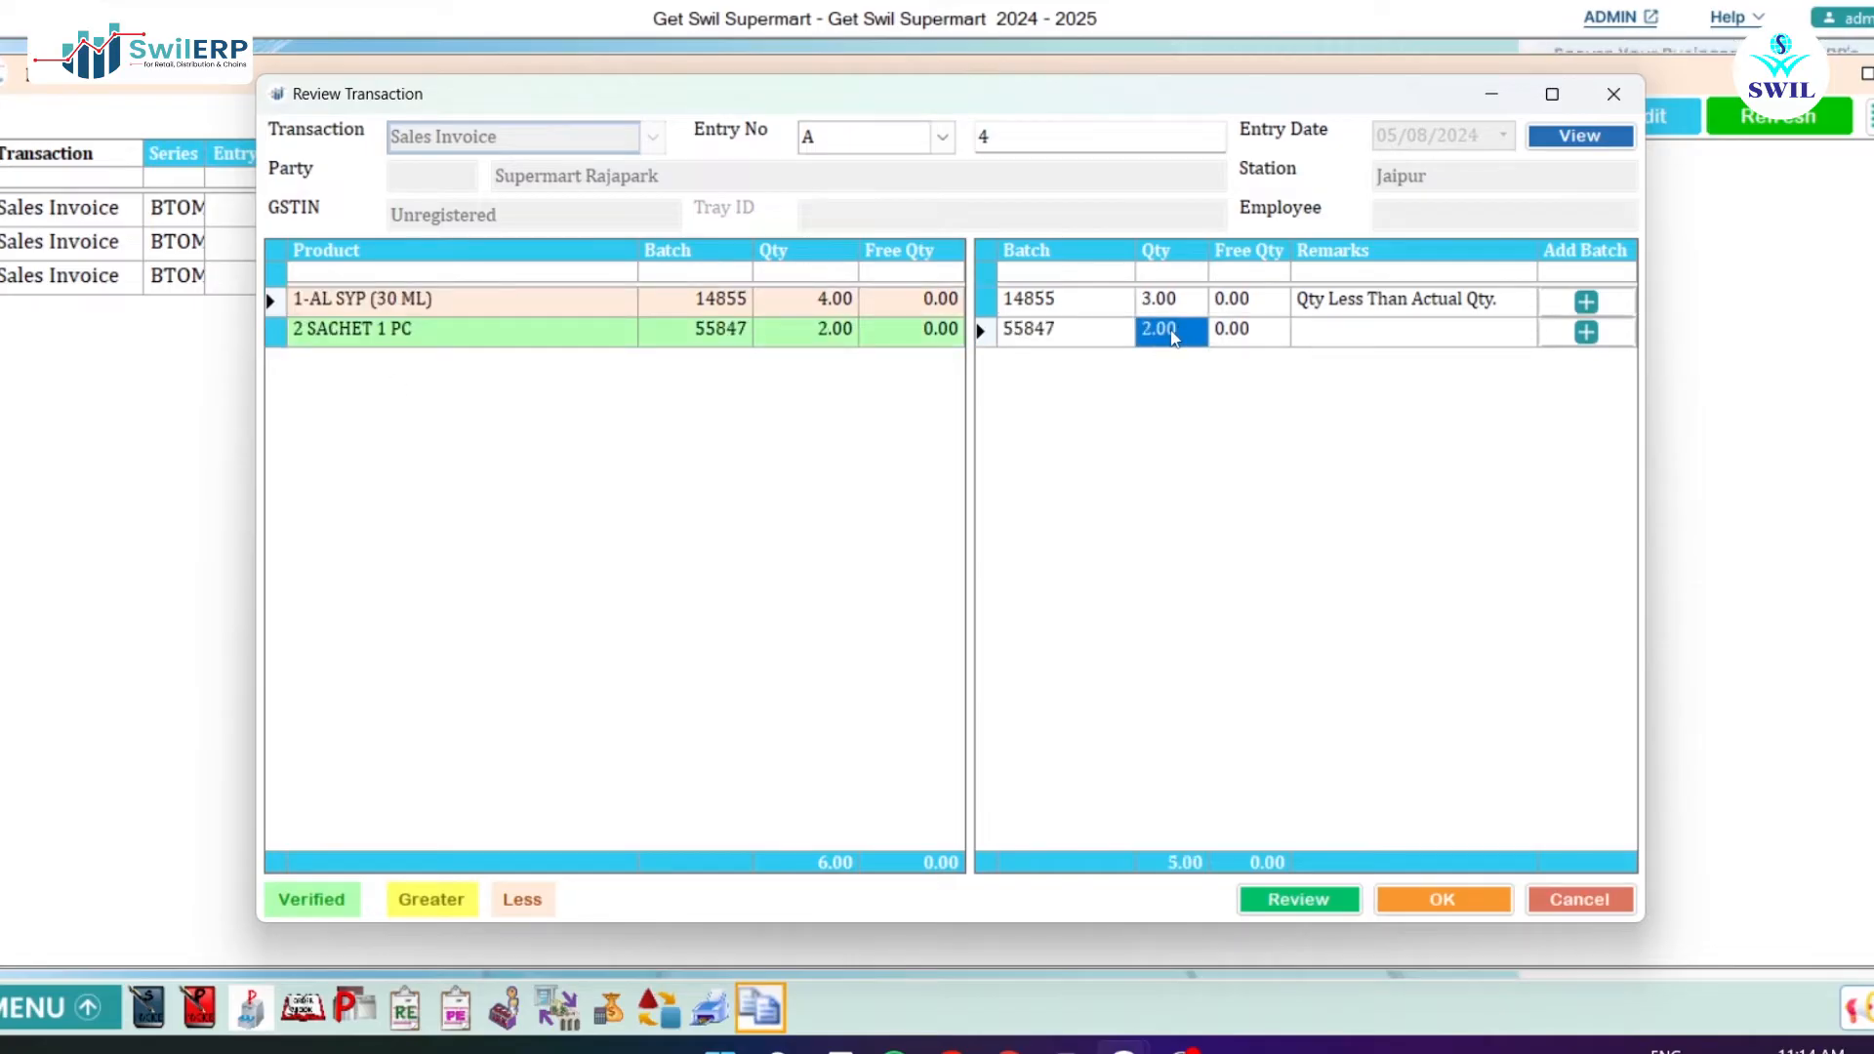
{"action": "type", "text": "4"}
{"action": "key", "text": "Tab"}
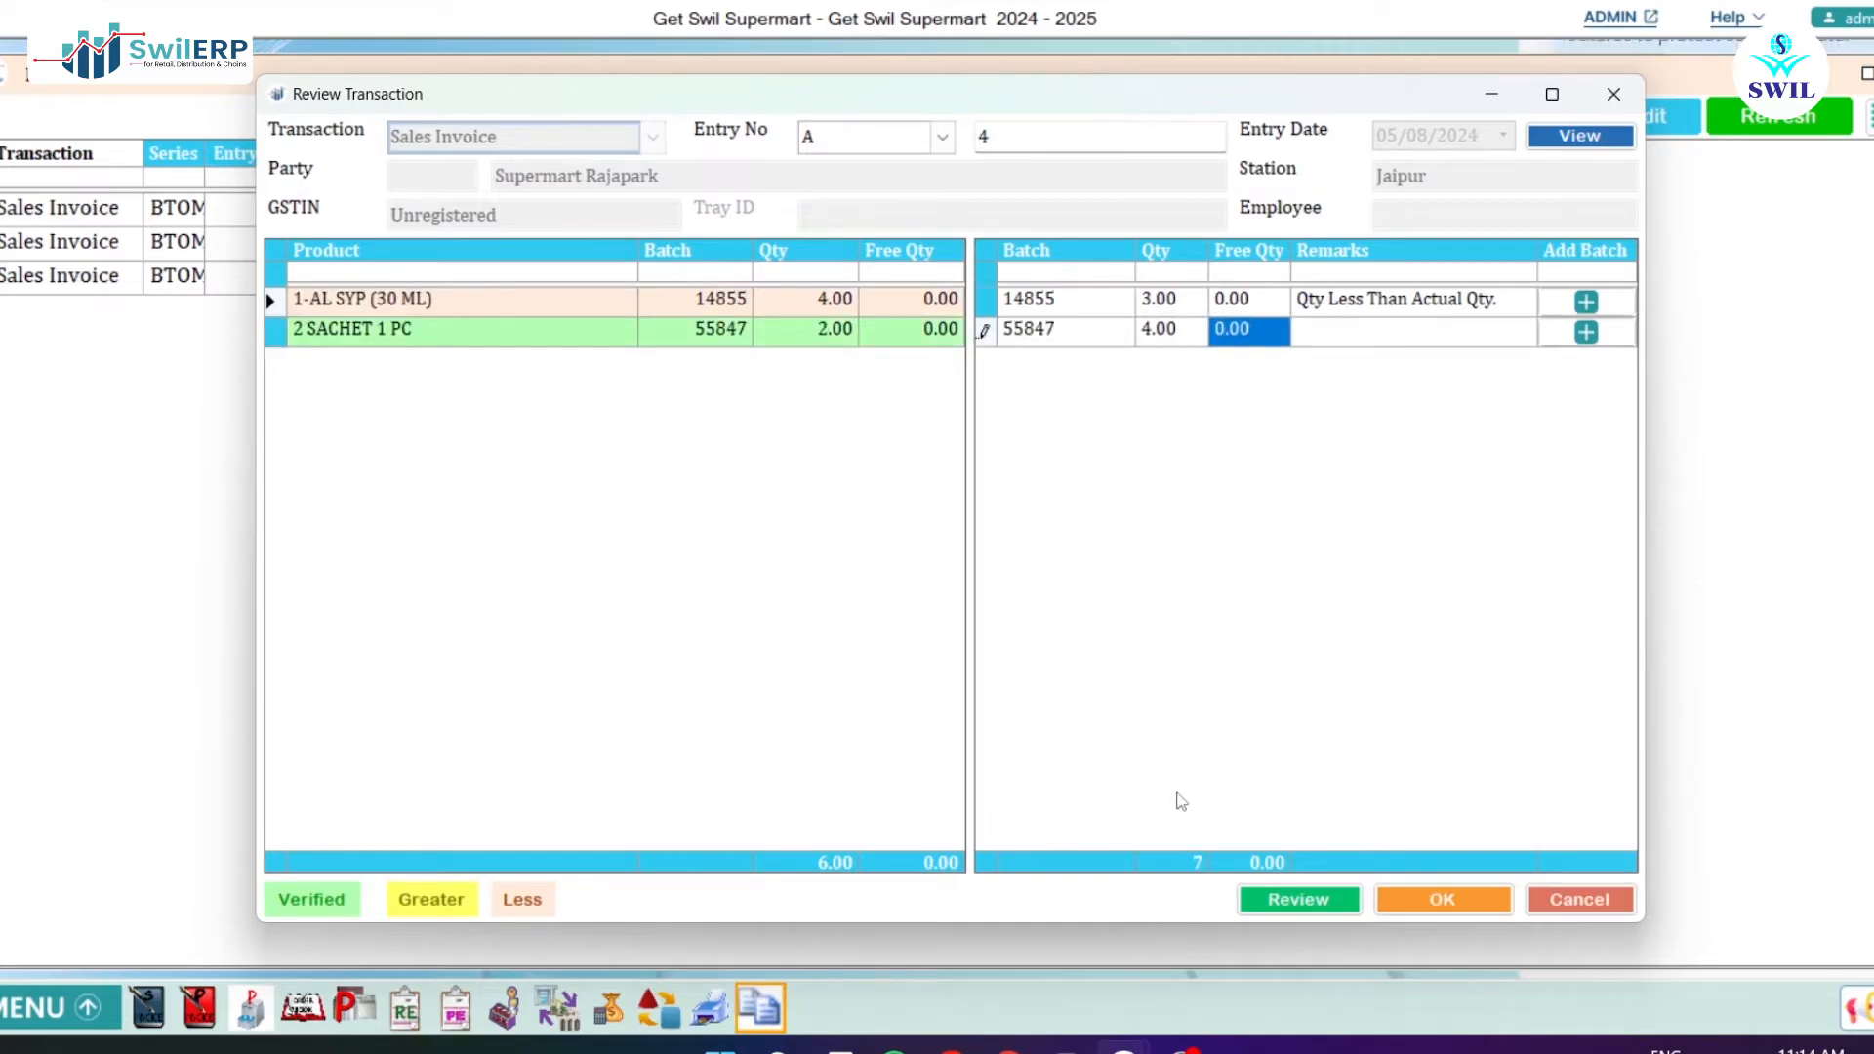
{"action": "left_click", "coordinate": [1269, 893]}
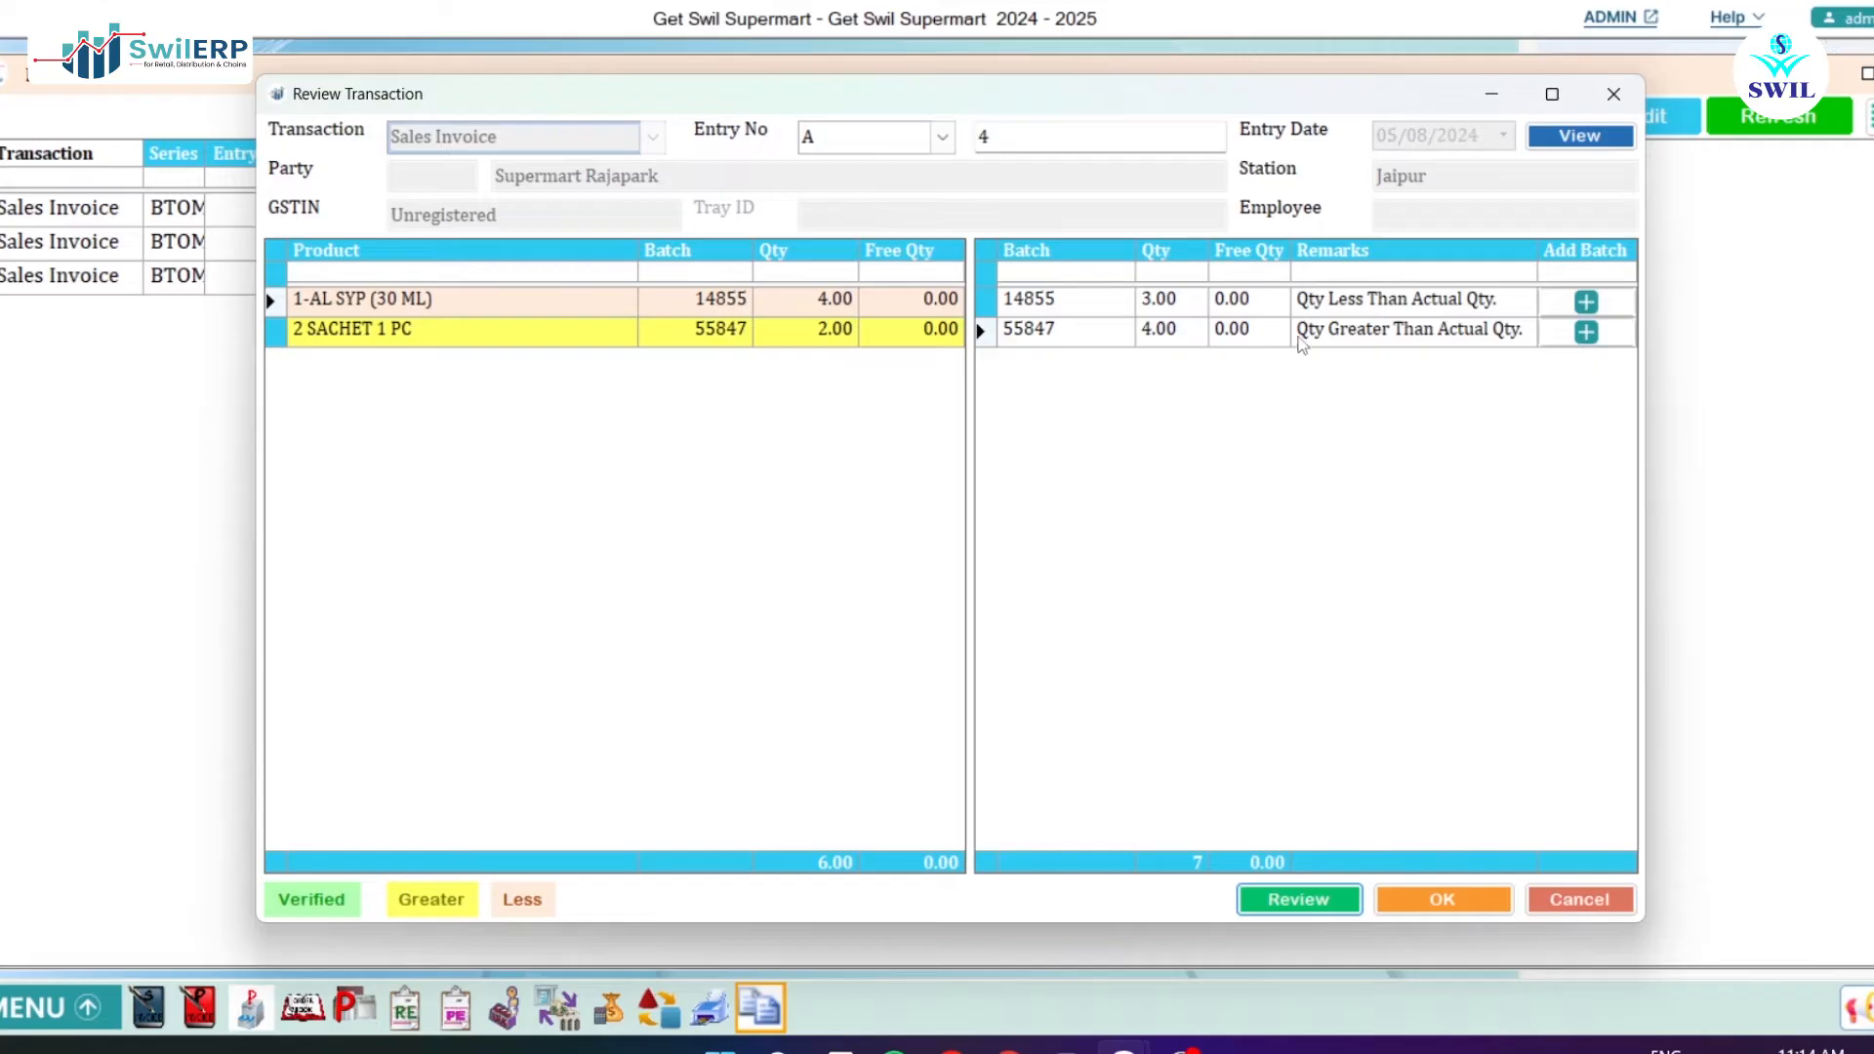
- Correct the checked quantities to 2 for 2 SACHET 1 PC and 4 for 1-AL SYP (30 ML), and review the invoice
{"action": "left_click", "coordinate": [625, 338]}
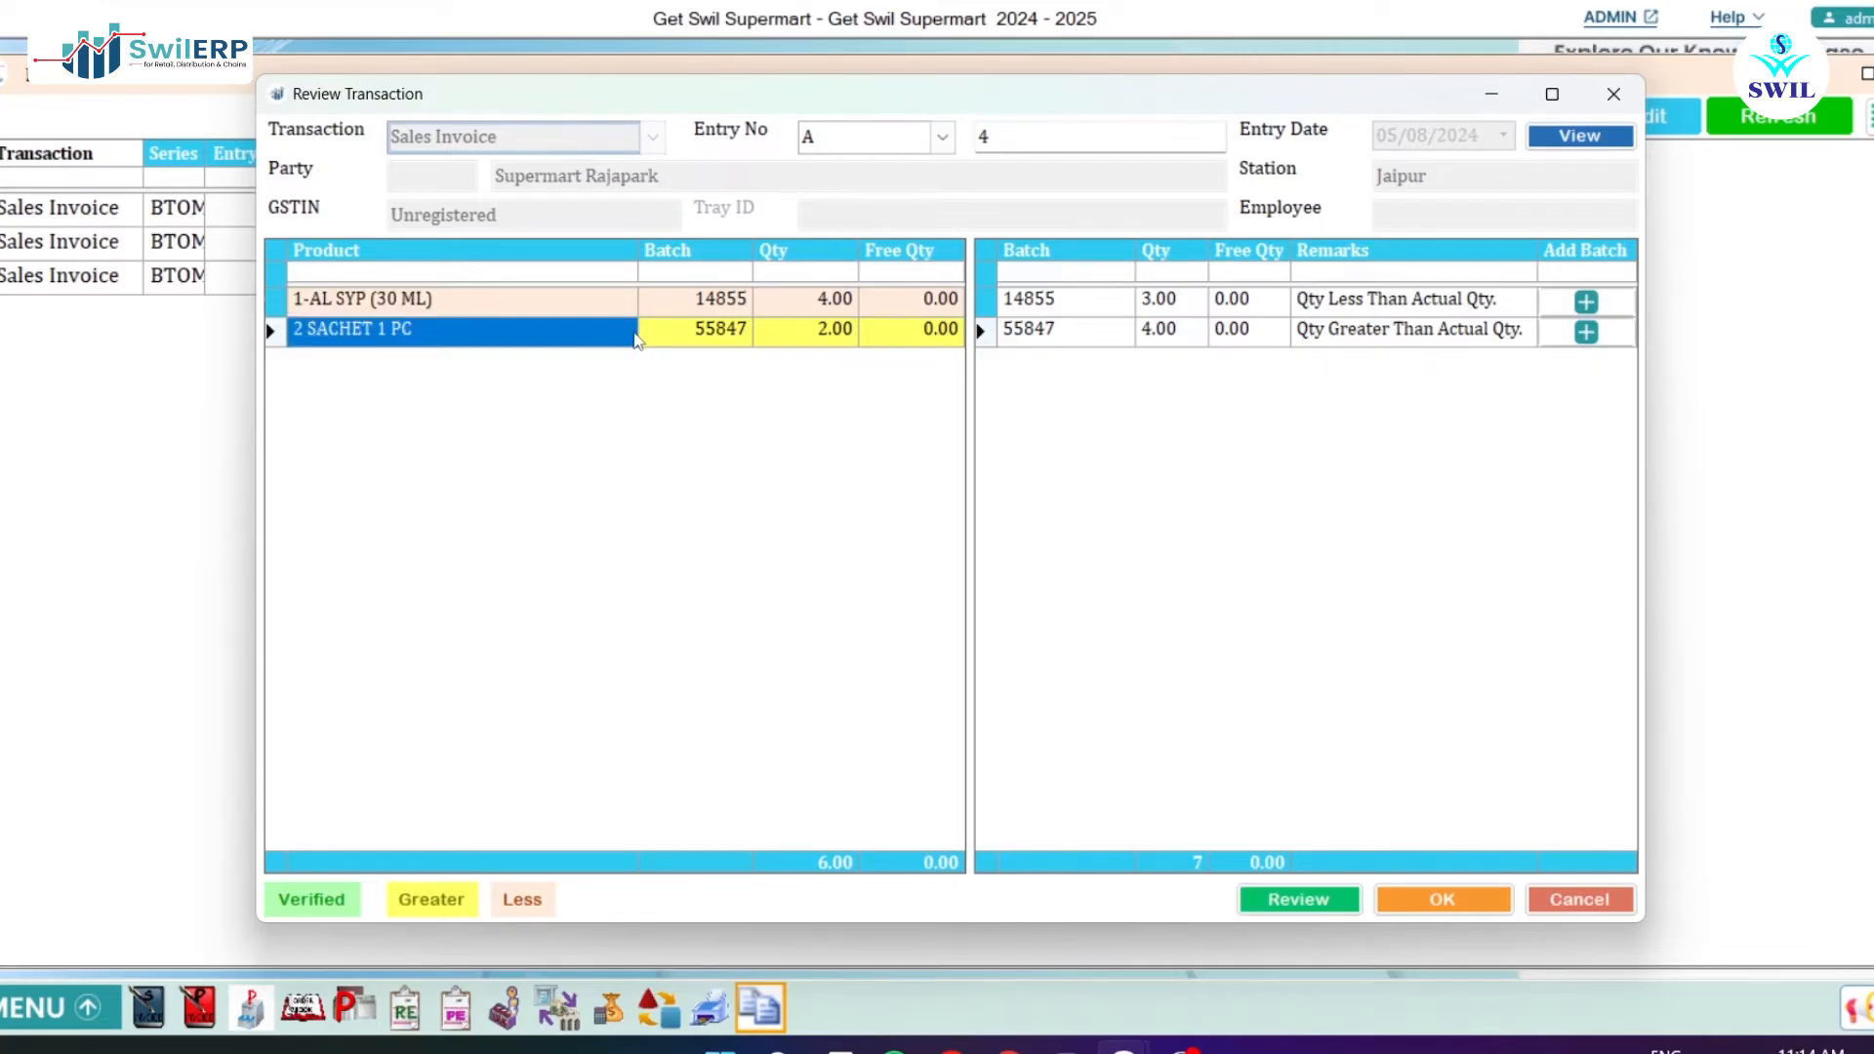
{"action": "left_click", "coordinate": [1148, 342]}
{"action": "double_click", "coordinate": [1149, 341]}
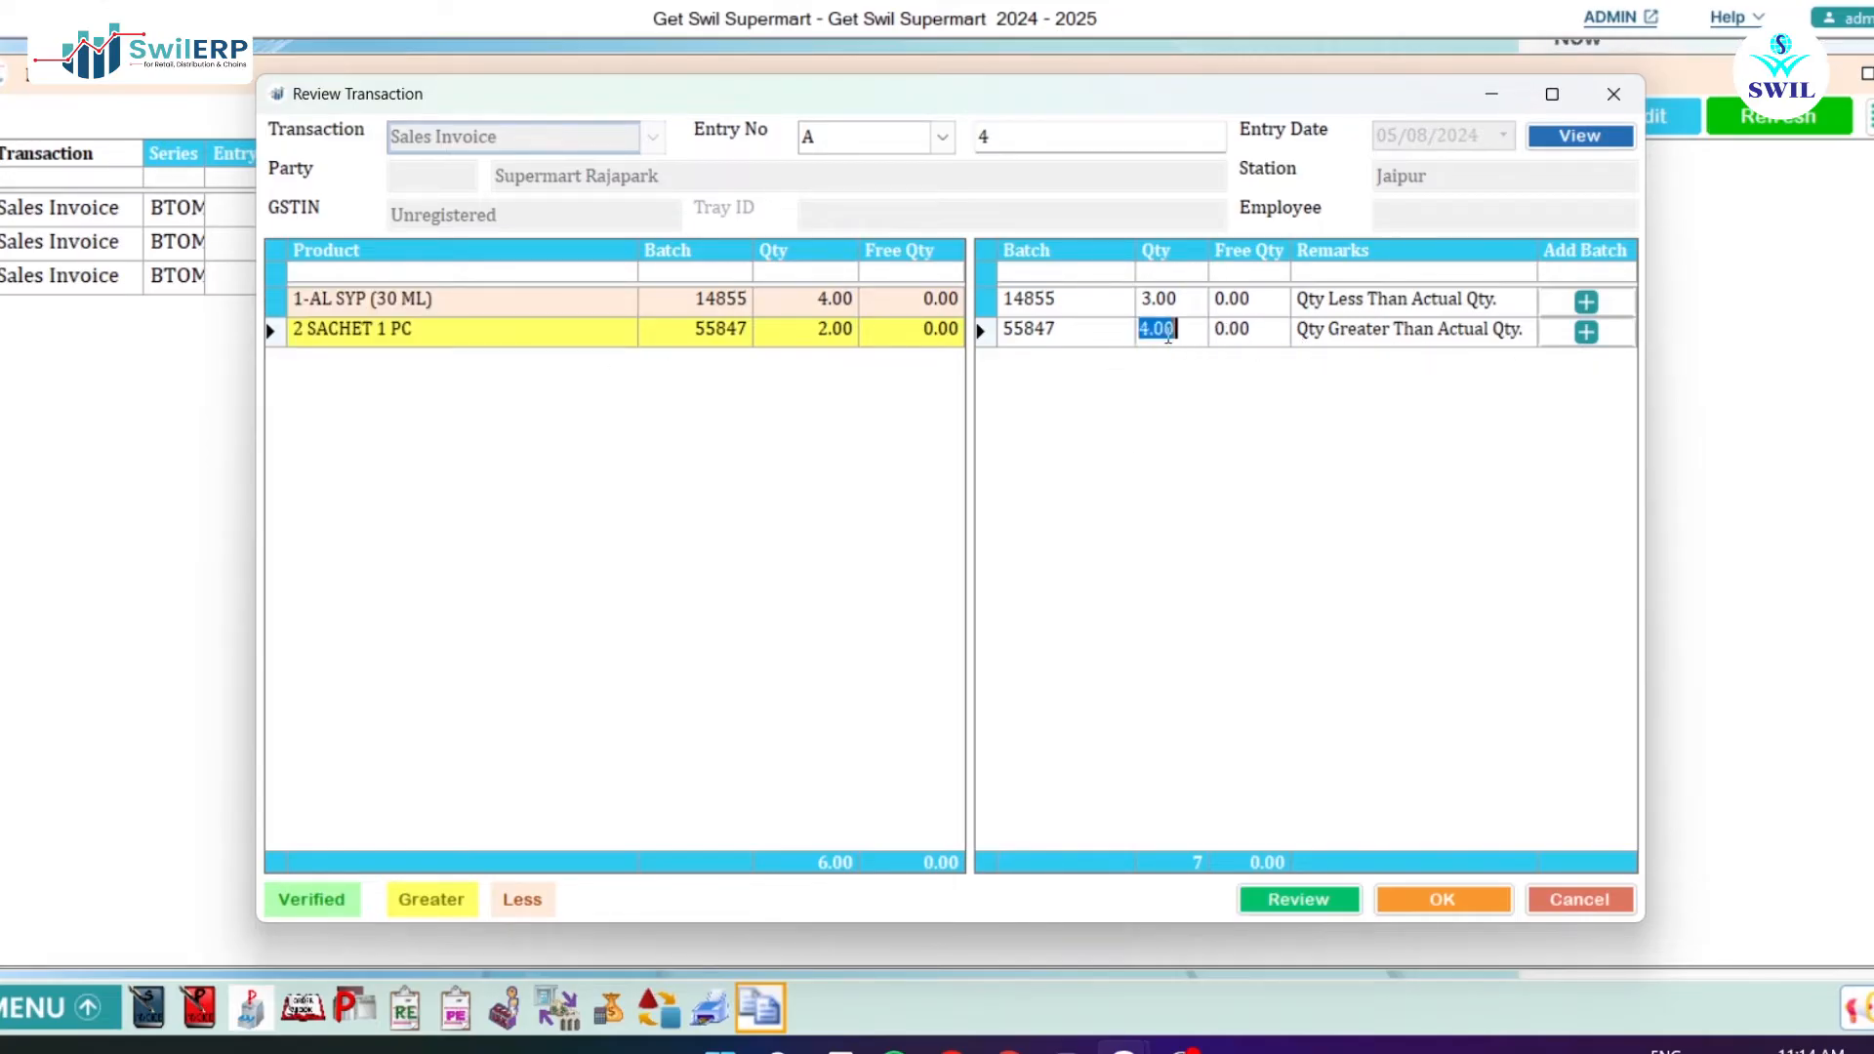
{"action": "key", "text": "Return"}
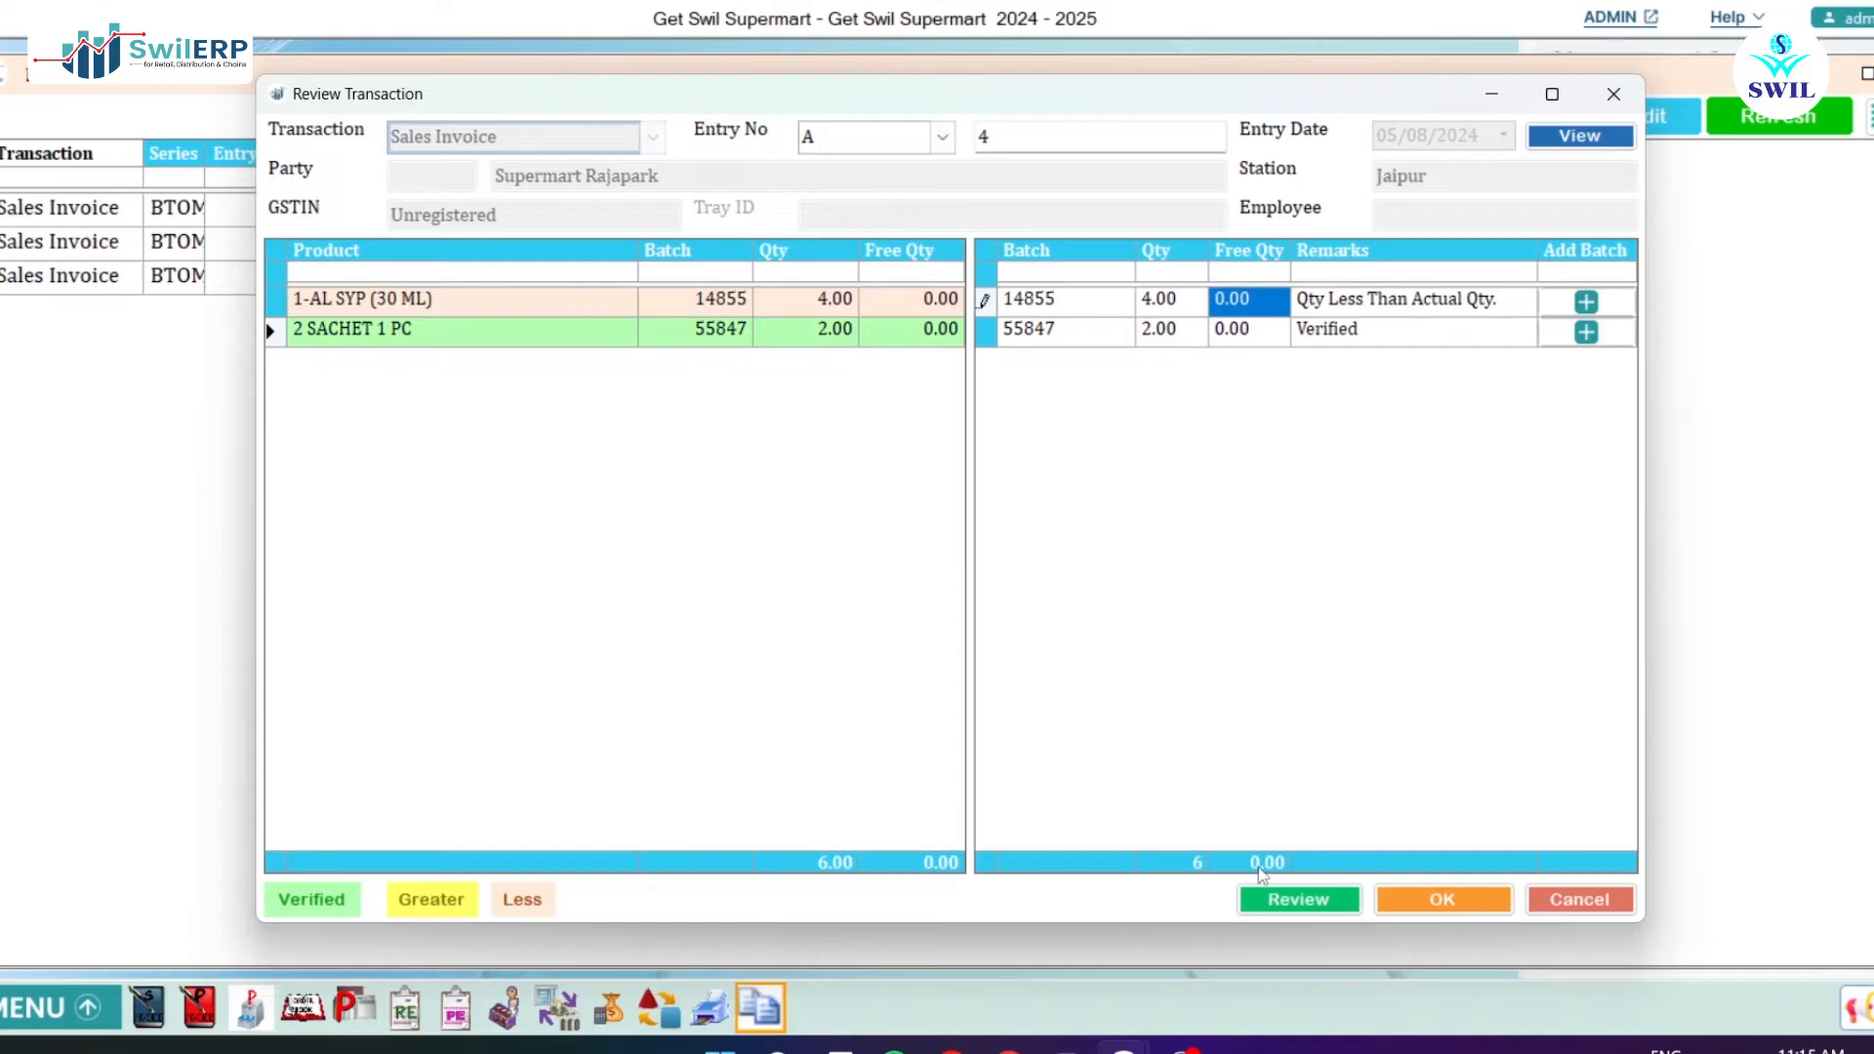
{"action": "left_click", "coordinate": [1305, 901]}
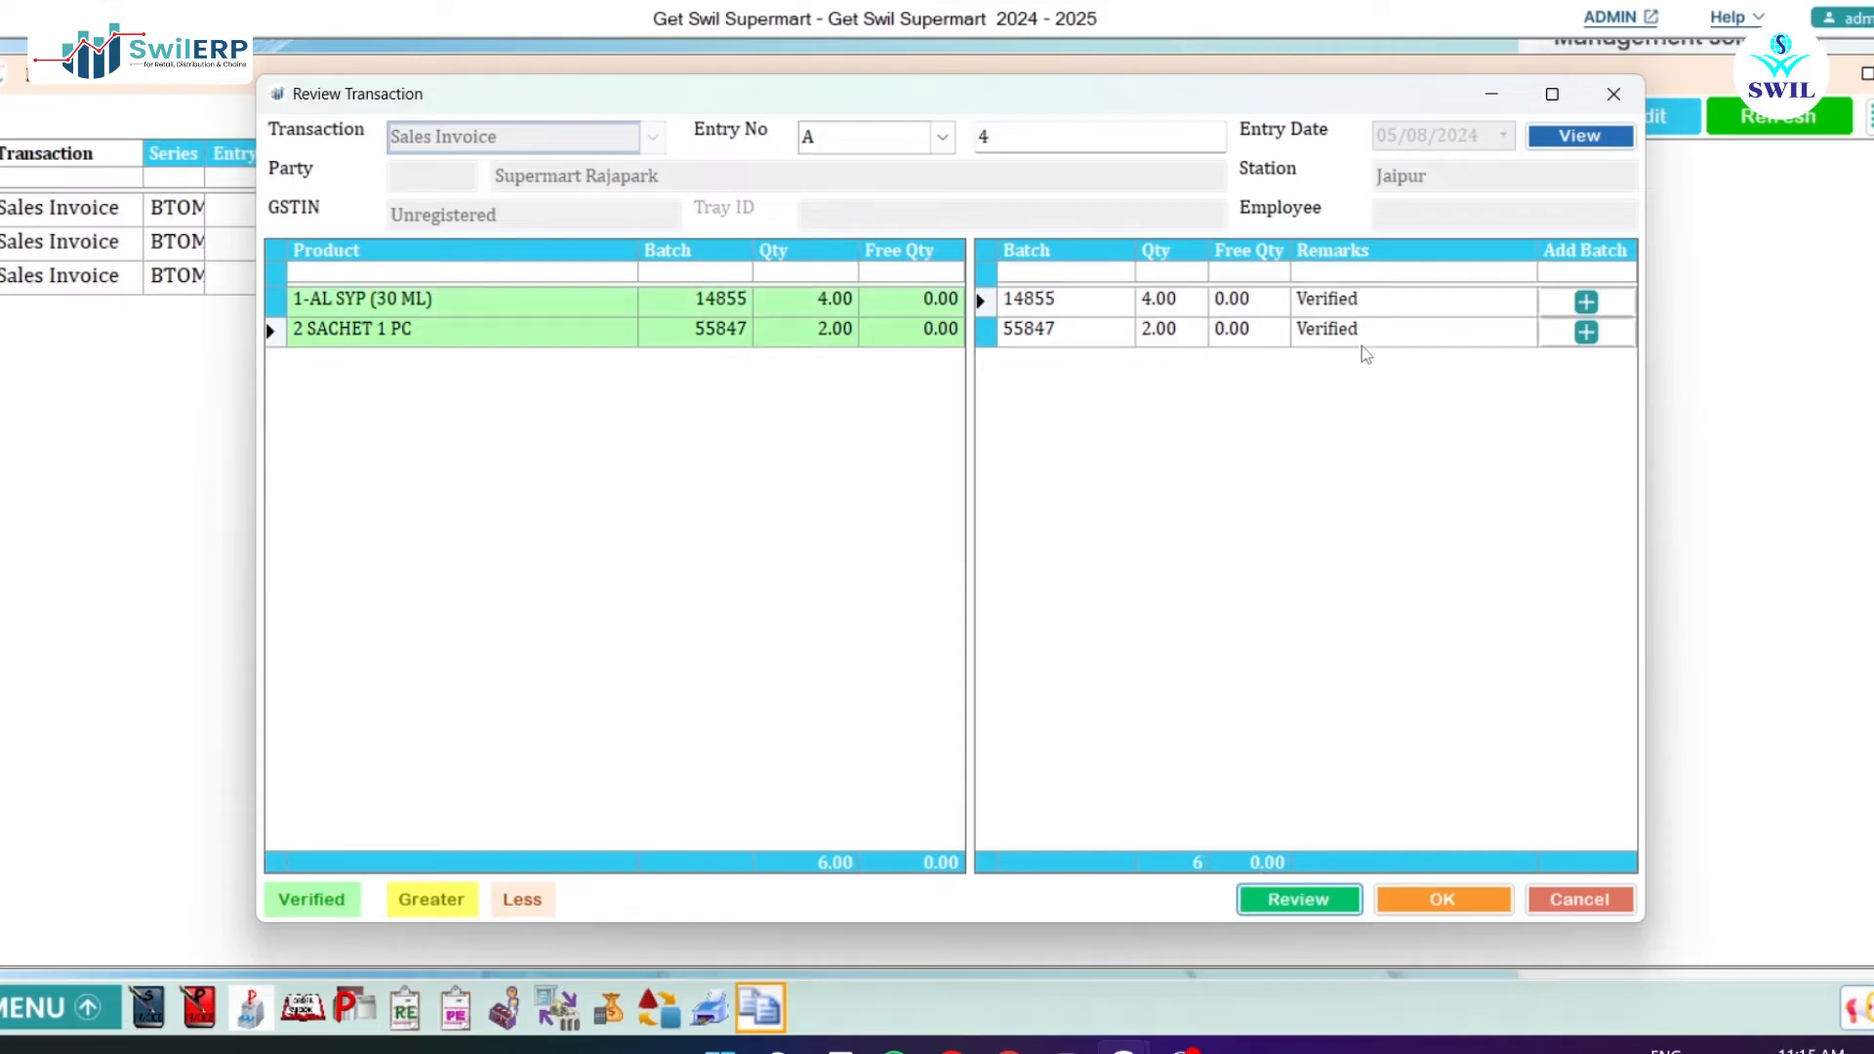
- Check the remarks of both products, accept the reviewed quantities, and close the invoice summary
{"action": "left_click", "coordinate": [1396, 301]}
{"action": "key", "text": "Down"}
{"action": "left_click", "coordinate": [628, 333]}
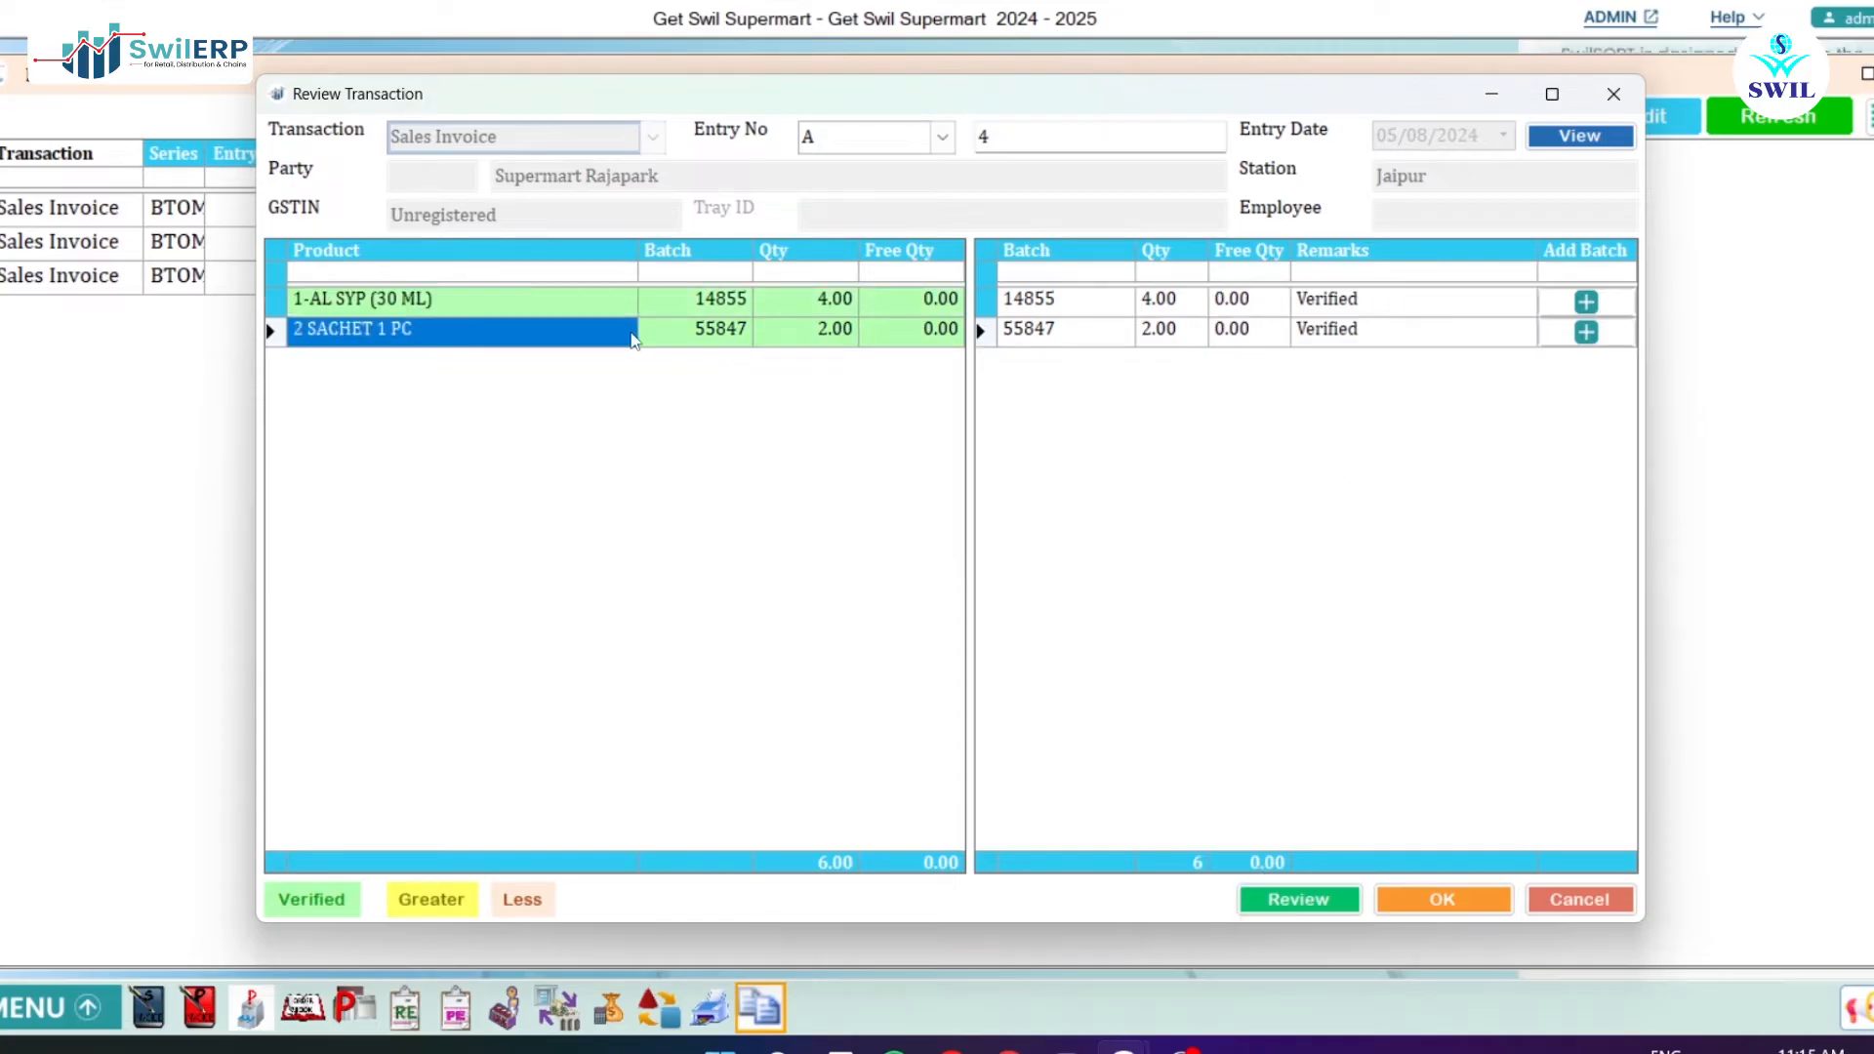
{"action": "left_click", "coordinate": [1210, 376]}
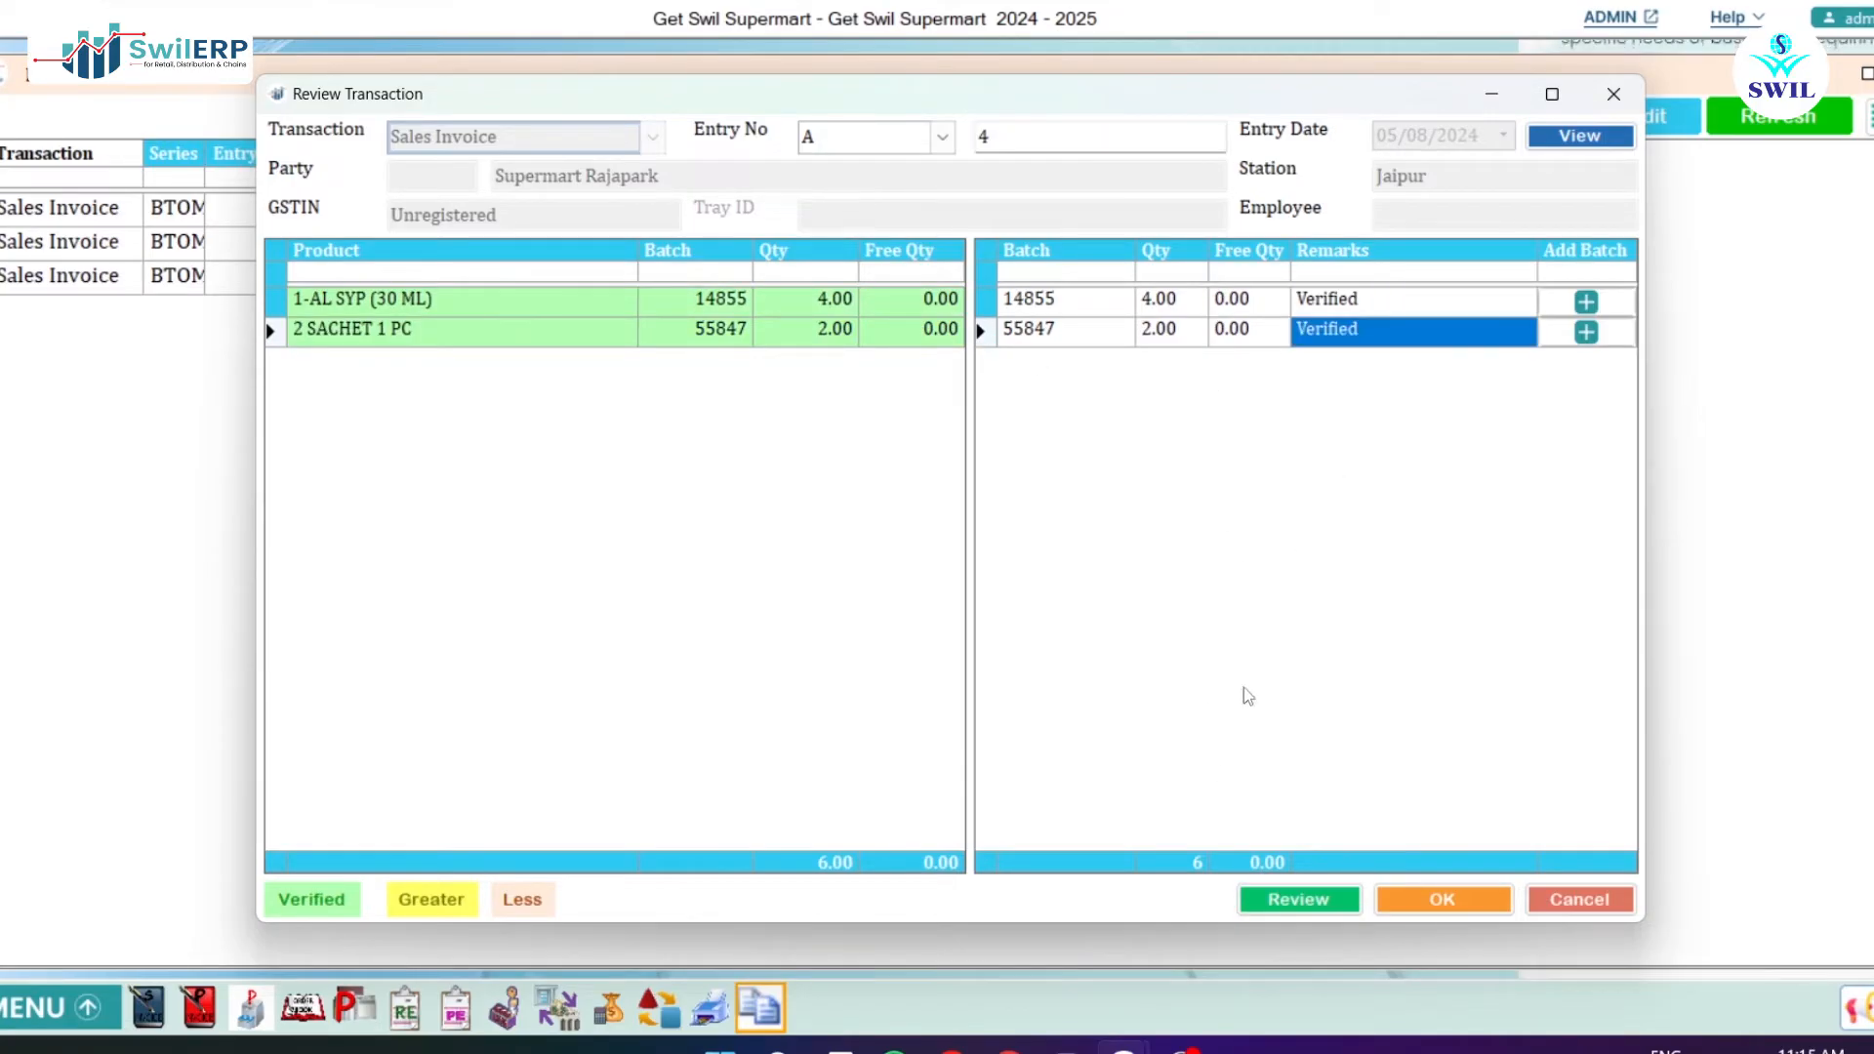
{"action": "left_click", "coordinate": [1442, 899]}
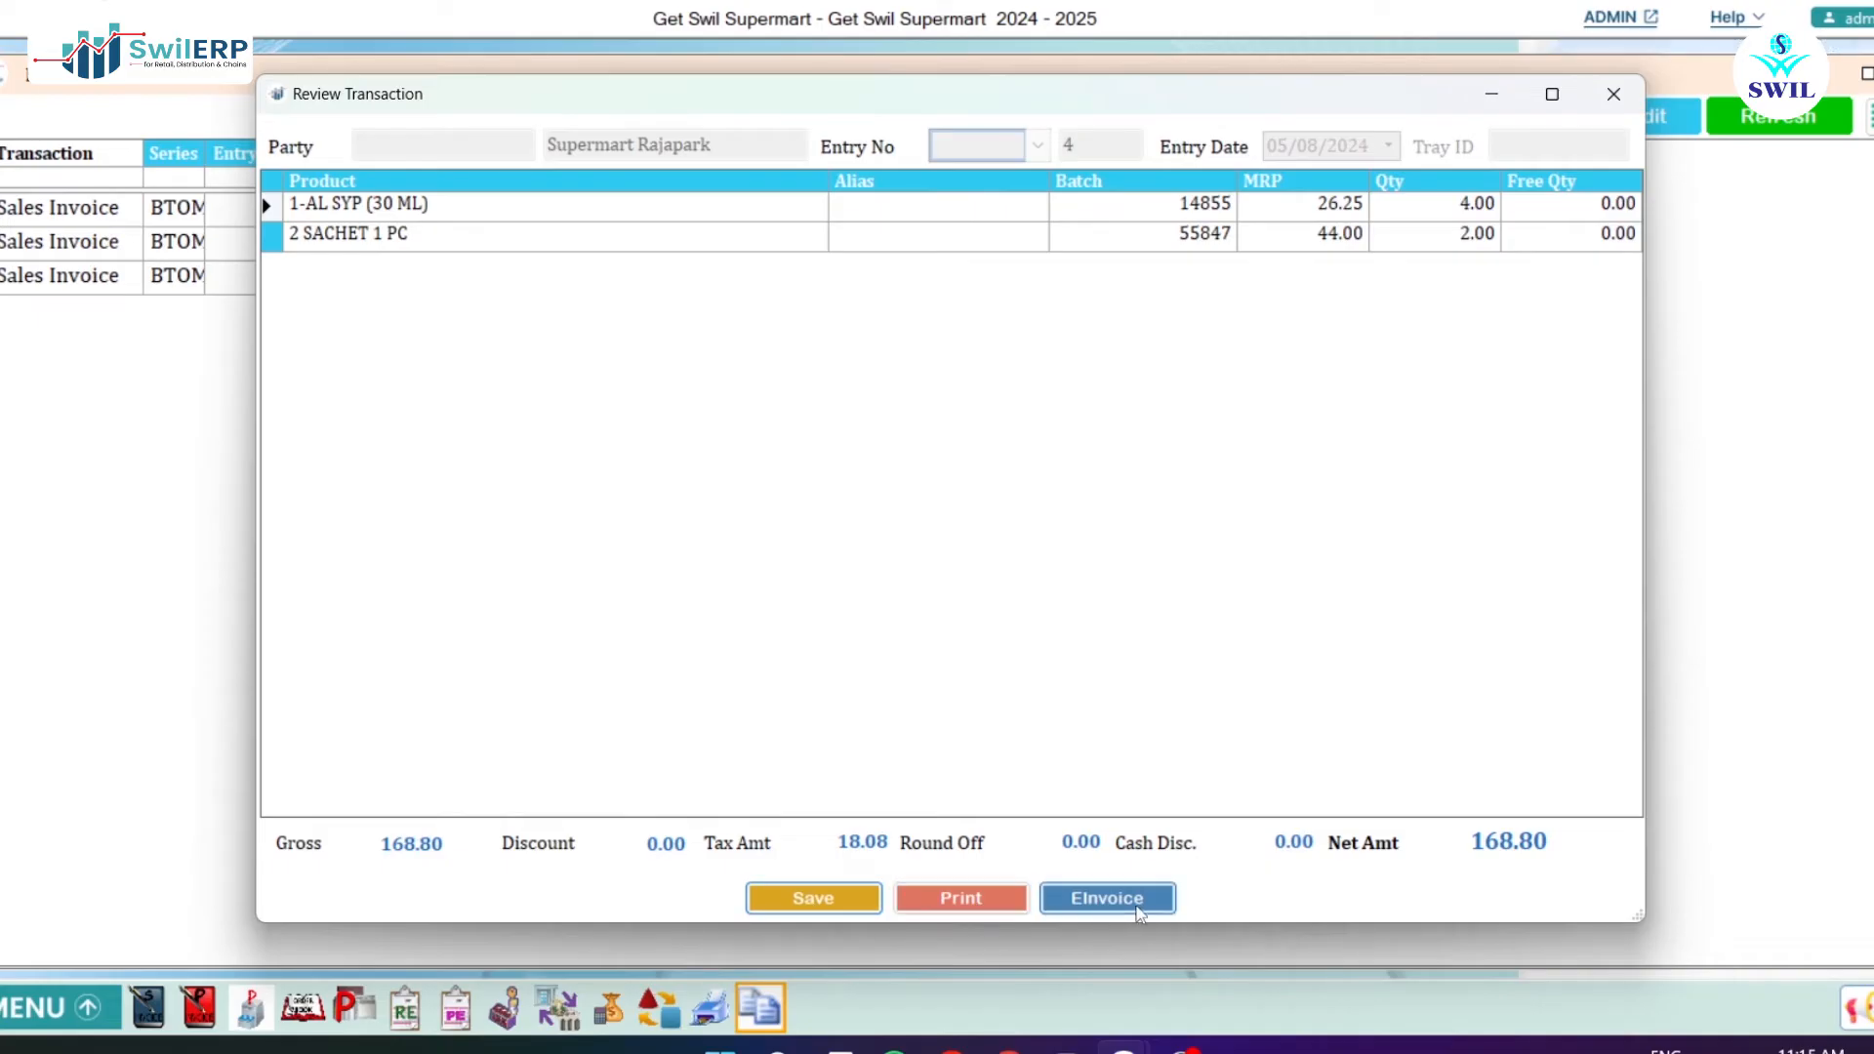
{"action": "left_click", "coordinate": [1611, 103]}
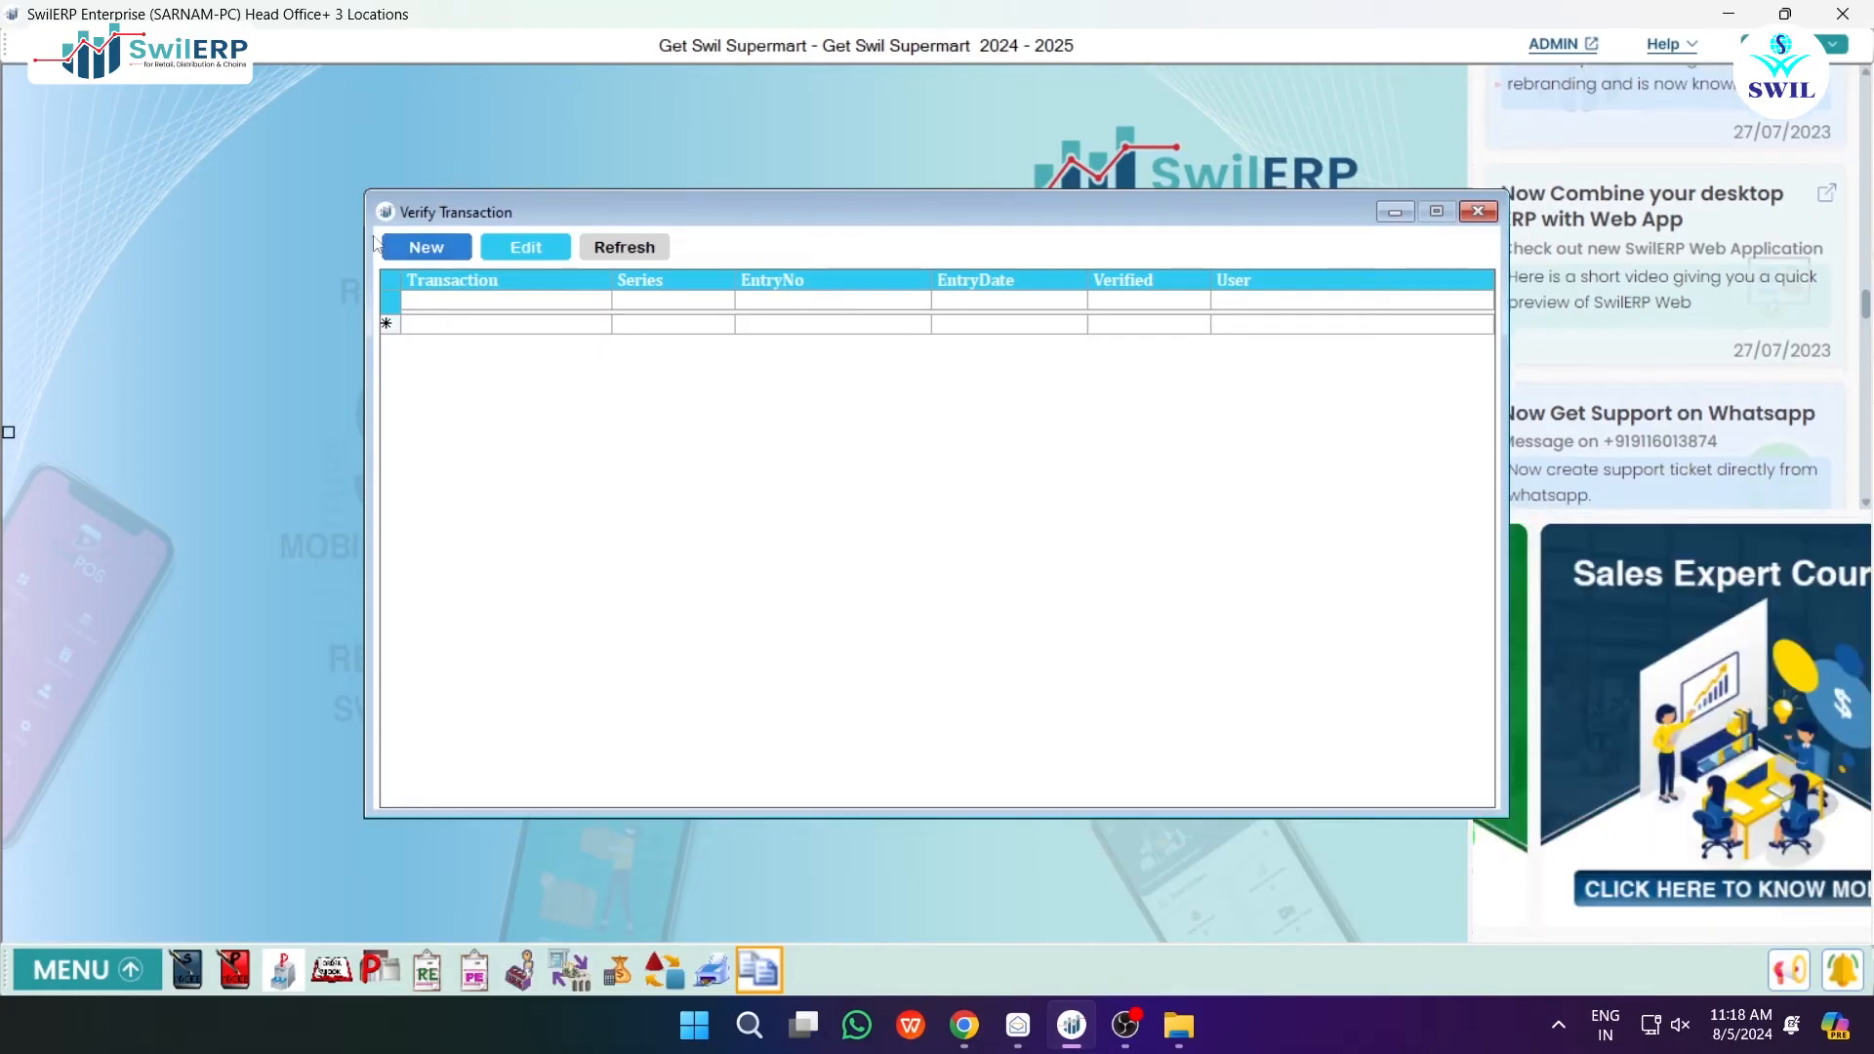
- Load the Sales Invoice with series A and entry number 1 for verification in Verify Transaction
{"action": "left_click", "coordinate": [864, 254]}
{"action": "left_click", "coordinate": [585, 333]}
{"action": "key", "text": "Return"}
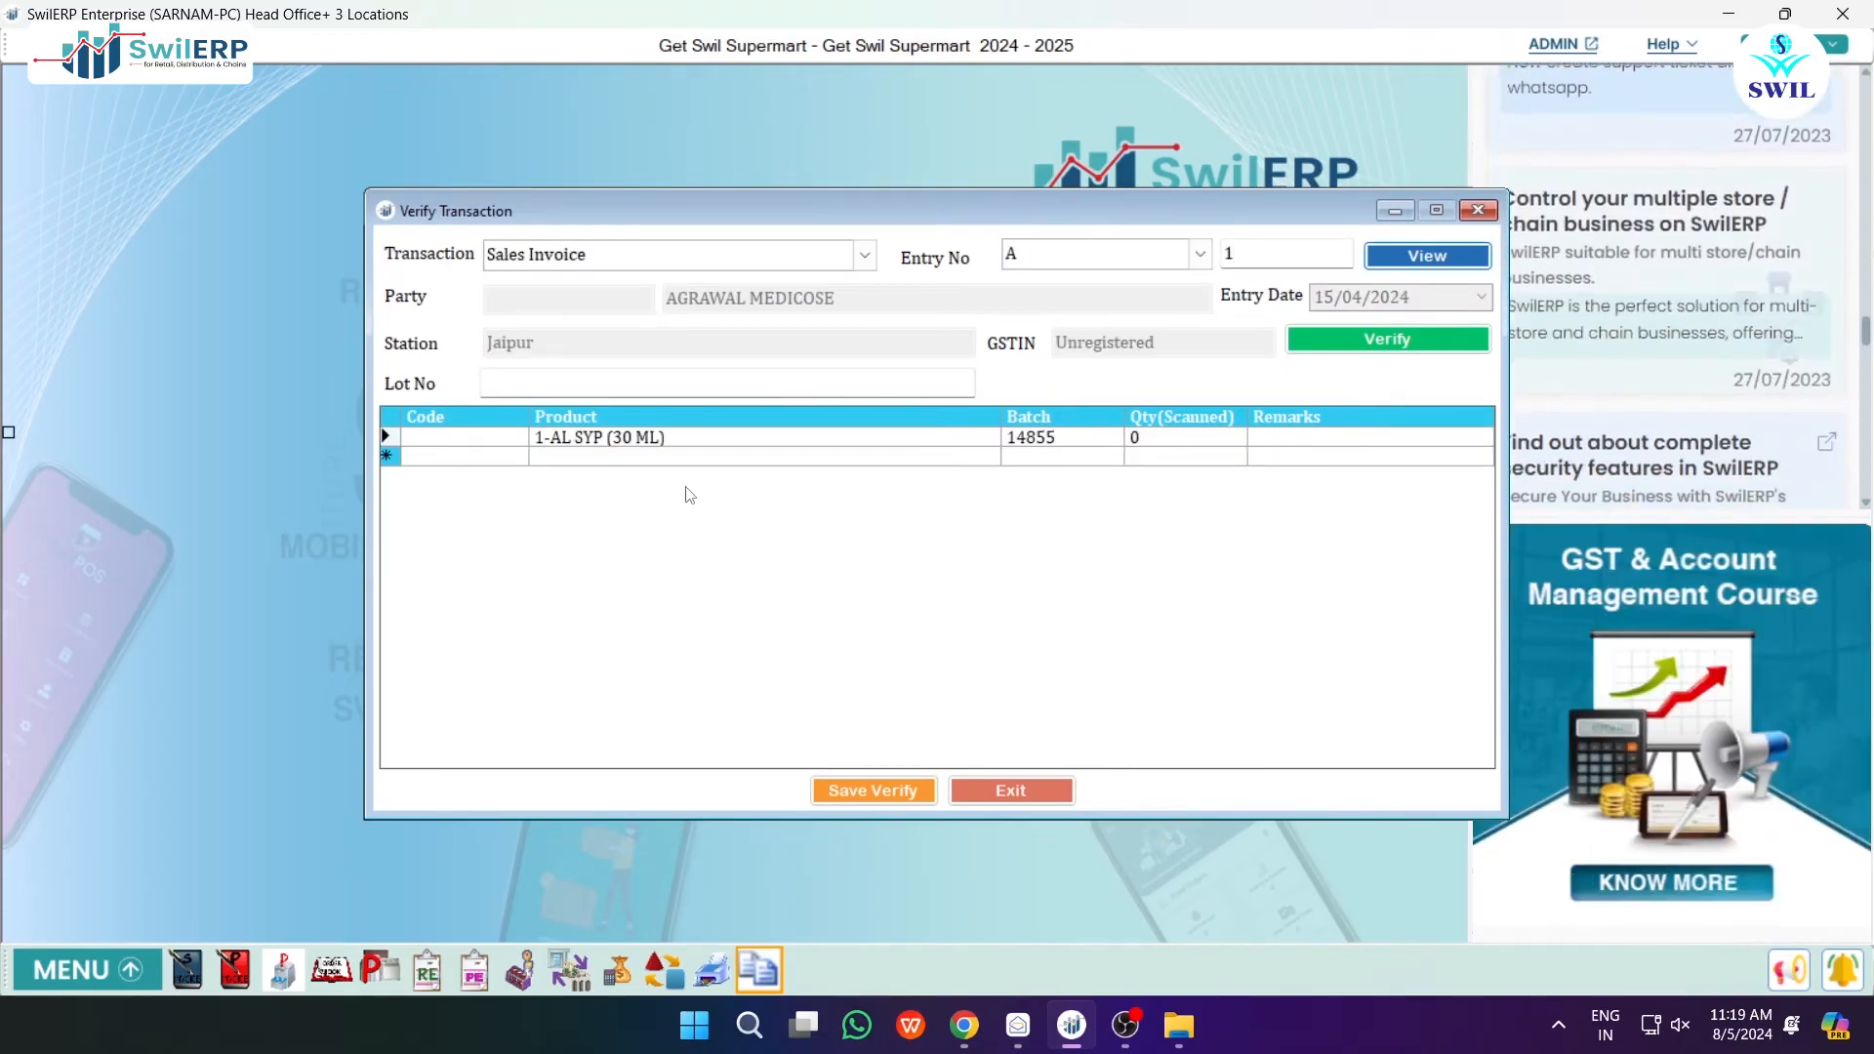
{"action": "key", "text": "Tab"}
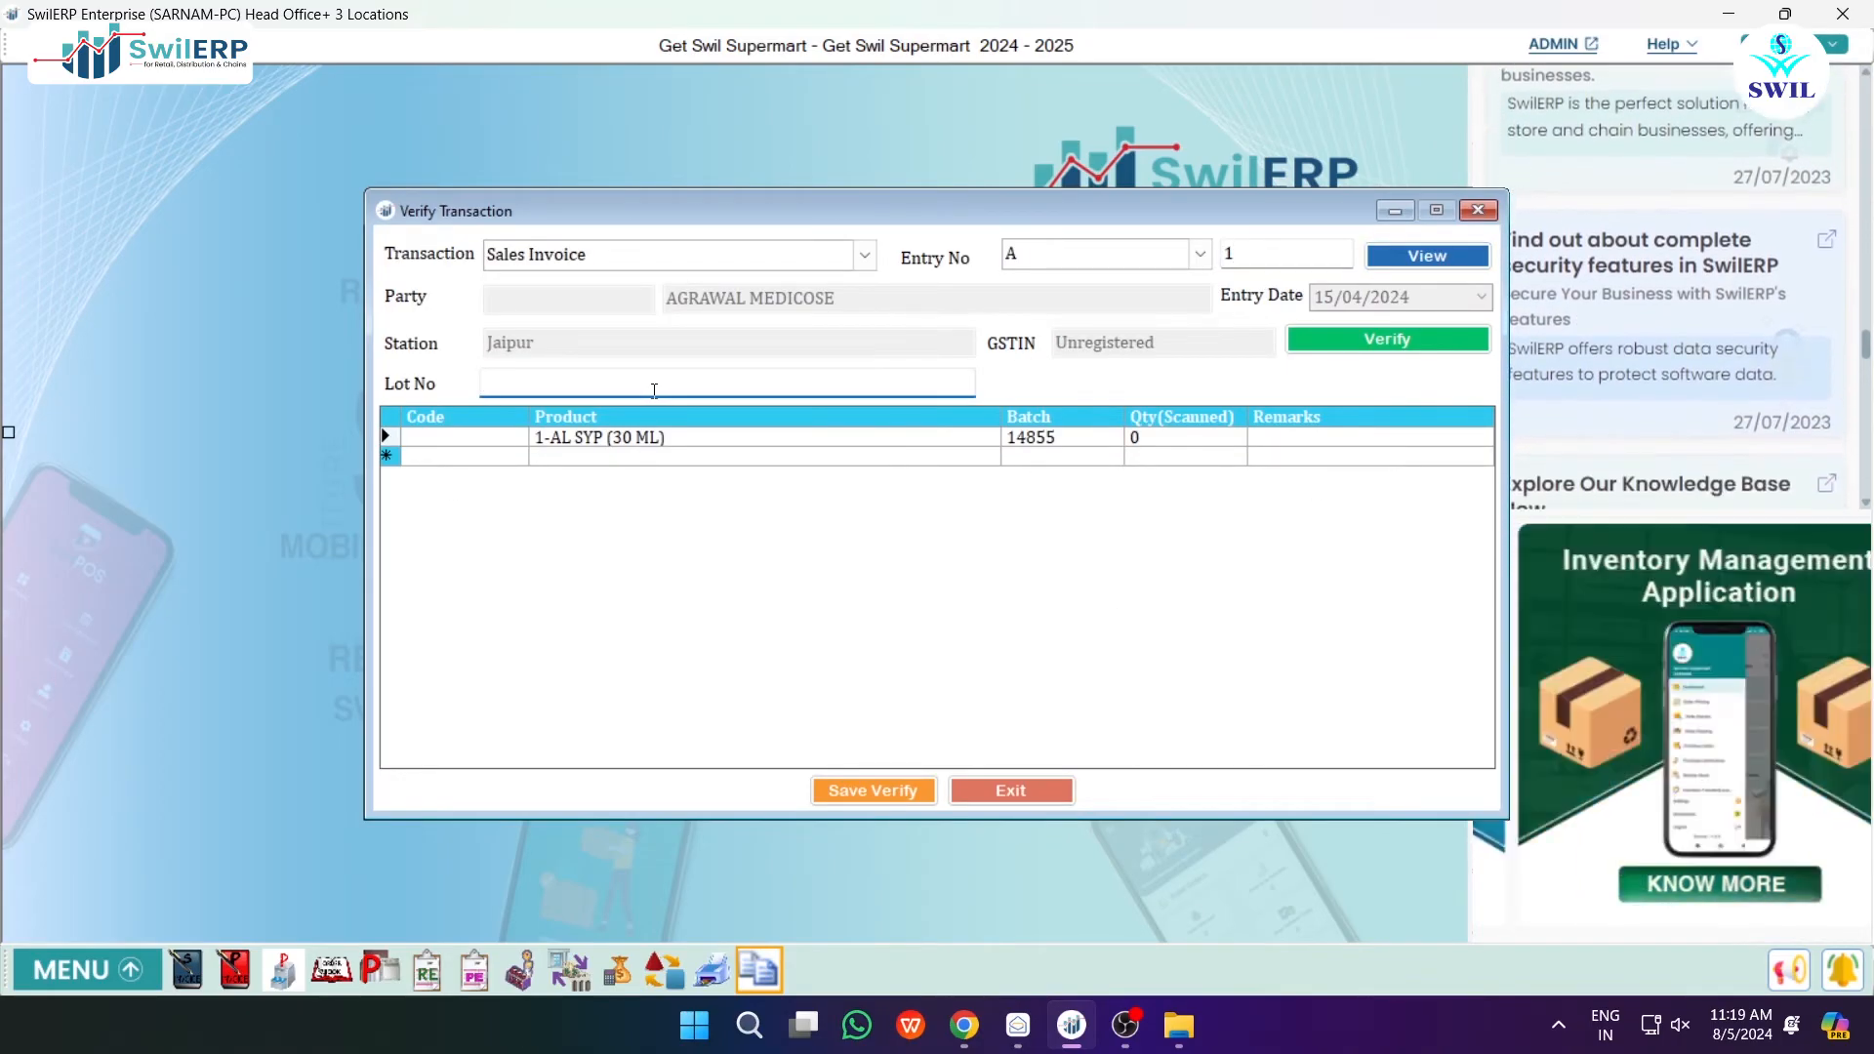
- Set the scanned quantity of 1-AL SYP (30 ML) to 1, verify the invoice, and save the verification
{"action": "left_click", "coordinate": [1130, 444]}
{"action": "type", "text": "1"}
{"action": "key", "text": "Return"}
{"action": "left_click", "coordinate": [1386, 338]}
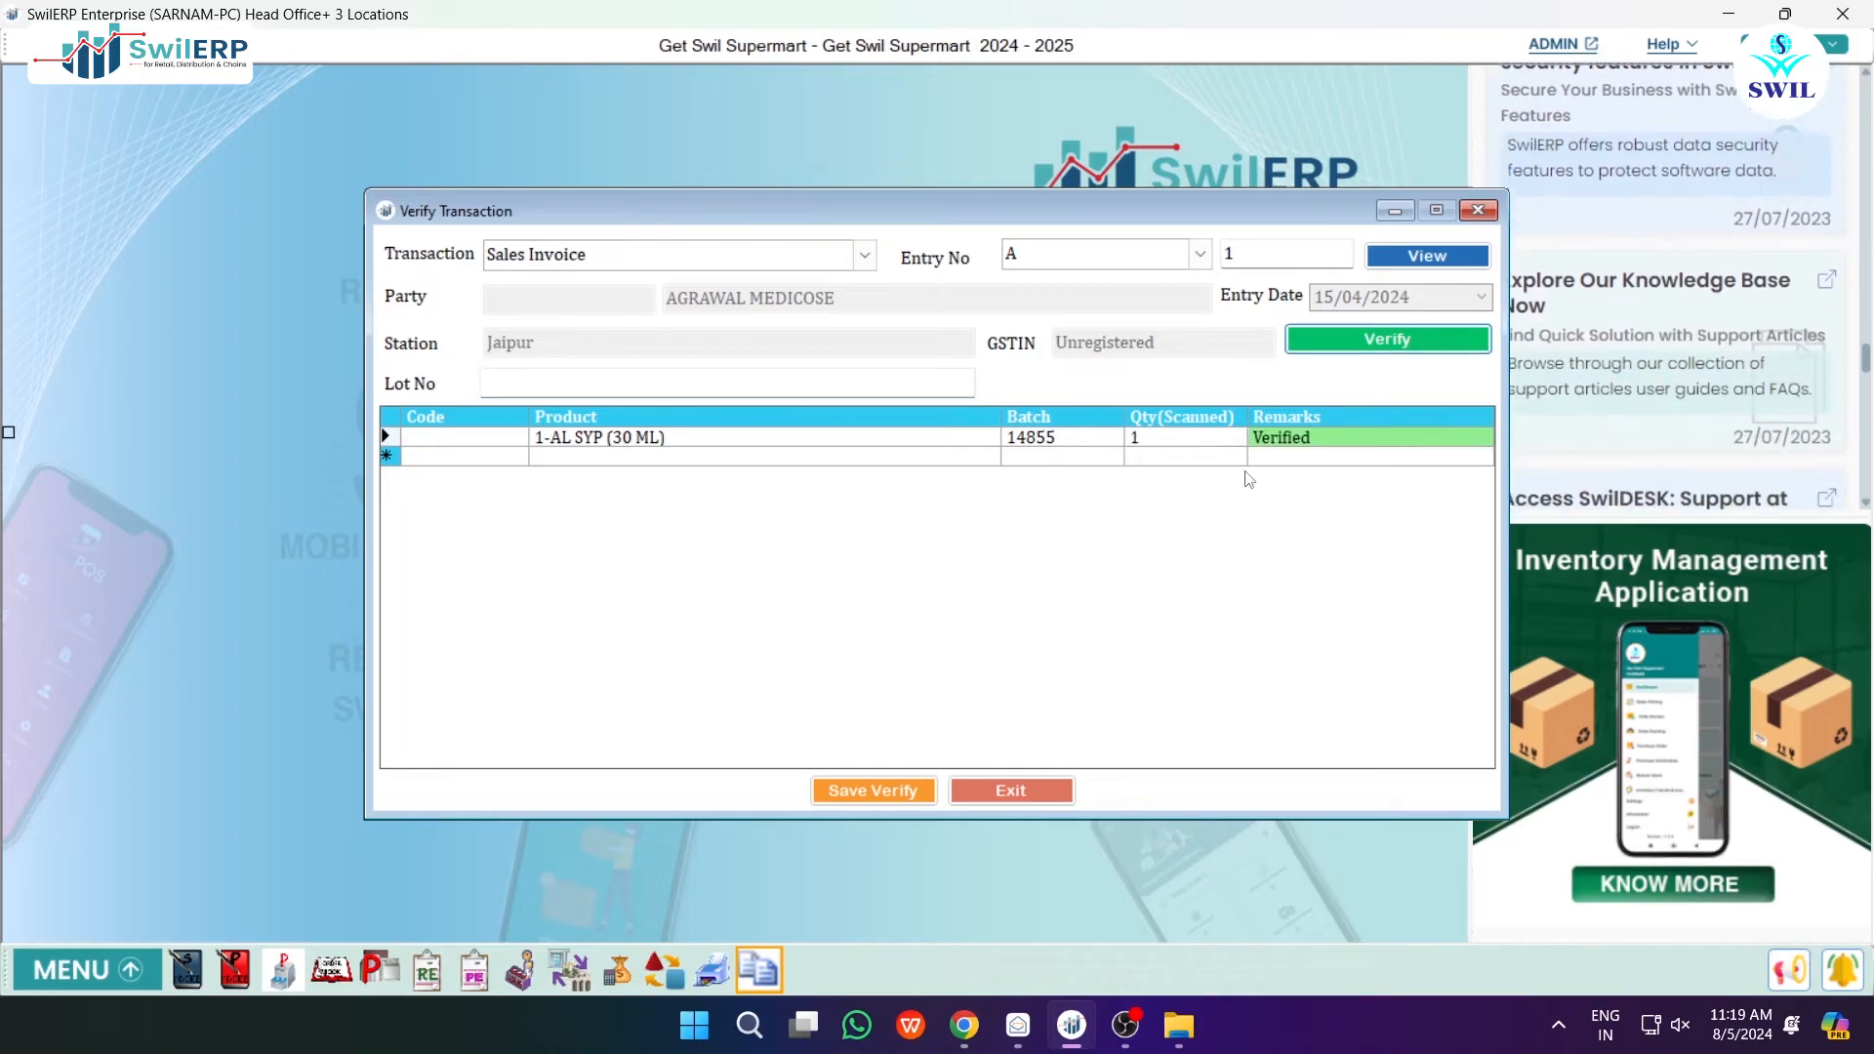
{"action": "left_click", "coordinate": [896, 783]}
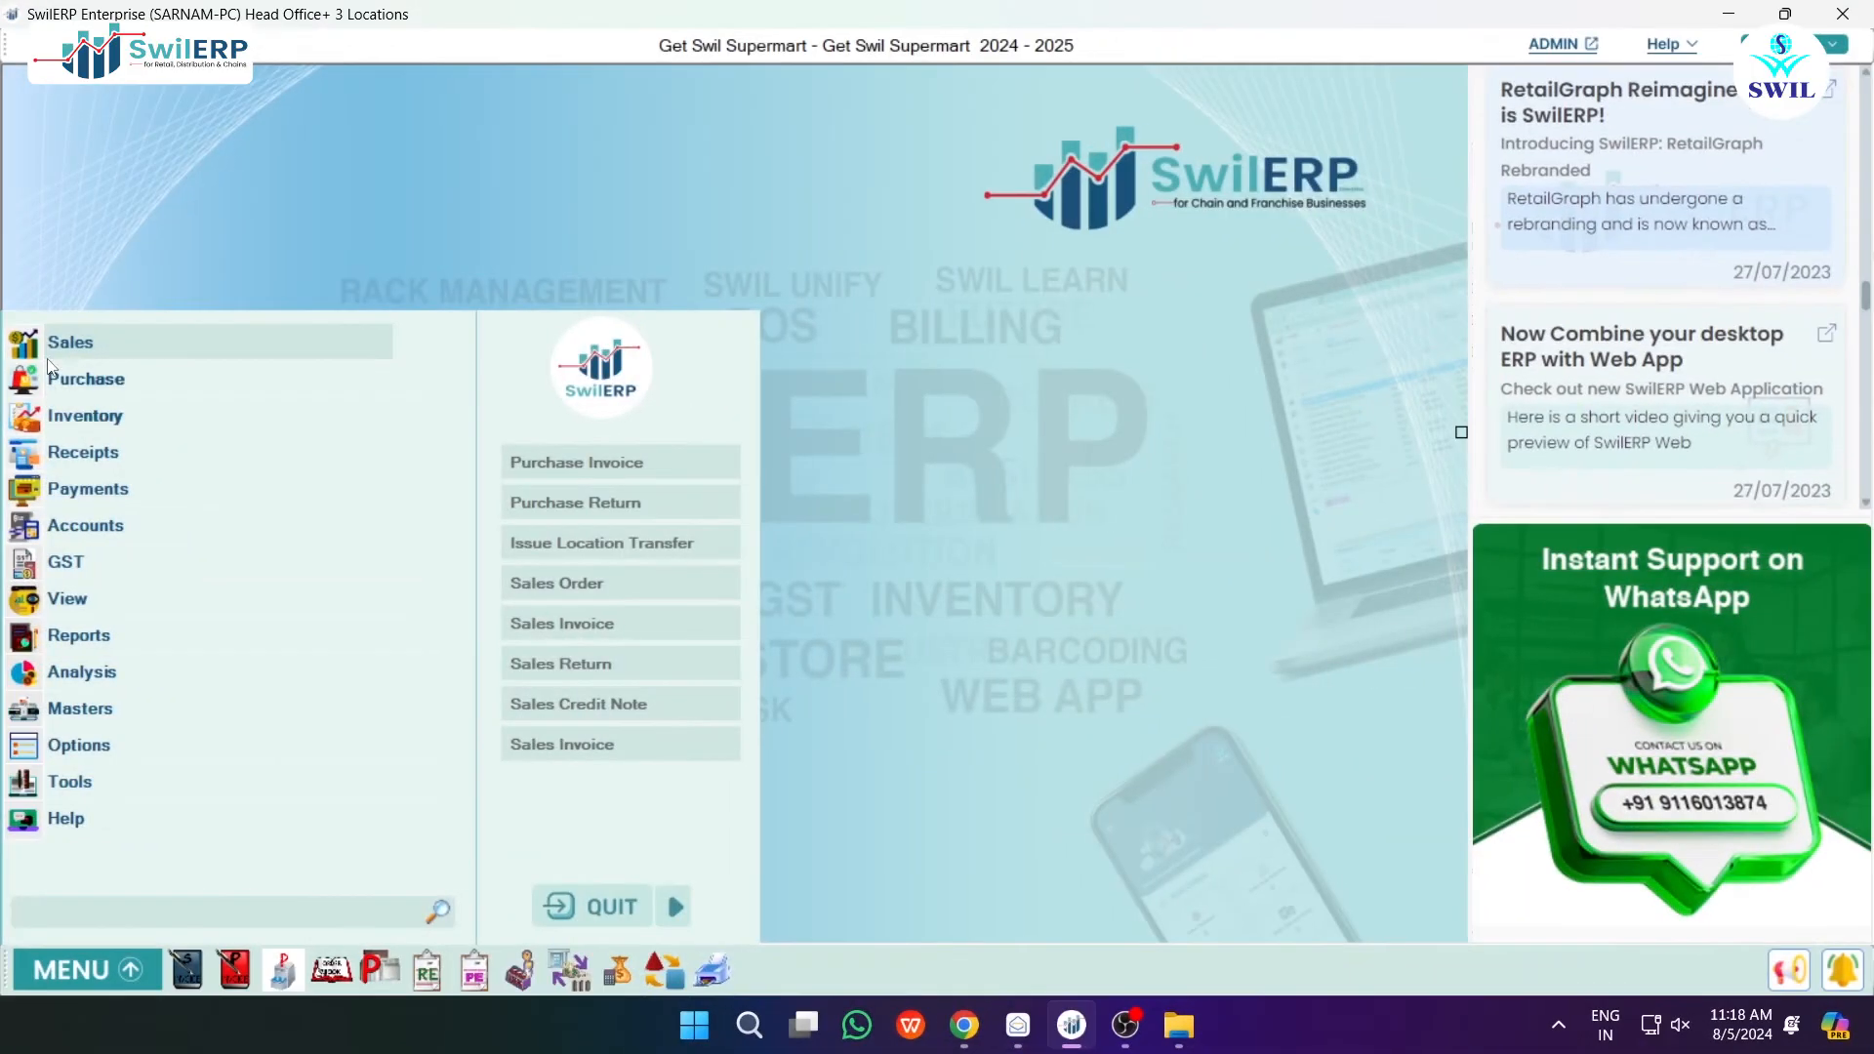
- Open Verify Transaction from the purchase transactions and load the Sales Return with series A and entry number 1 as a new verification
{"action": "scroll", "coordinate": [168, 703], "scroll_direction": "down", "scroll_amount": 4}
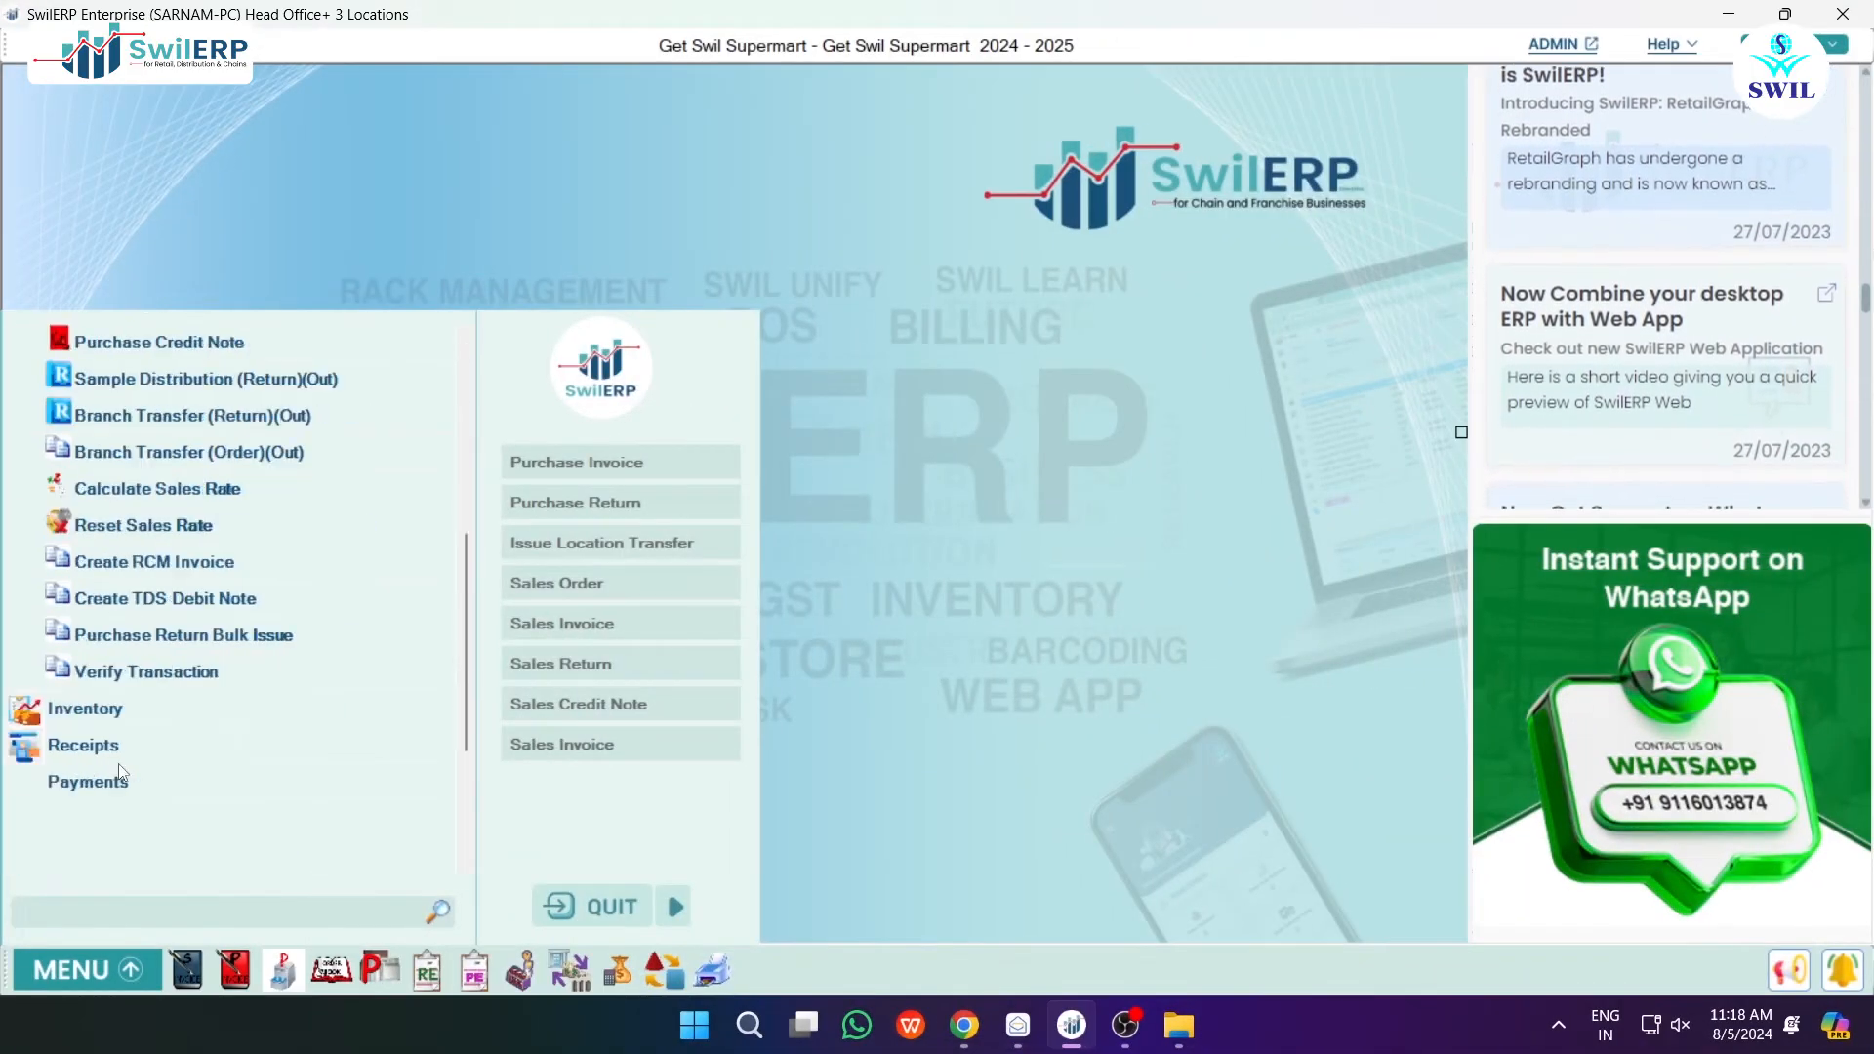
{"action": "left_click", "coordinate": [122, 673]}
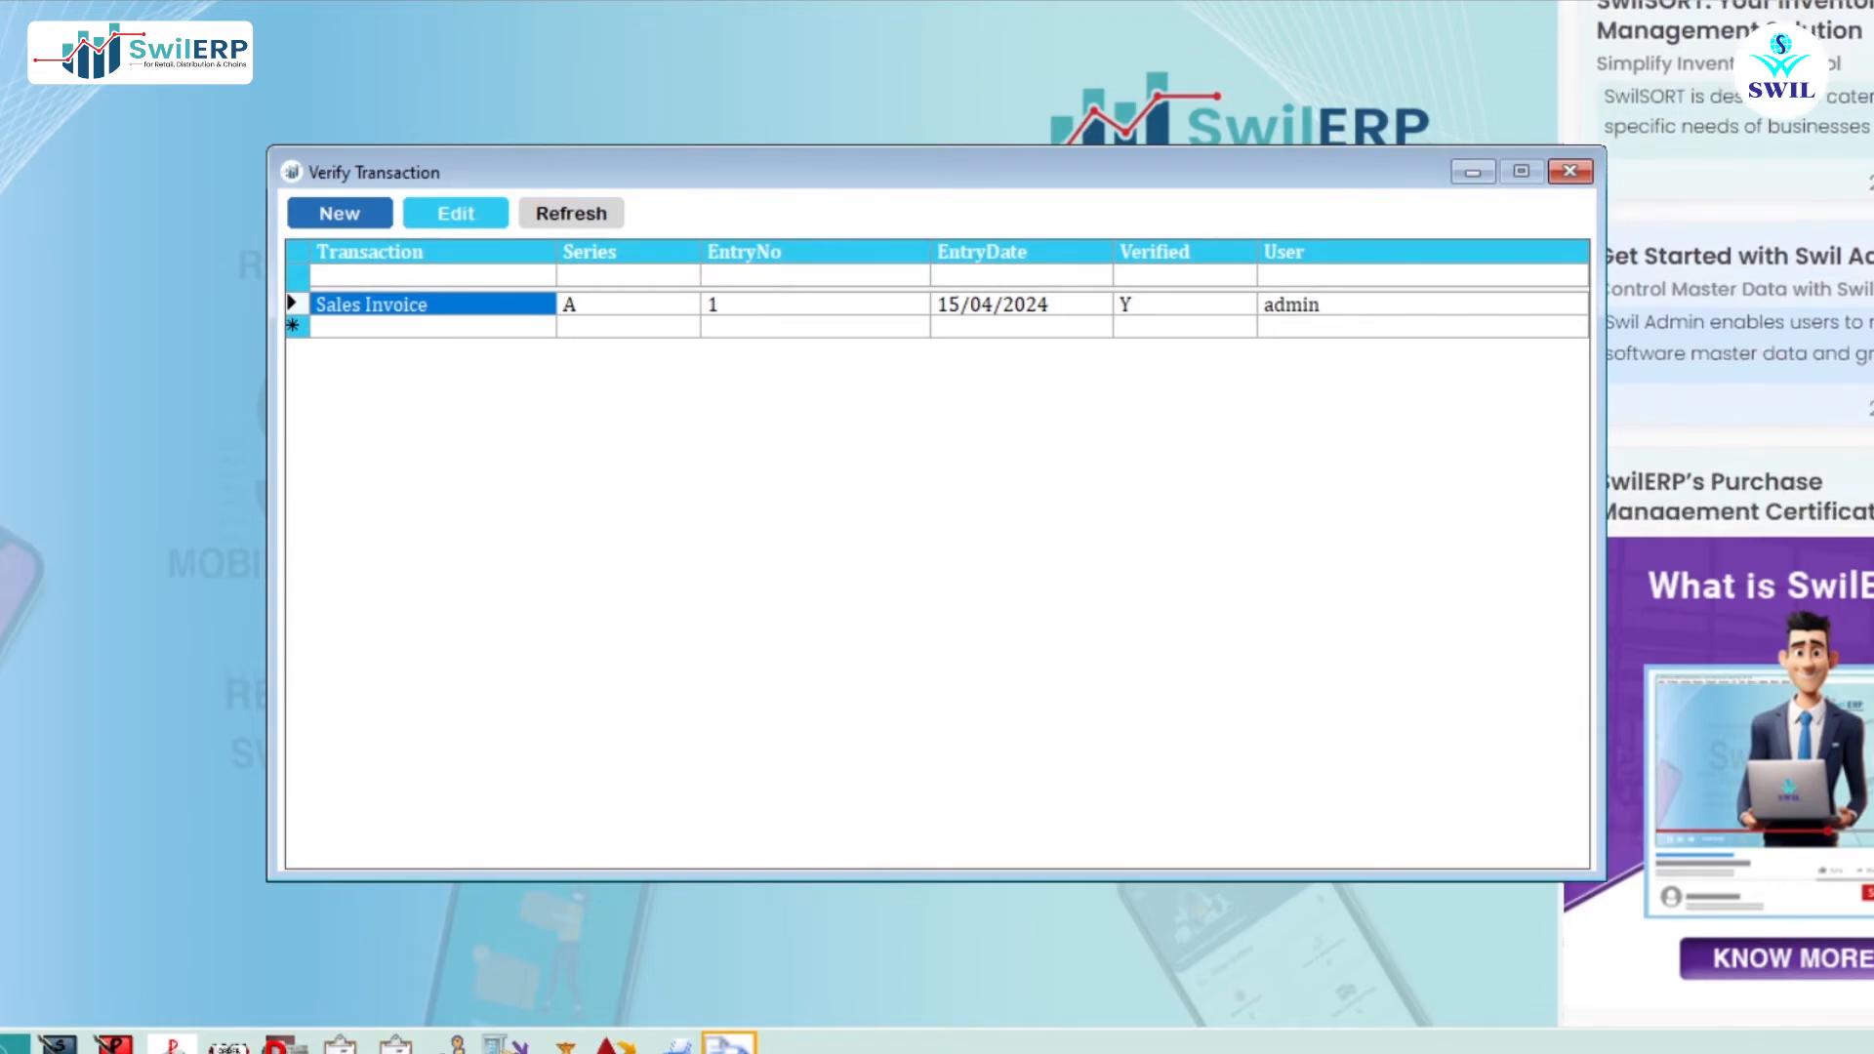
{"action": "left_click", "coordinate": [351, 223]}
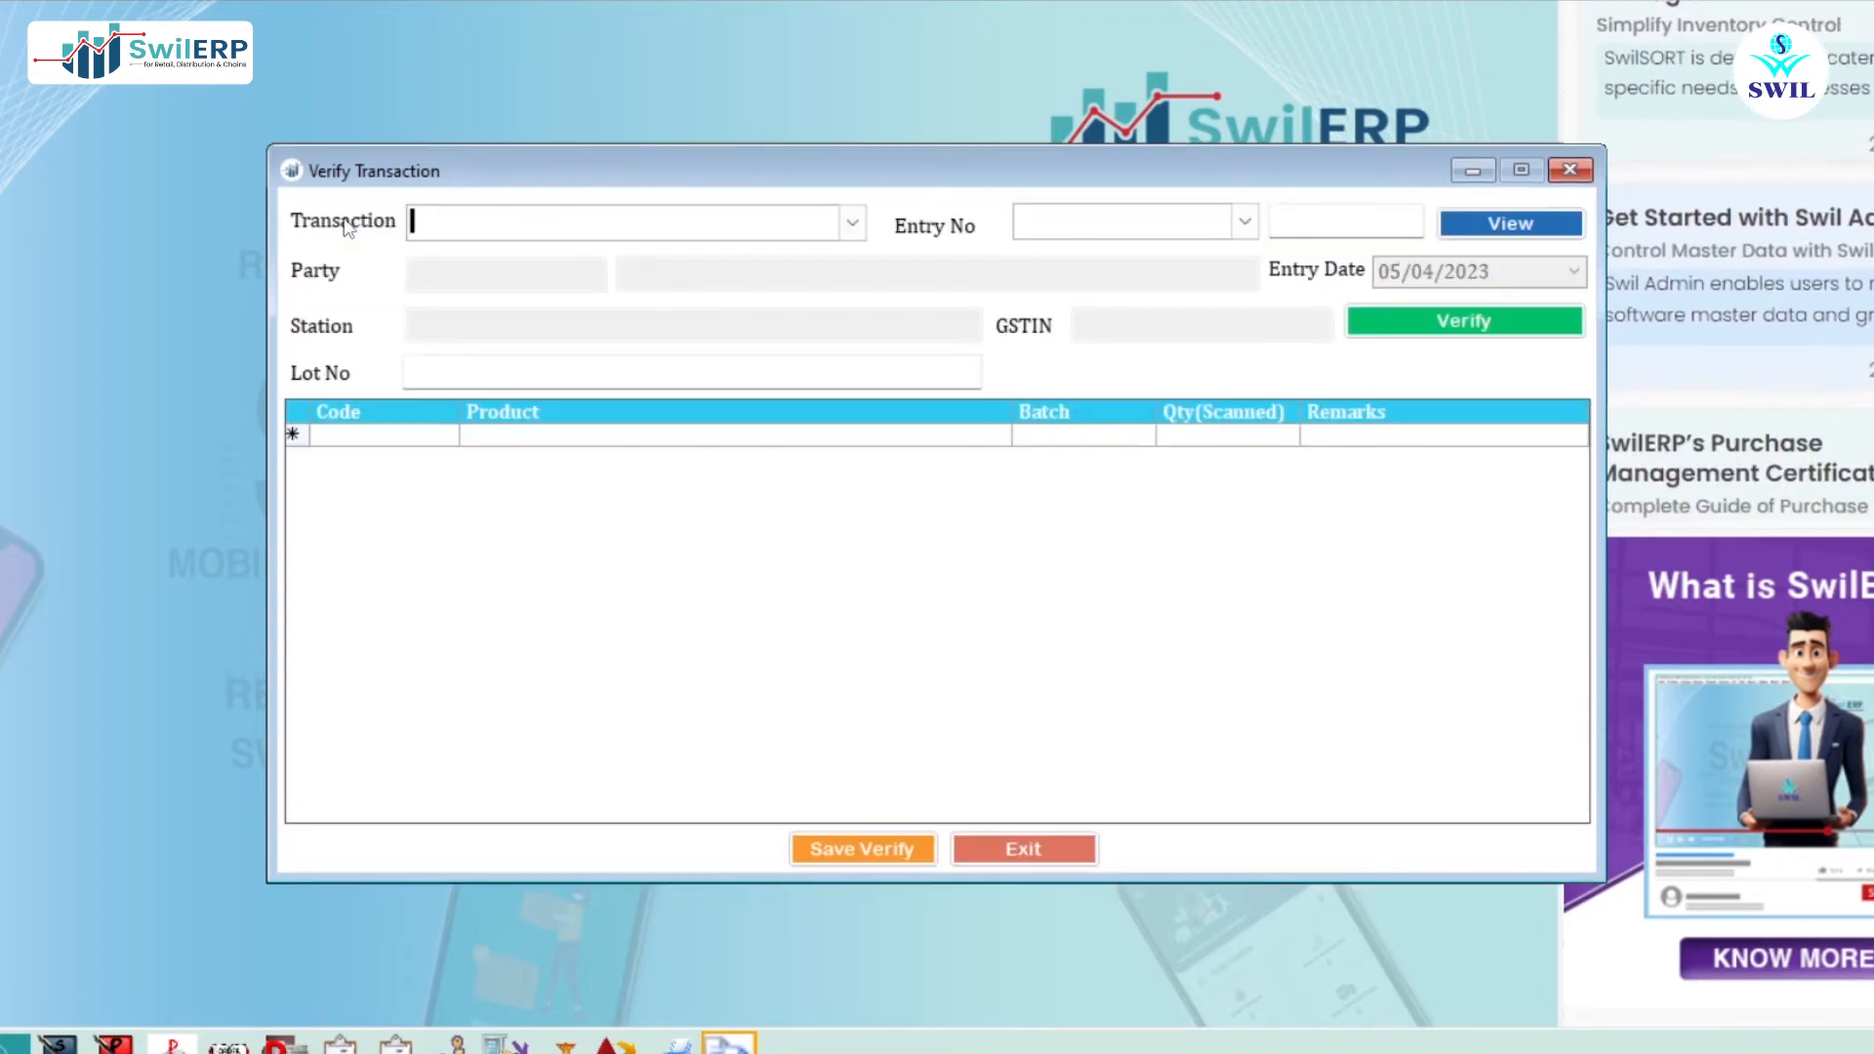
{"action": "left_click", "coordinate": [852, 224]}
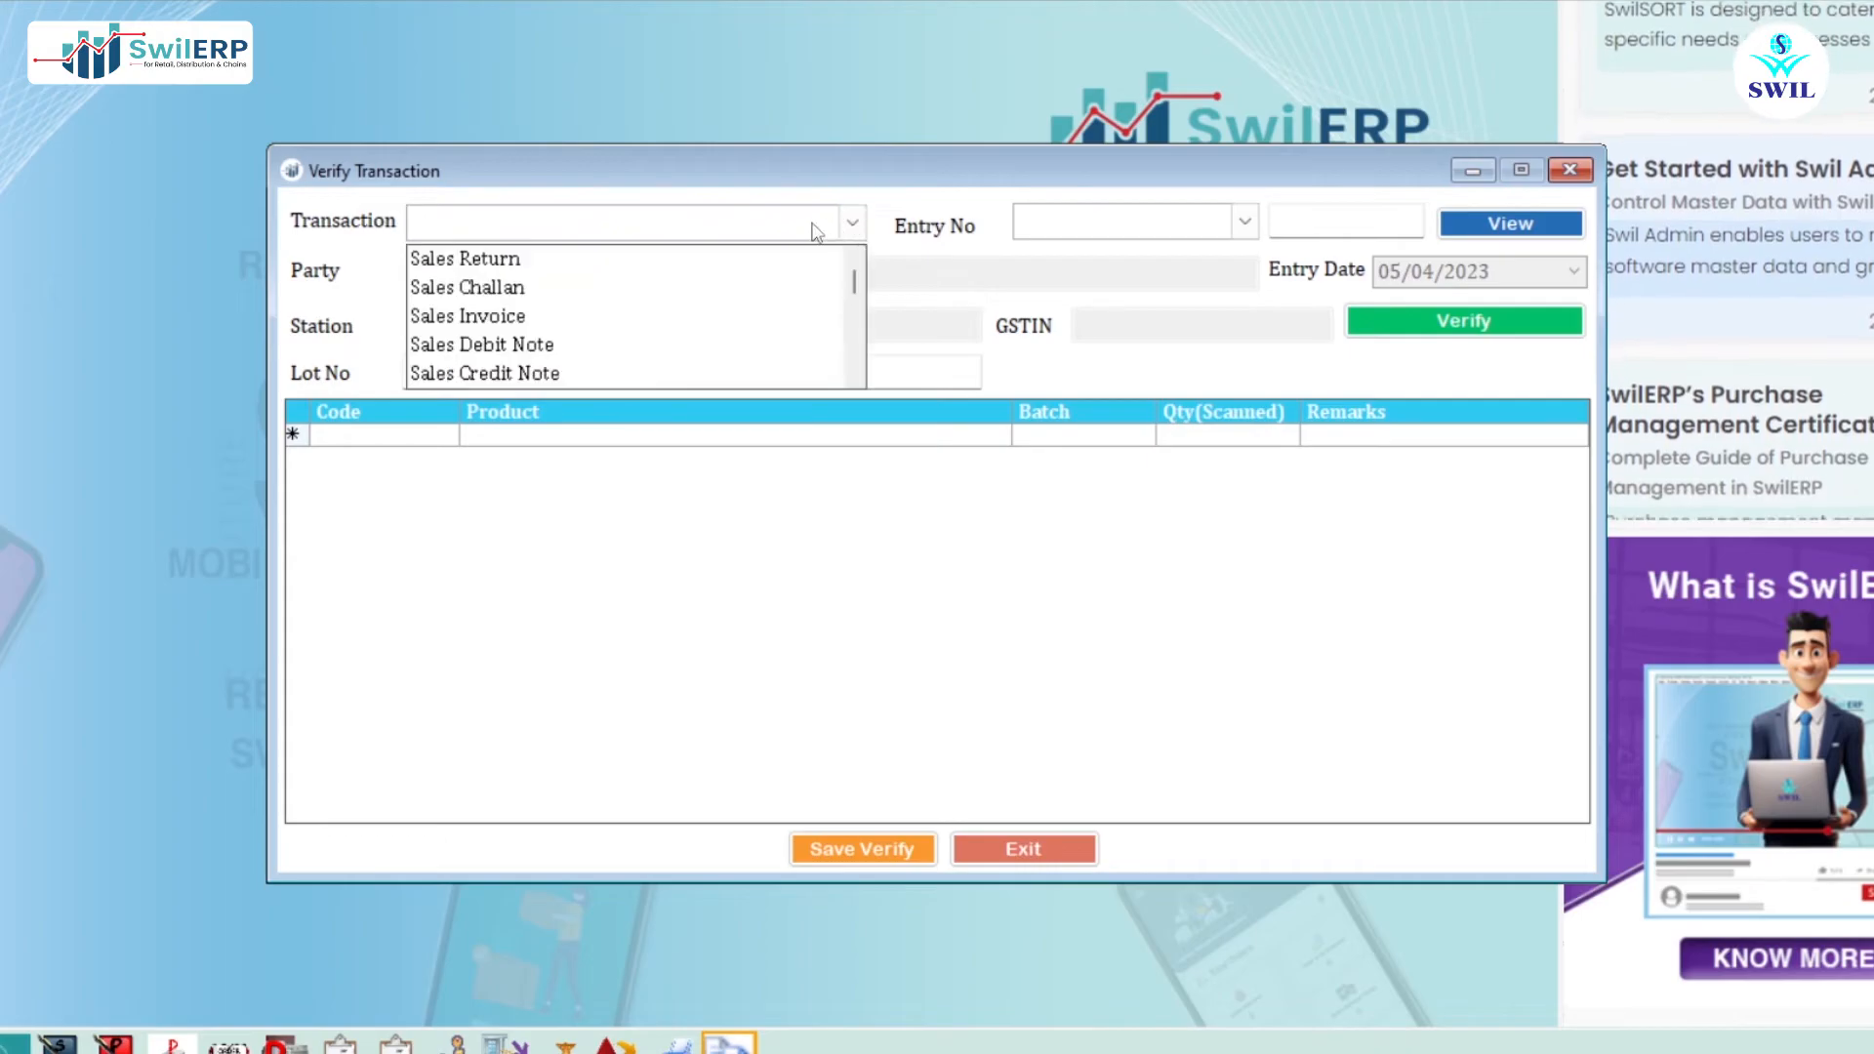
{"action": "left_click", "coordinate": [502, 259]}
{"action": "key", "text": "Return"}
{"action": "left_click", "coordinate": [1313, 222]}
{"action": "type", "text": "1"}
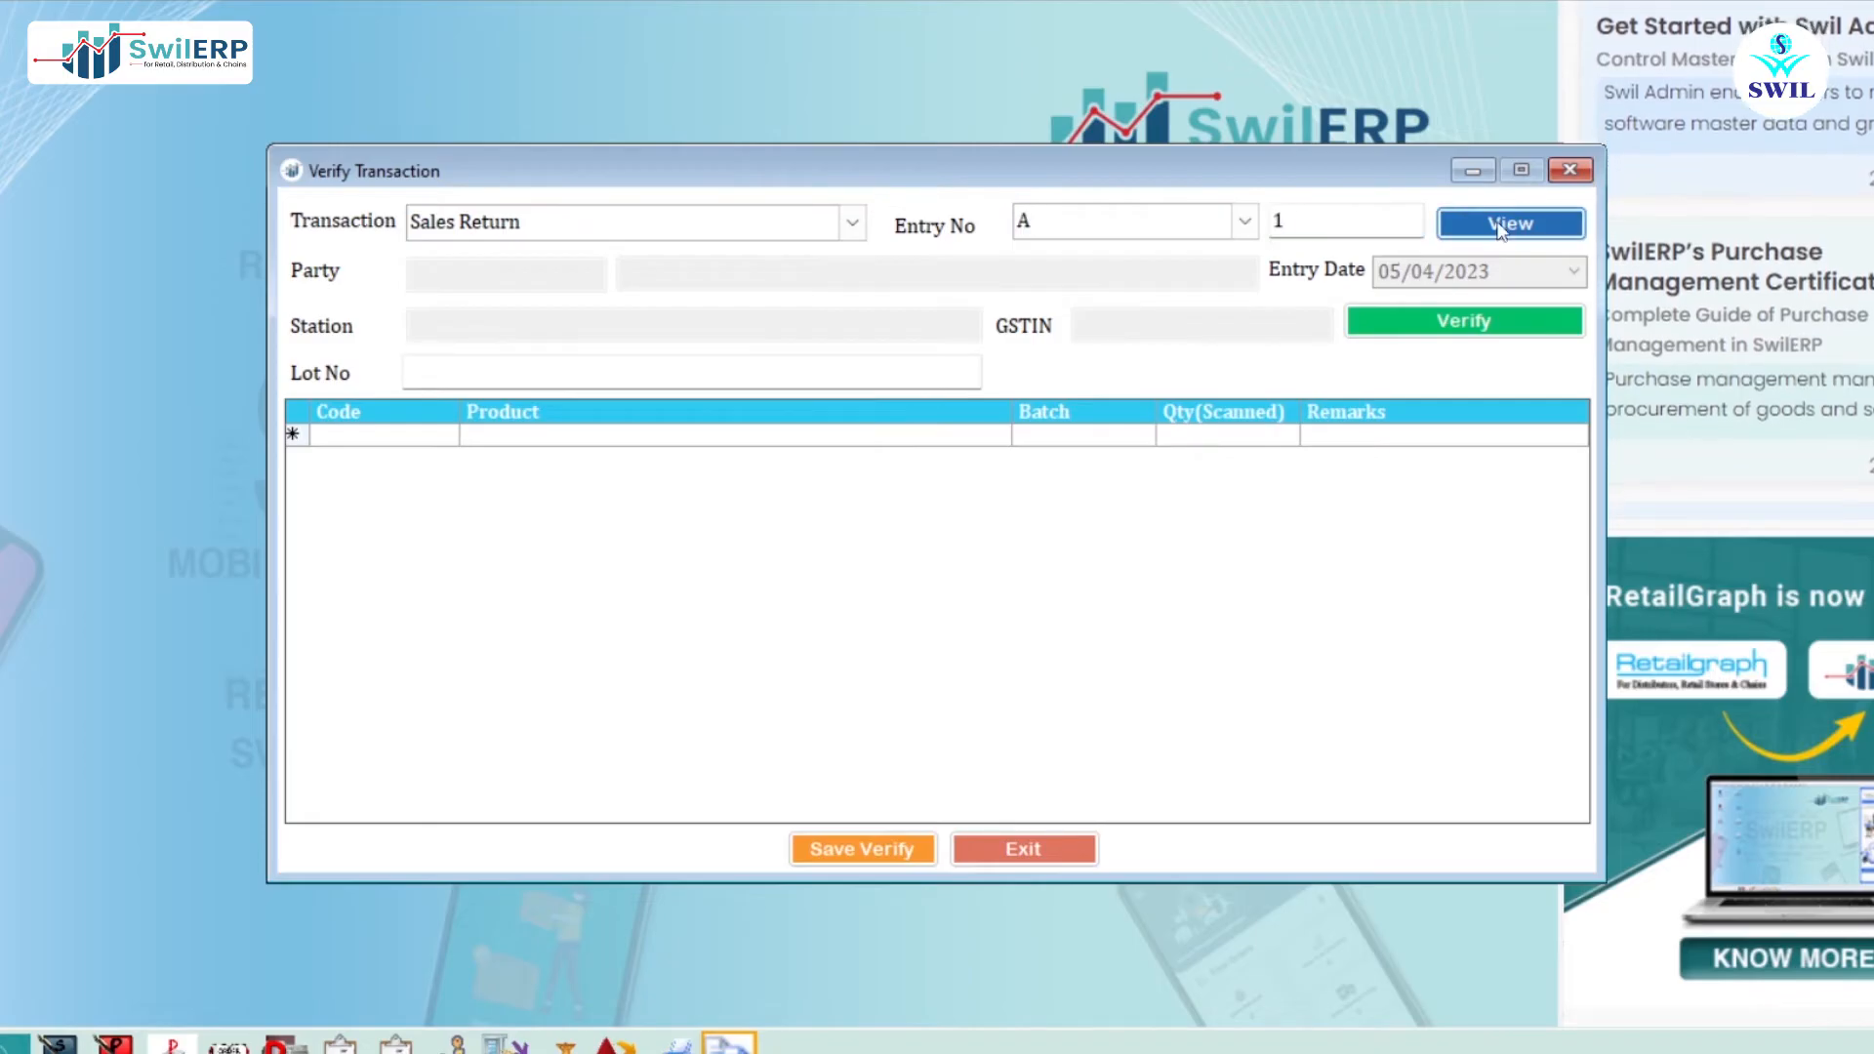
{"action": "left_click", "coordinate": [1495, 227]}
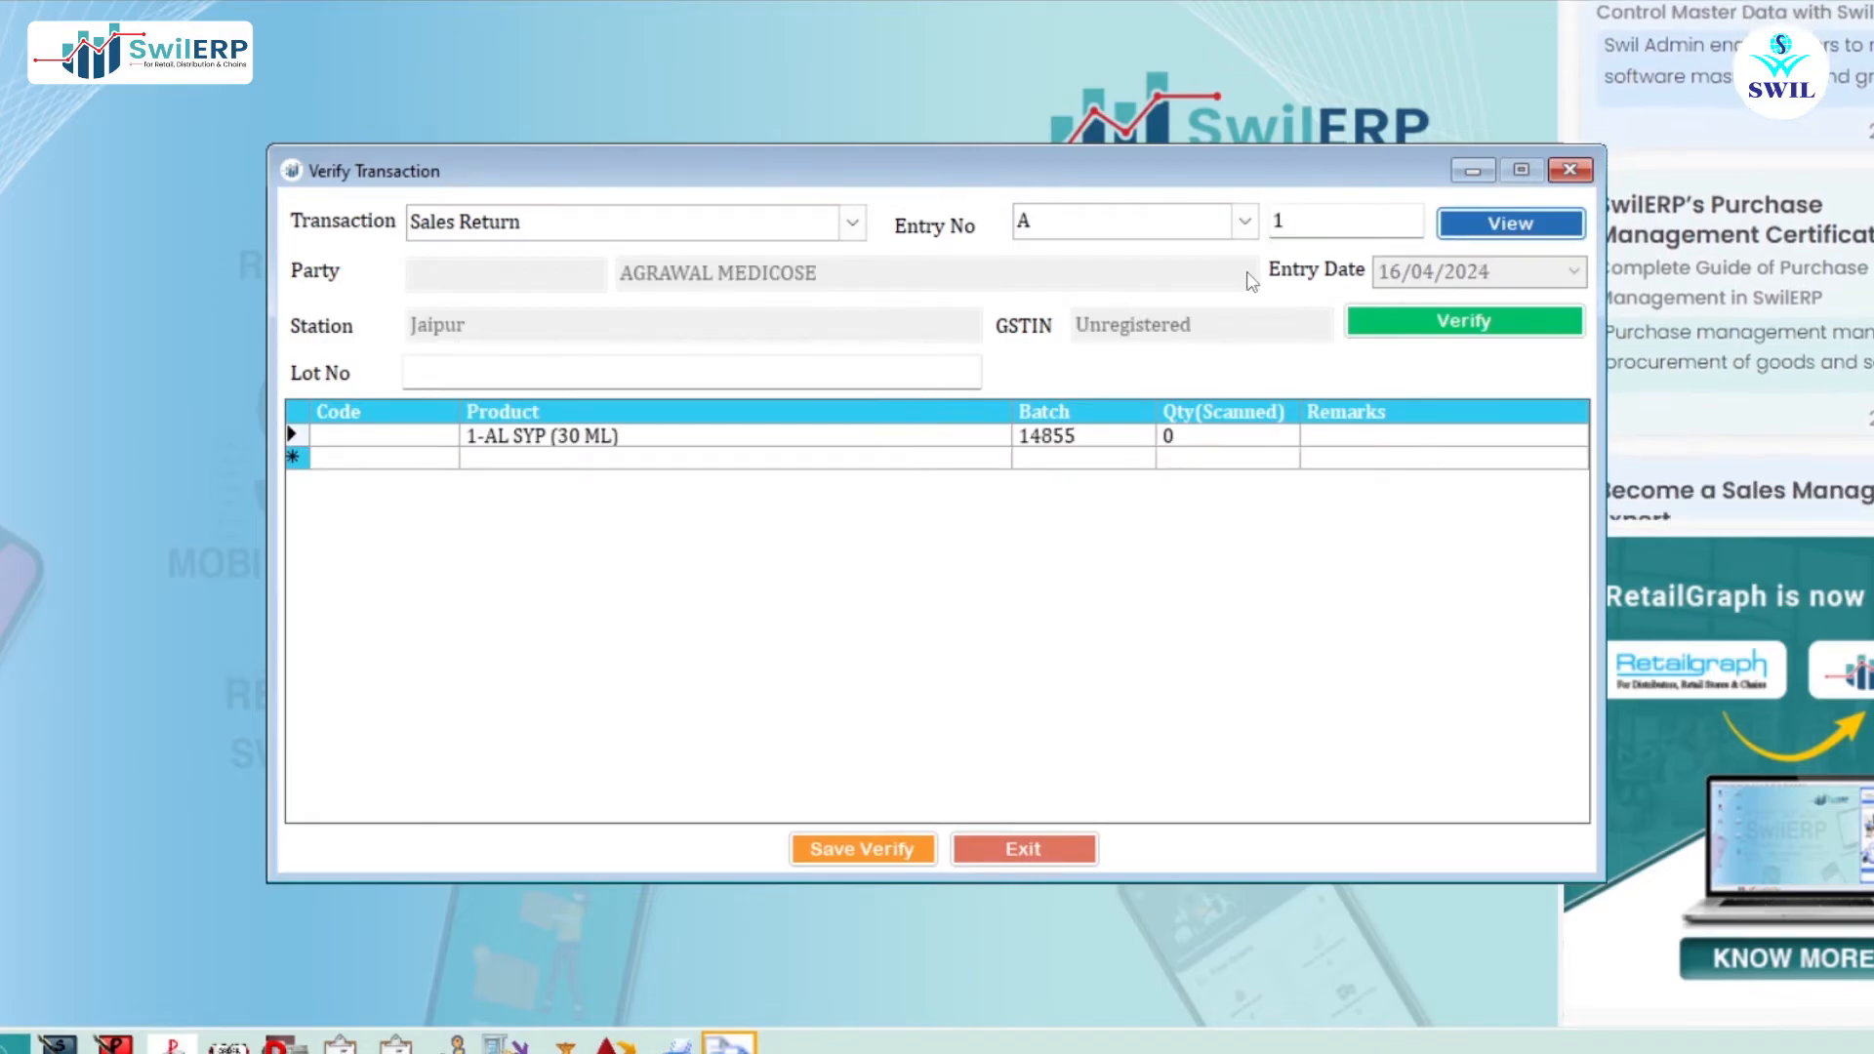
{"action": "left_click", "coordinate": [1307, 225]}
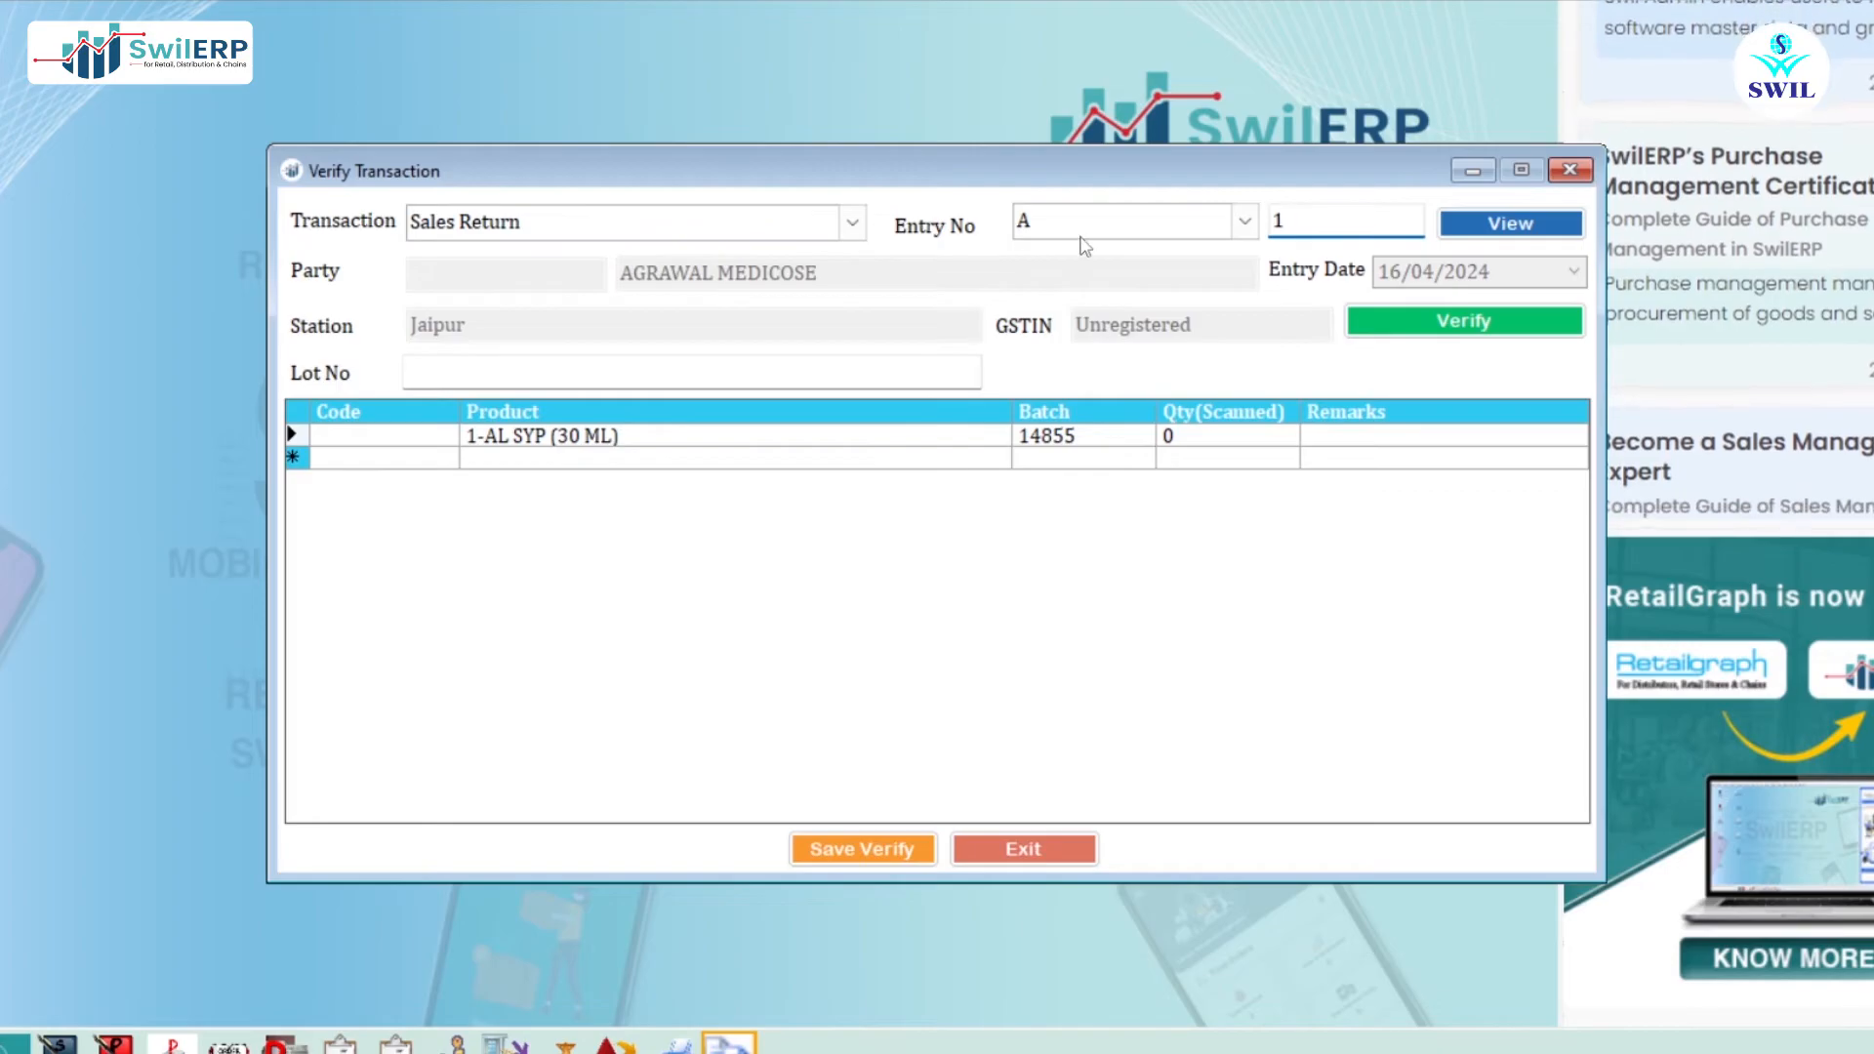
- Set the scanned quantity of 1-AL SYP (30 ML) on the Sales Return to 1, verify it, and save the verification
{"action": "left_click", "coordinate": [446, 376]}
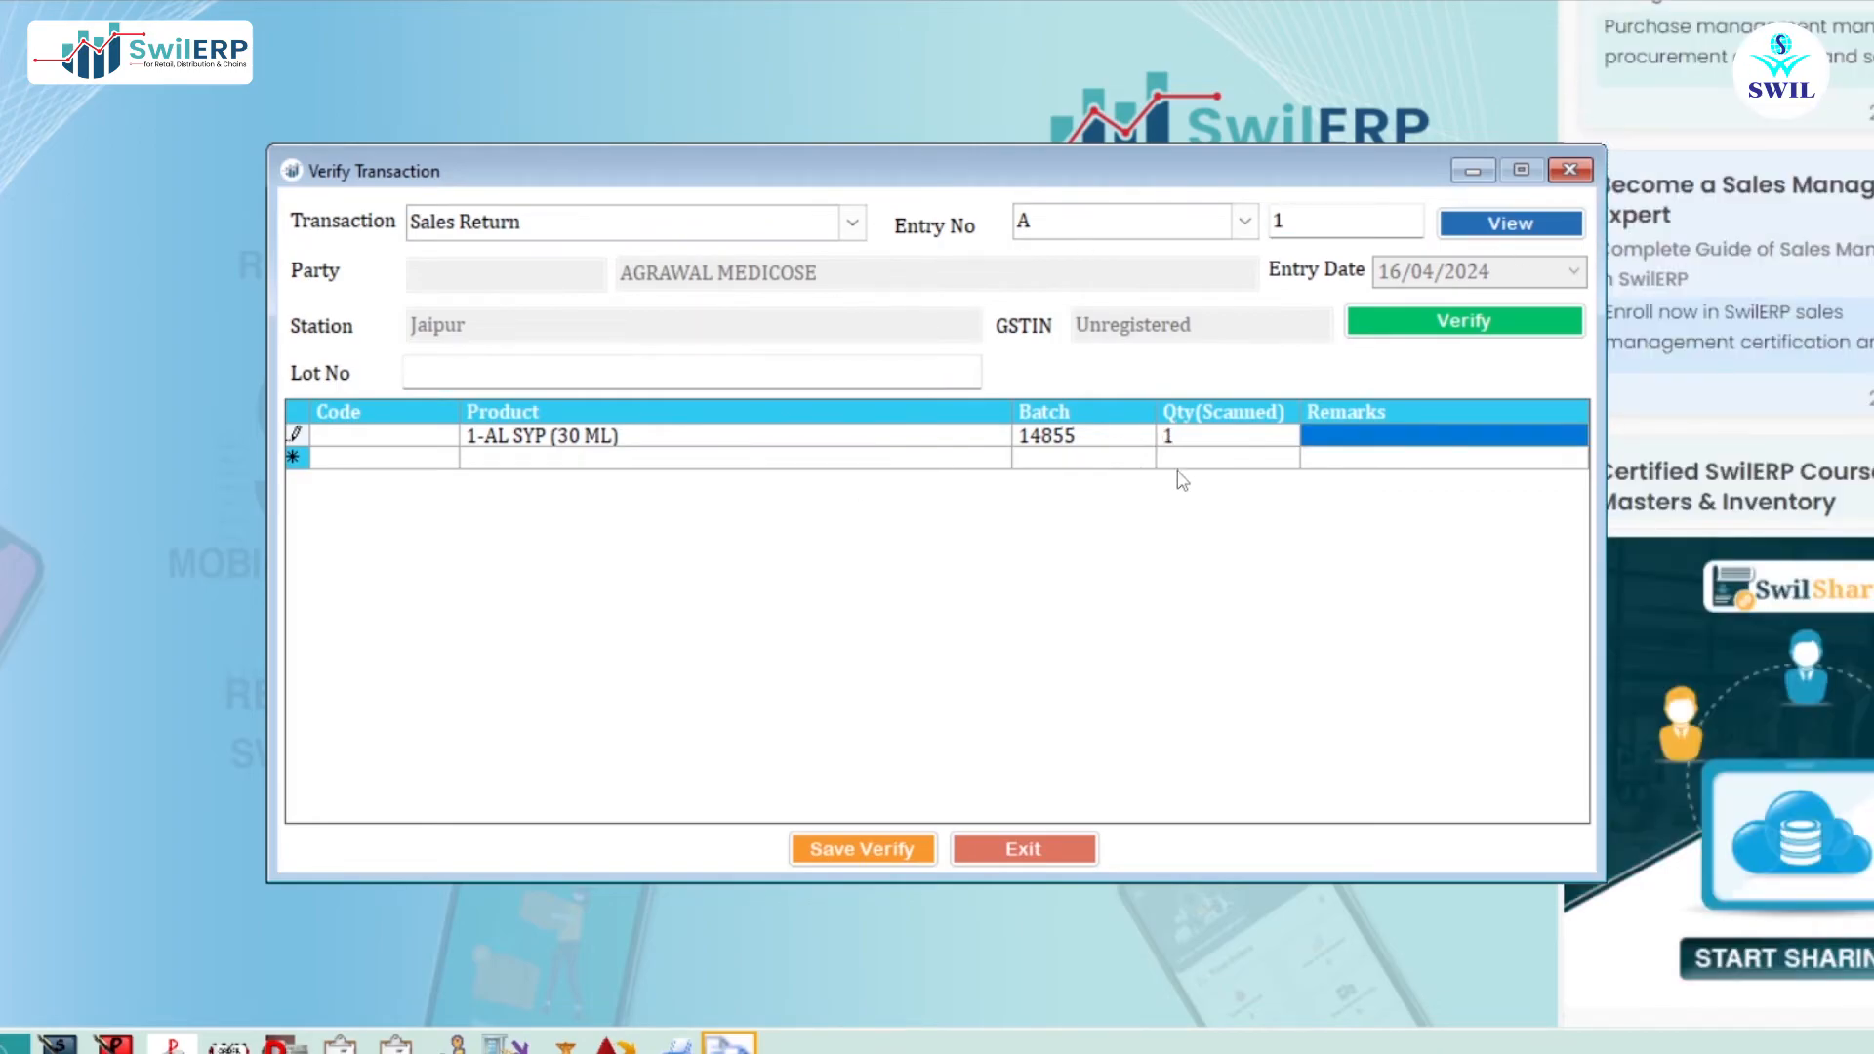
{"action": "left_click", "coordinate": [512, 372]}
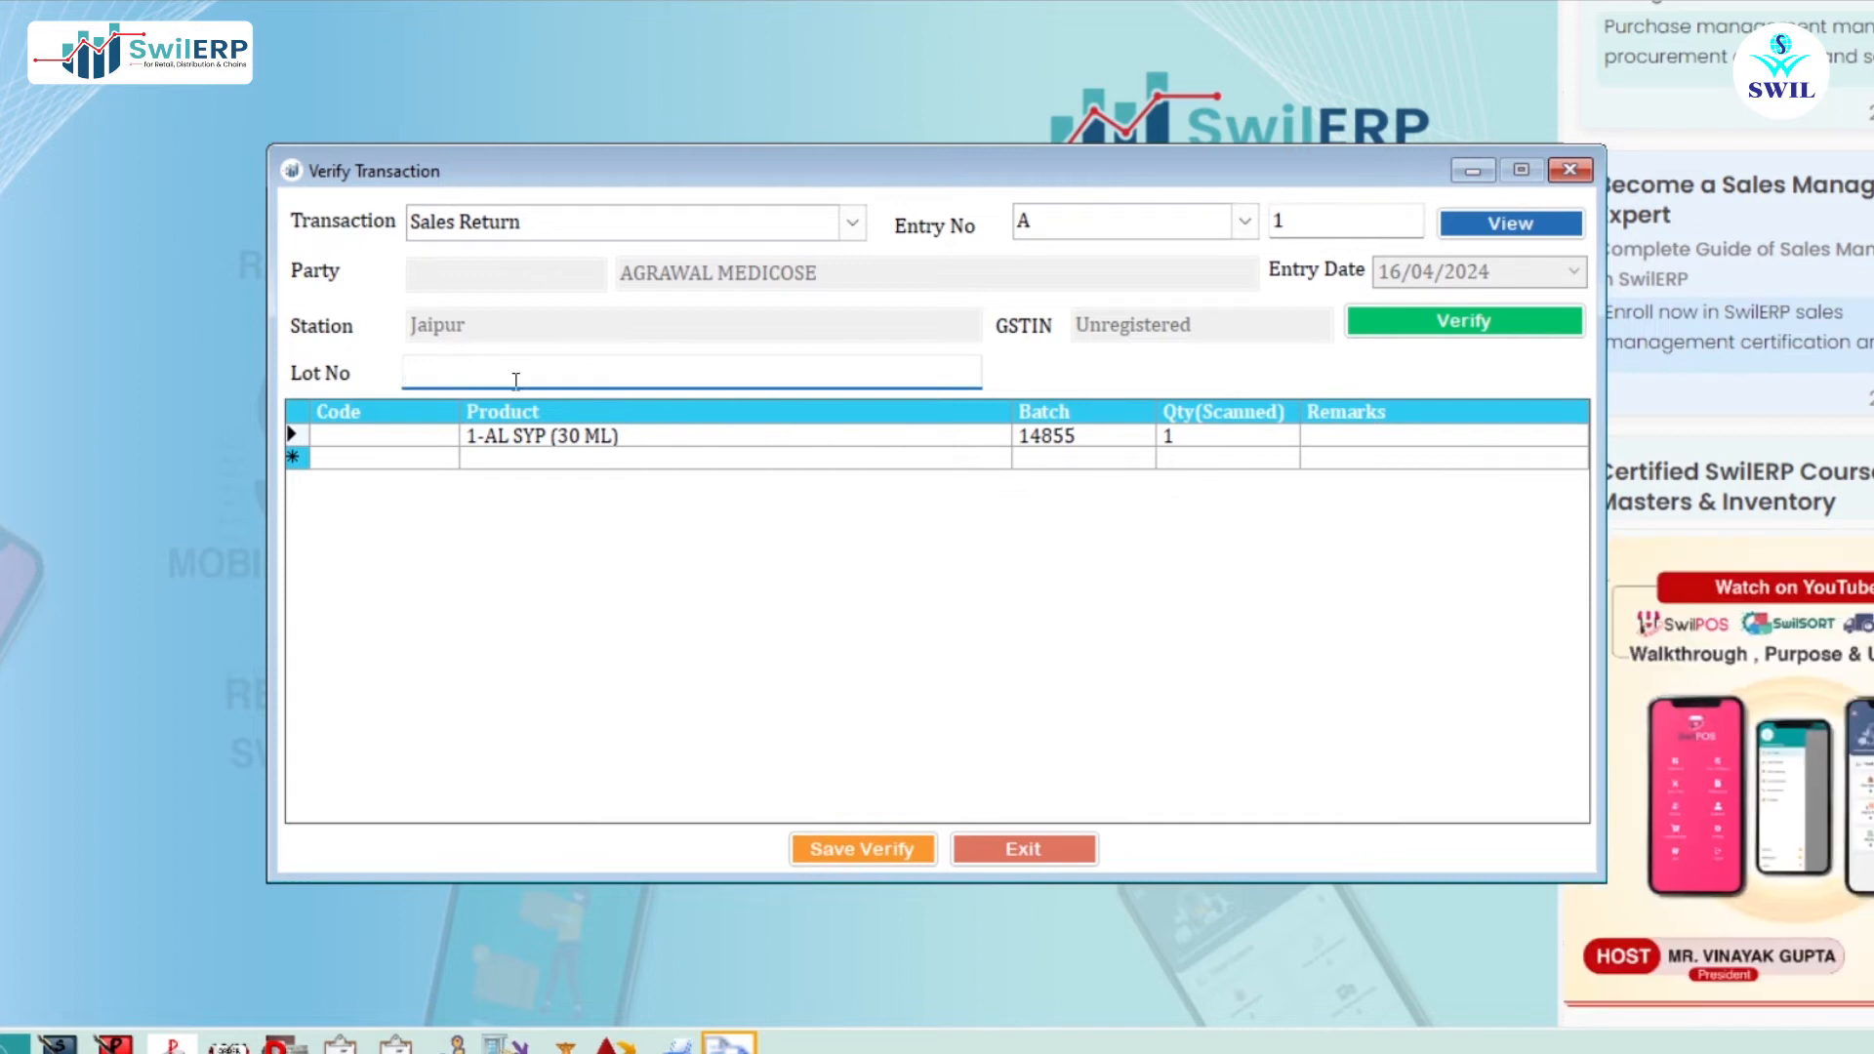
{"action": "left_click", "coordinate": [1198, 441]}
{"action": "left_click", "coordinate": [1366, 325]}
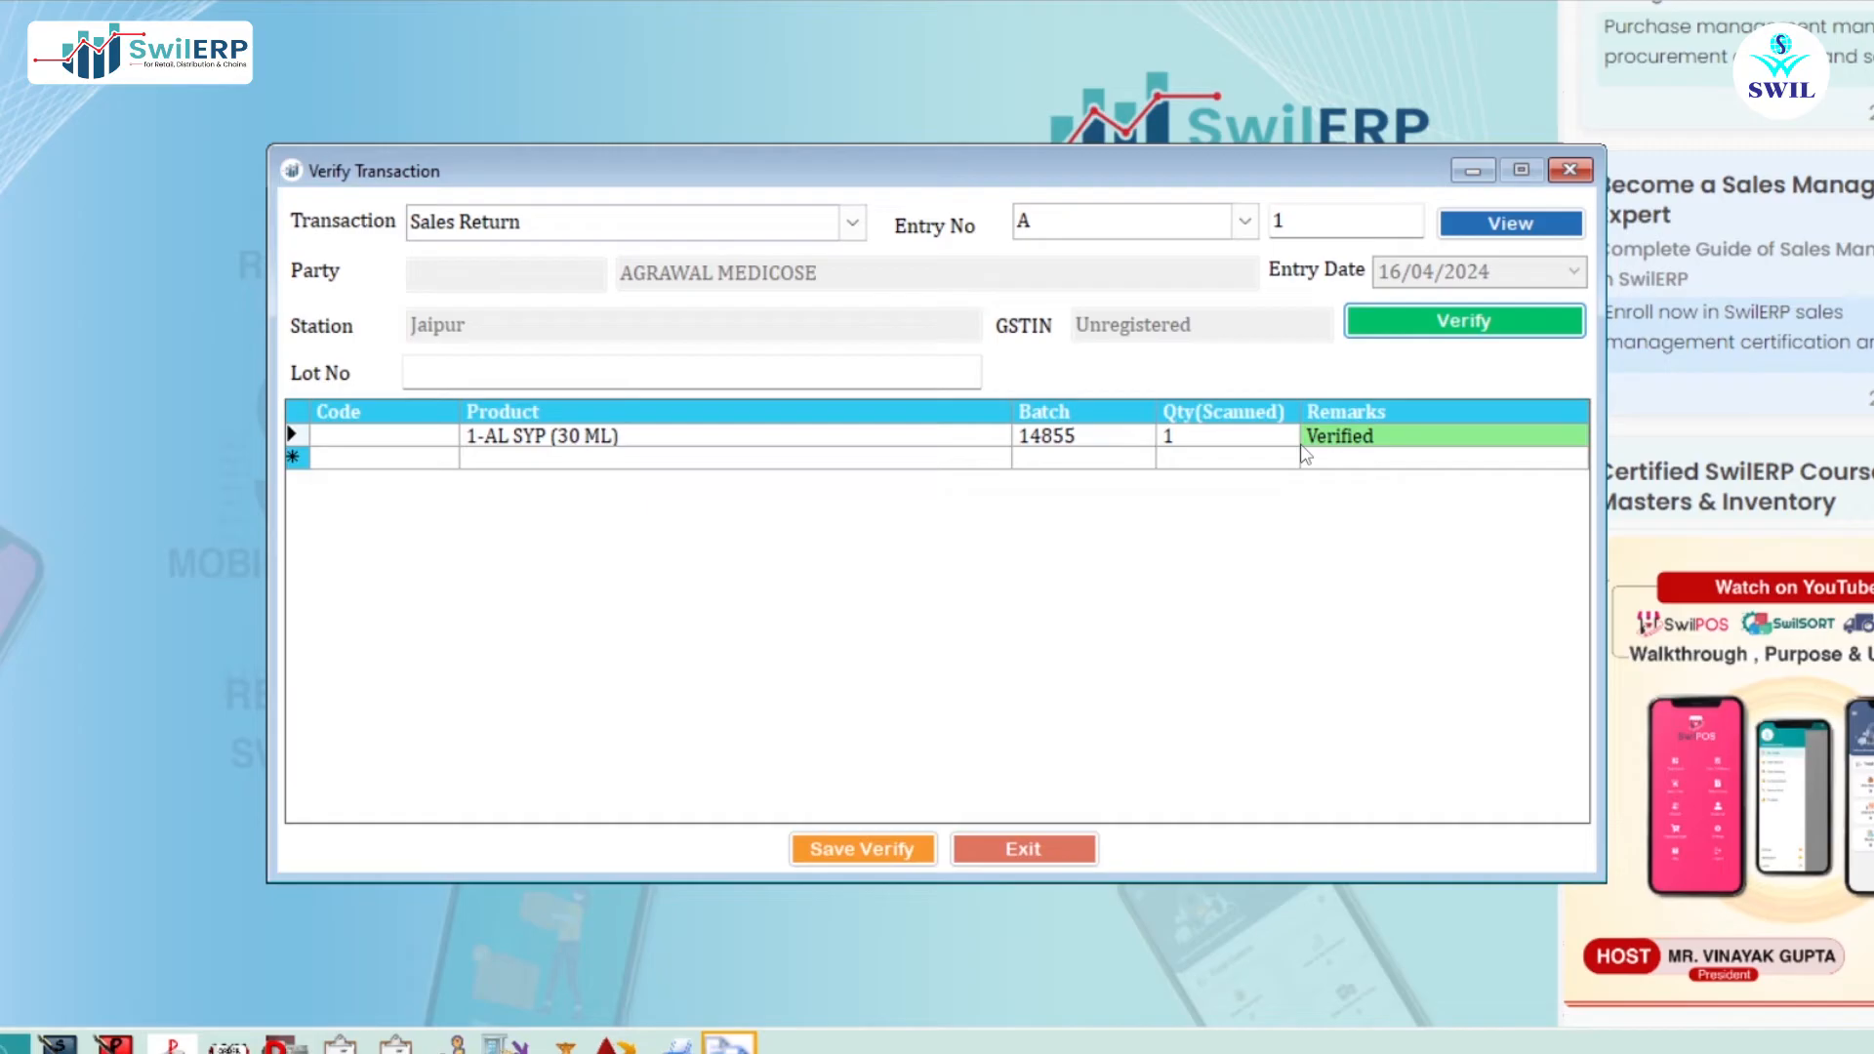
{"action": "left_click", "coordinate": [862, 848]}
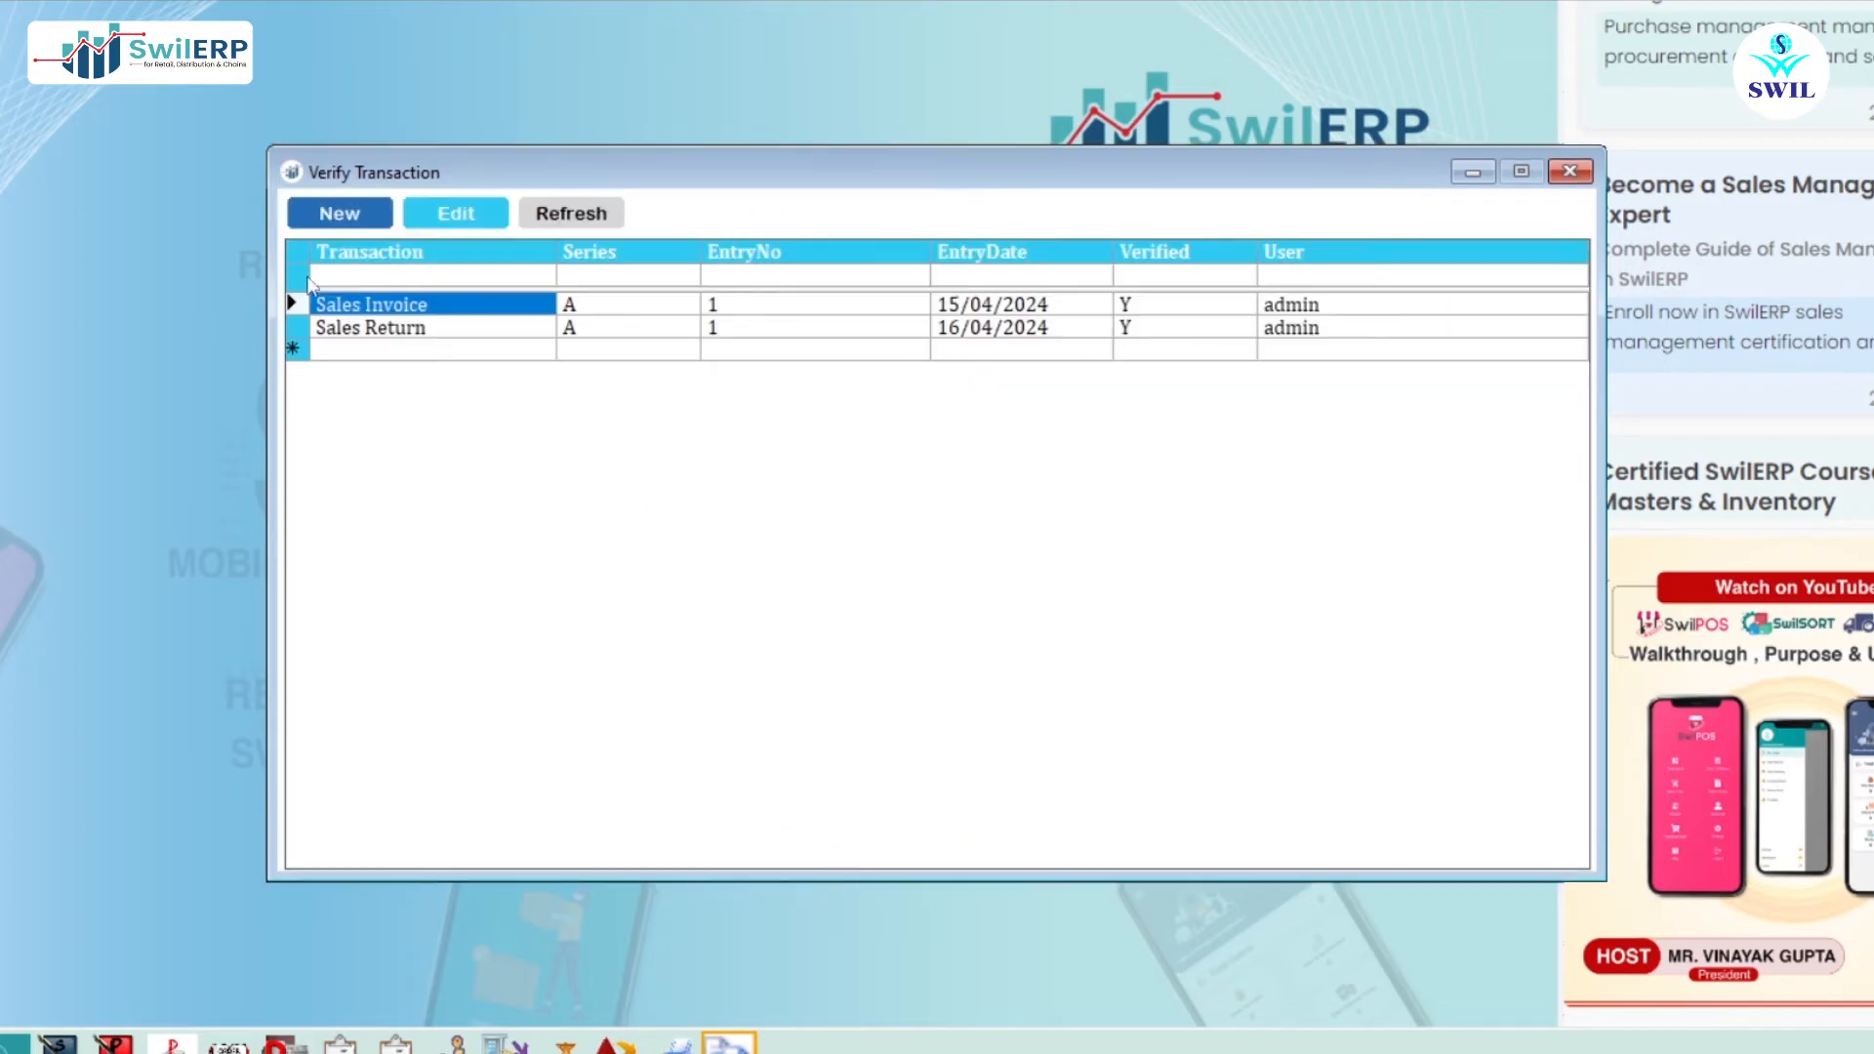
{"action": "left_click", "coordinate": [1398, 333]}
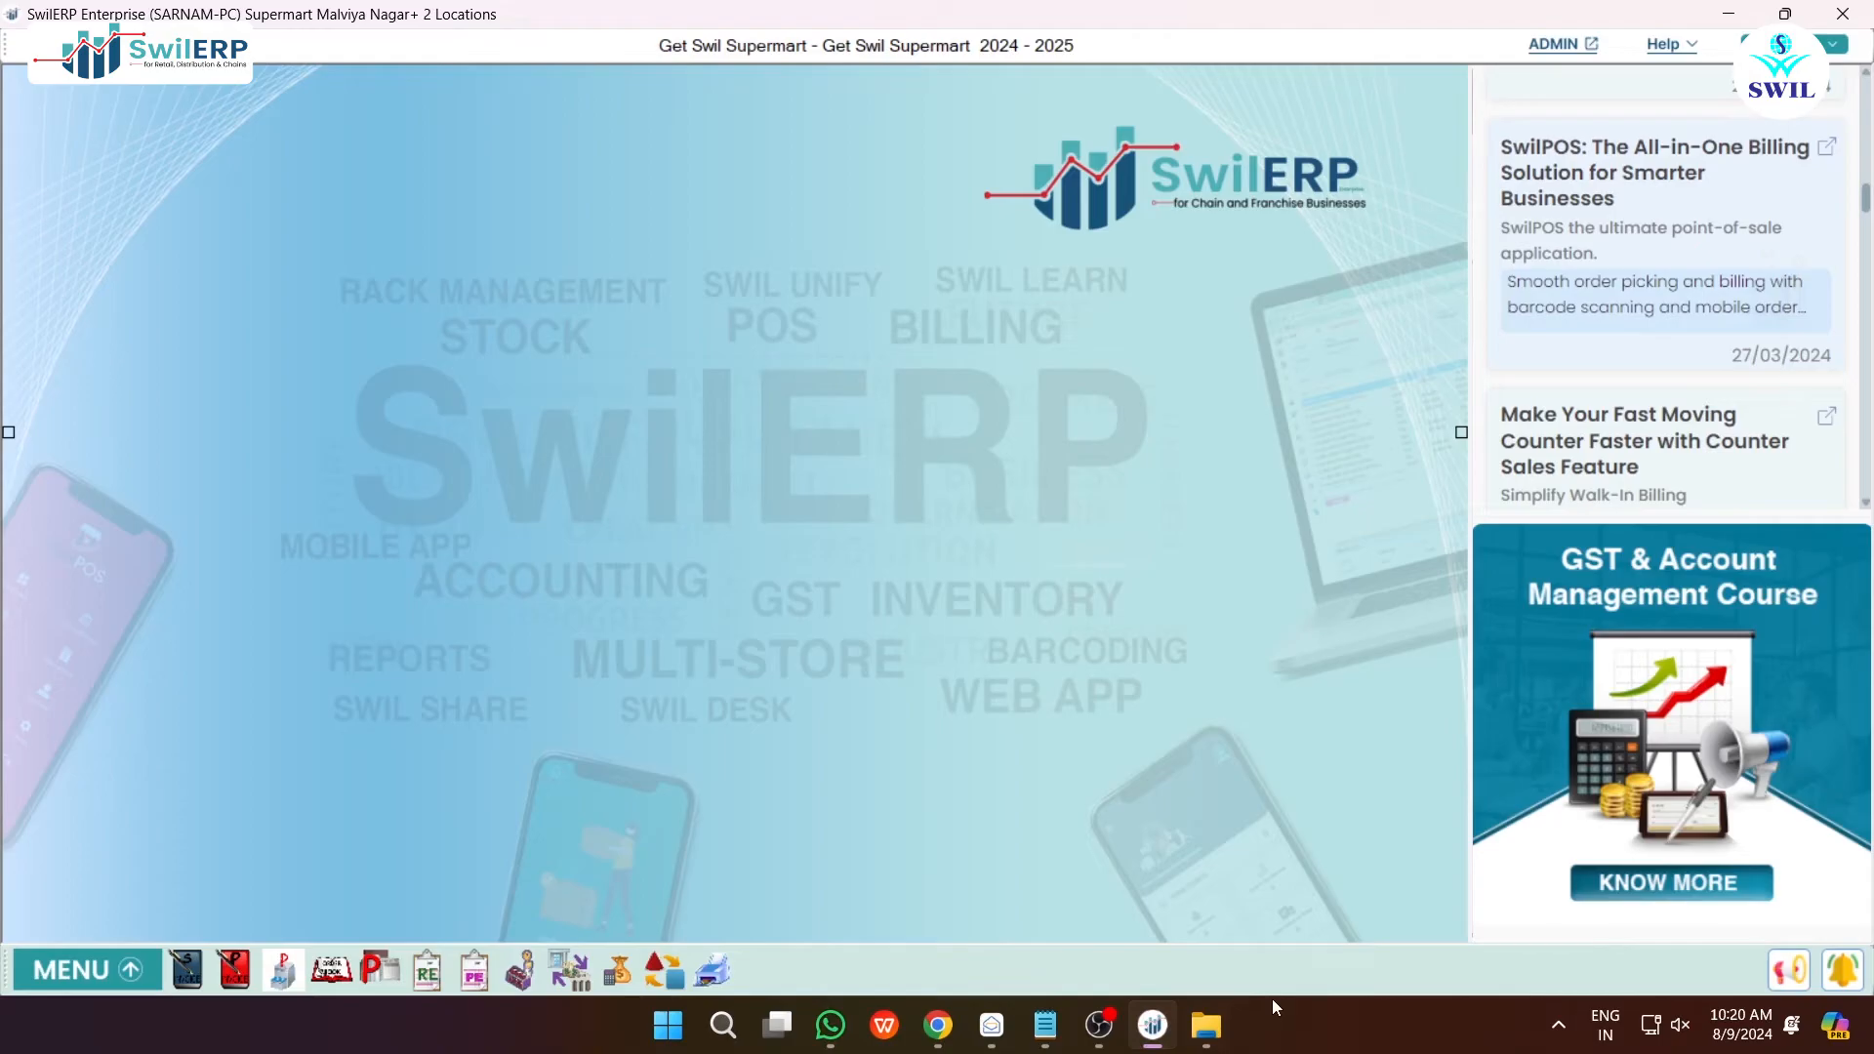
- Open the Stock Location master and open the Supermart Malviya Nagar location for editing
{"action": "left_click", "coordinate": [109, 978]}
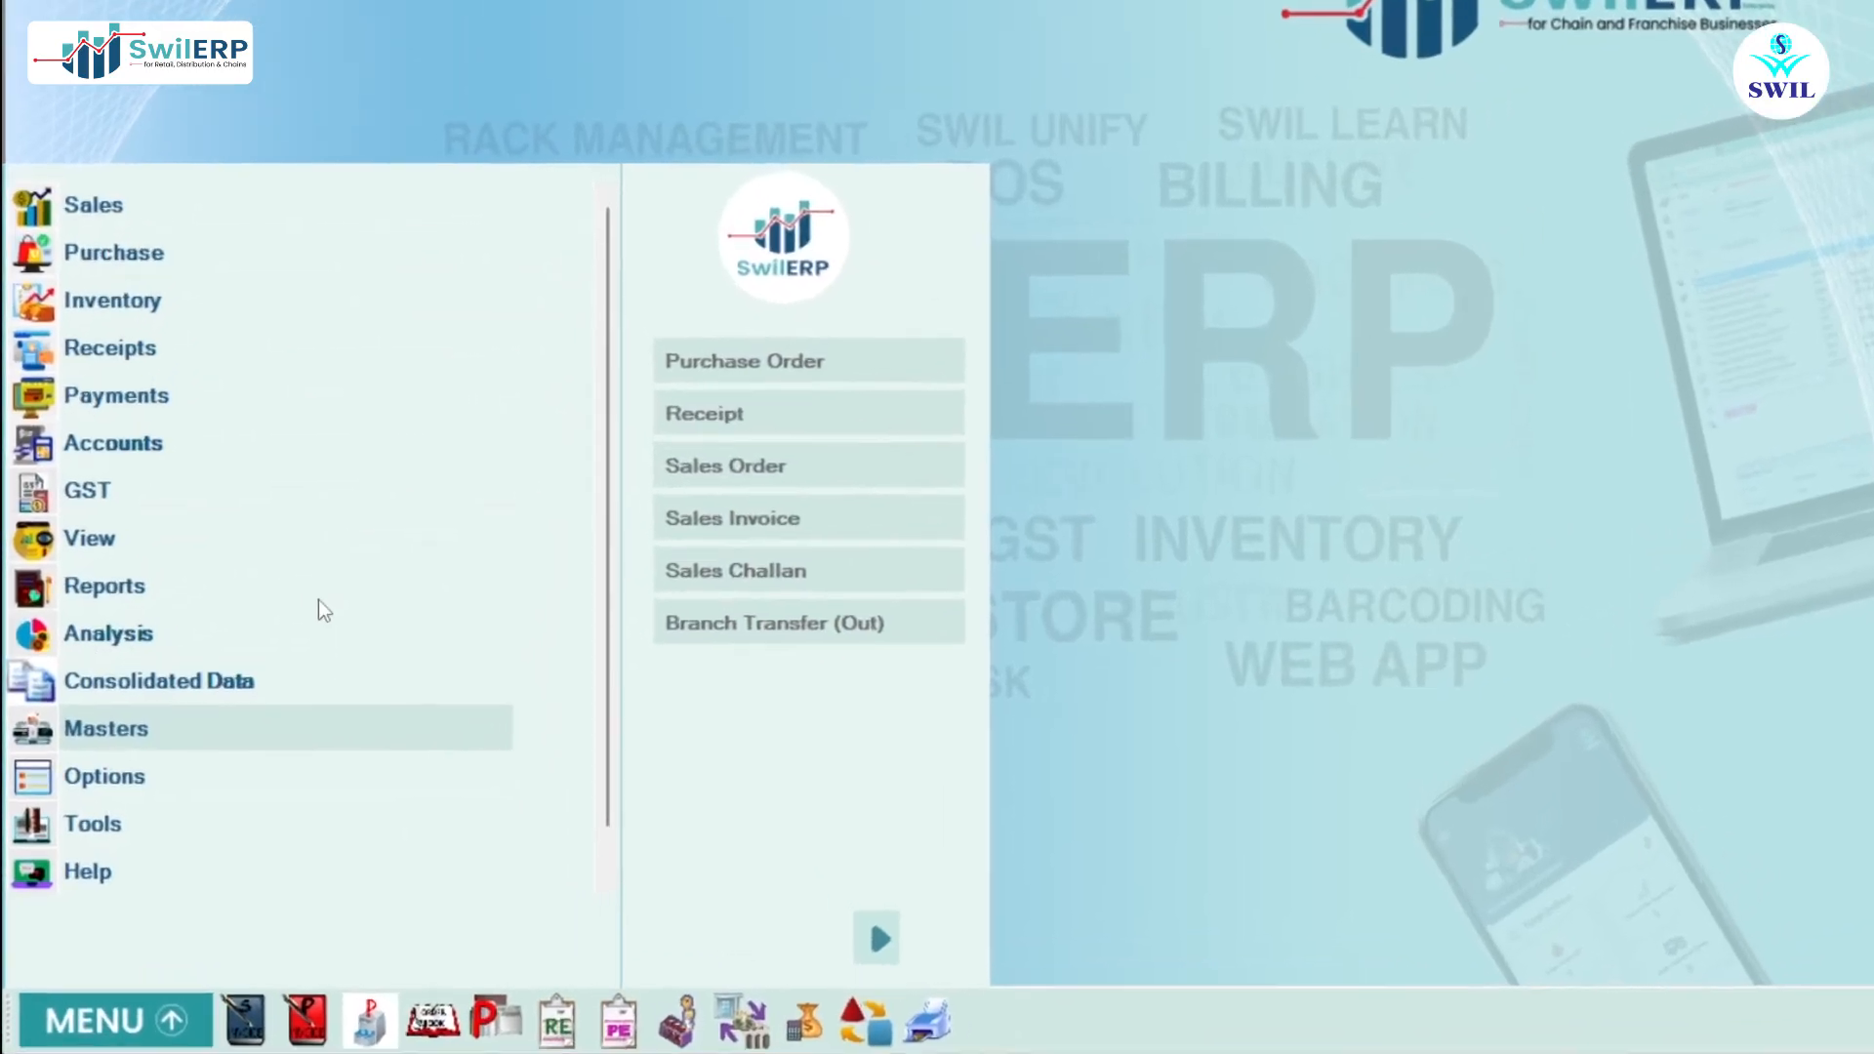
{"action": "left_click", "coordinate": [120, 732]}
{"action": "left_click", "coordinate": [147, 632]}
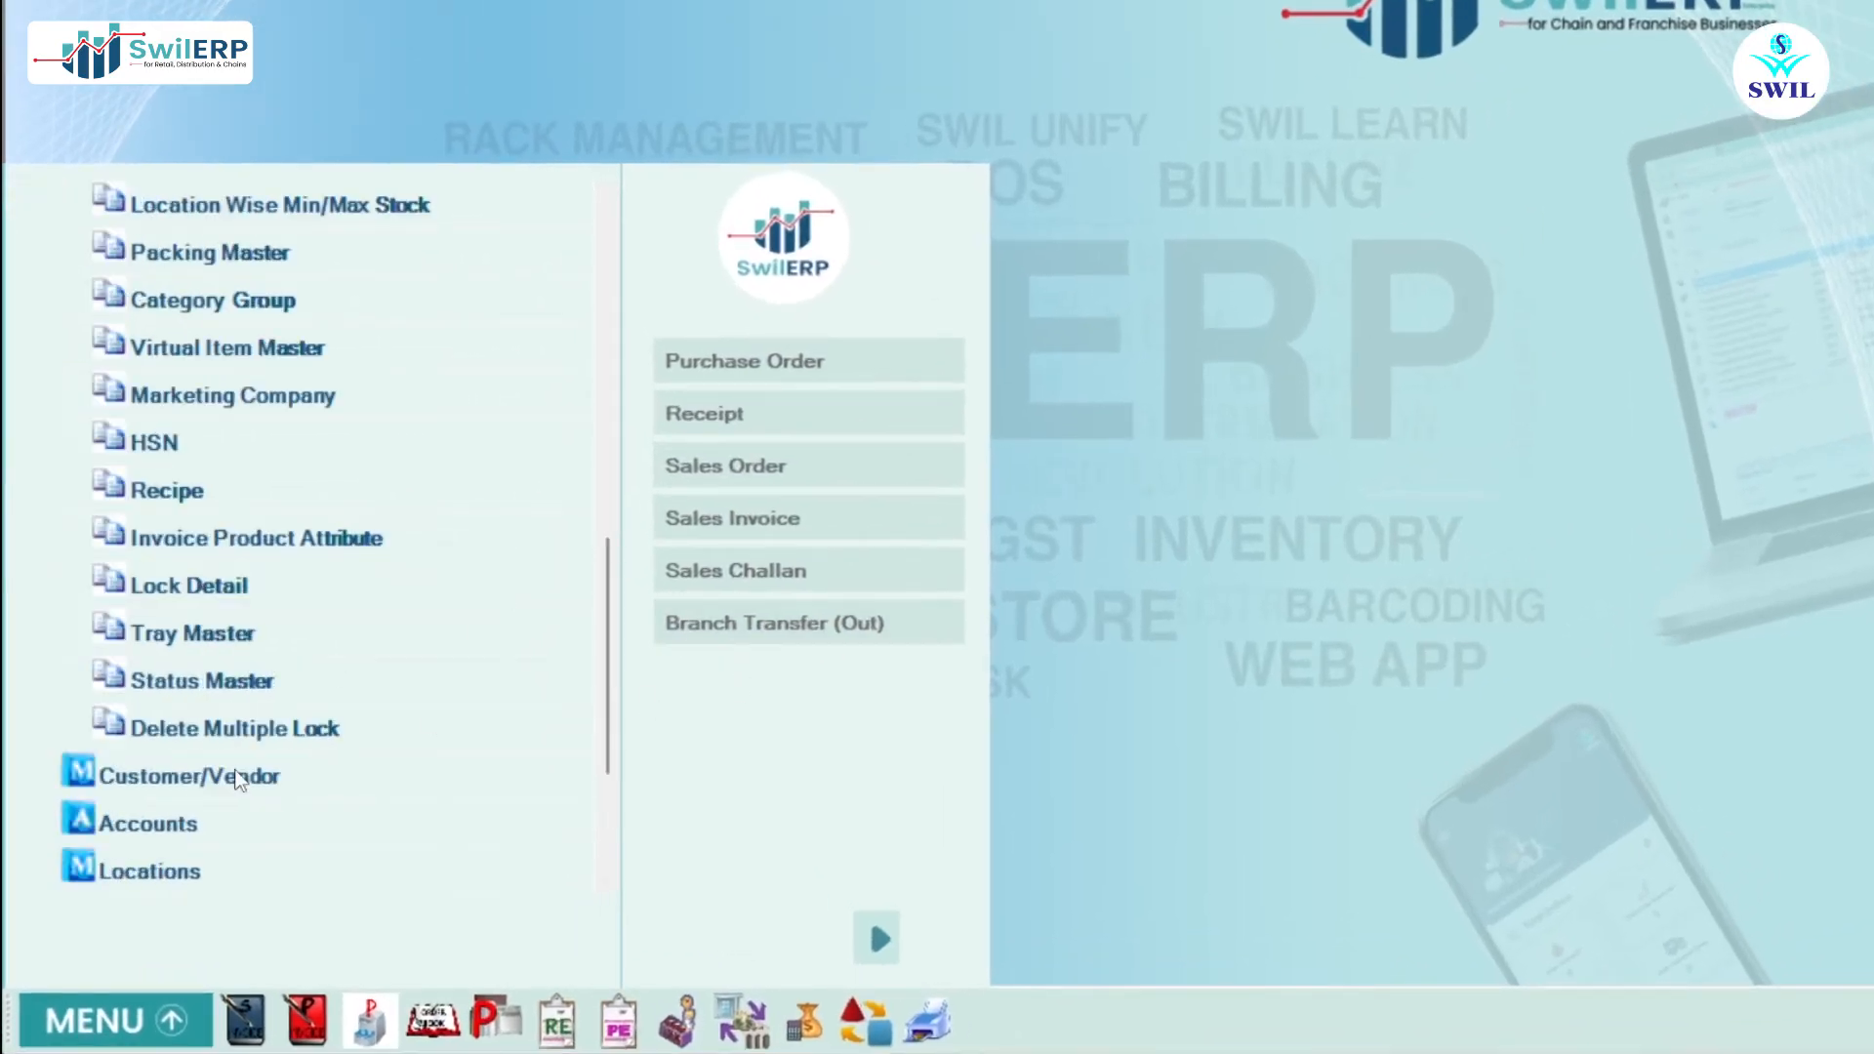
{"action": "scroll", "coordinate": [215, 454], "scroll_direction": "up", "scroll_amount": 2}
{"action": "left_click", "coordinate": [211, 447]}
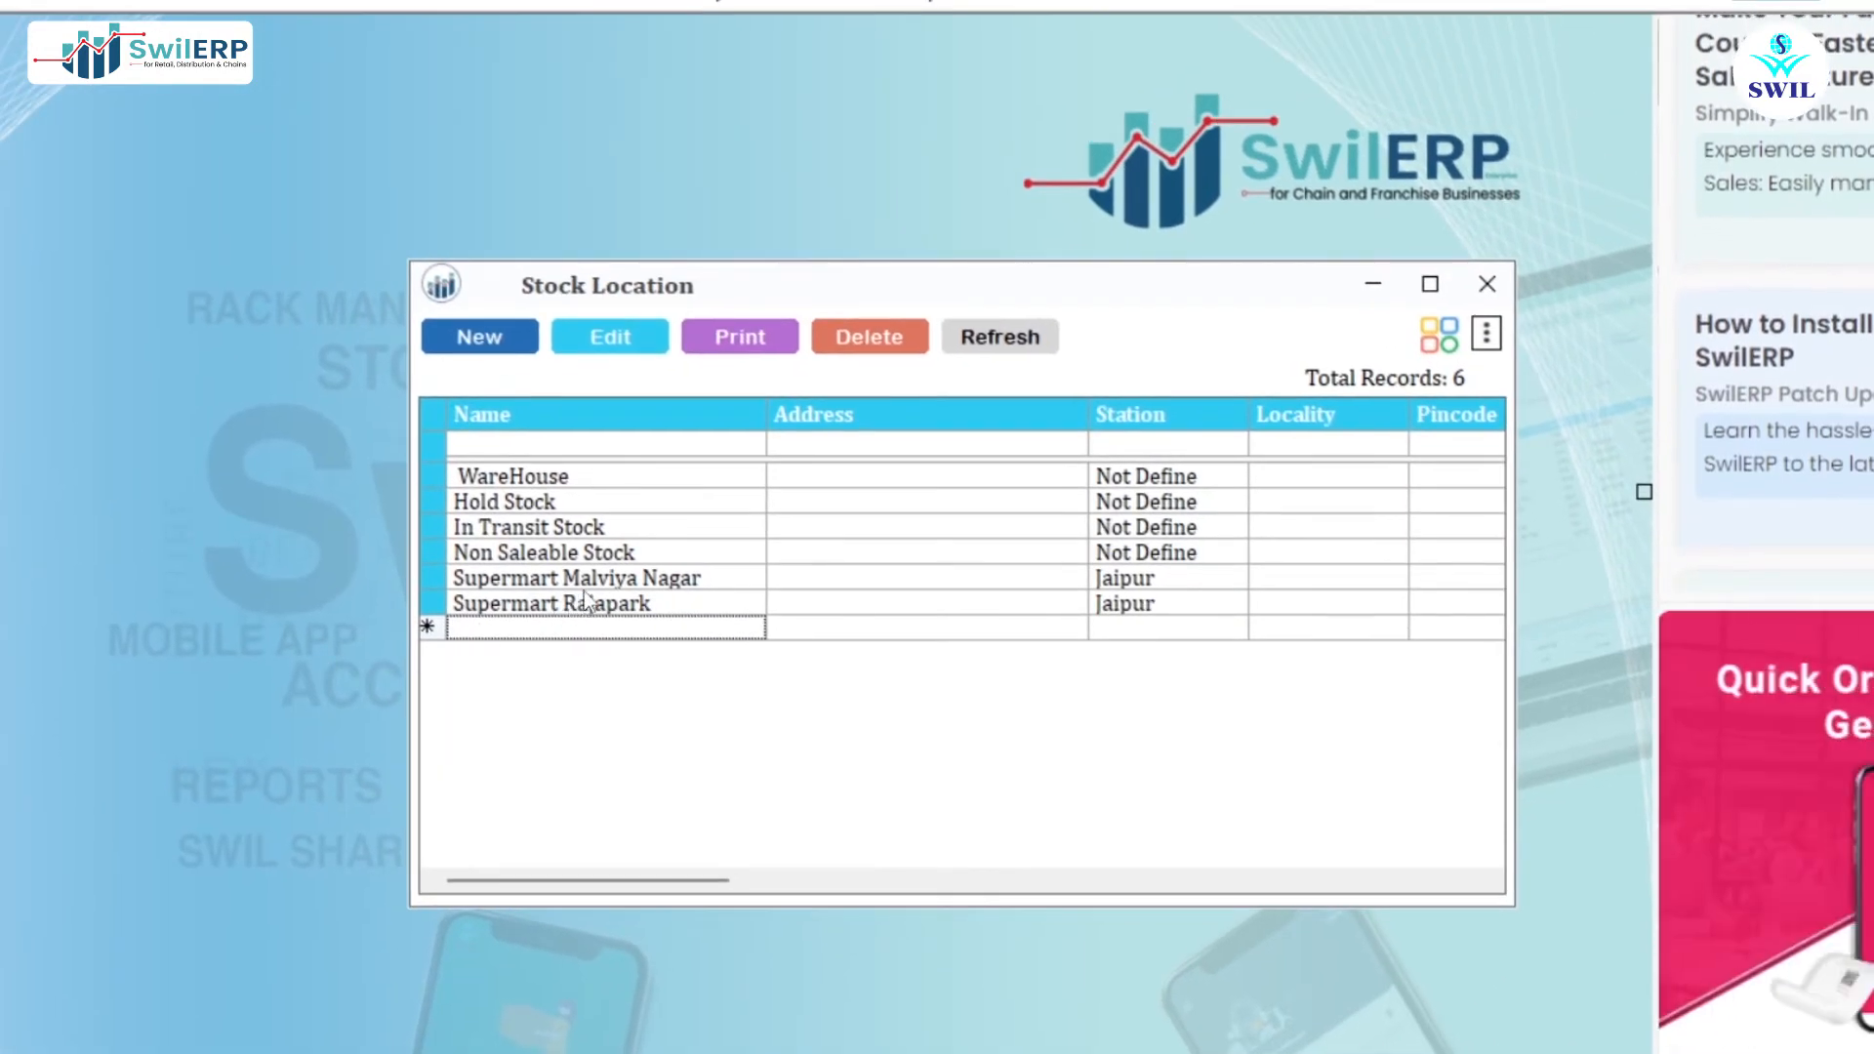
{"action": "left_click", "coordinate": [480, 582]}
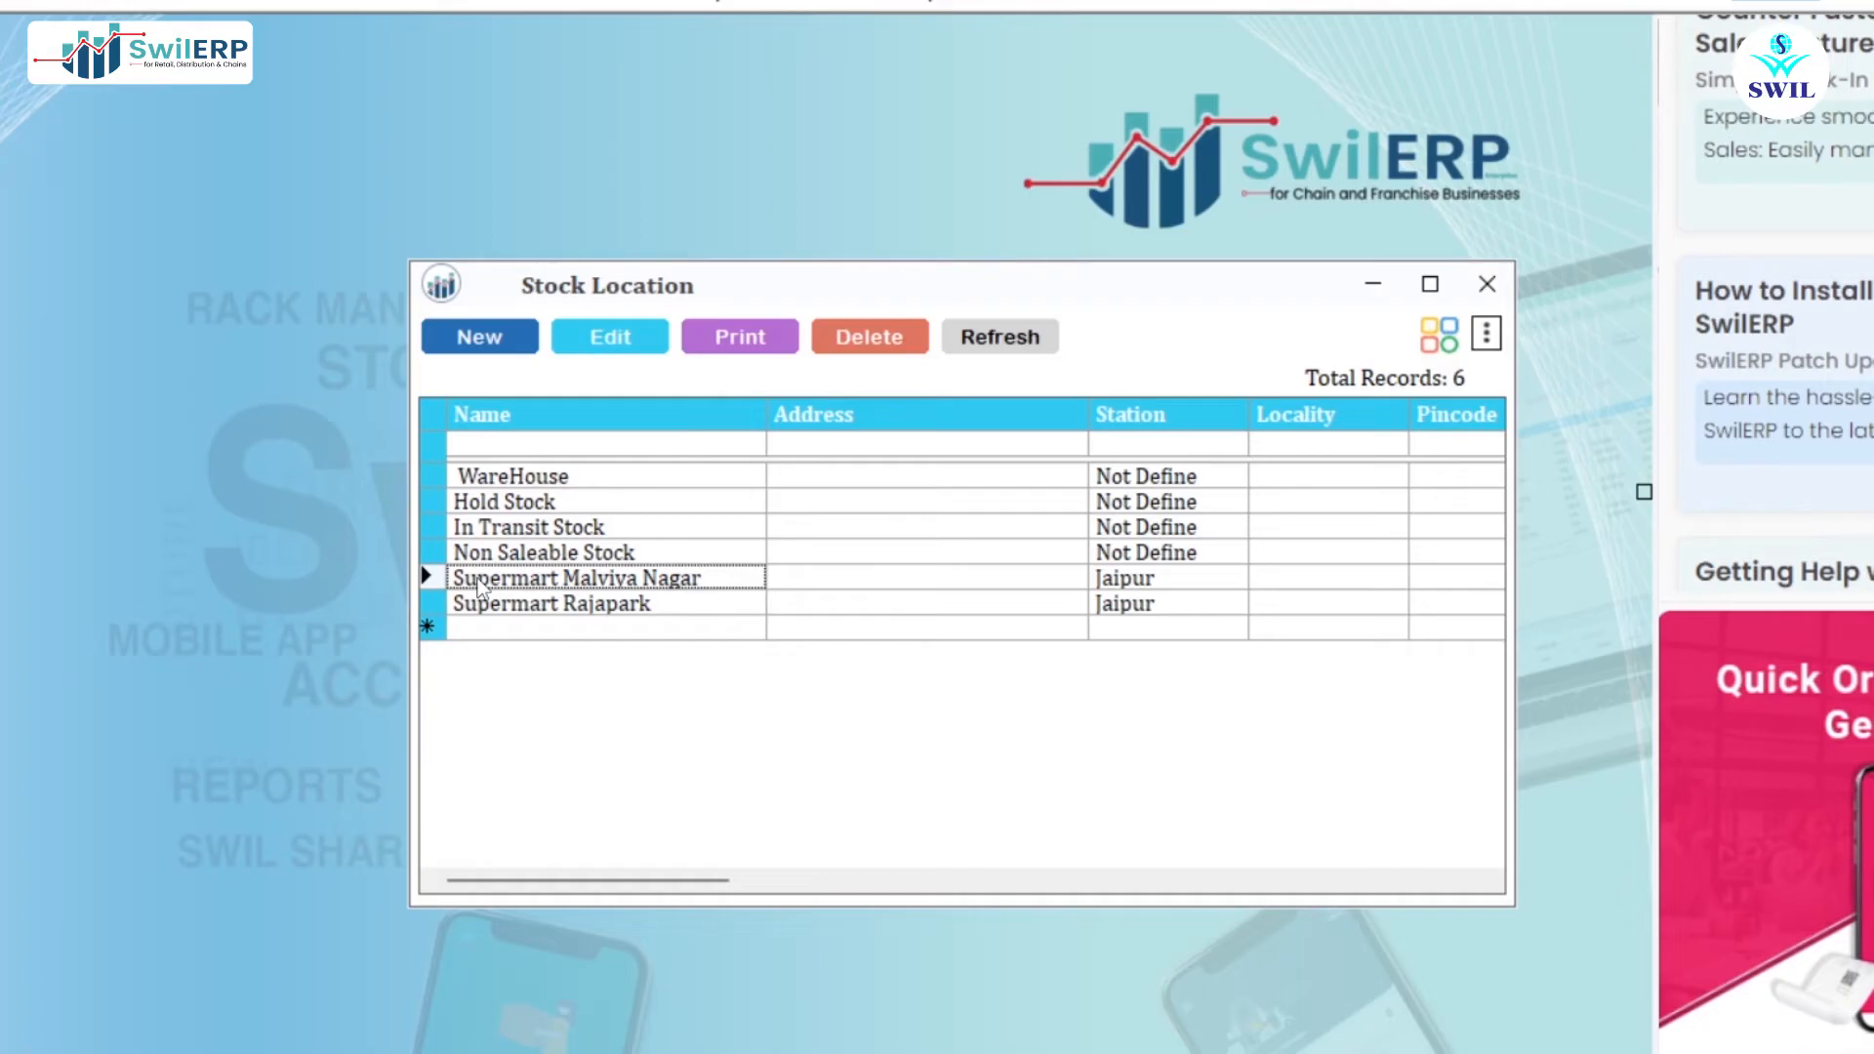
{"action": "left_click", "coordinate": [613, 336]}
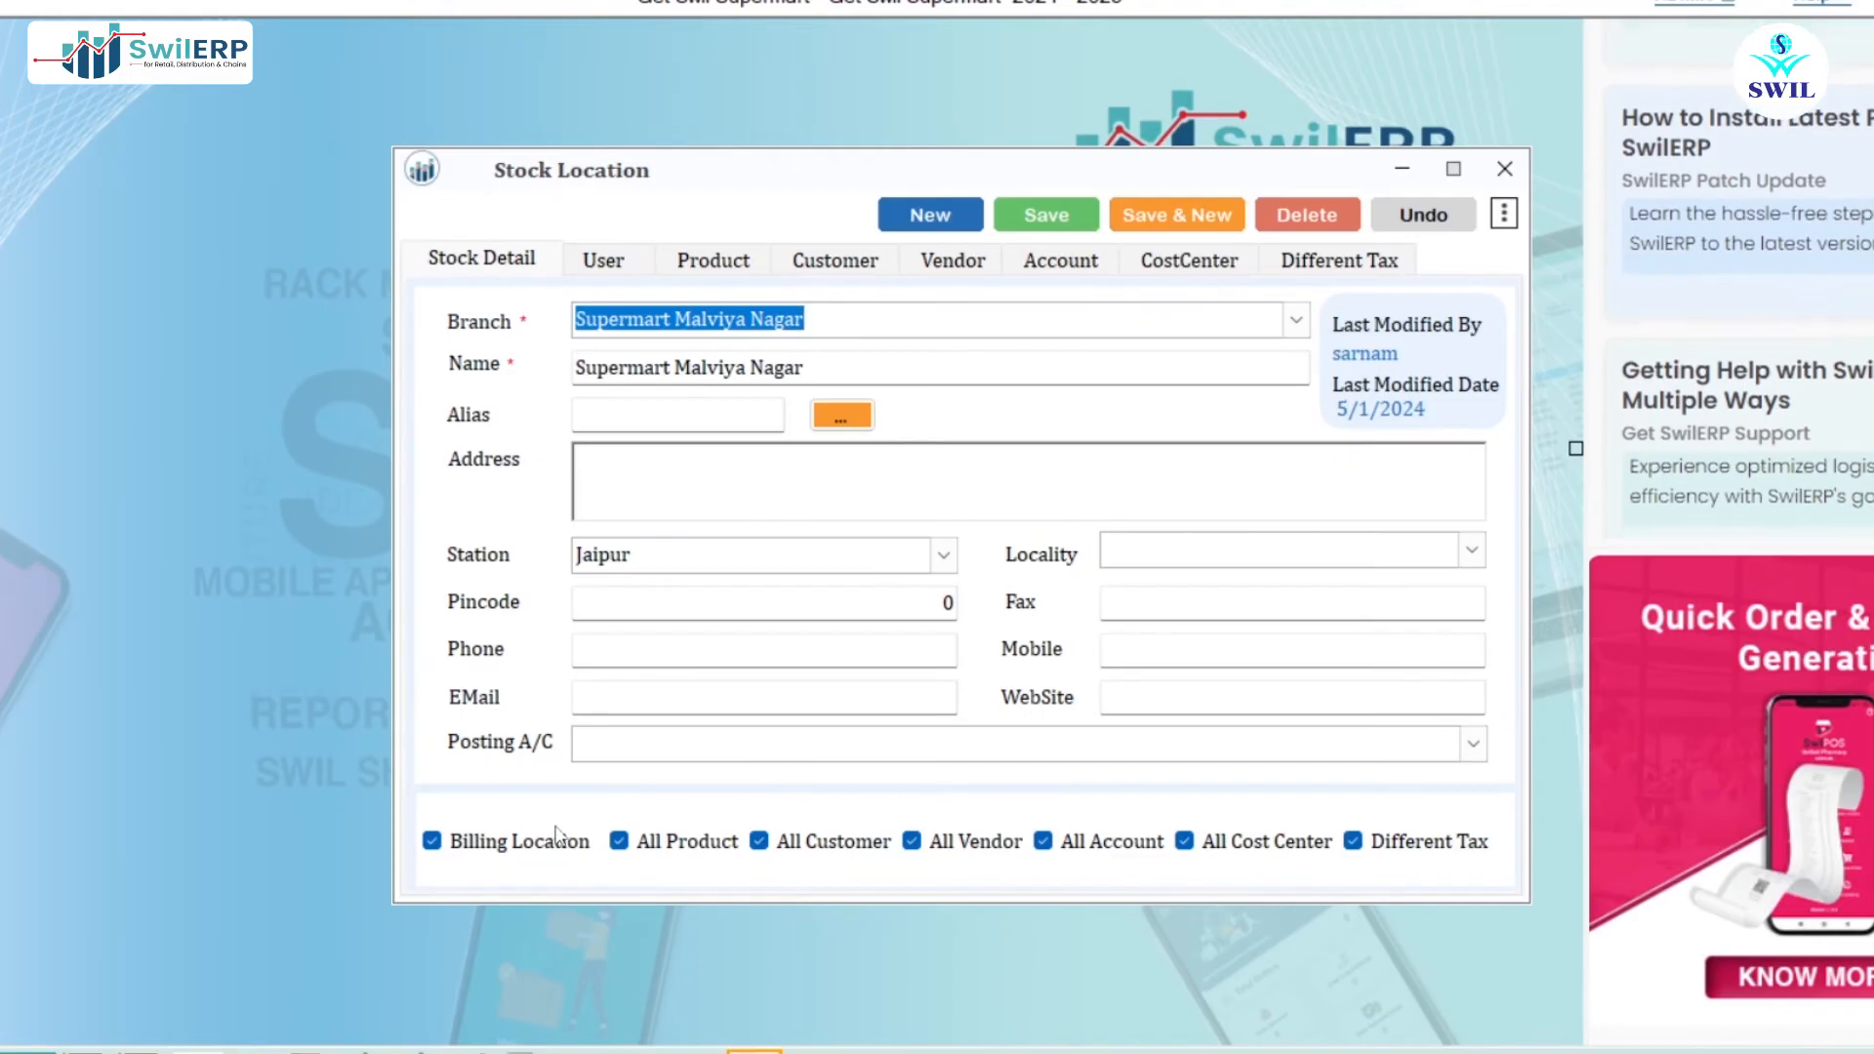
- Turn off All Product, All Customer, and All Vendor for the Supermart Malviya Nagar location
{"action": "left_click", "coordinate": [618, 840]}
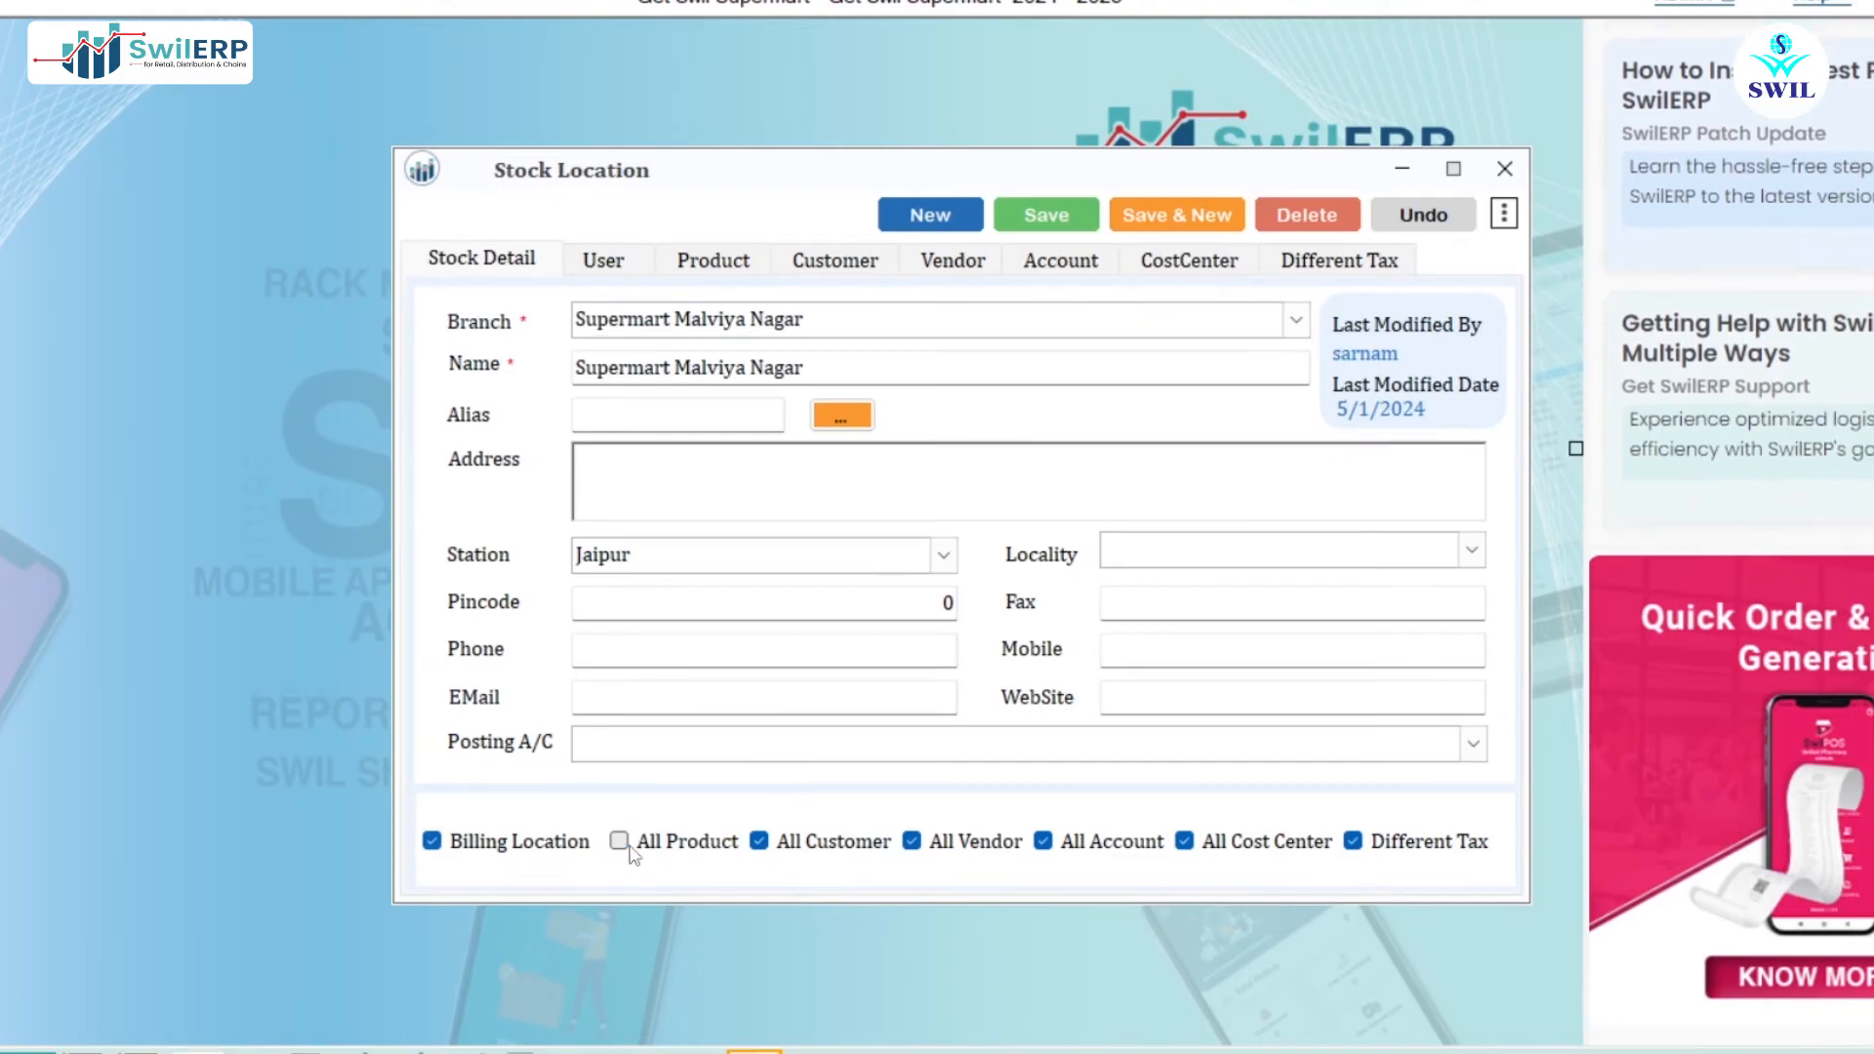
{"action": "left_click", "coordinate": [757, 845]}
{"action": "left_click", "coordinate": [939, 847]}
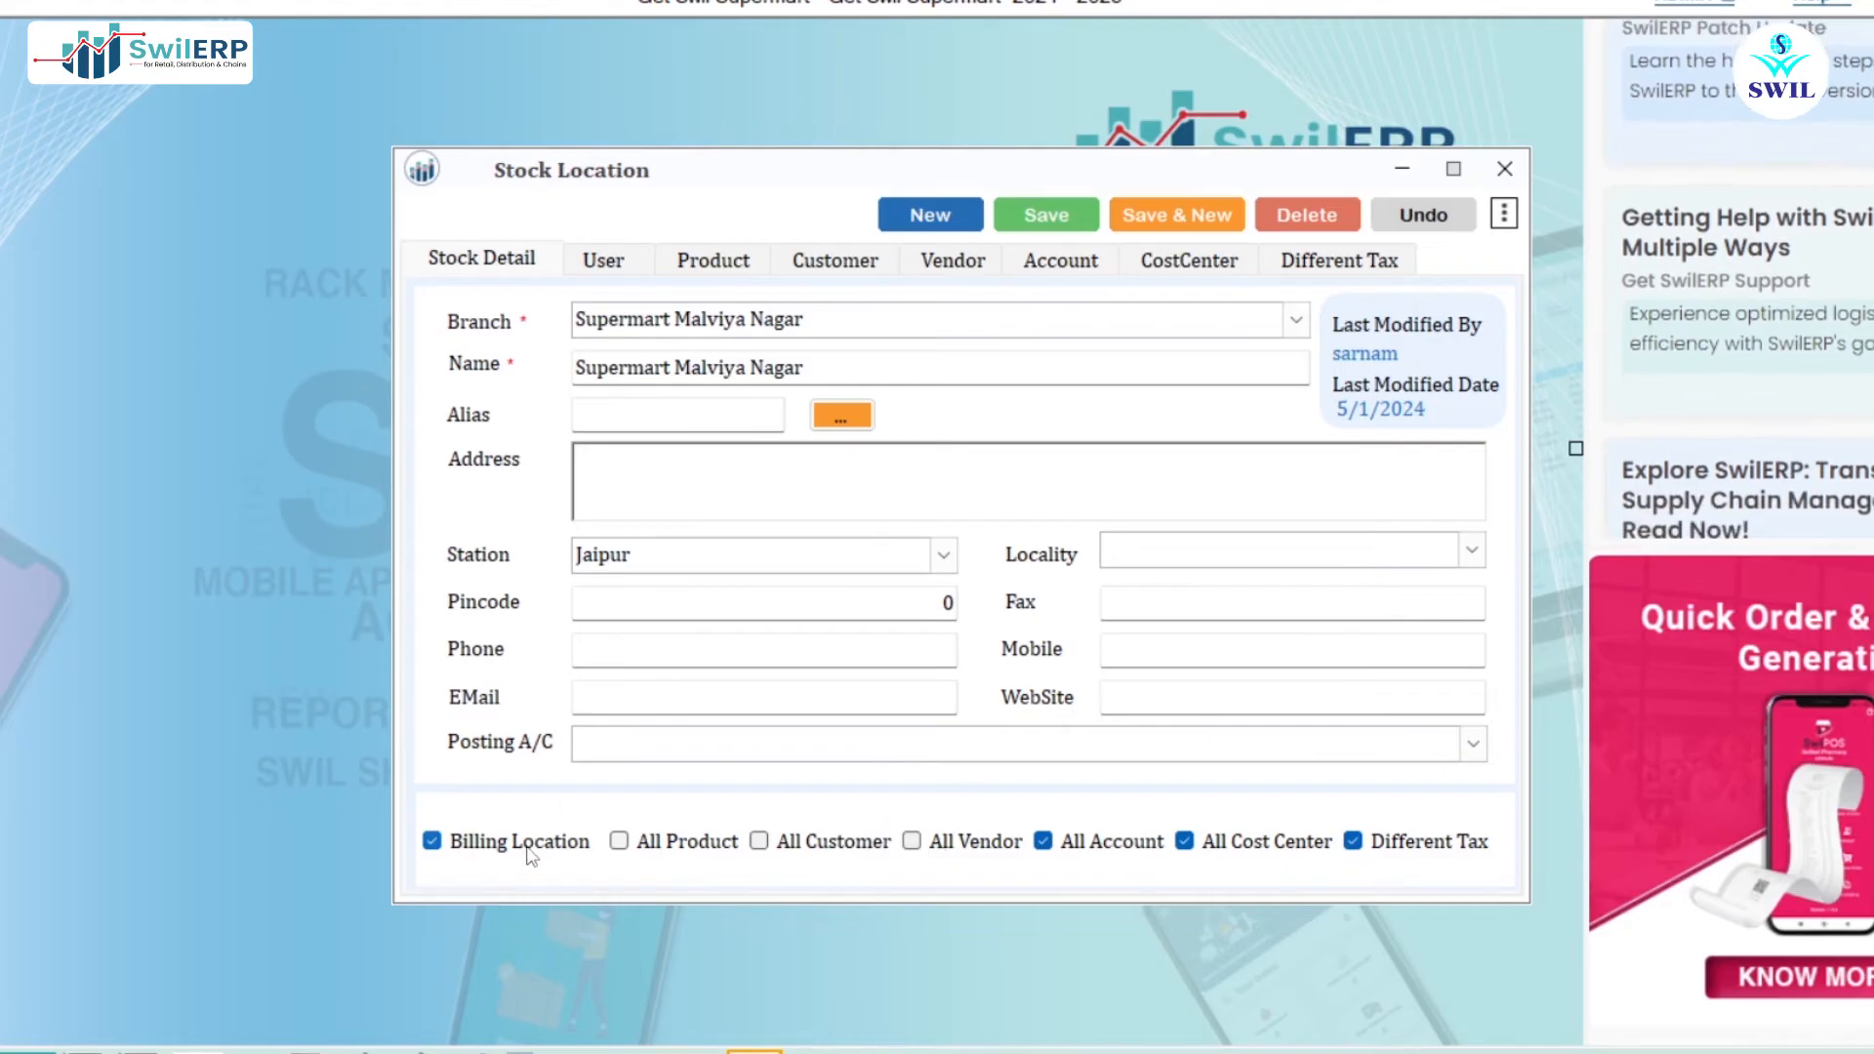
- Review the list of products assigned to the Supermart Malviya Nagar location
{"action": "left_click", "coordinate": [719, 263]}
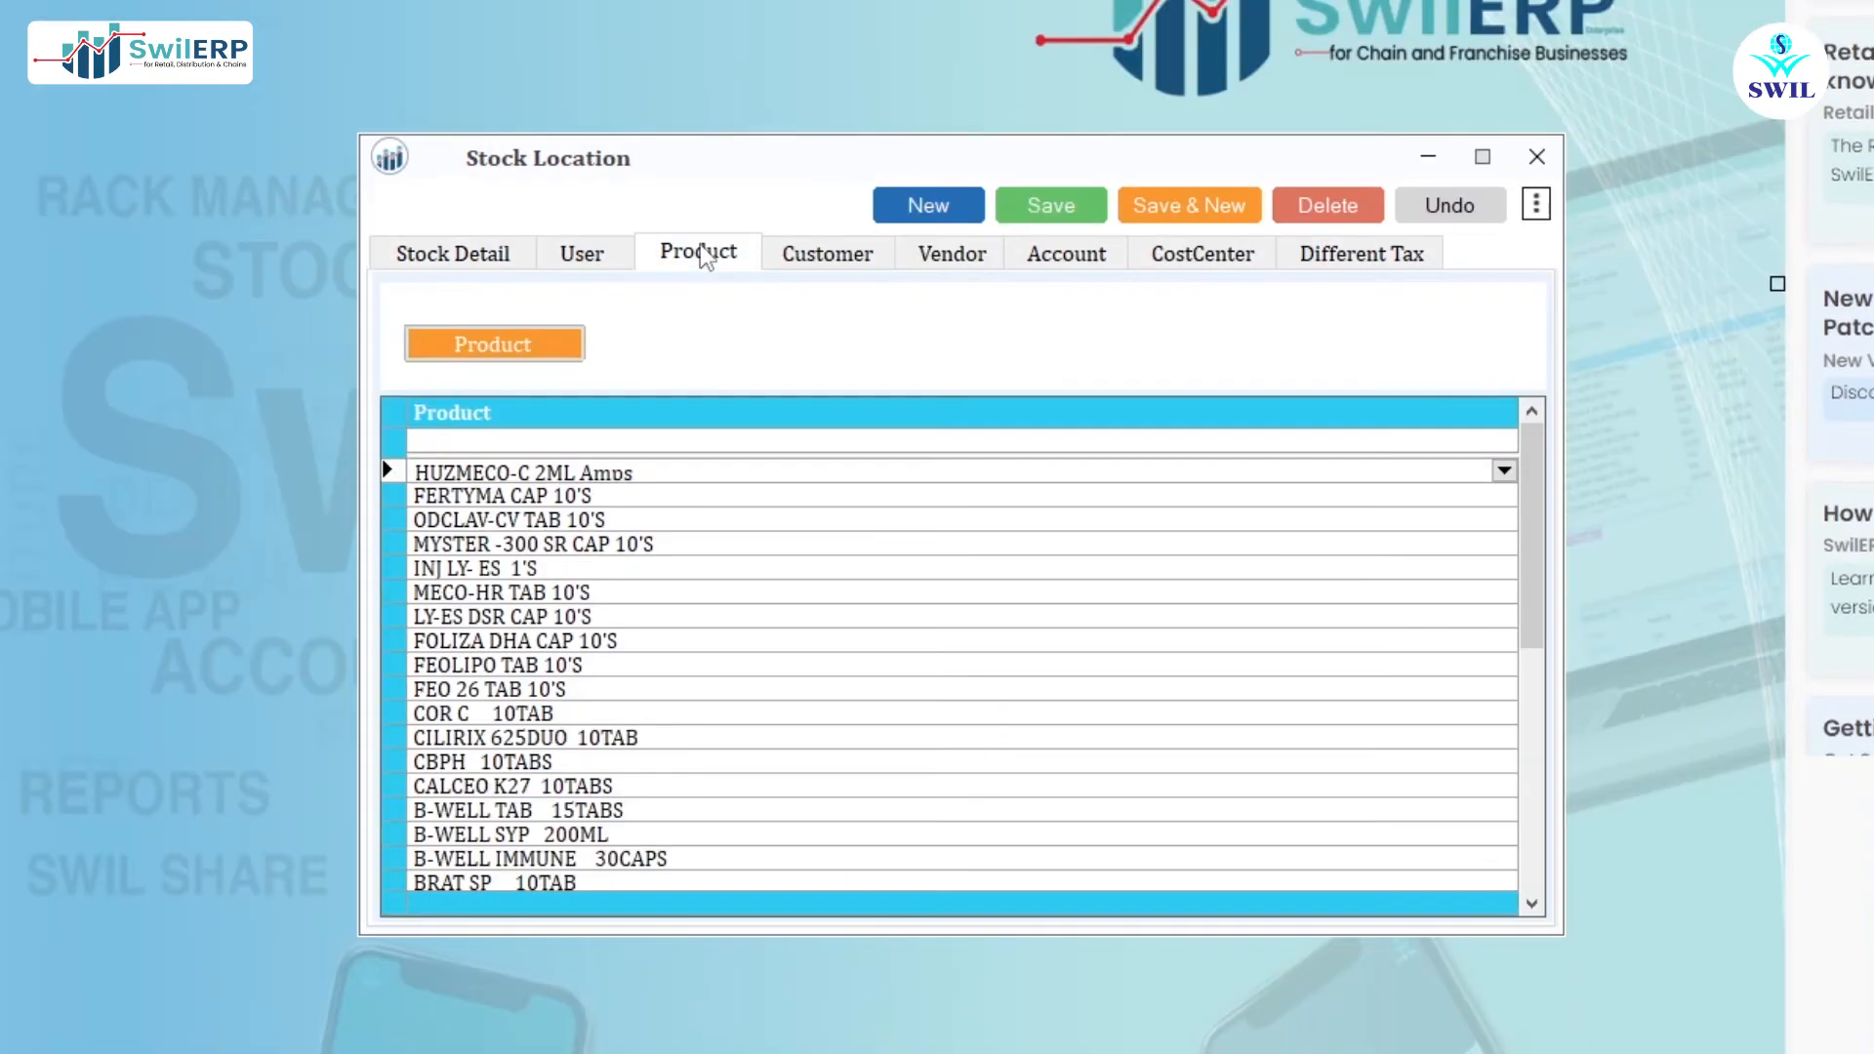
{"action": "scroll", "coordinate": [605, 503], "scroll_direction": "down", "scroll_amount": 1}
{"action": "scroll", "coordinate": [556, 518], "scroll_direction": "up", "scroll_amount": 1}
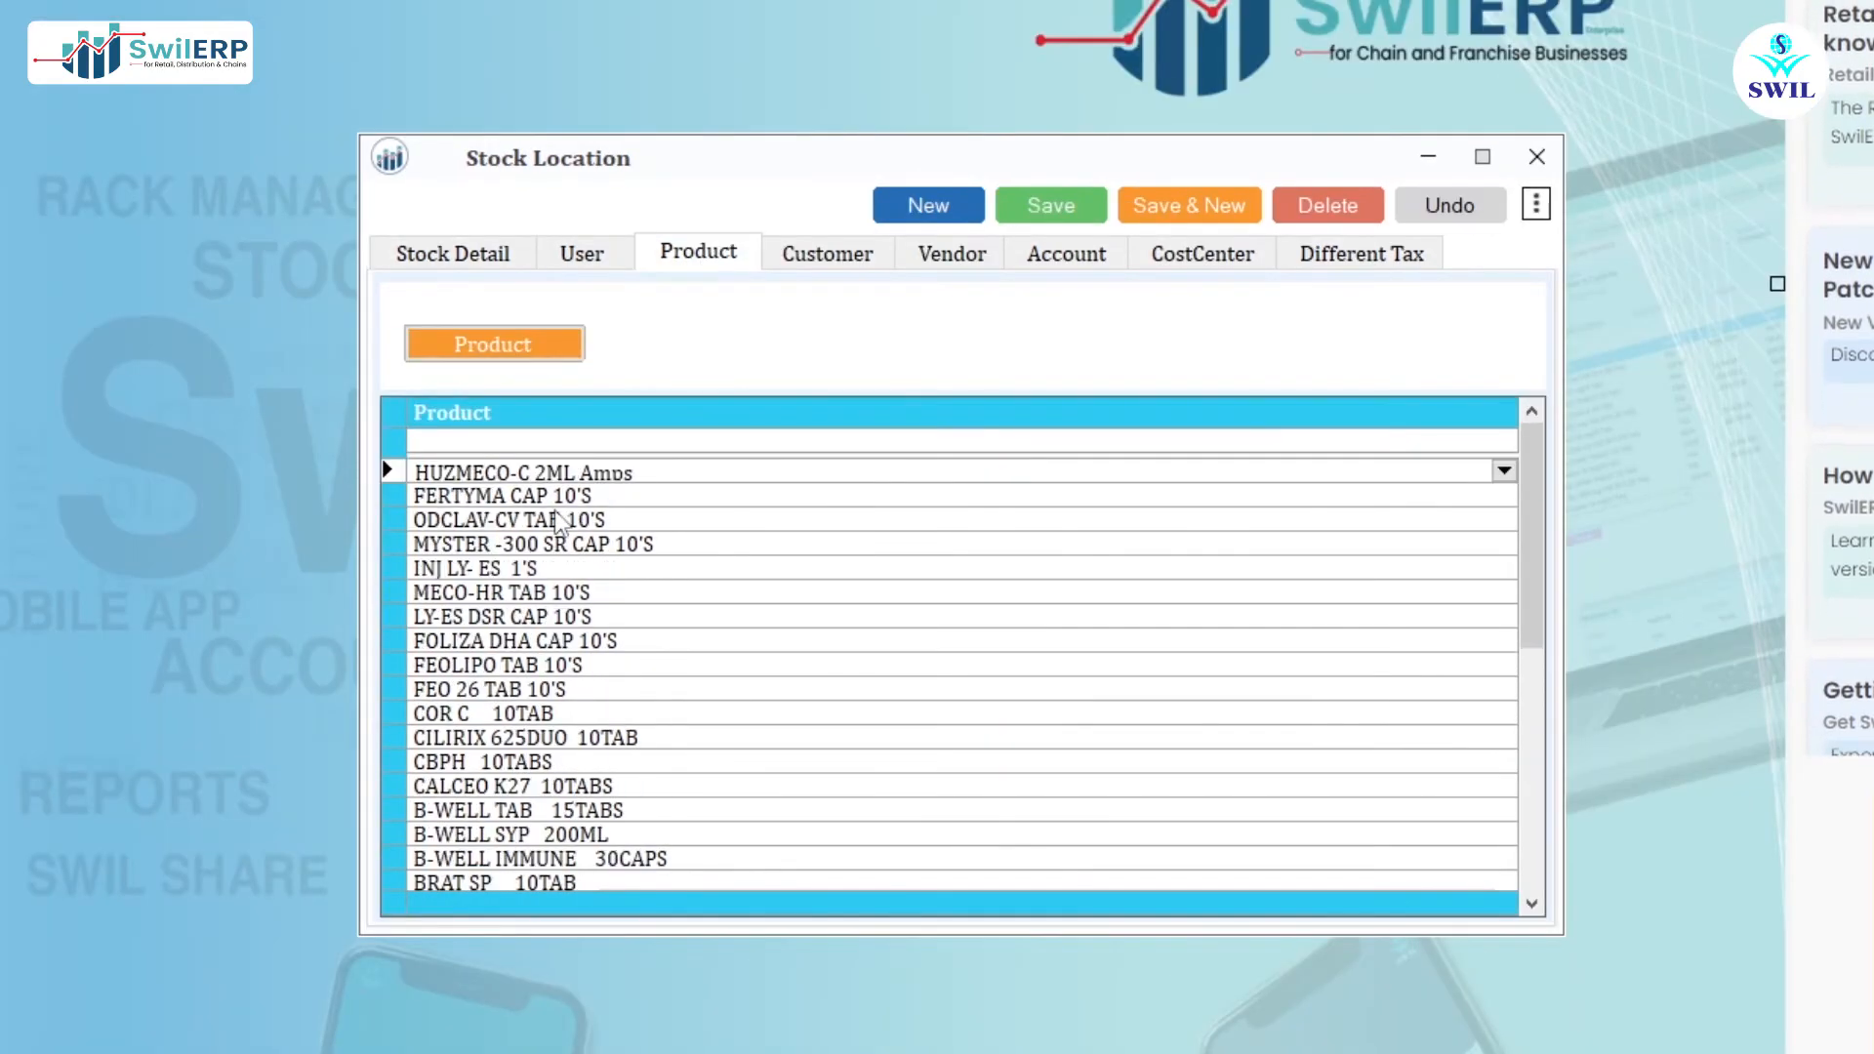
{"action": "left_click", "coordinate": [1504, 470]}
{"action": "left_click", "coordinate": [1509, 452]}
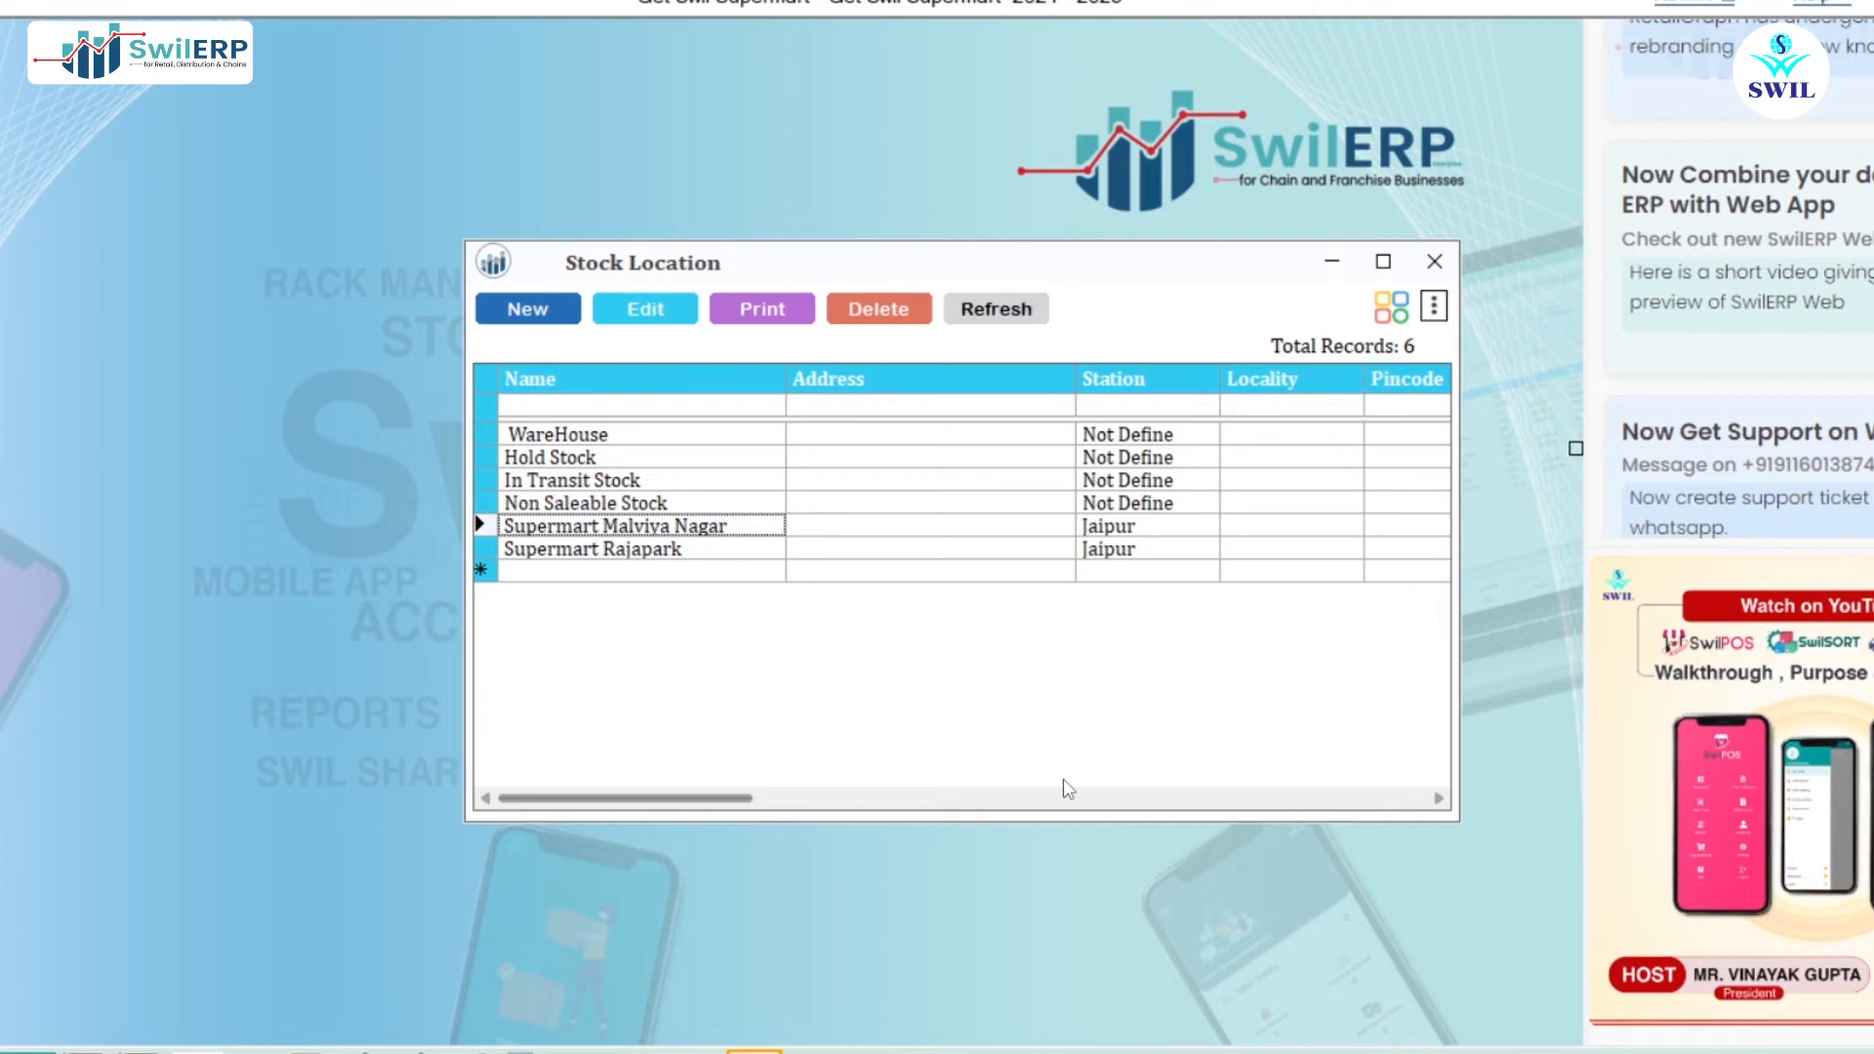
- Open the Supermart Rajapark stock location and save its record
{"action": "key", "text": "Escape"}
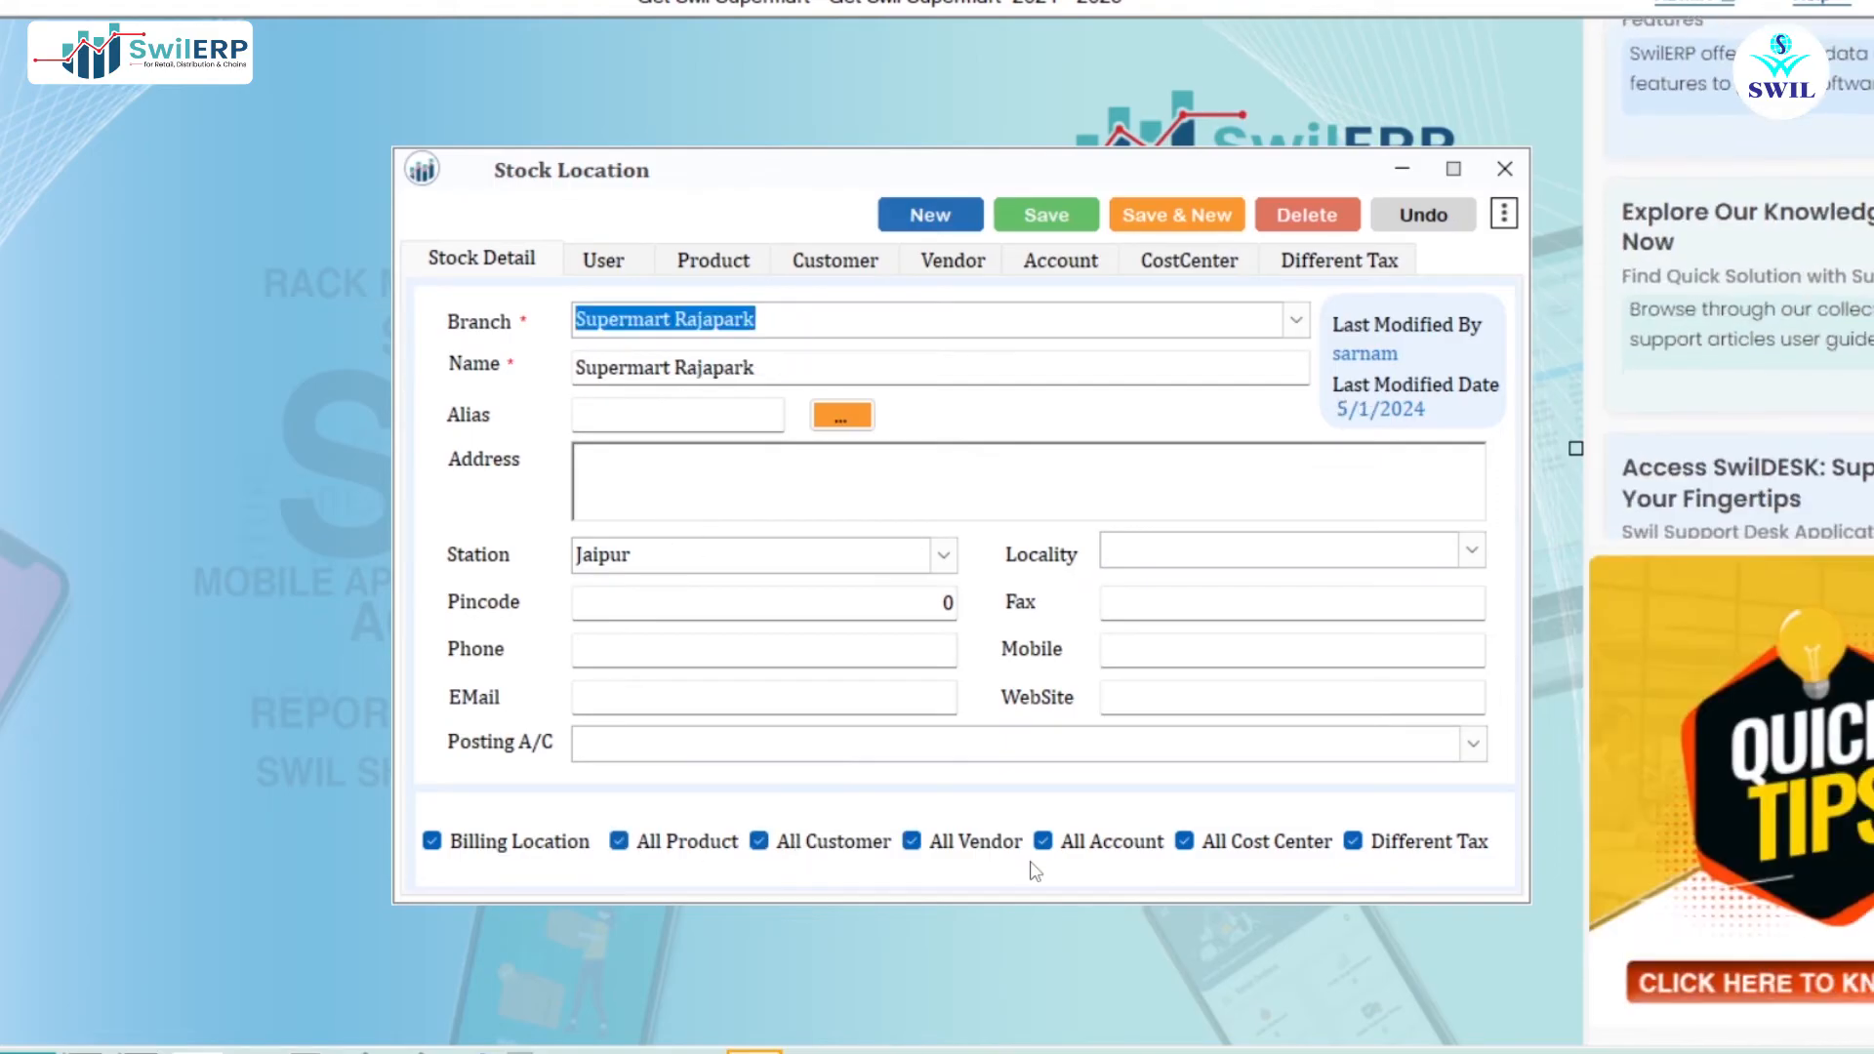
{"action": "left_click", "coordinate": [1064, 217]}
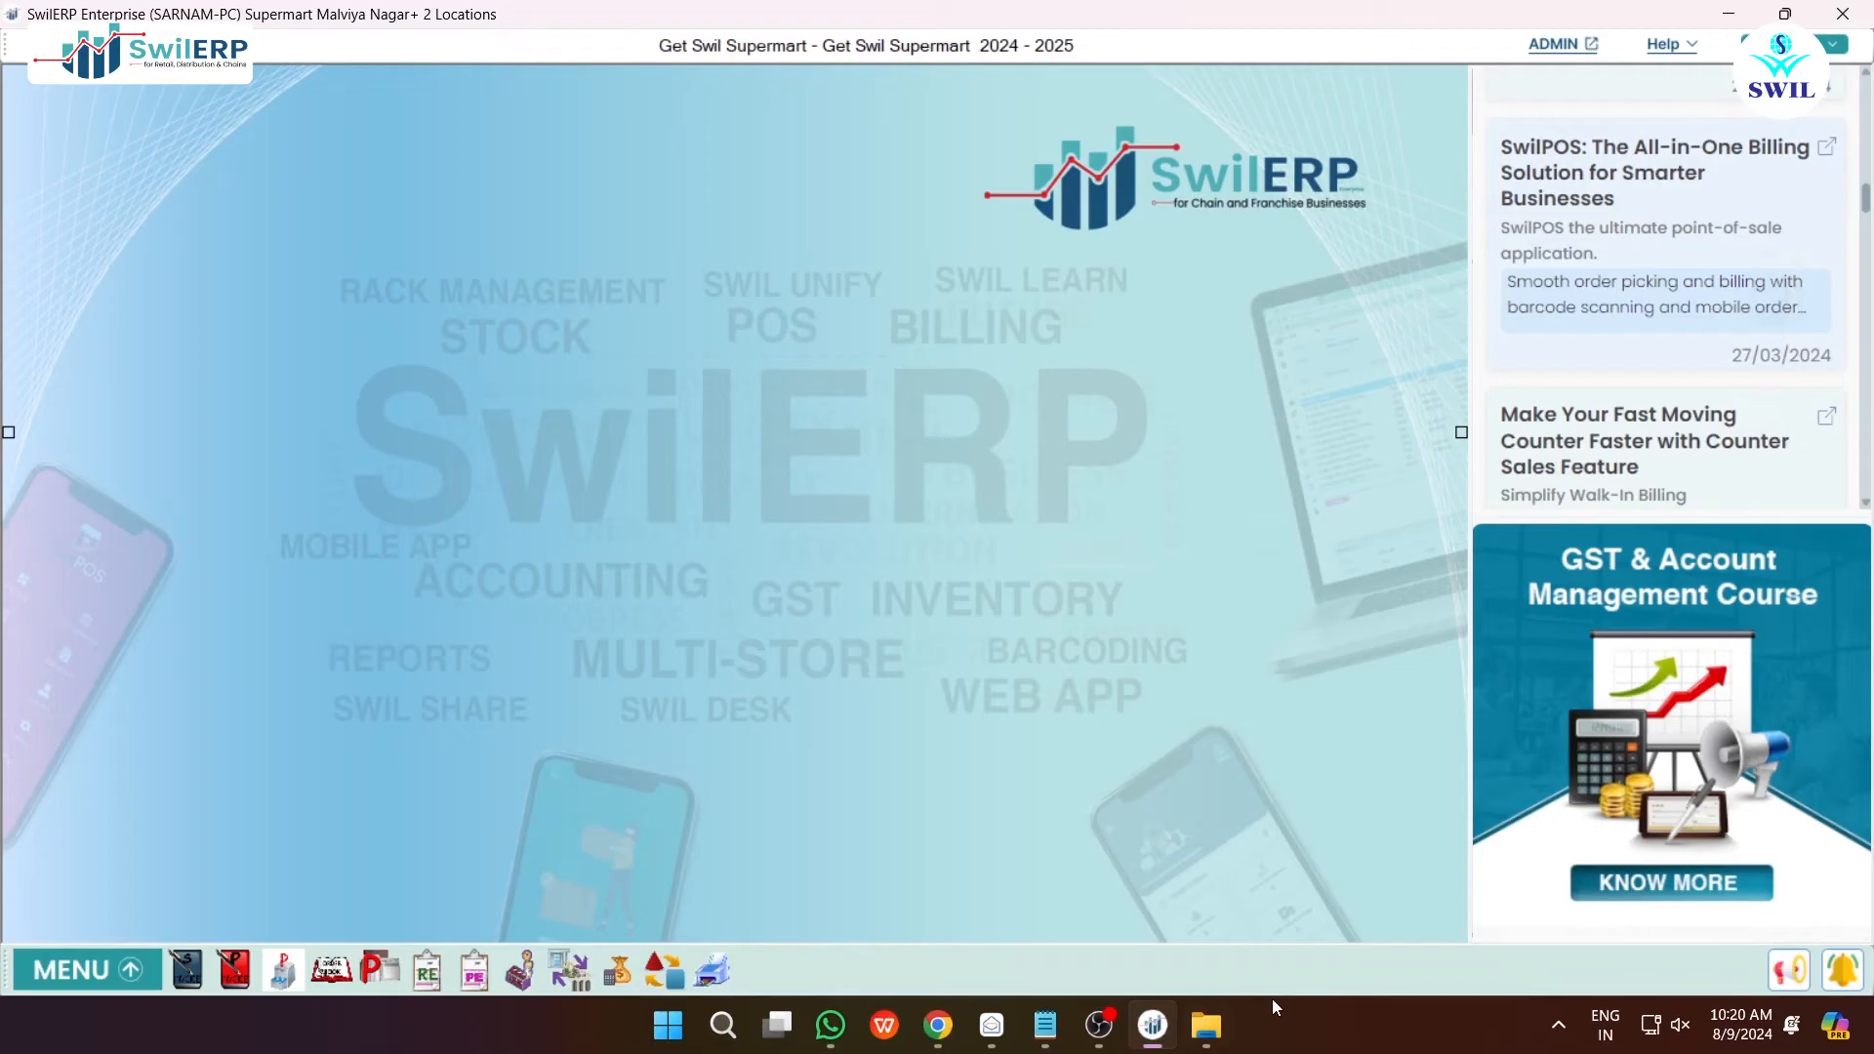
- Open a Product Conversion entry from the inventory transactions and choose the Viral Pack recipe
{"action": "left_click", "coordinate": [75, 971]}
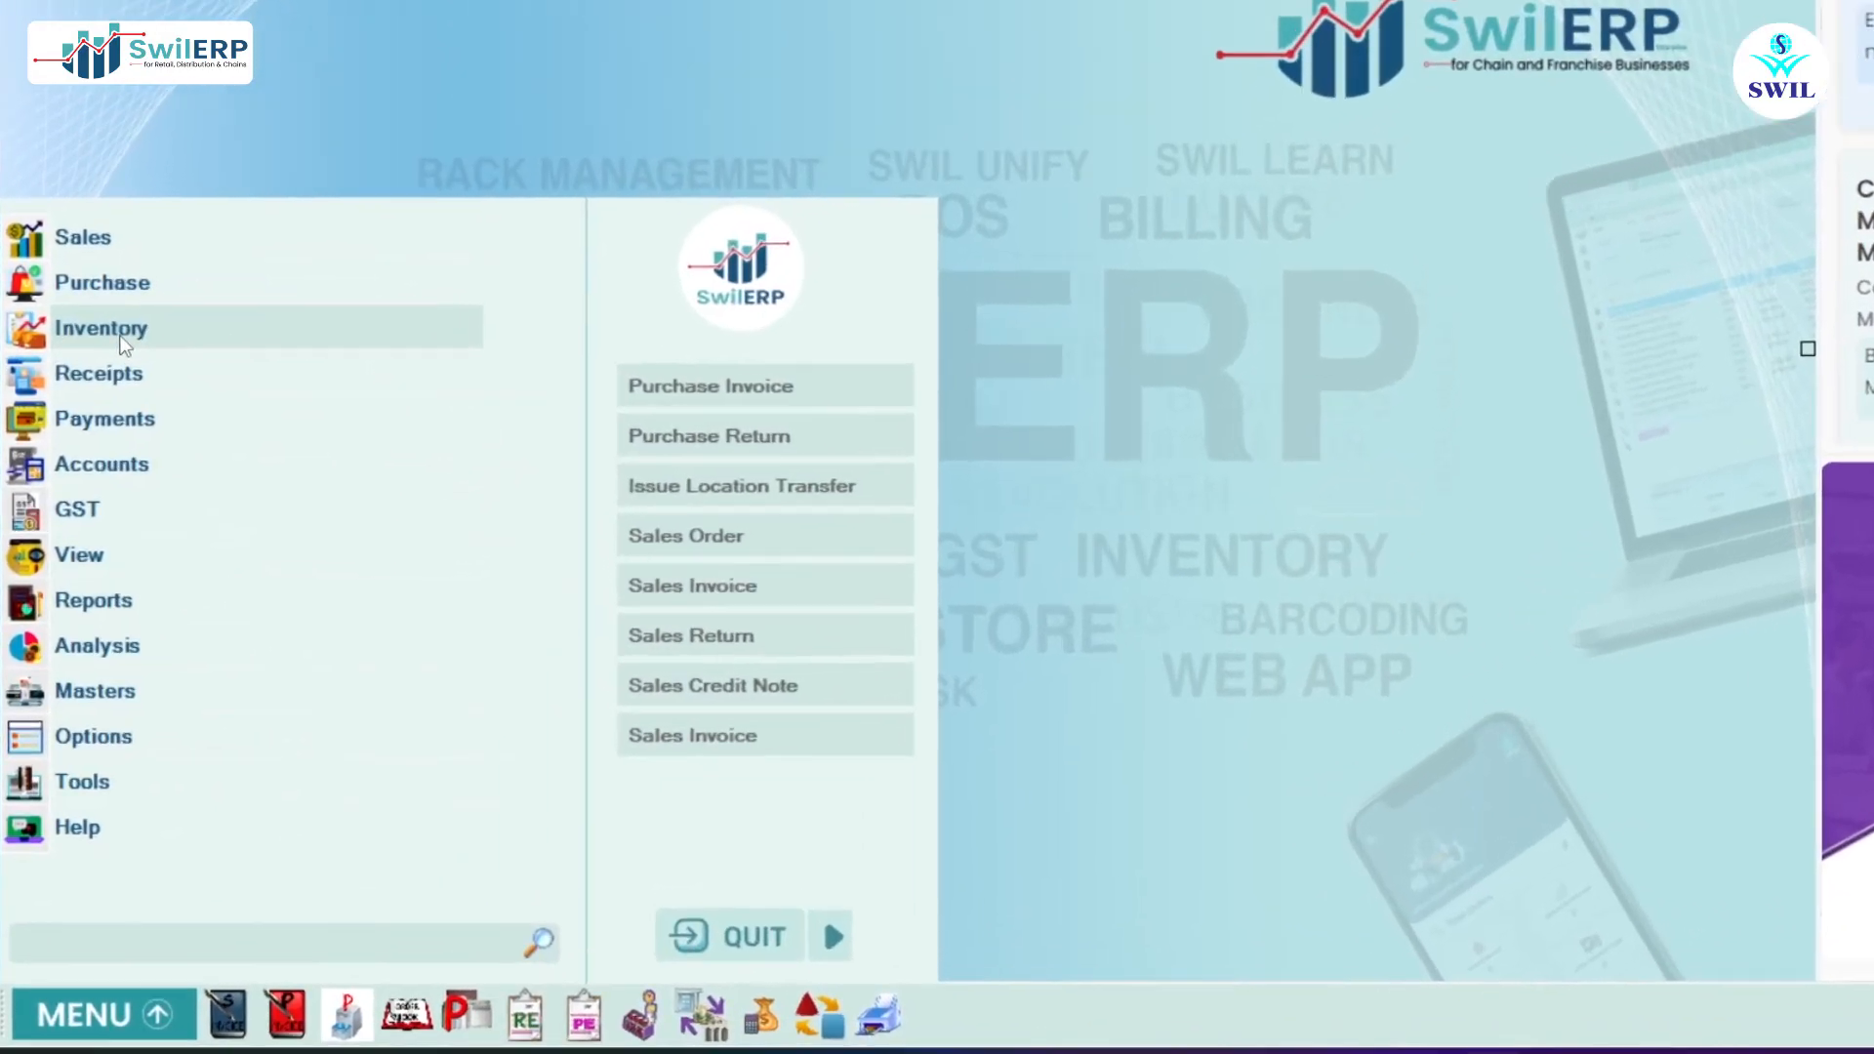
{"action": "left_click", "coordinate": [122, 336]}
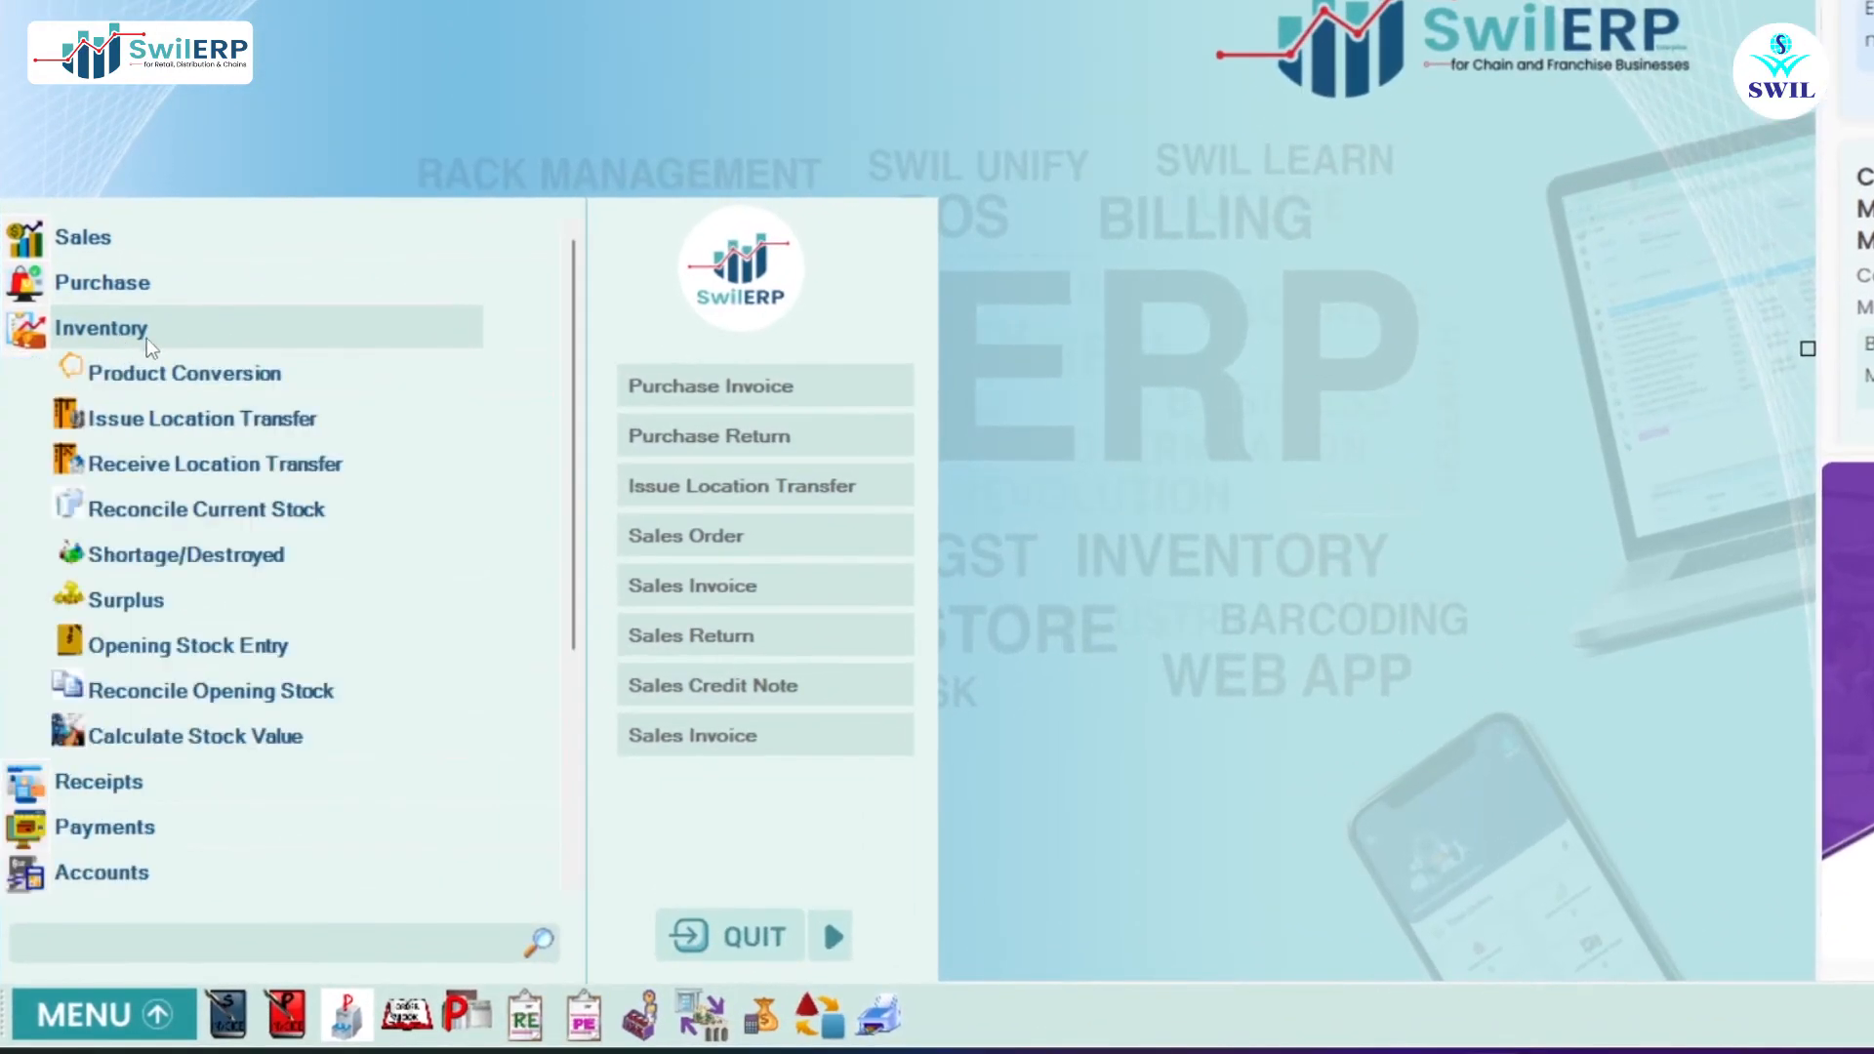
{"action": "left_click", "coordinate": [209, 372]}
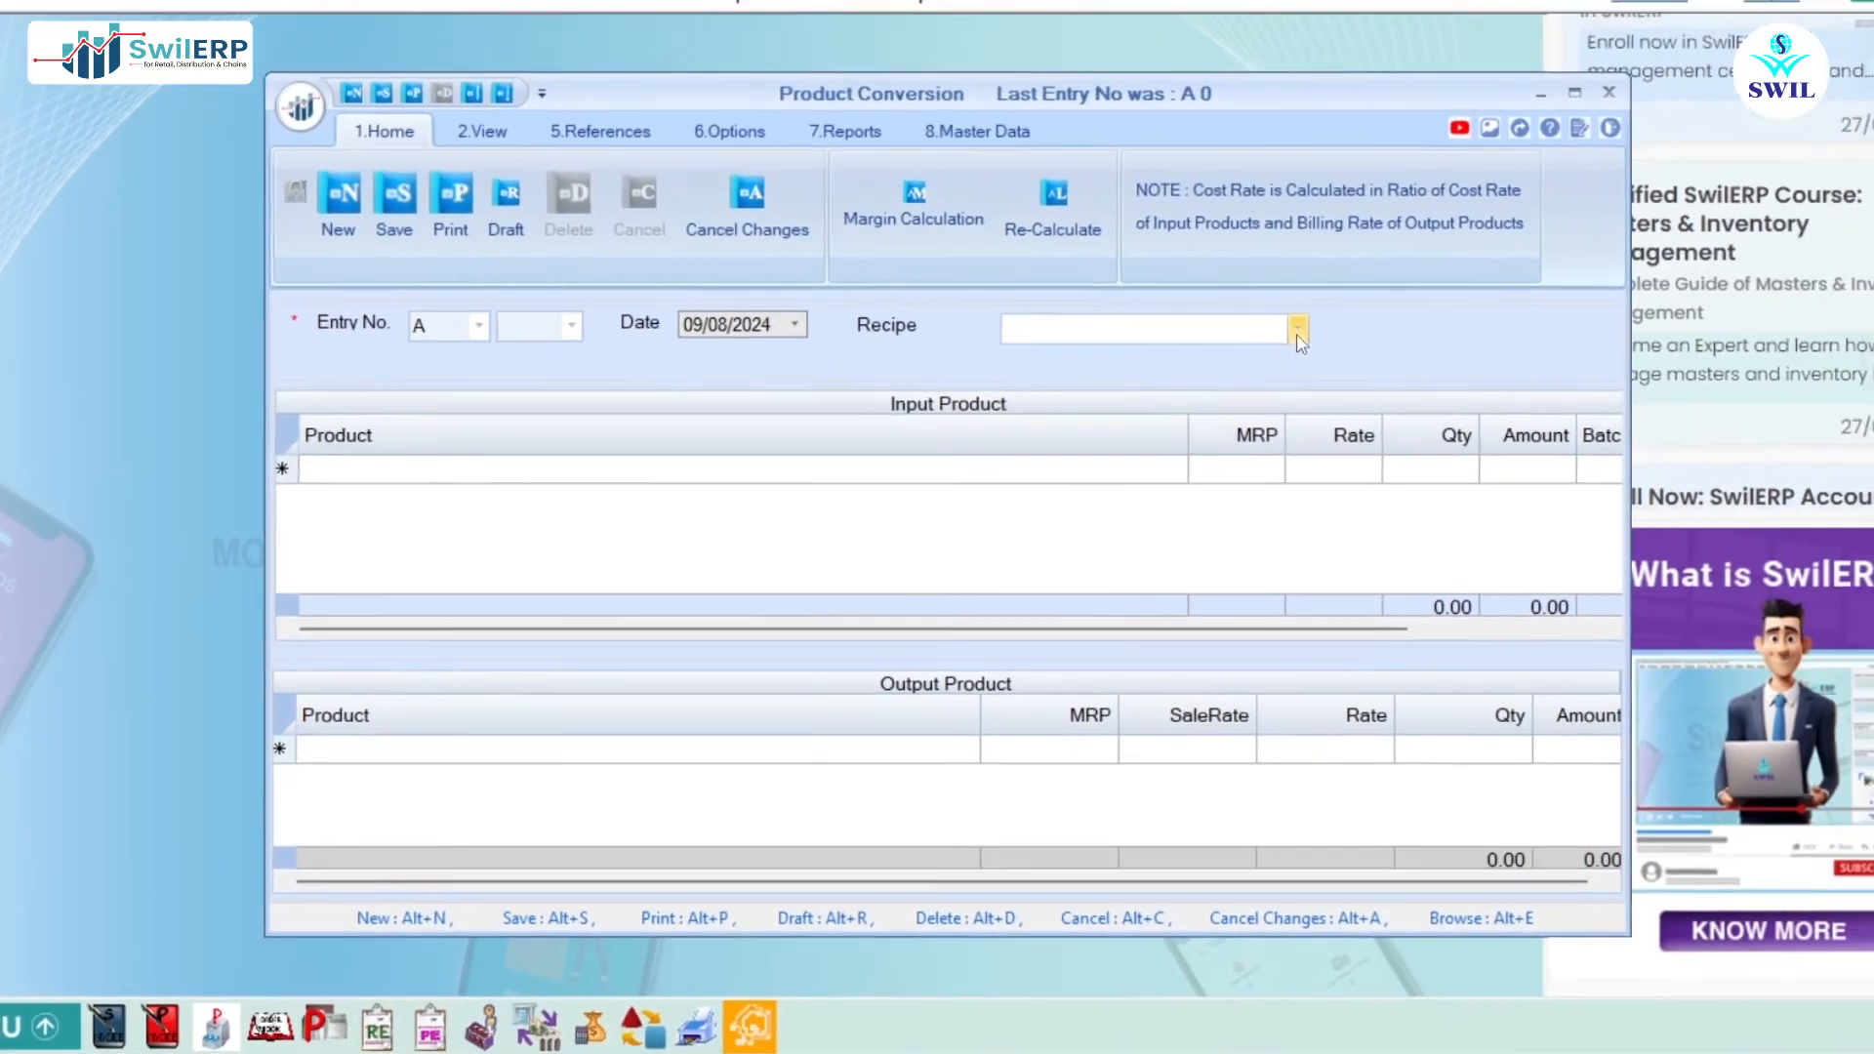
{"action": "left_click", "coordinate": [1543, 241]}
{"action": "left_click", "coordinate": [1347, 335]}
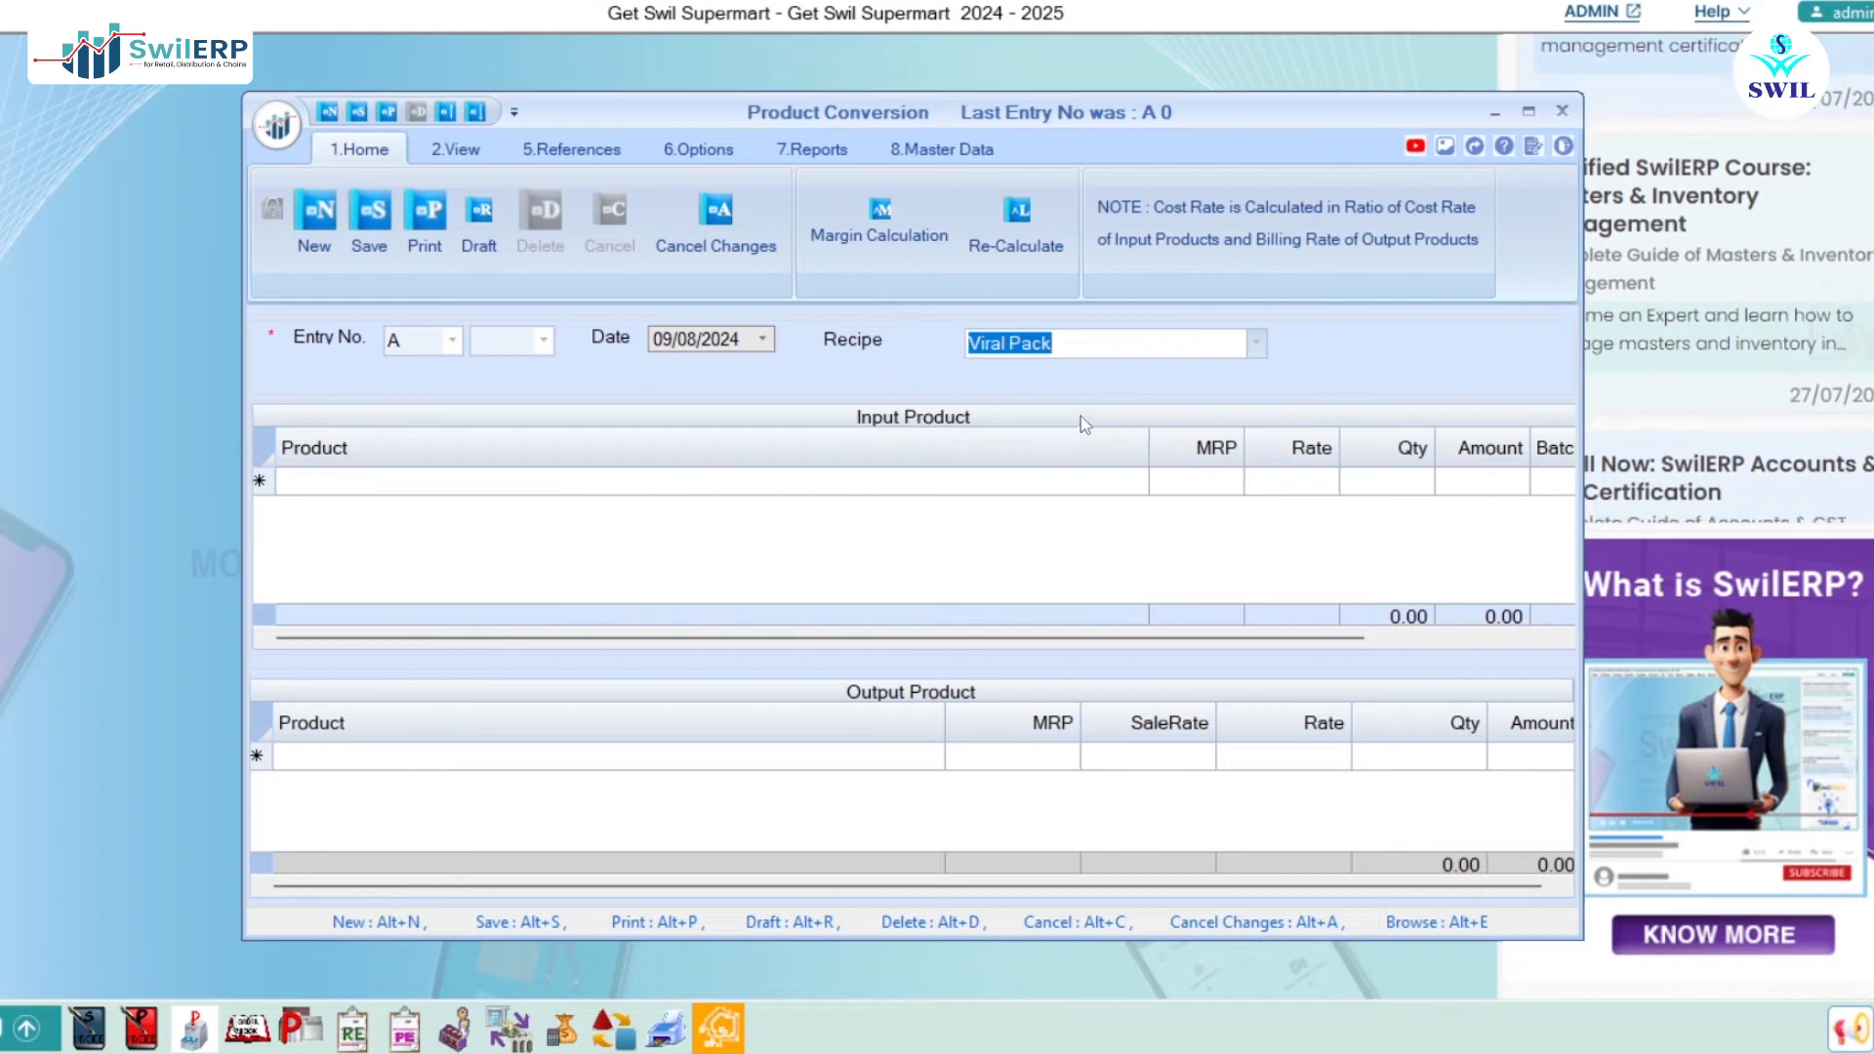
- Open the Viral Pack recipe, check its input and output products, save it, and load them into the conversion
{"action": "key", "text": "F3"}
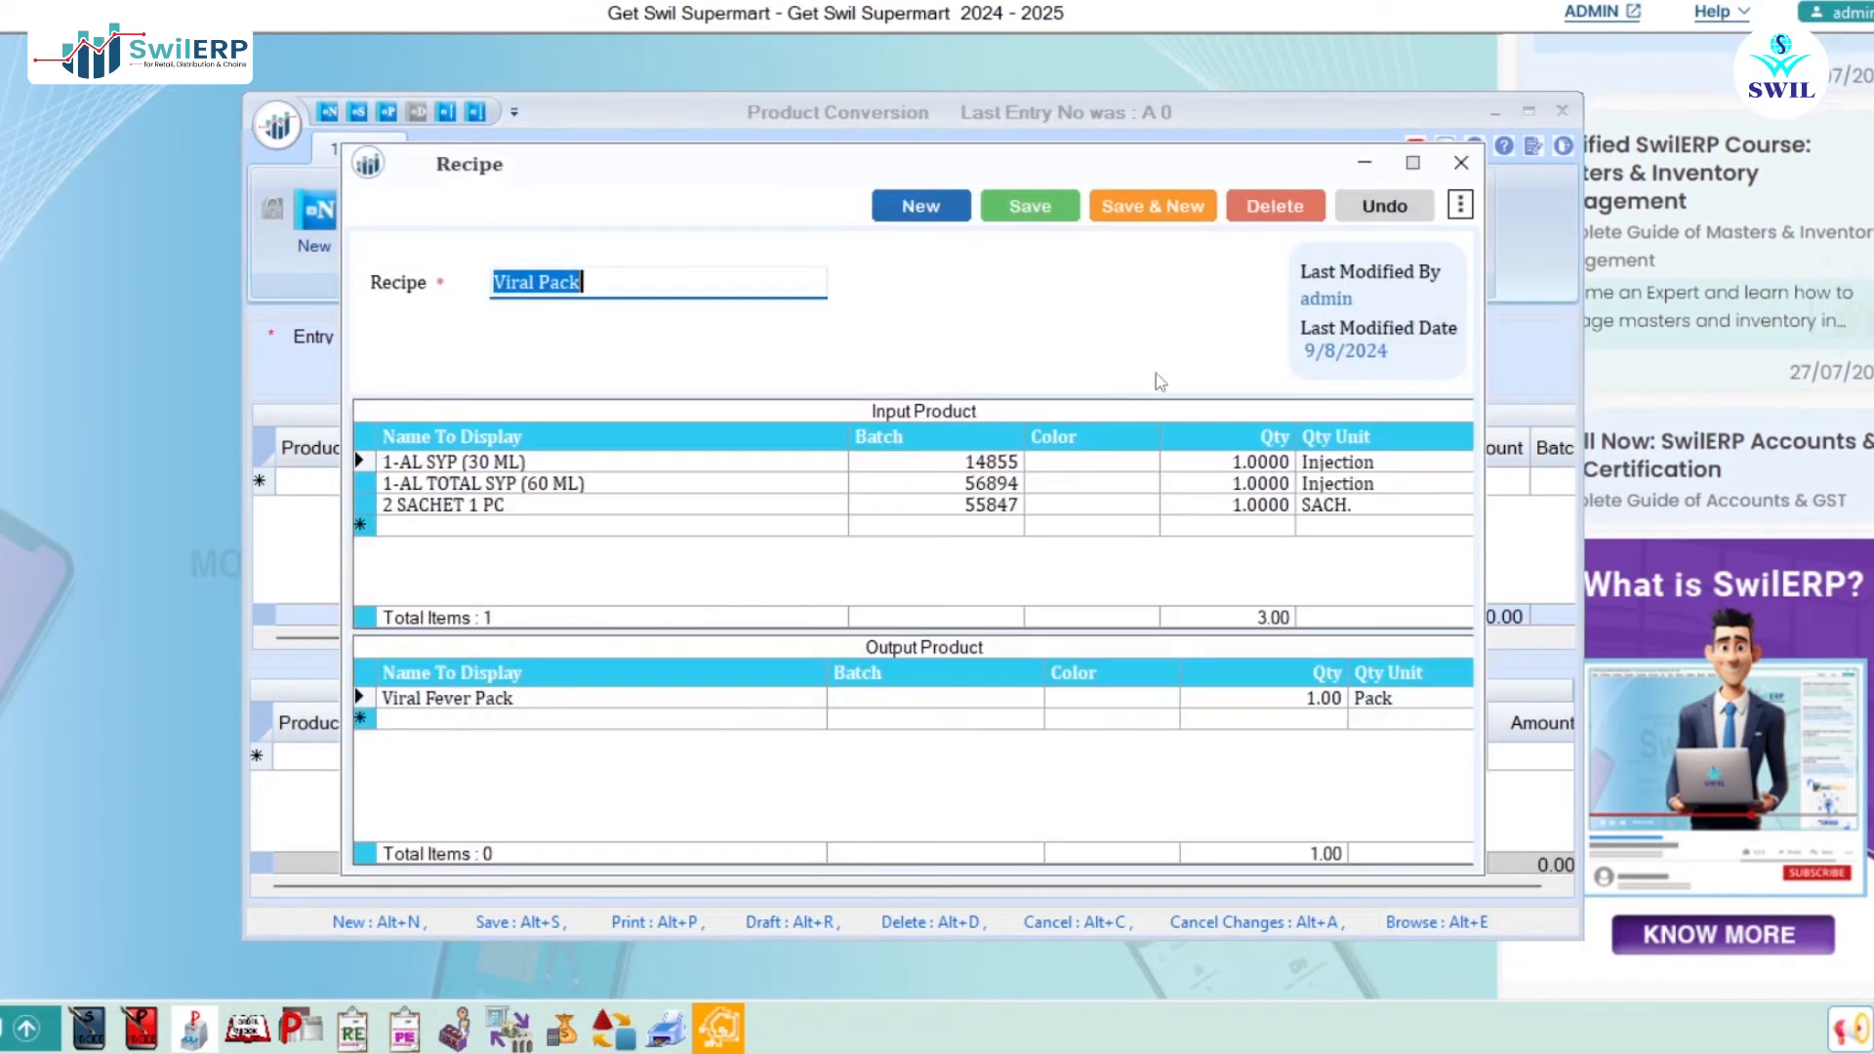
{"action": "left_click", "coordinate": [711, 288]}
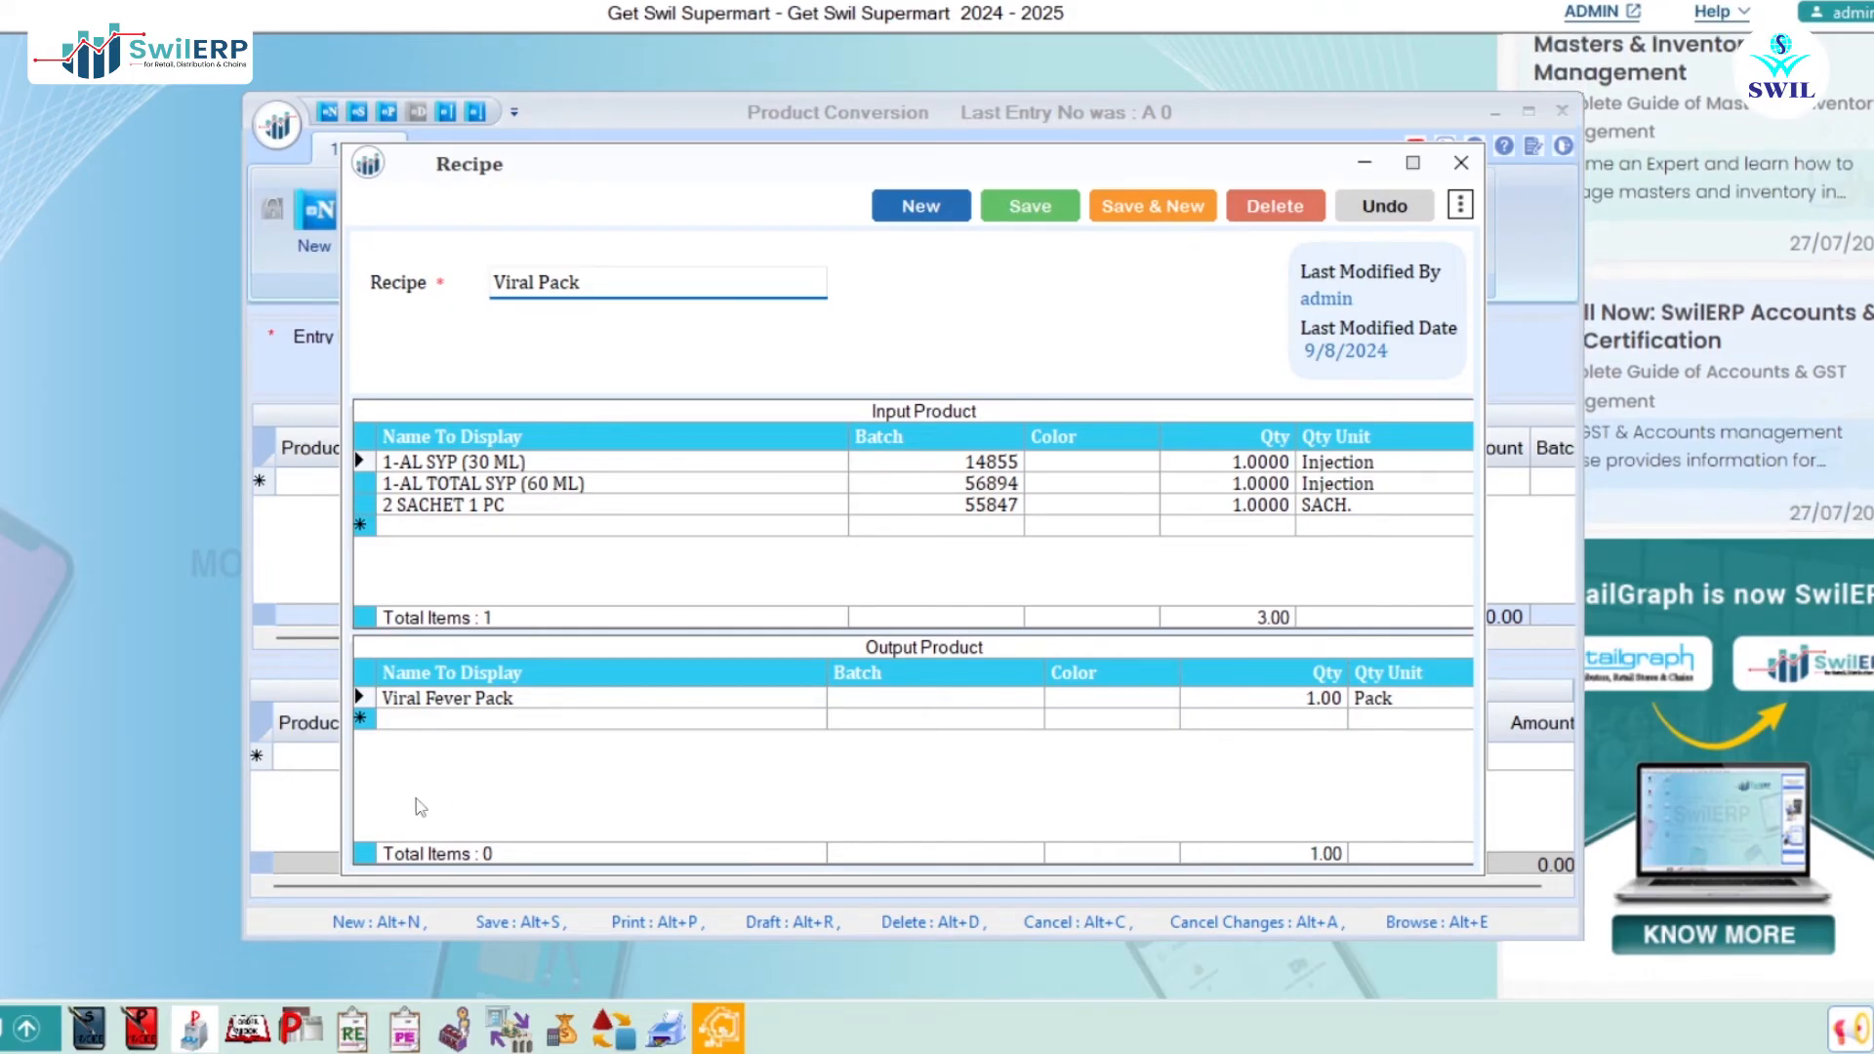
{"action": "left_click", "coordinate": [1031, 209]}
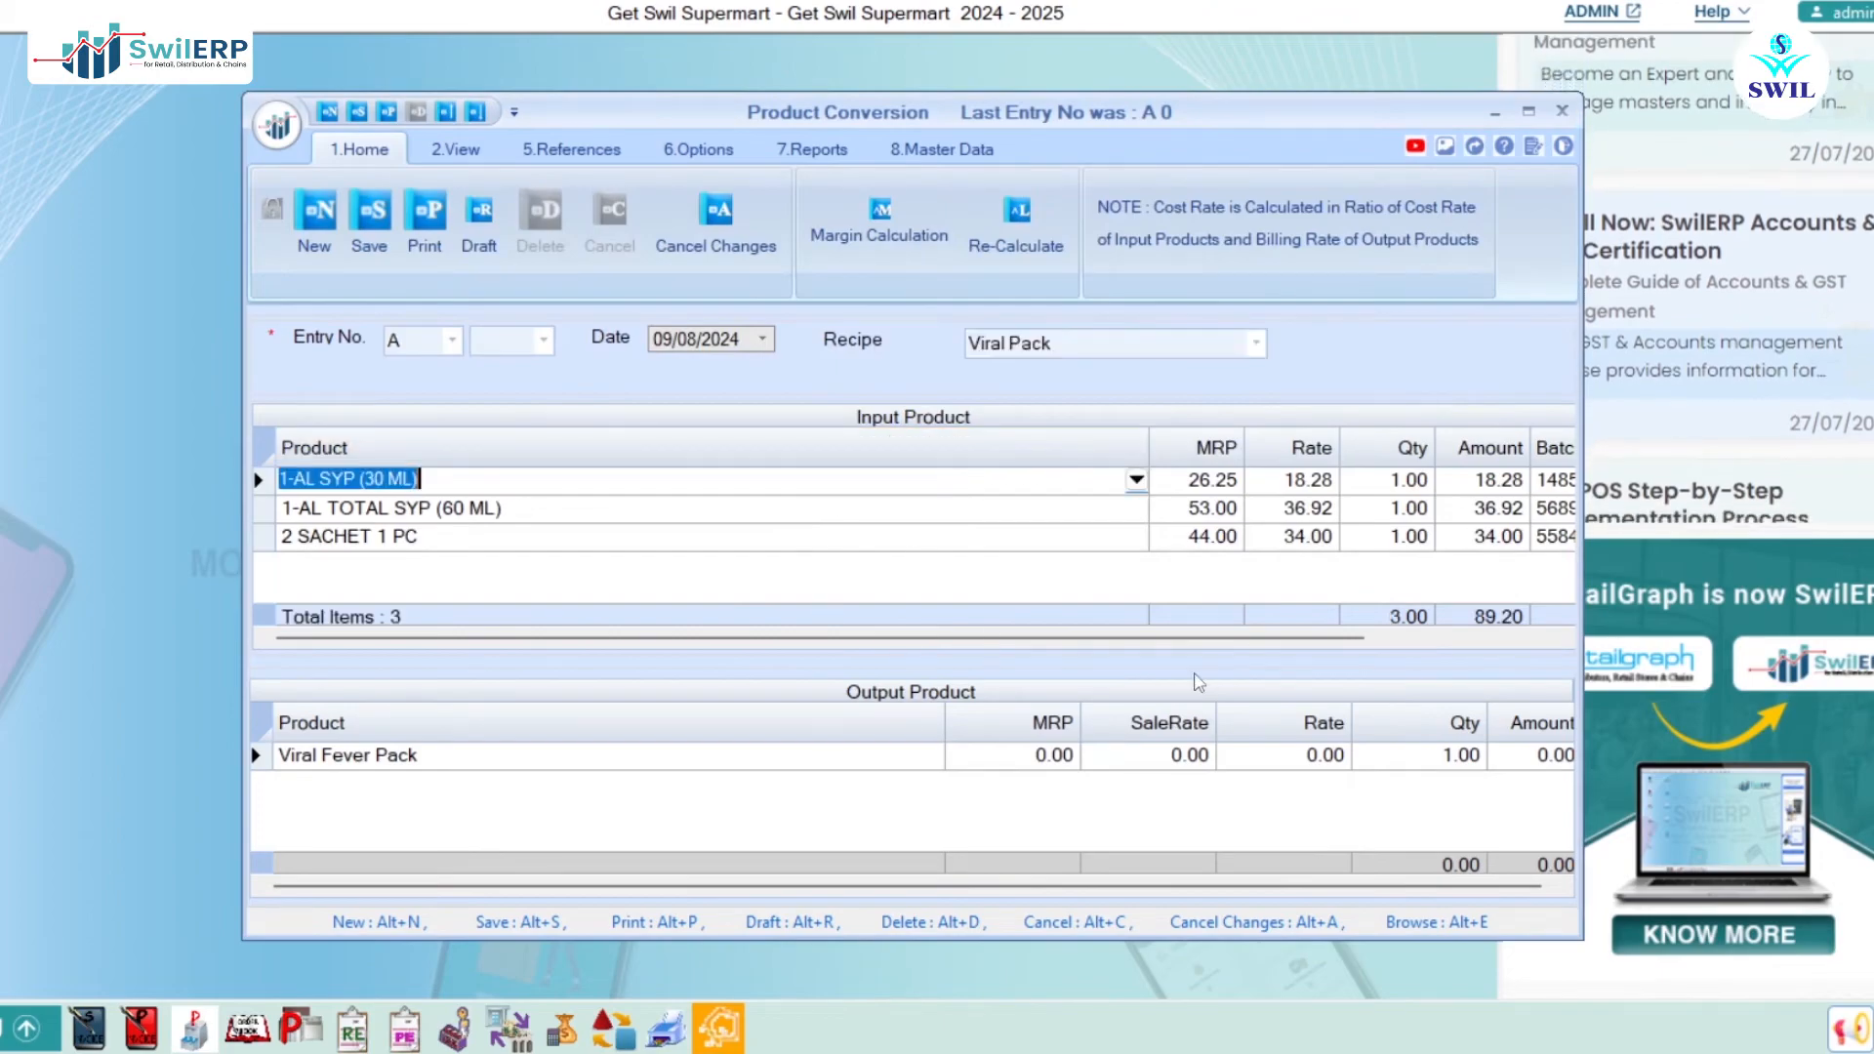
- Start a new Sales Invoice for Walk In Customer and add the product Viral Fever Pack
{"action": "left_click", "coordinate": [93, 1029]}
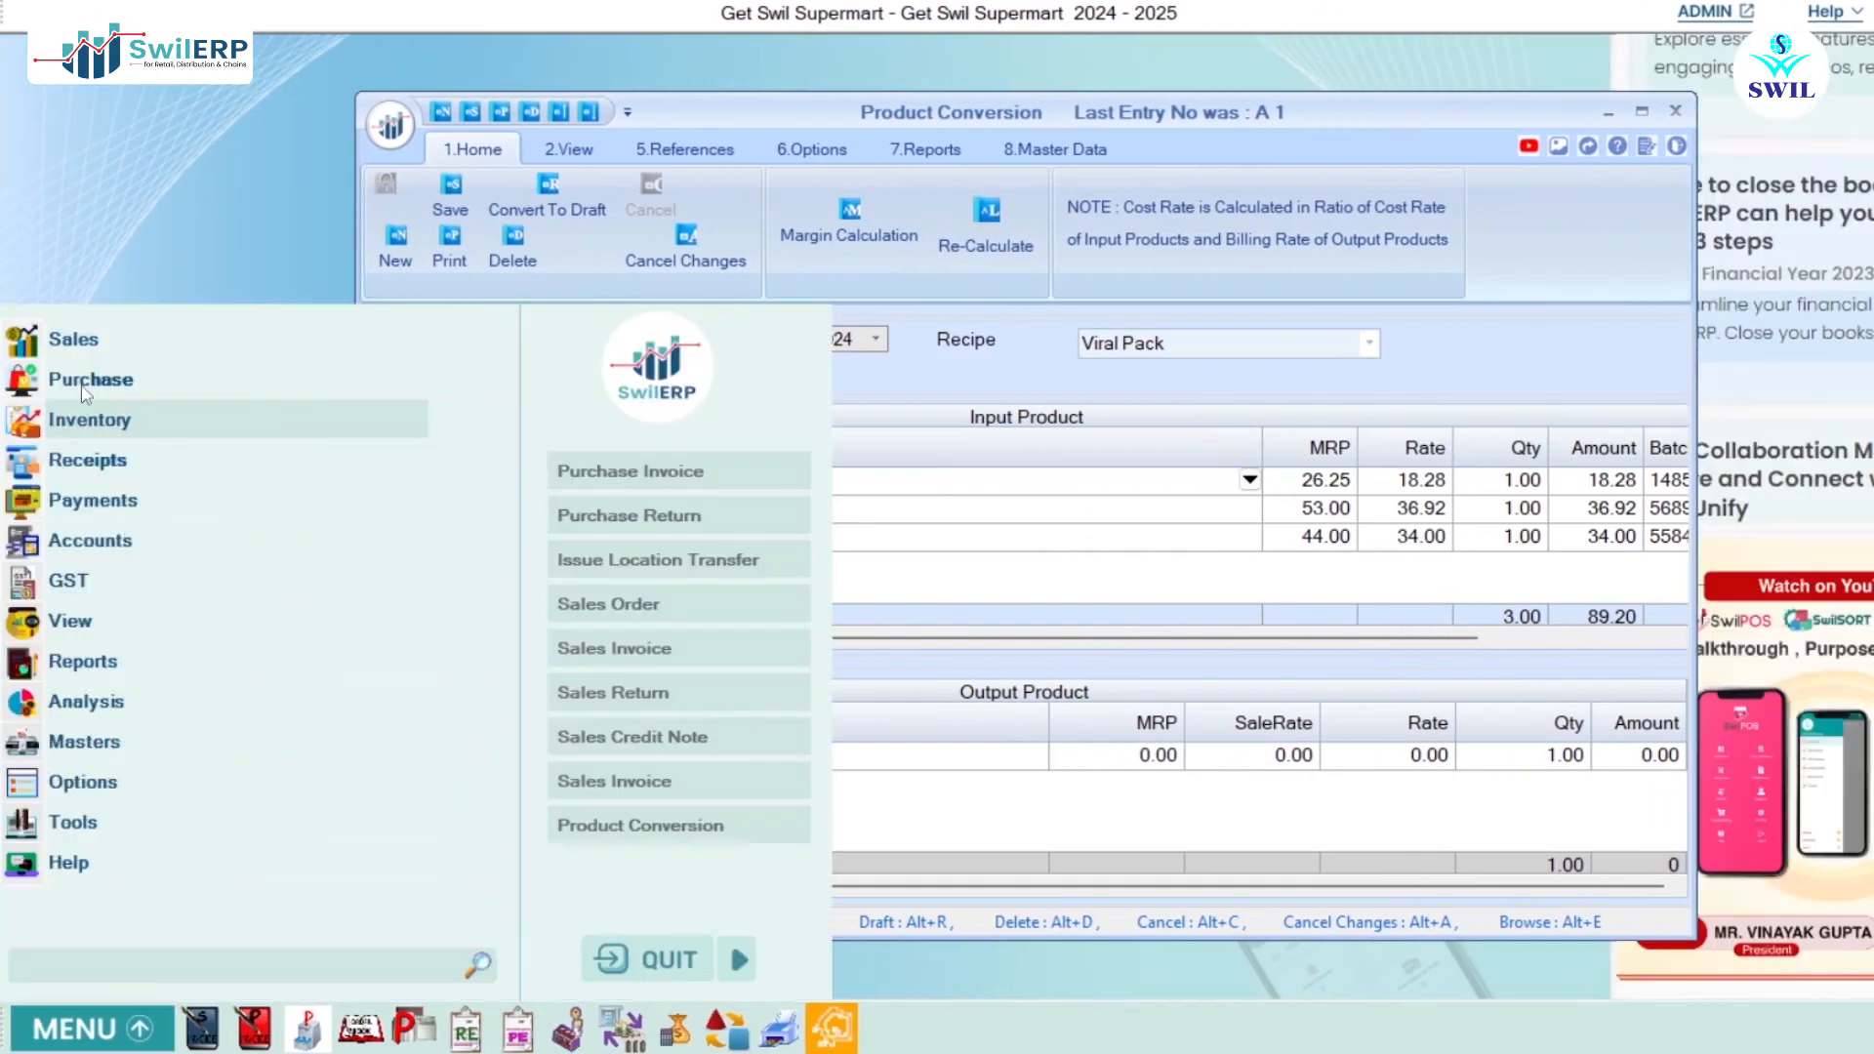
{"action": "left_click", "coordinate": [74, 334]}
{"action": "left_click", "coordinate": [137, 378]}
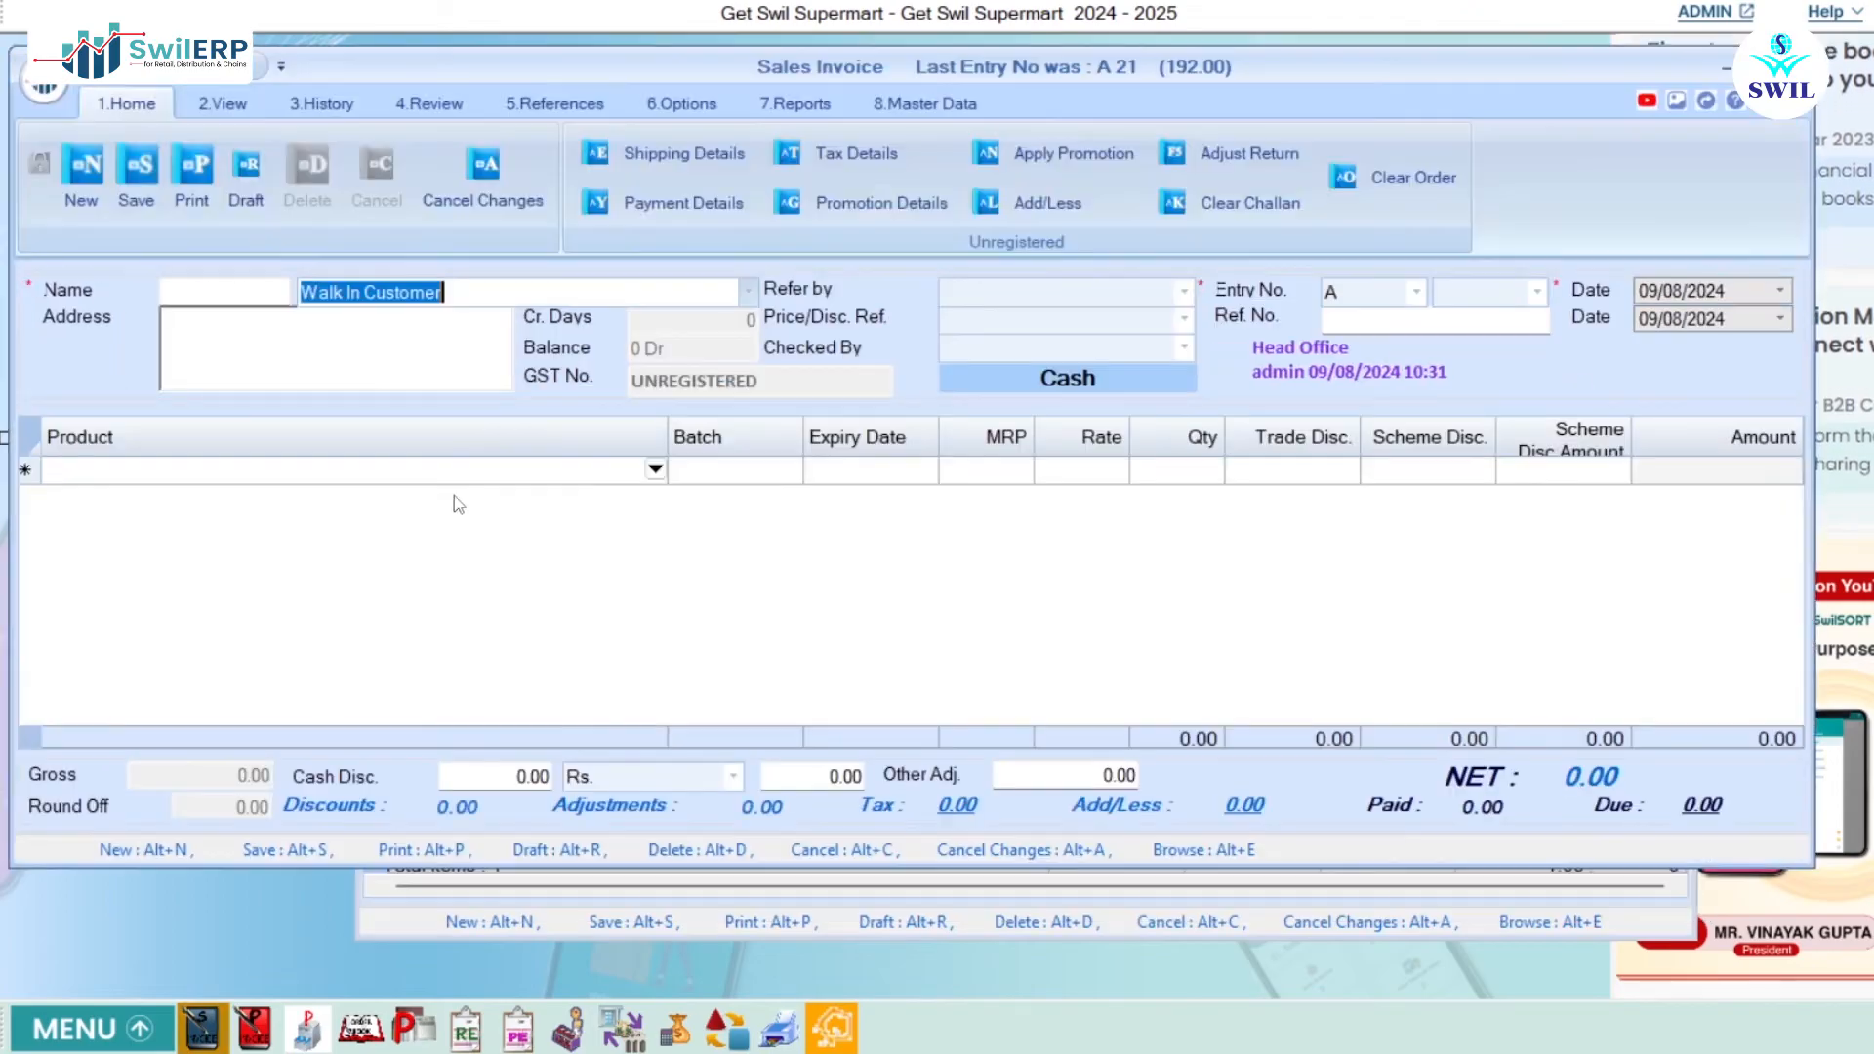
{"action": "left_click", "coordinate": [655, 471]}
{"action": "type", "text": "viral"}
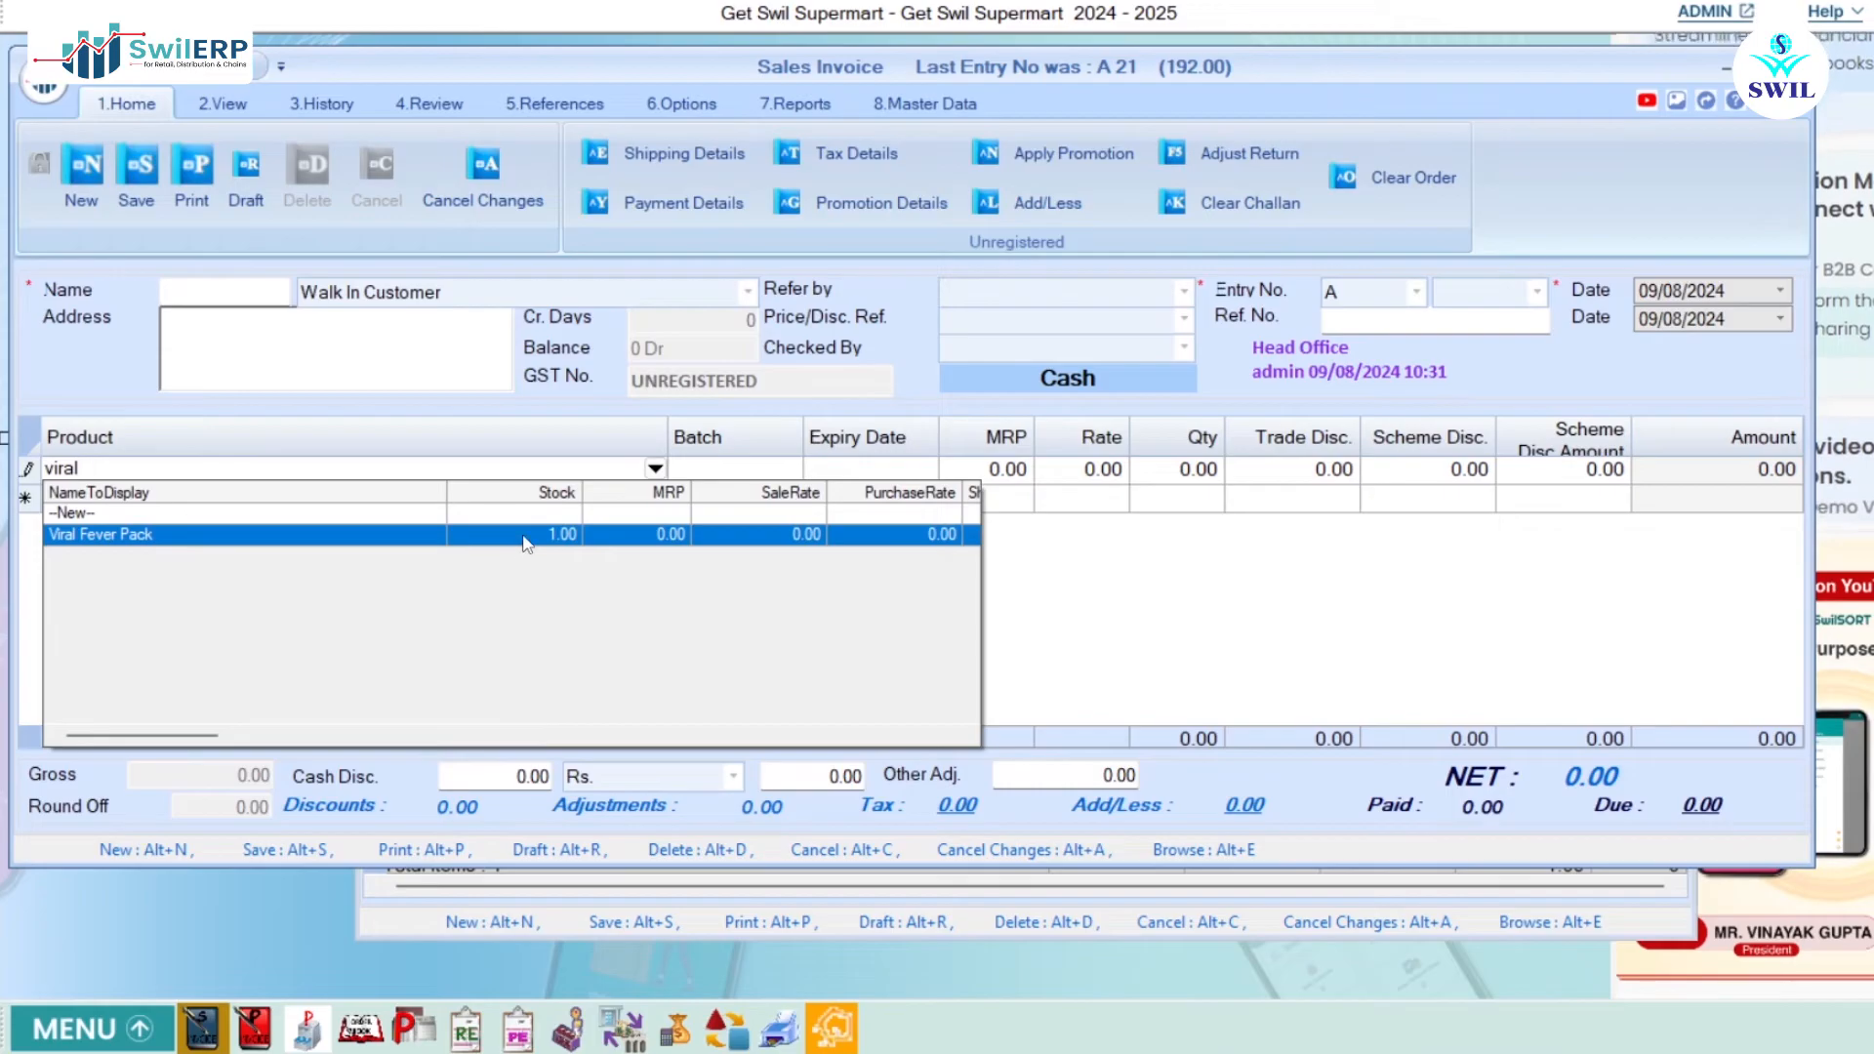
{"action": "key", "text": "Return"}
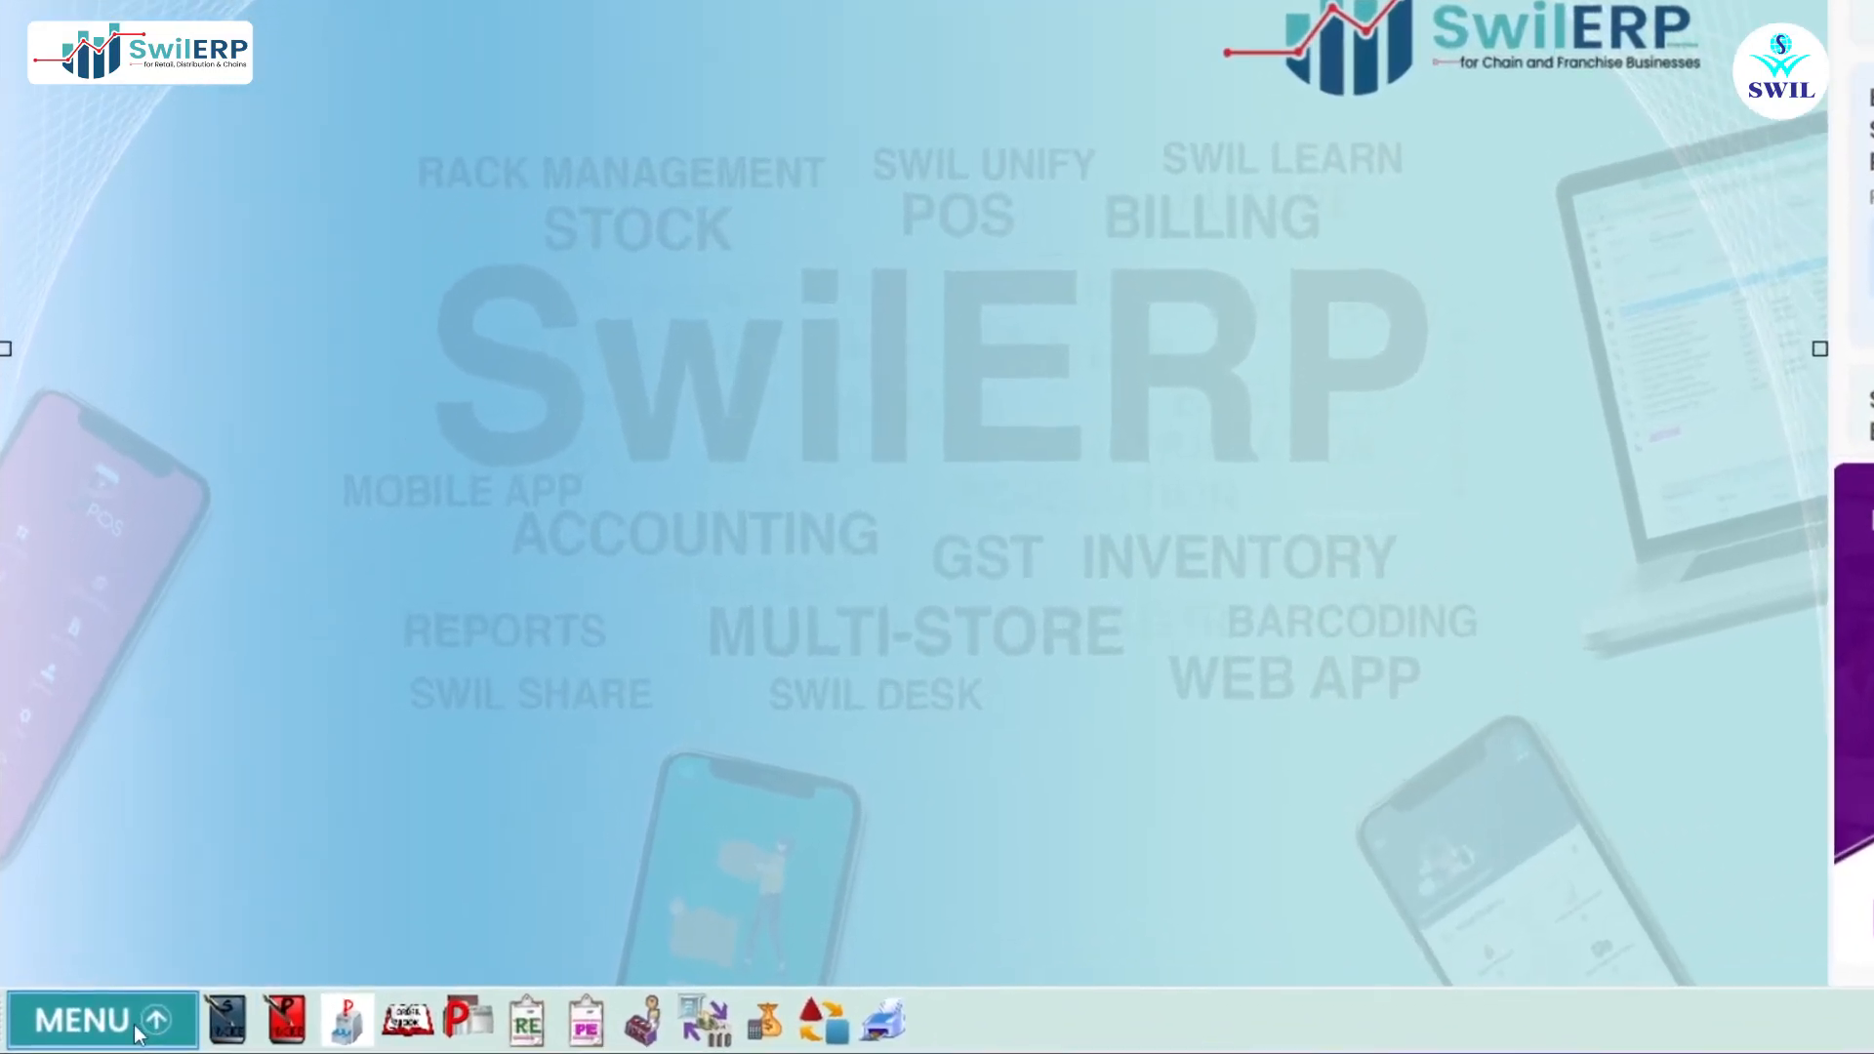
- View the consolidated Ledger Display for 01/04/2024 to 09/08/2024, inspect the account debit balances, and close the report
{"action": "left_click", "coordinate": [113, 972]}
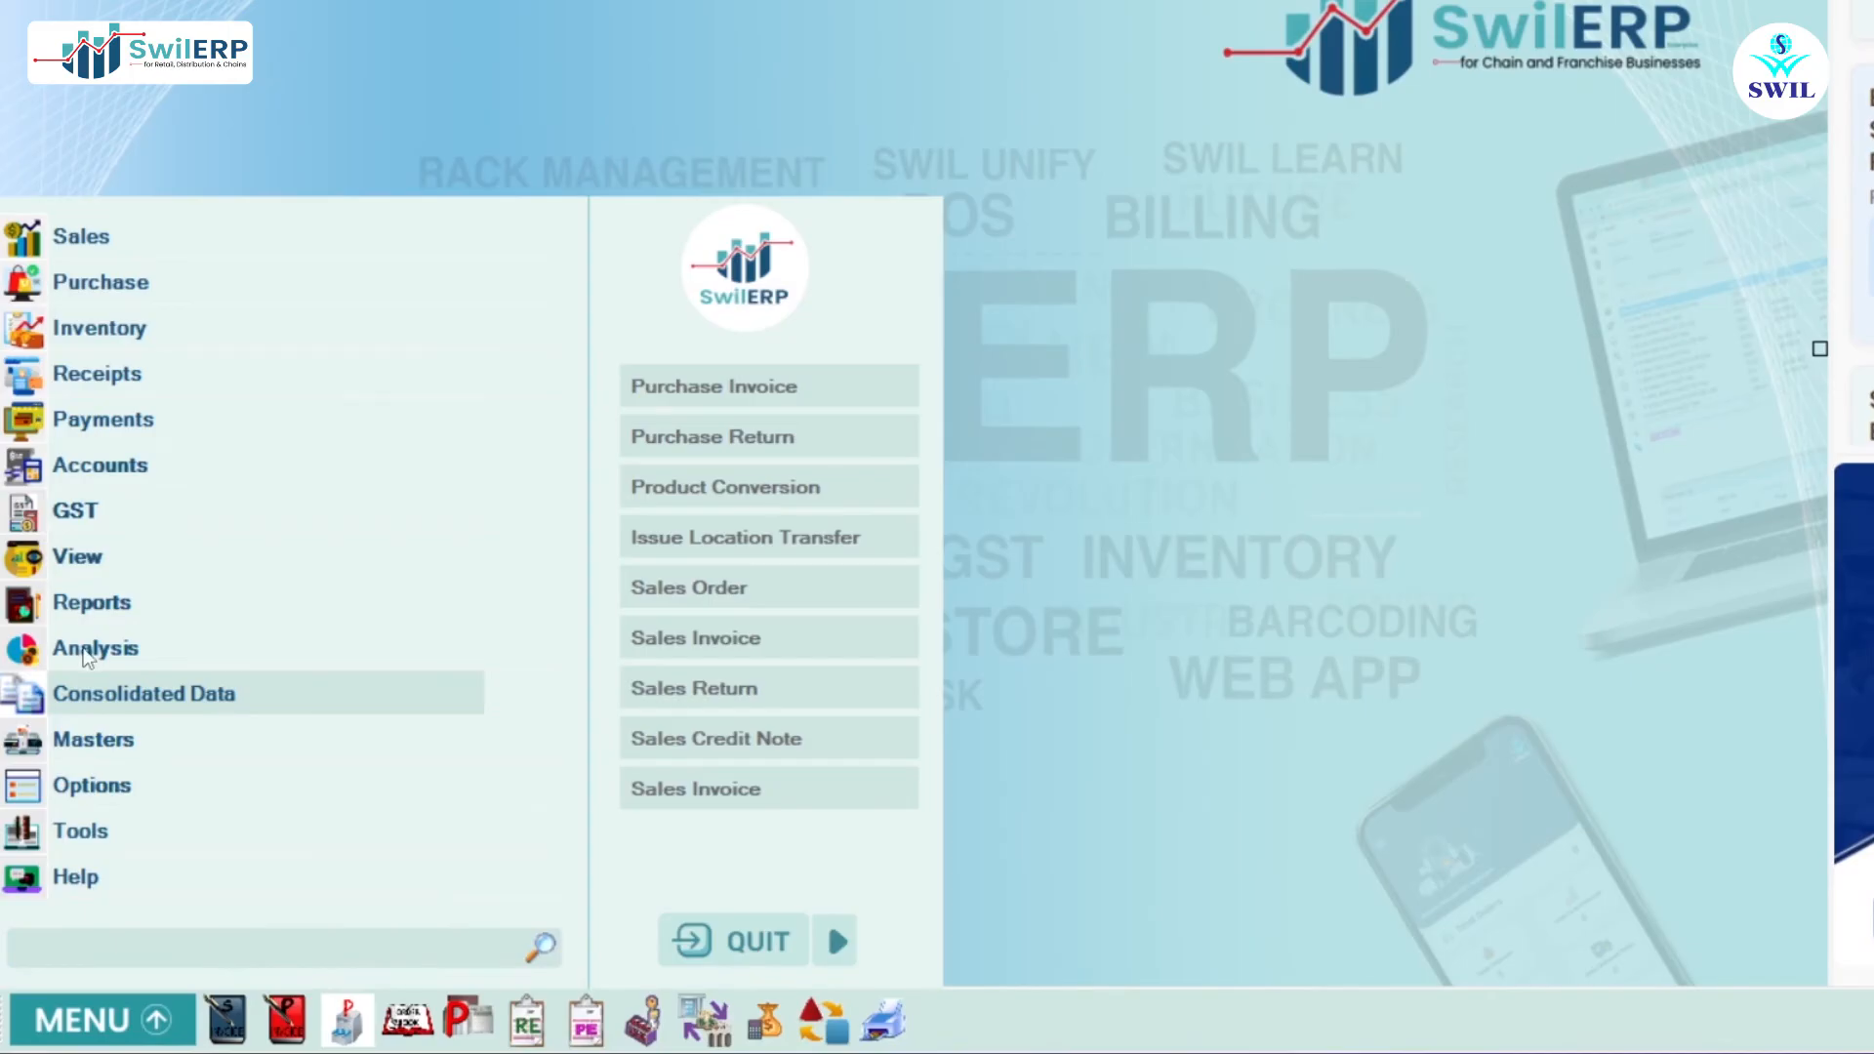
{"action": "left_click", "coordinate": [137, 695]}
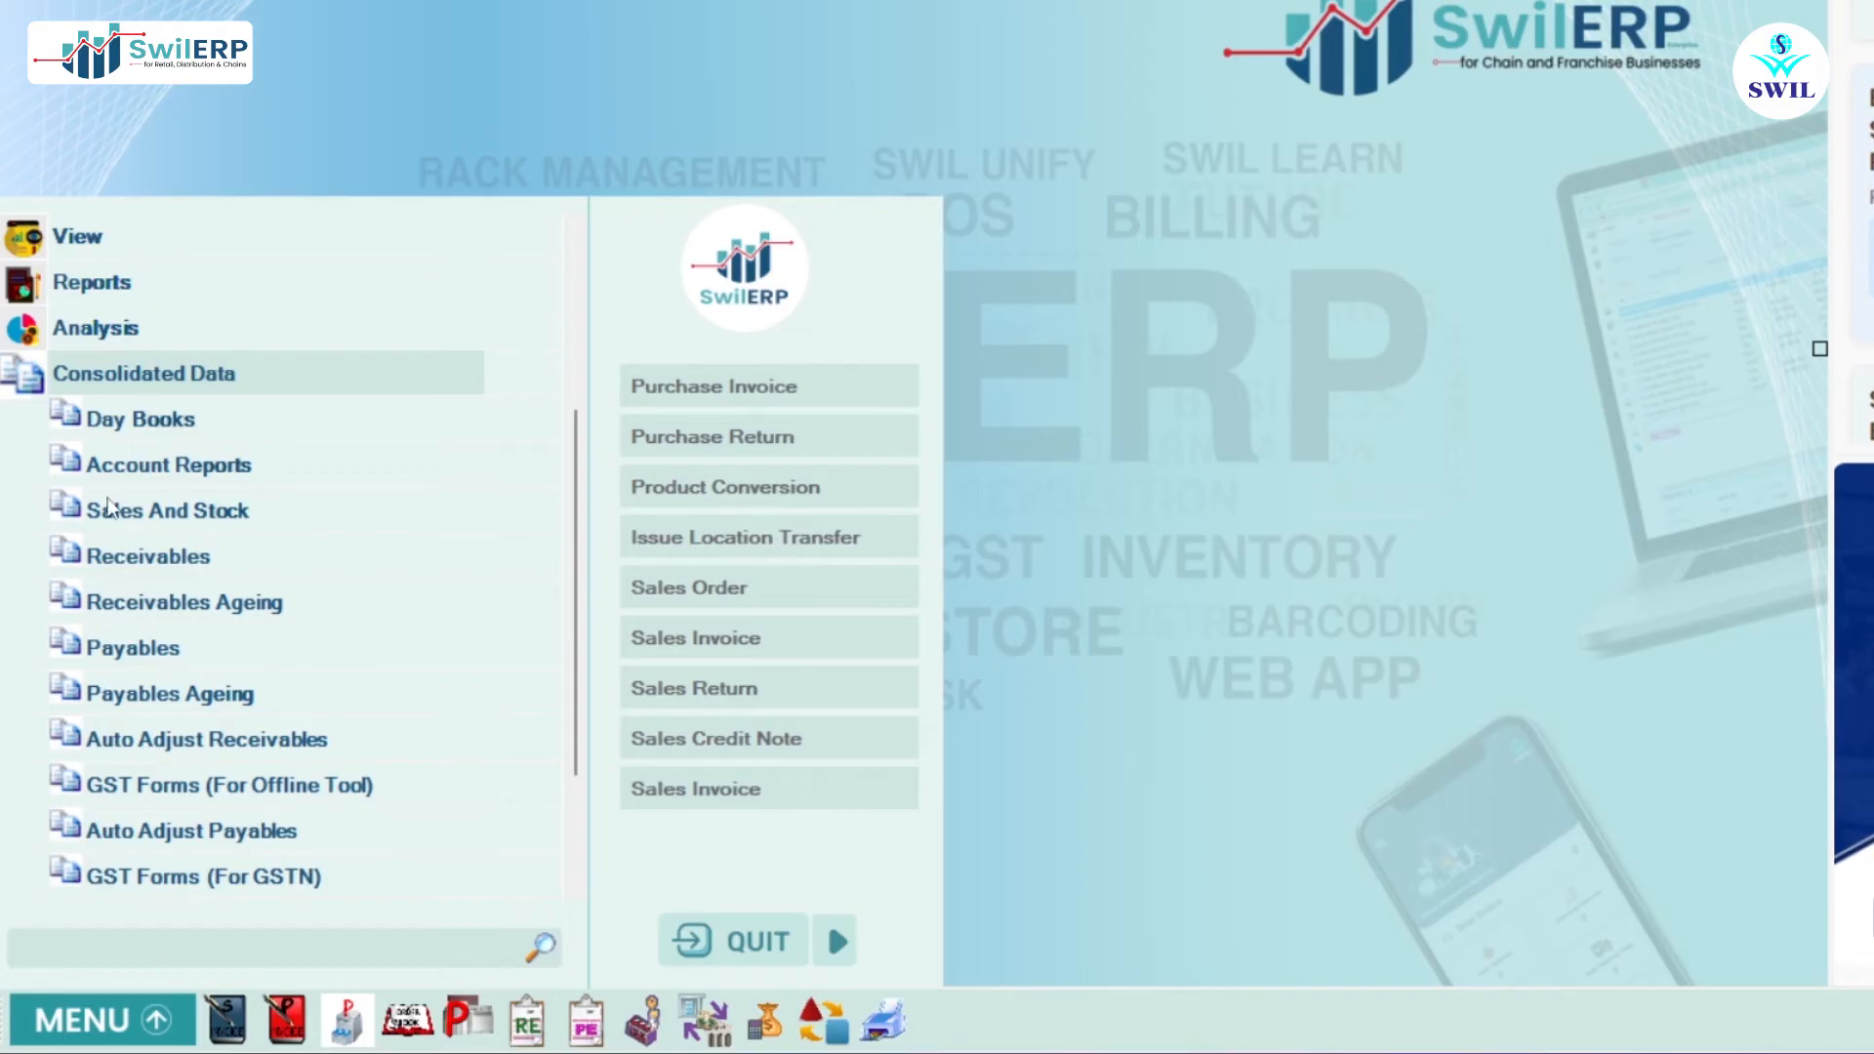
{"action": "left_click", "coordinate": [162, 468]}
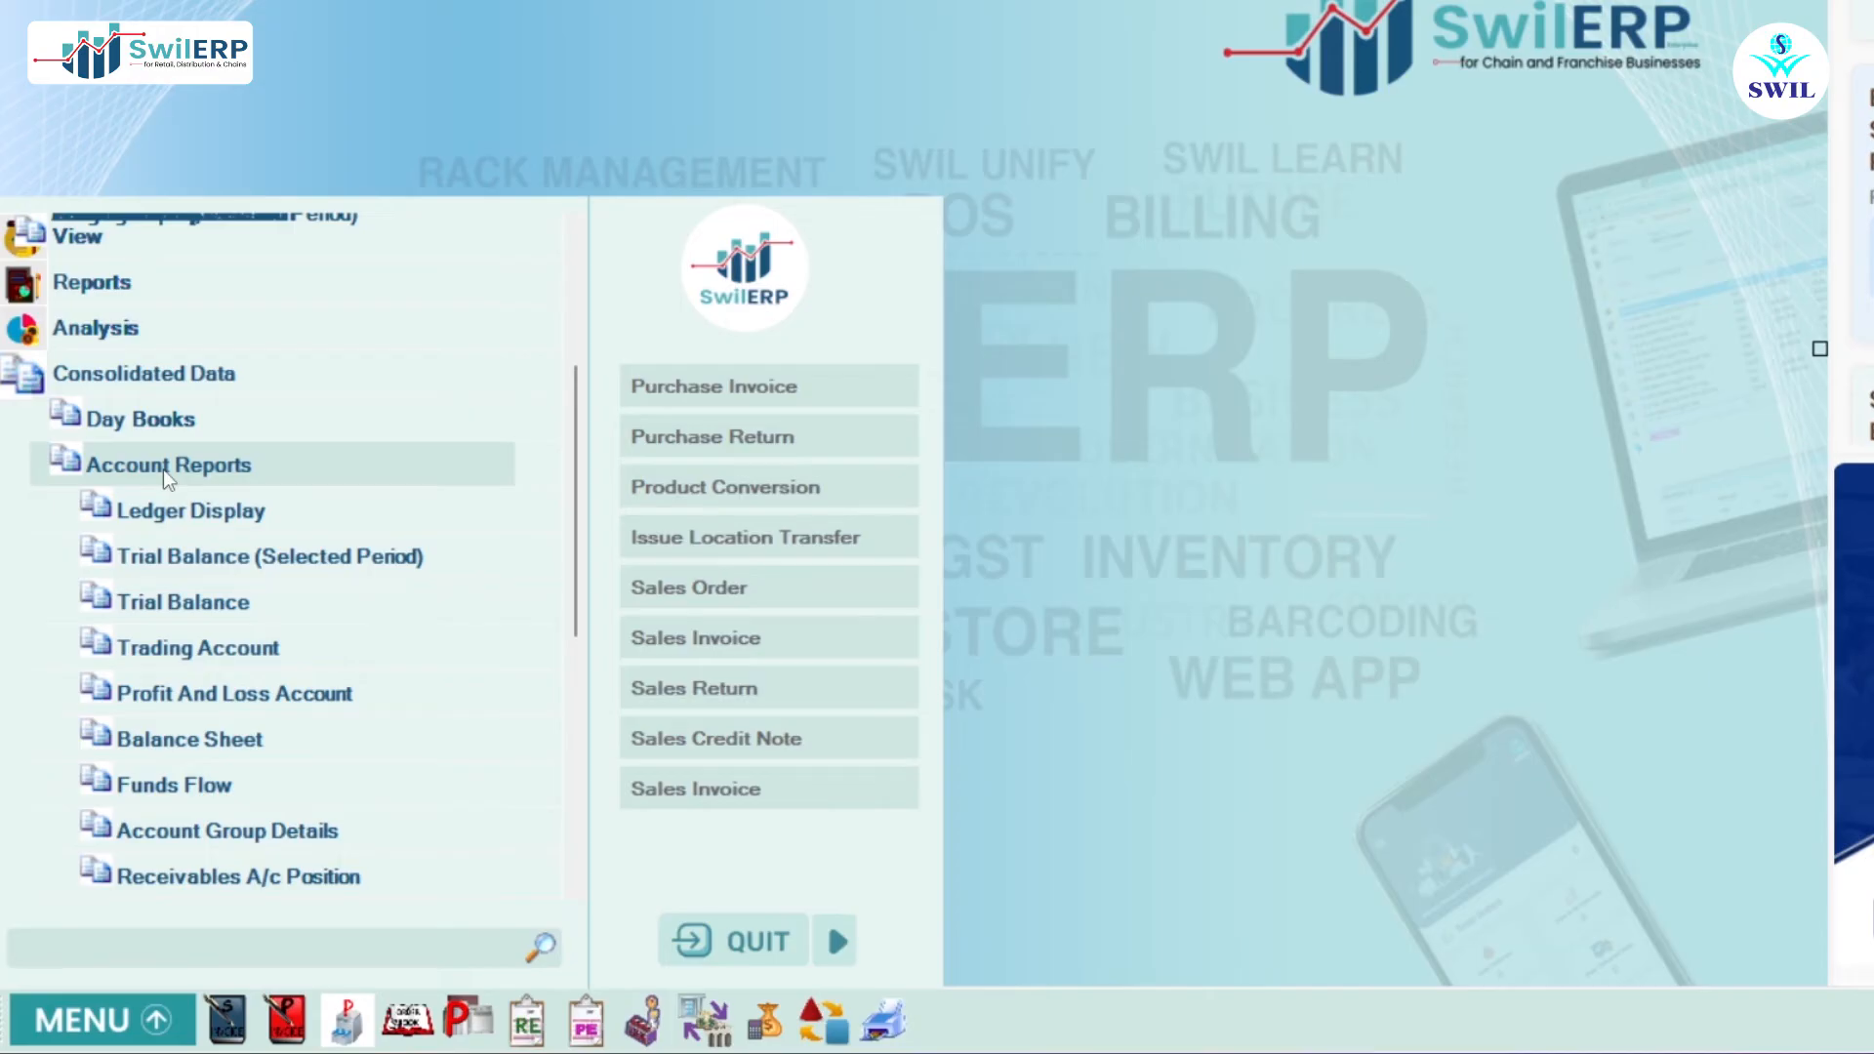
{"action": "left_click", "coordinate": [137, 527]}
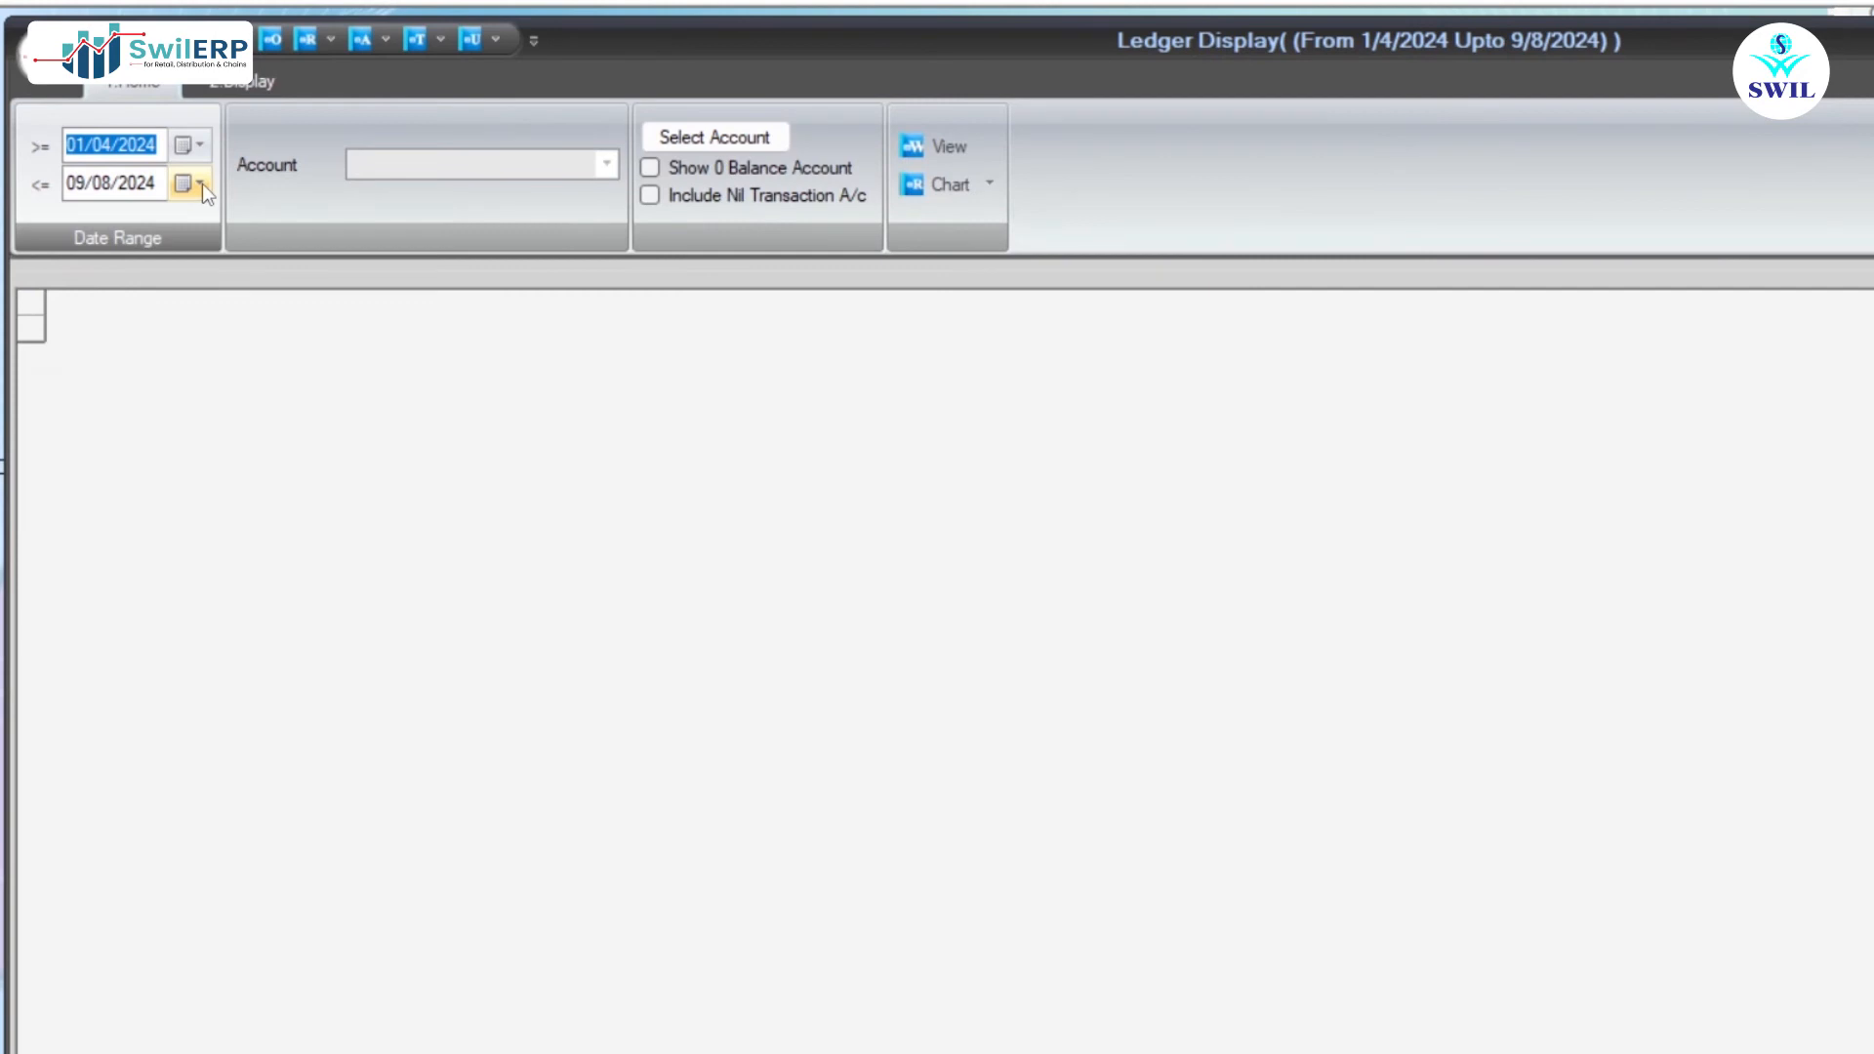
{"action": "left_click", "coordinate": [952, 151]}
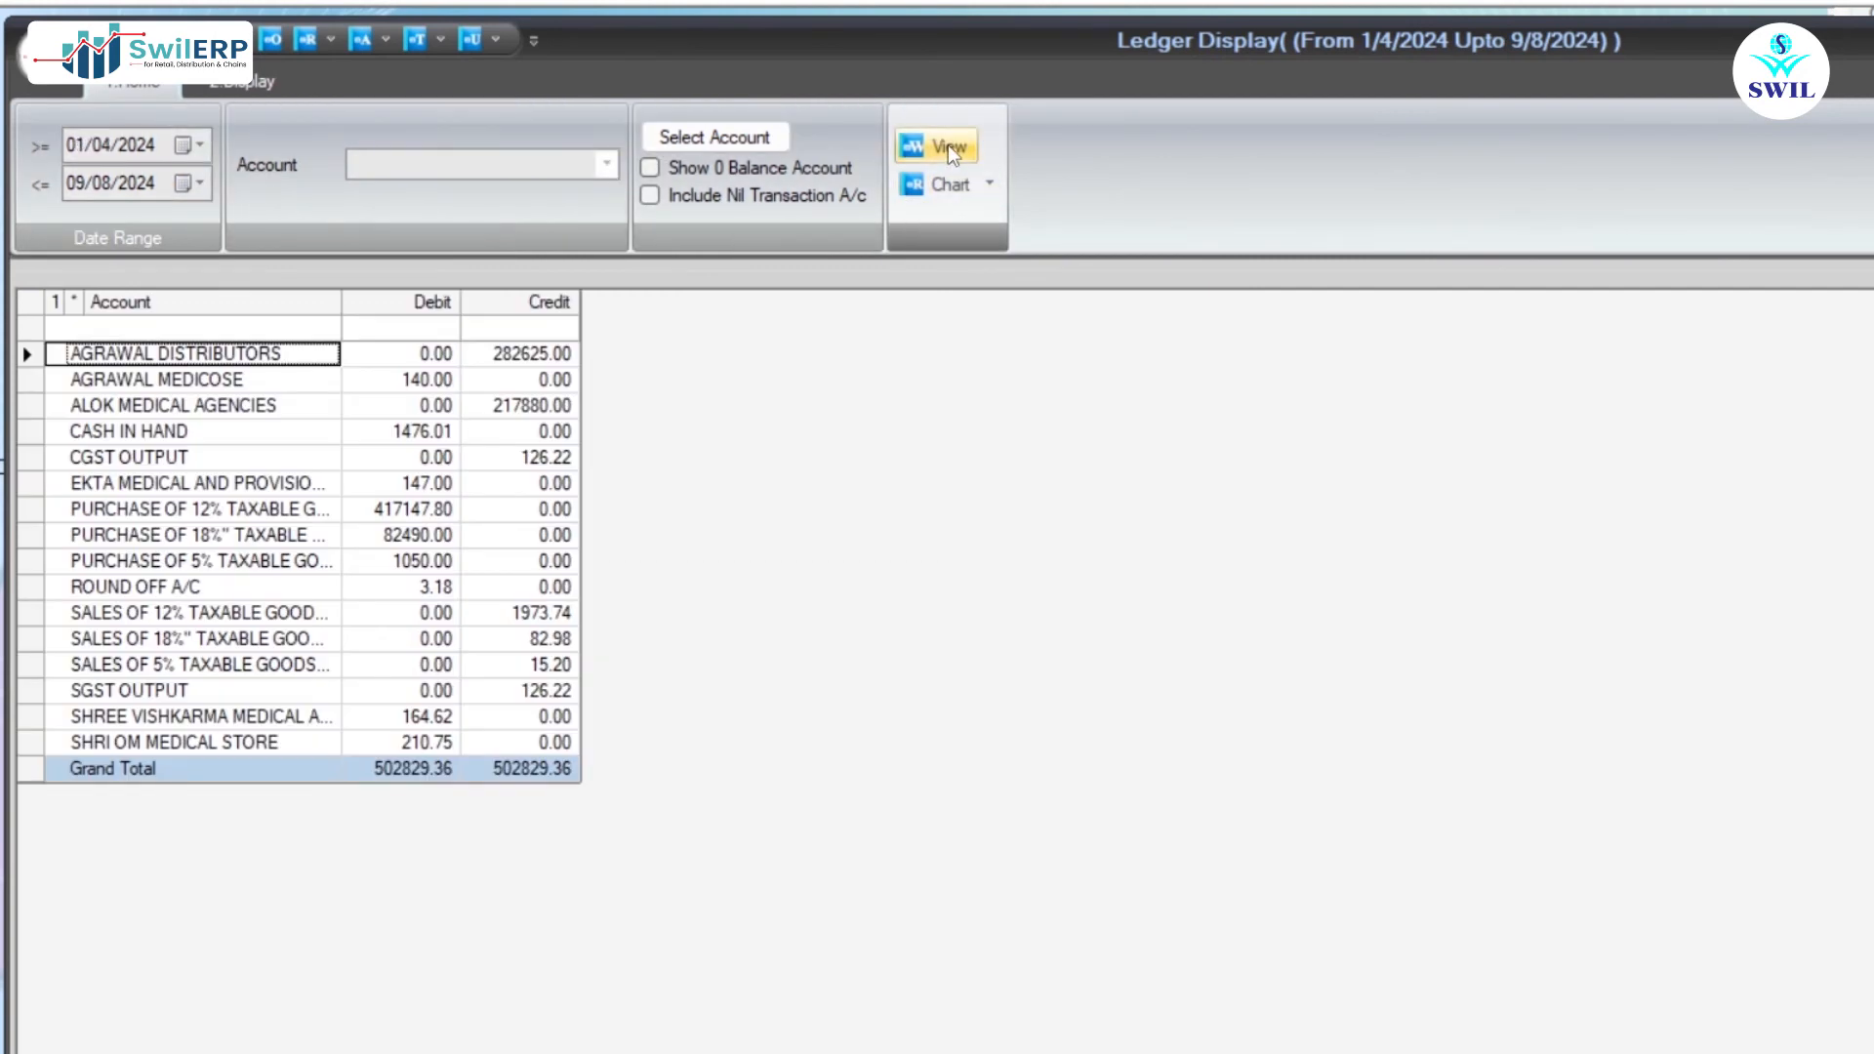
{"action": "left_click", "coordinate": [370, 483]}
{"action": "left_click", "coordinate": [377, 639]}
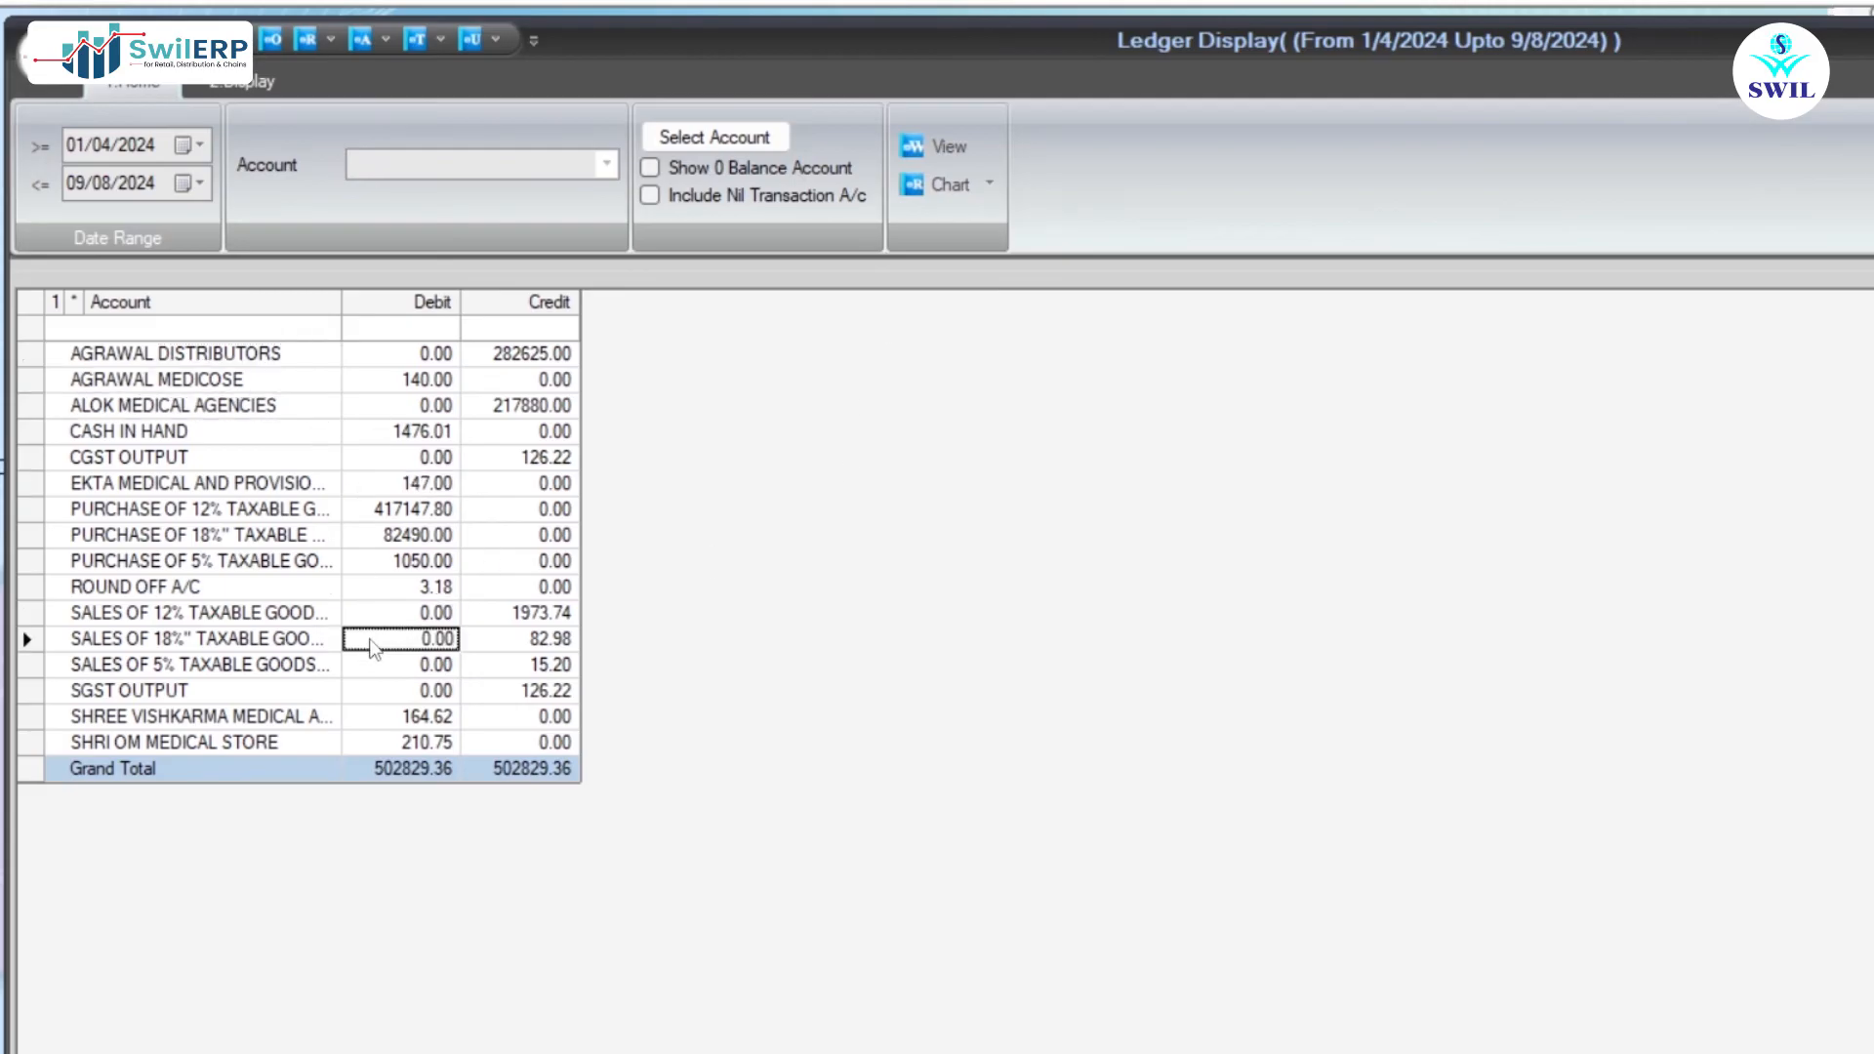
{"action": "key", "text": "Escape"}
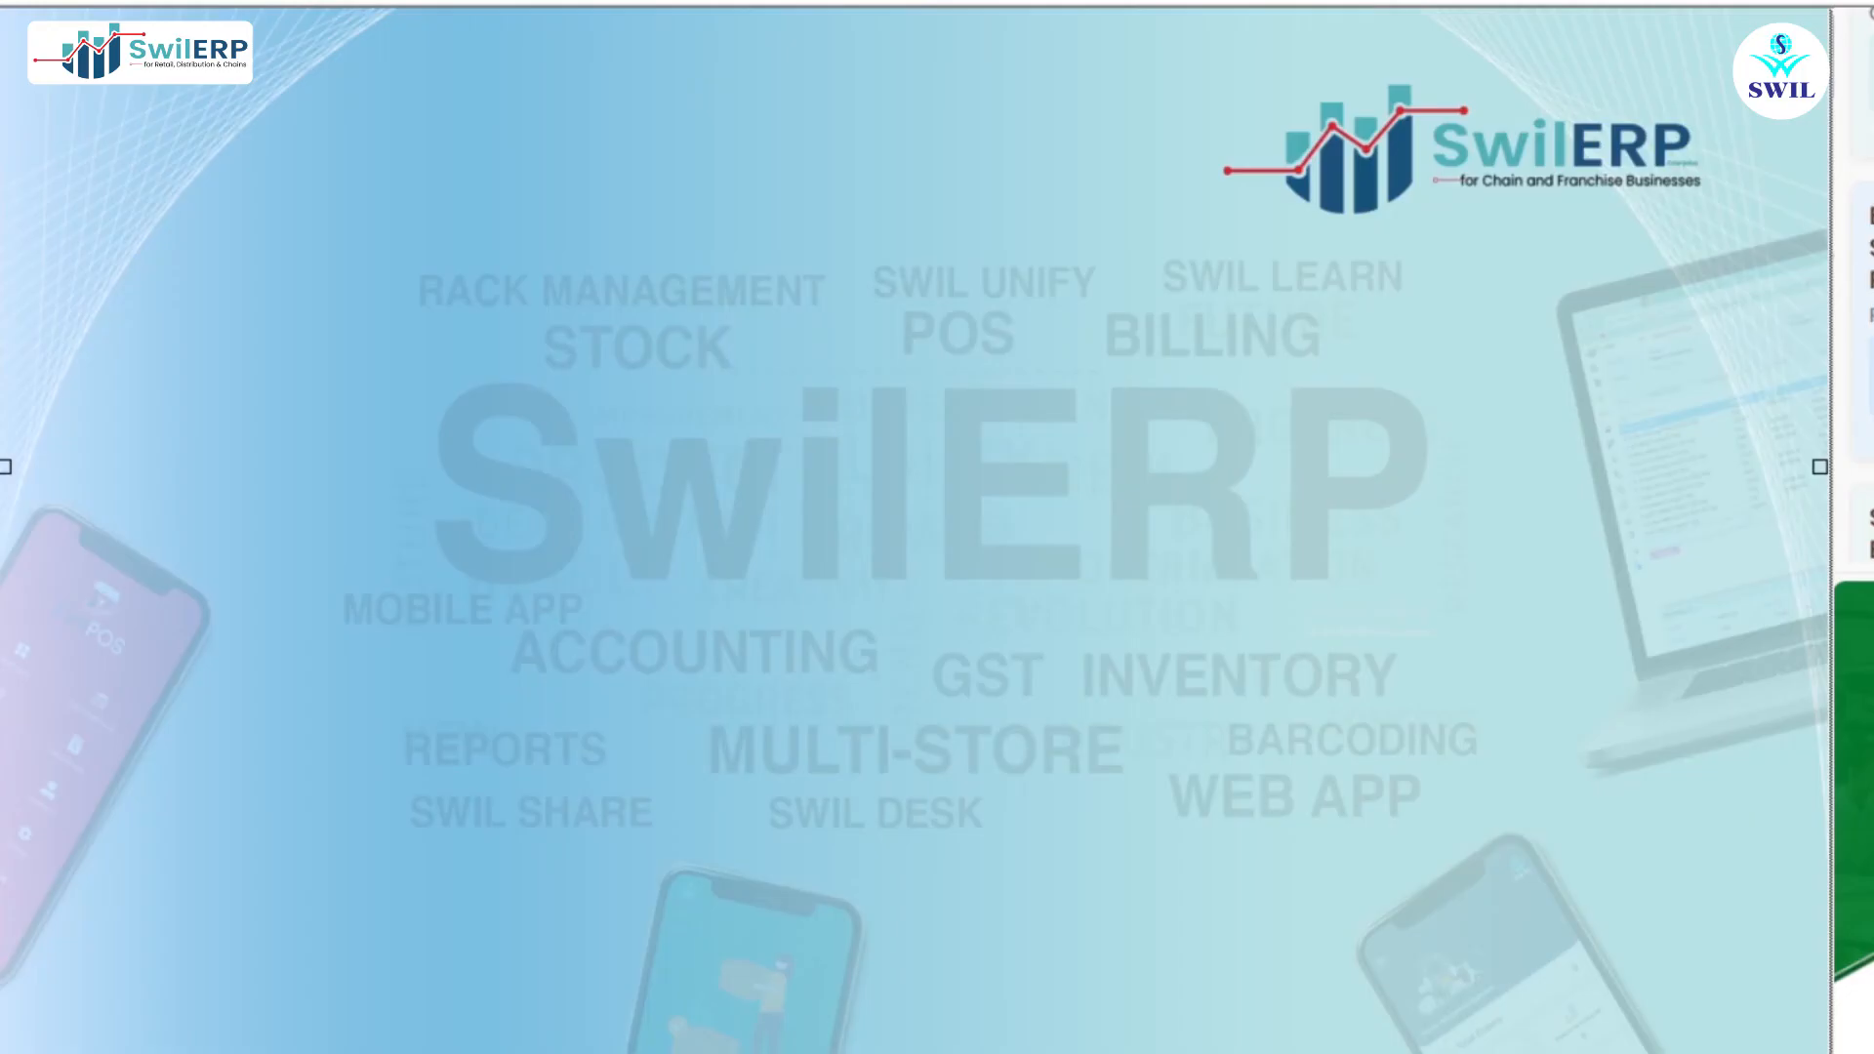
- View the Ledger Display report for the Malviya Nagar location from 01/04/2024 to 09/08/2024
{"action": "key", "text": "Escape"}
{"action": "left_click", "coordinate": [92, 384]}
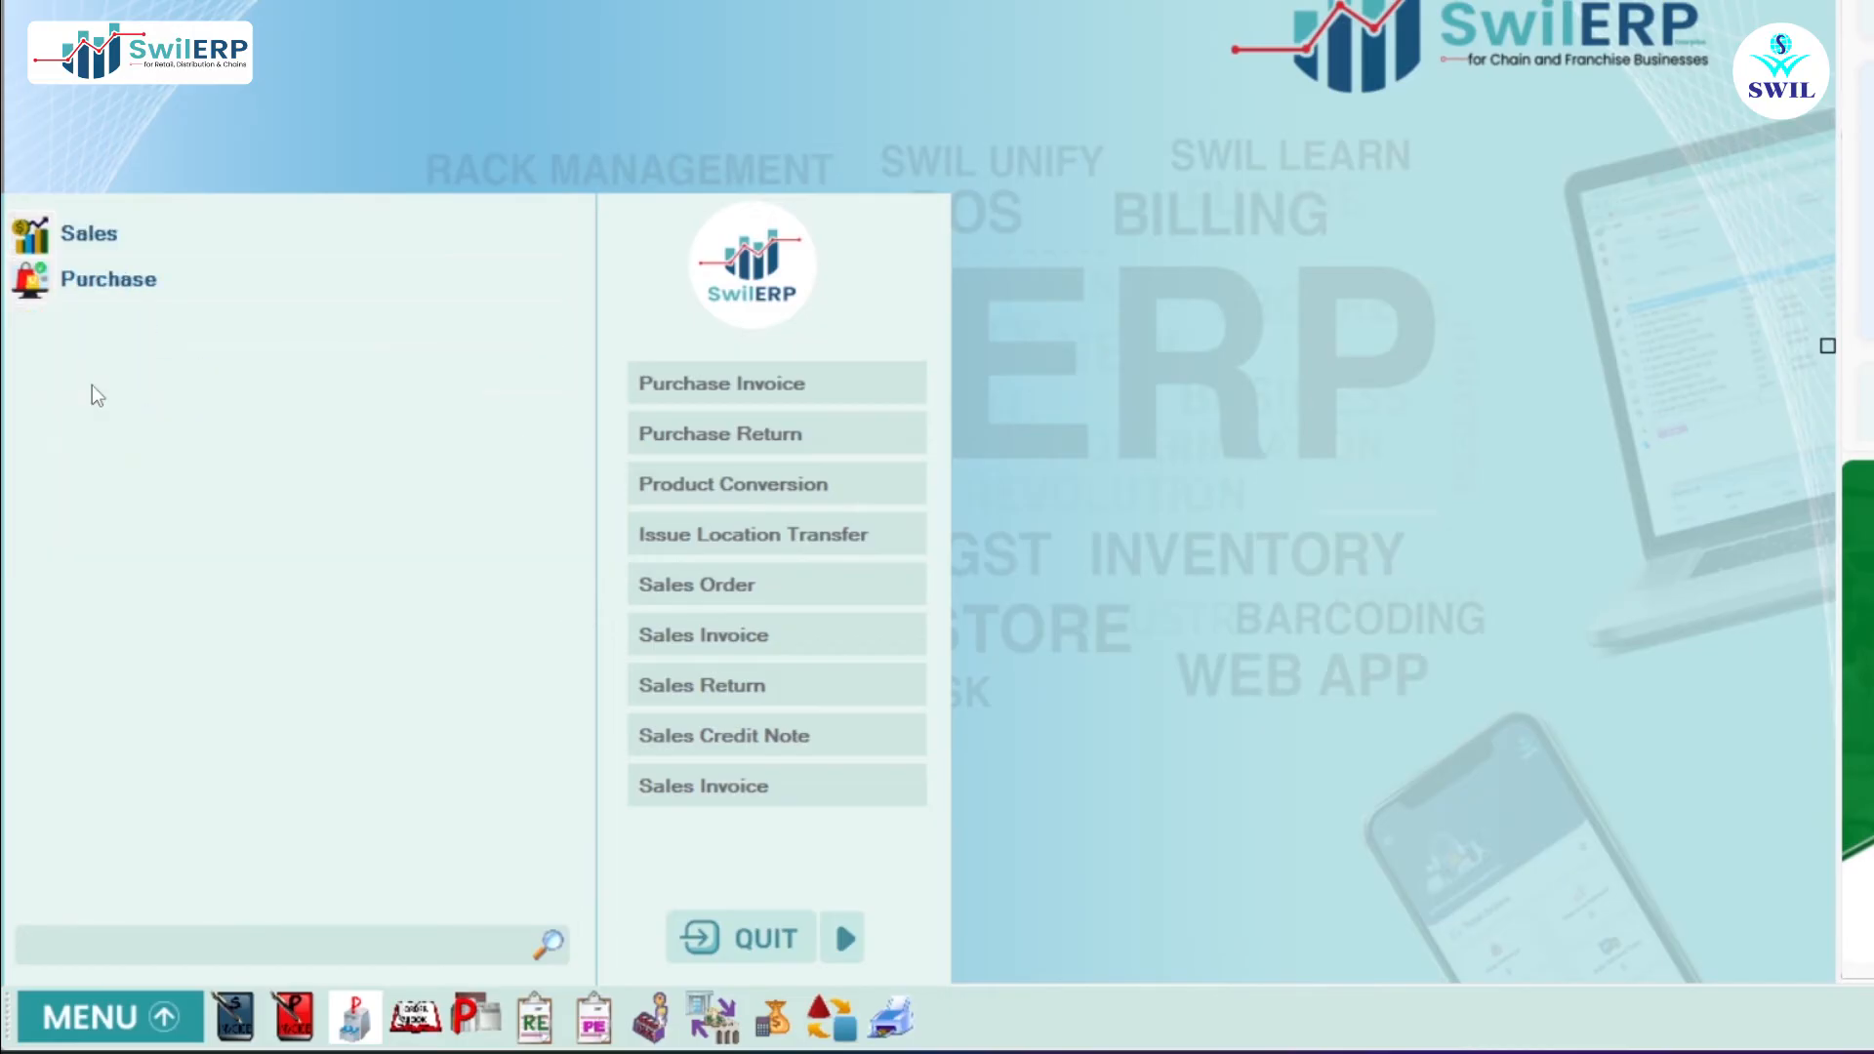
{"action": "left_click", "coordinate": [110, 616]}
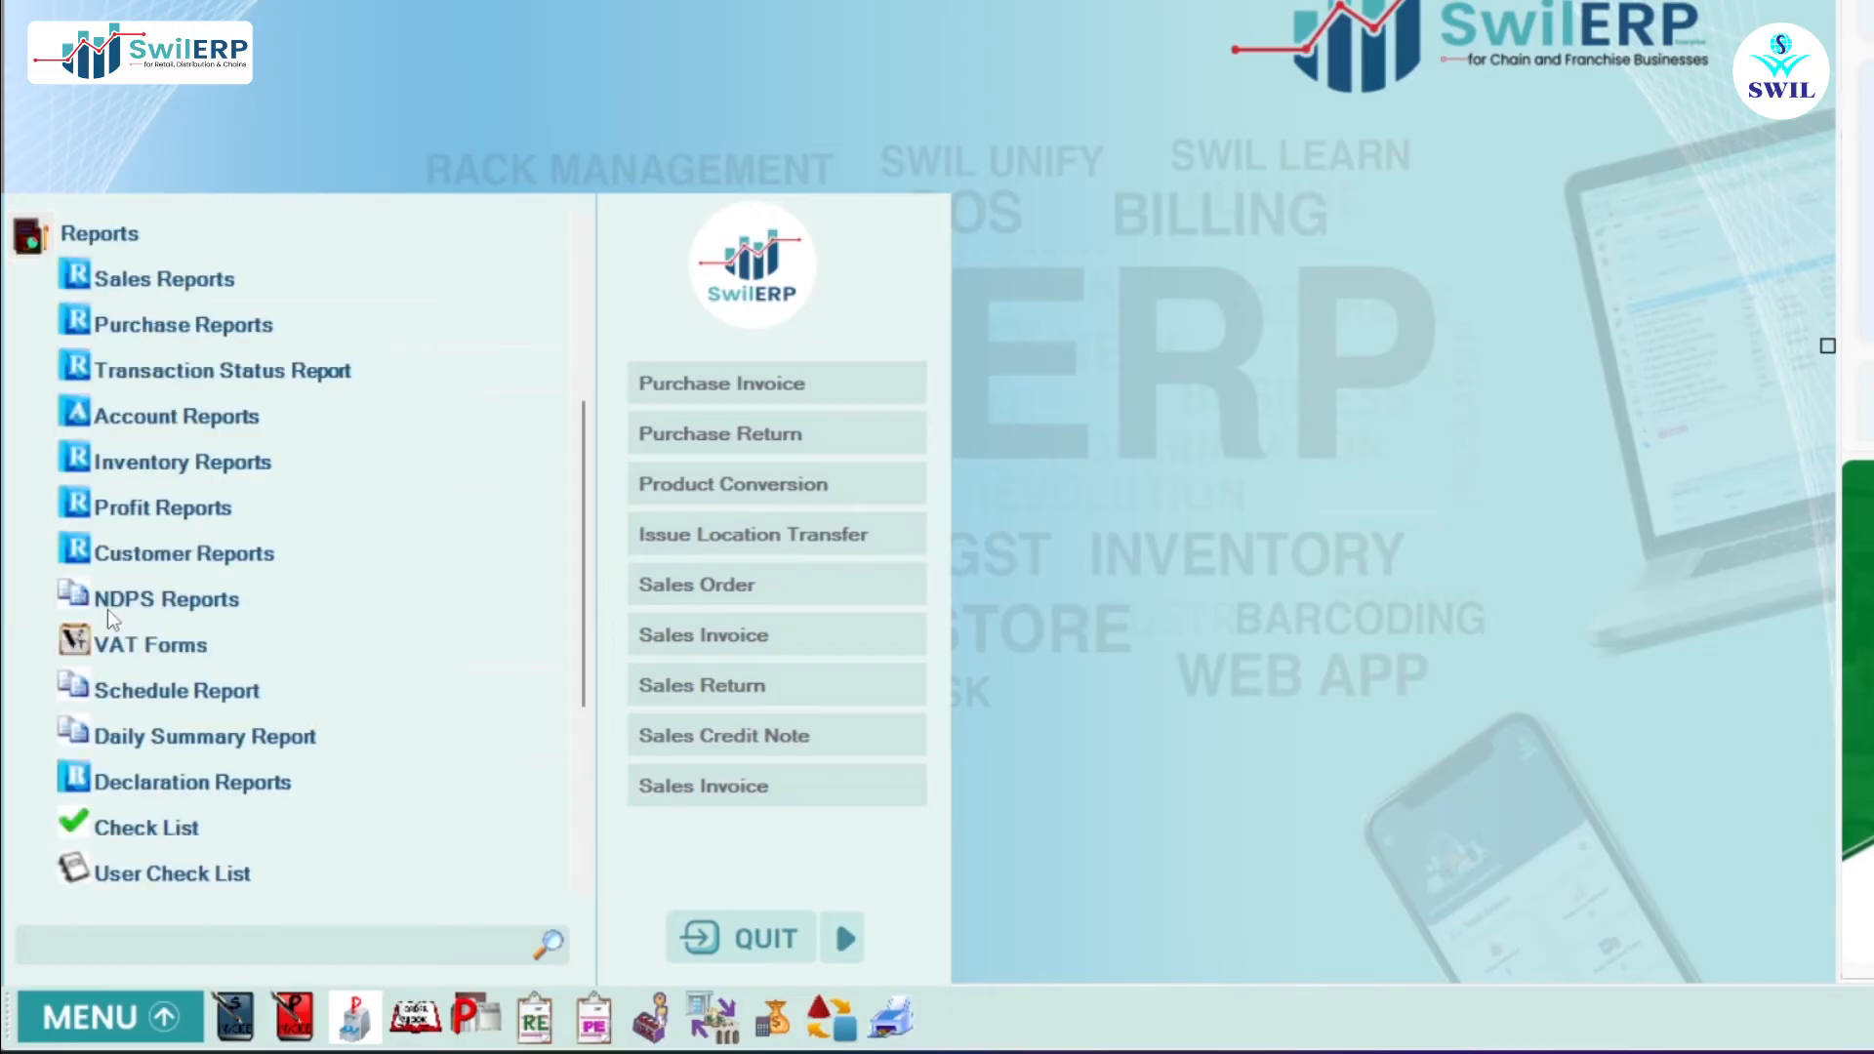
{"action": "left_click", "coordinate": [172, 418]}
{"action": "left_click", "coordinate": [148, 332]}
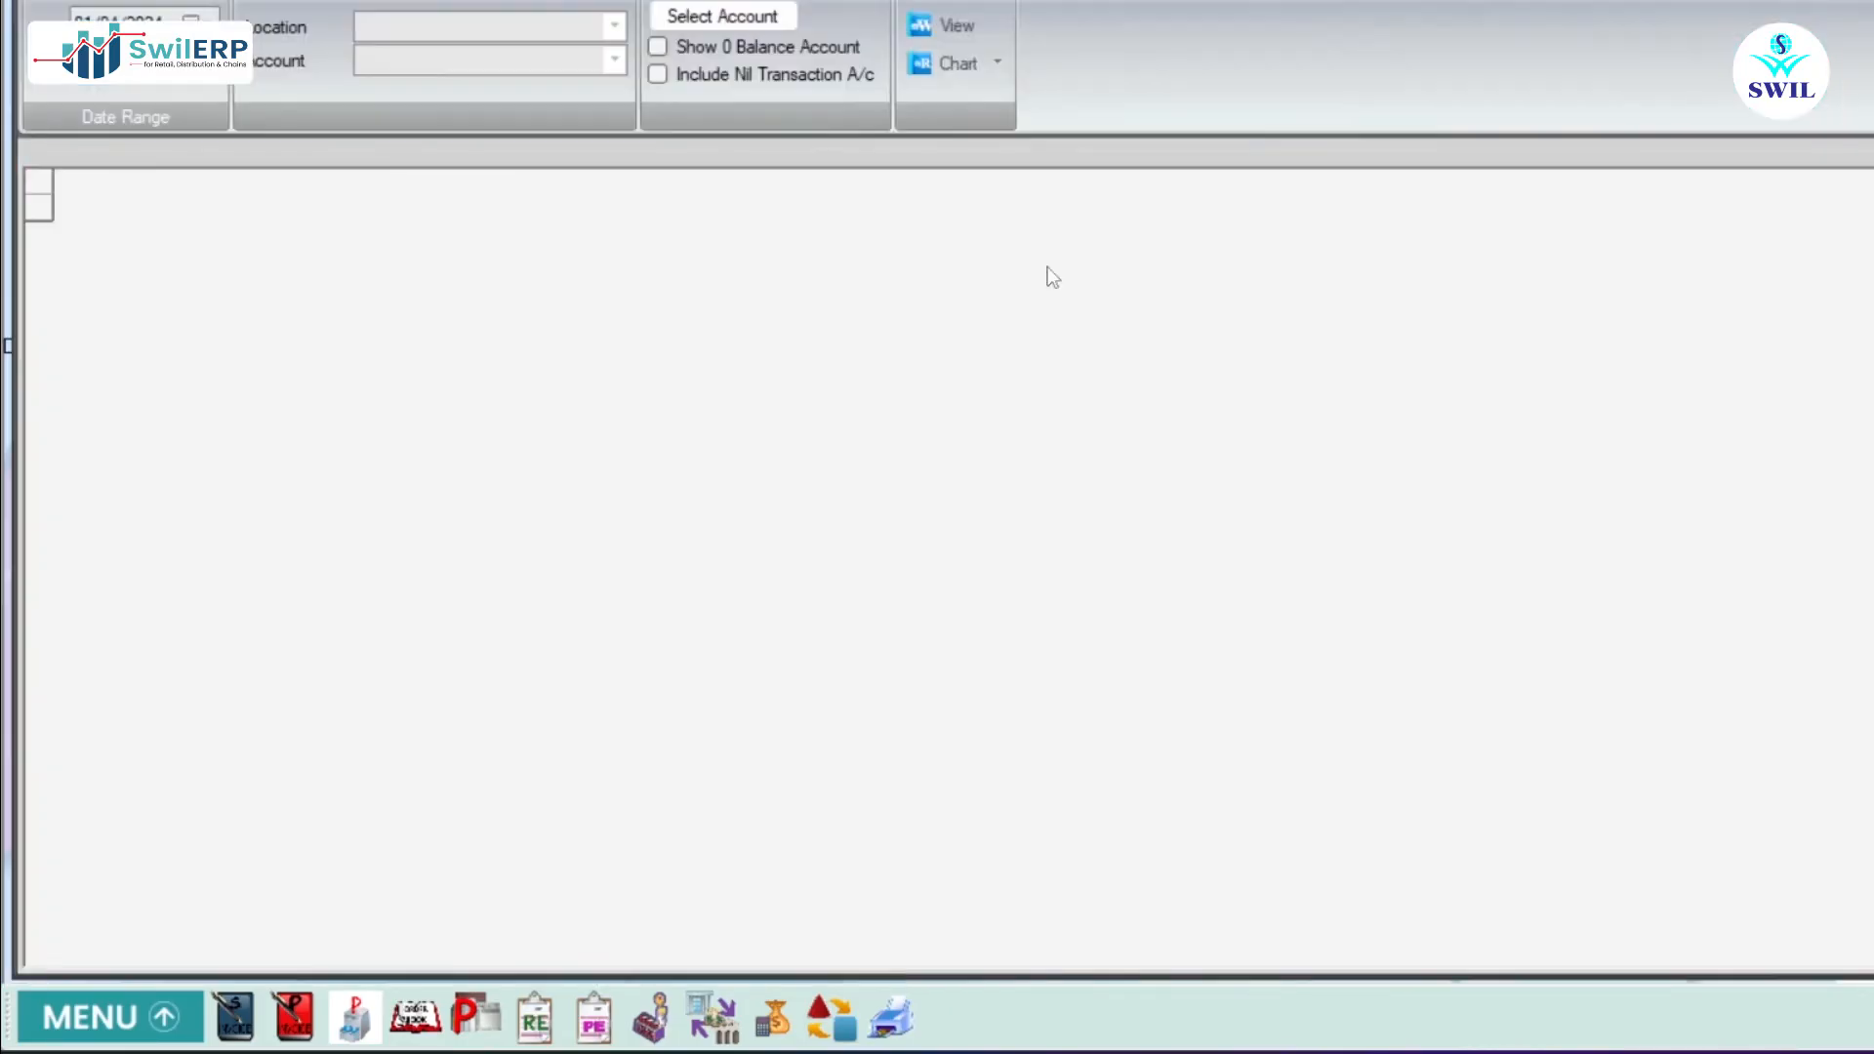
{"action": "left_click", "coordinate": [942, 154]}
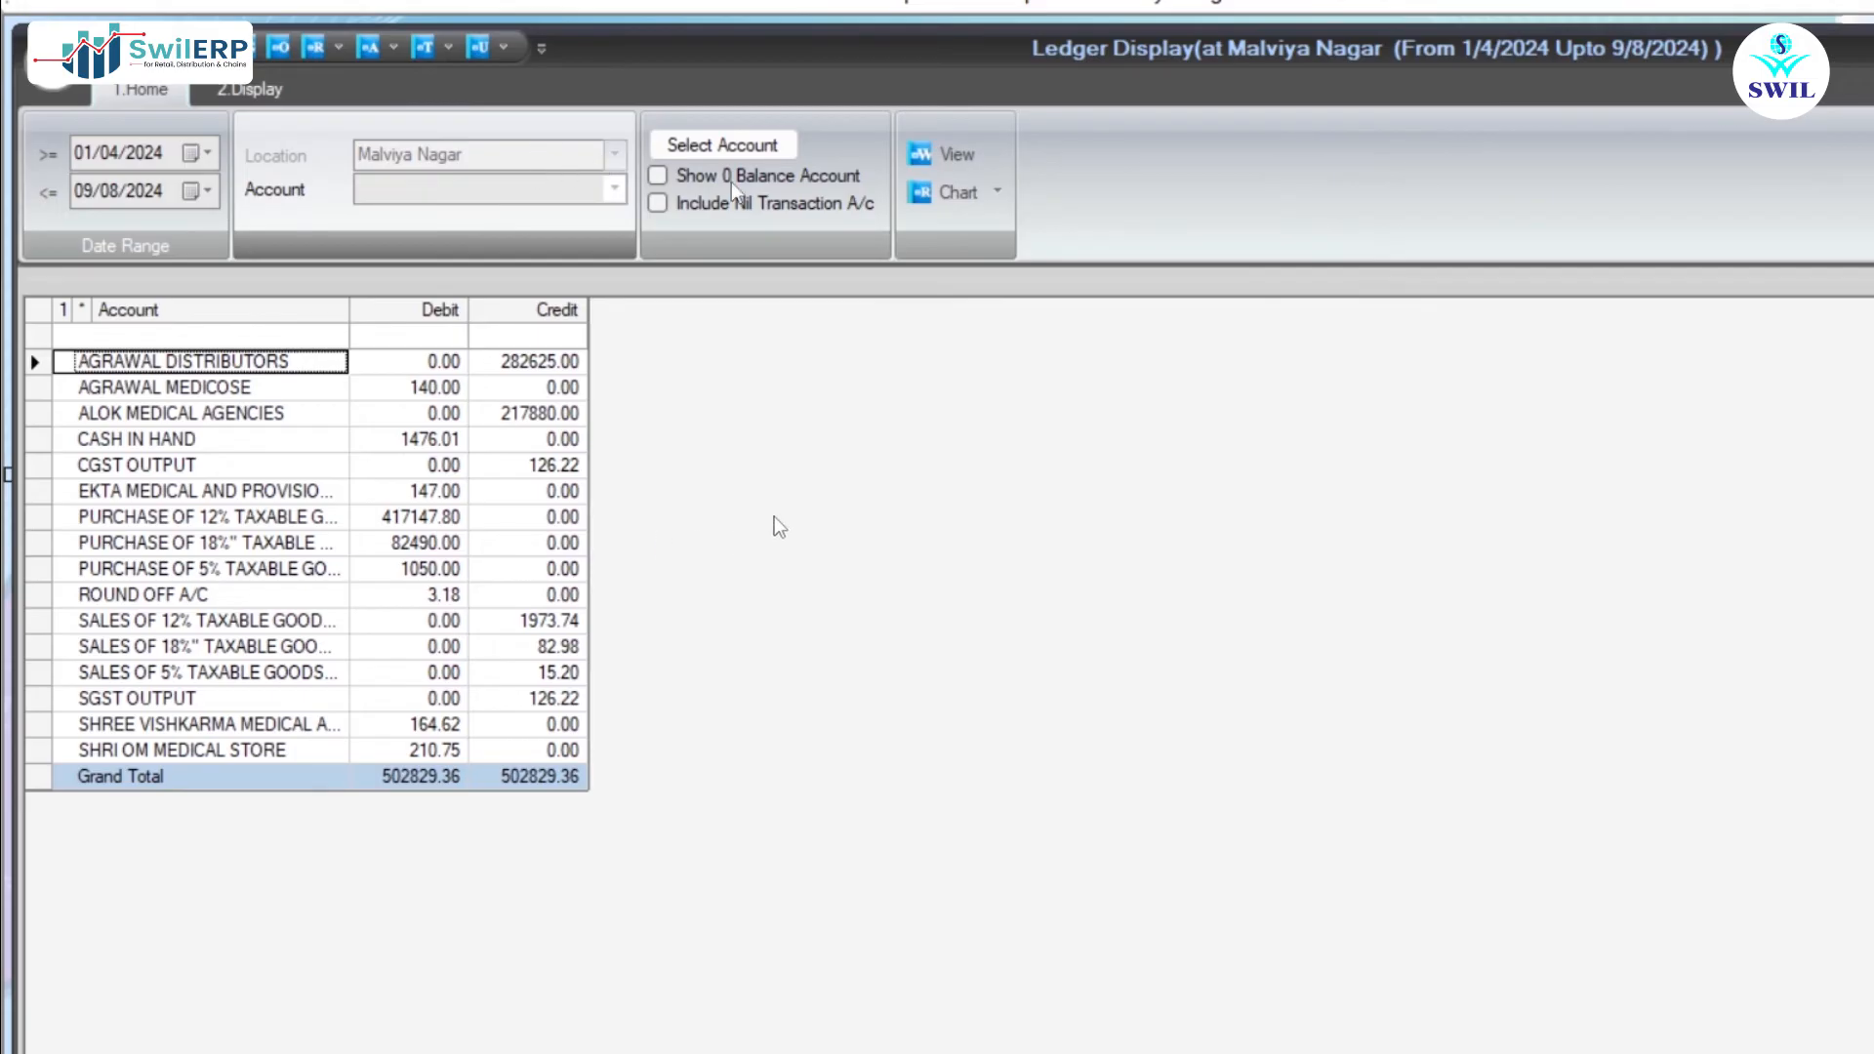
{"action": "left_click", "coordinate": [951, 154]}
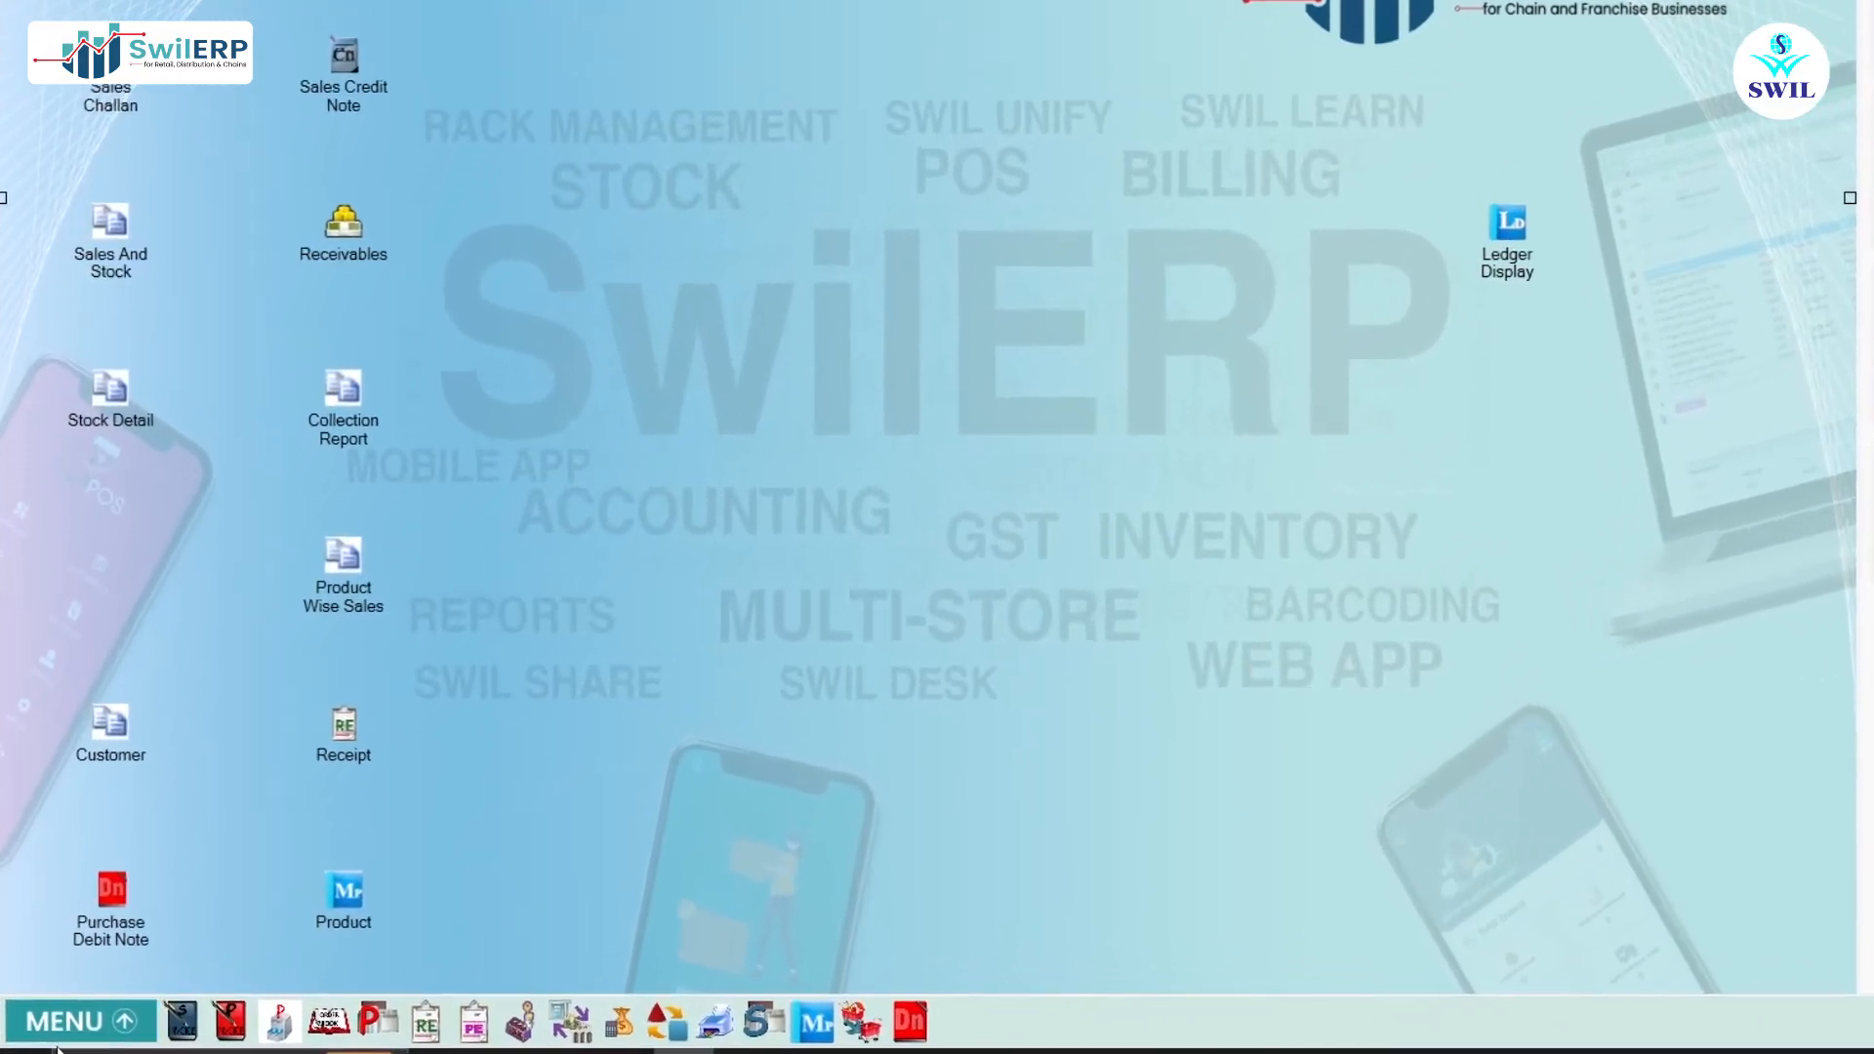
- Start Create All Transaction Series in System Maintenance, name the series AA and include all transaction types
{"action": "left_click", "coordinate": [70, 1032]}
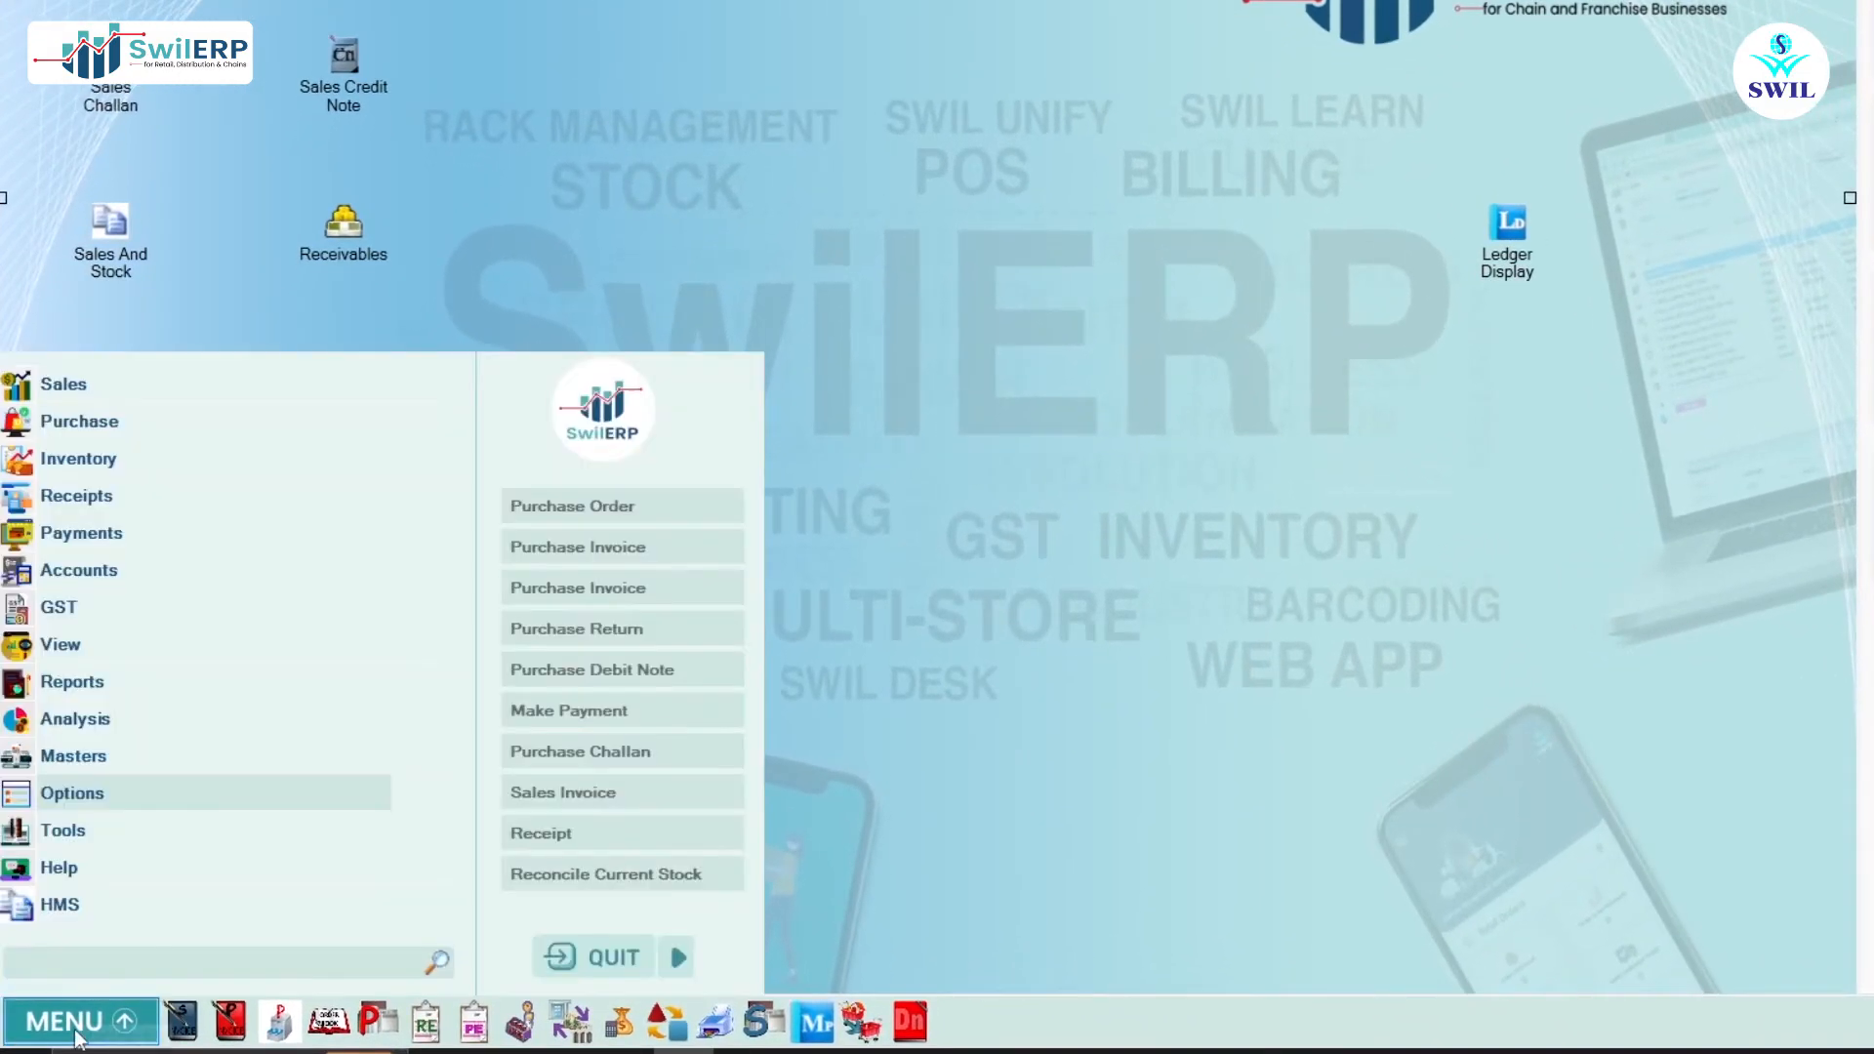
{"action": "left_click", "coordinate": [120, 788]}
{"action": "left_click", "coordinate": [248, 530]}
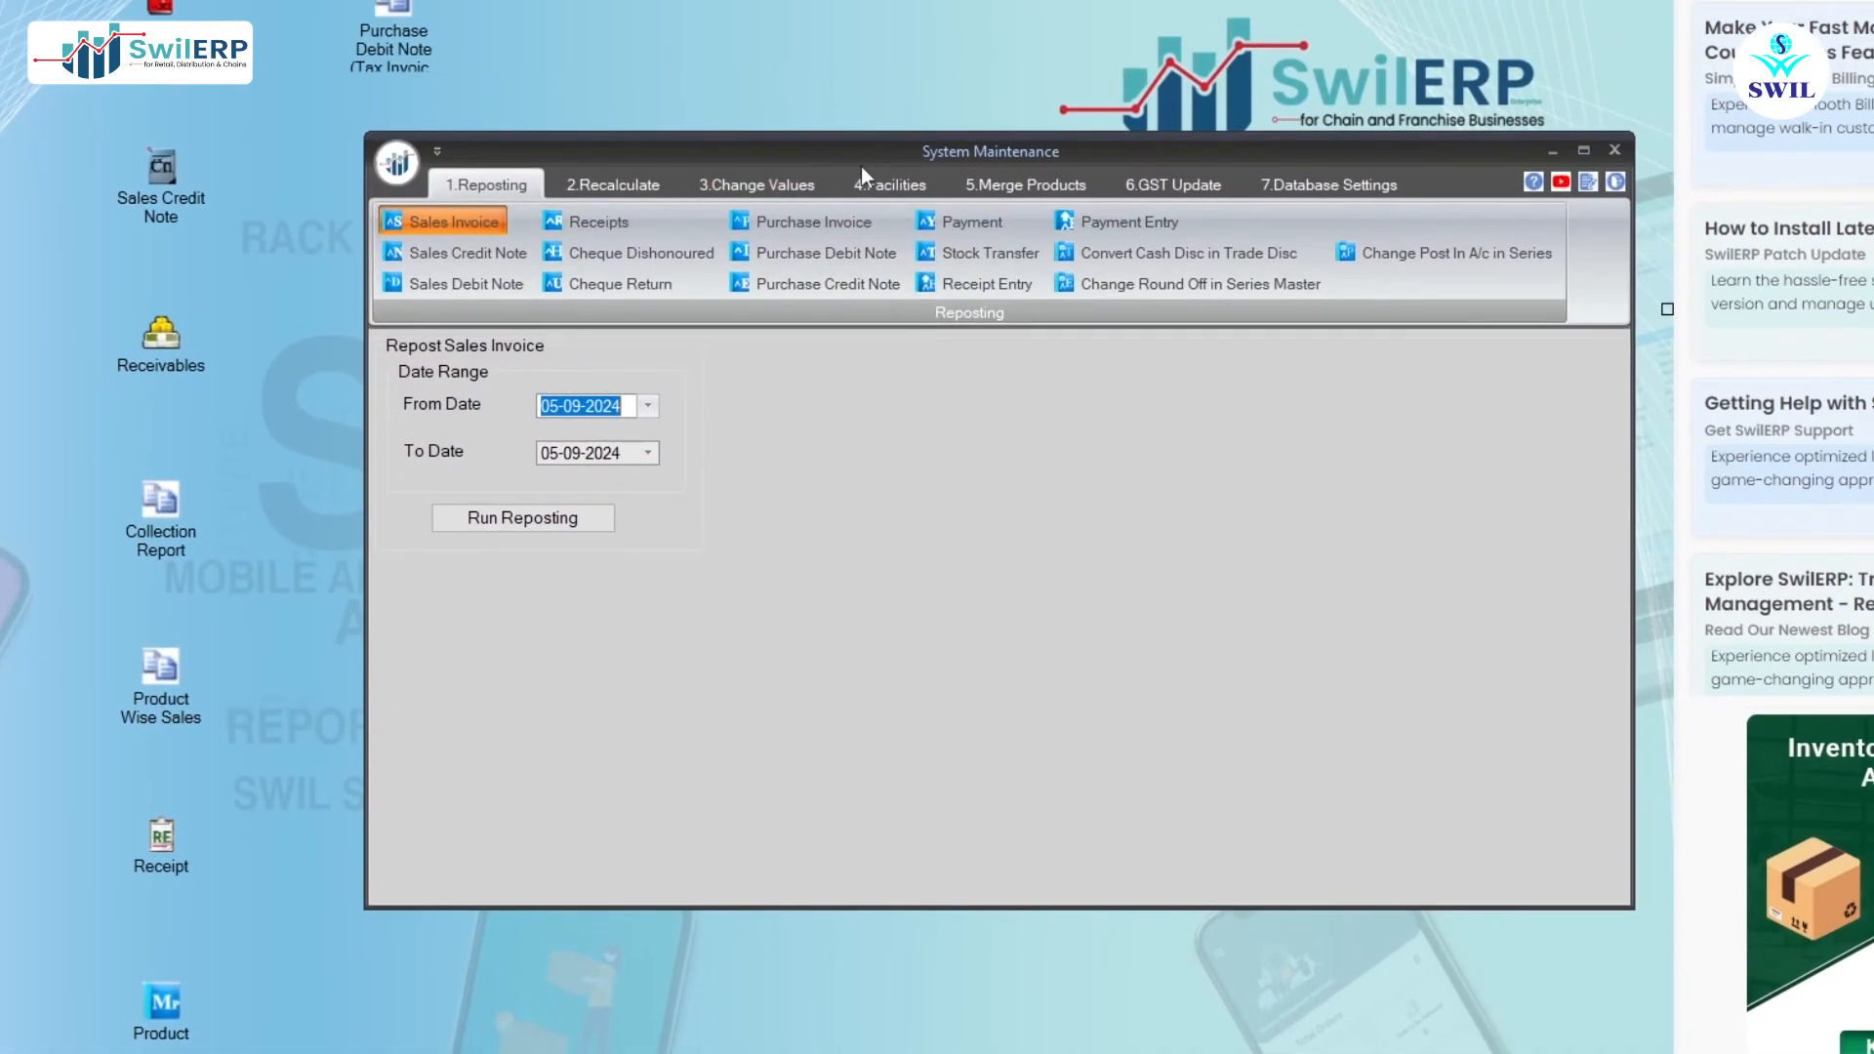
{"action": "left_click", "coordinate": [888, 183]}
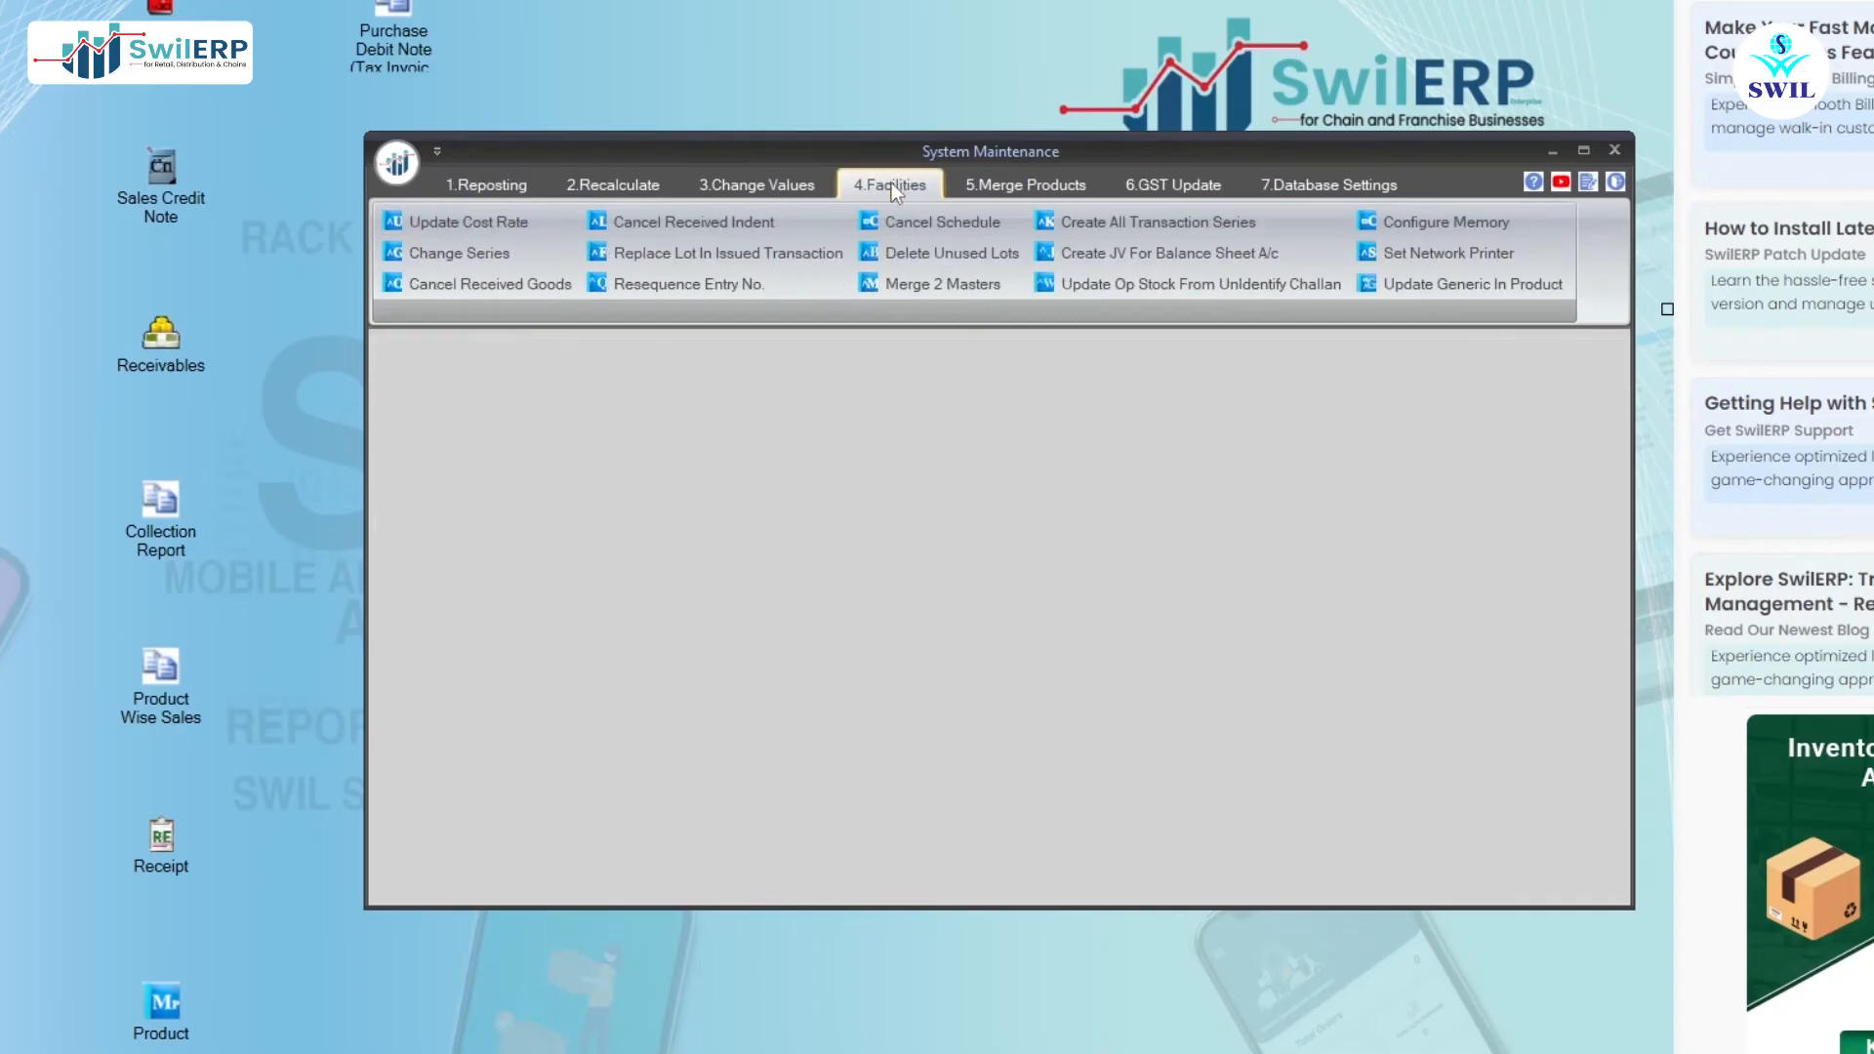
{"action": "left_click", "coordinate": [1106, 228]}
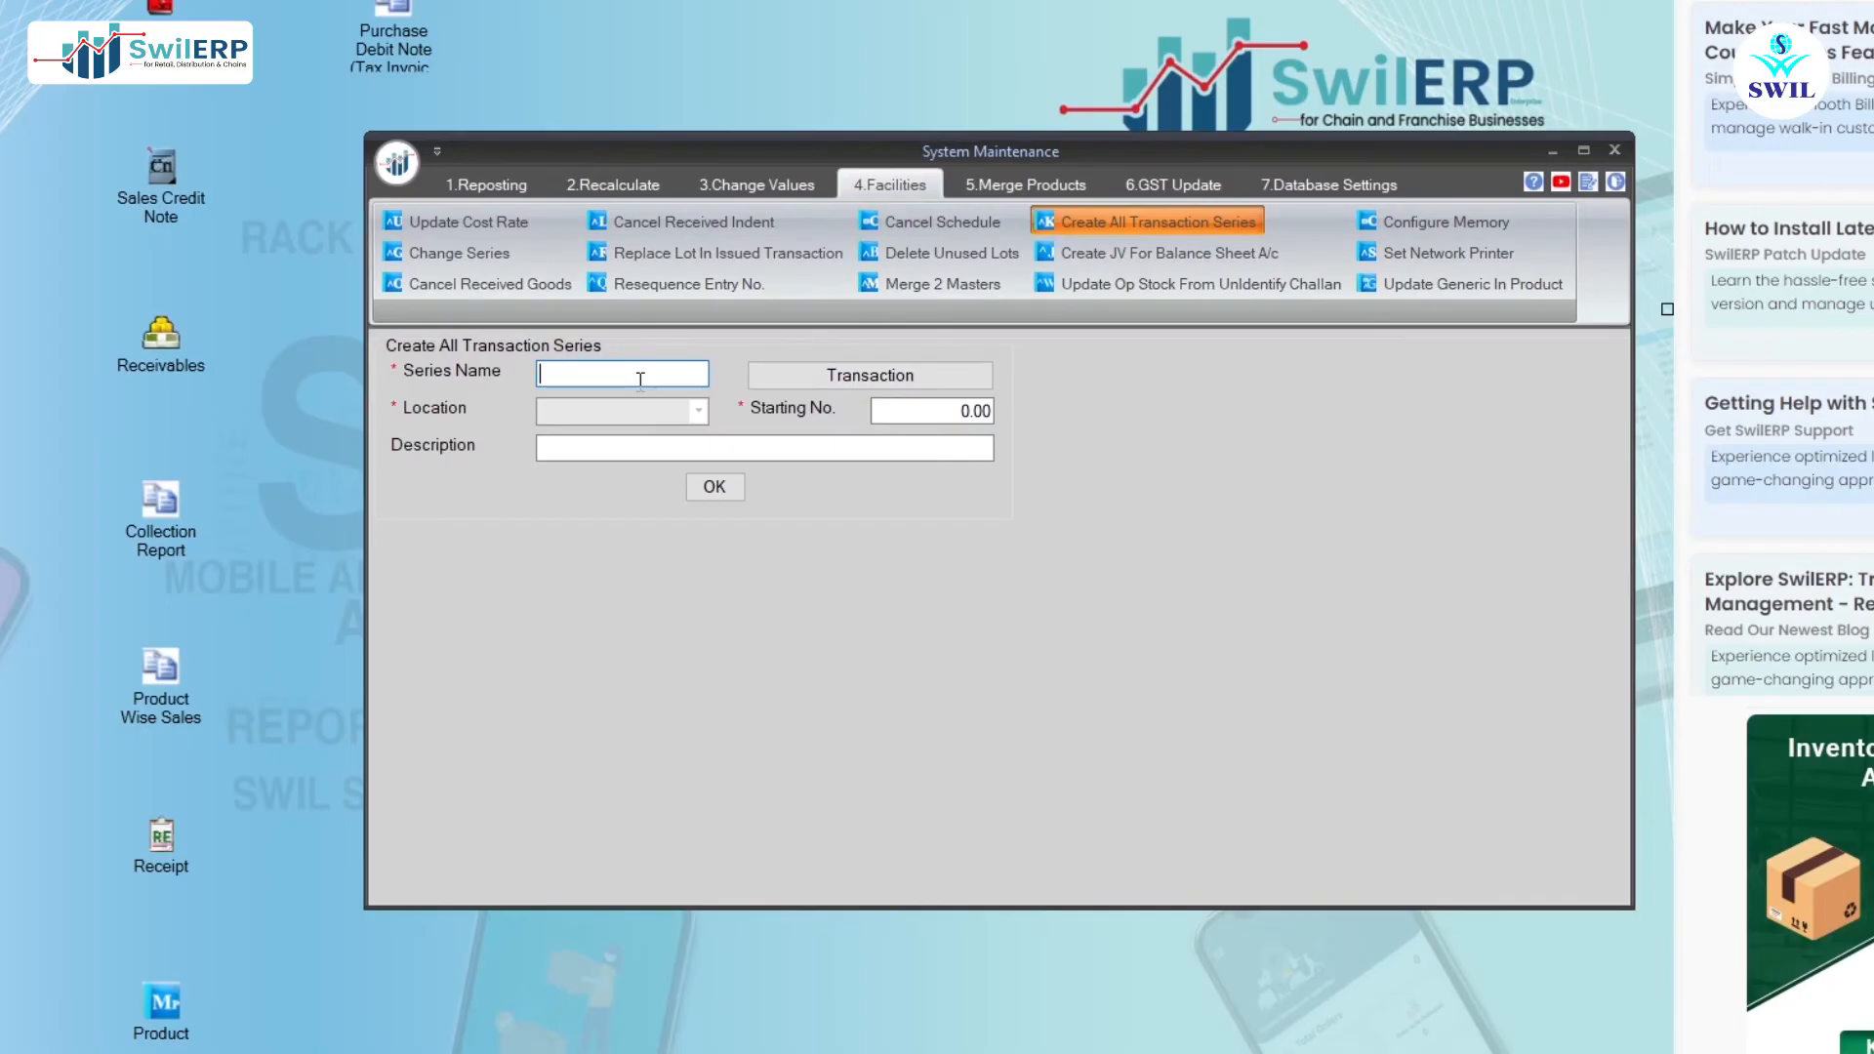
{"action": "type", "text": "AA"}
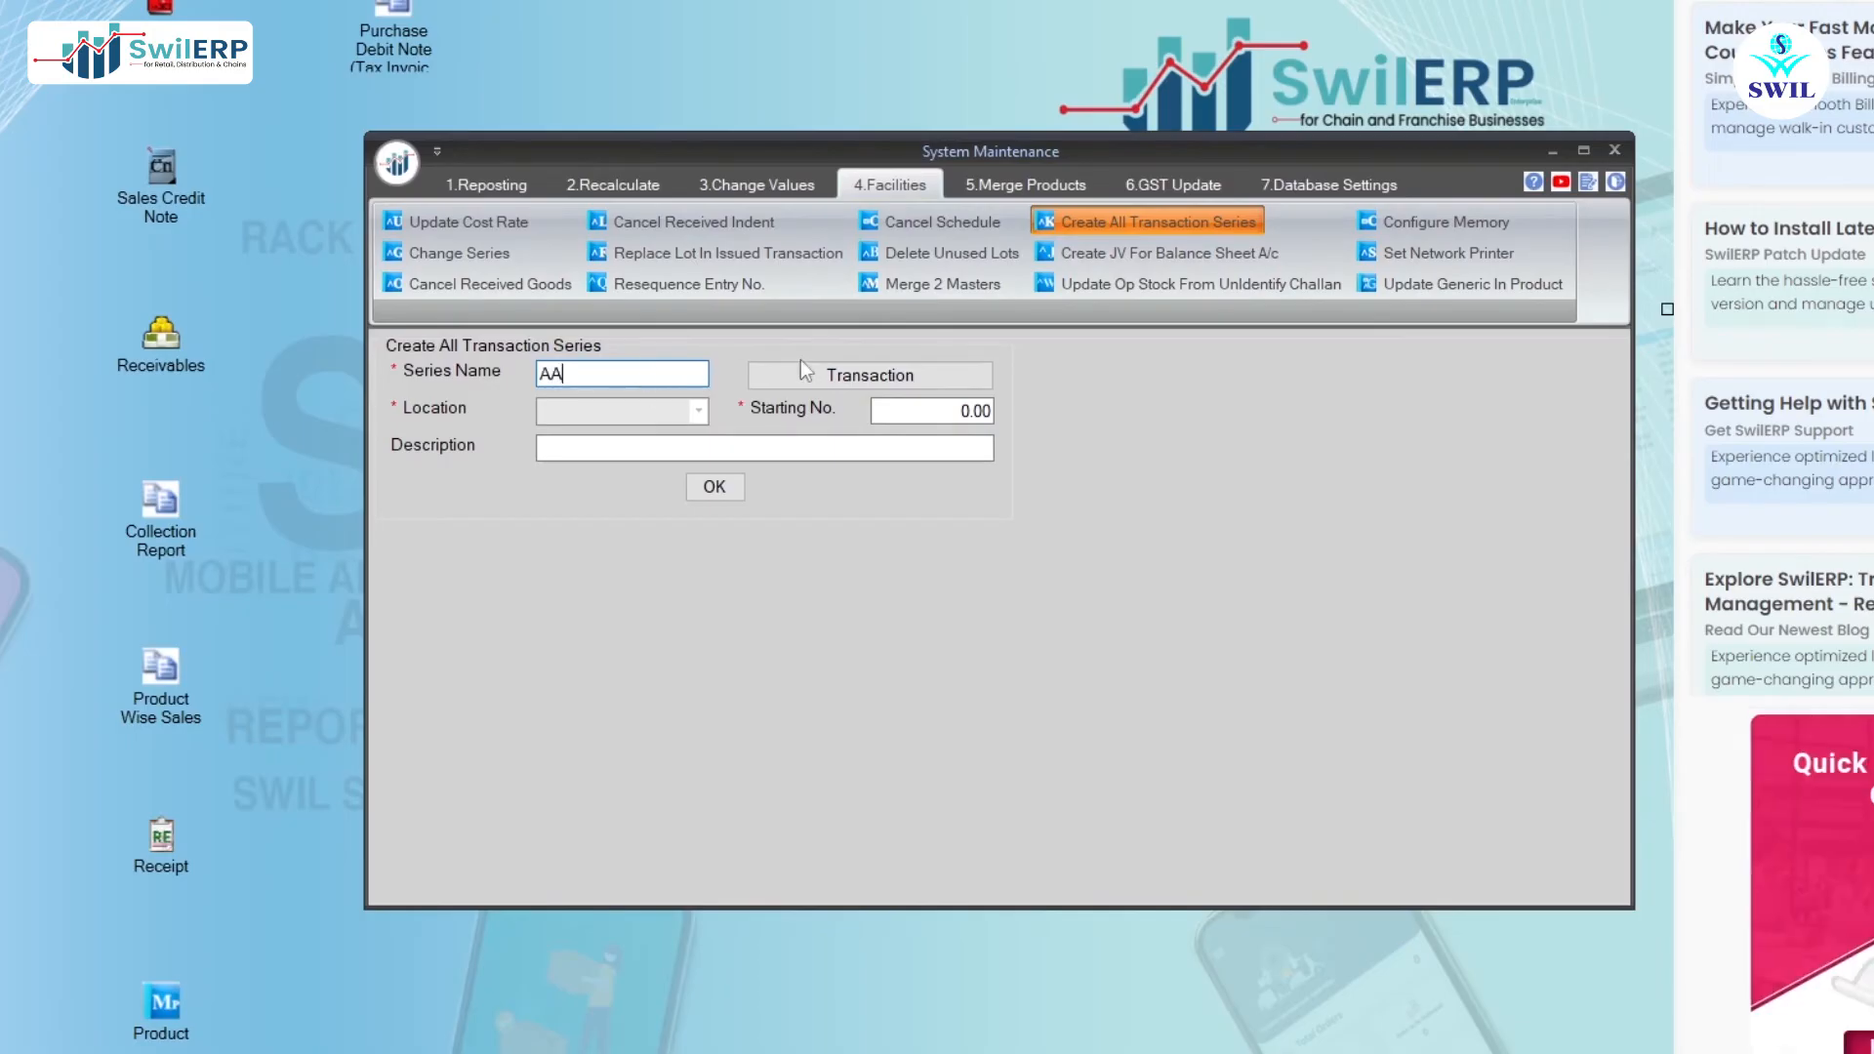
{"action": "left_click", "coordinate": [869, 375]}
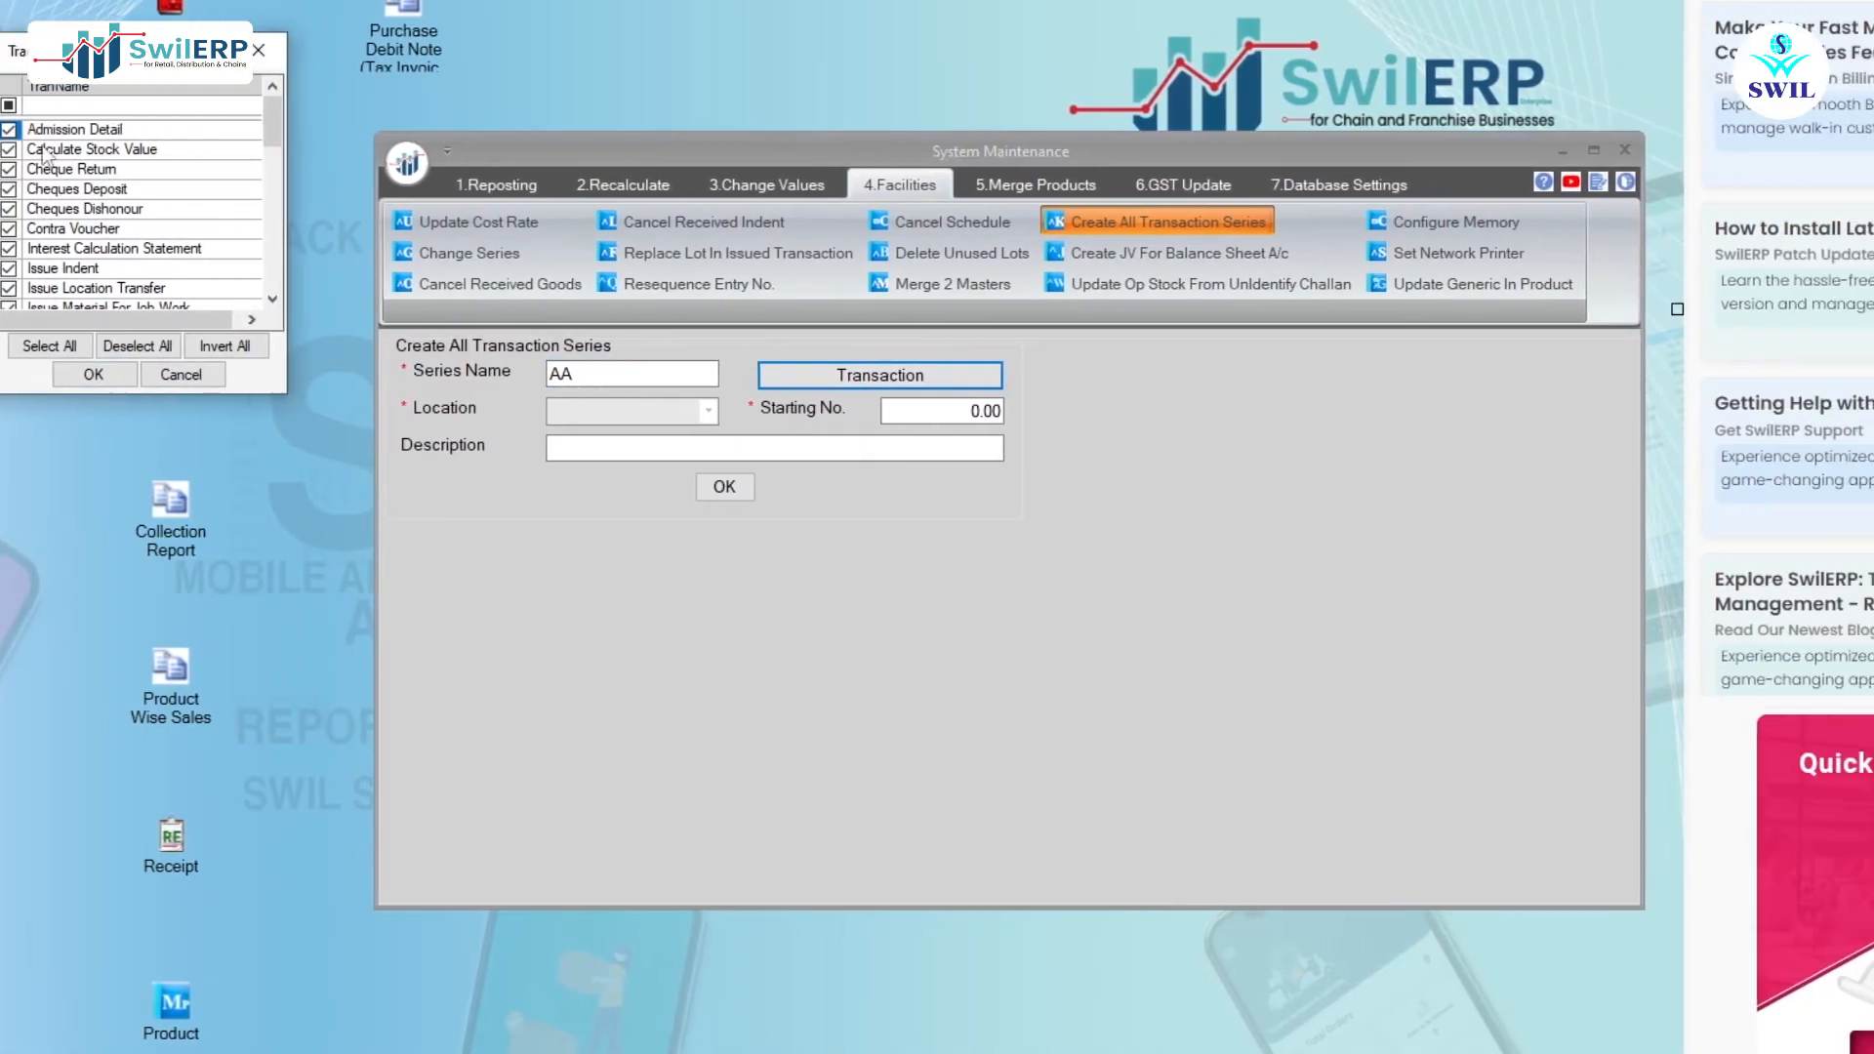
{"action": "left_click", "coordinate": [94, 374]}
- Set the series location to PARIMAL MANDIR and the starting number to 2, and create the transaction series
{"action": "left_click", "coordinate": [706, 411]}
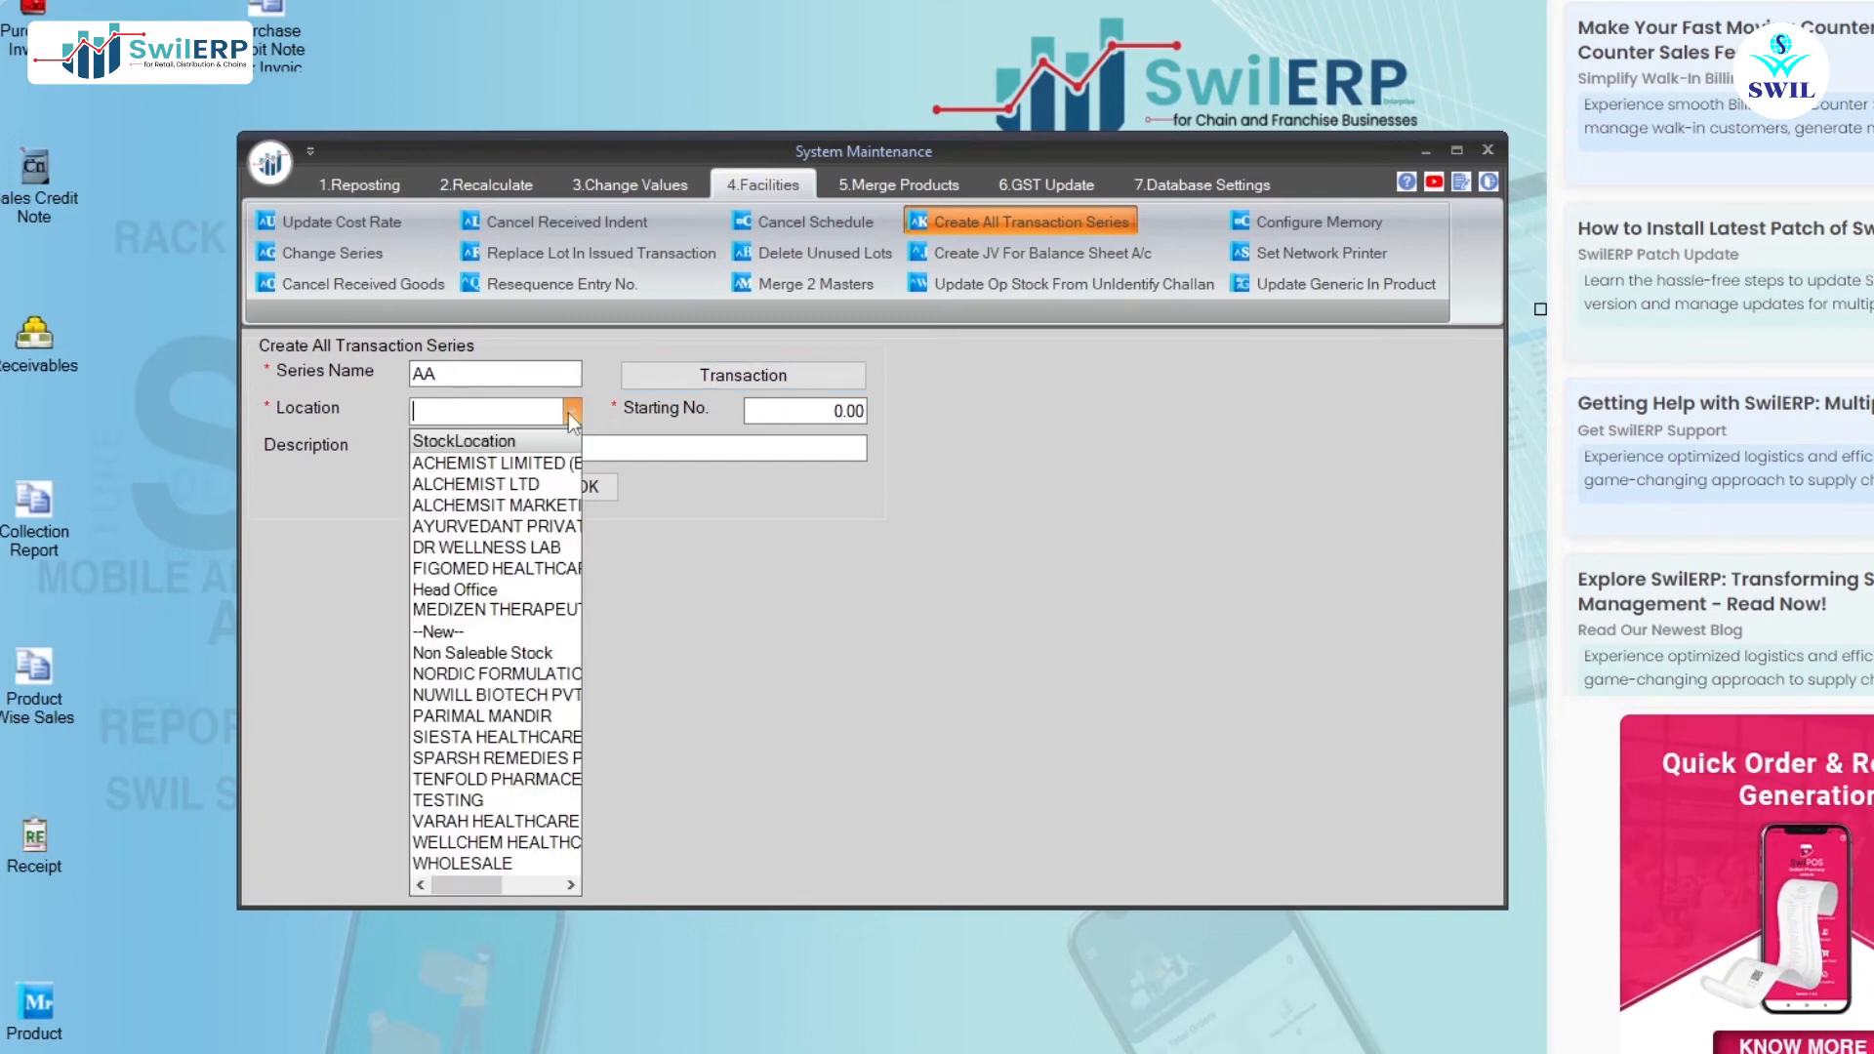
{"action": "left_click", "coordinate": [488, 716]}
{"action": "left_click_drag", "start_coordinate": [834, 411], "coordinate": [895, 413]}
{"action": "type", "text": "2"}
{"action": "key", "text": "Tab"}
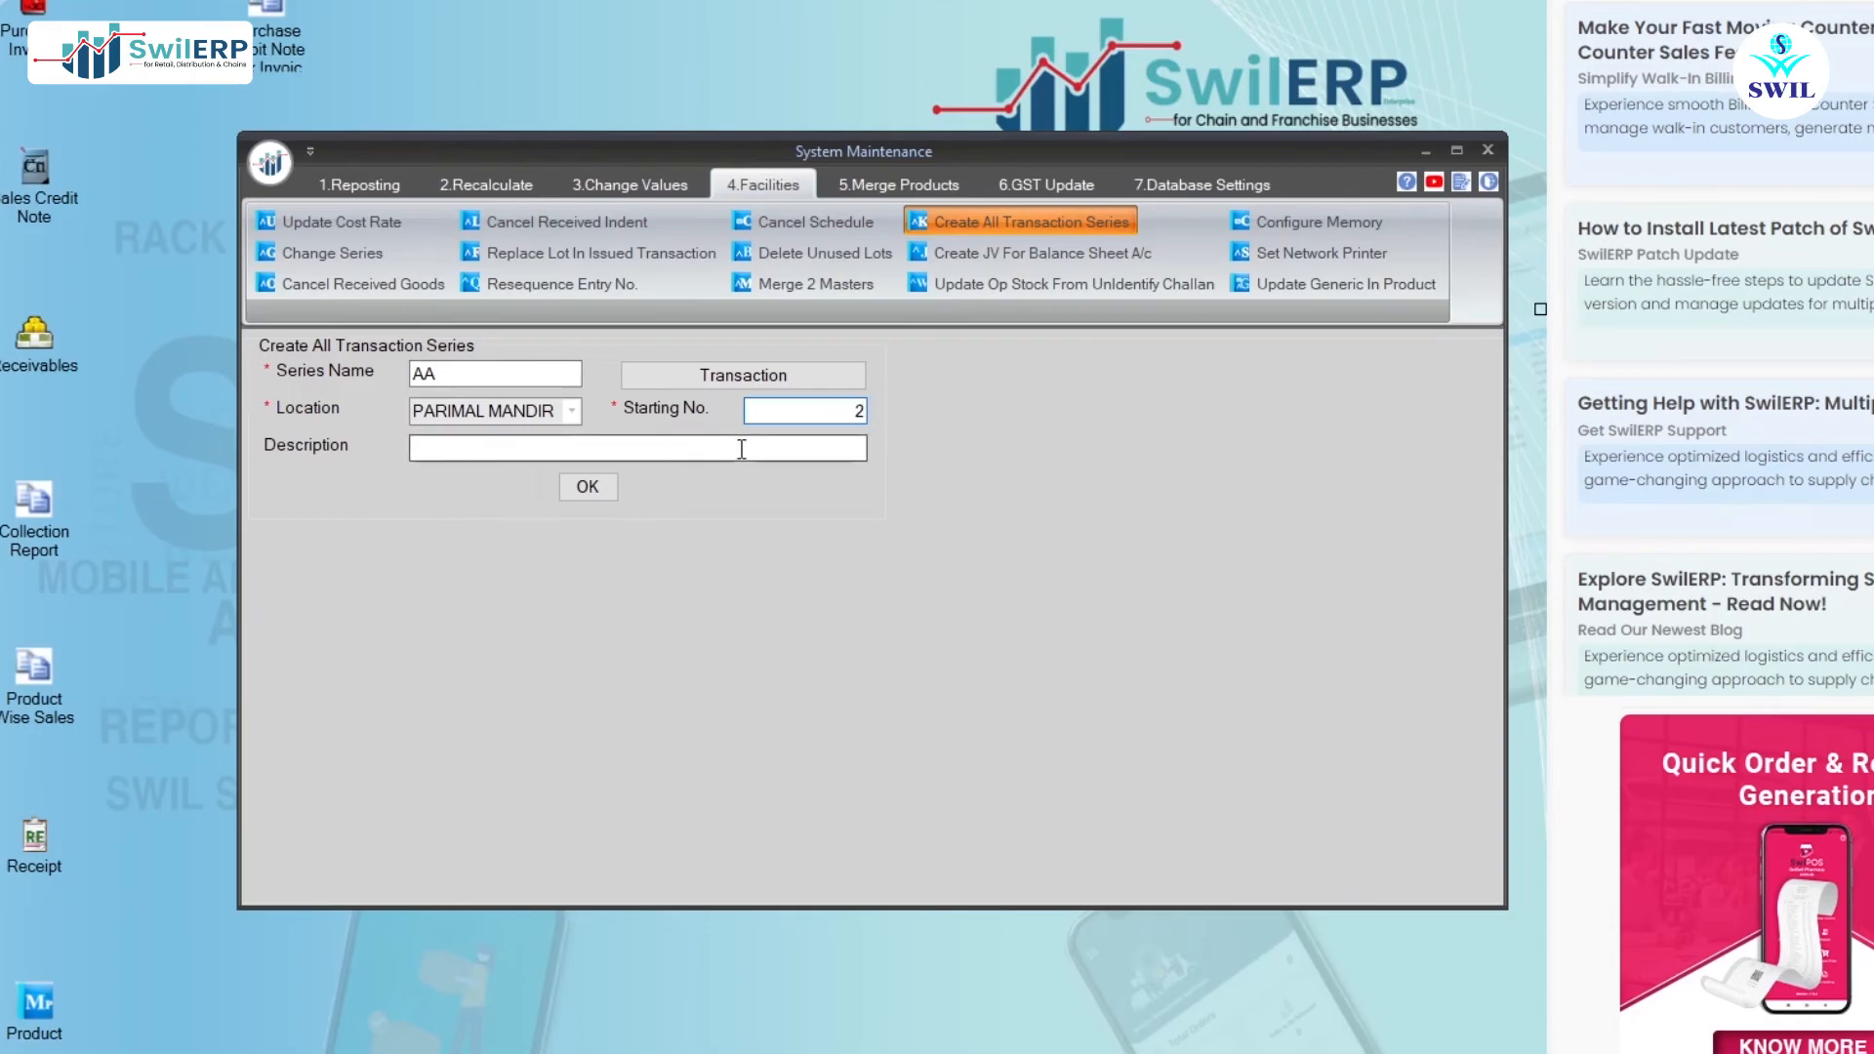
{"action": "left_click", "coordinate": [588, 488]}
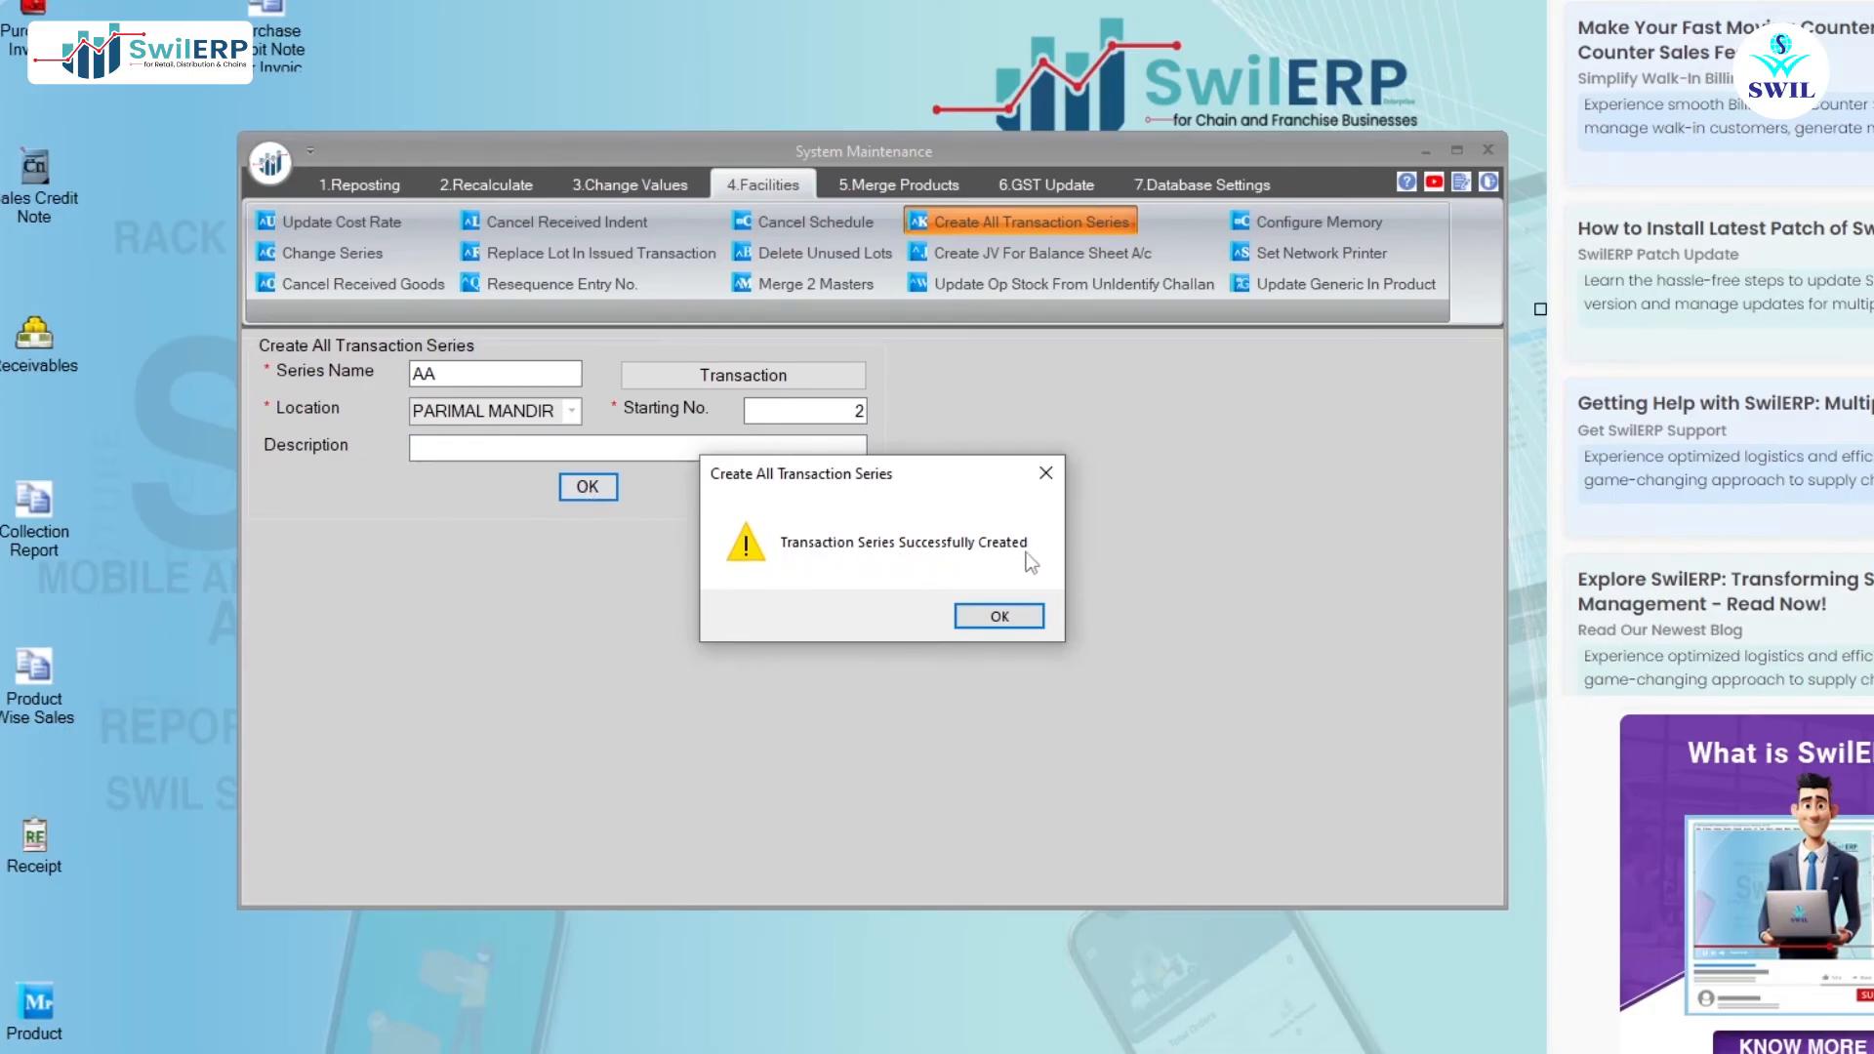
{"action": "left_click", "coordinate": [997, 618]}
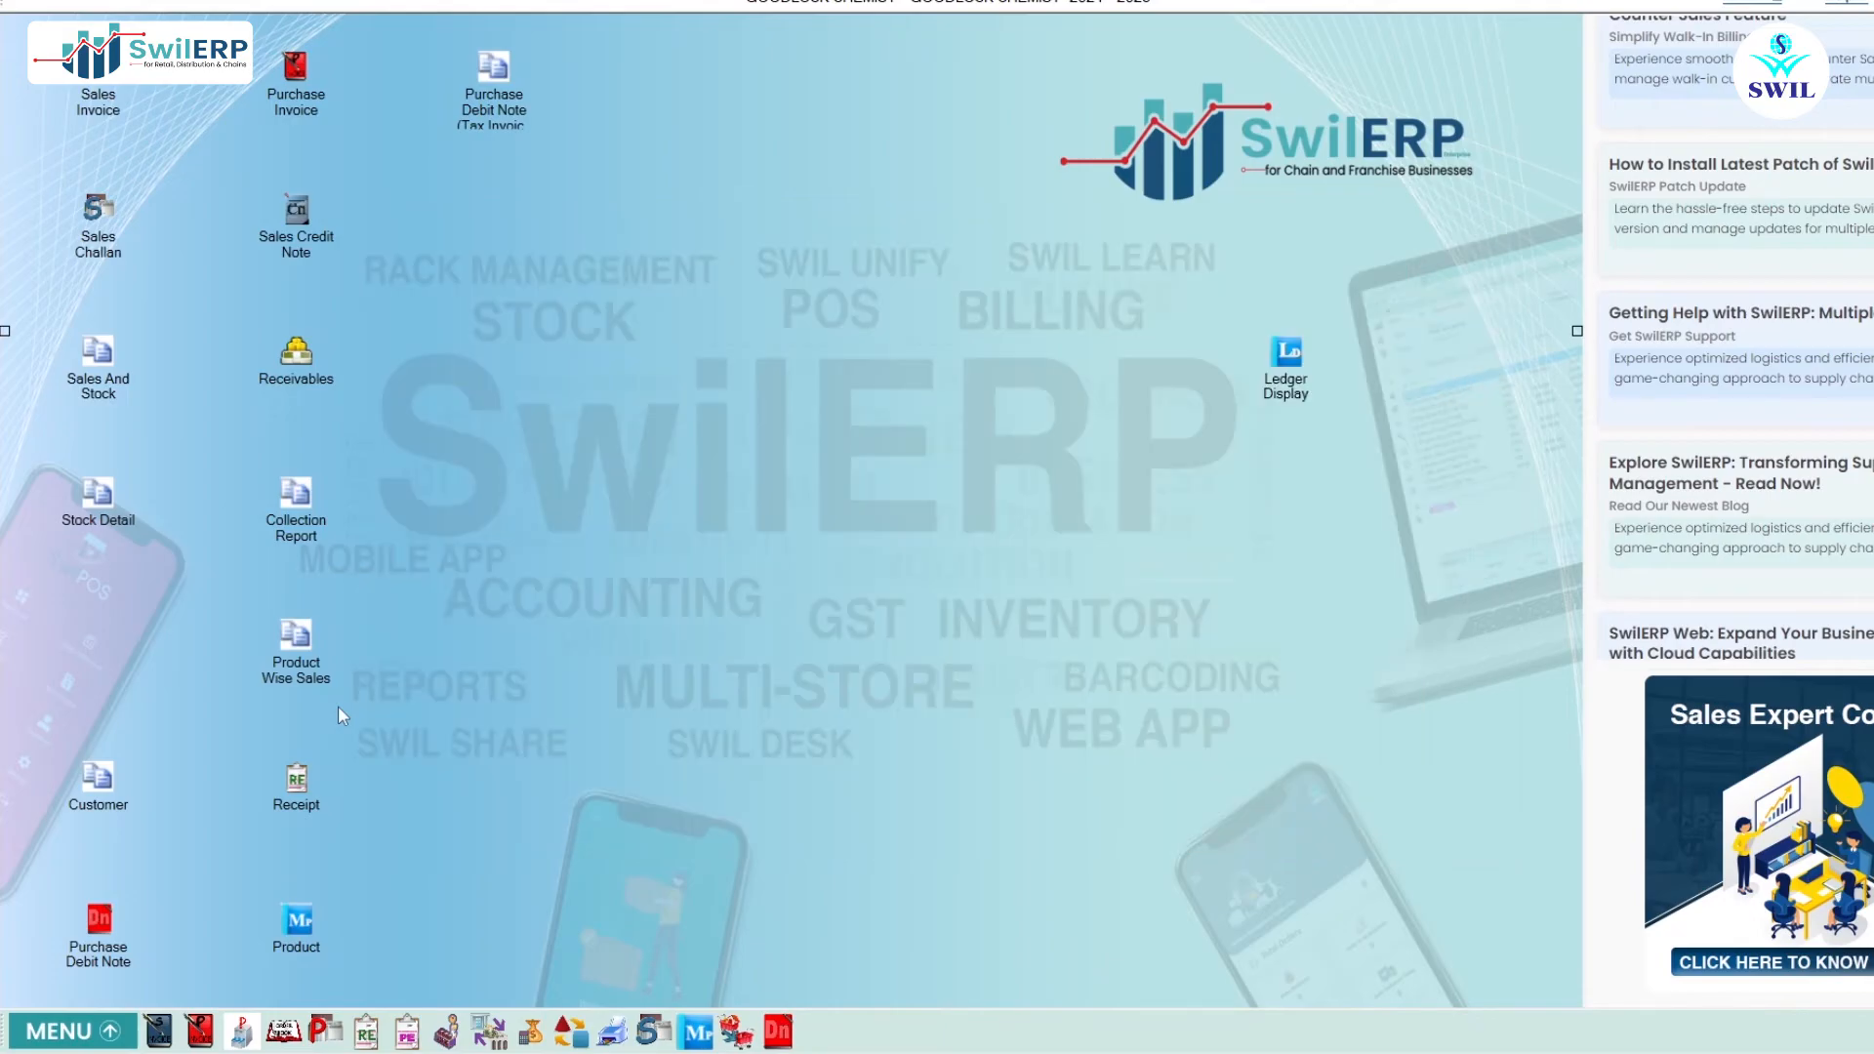
- Start an Issue Location Transfer entry with Non Saleable Stock as the destination location
{"action": "left_click", "coordinate": [74, 1031]}
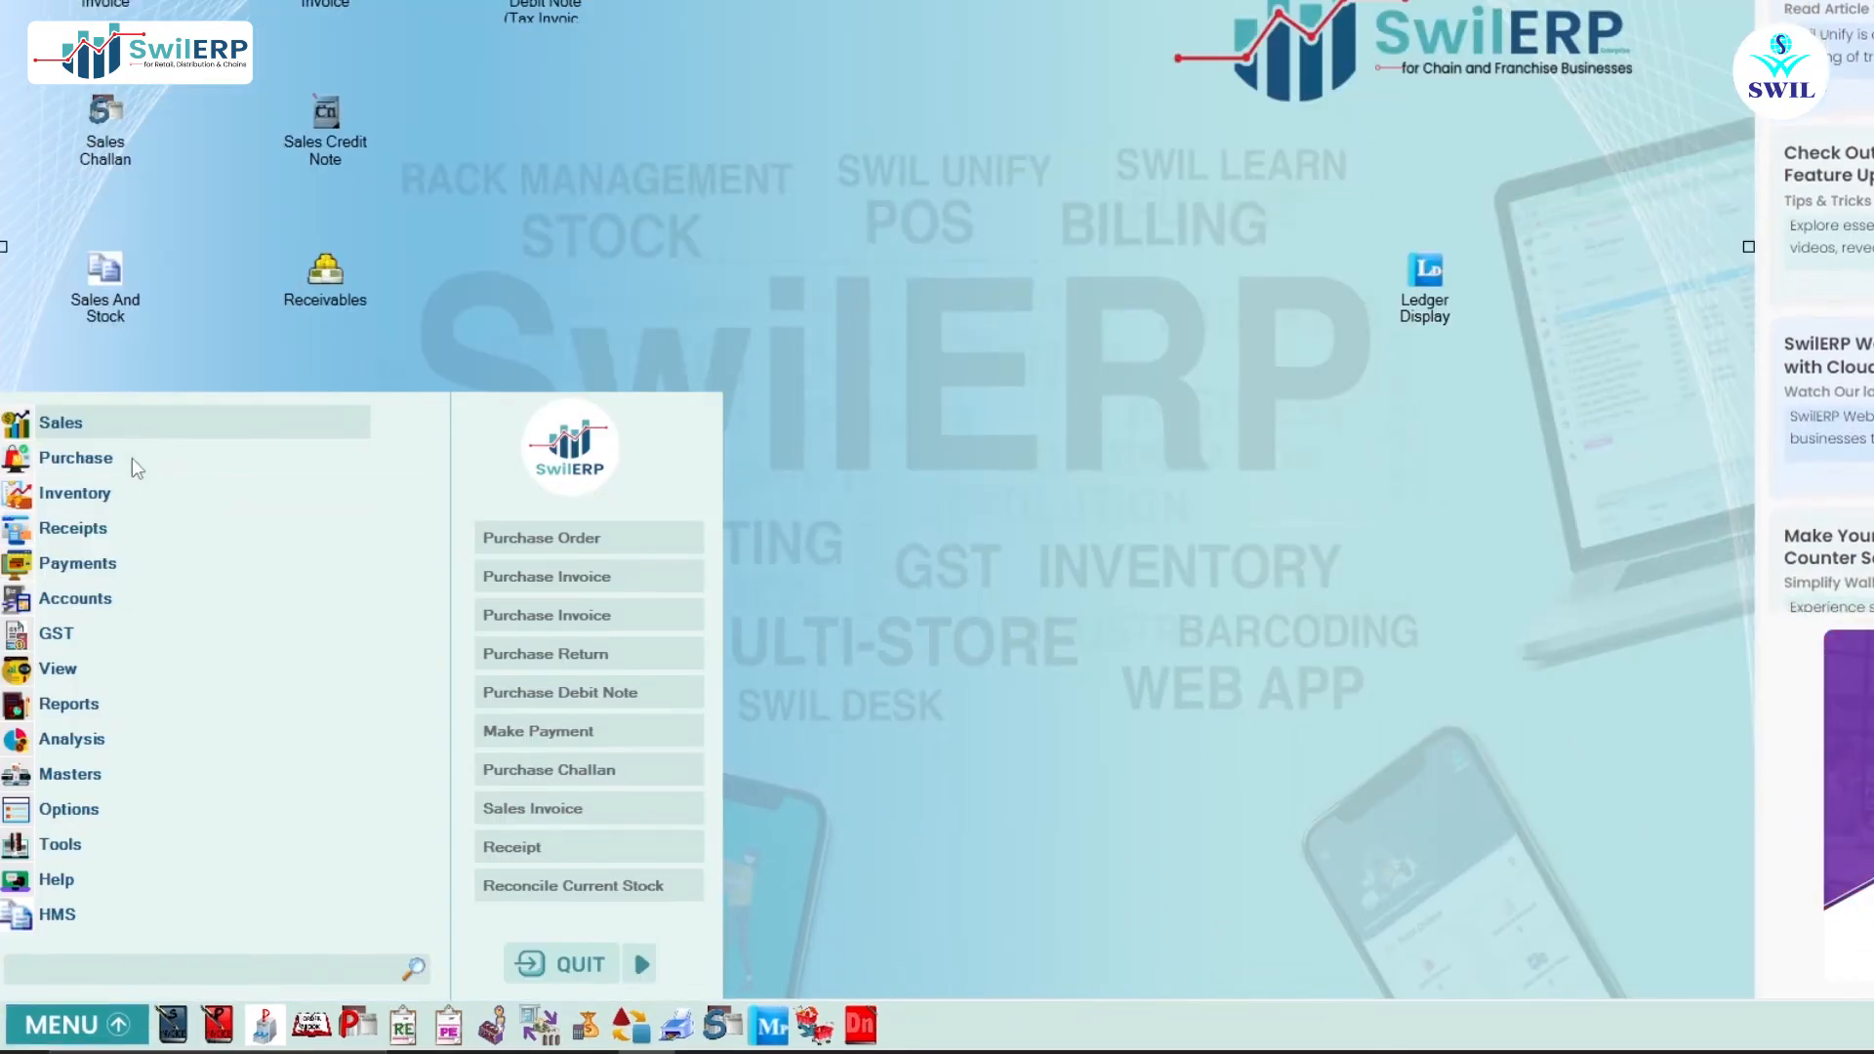
{"action": "left_click", "coordinate": [134, 493]}
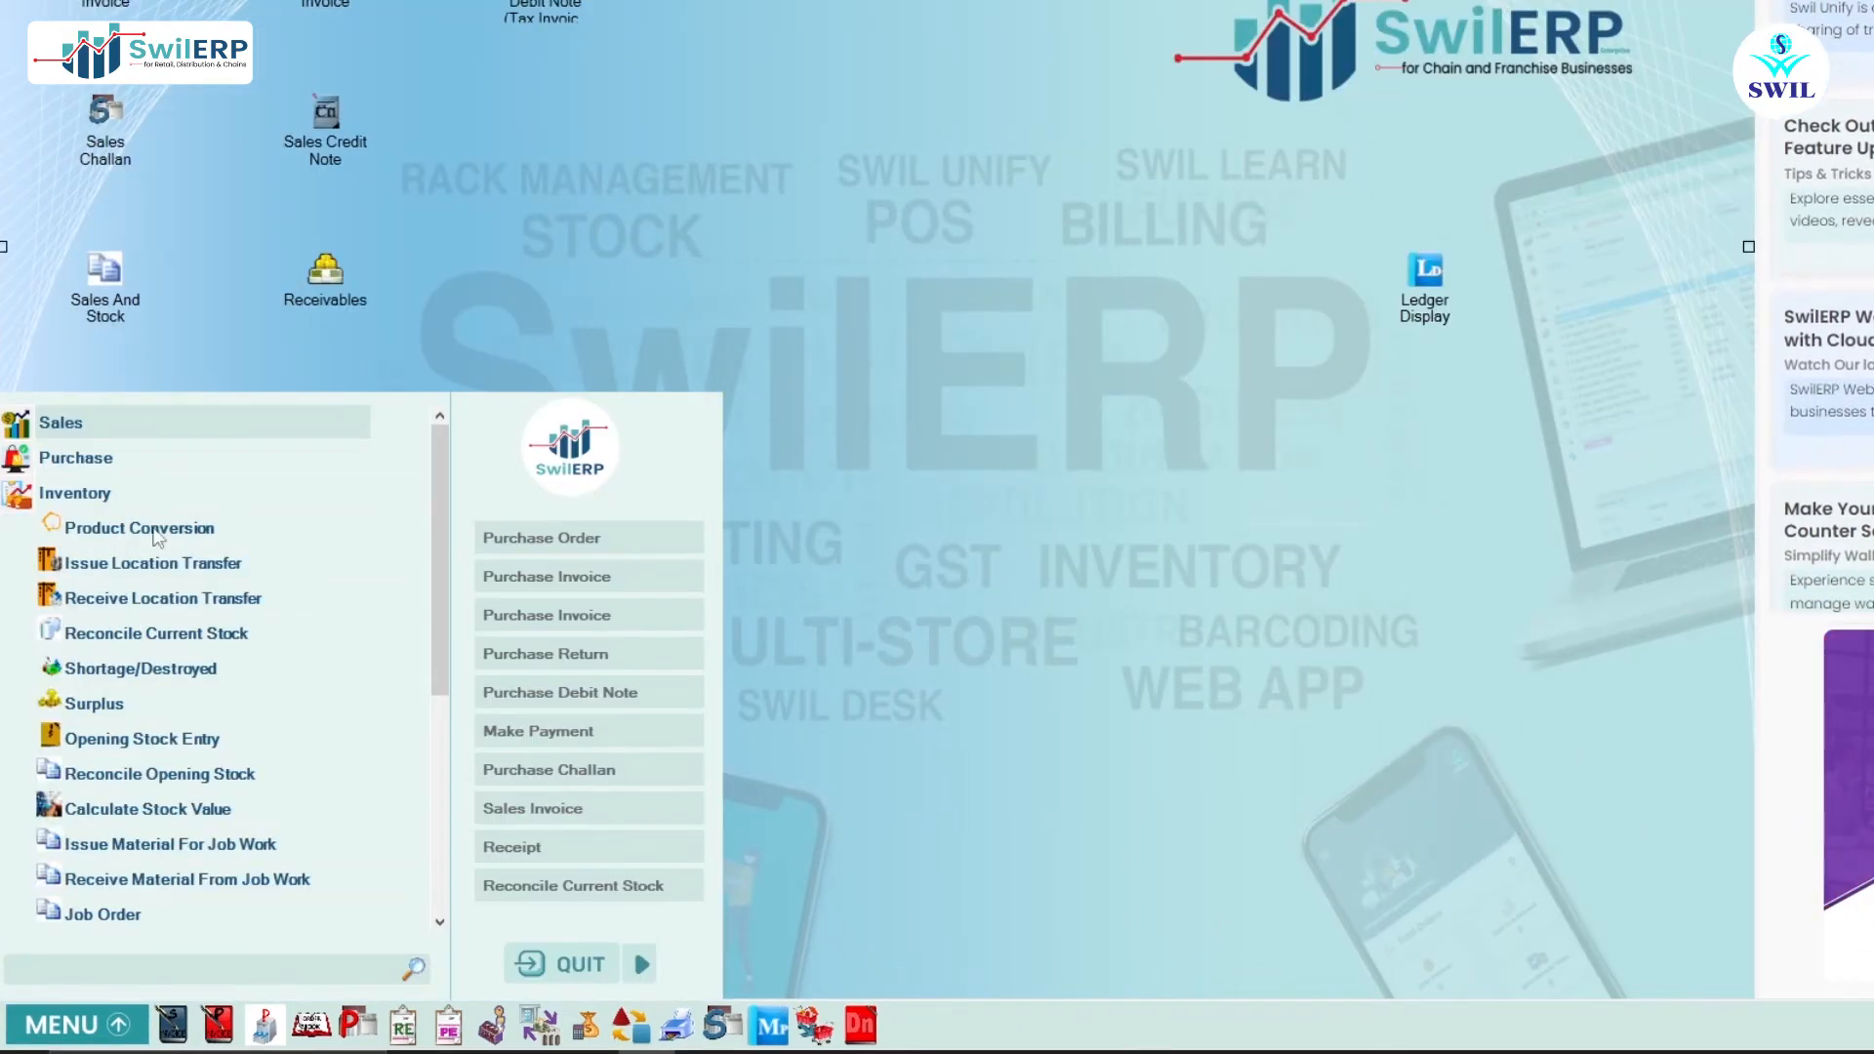
{"action": "left_click", "coordinate": [257, 568]}
{"action": "left_click", "coordinate": [1148, 367]}
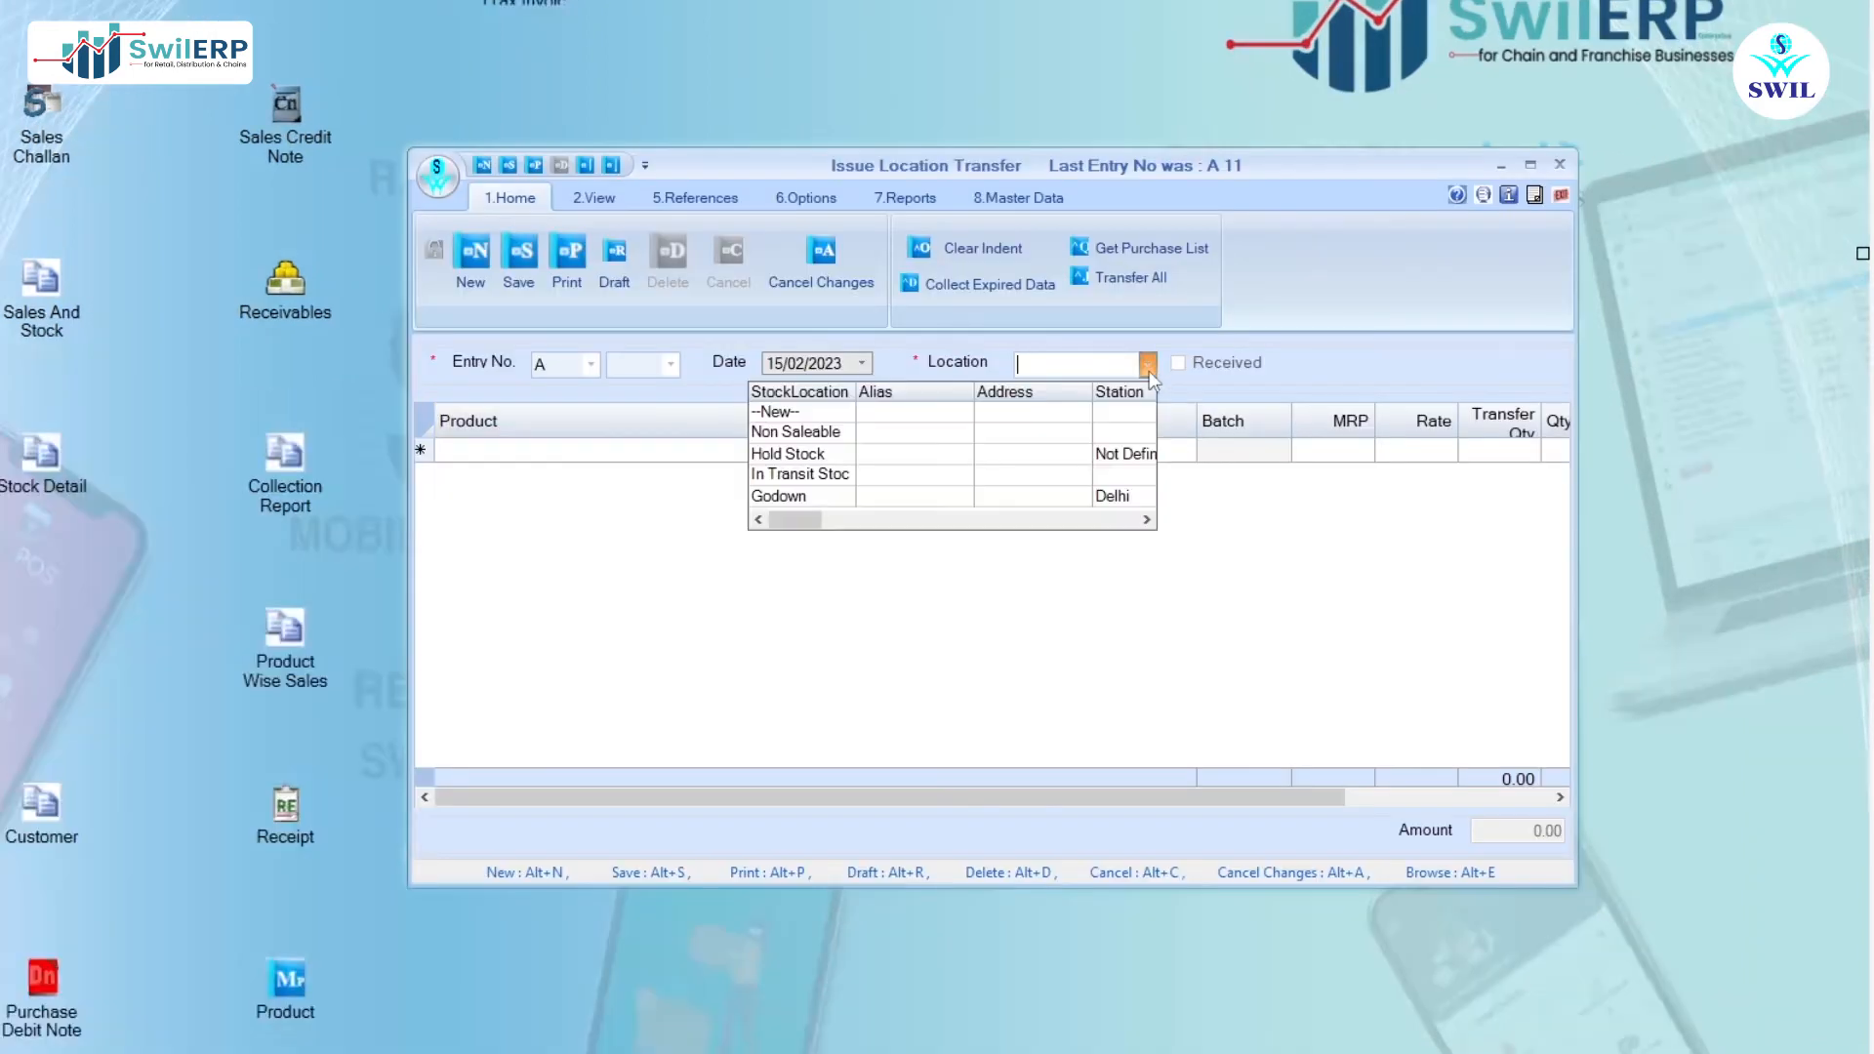
{"action": "left_click", "coordinate": [823, 425]}
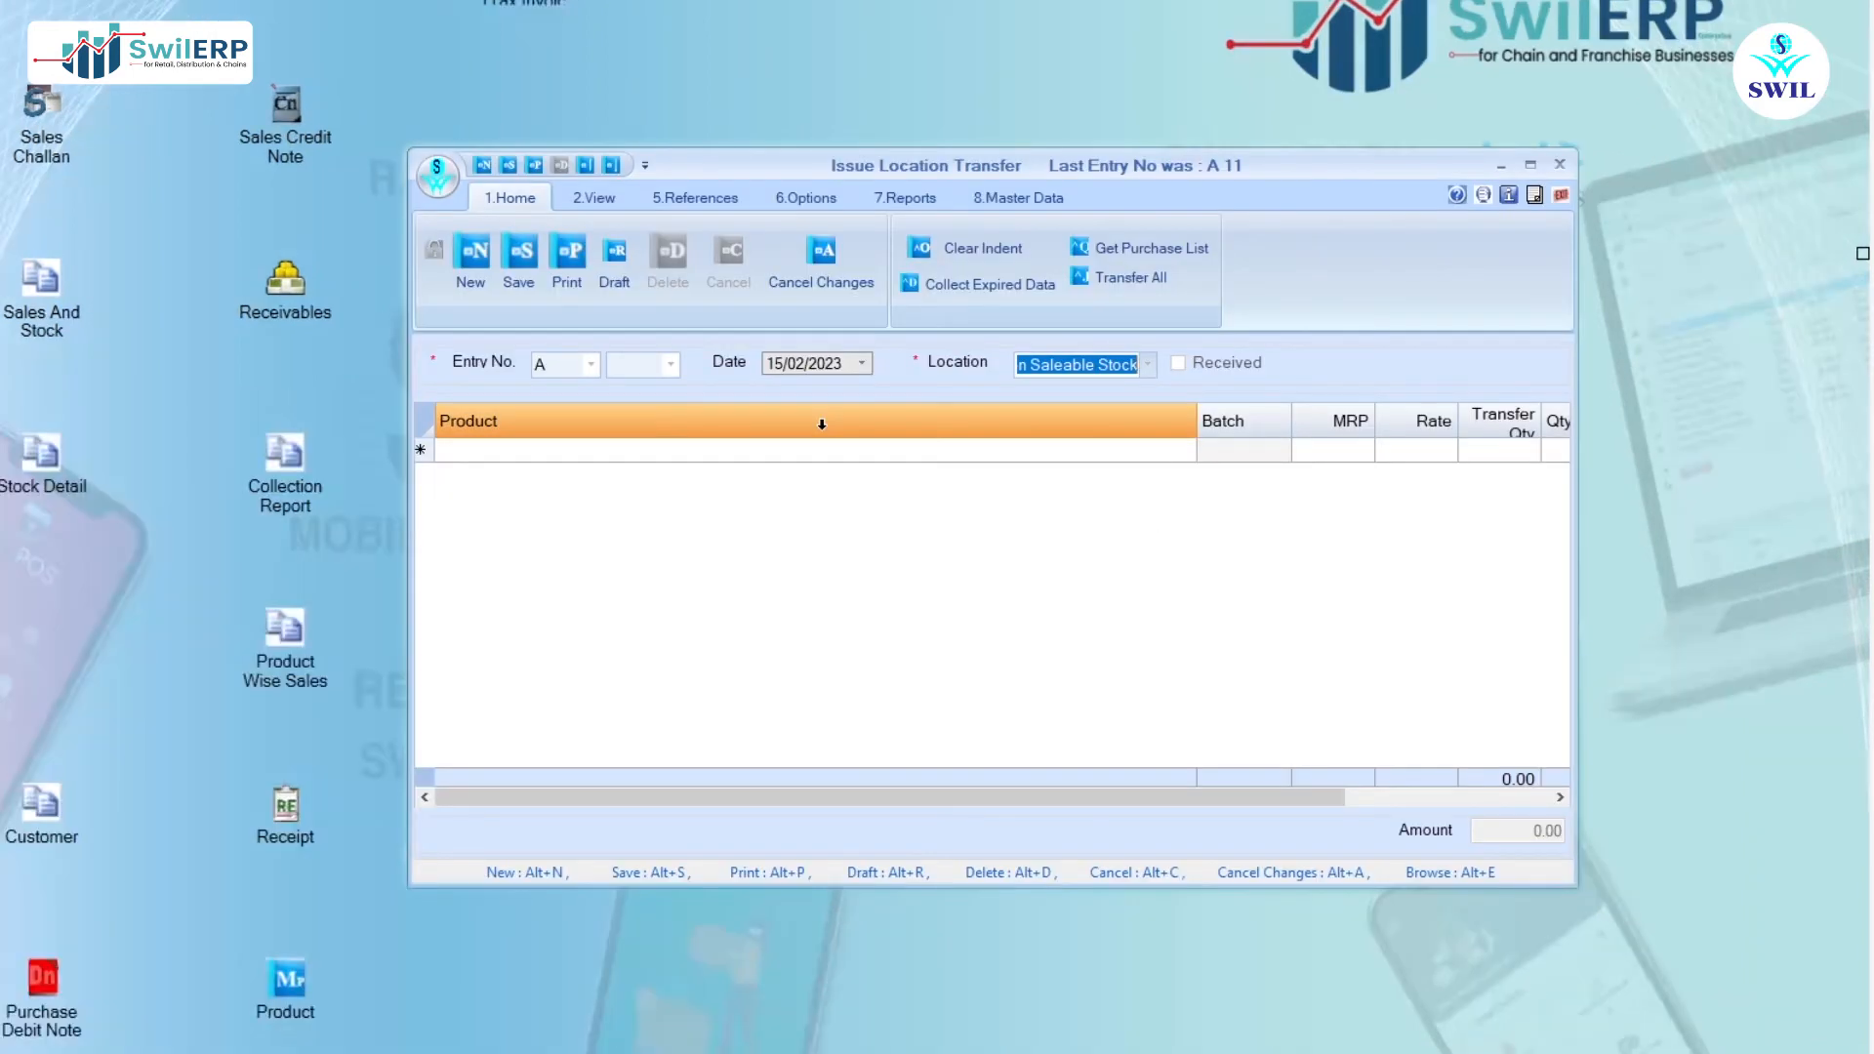
- Collect the expired products dated 01/02/2023 to 15/02/2023 into the location transfer and save the entry
{"action": "left_click", "coordinate": [963, 285]}
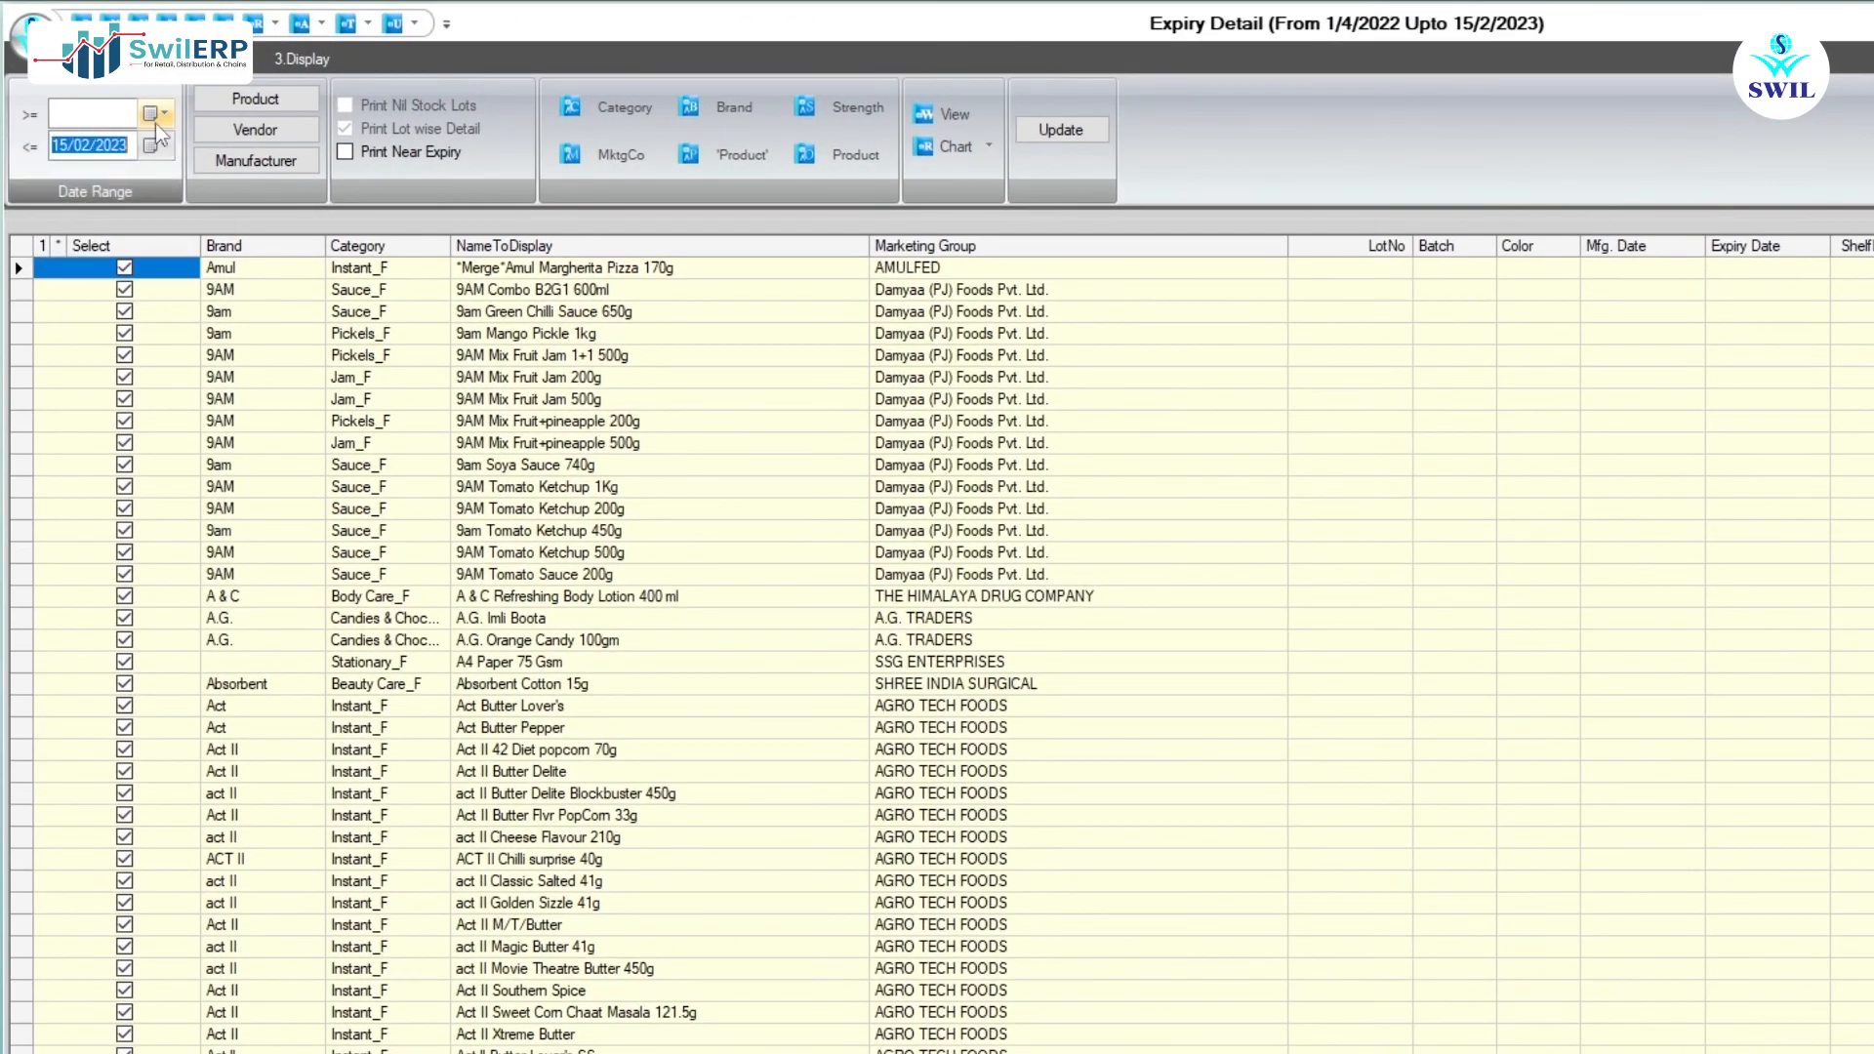
{"action": "left_click", "coordinate": [57, 82]}
{"action": "left_click", "coordinate": [117, 193]}
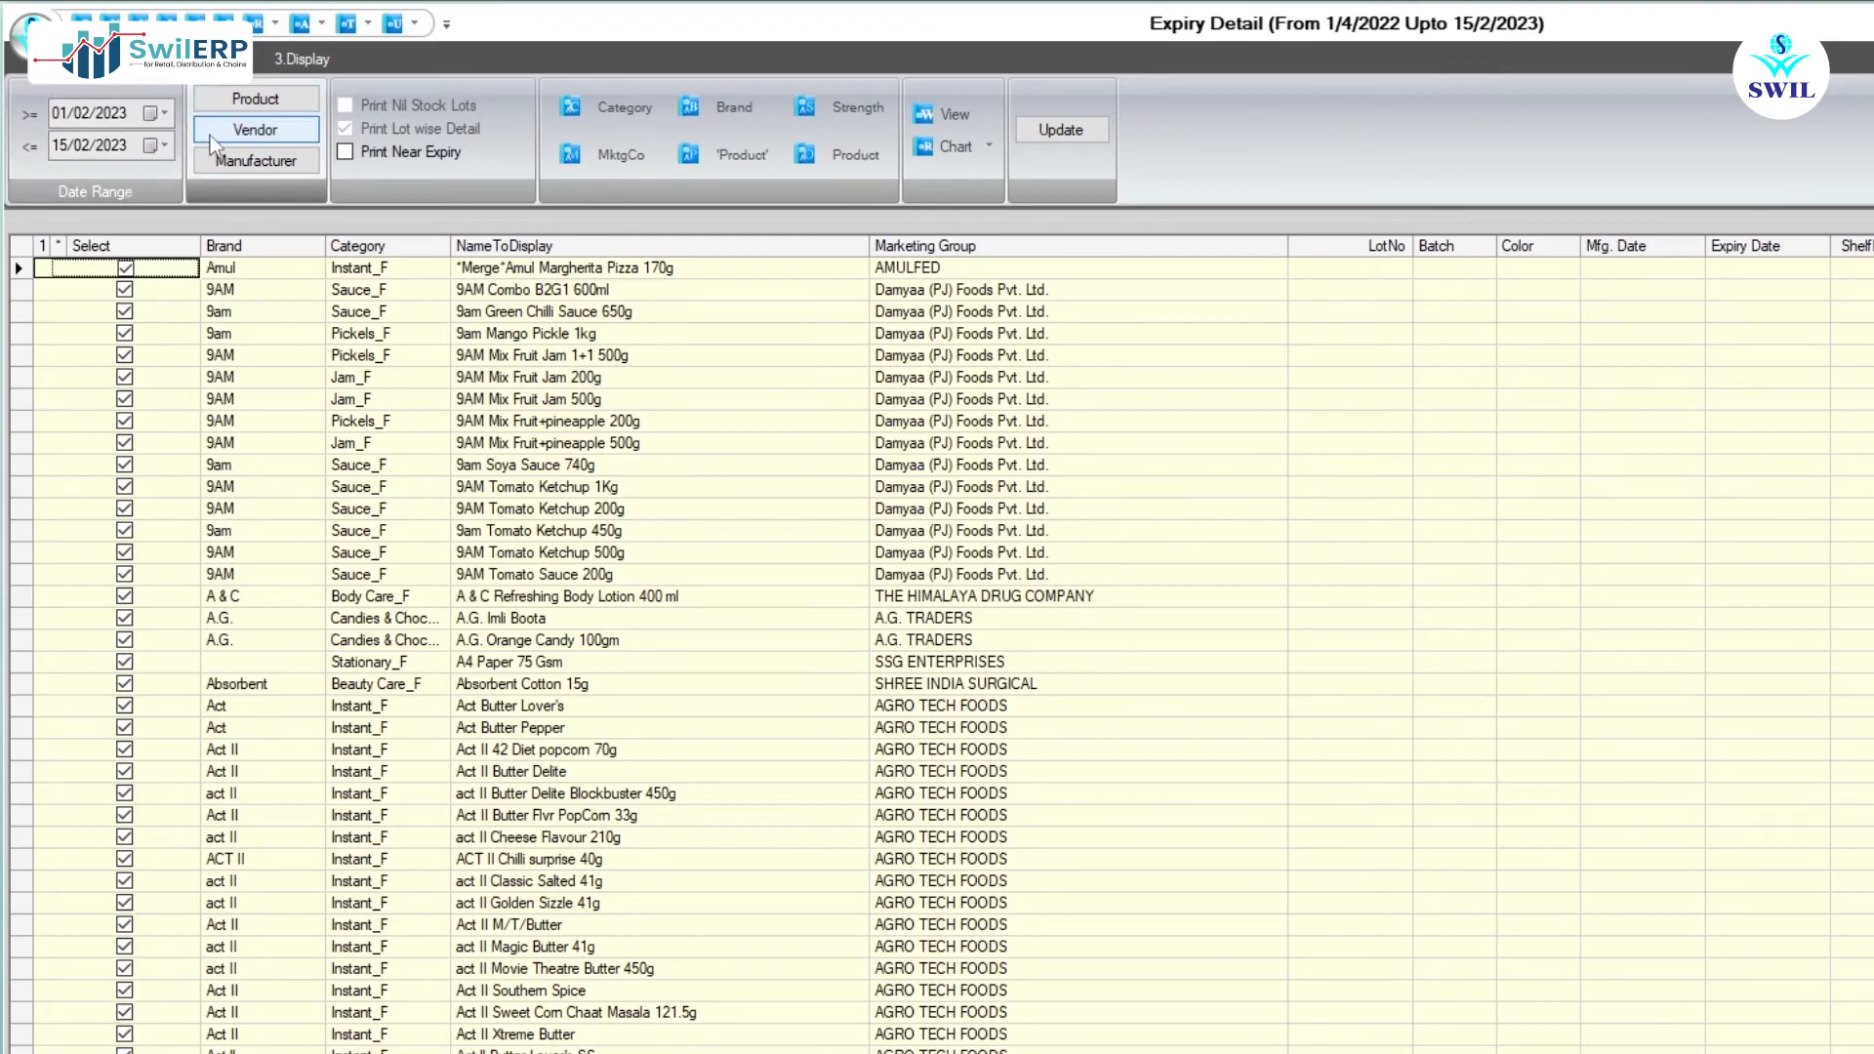
{"action": "left_click", "coordinate": [939, 113]}
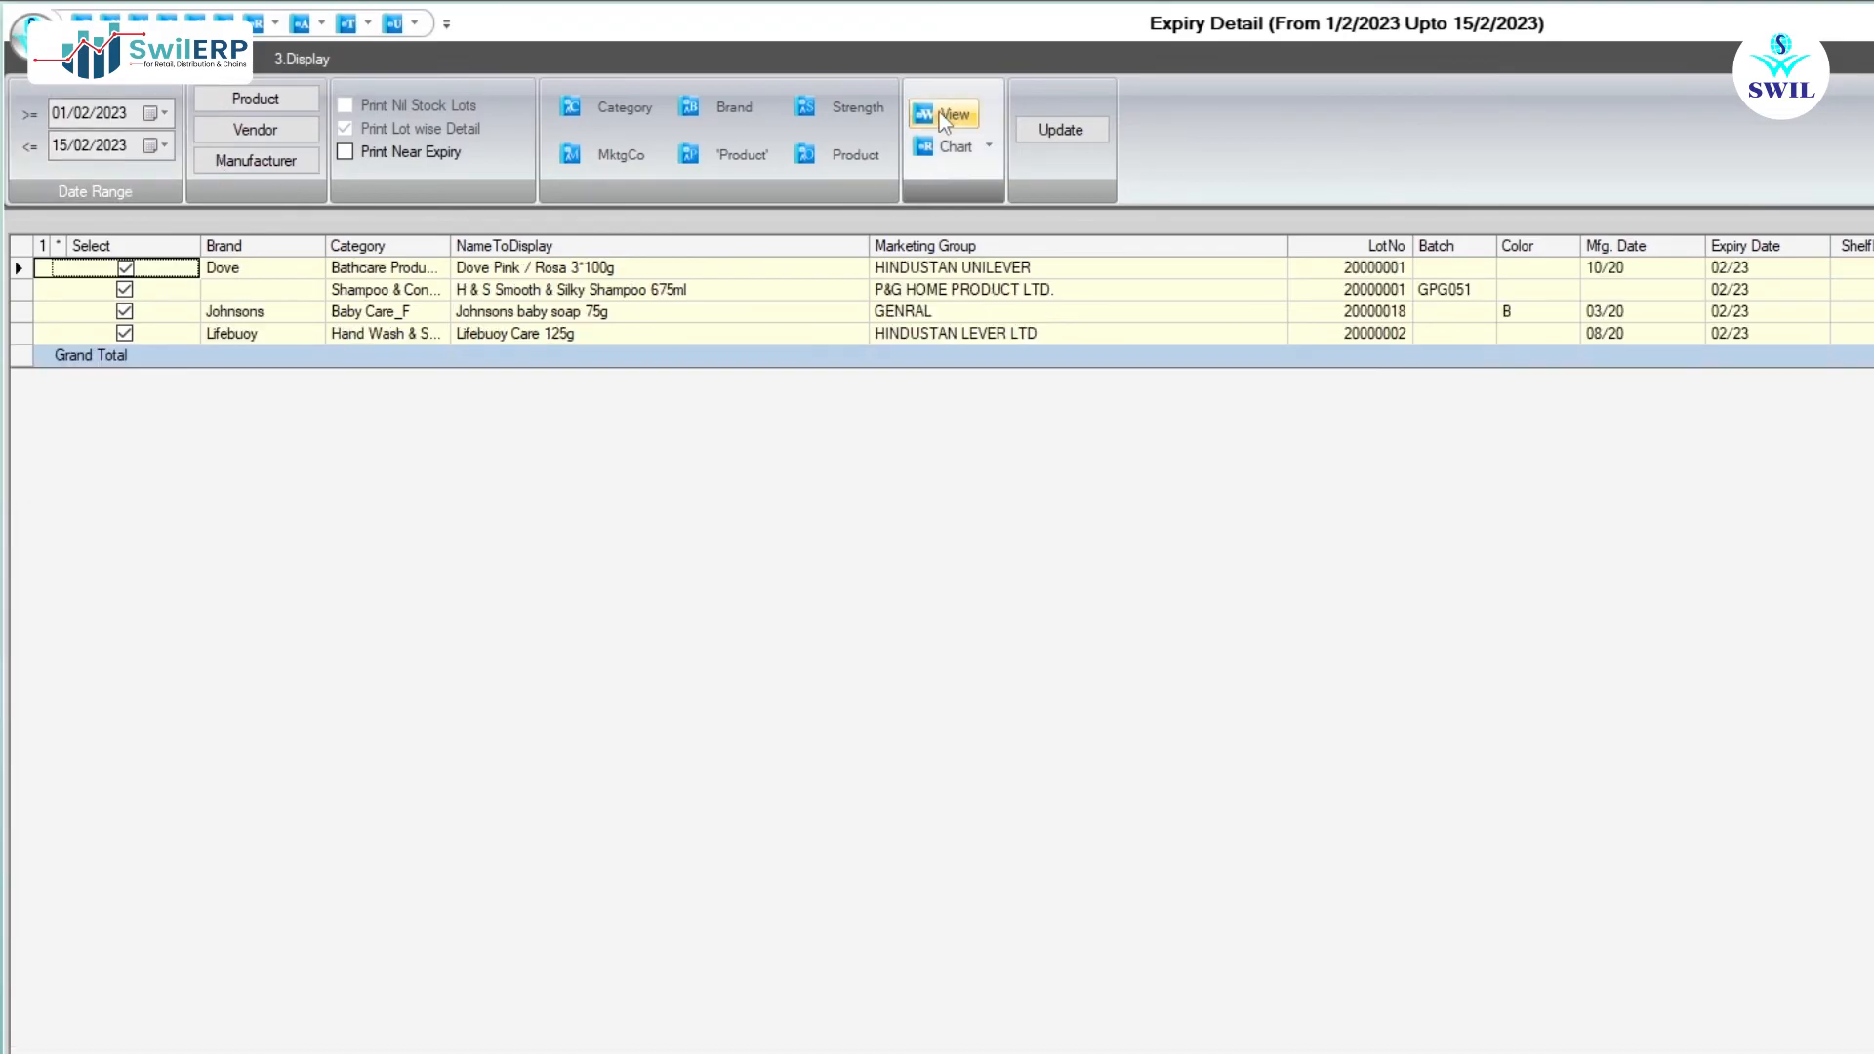
{"action": "left_click", "coordinate": [1052, 131]}
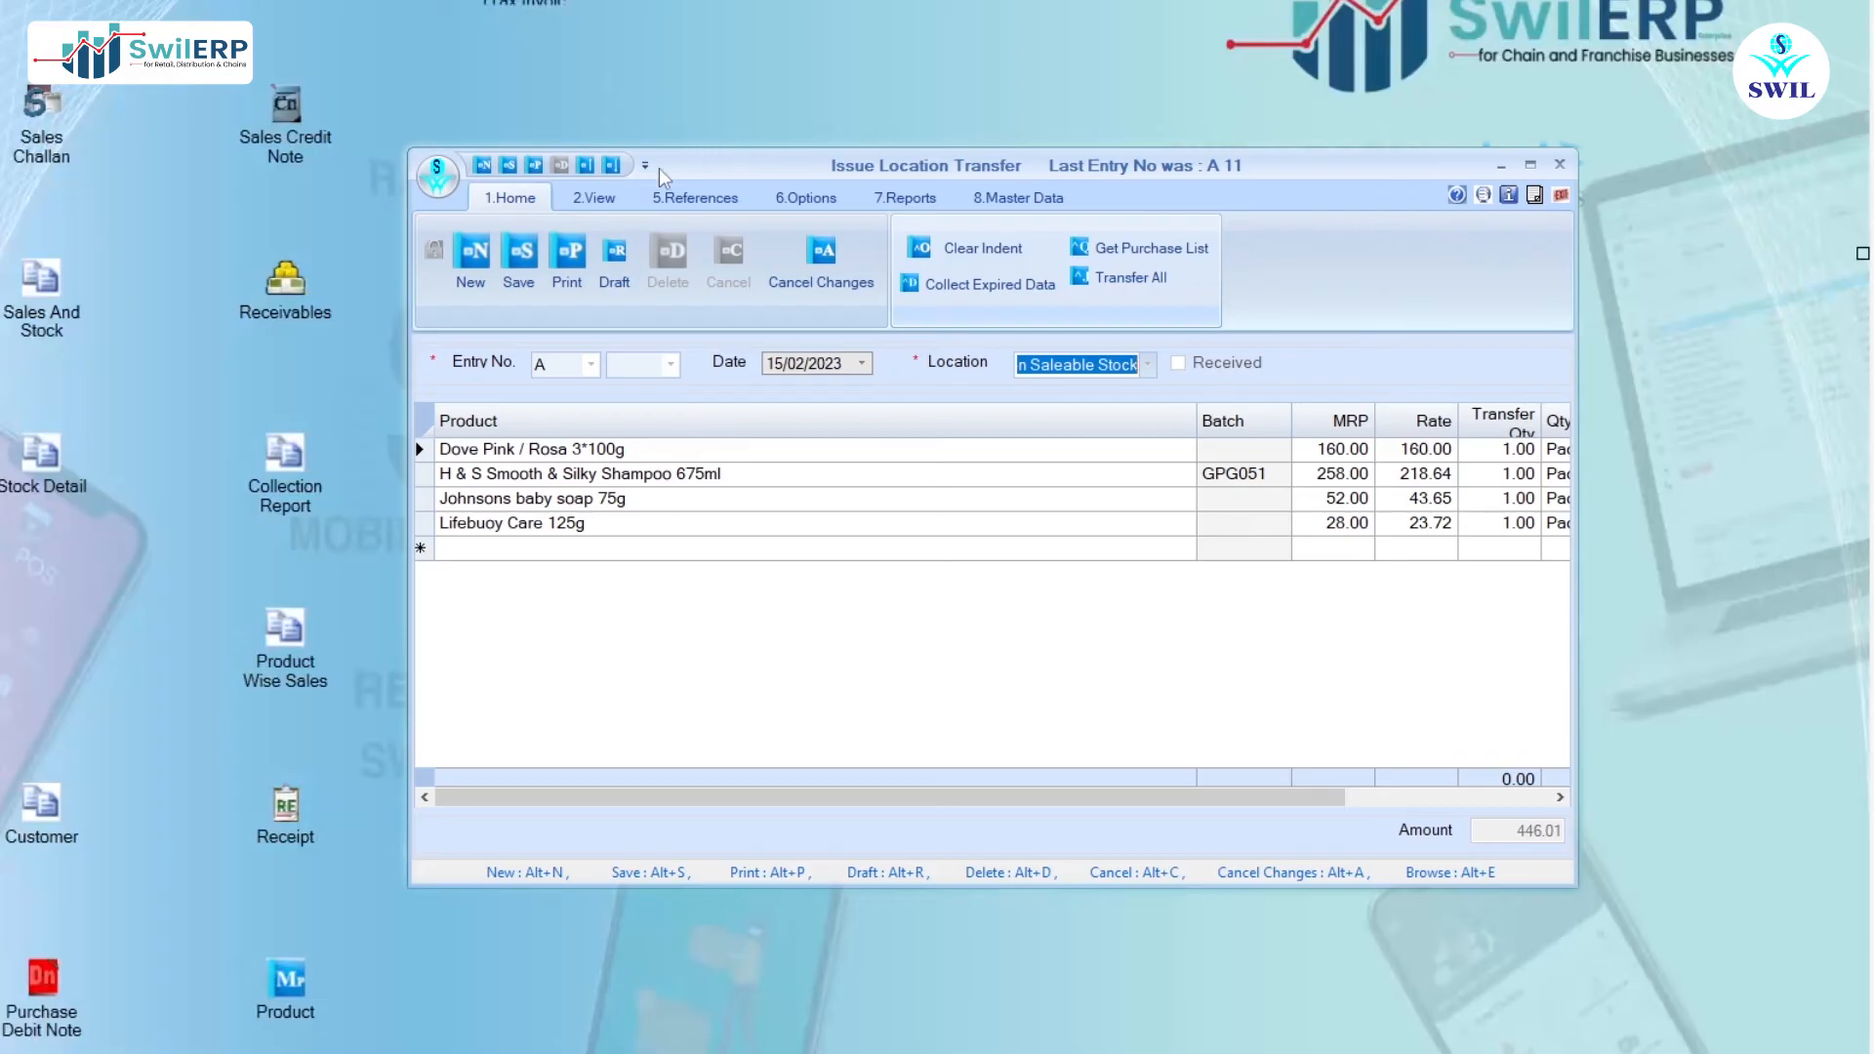
{"action": "left_click", "coordinate": [517, 255]}
{"action": "left_click", "coordinate": [512, 253]}
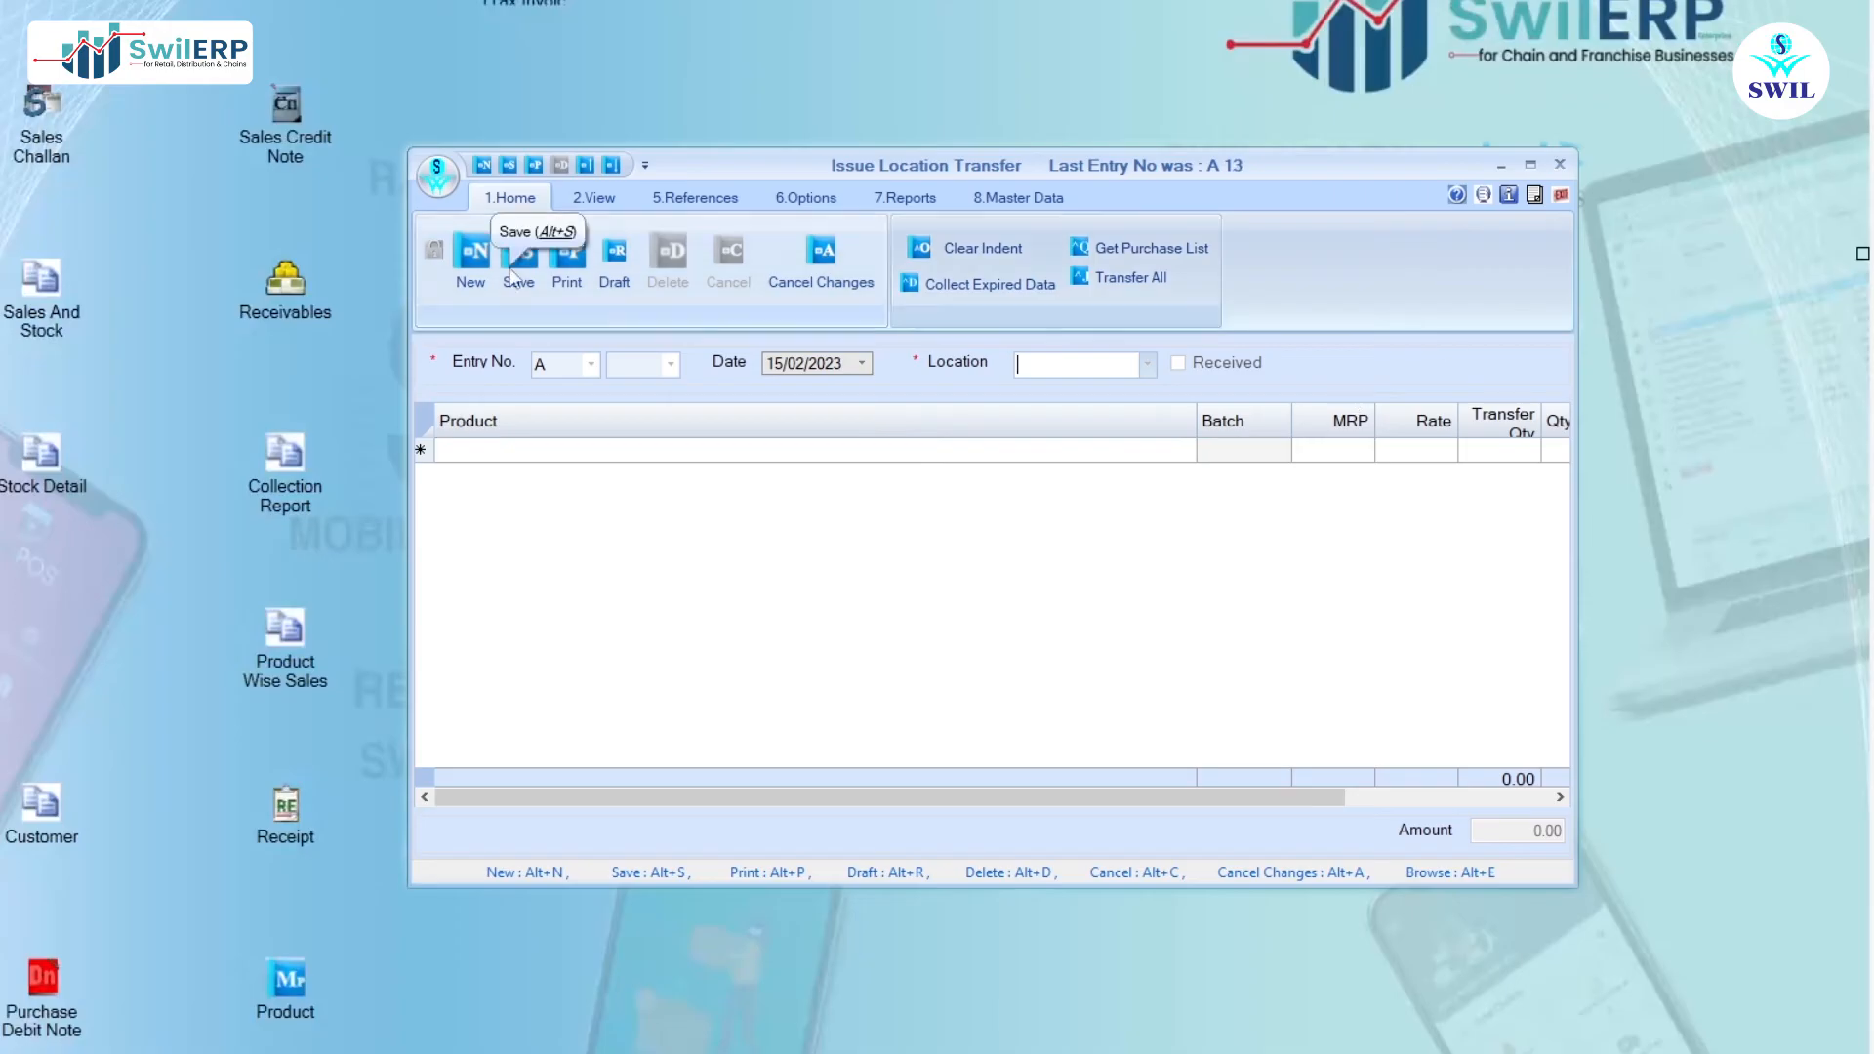
{"action": "left_click", "coordinate": [594, 198]}
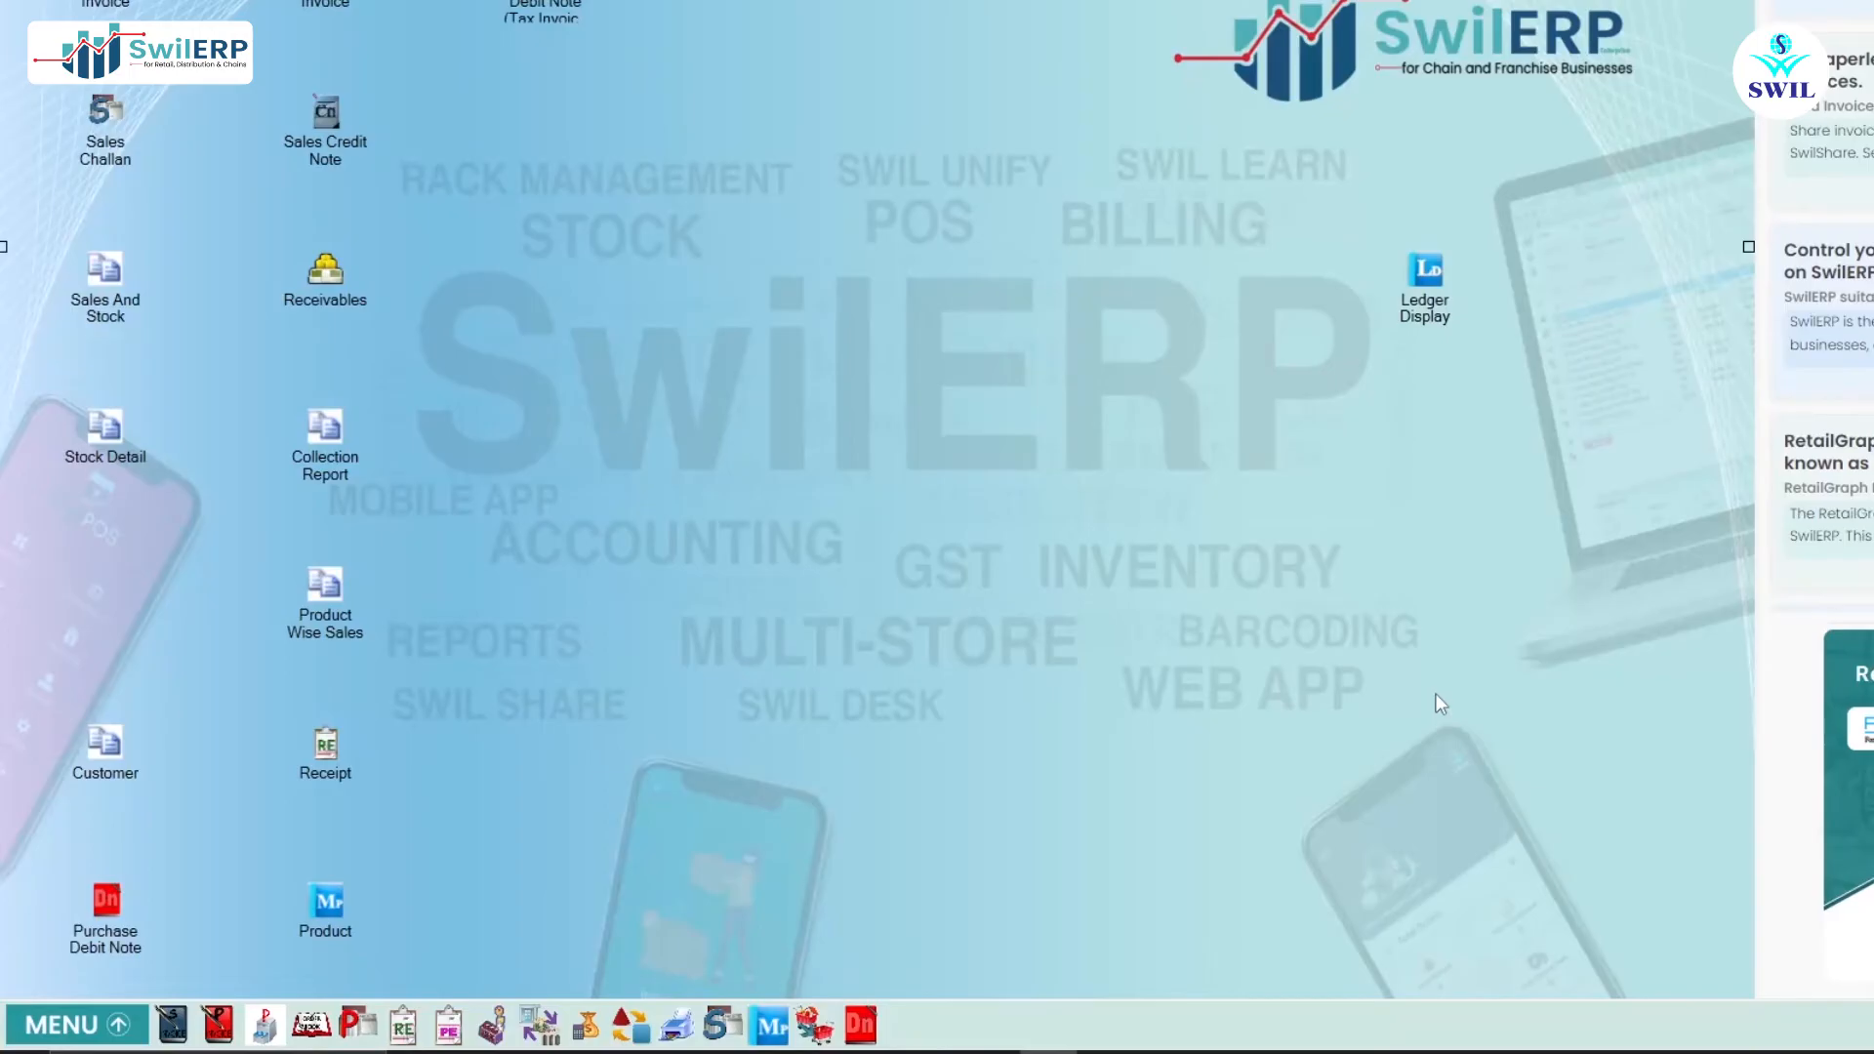
- Mark Head Office entry A13 as received in Receive Location Transfer and save it
{"action": "left_click", "coordinate": [68, 1024]}
{"action": "left_click", "coordinate": [121, 492]}
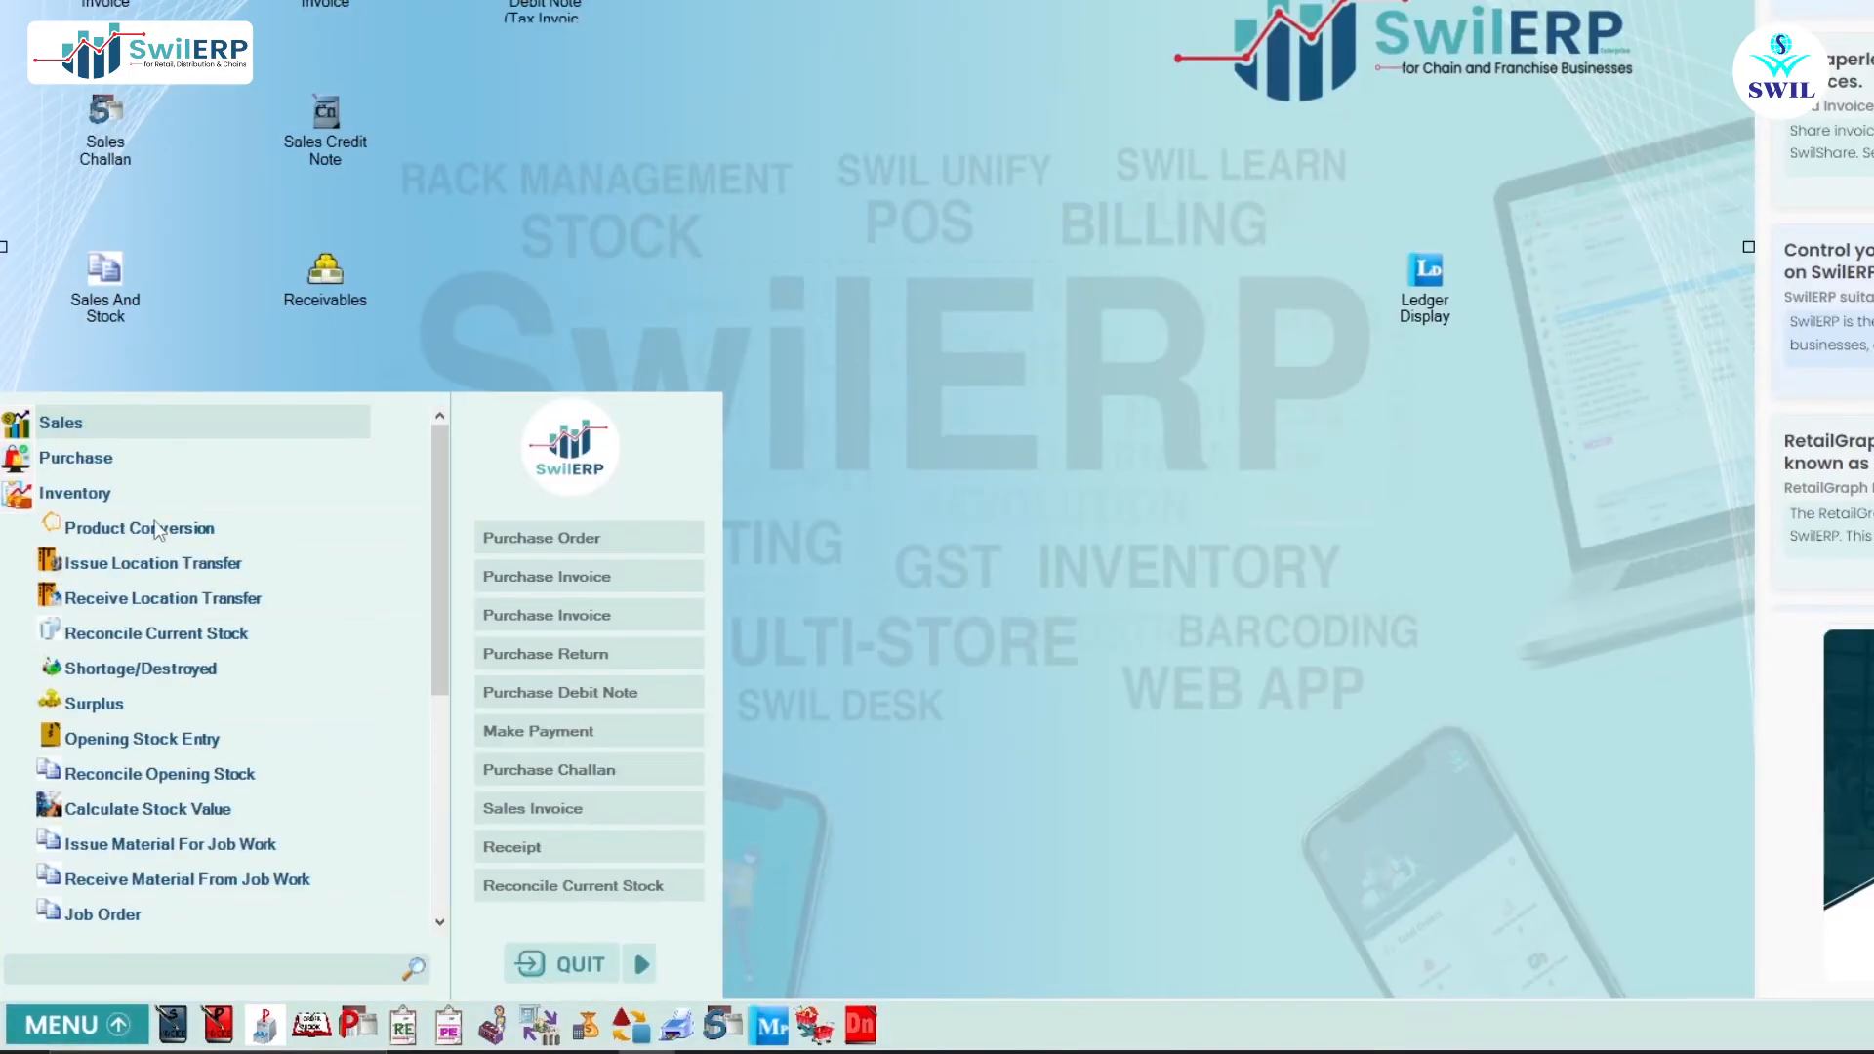
{"action": "left_click", "coordinate": [261, 603]}
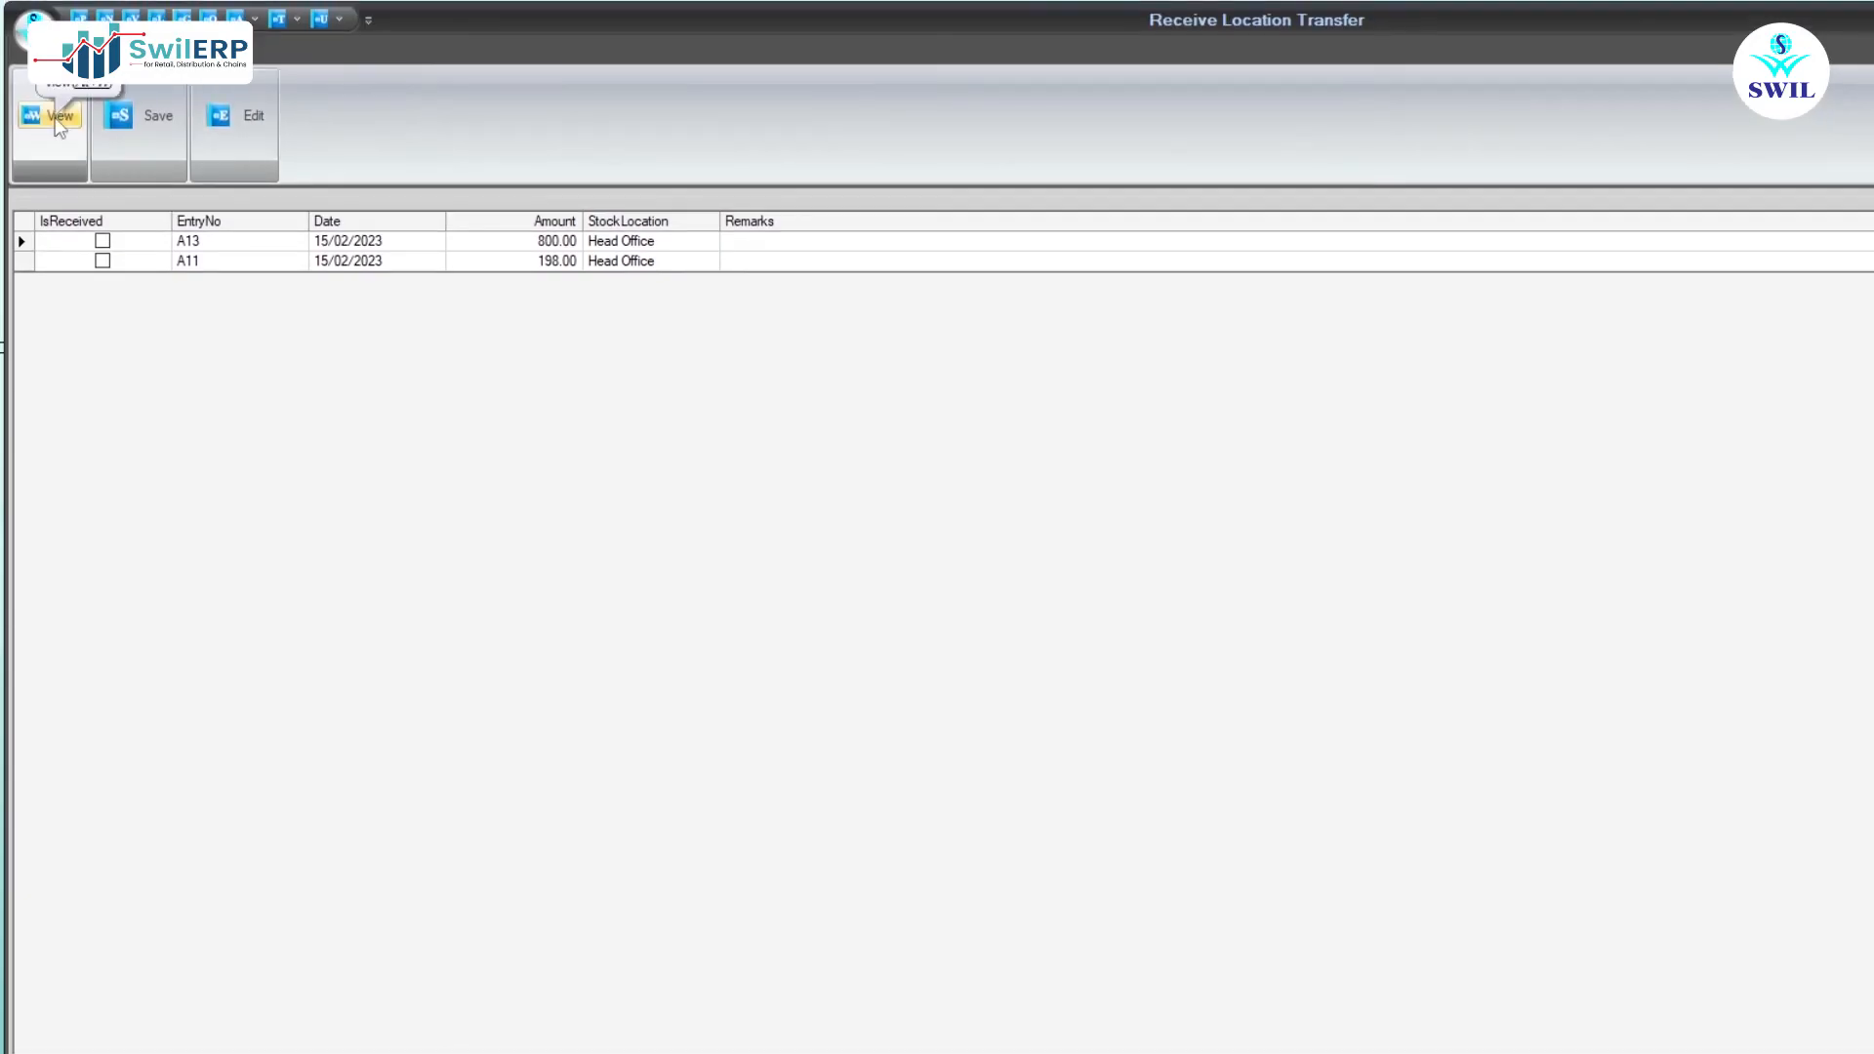
{"action": "left_click", "coordinate": [104, 241]}
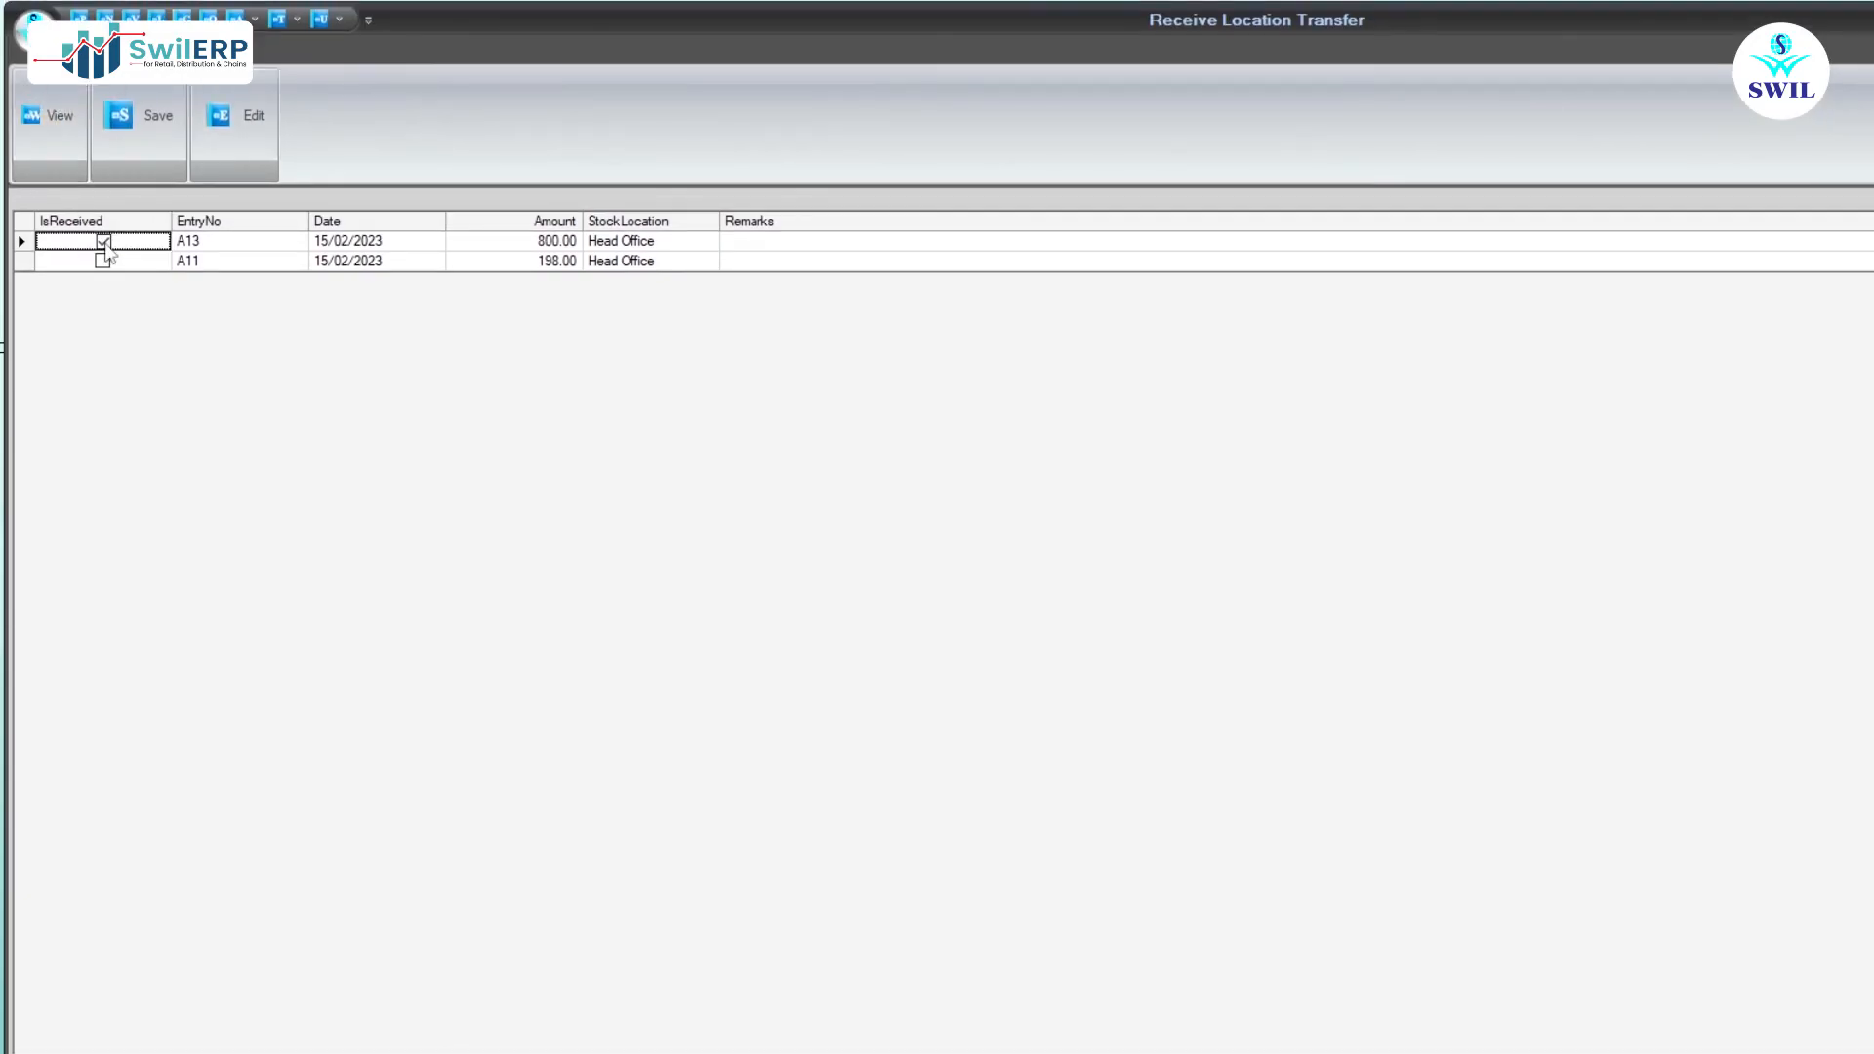
{"action": "left_click", "coordinate": [167, 109]}
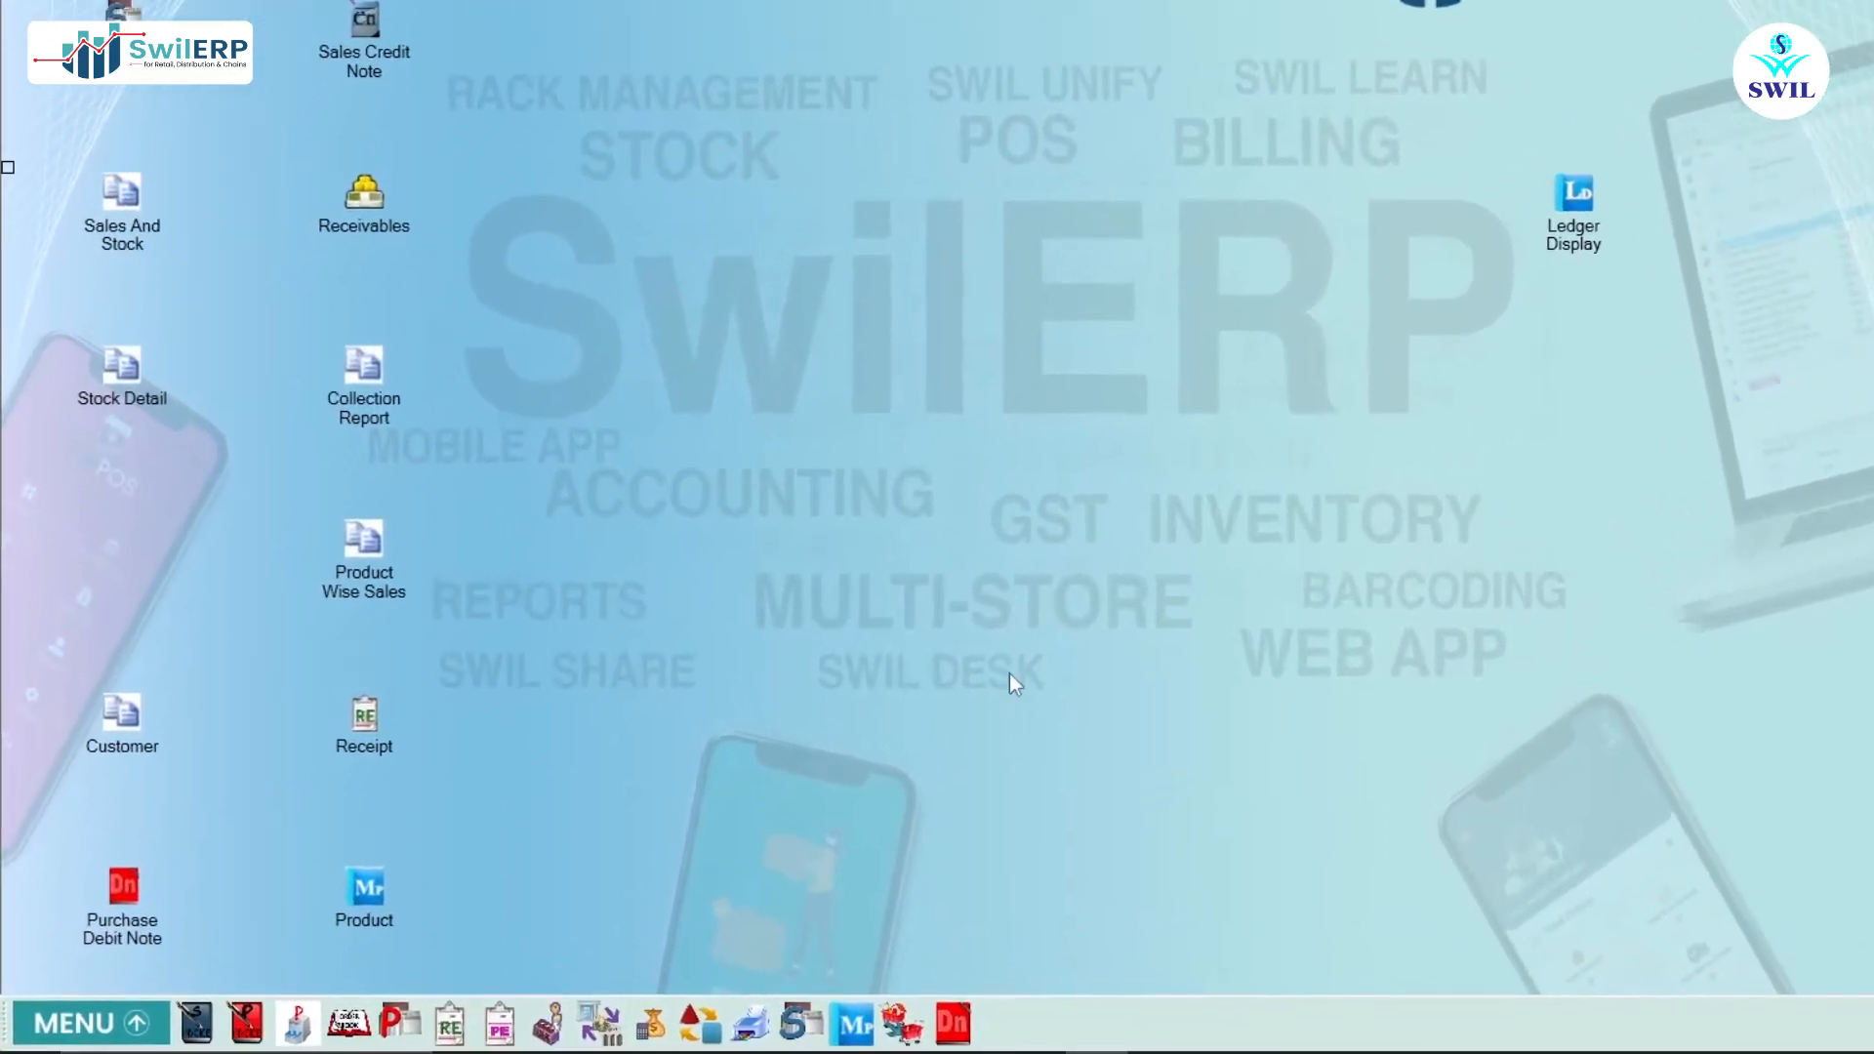
- Open the E-Invoice Login Detail form from the GST functions
{"action": "left_click", "coordinate": [111, 1026]}
{"action": "left_click", "coordinate": [117, 593]}
{"action": "scroll", "coordinate": [148, 776], "scroll_direction": "down", "scroll_amount": 1}
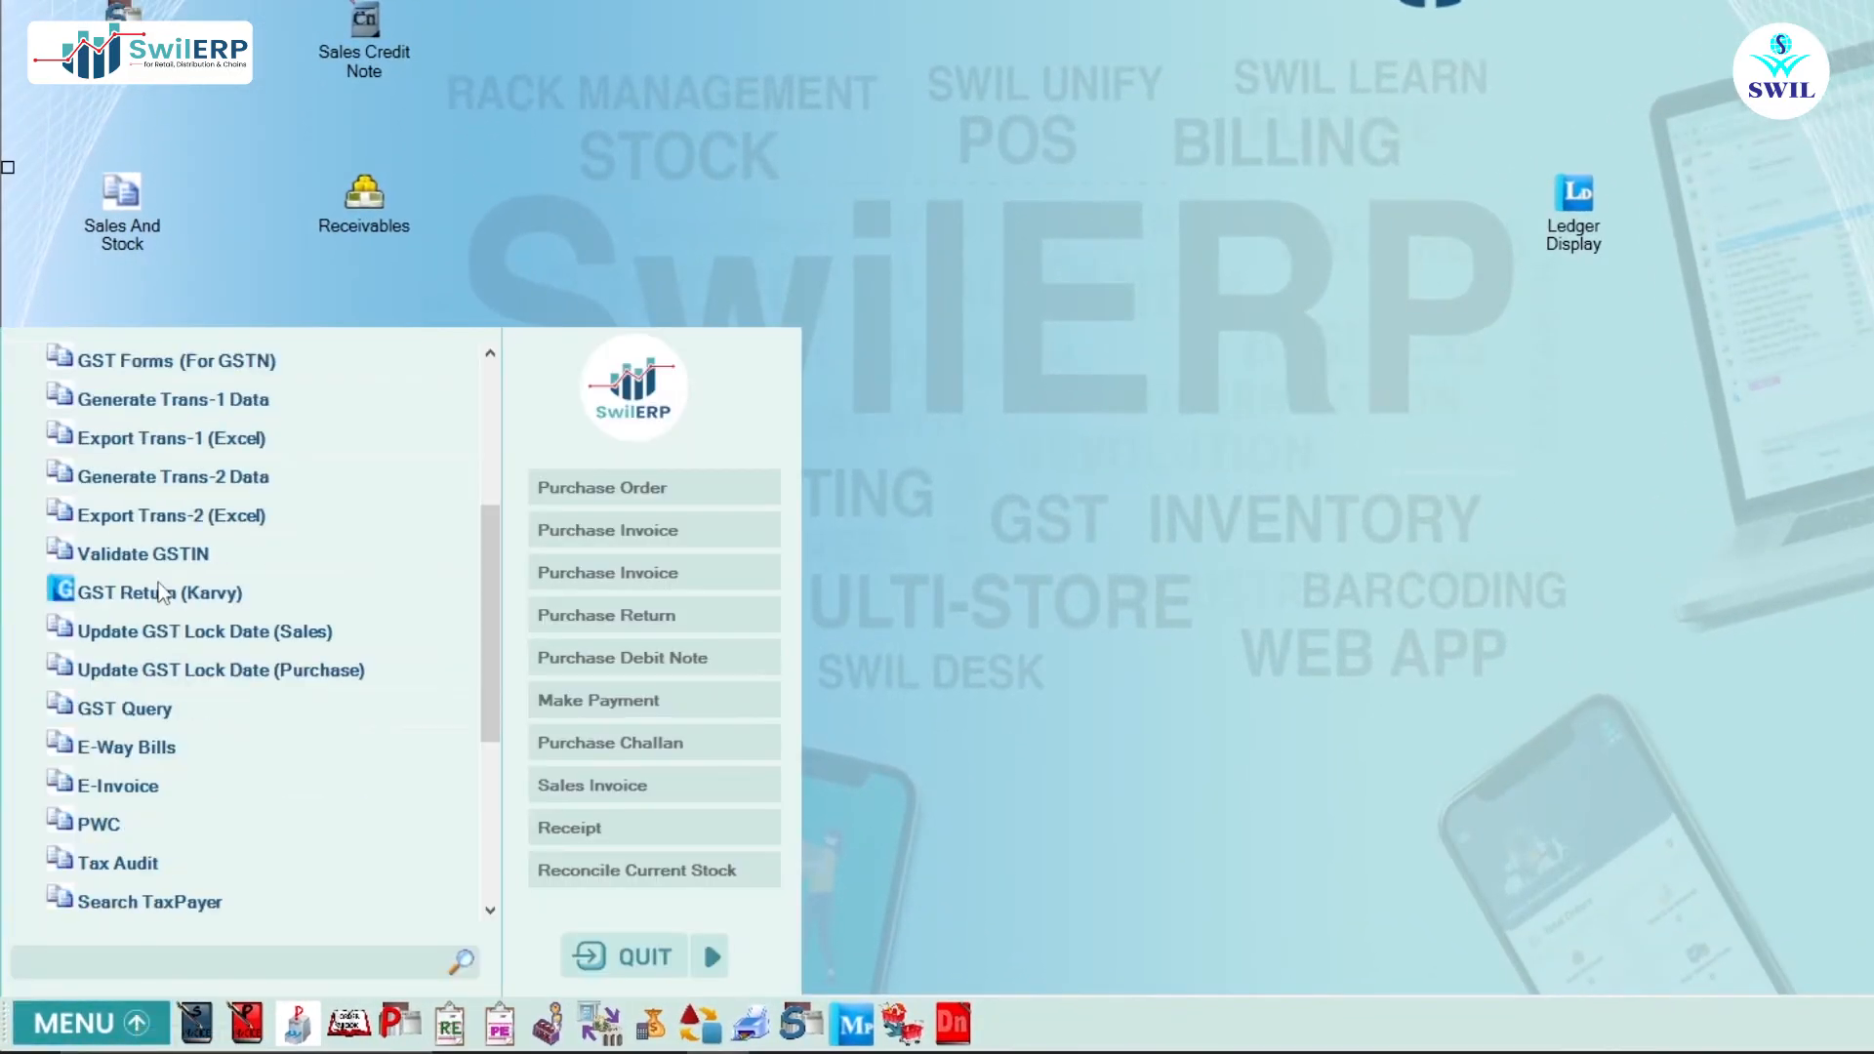
{"action": "left_click", "coordinate": [148, 785]}
{"action": "scroll", "coordinate": [243, 756], "scroll_direction": "down", "scroll_amount": 1}
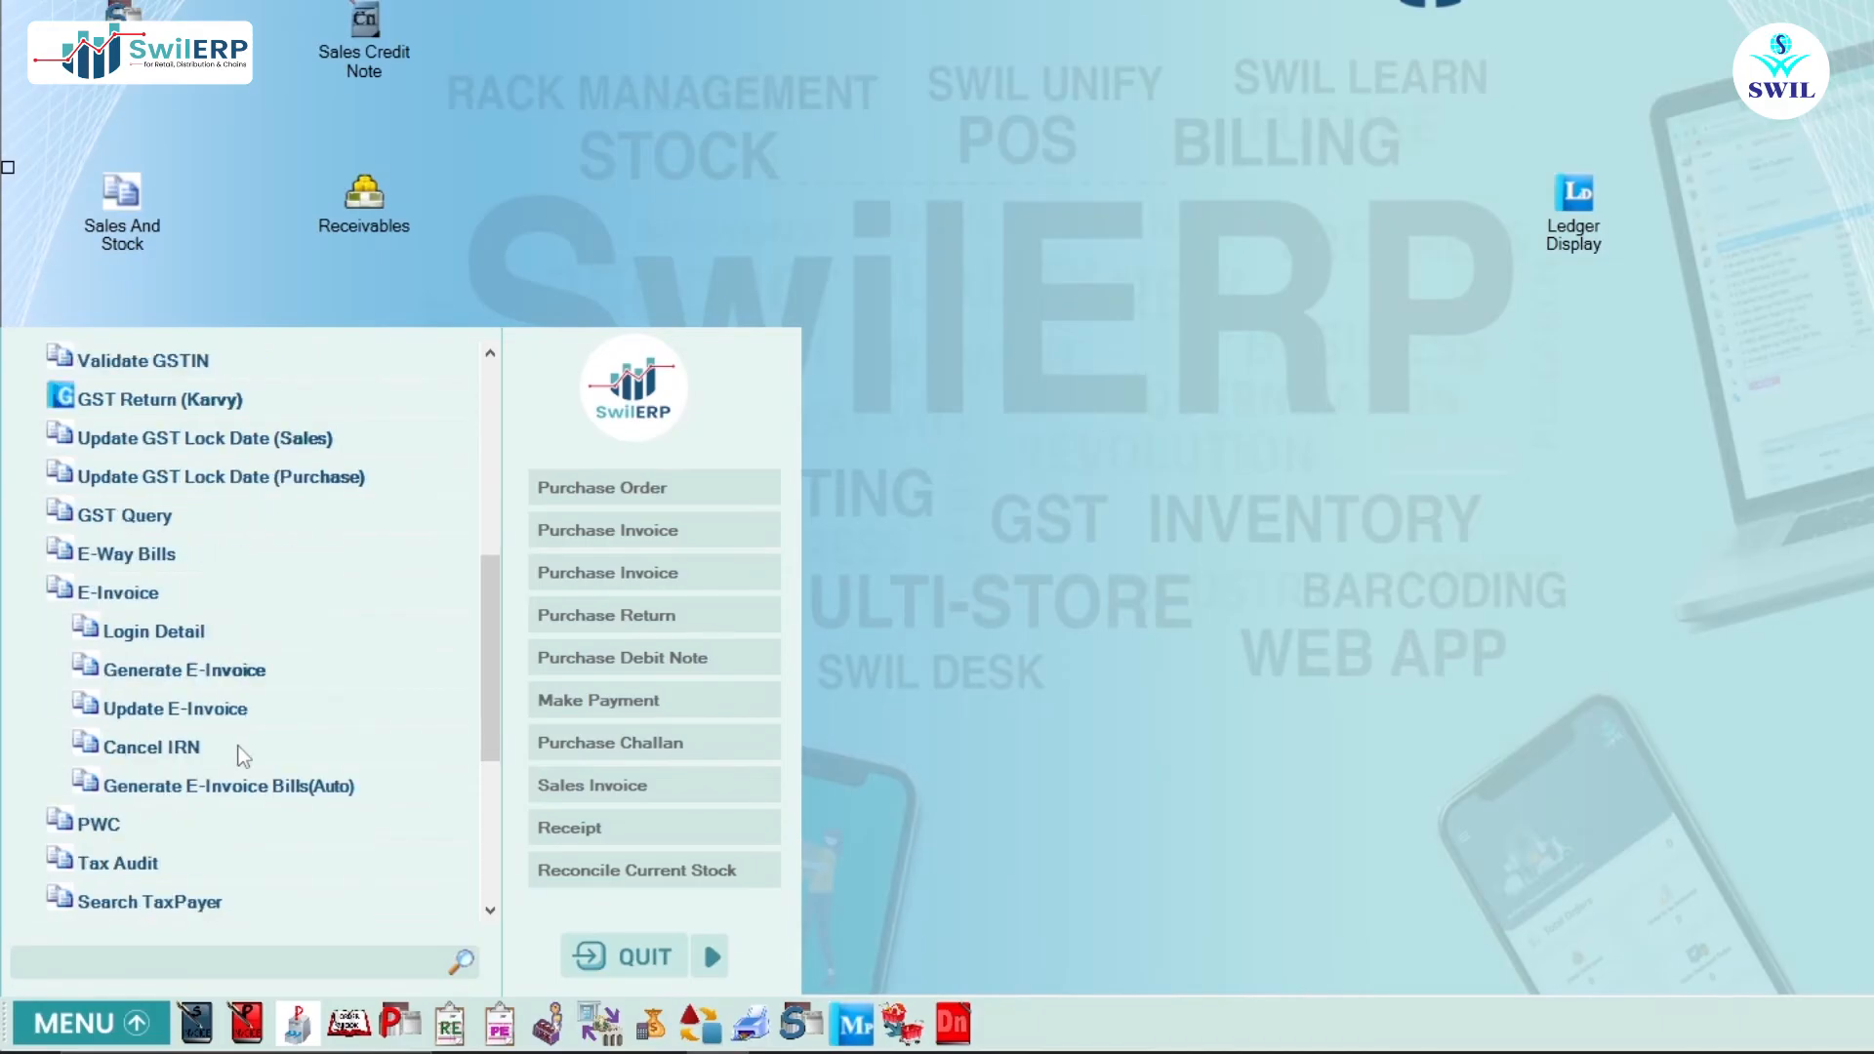
{"action": "left_click", "coordinate": [199, 635]}
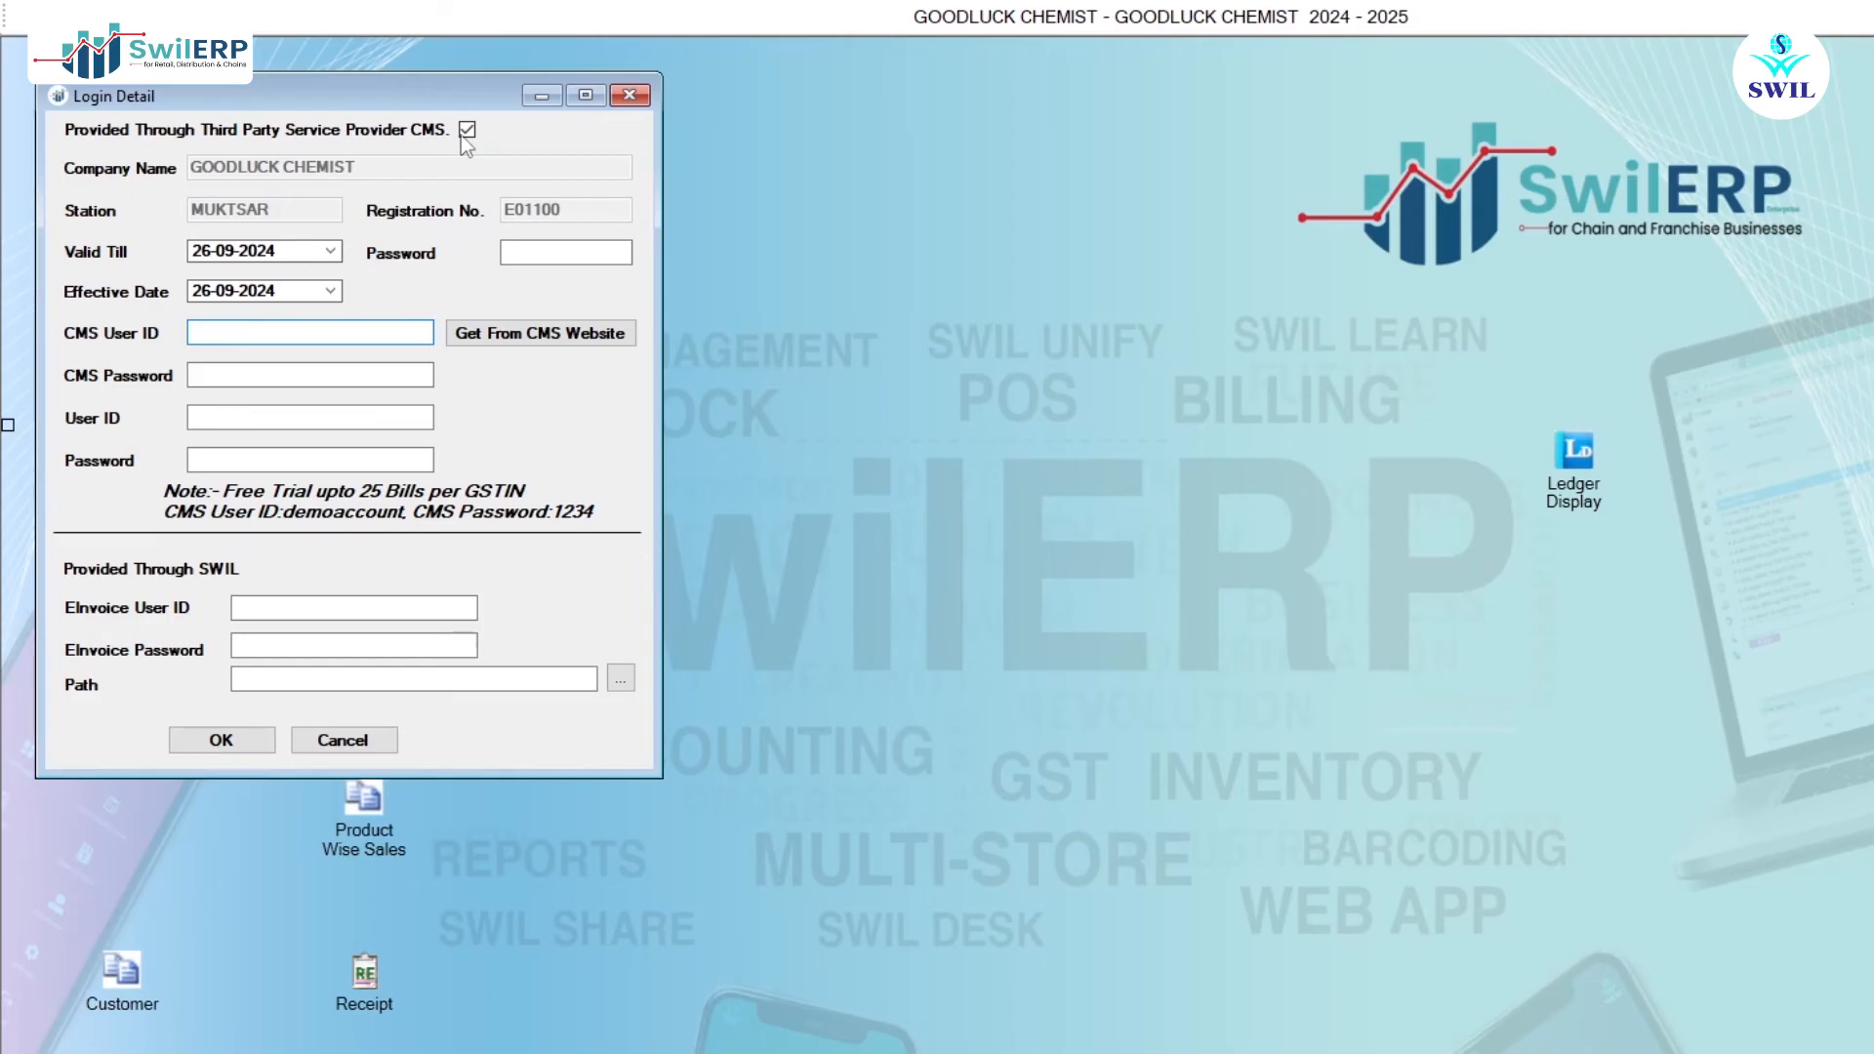
- Enter the registration password, the EInvoice user ID and the EInvoice password, and confirm the login details
{"action": "left_click", "coordinate": [567, 253]}
{"action": "type", "text": "********"}
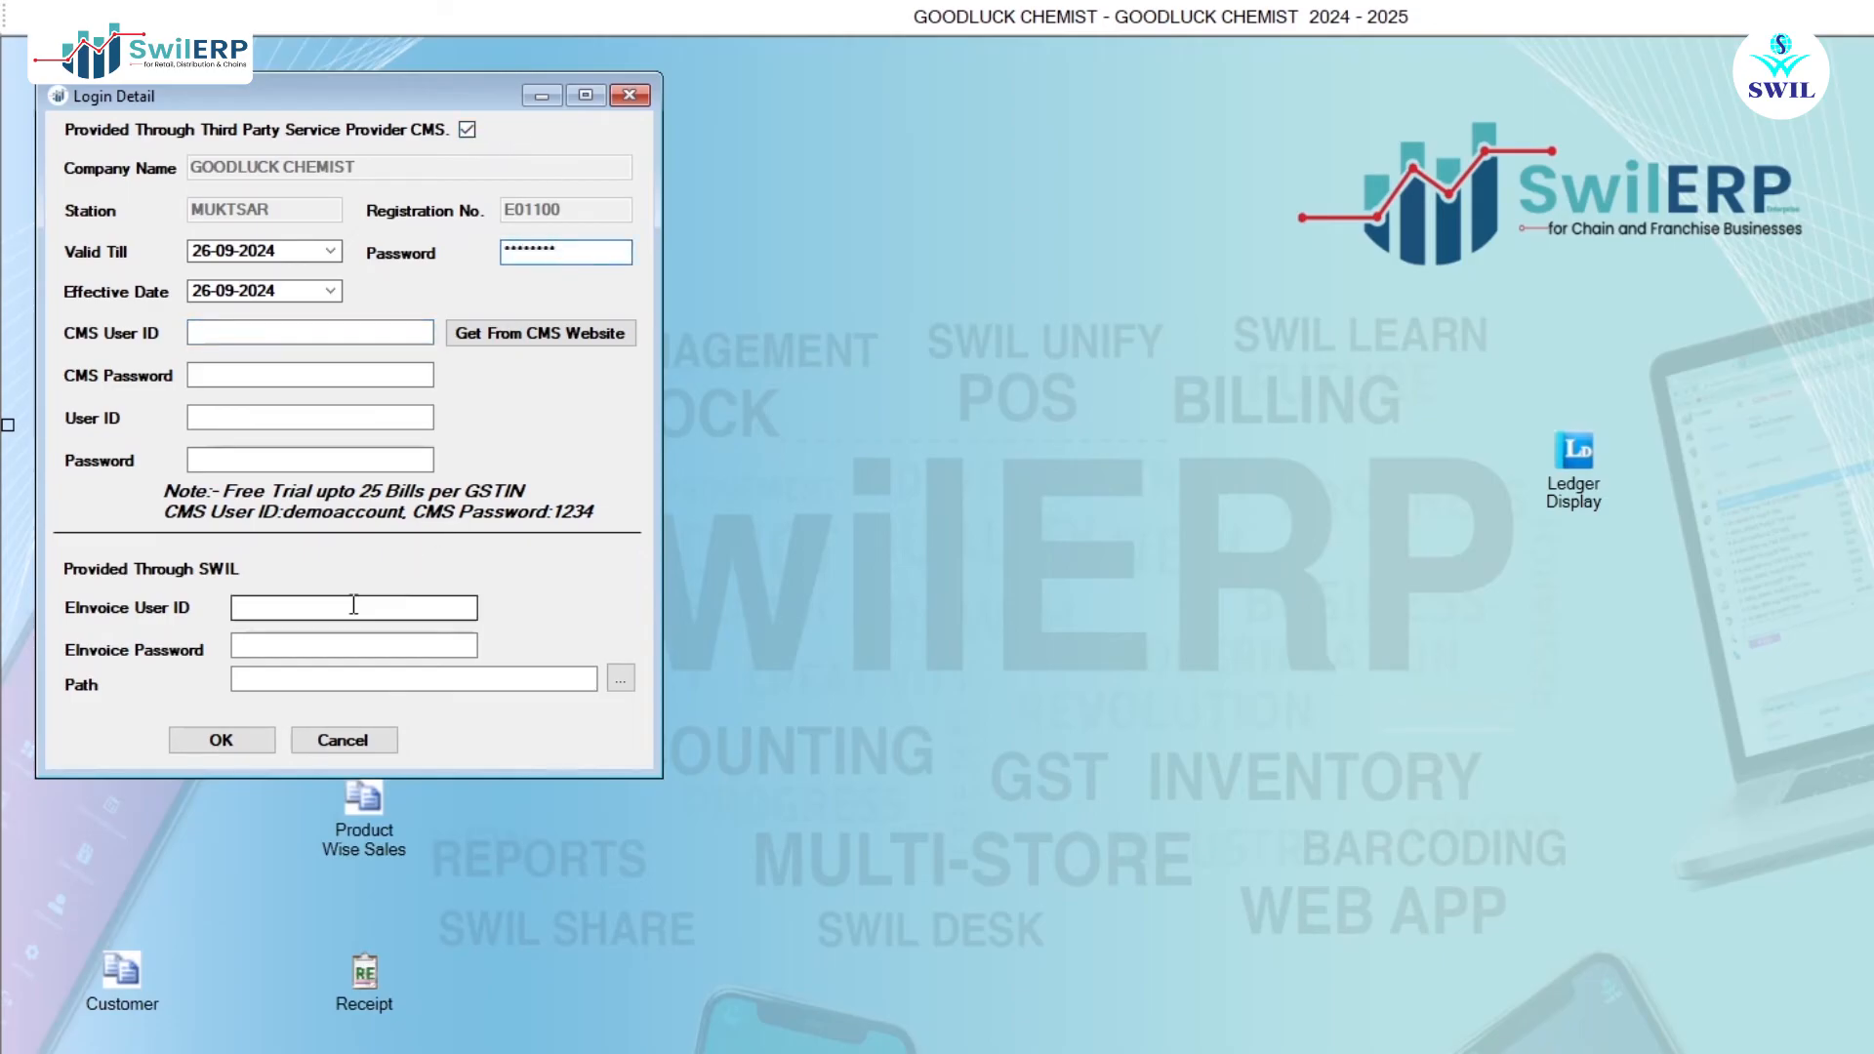
{"action": "left_click", "coordinate": [322, 611]}
{"action": "type", "text": "*******"}
{"action": "left_click", "coordinate": [285, 644]}
{"action": "type", "text": "*******"}
{"action": "left_click", "coordinate": [300, 682]}
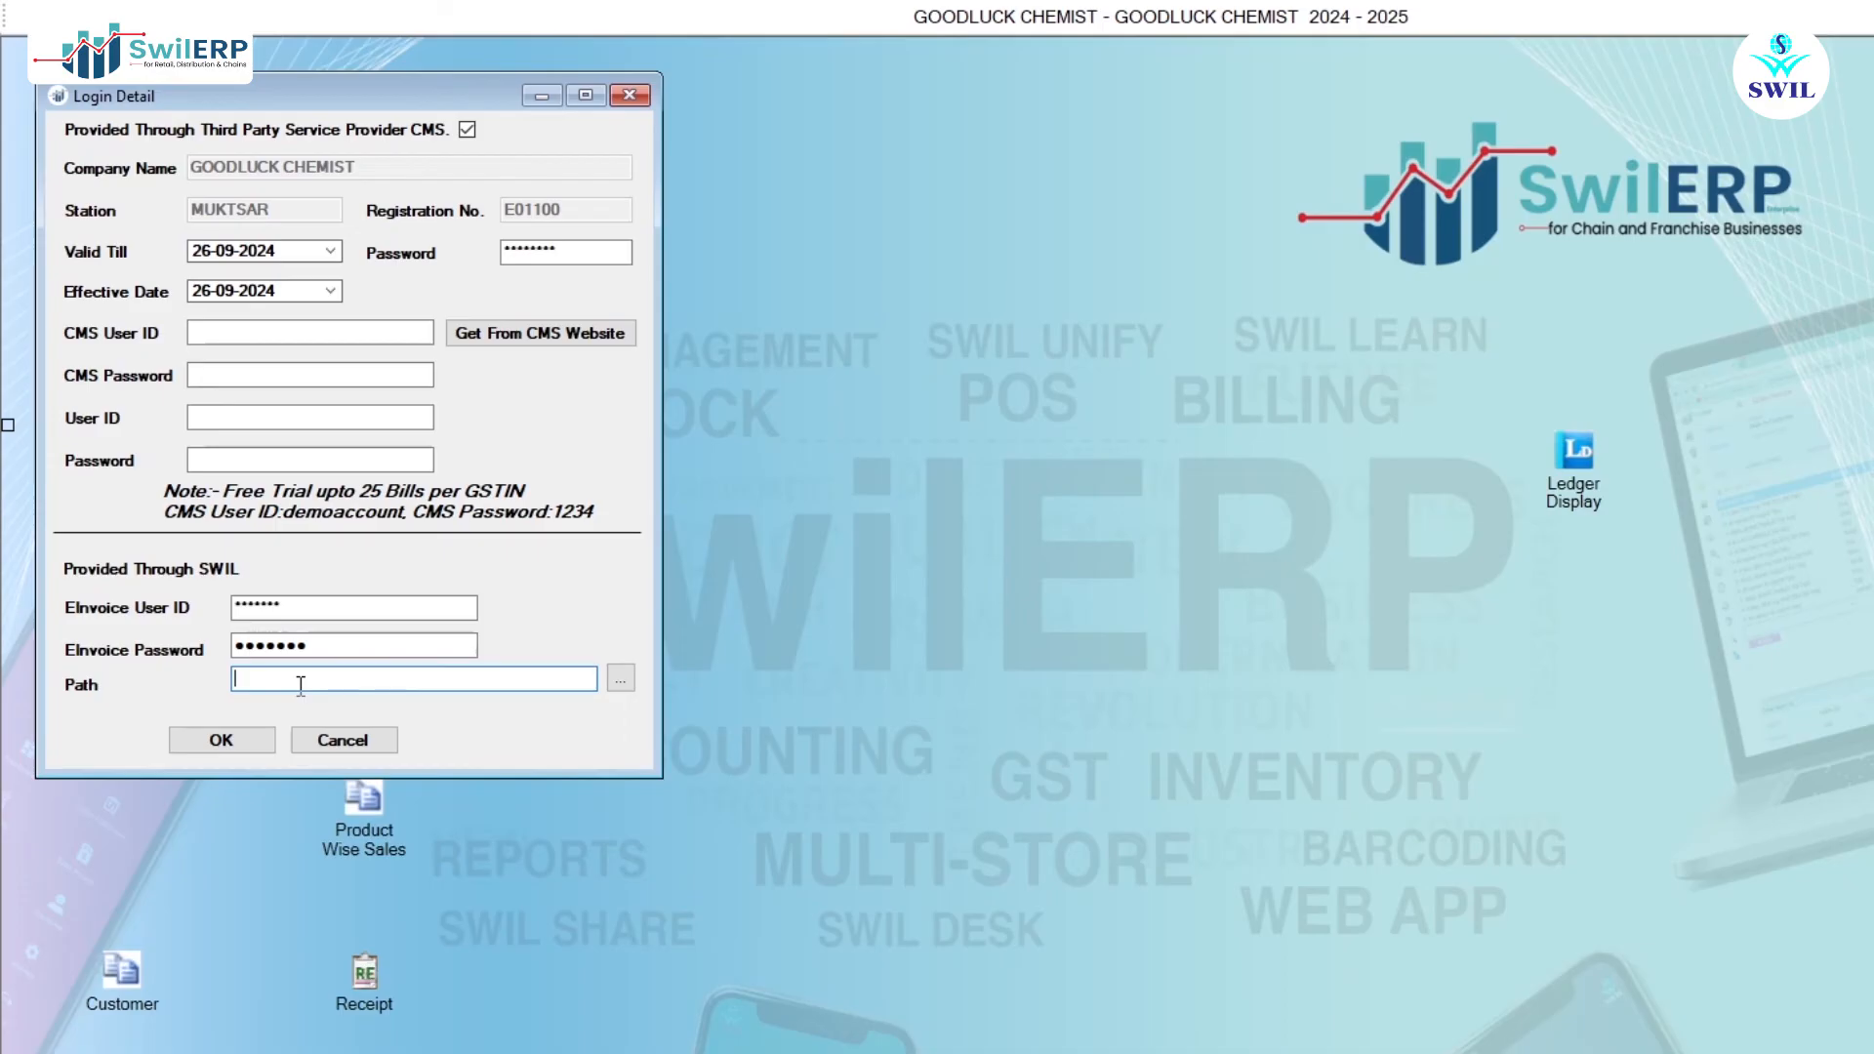
{"action": "left_click", "coordinate": [243, 746]}
- Open Generate E-Invoice Bills(Auto) and set the start of the date range to 01-08-2024
{"action": "left_click", "coordinate": [137, 1029]}
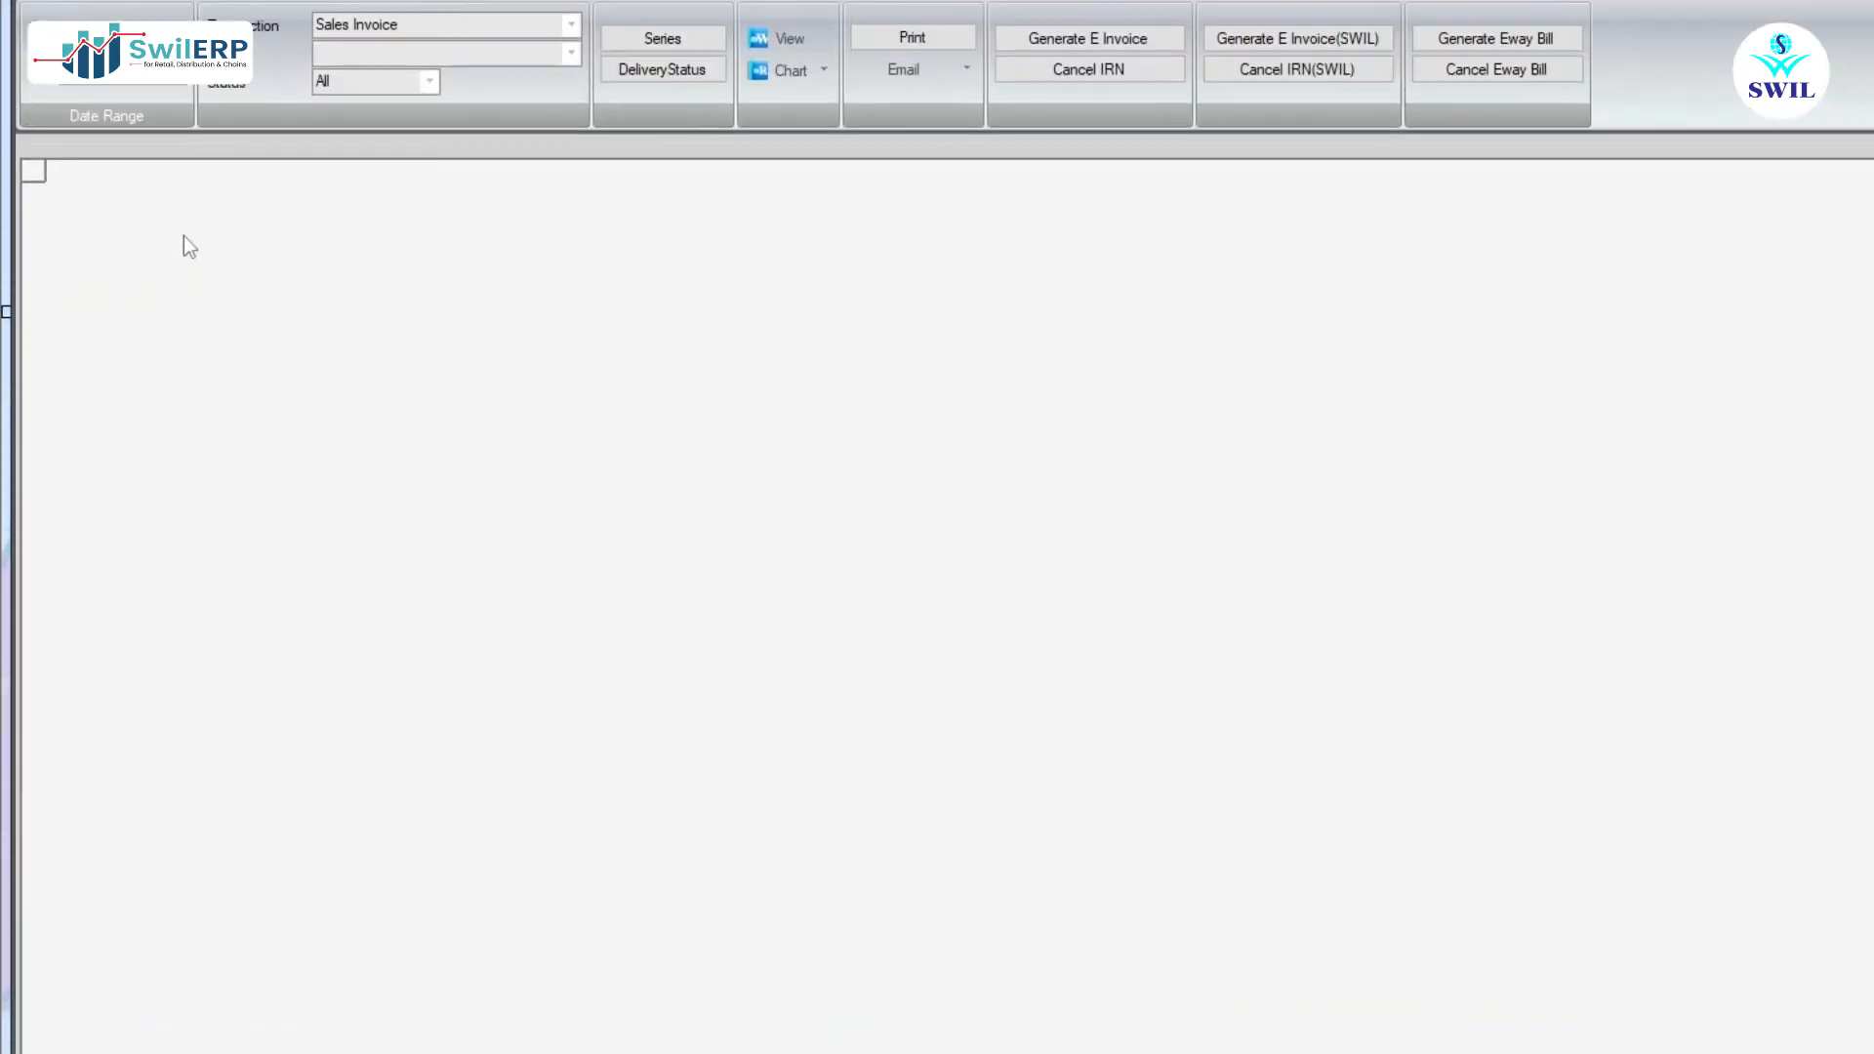
{"action": "left_click", "coordinate": [176, 130]}
{"action": "left_click", "coordinate": [45, 162]}
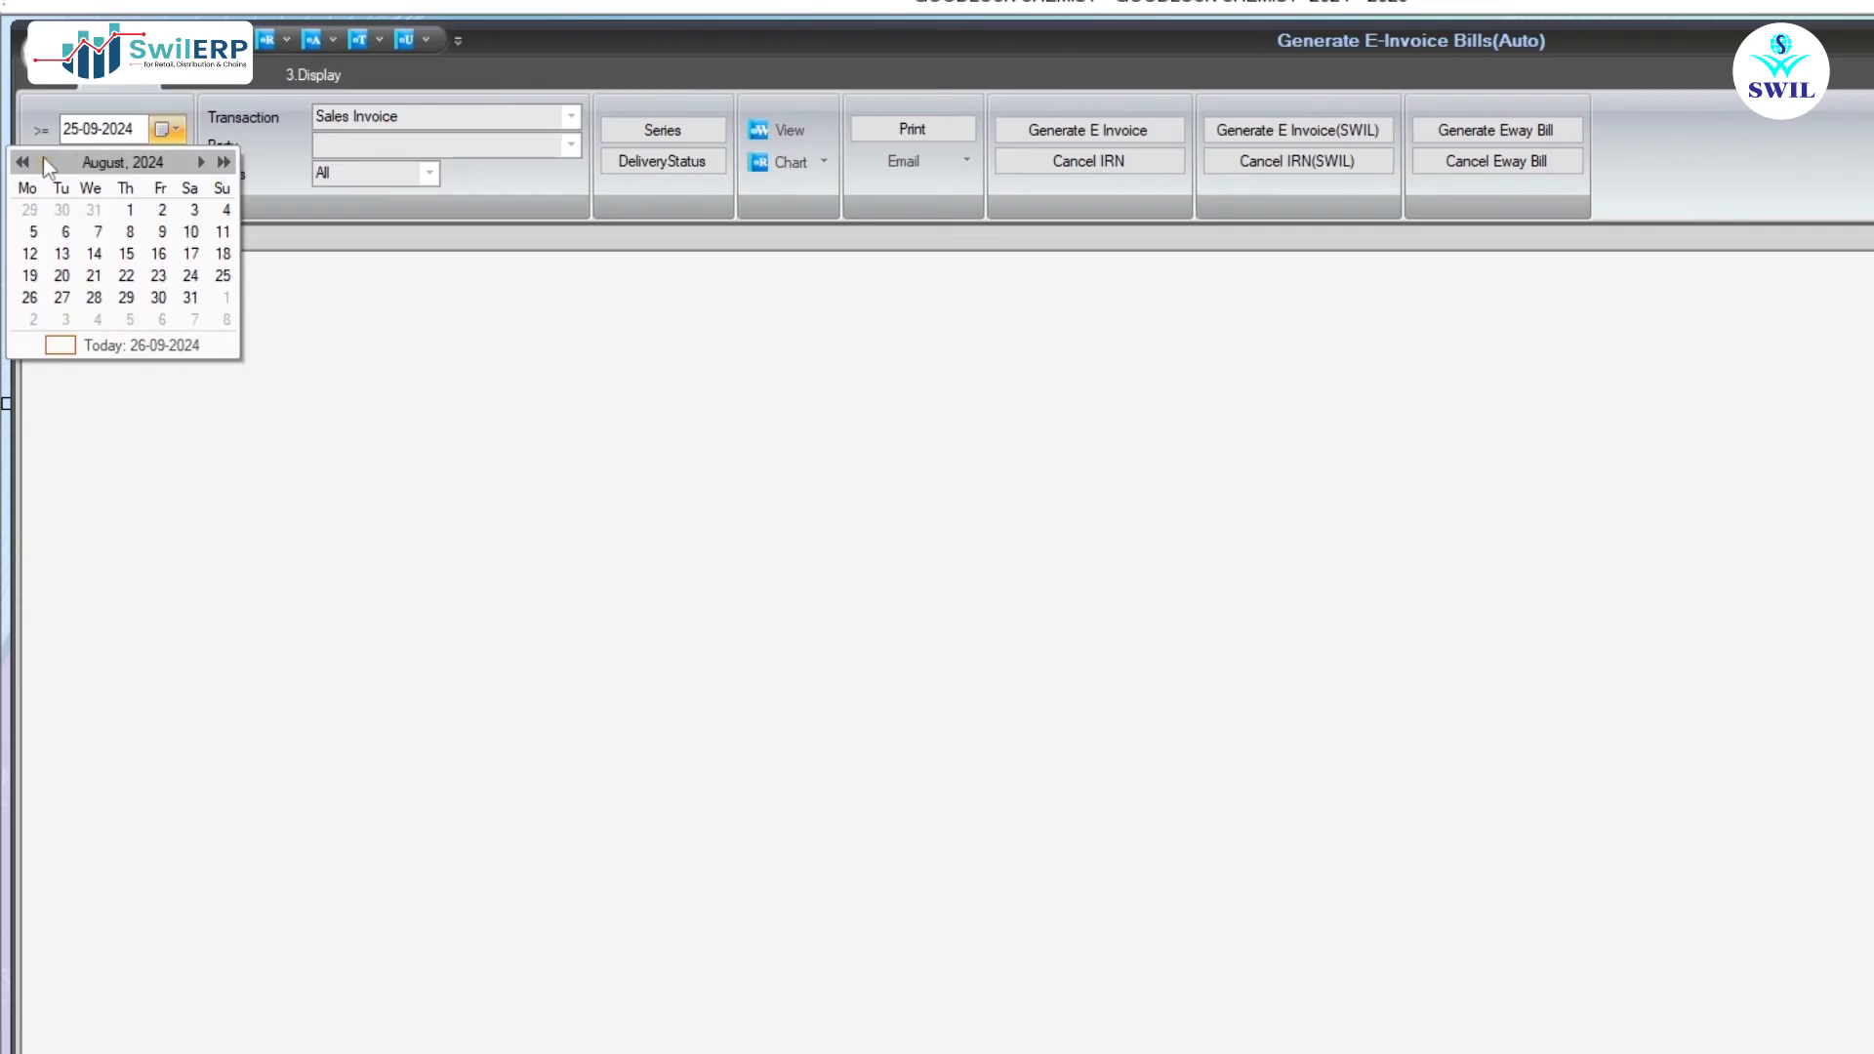
{"action": "left_click", "coordinate": [128, 211]}
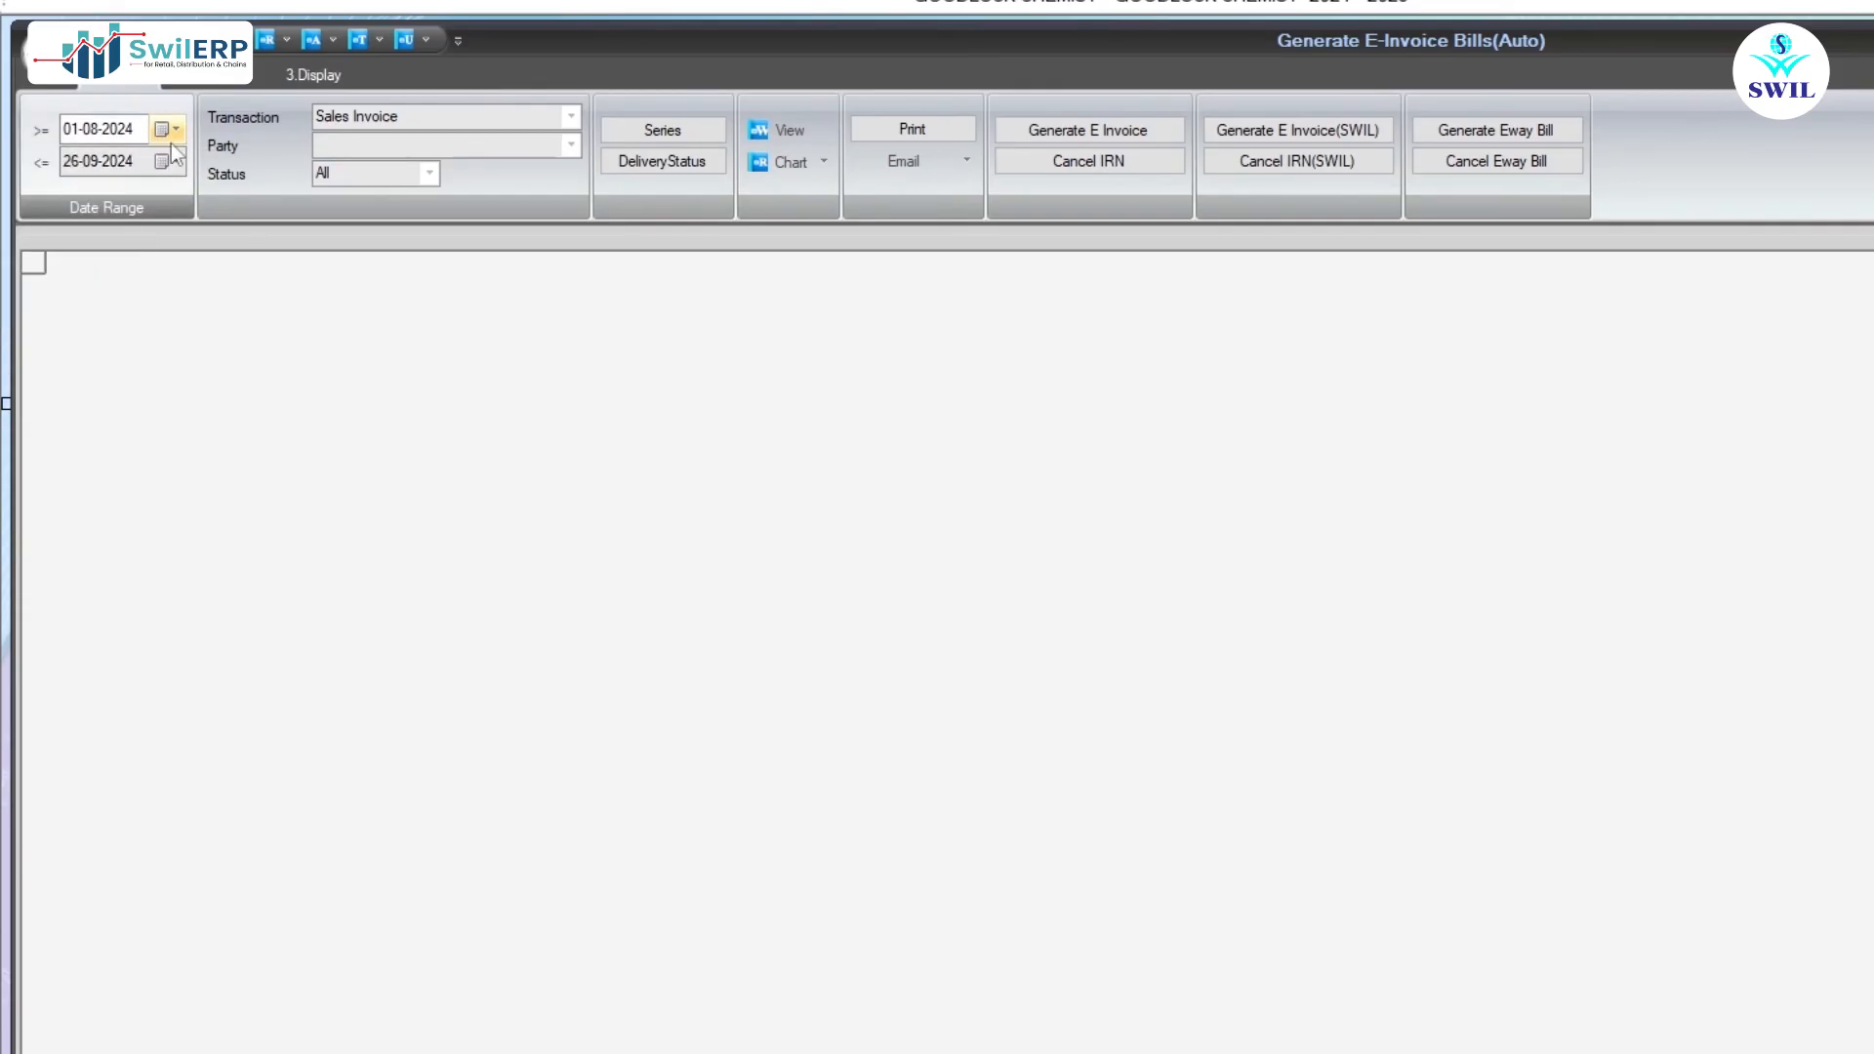
- List the Sales Invoice bills of M/s RBM LIFE SCIENCES (RBM) with status All and generate the e-invoice through SWIL
{"action": "left_click", "coordinate": [571, 115]}
{"action": "left_click", "coordinate": [527, 149]}
{"action": "left_click", "coordinate": [397, 172]}
{"action": "left_click", "coordinate": [431, 176]}
{"action": "left_click", "coordinate": [431, 177]}
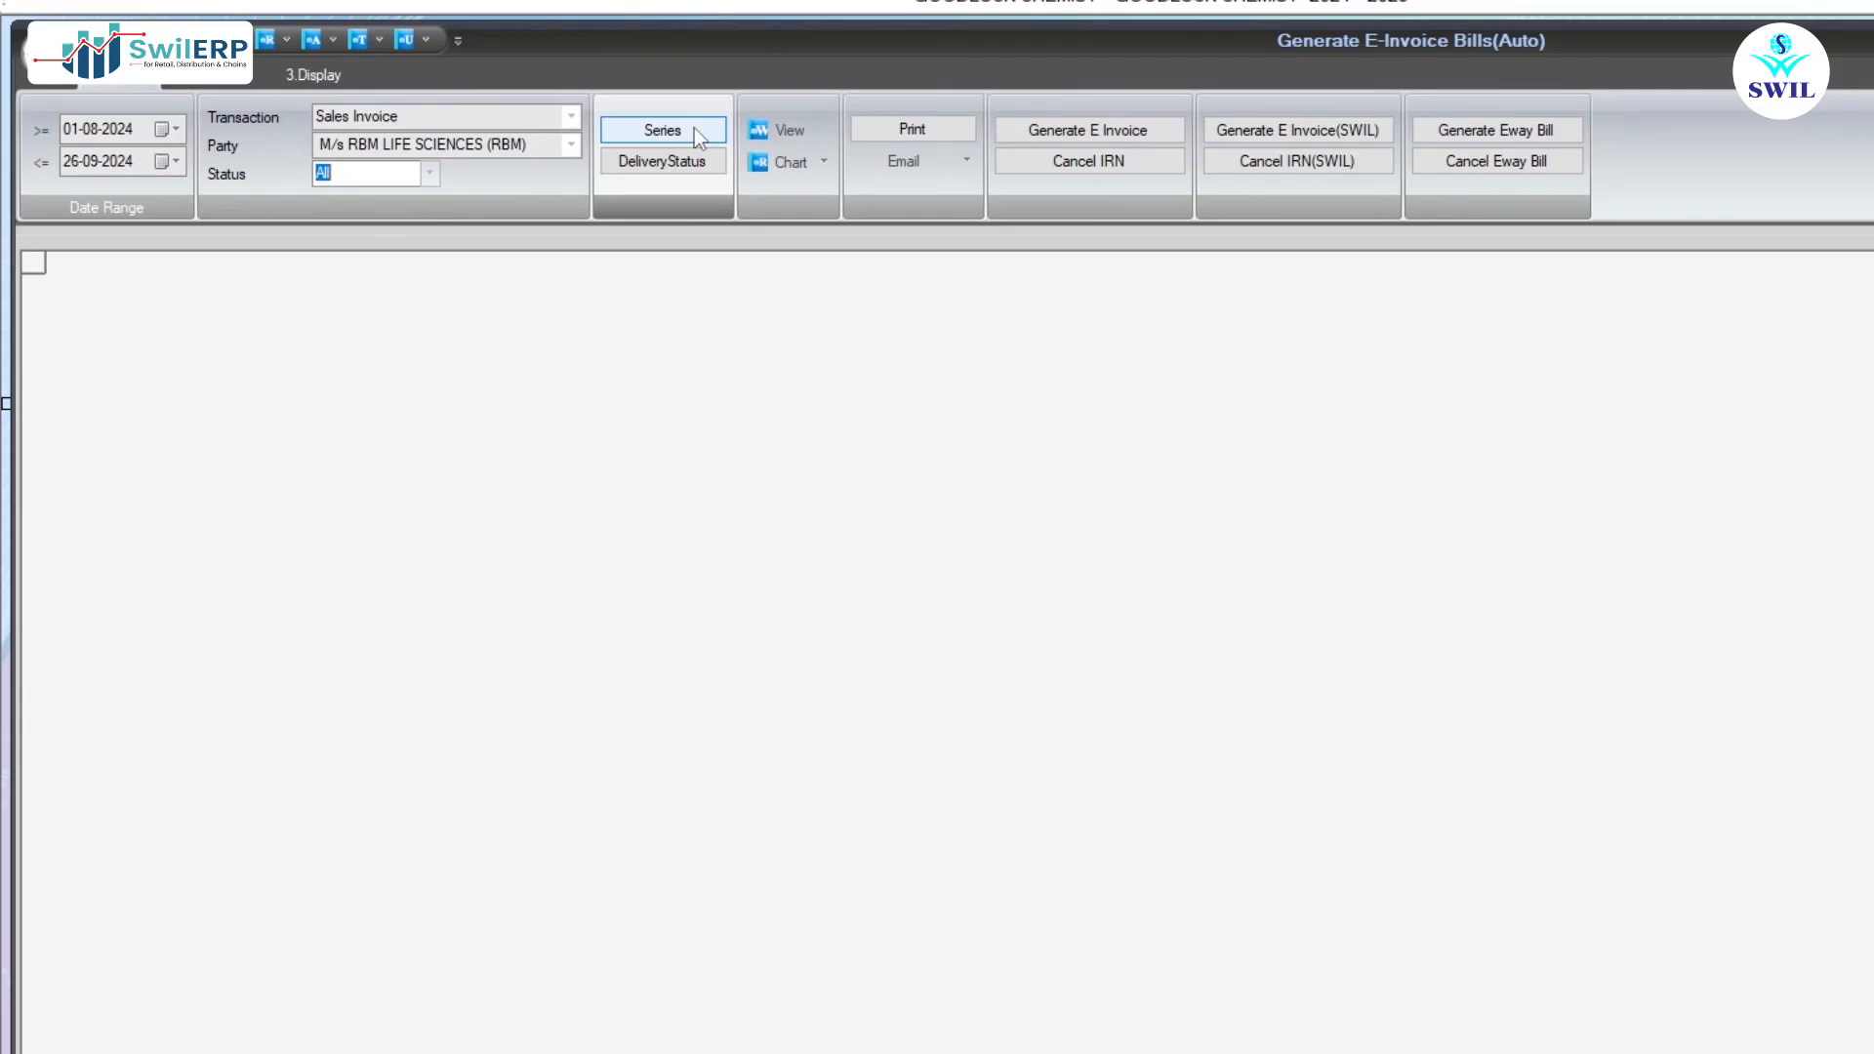
{"action": "left_click", "coordinate": [806, 127]}
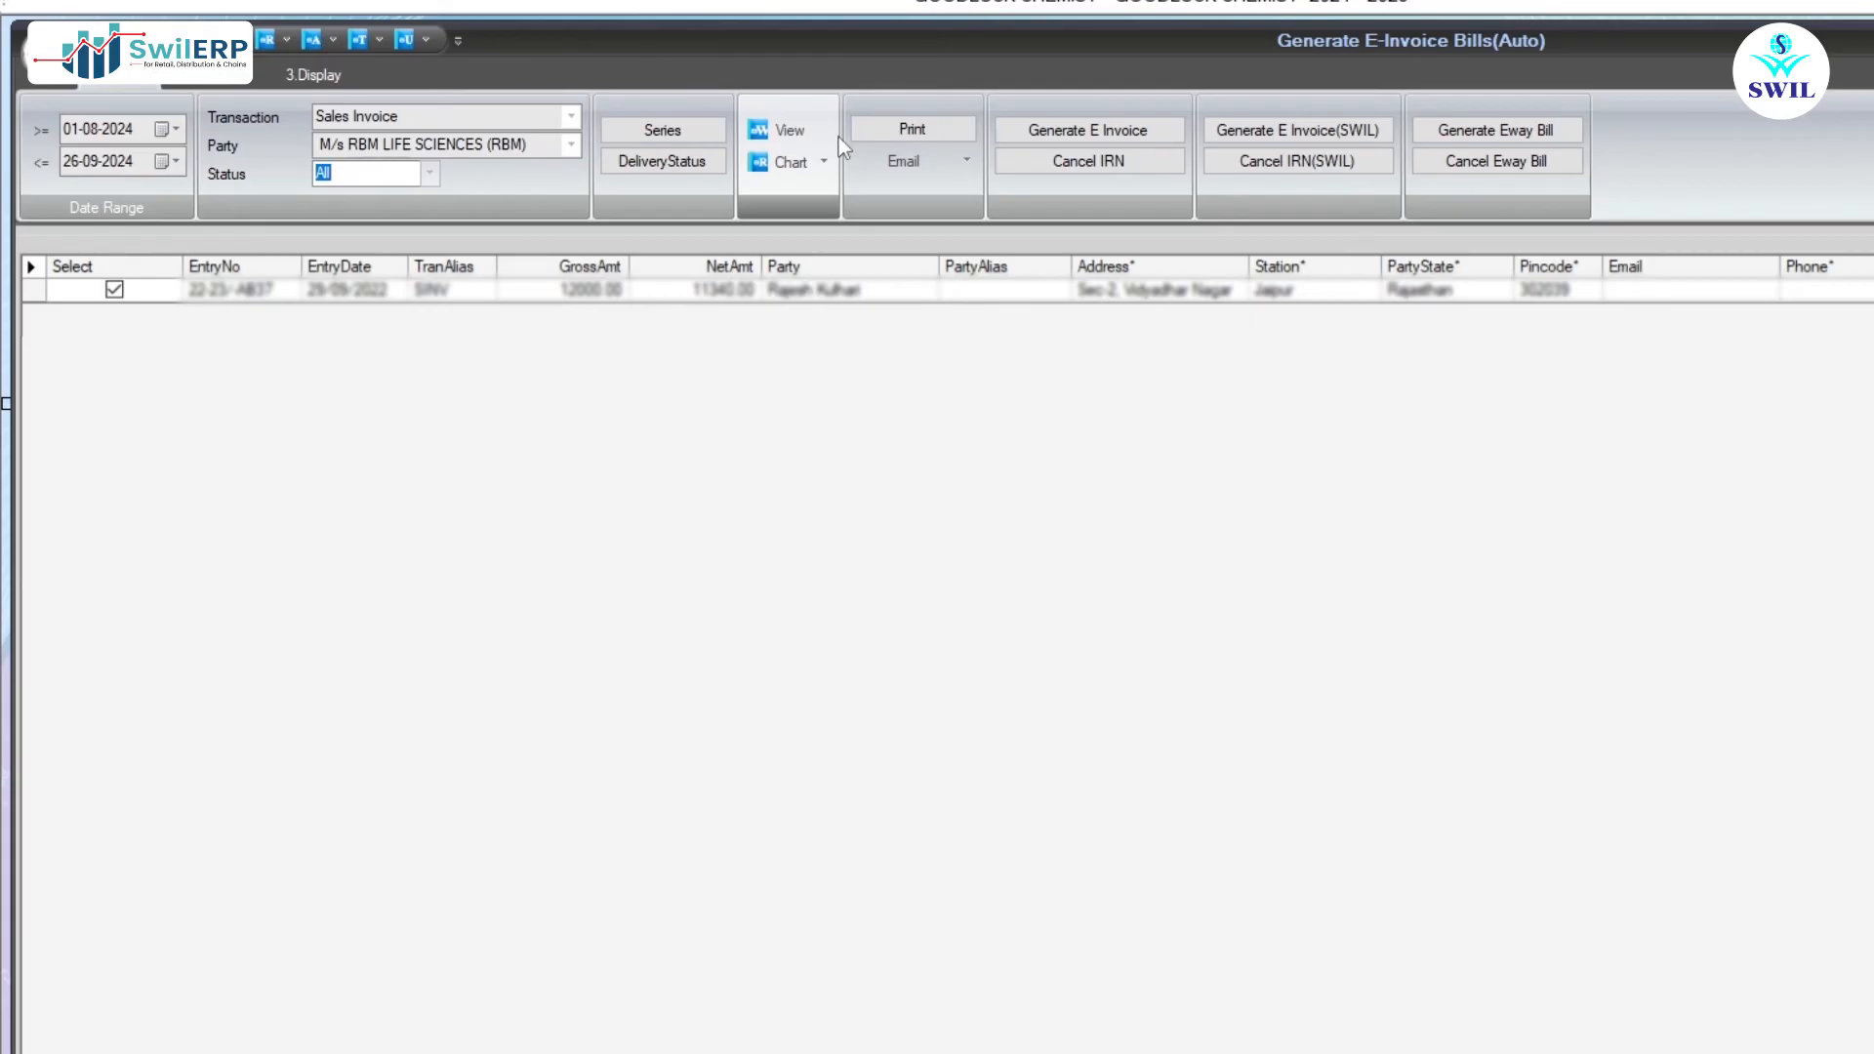
{"action": "left_click", "coordinate": [1381, 129]}
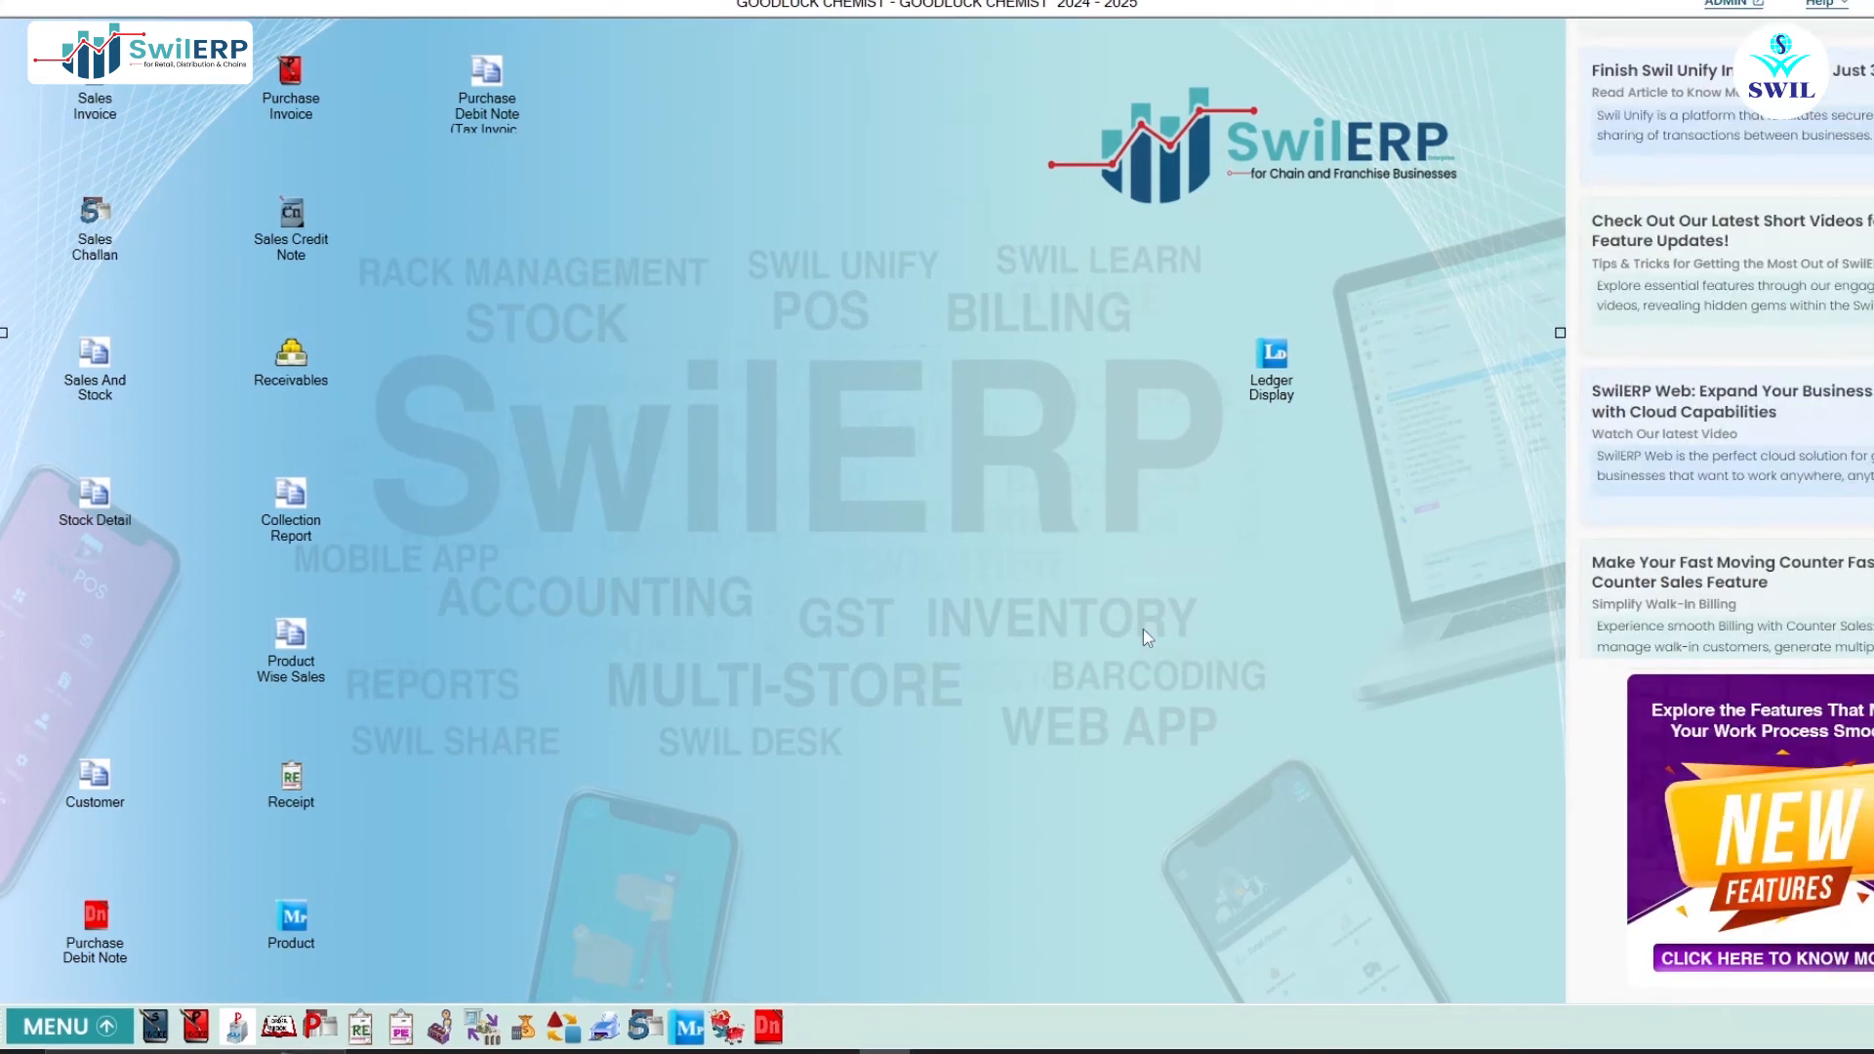
- Open the E-Way Bills Login Detail form from the GST functions
{"action": "left_click", "coordinate": [76, 1027]}
{"action": "left_click", "coordinate": [85, 678]}
{"action": "scroll", "coordinate": [119, 661], "scroll_direction": "down", "scroll_amount": 1}
{"action": "left_click", "coordinate": [139, 805]}
{"action": "left_click", "coordinate": [152, 805]}
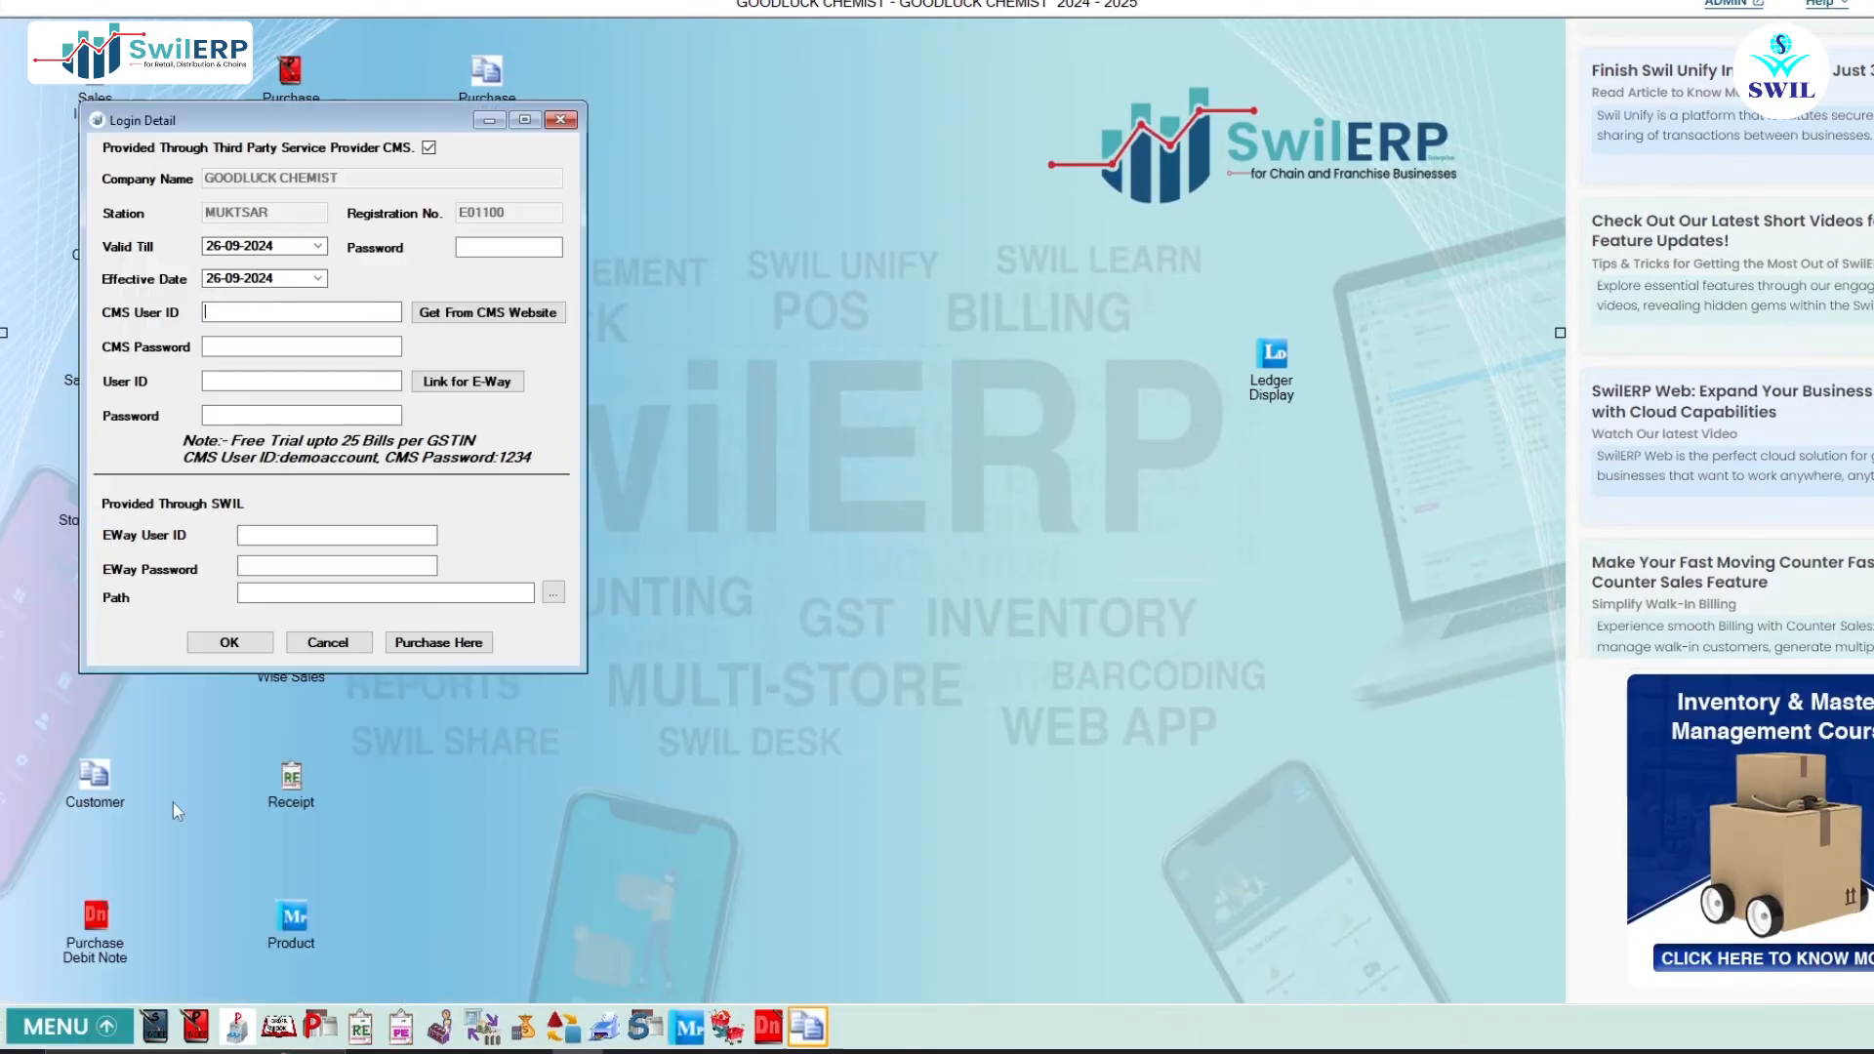
- Enter the registration password, the EWay user ID and the EWay password, and confirm the login details
{"action": "left_click", "coordinate": [513, 247]}
{"action": "type", "text": "********"}
{"action": "left_click", "coordinate": [314, 536]}
{"action": "type", "text": "********"}
{"action": "left_click", "coordinate": [308, 563]}
{"action": "type", "text": "********"}
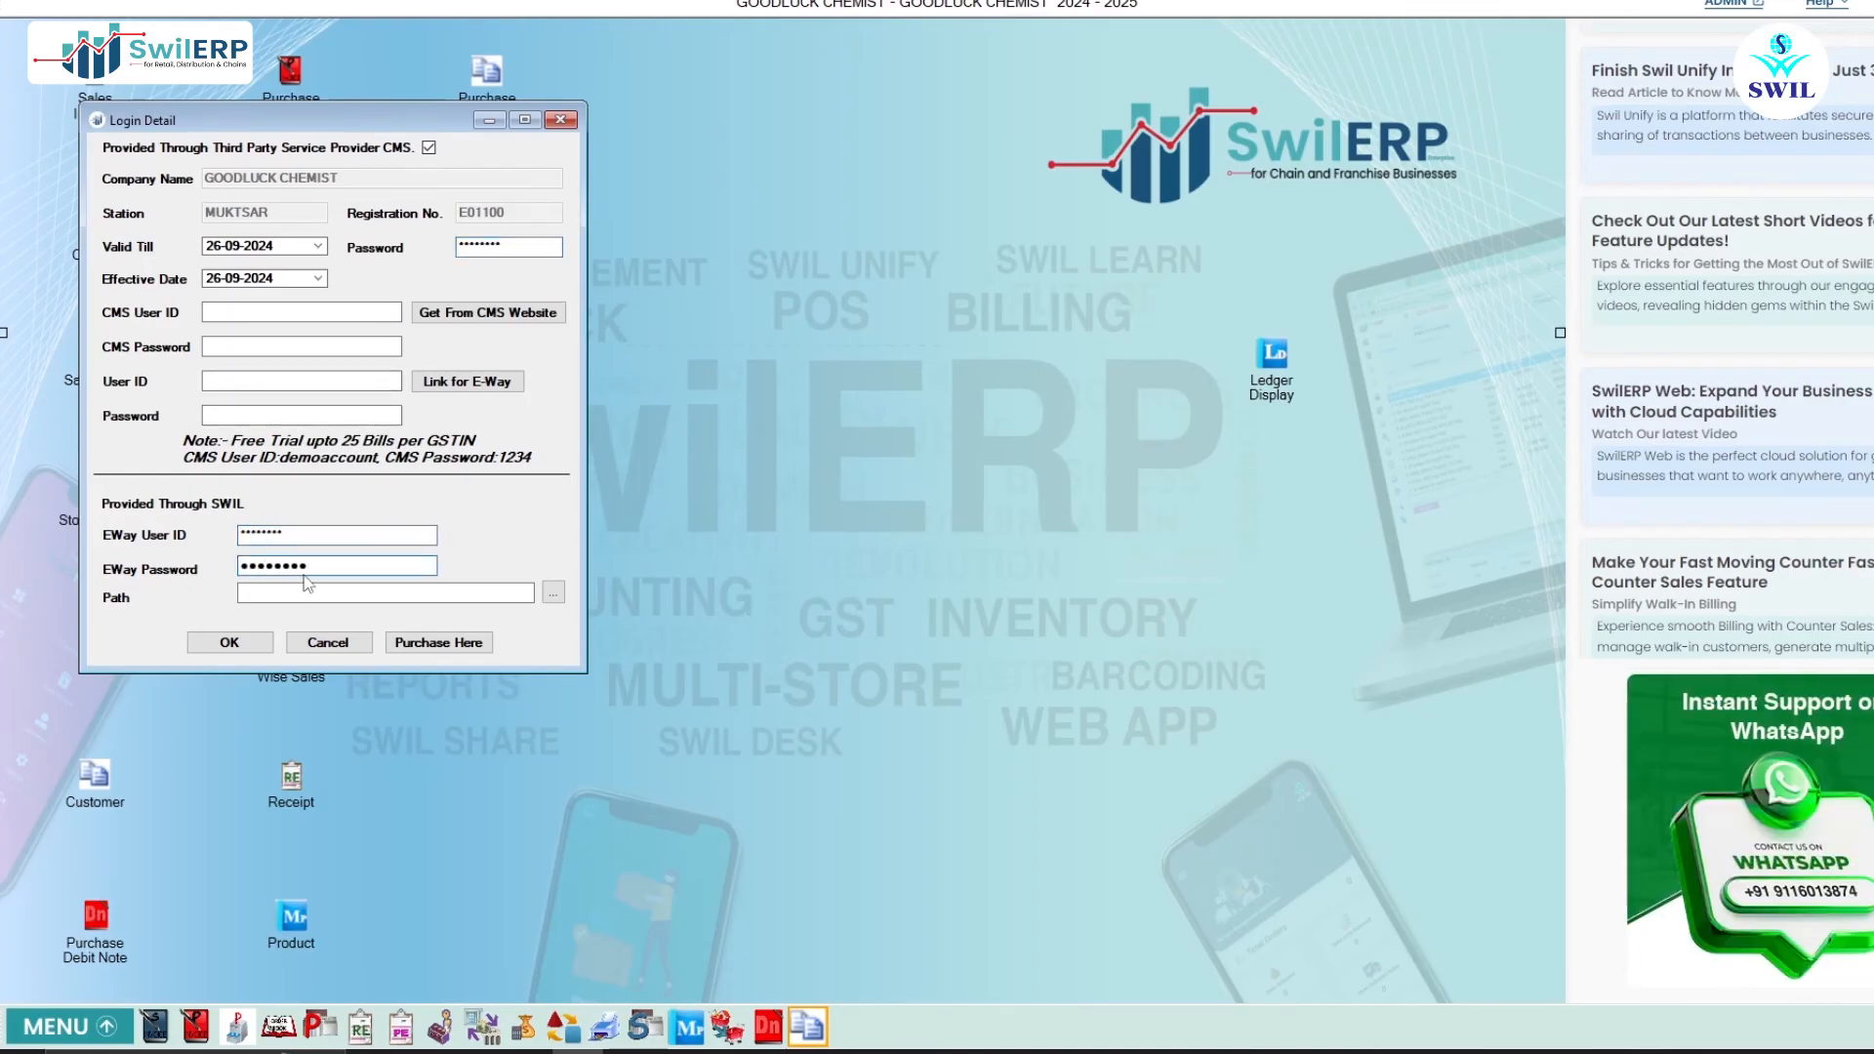
{"action": "left_click", "coordinate": [229, 642]}
- Open Generate E-Way Bills(Auto) and set the start of the date range to 01-03-2024
{"action": "left_click", "coordinate": [86, 1035]}
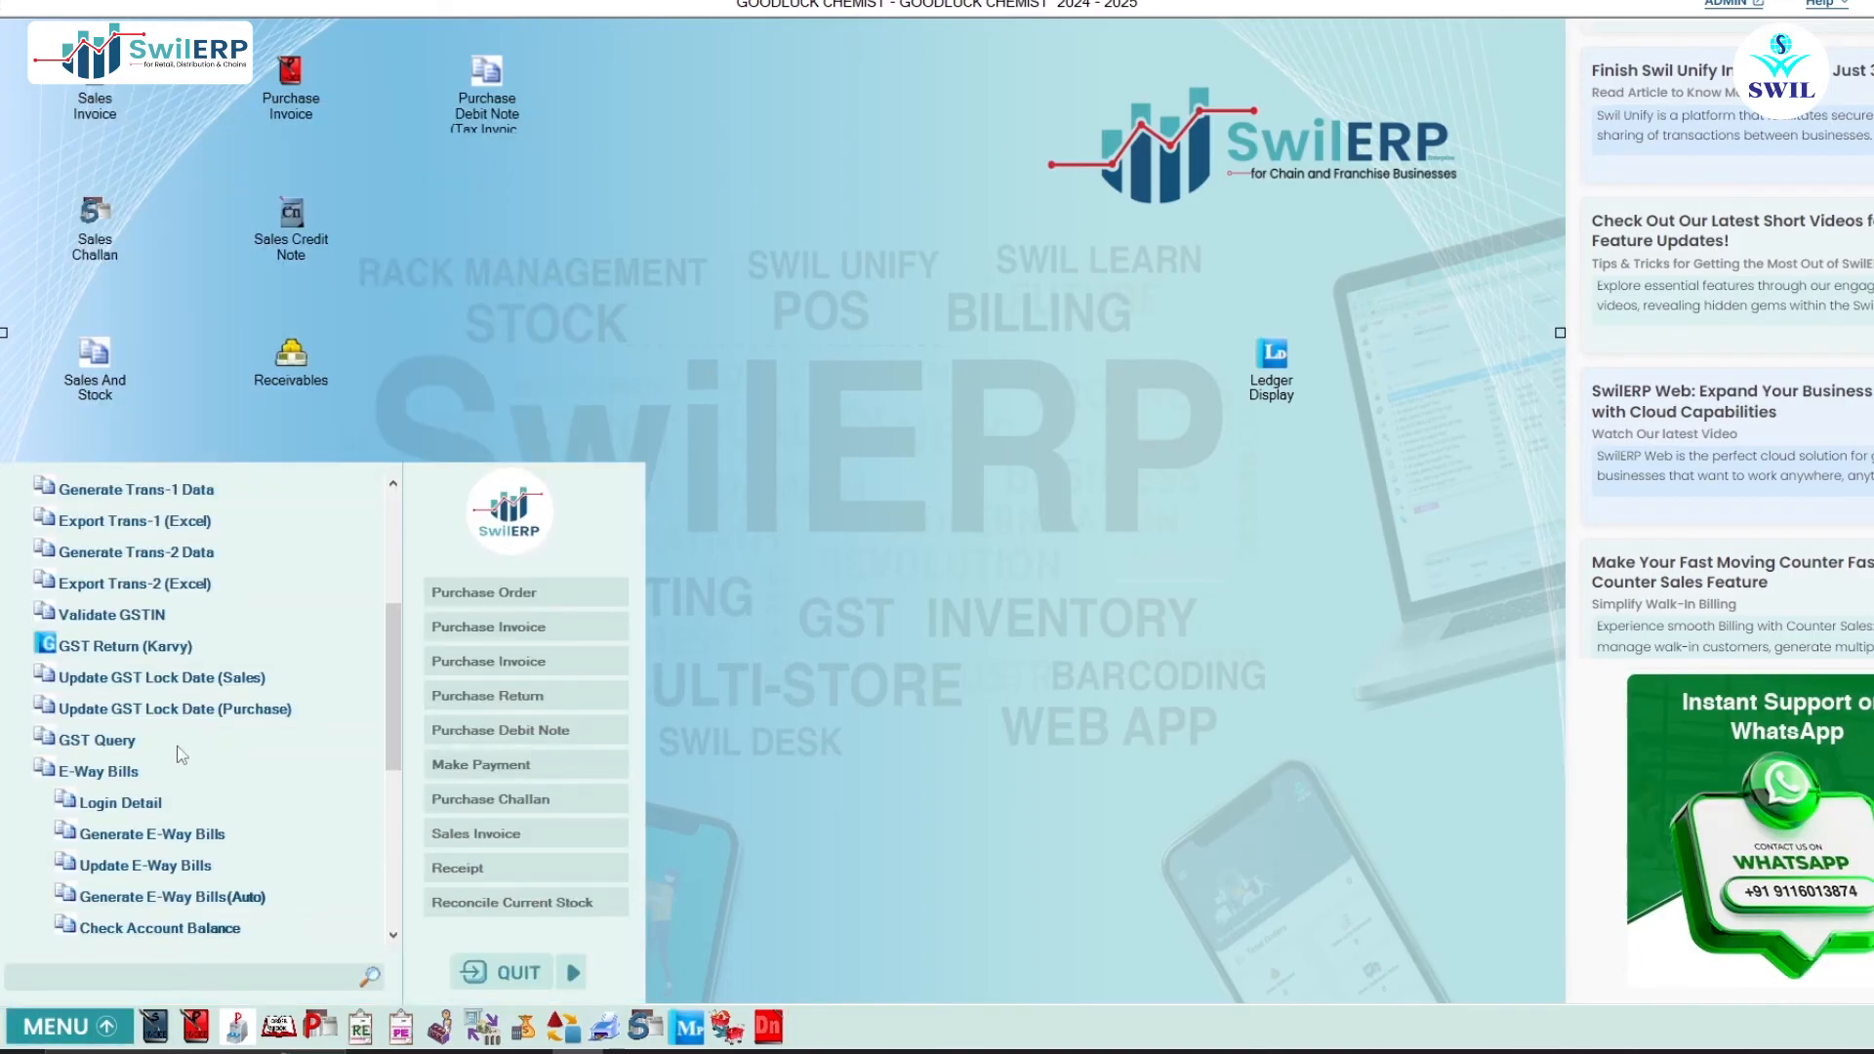
{"action": "scroll", "coordinate": [205, 878], "scroll_direction": "down", "scroll_amount": 1}
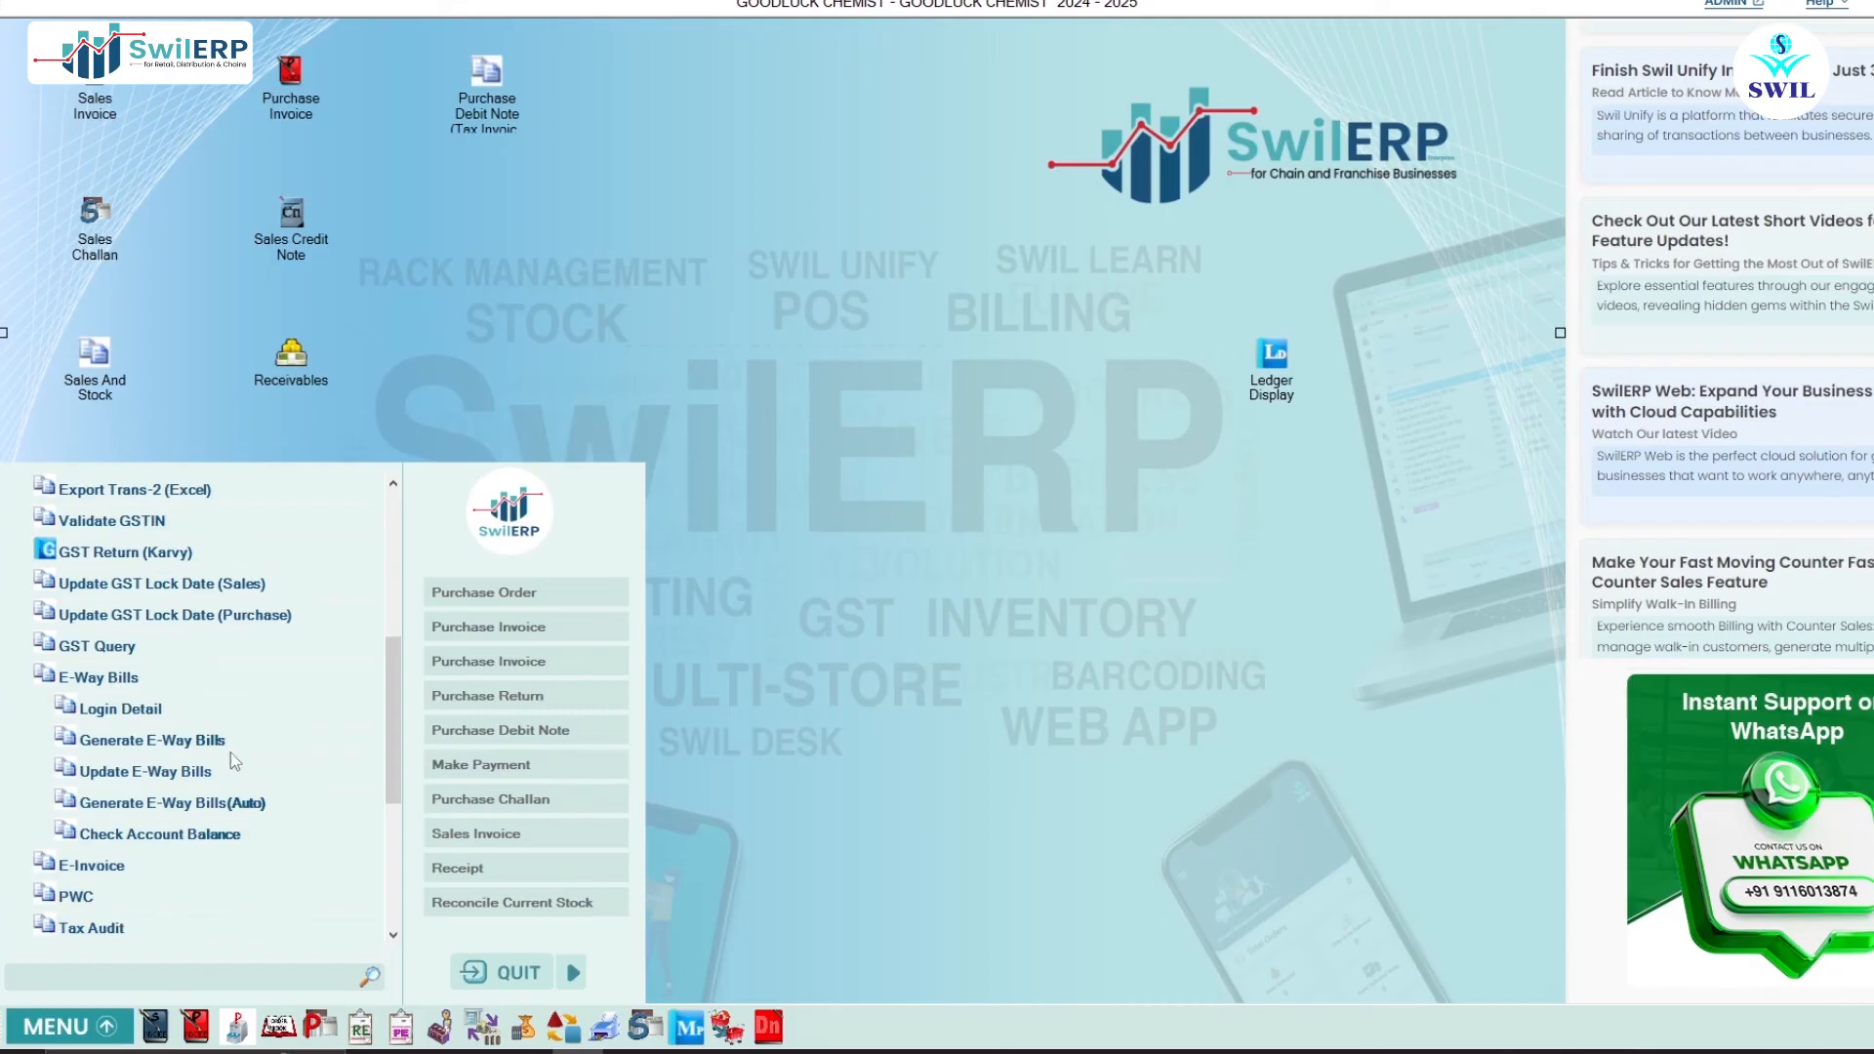
{"action": "left_click", "coordinate": [274, 803]}
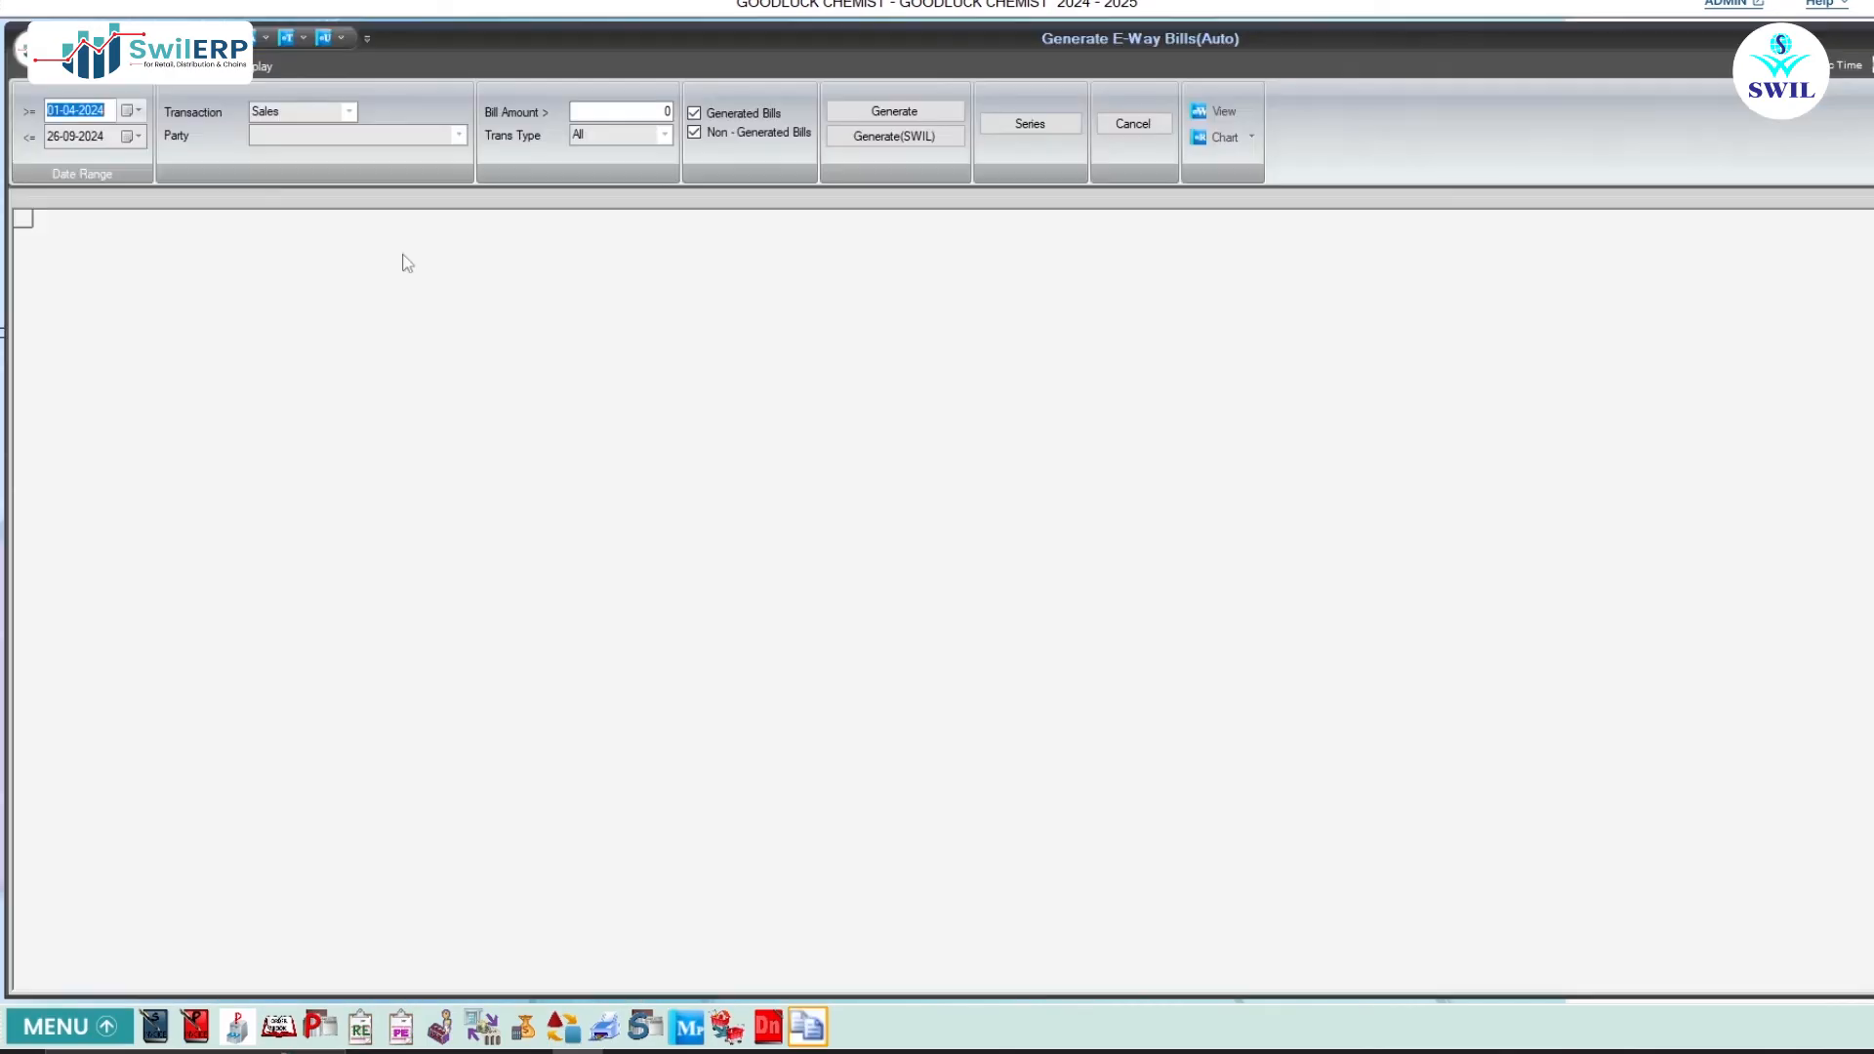
{"action": "left_click", "coordinate": [130, 111]}
{"action": "left_click", "coordinate": [32, 137]}
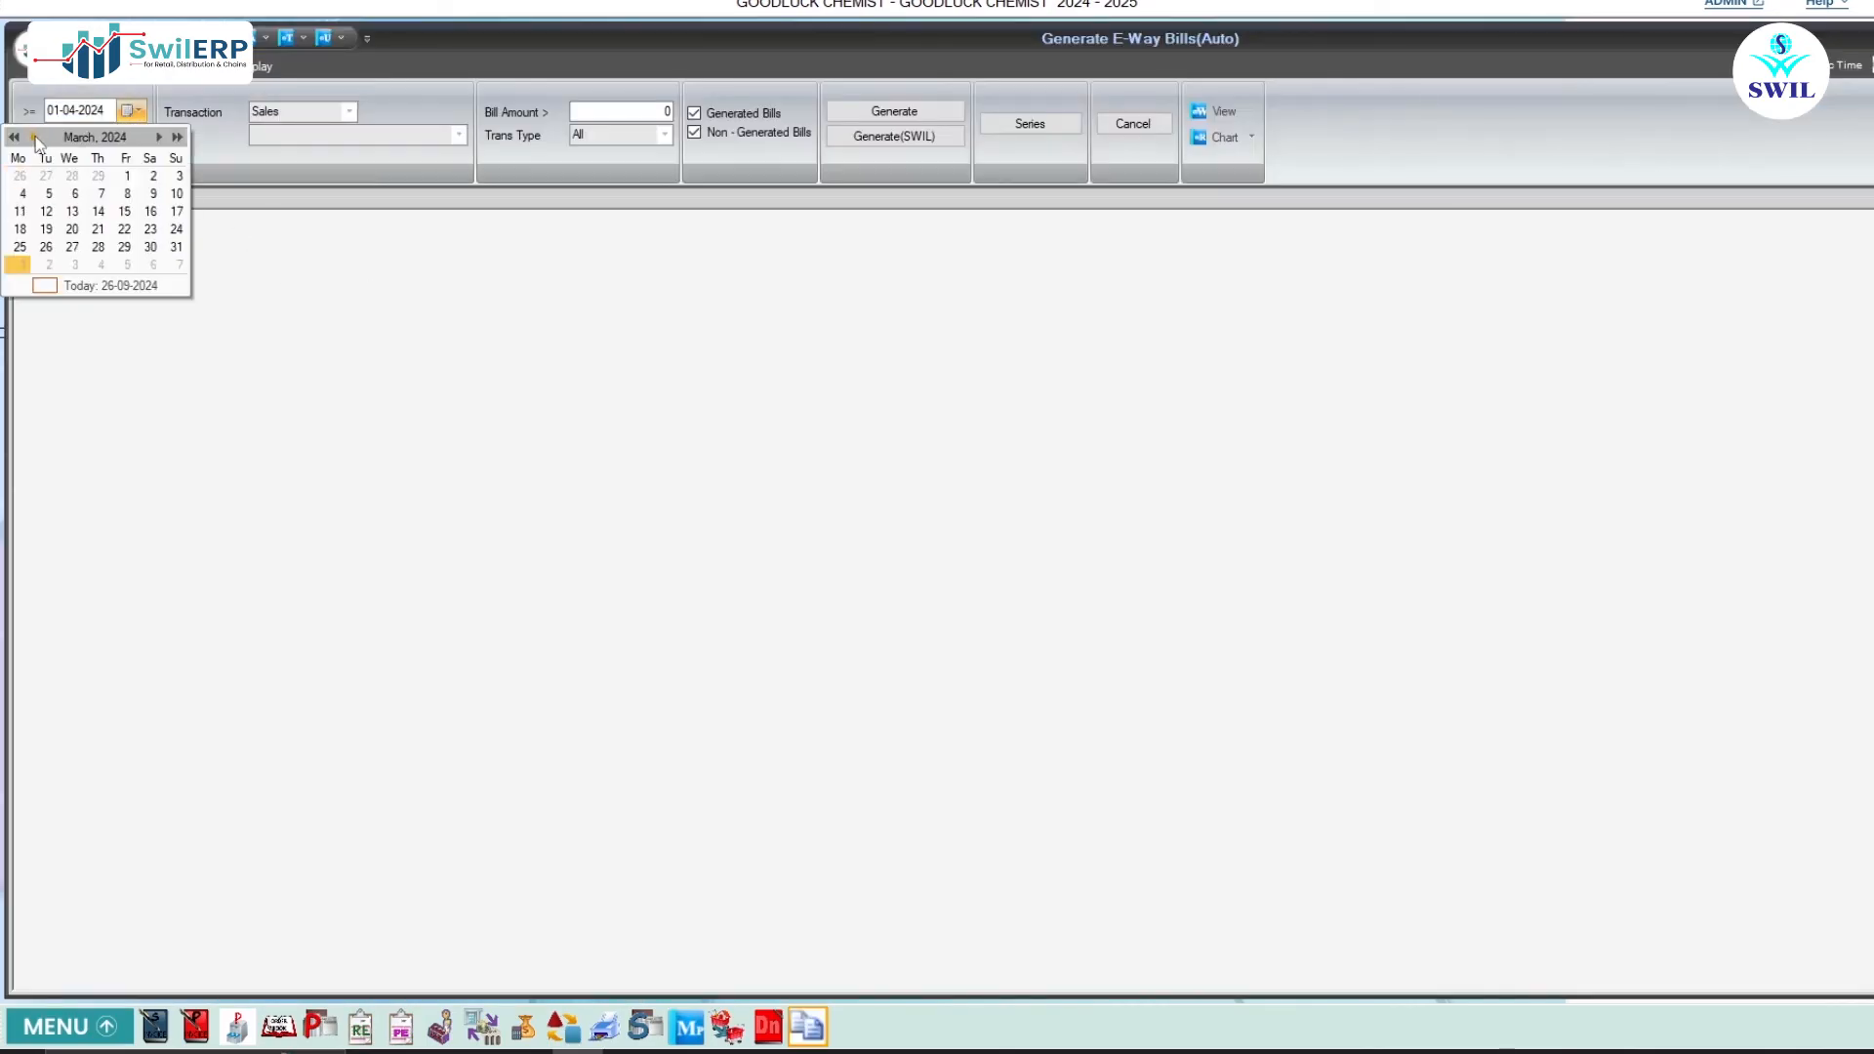
{"action": "left_click", "coordinate": [126, 175]}
- List the e-way bills for the Sales transaction with no party filter and transaction type All
{"action": "left_click", "coordinate": [350, 111]}
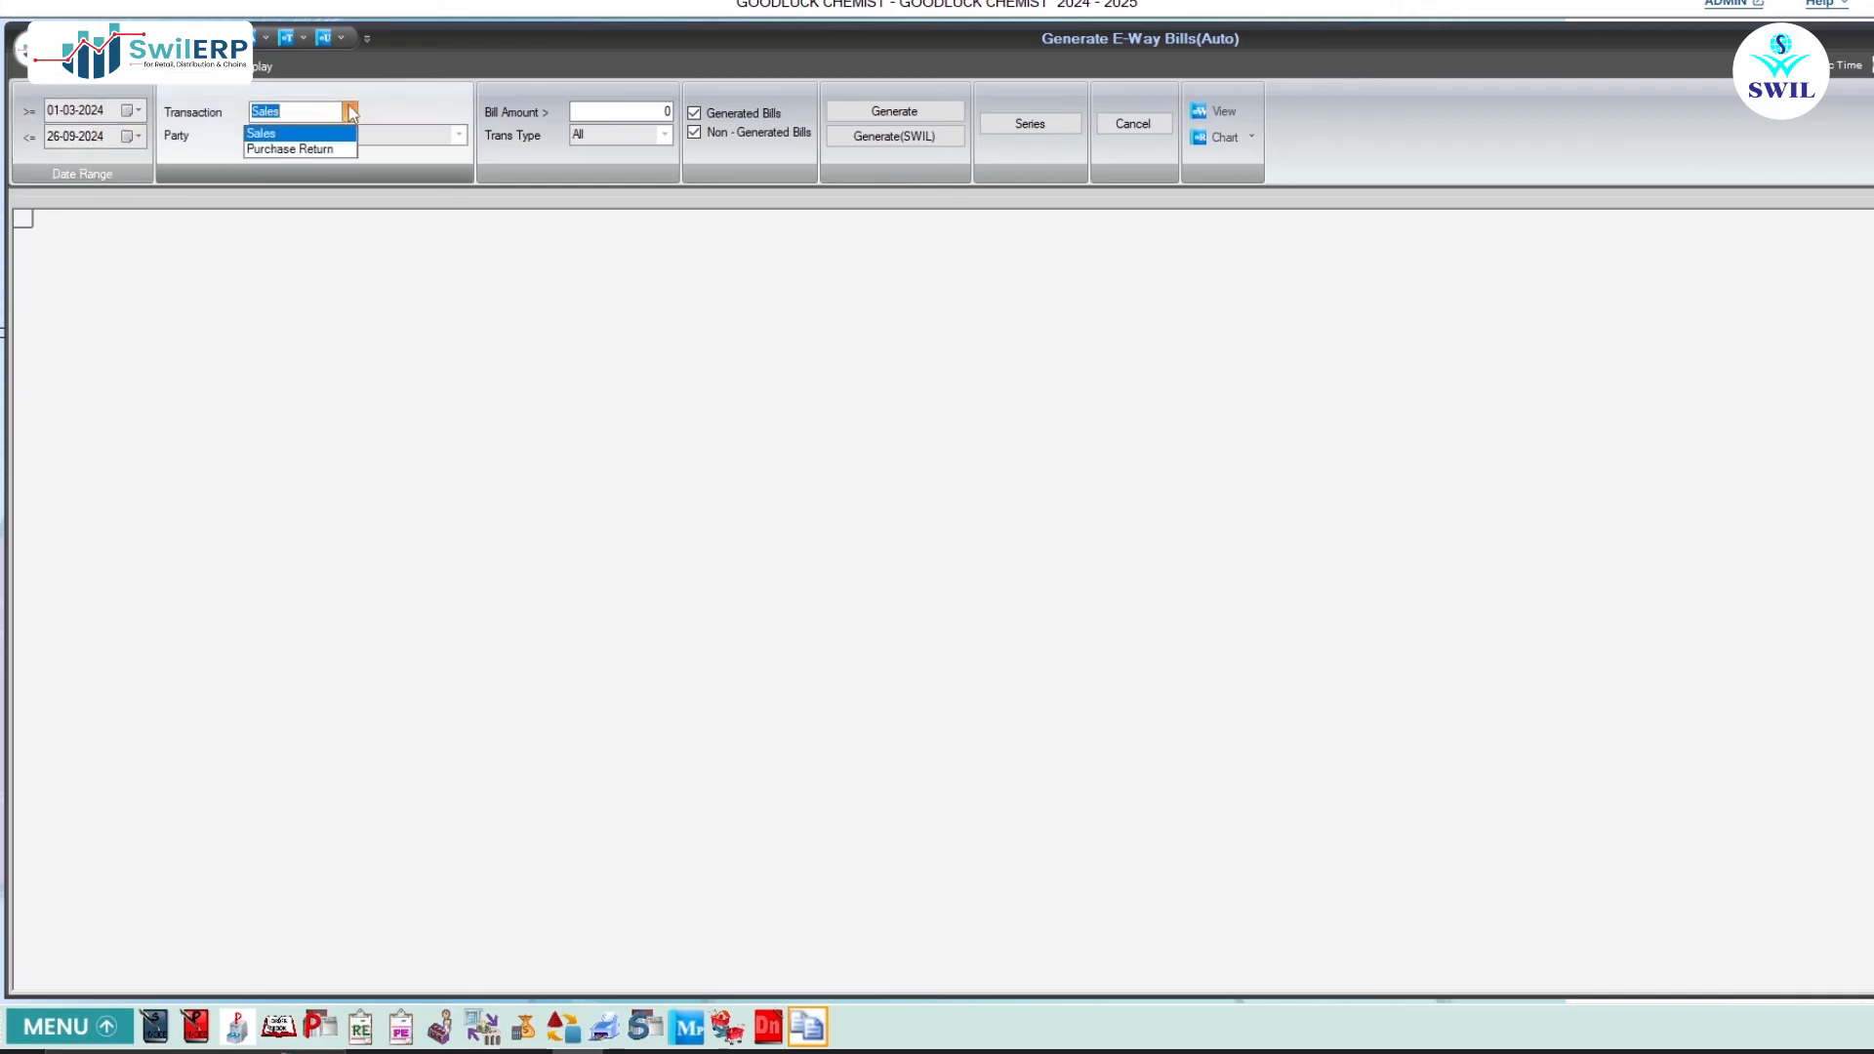
{"action": "left_click", "coordinate": [460, 133]}
{"action": "left_click", "coordinate": [460, 134]}
{"action": "left_click", "coordinate": [459, 134]}
{"action": "left_click", "coordinate": [665, 134]}
{"action": "left_click", "coordinate": [664, 134]}
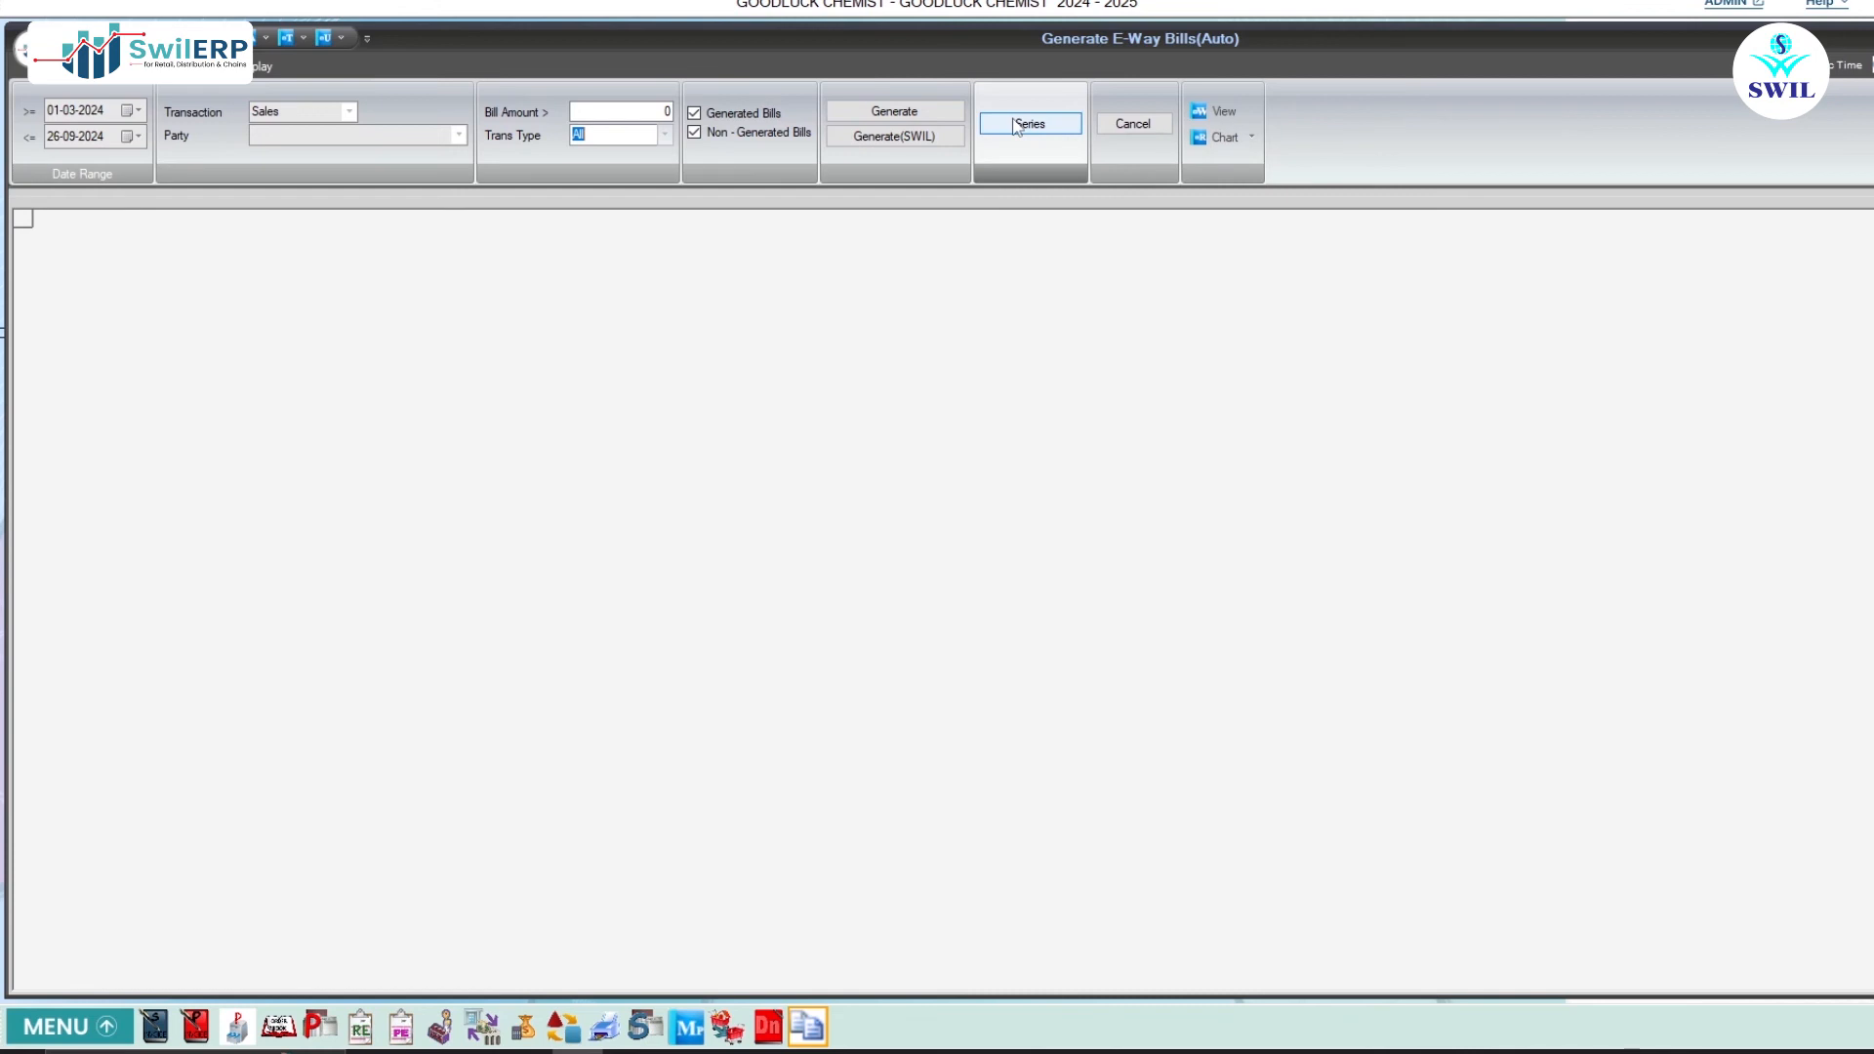
{"action": "left_click", "coordinate": [1225, 112]}
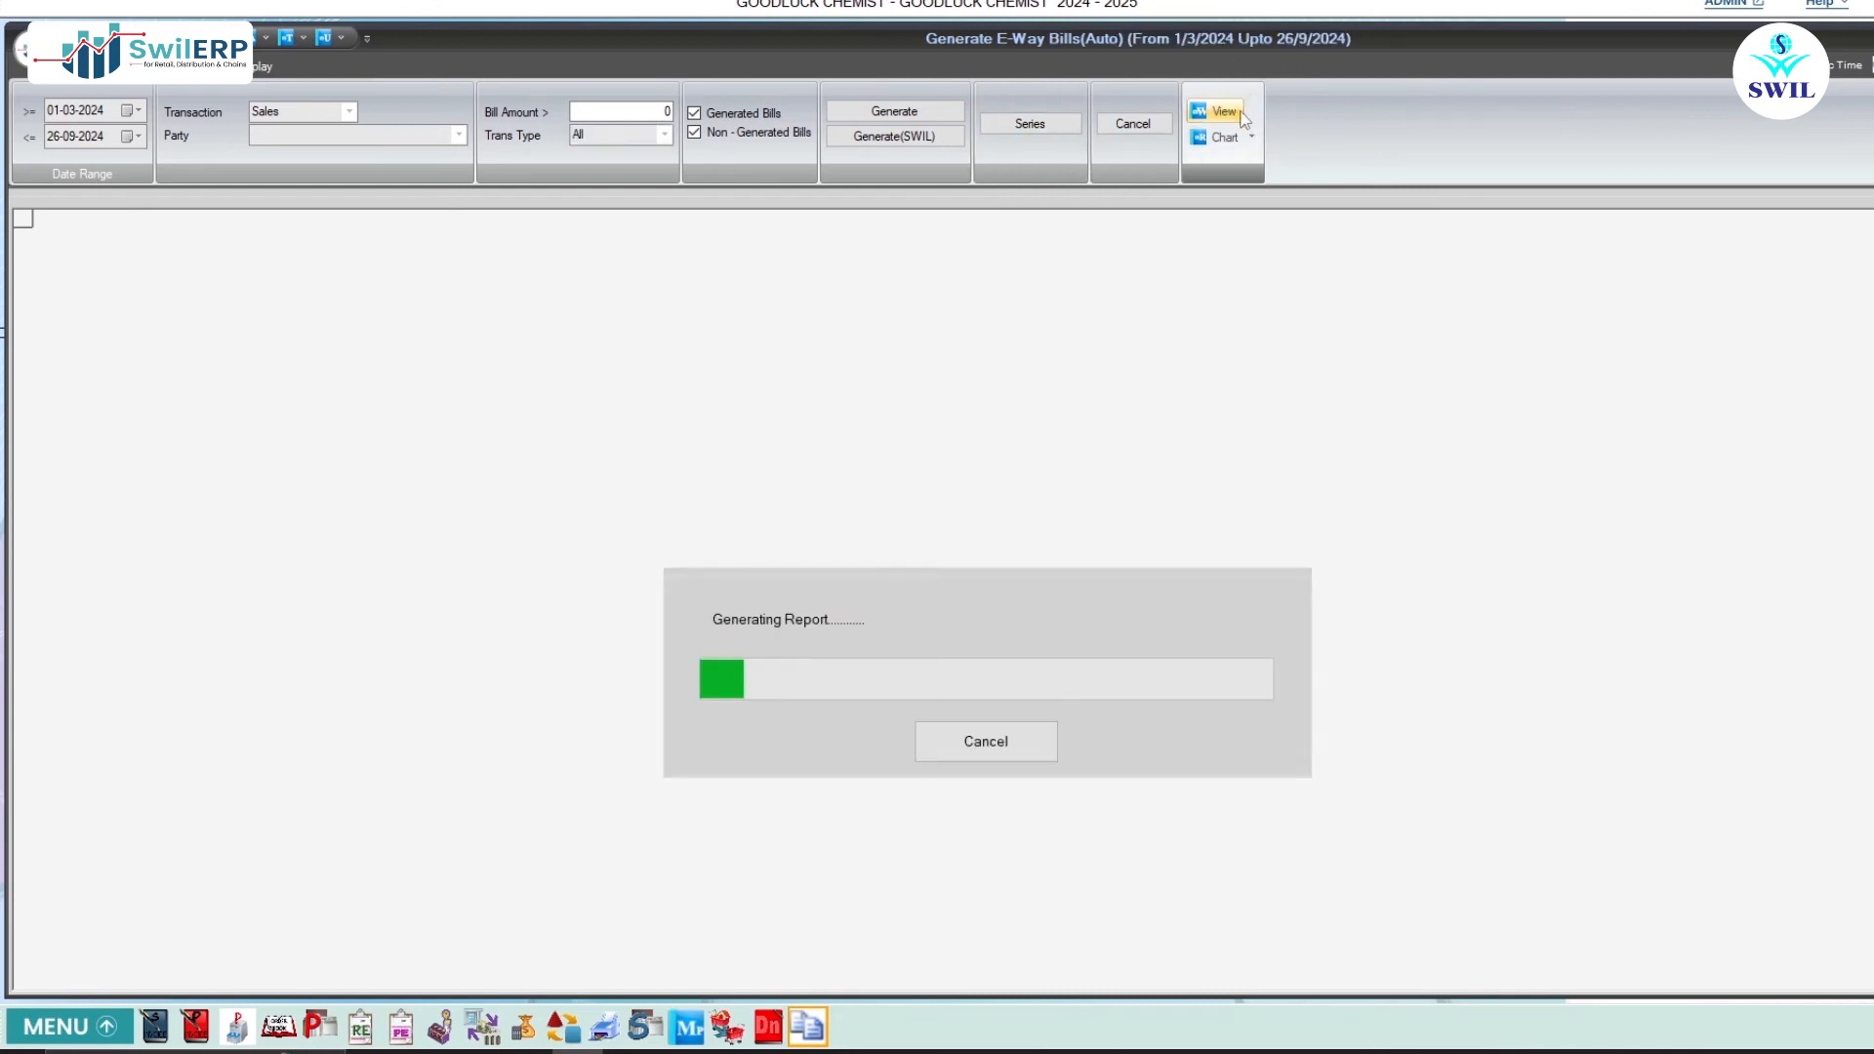
- Check the shipping details of bill SINV-NB1, select bill SINV-NB3 and generate its e-way bill through SWIL
{"action": "double_click", "coordinate": [1118, 235]}
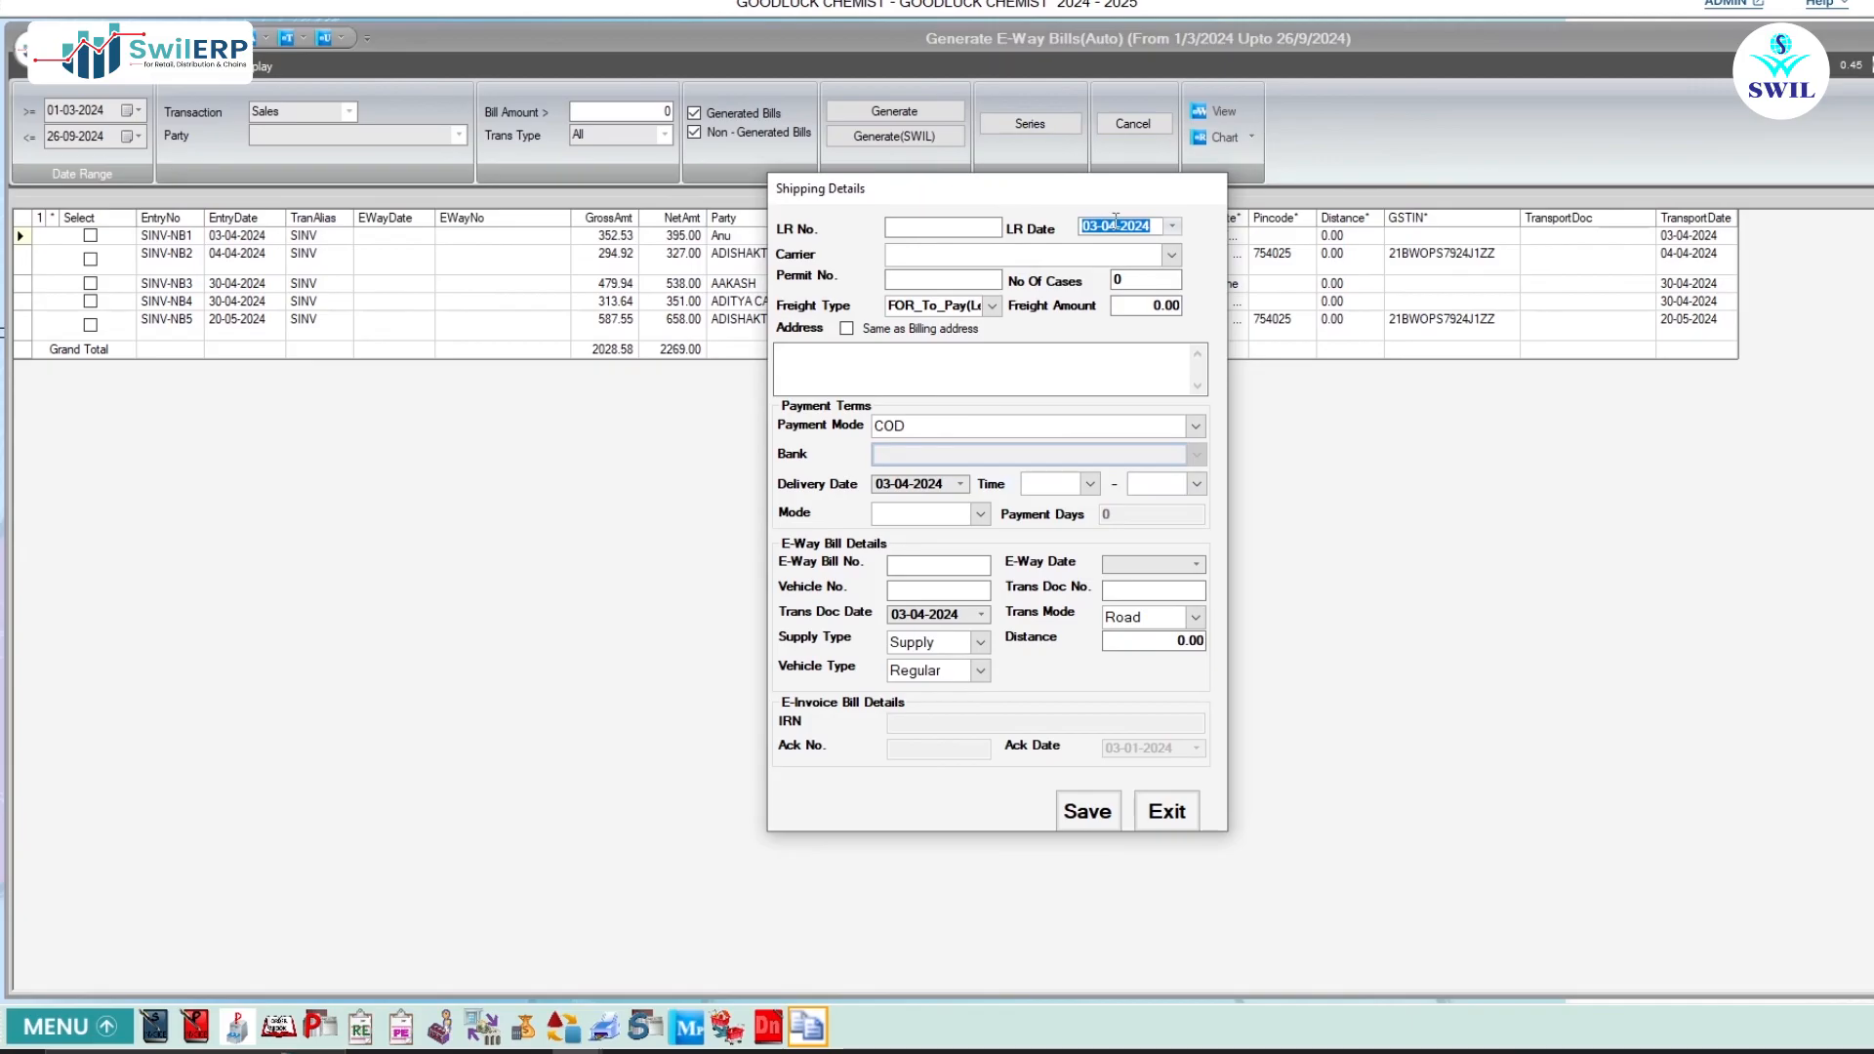
{"action": "key", "text": "Escape"}
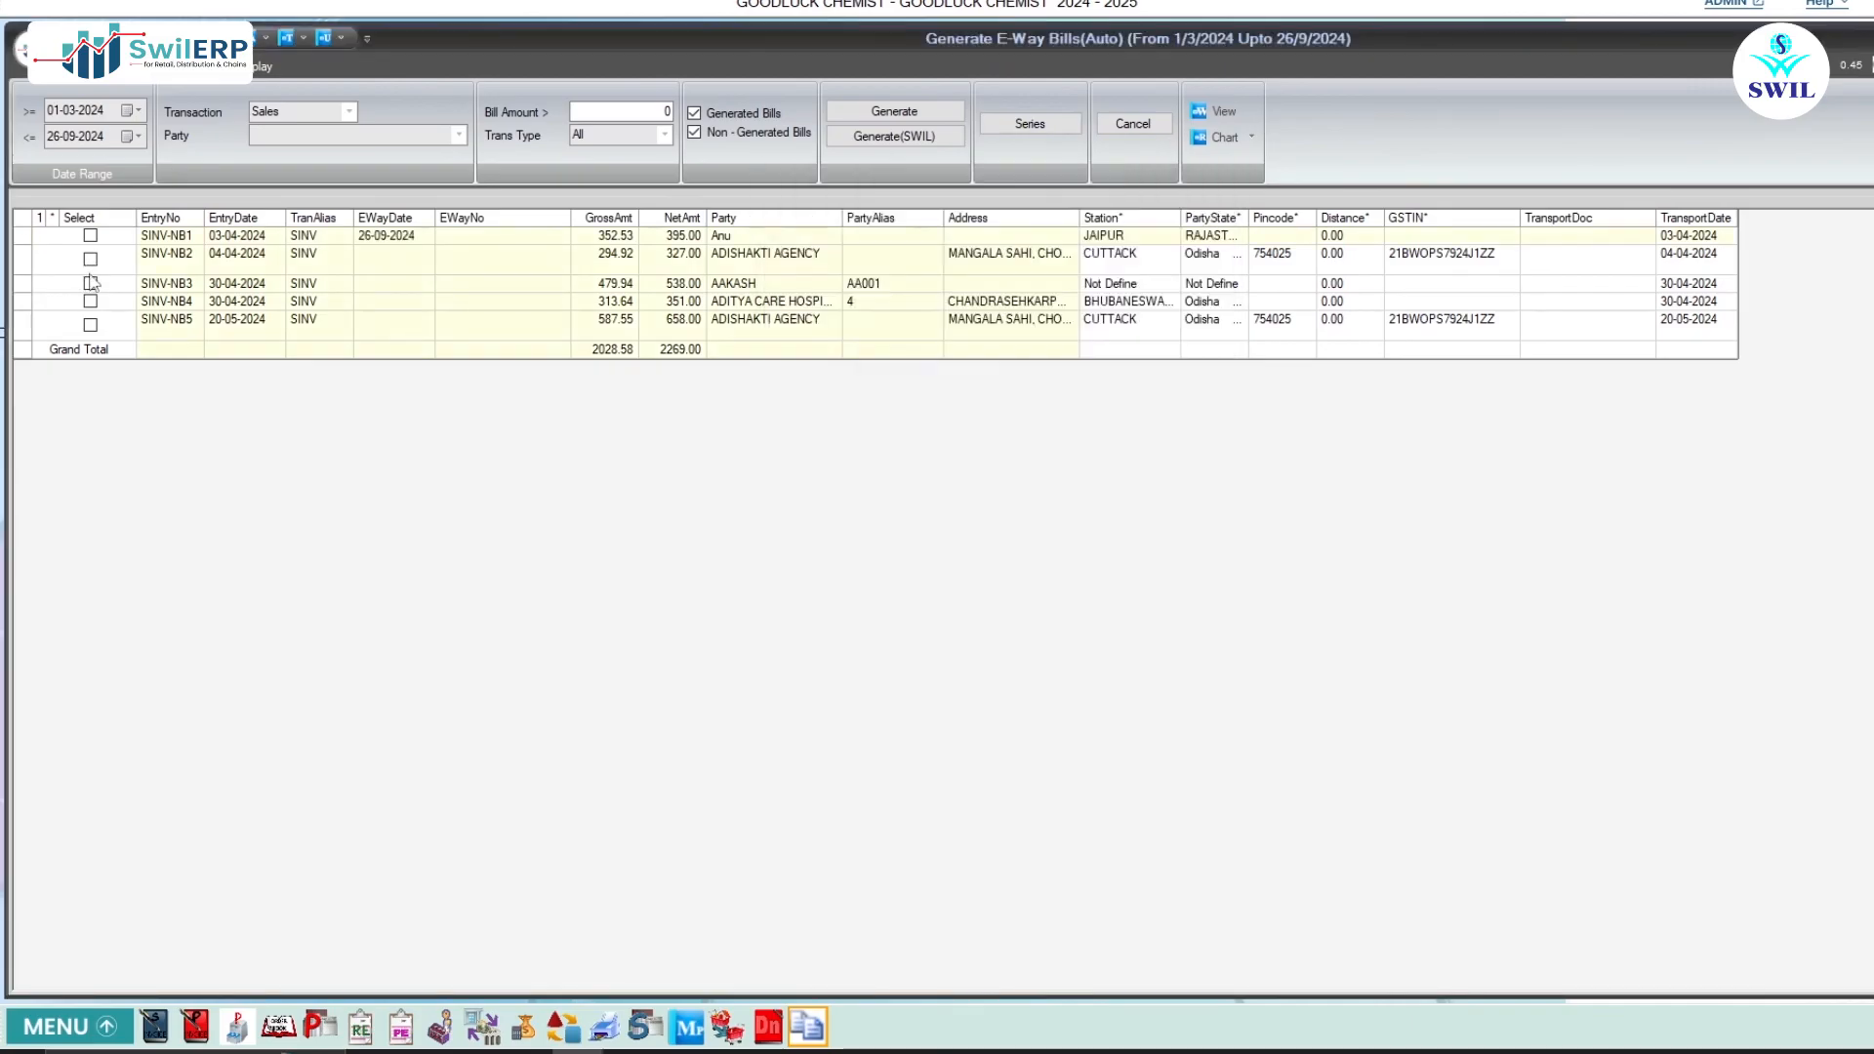
{"action": "left_click", "coordinate": [91, 283]}
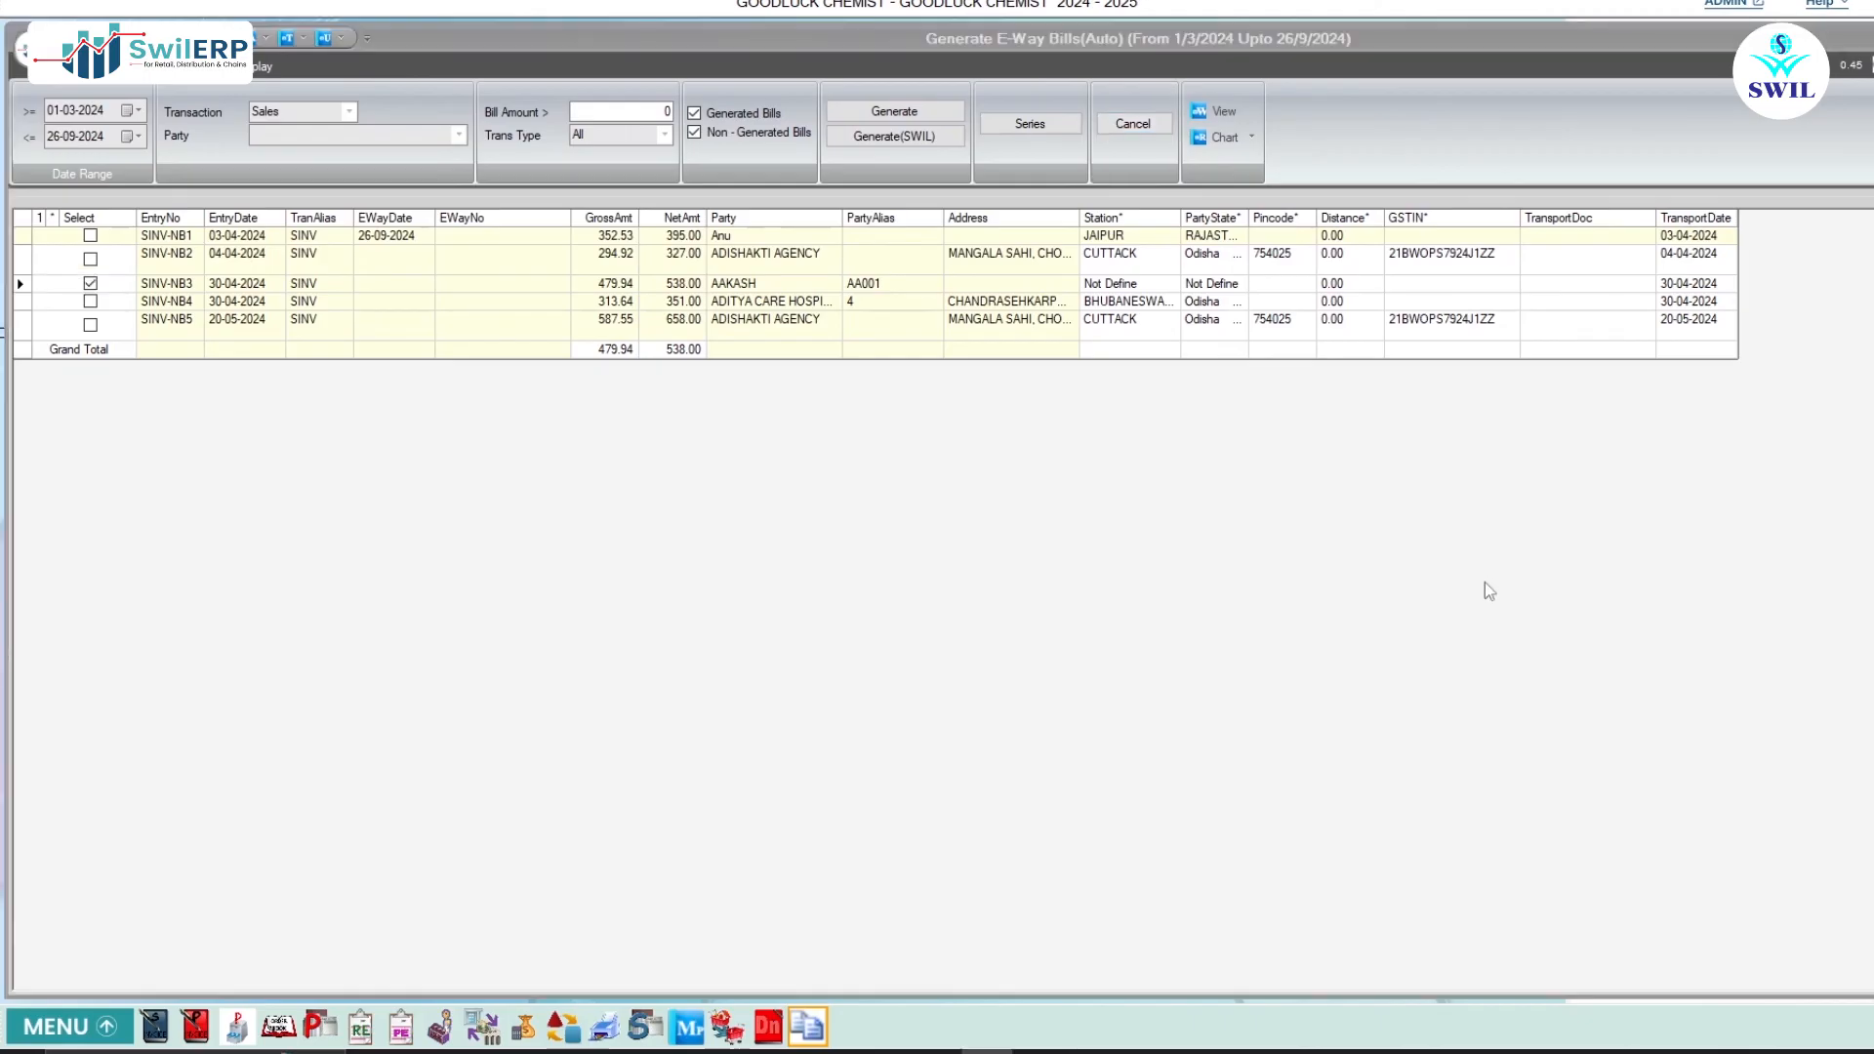
{"action": "left_click", "coordinate": [943, 137]}
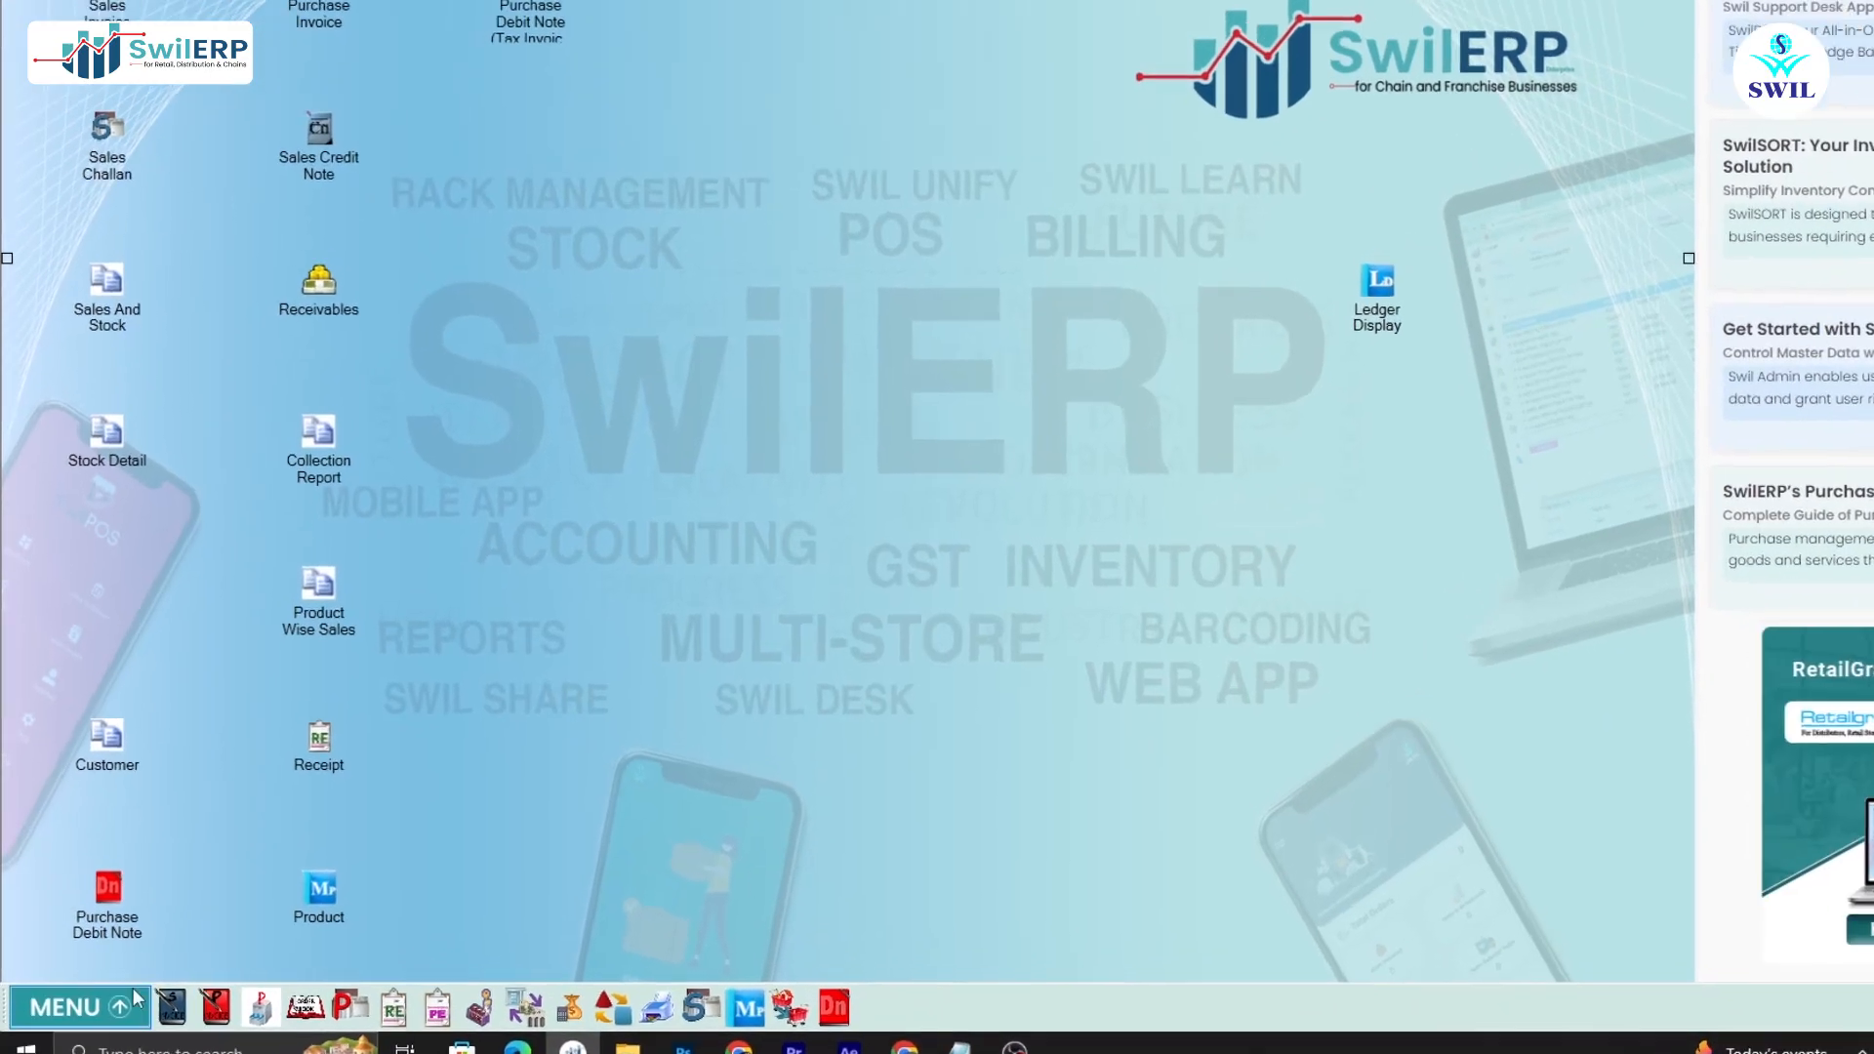
- Open the Branch master and bring up the SwilERP Enterprises Demo branch for editing
{"action": "left_click", "coordinate": [105, 1030]}
{"action": "left_click", "coordinate": [135, 752]}
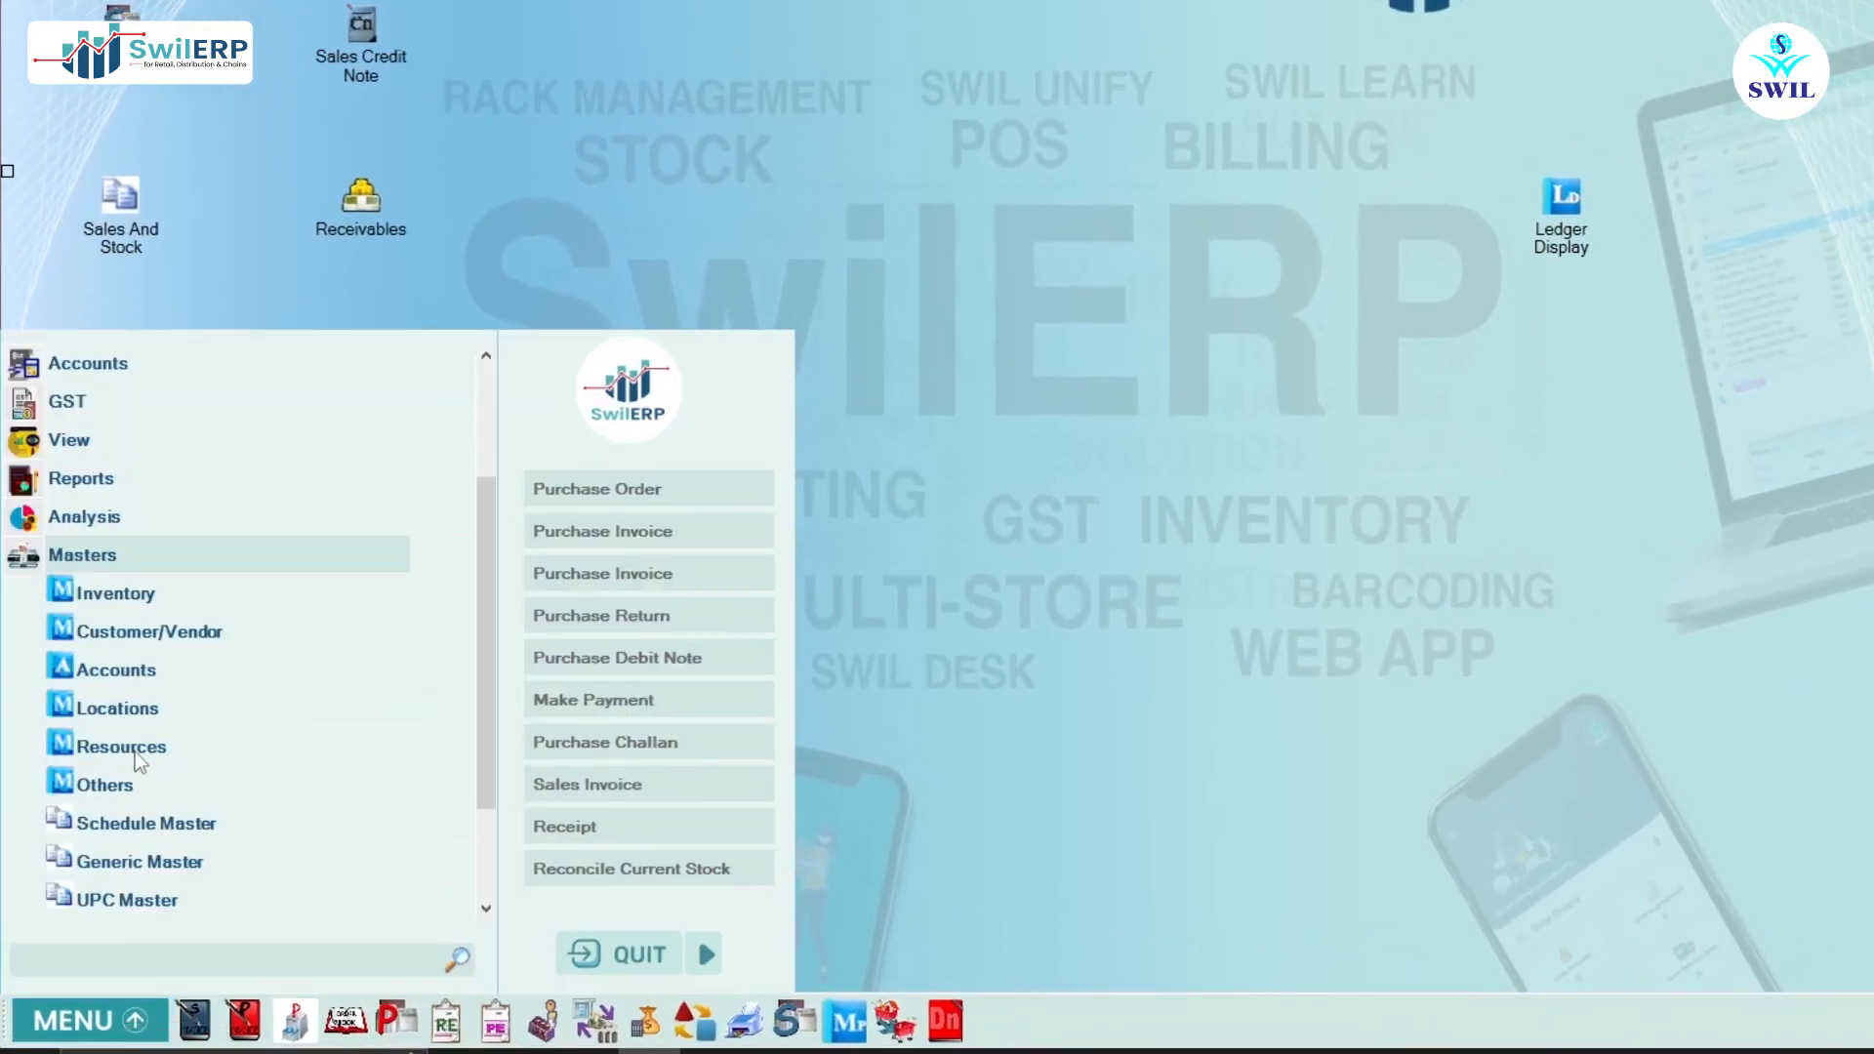
{"action": "left_click", "coordinate": [135, 786]}
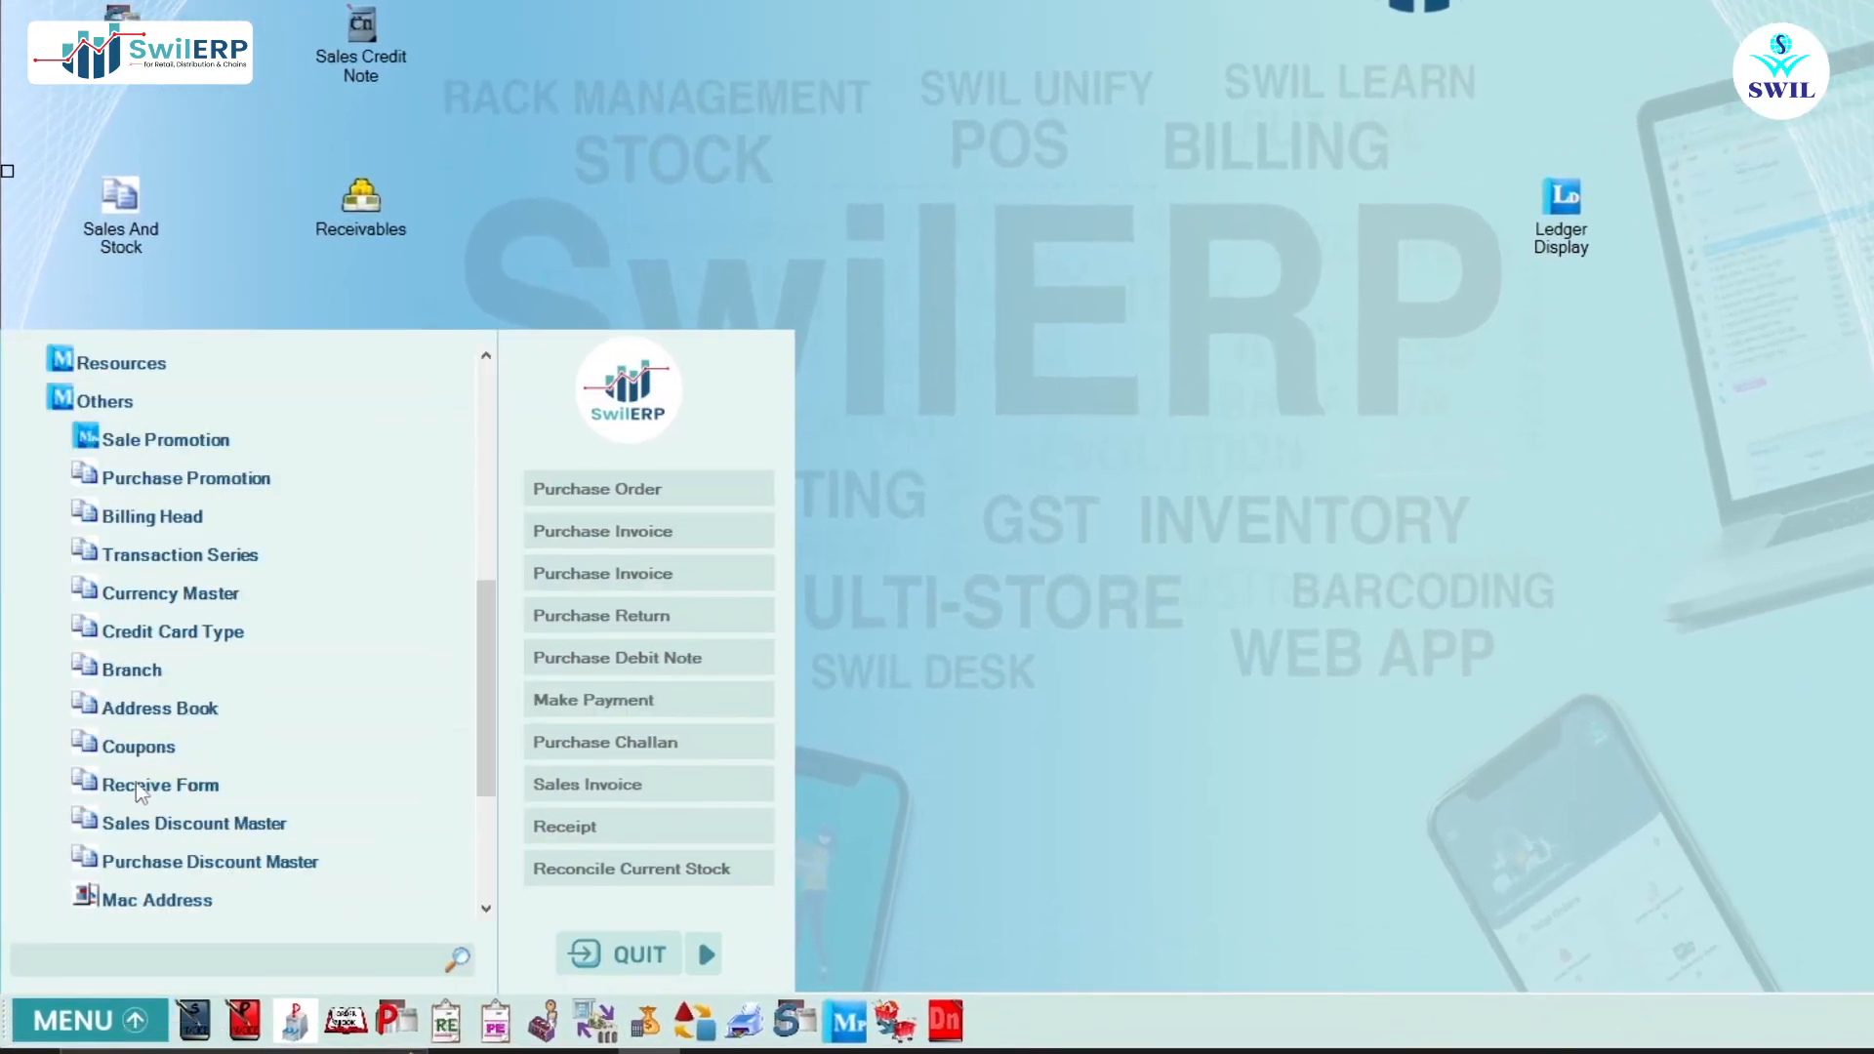
{"action": "left_click", "coordinate": [164, 669]}
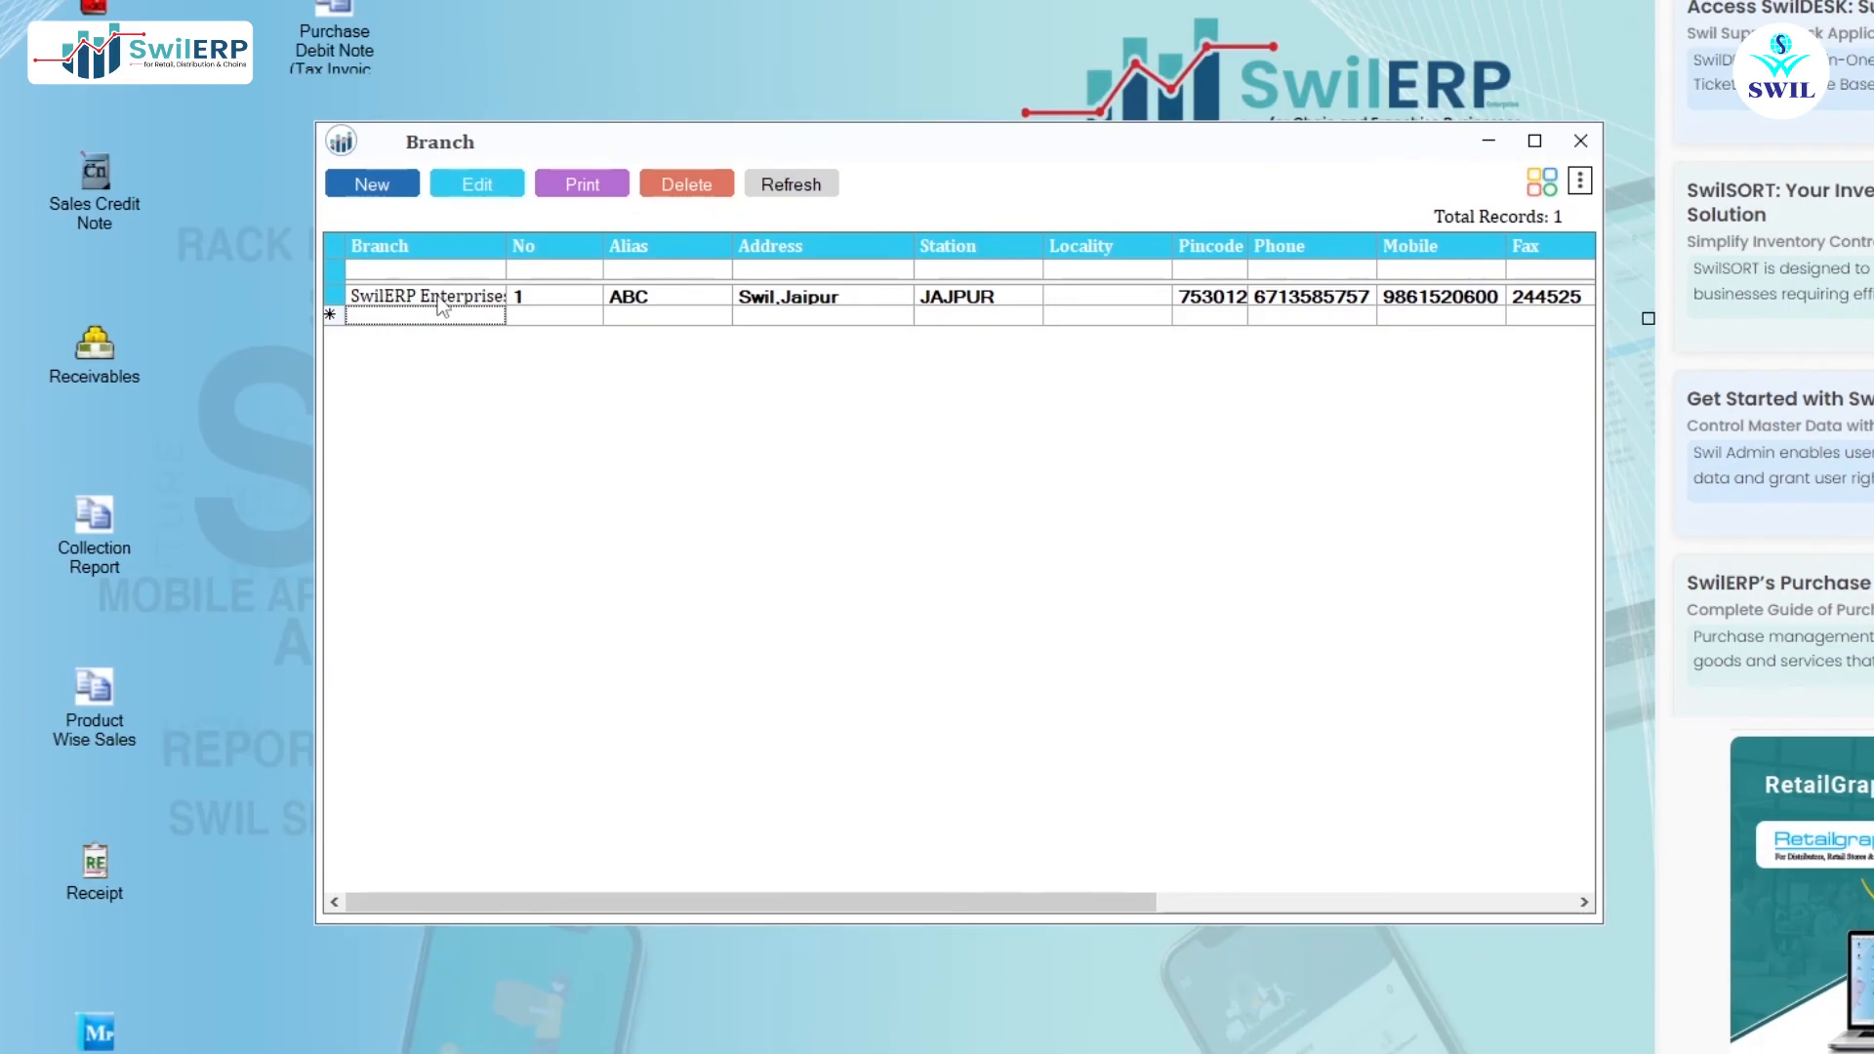
{"action": "left_click", "coordinate": [438, 300]}
{"action": "left_click", "coordinate": [485, 185]}
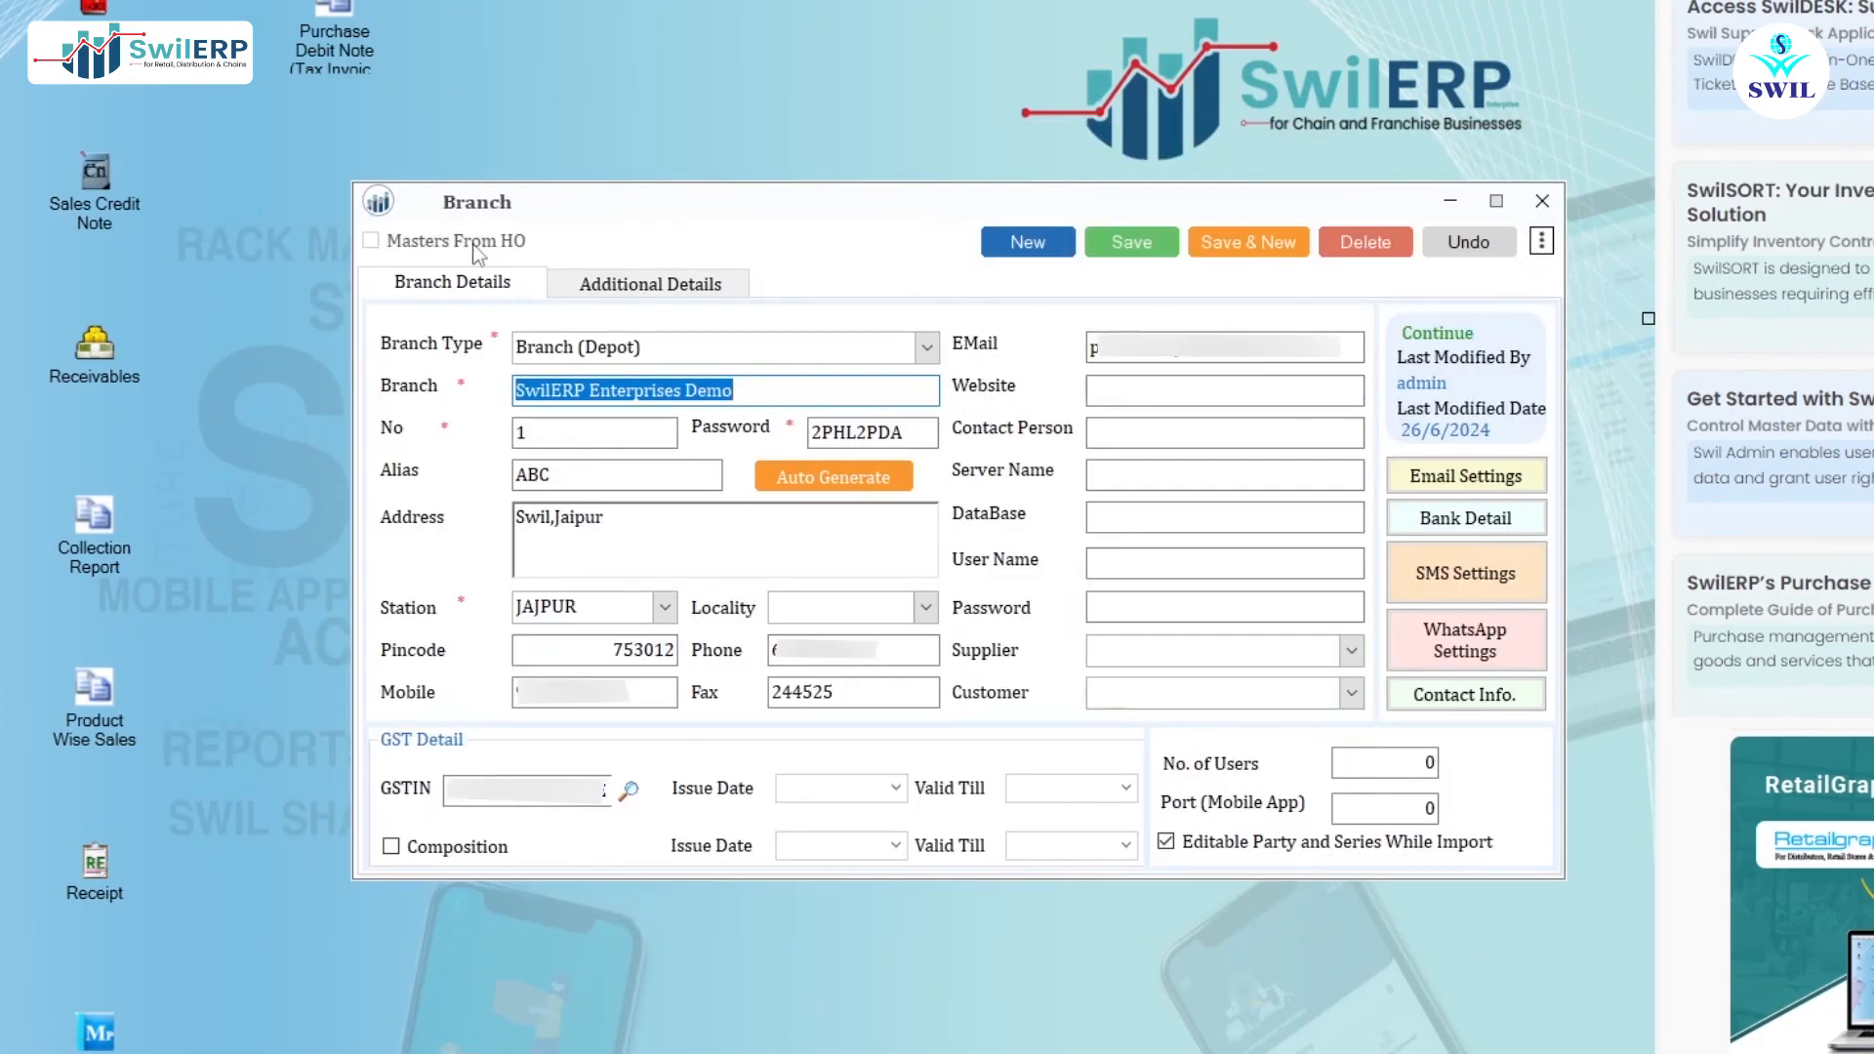
- Choose an attachment folder on Local Disk (D:) in the branch's WhatsApp settings, and save the settings and the branch
{"action": "left_click", "coordinate": [1519, 642]}
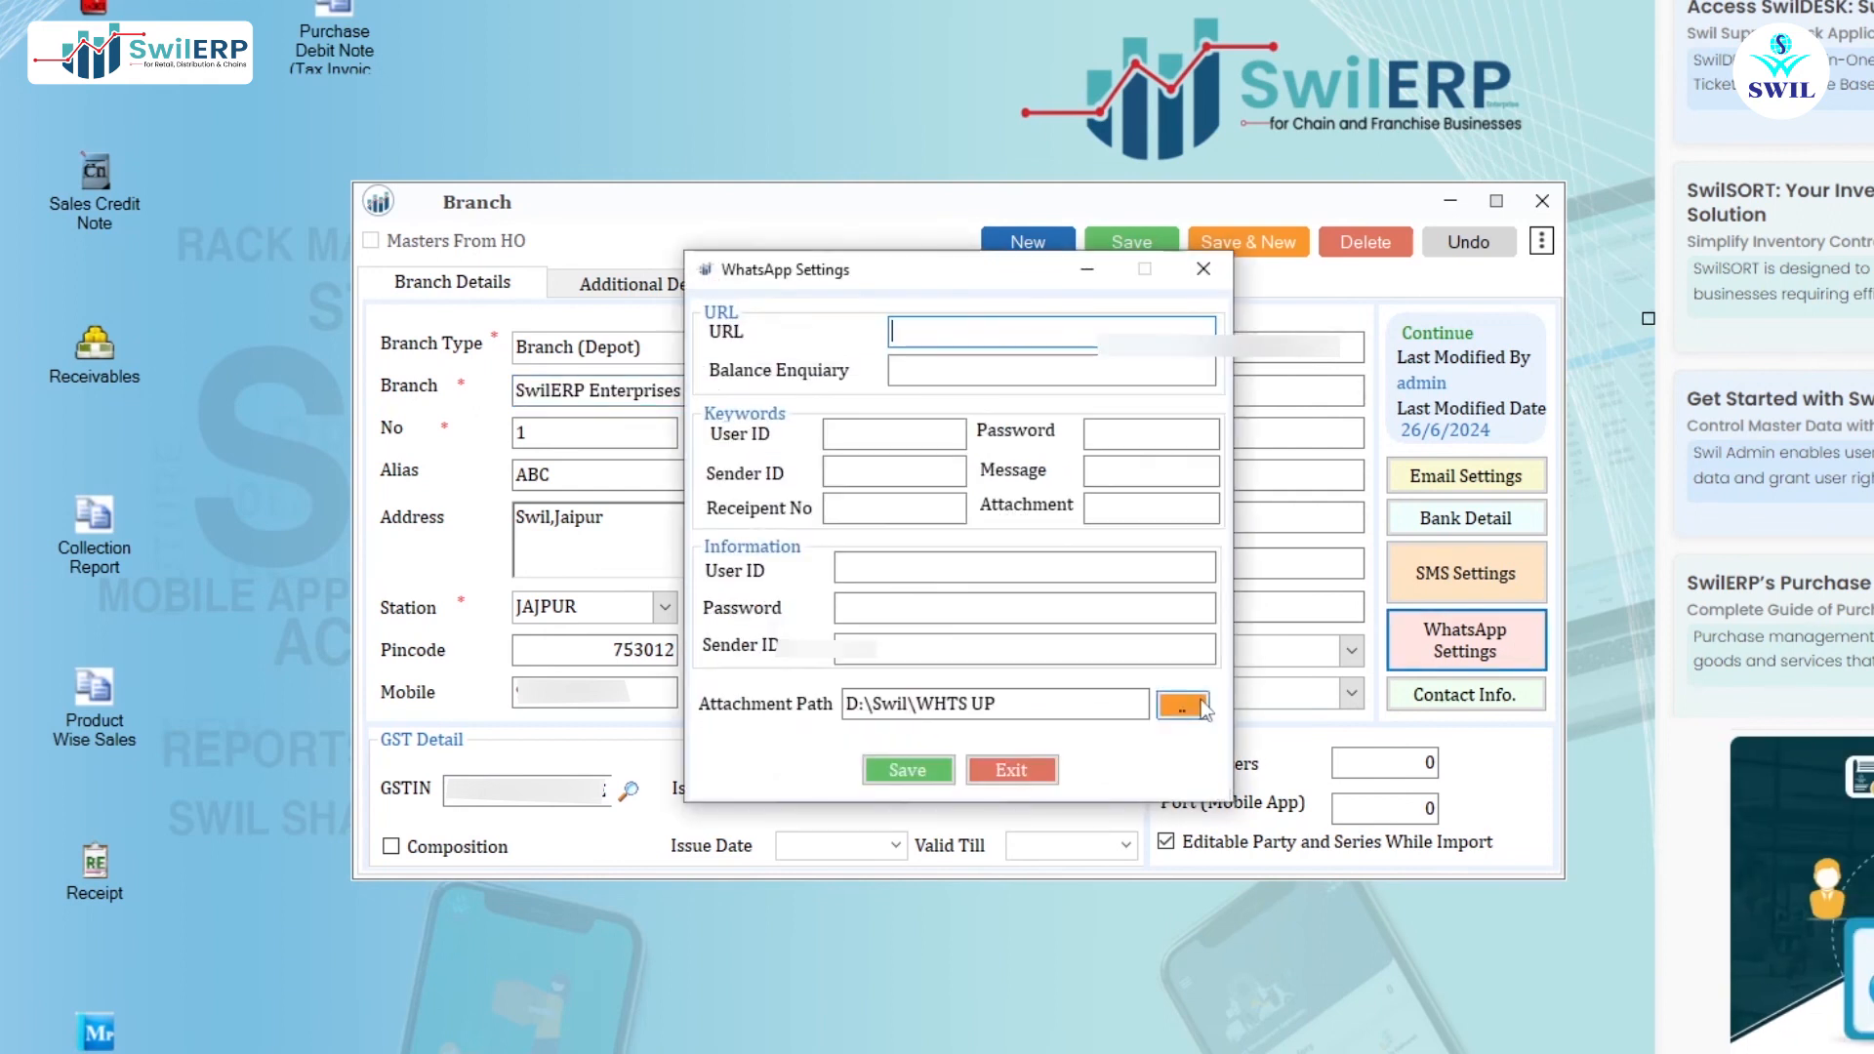
{"action": "left_click", "coordinate": [1200, 710]}
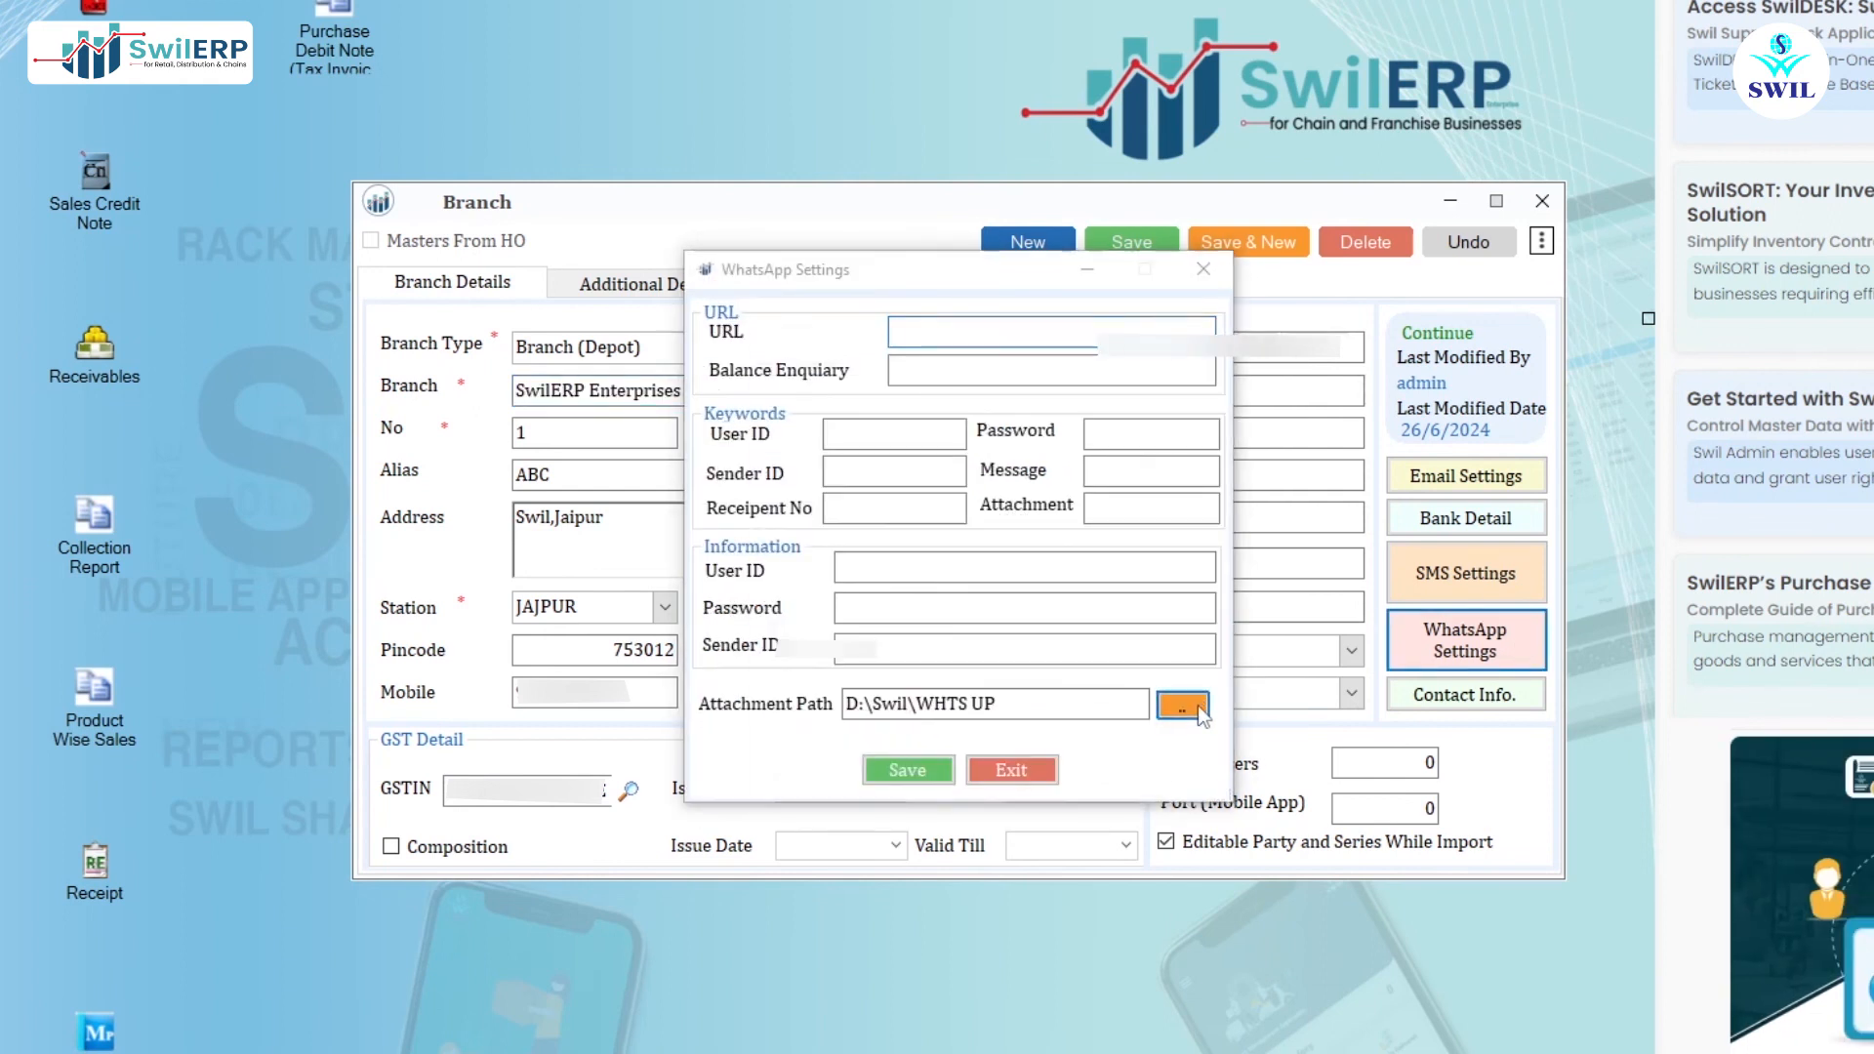
{"action": "double_click", "coordinate": [806, 558]}
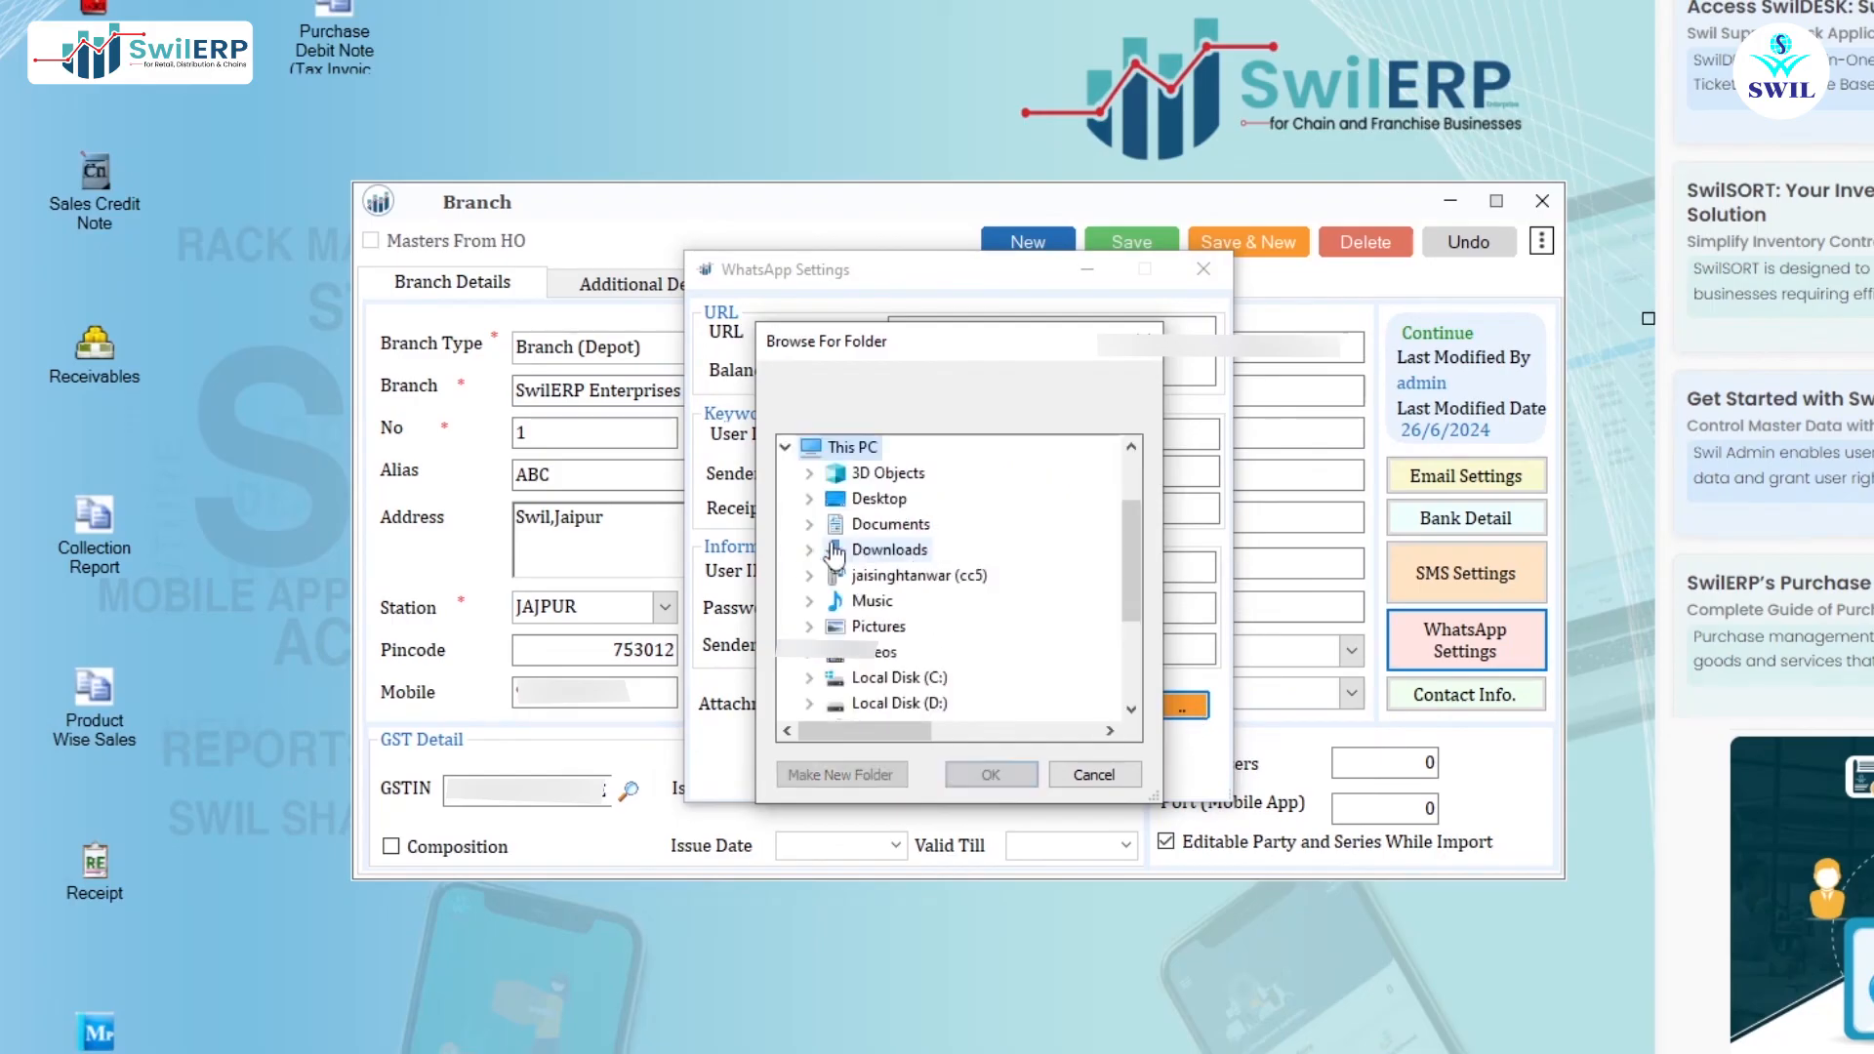
{"action": "scroll", "coordinate": [863, 517], "scroll_direction": "down", "scroll_amount": 1}
{"action": "double_click", "coordinate": [904, 626]}
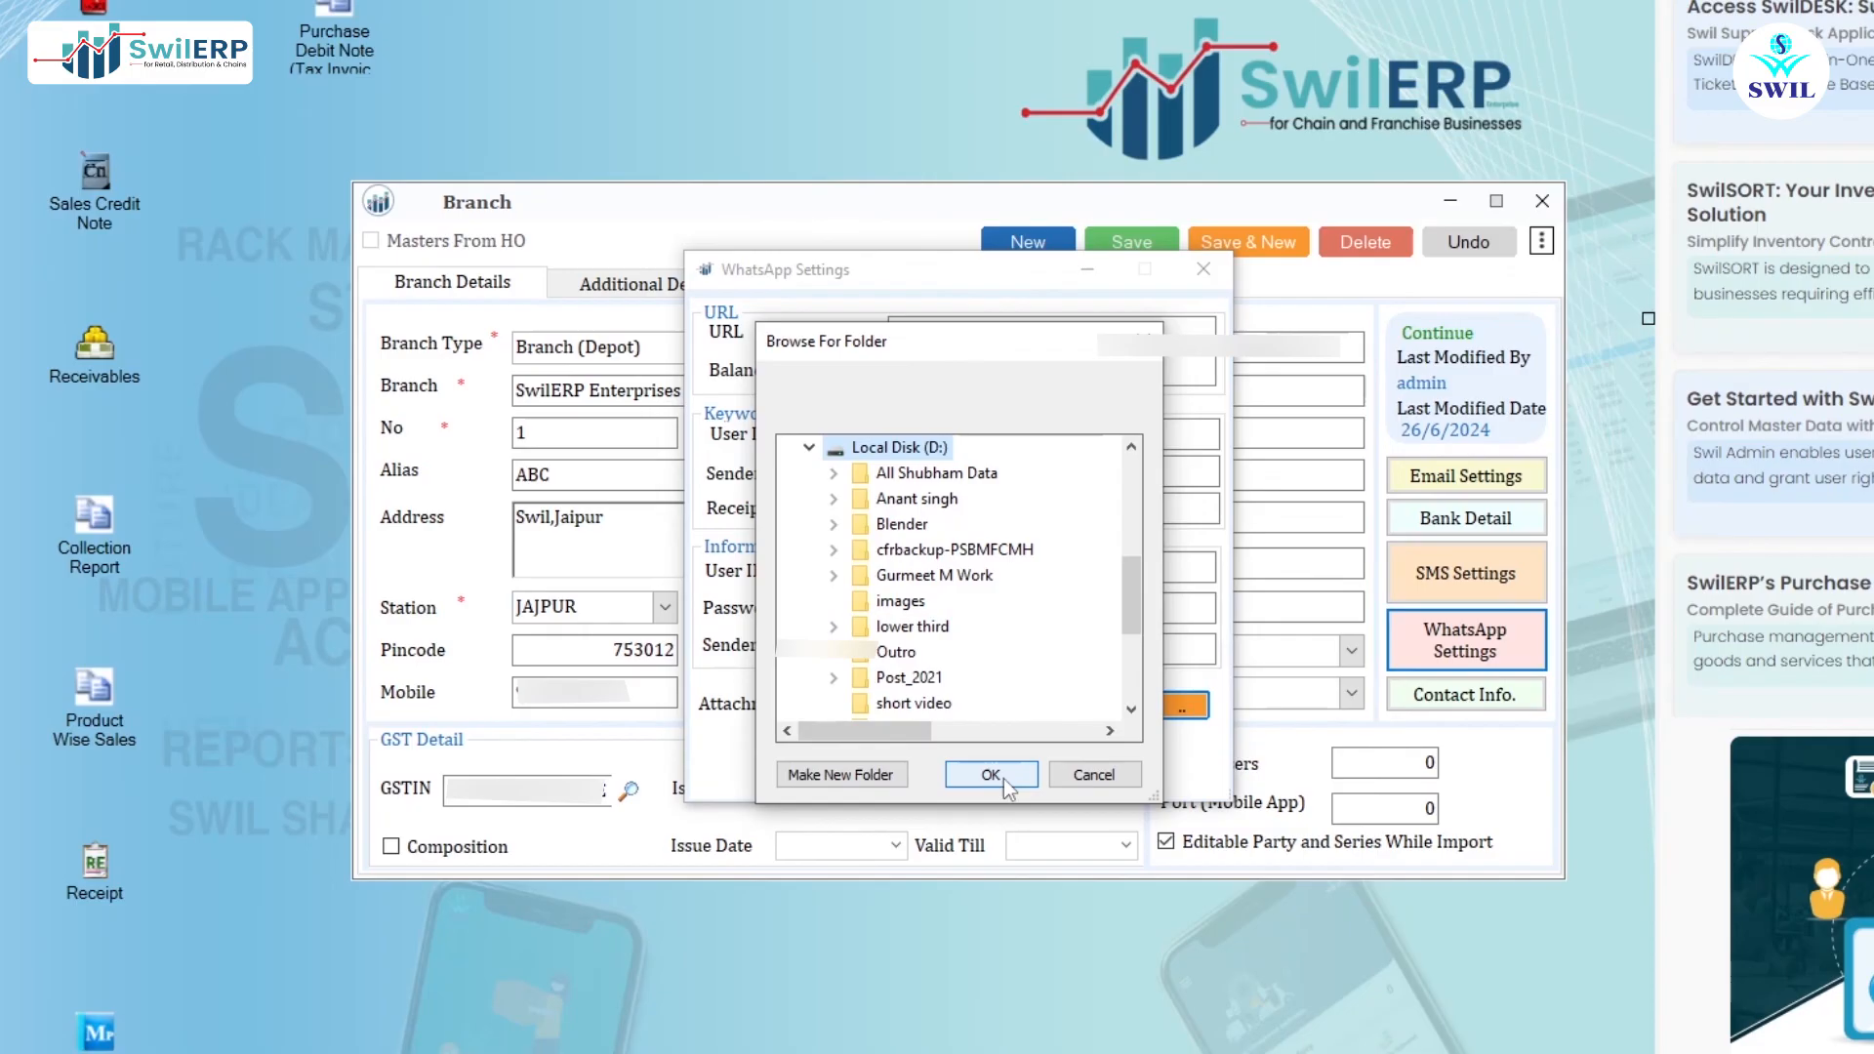
{"action": "left_click", "coordinate": [991, 774]}
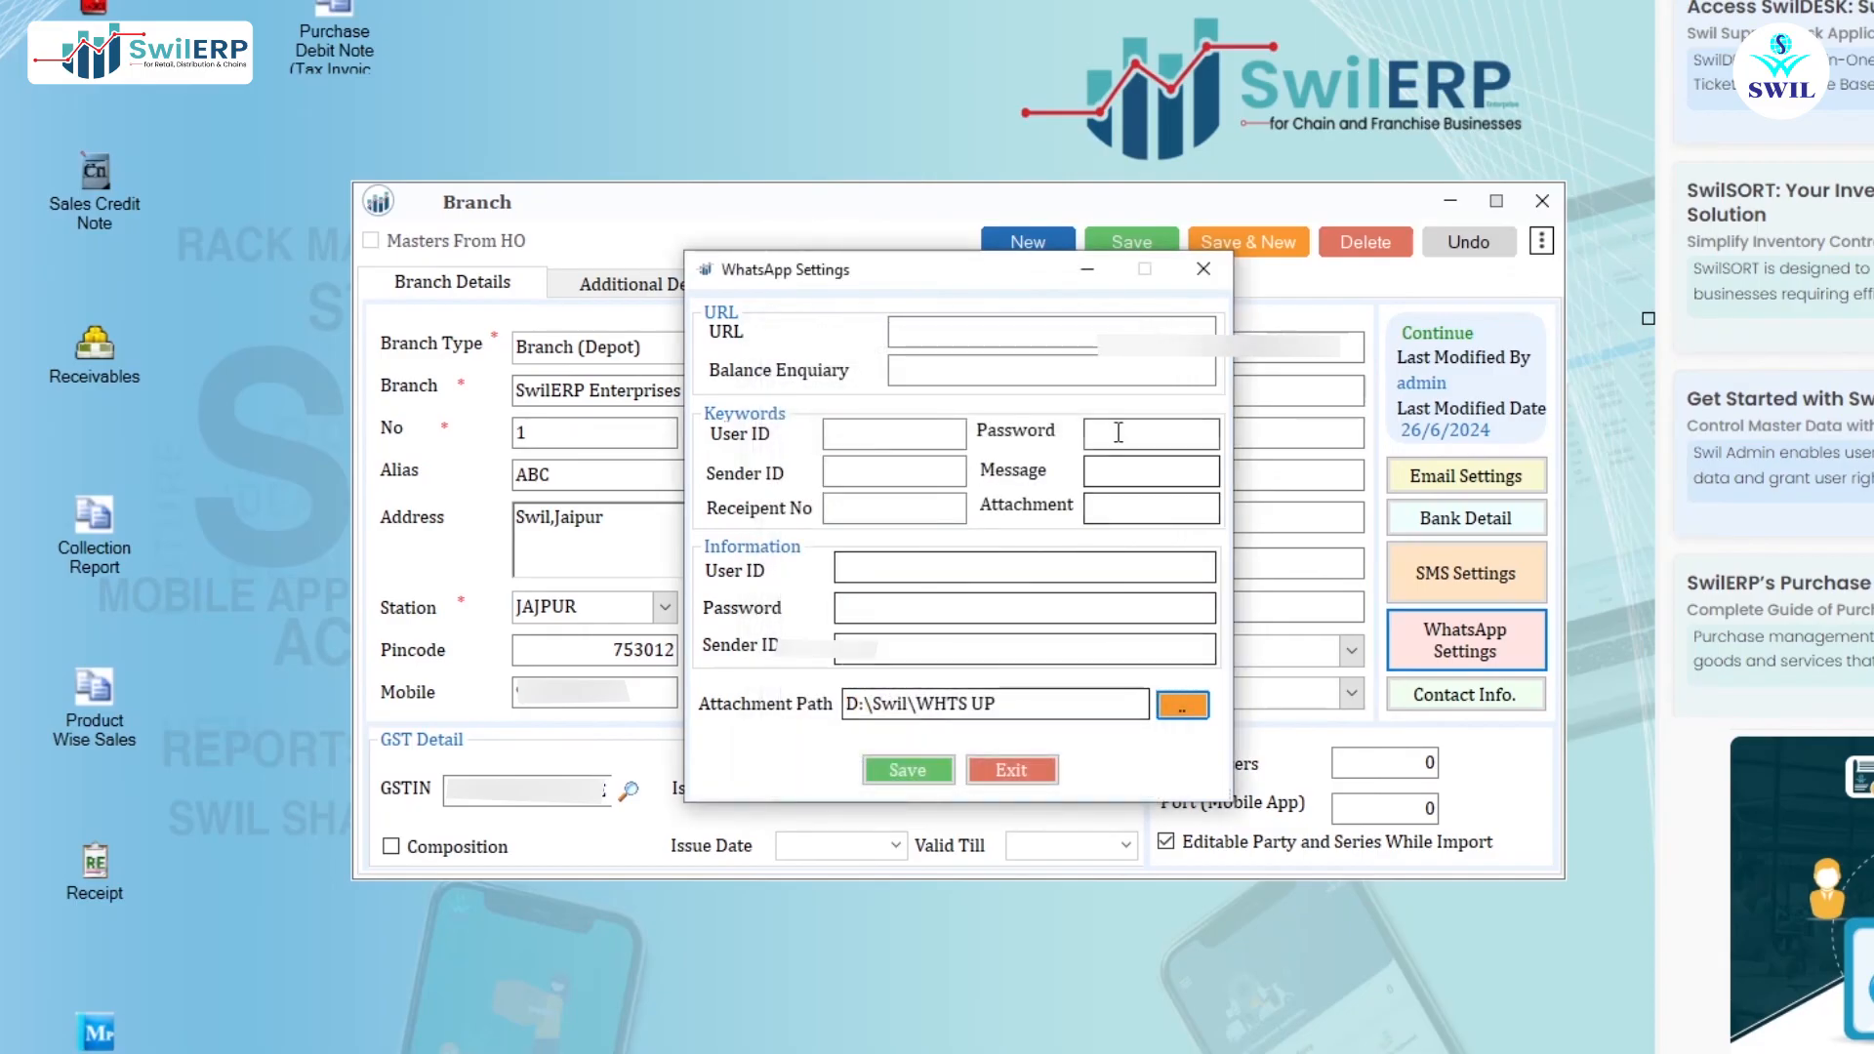
{"action": "left_click", "coordinate": [929, 770]}
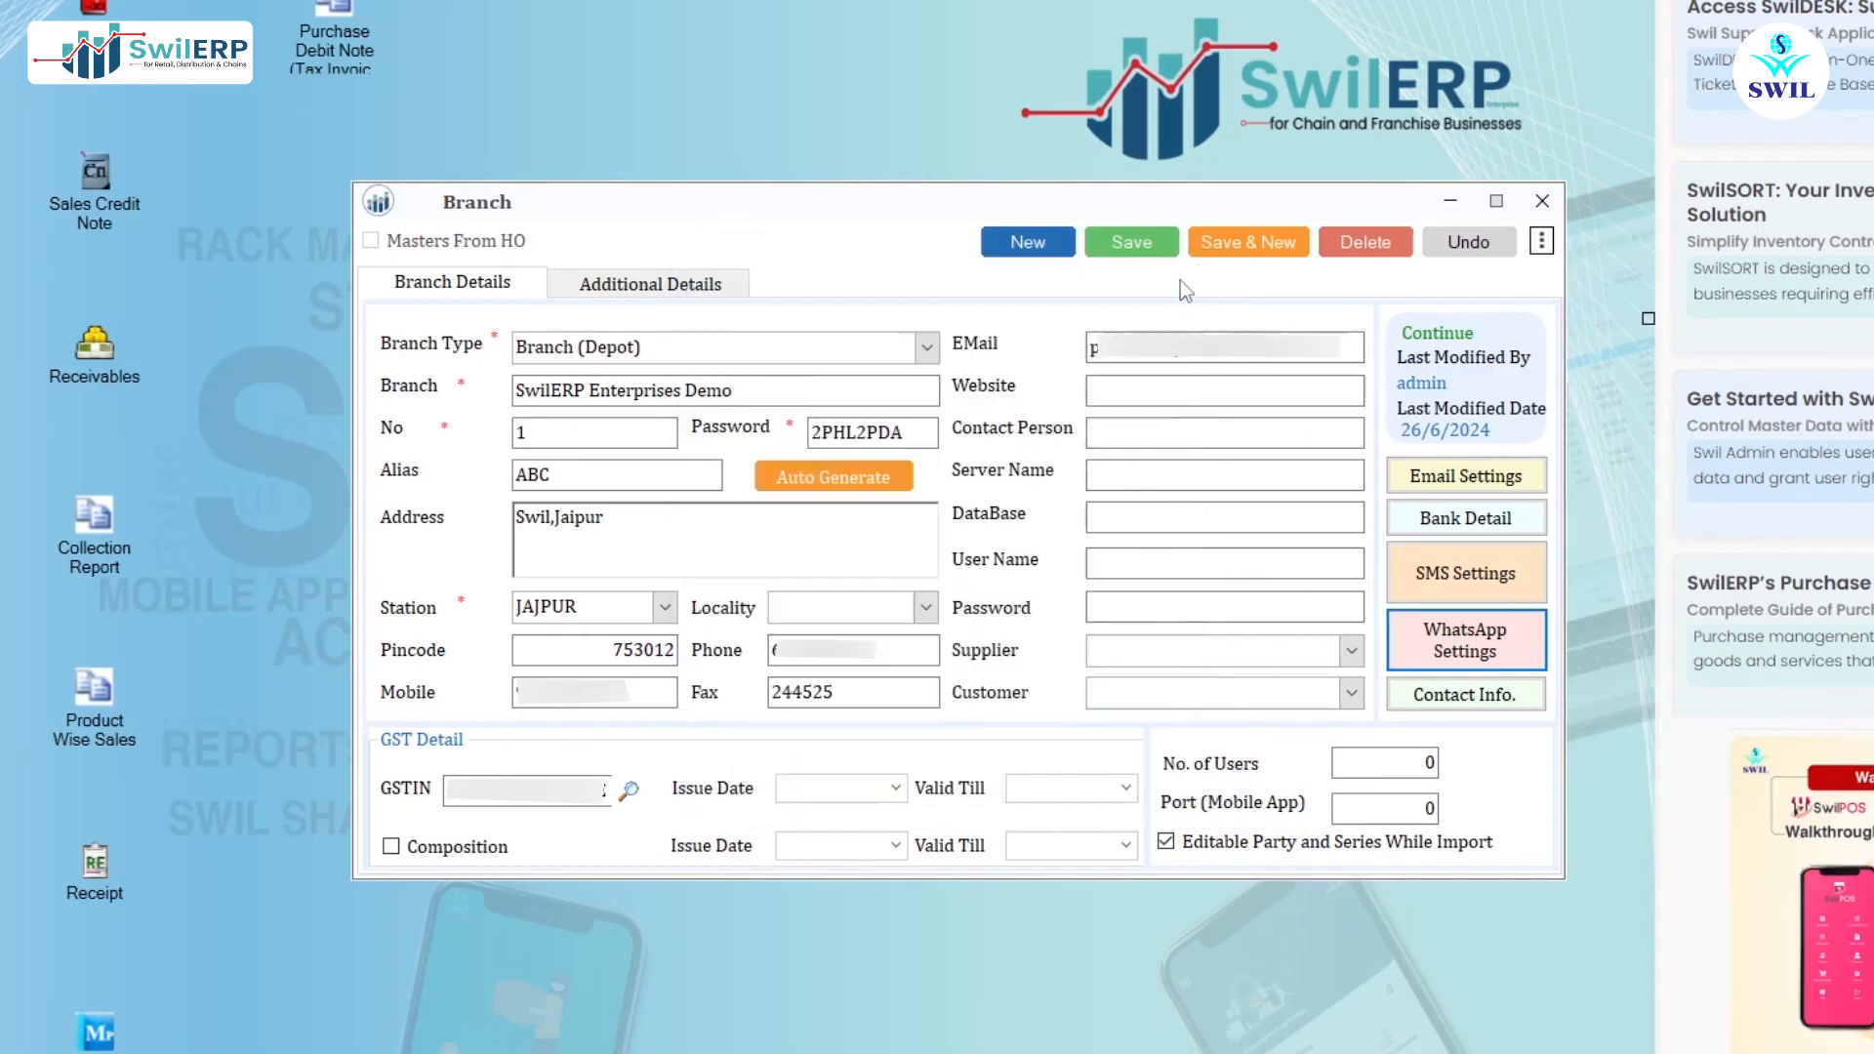
{"action": "left_click", "coordinate": [1126, 251]}
- Open Schedule SMS/Email and set up a schedule for Transaction sent by WhatsApp
{"action": "left_click", "coordinate": [108, 1022]}
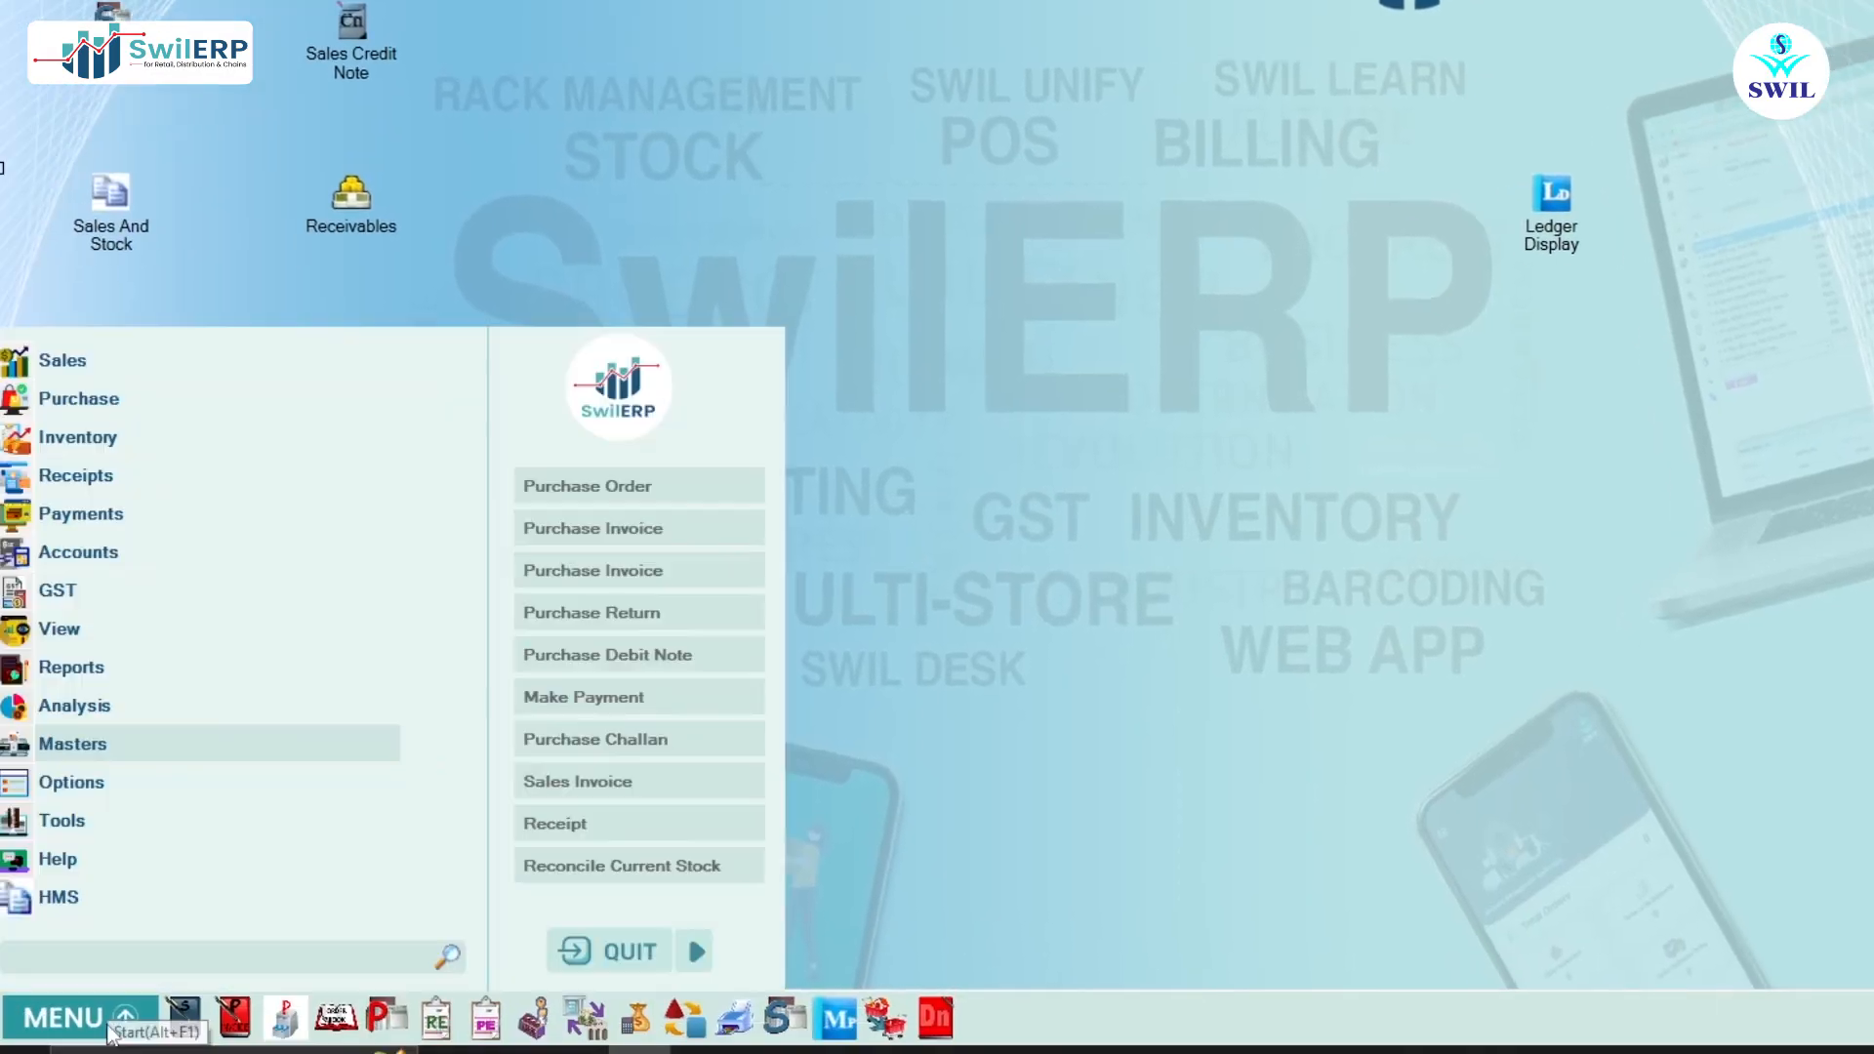
{"action": "left_click", "coordinate": [94, 820]}
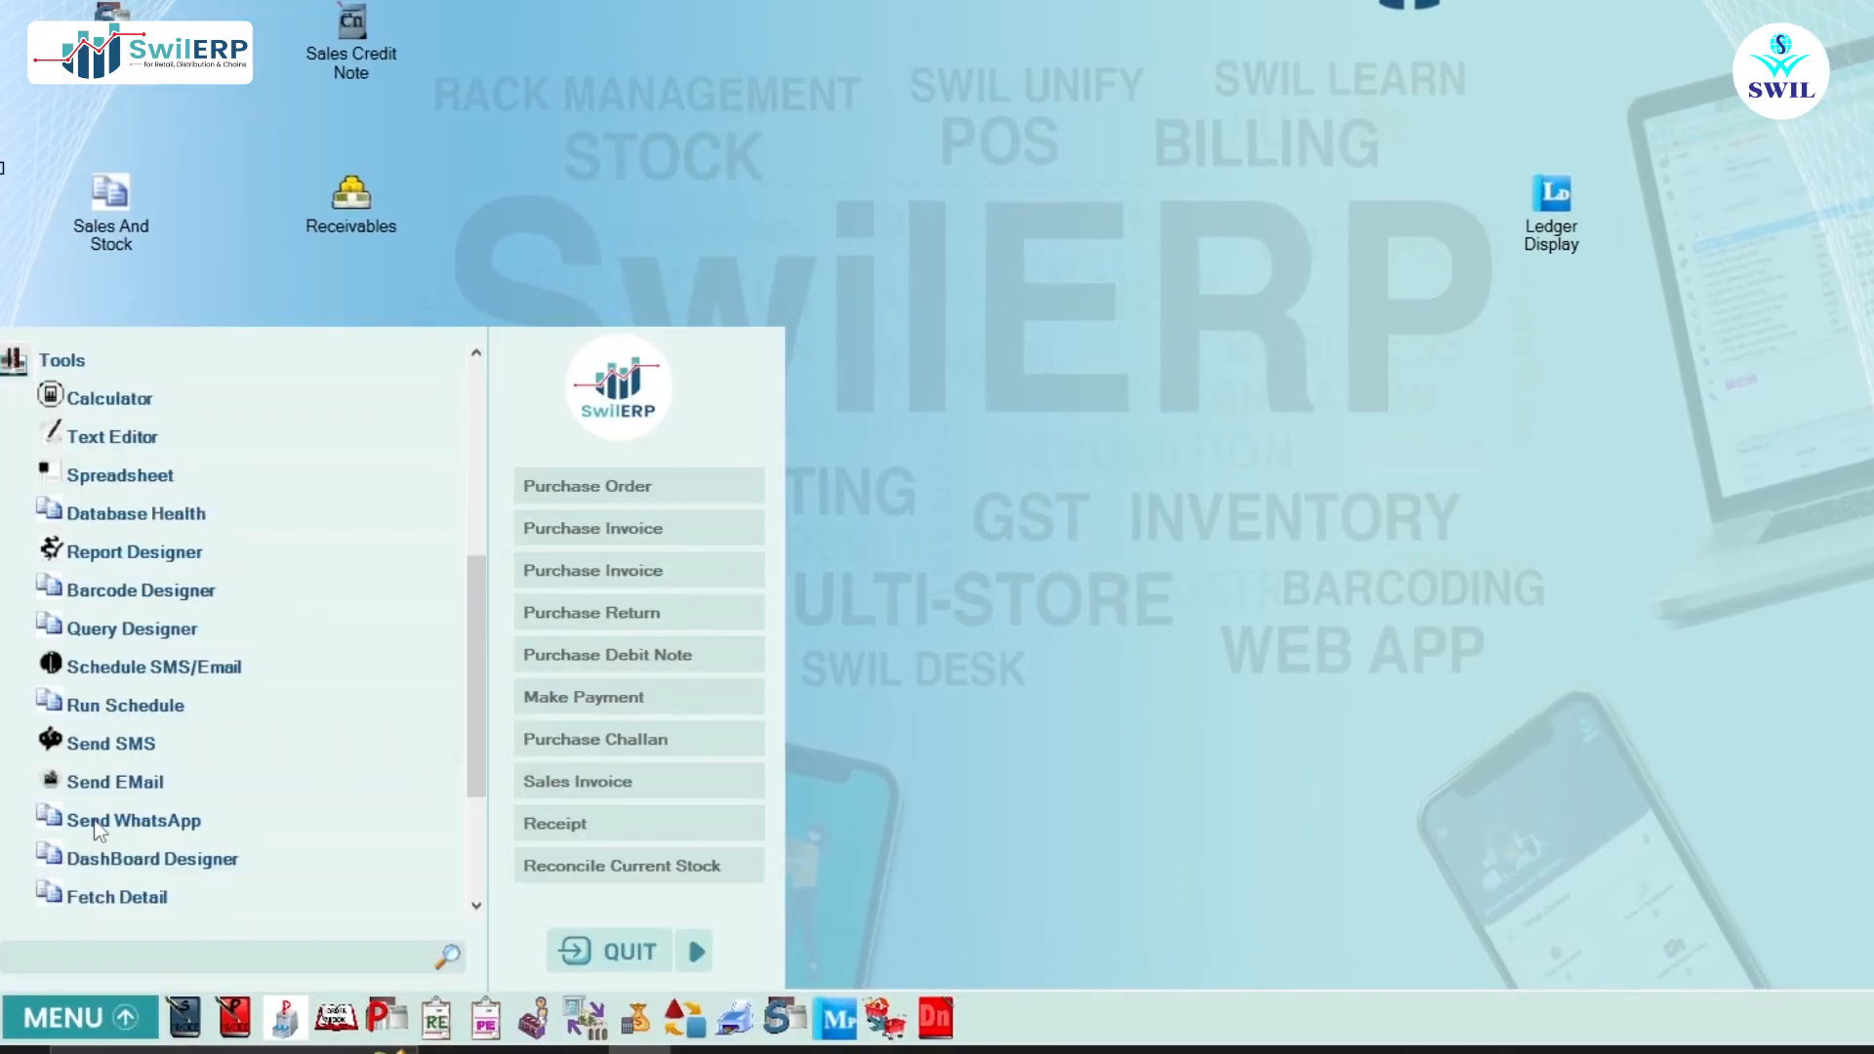
{"action": "left_click", "coordinate": [174, 661]}
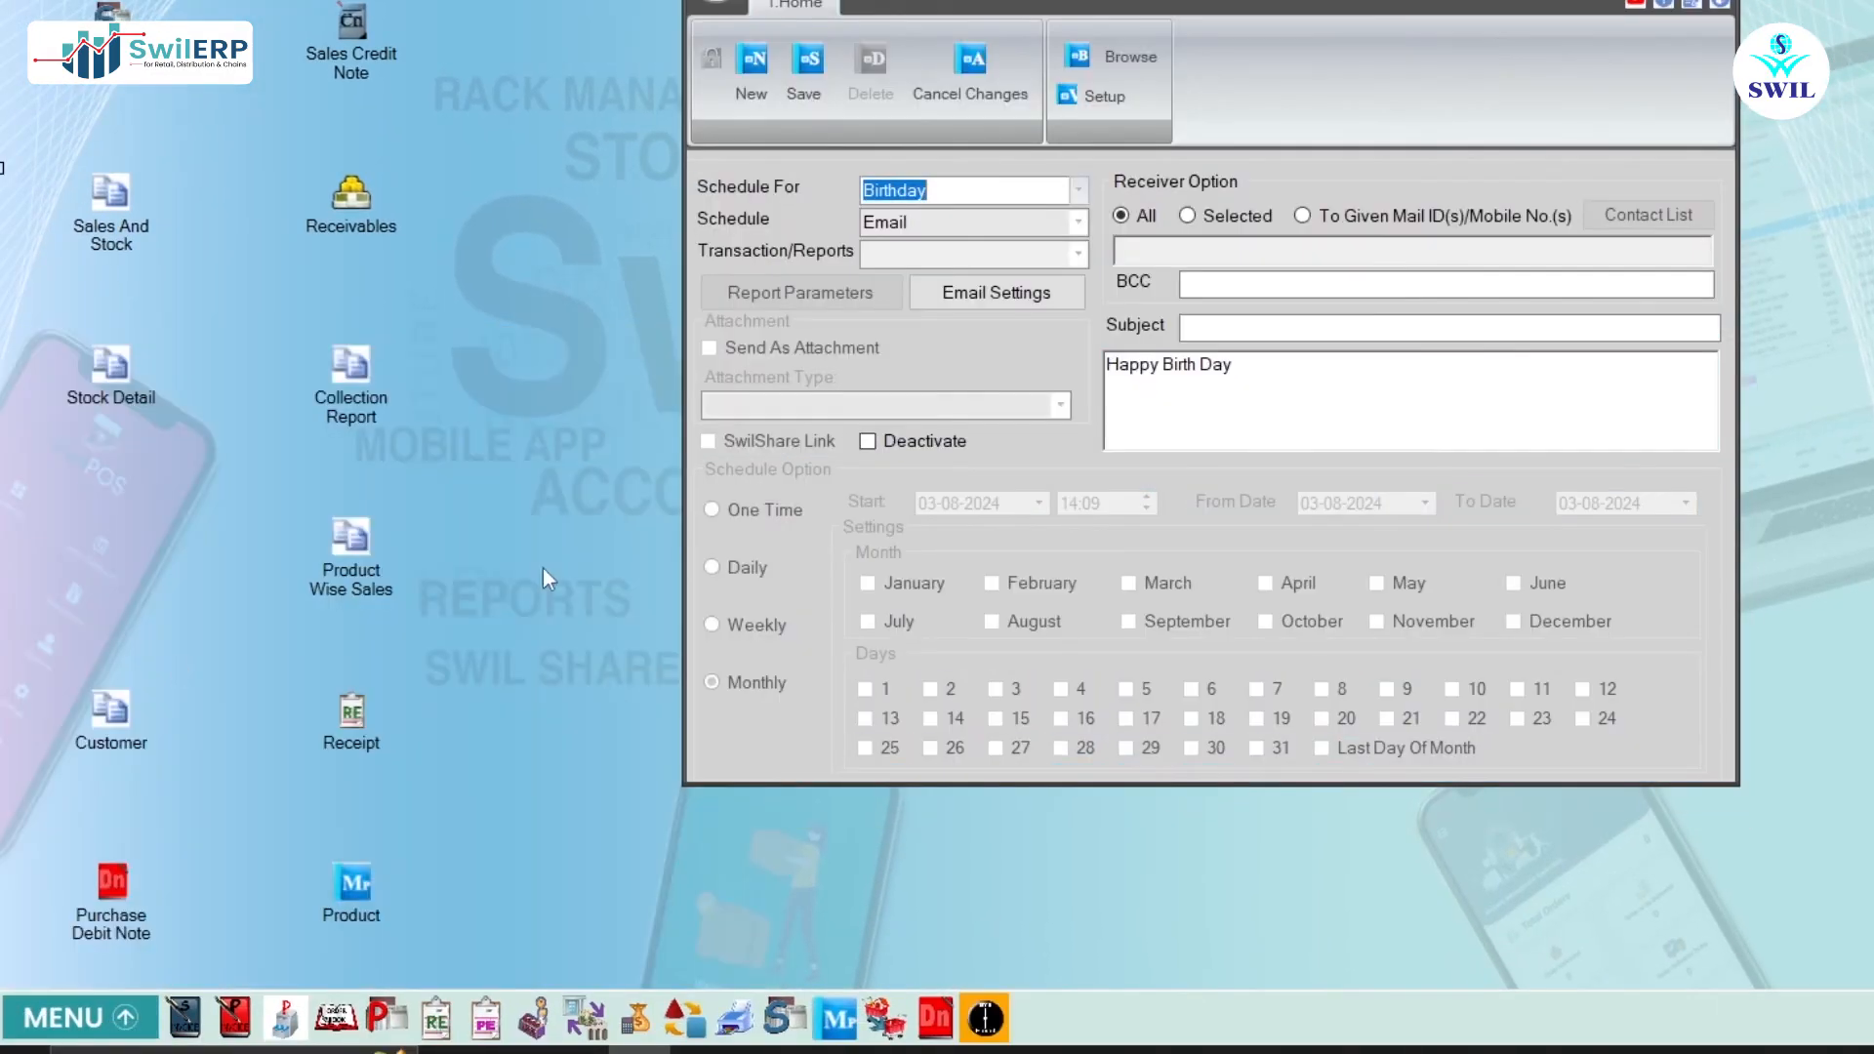
{"action": "left_click", "coordinate": [1077, 190]}
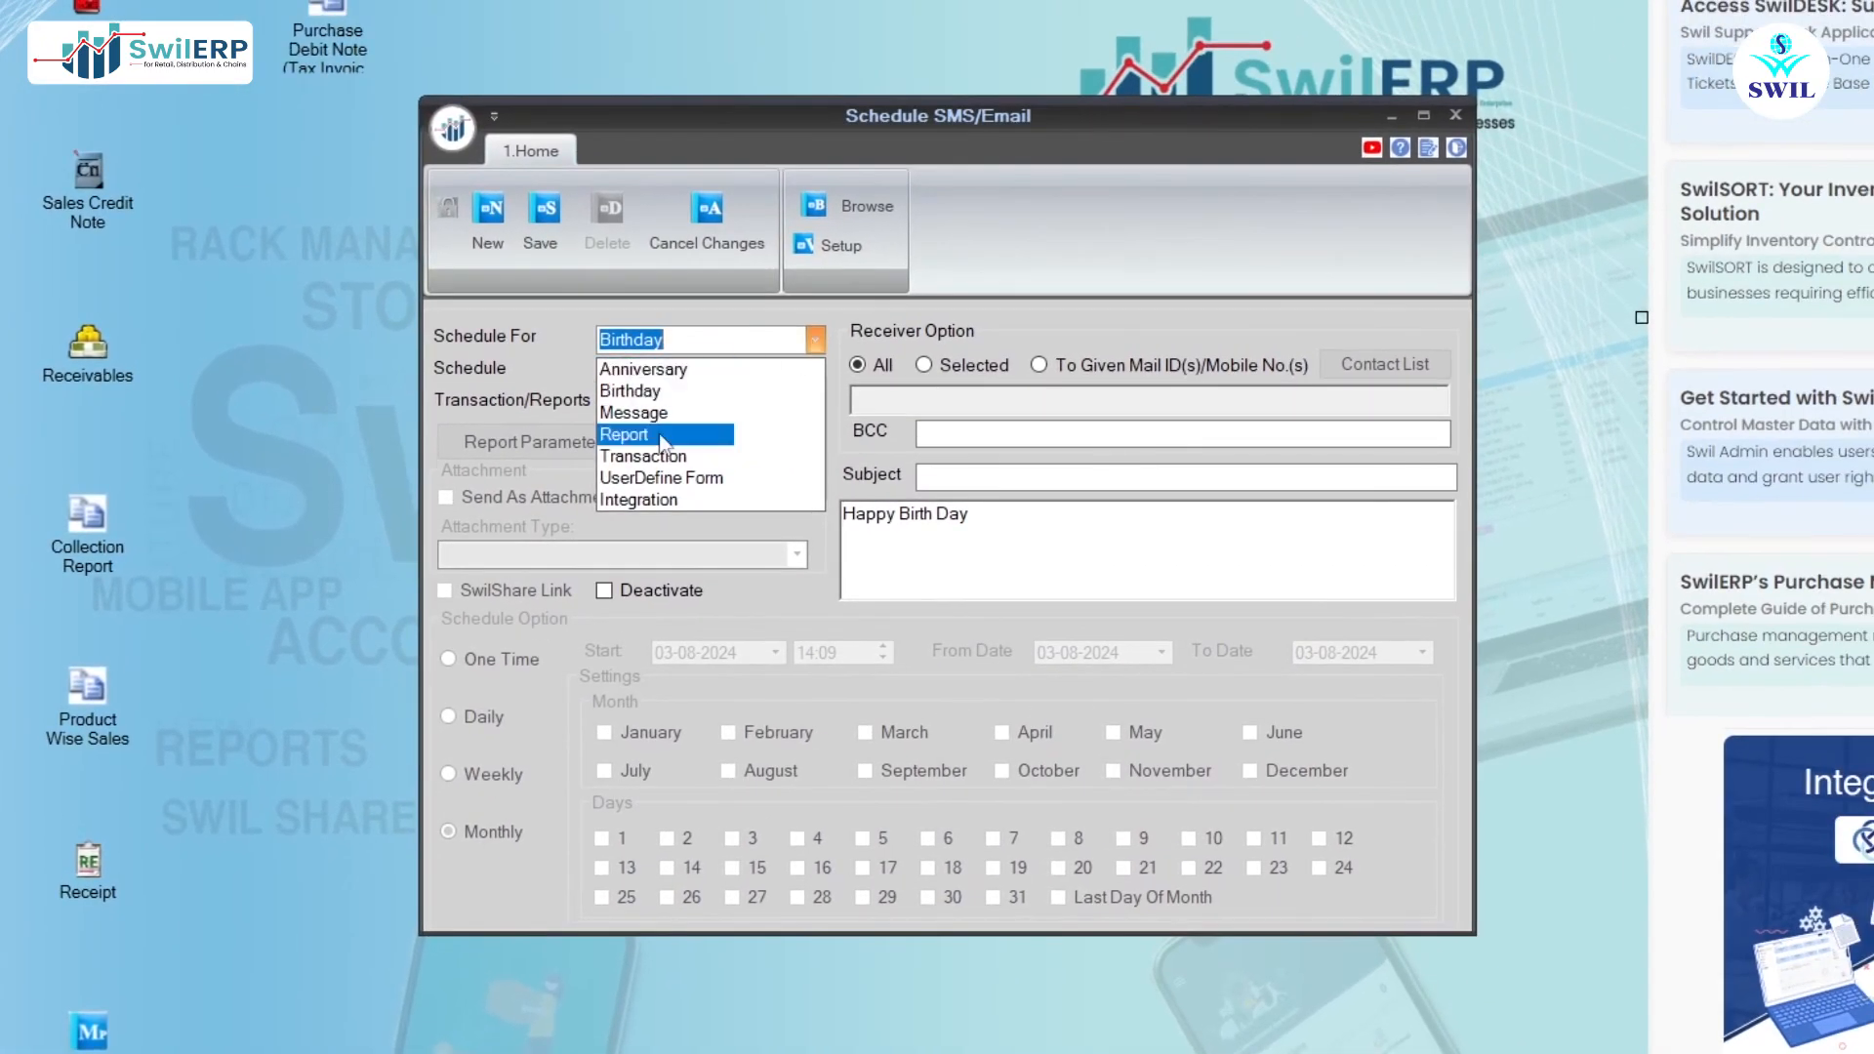
{"action": "left_click", "coordinate": [643, 456]}
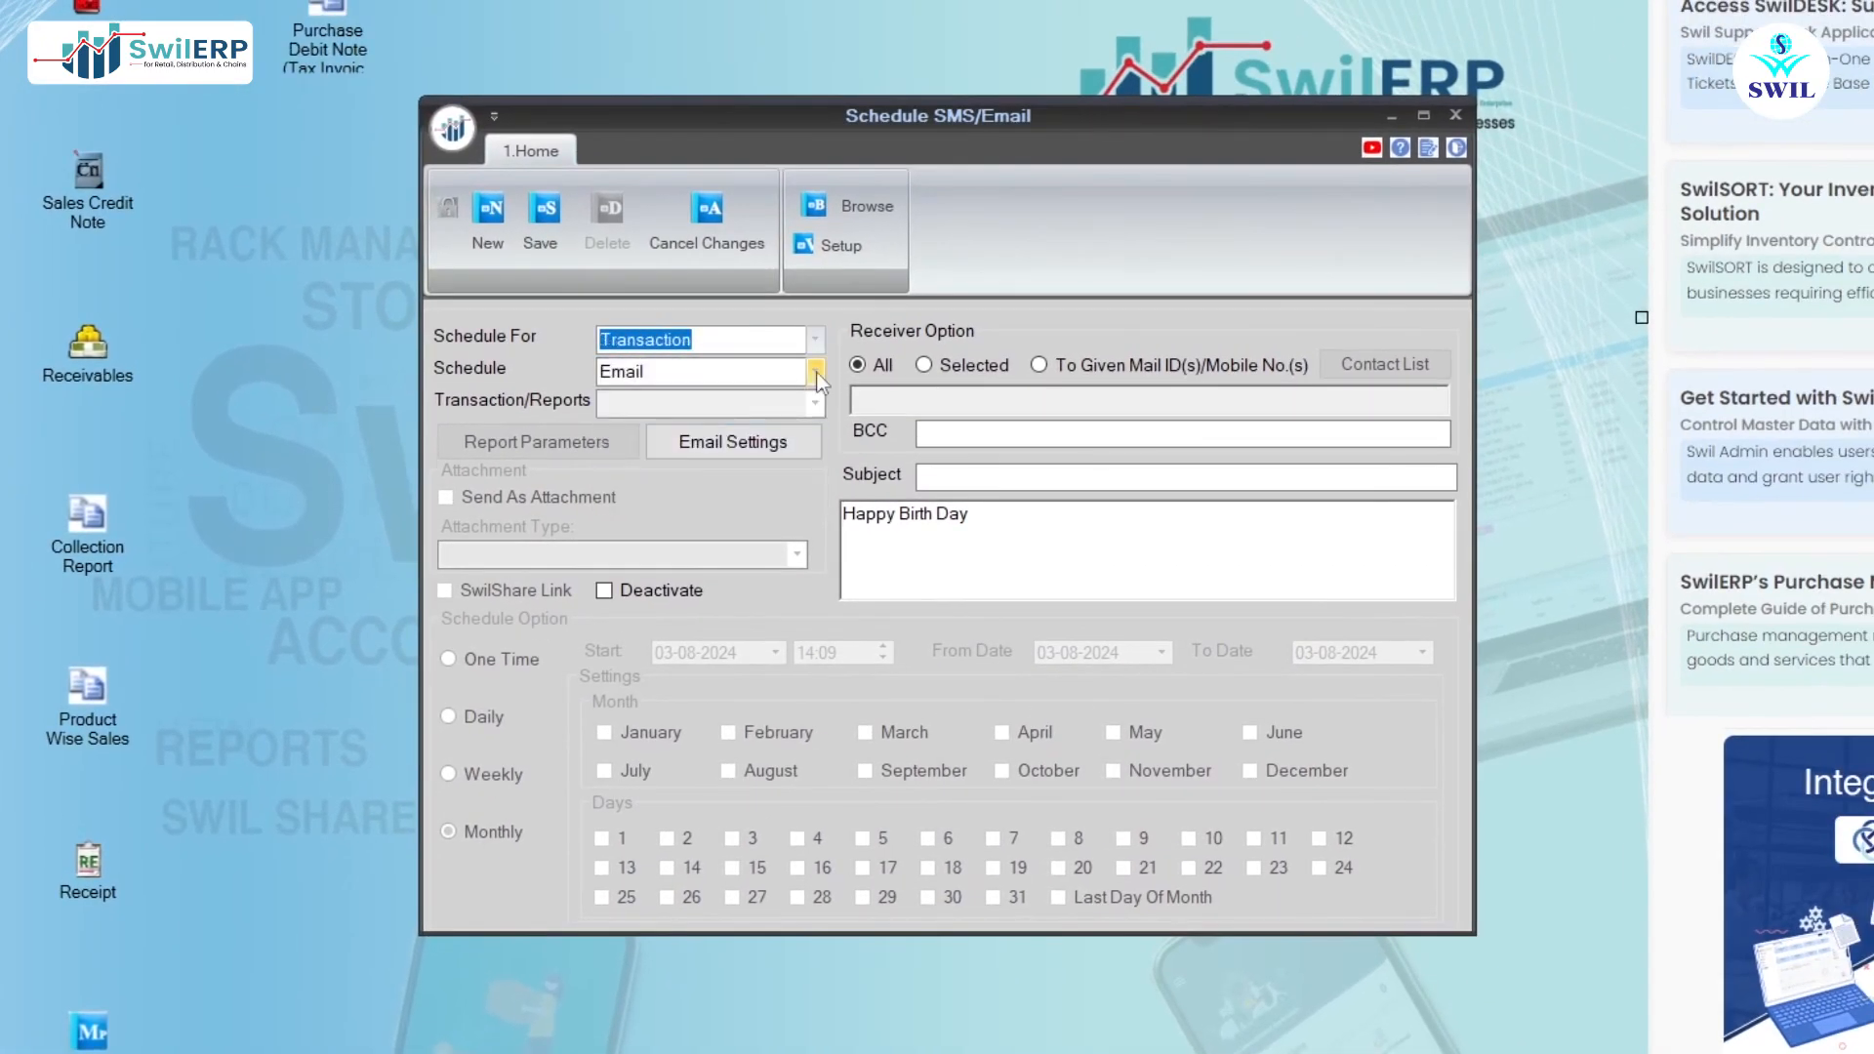
{"action": "left_click", "coordinate": [815, 372]}
{"action": "left_click", "coordinate": [639, 488]}
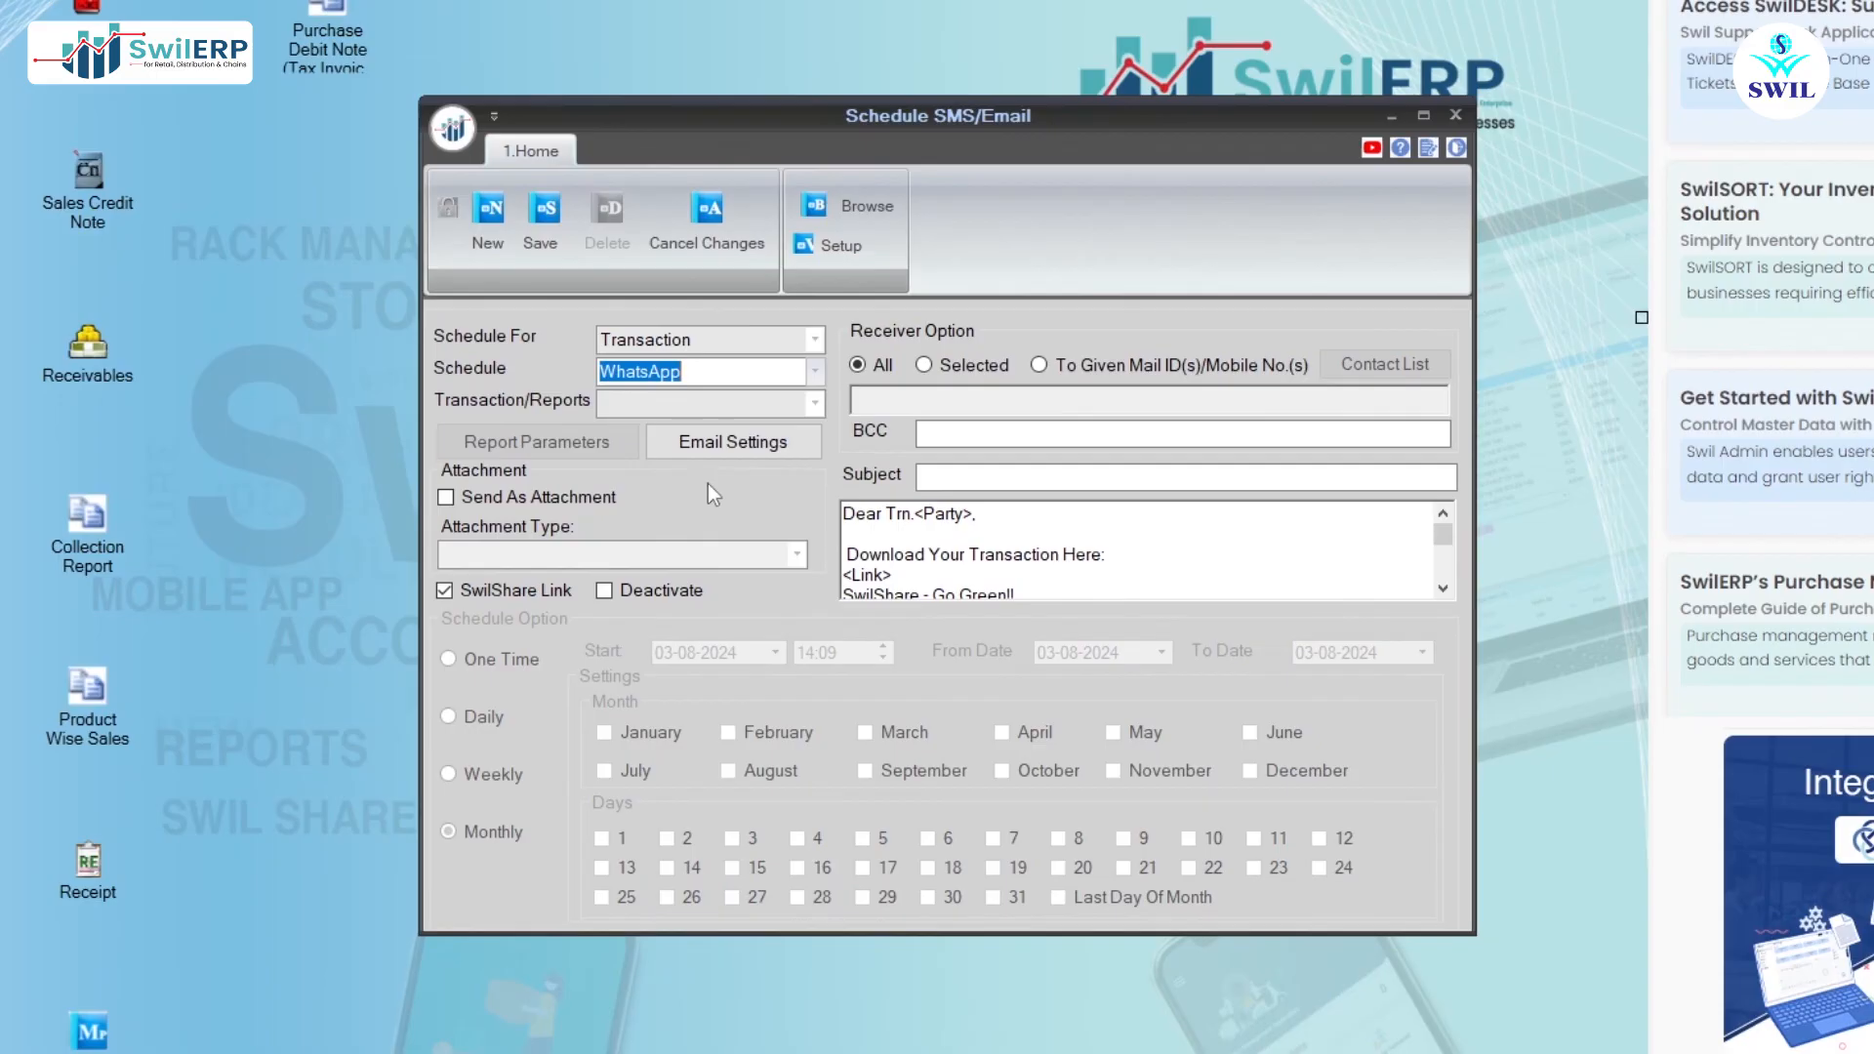
- Set the WhatsApp schedule's transaction to Sales Invoice and enable Send As Attachment
{"action": "left_click", "coordinate": [816, 403]}
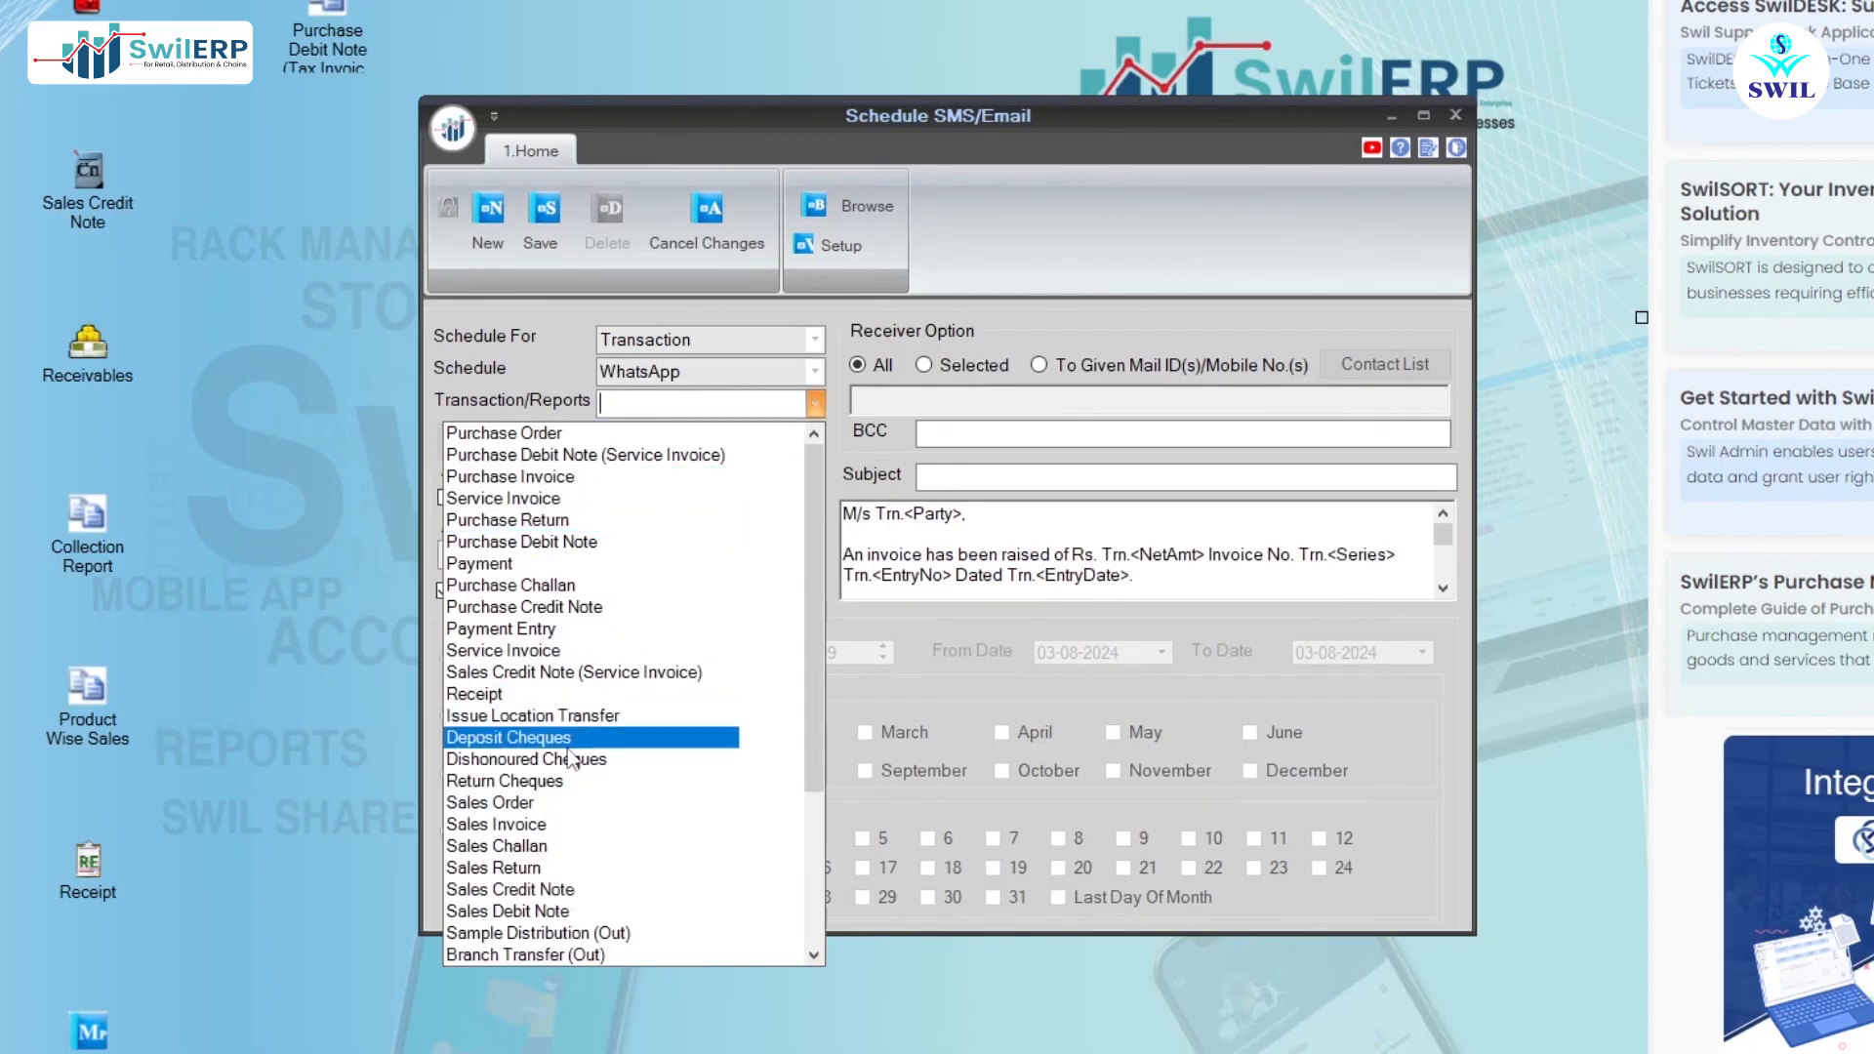
{"action": "left_click", "coordinate": [556, 825]}
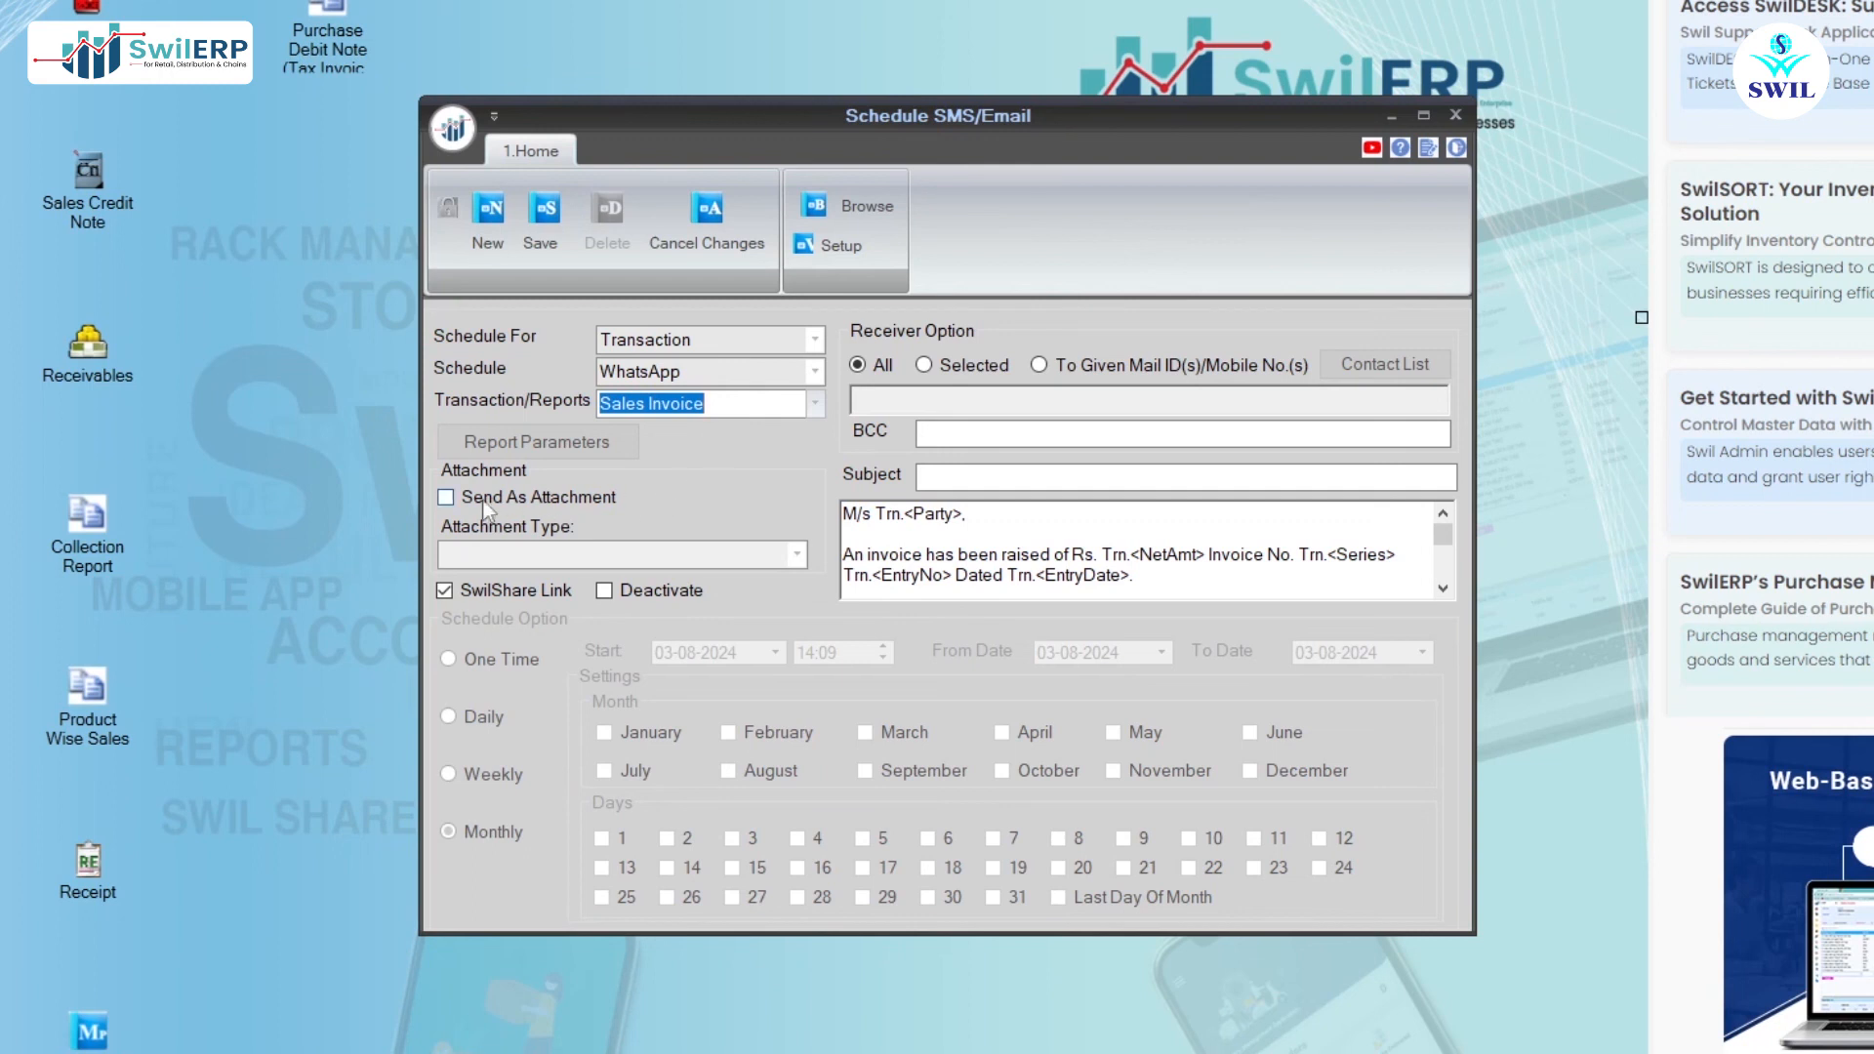
{"action": "left_click", "coordinate": [444, 498]}
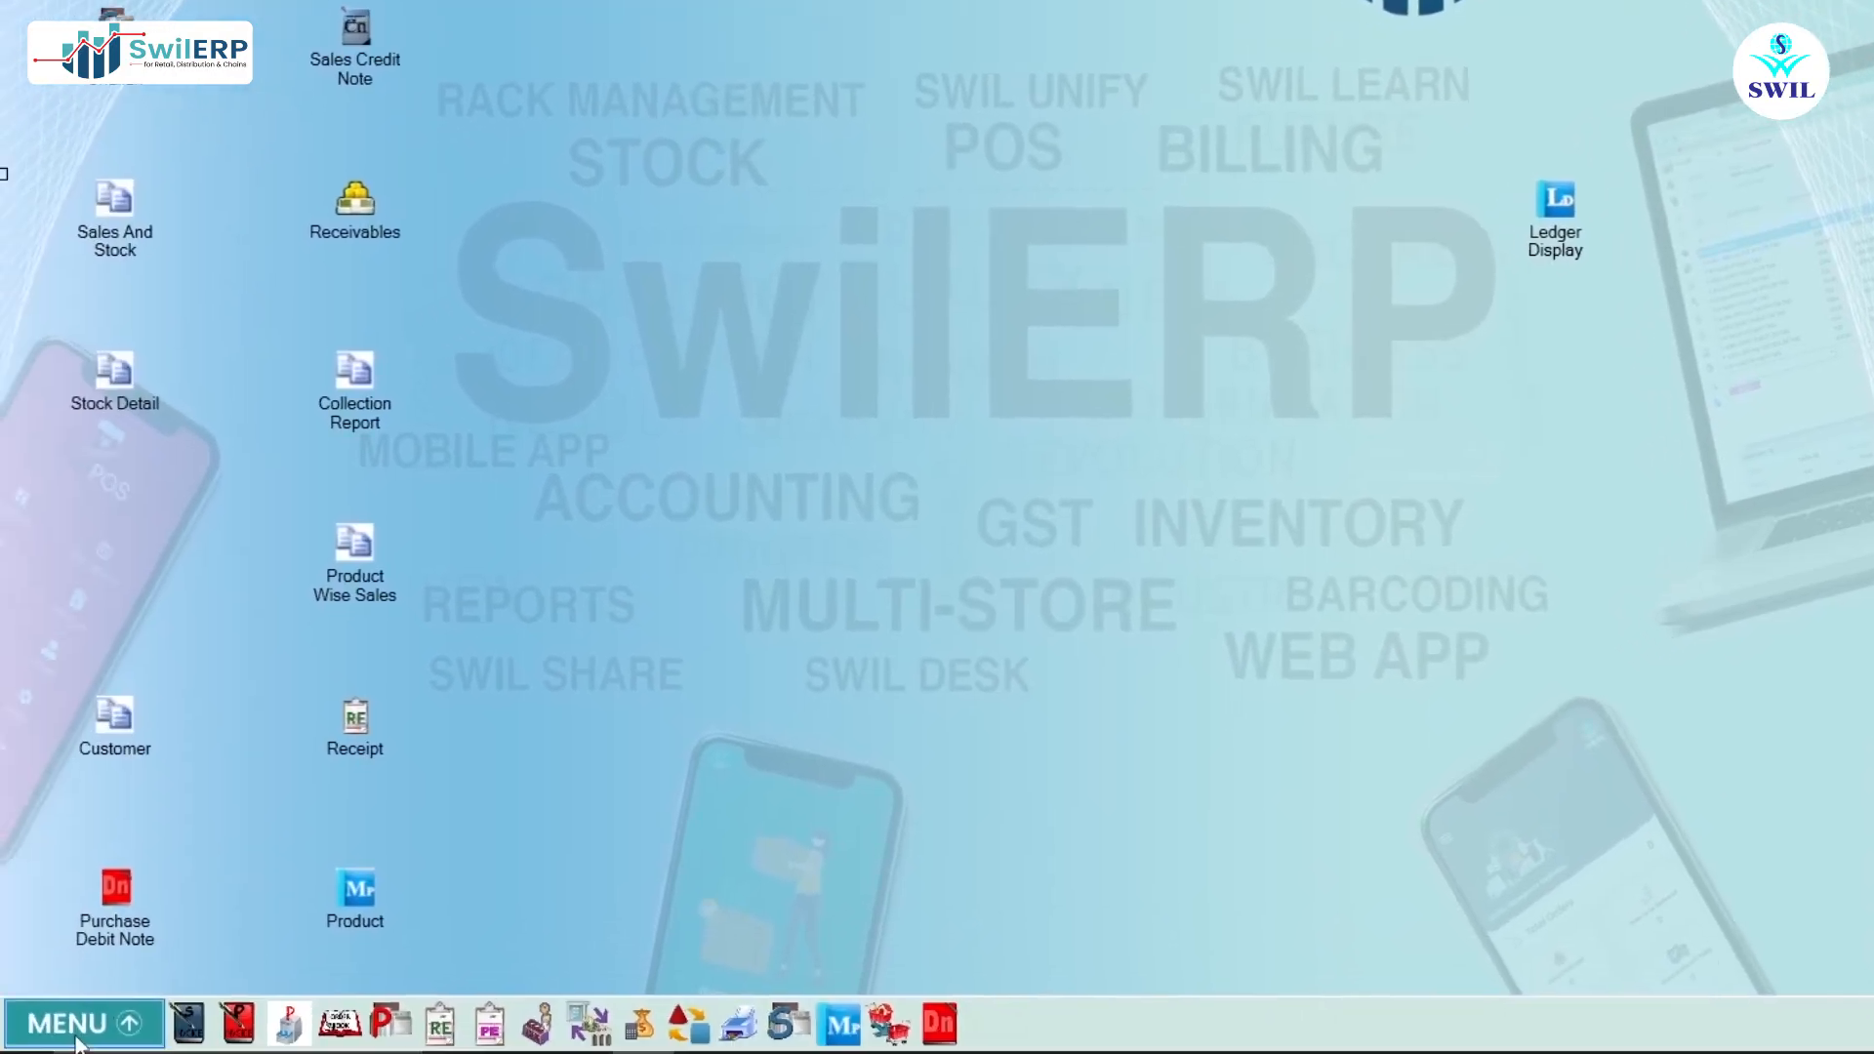
- Open the User master under Resources and bring up the existing Store Head (Administrator) user for editing
{"action": "left_click", "coordinate": [76, 1036]}
{"action": "left_click", "coordinate": [87, 749]}
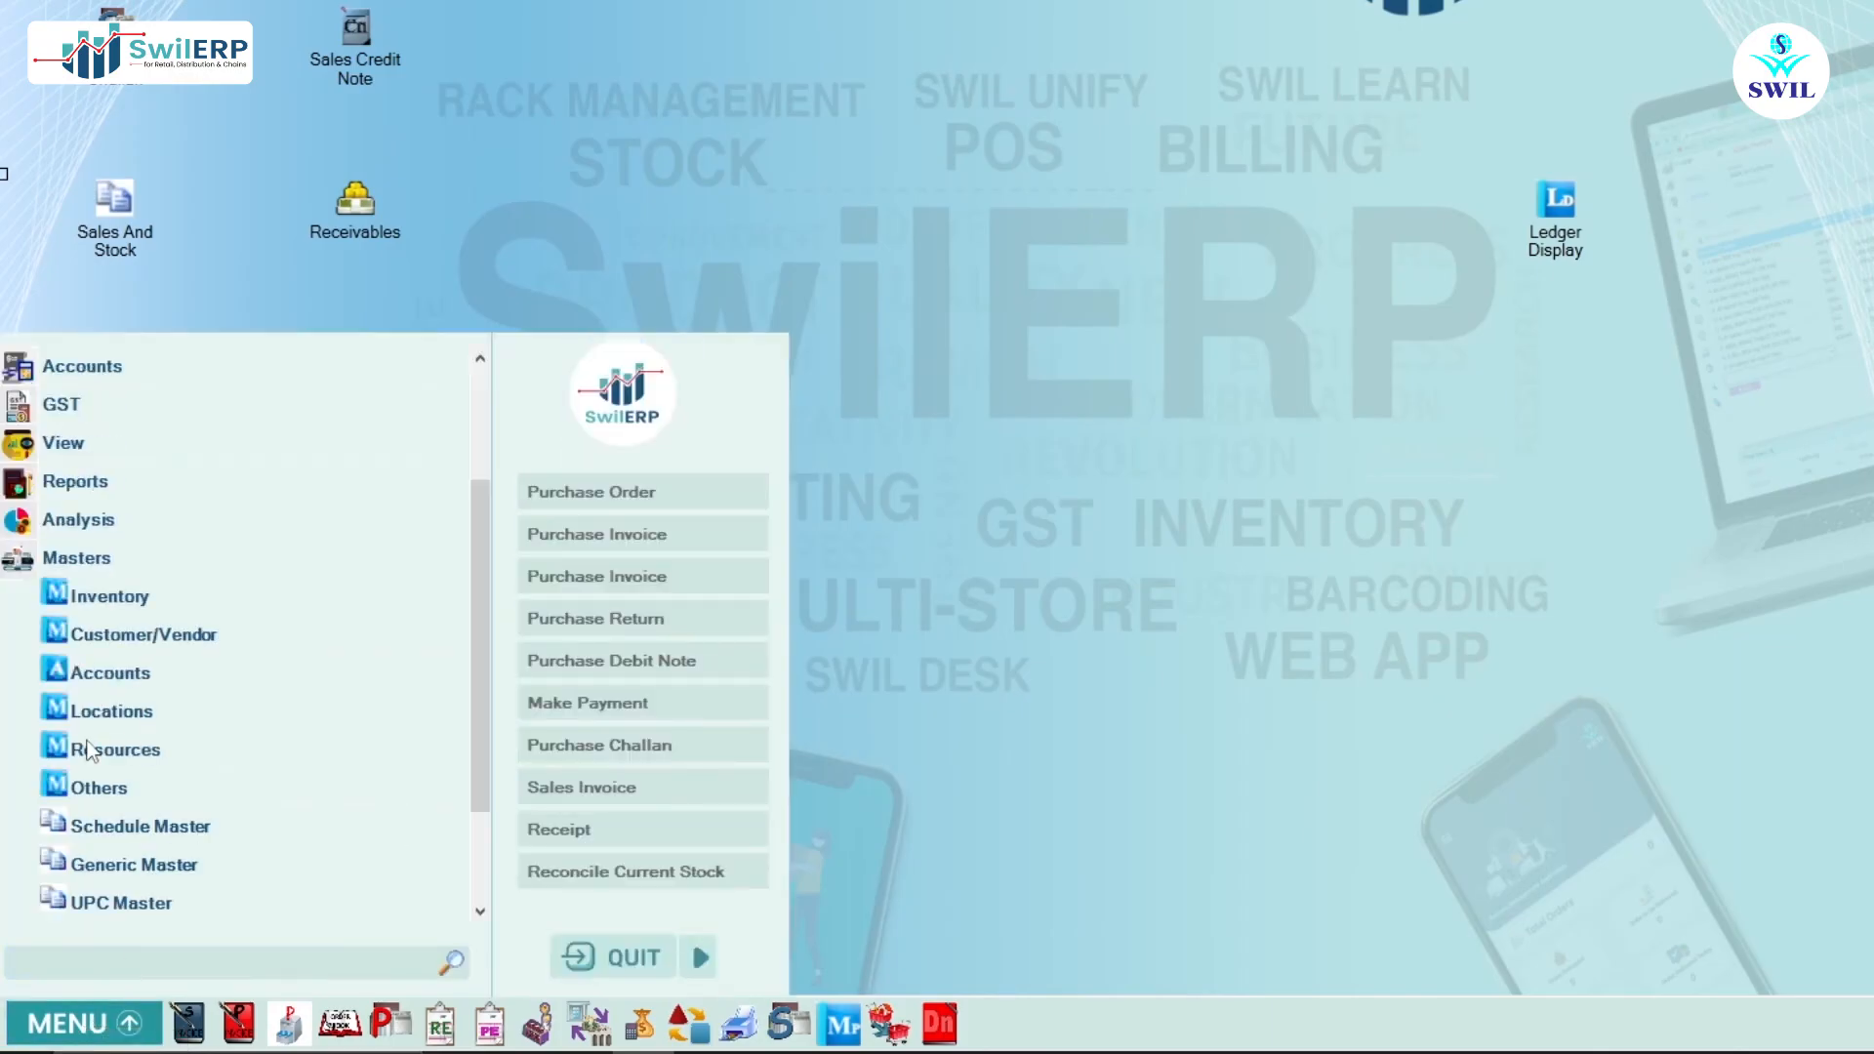
{"action": "left_click", "coordinate": [147, 758]}
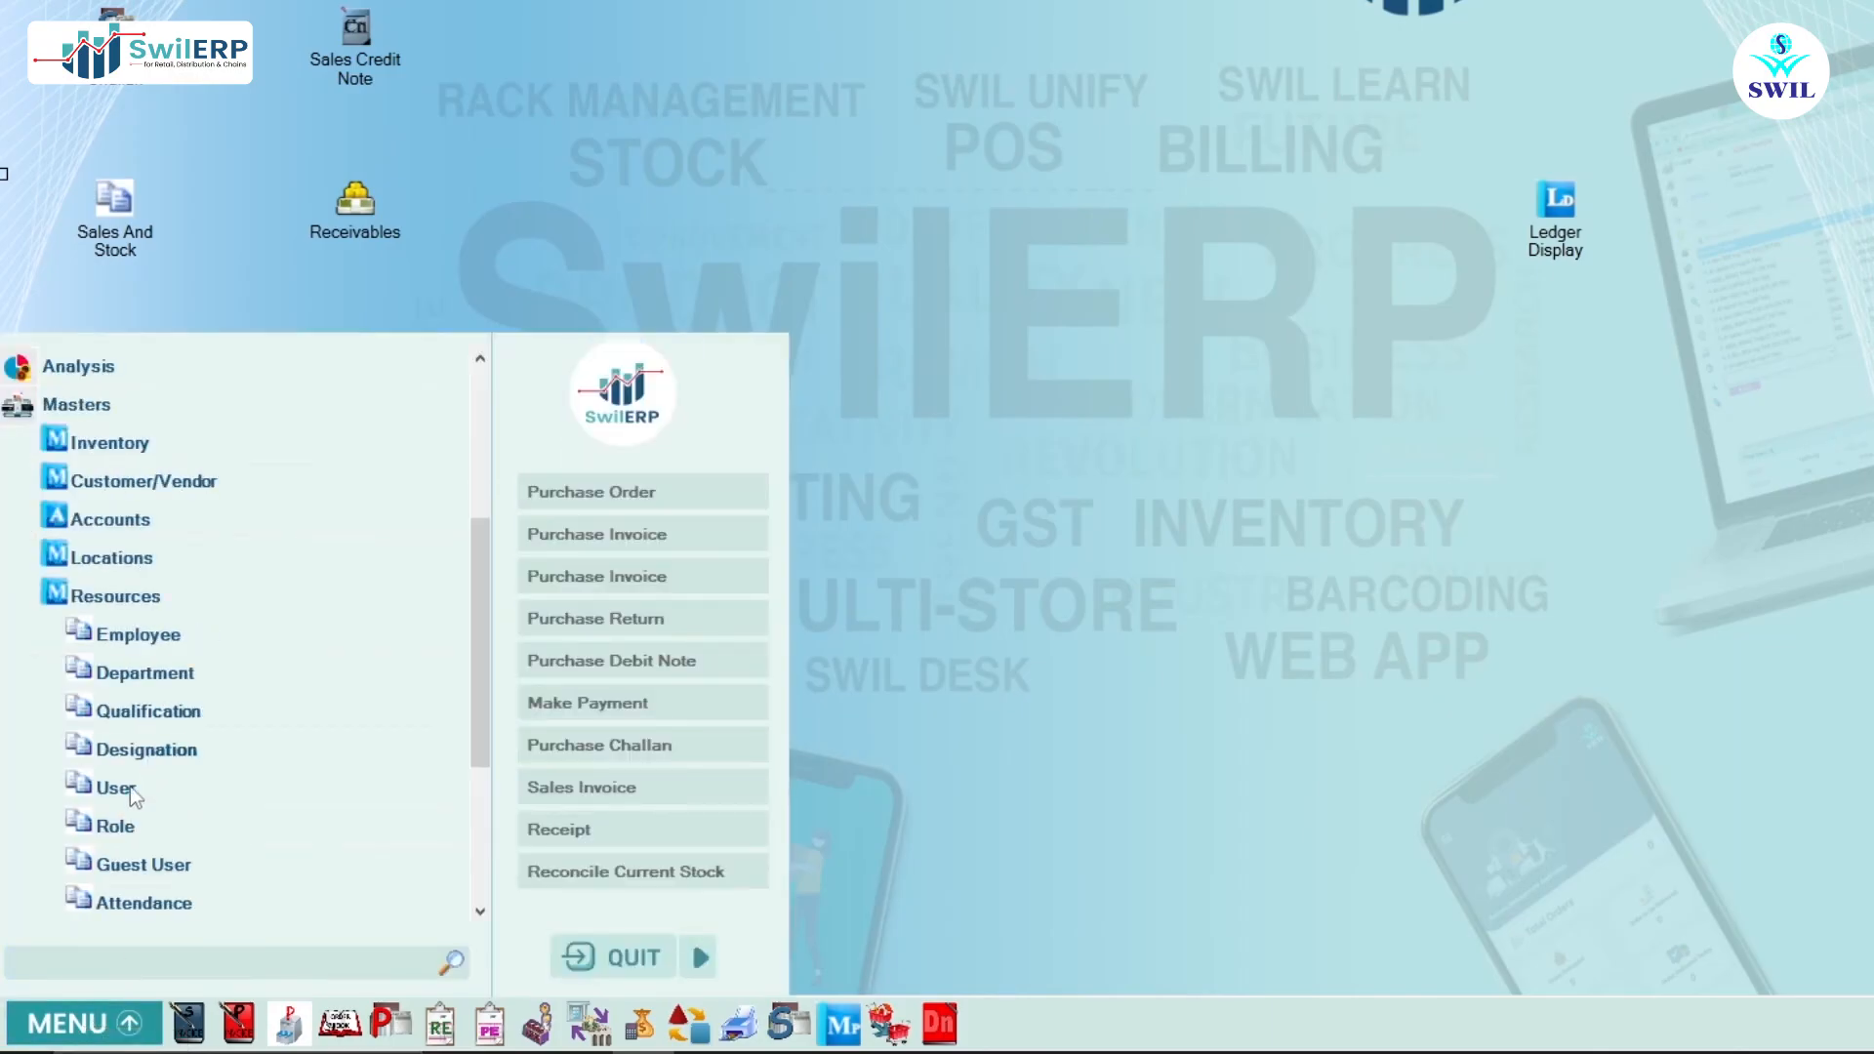
{"action": "left_click", "coordinate": [141, 790]}
{"action": "left_click", "coordinate": [548, 336]}
{"action": "left_click", "coordinate": [518, 198]}
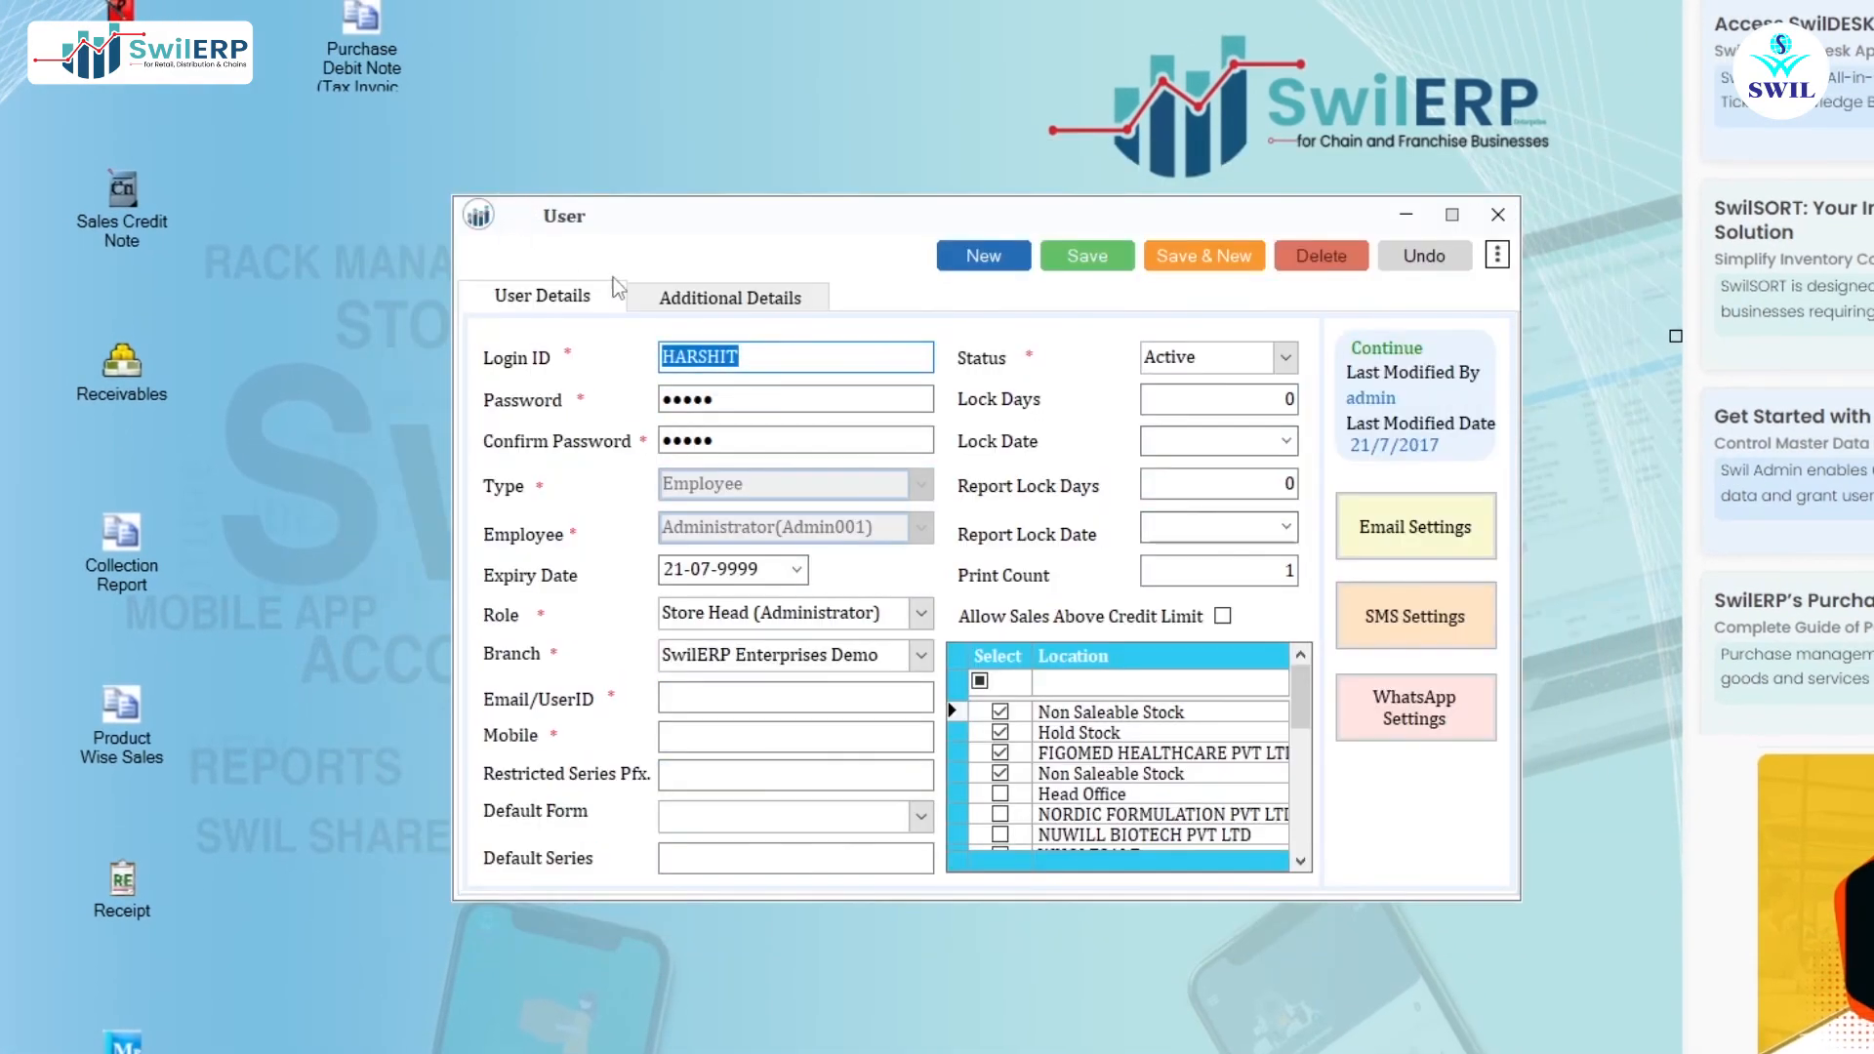
- Grant the user the Birthday & Anniversary, Transaction, Reports, User Define Form and Send Mail schedule rights, and save the user
{"action": "left_click", "coordinate": [669, 301]}
{"action": "left_click", "coordinate": [787, 682]}
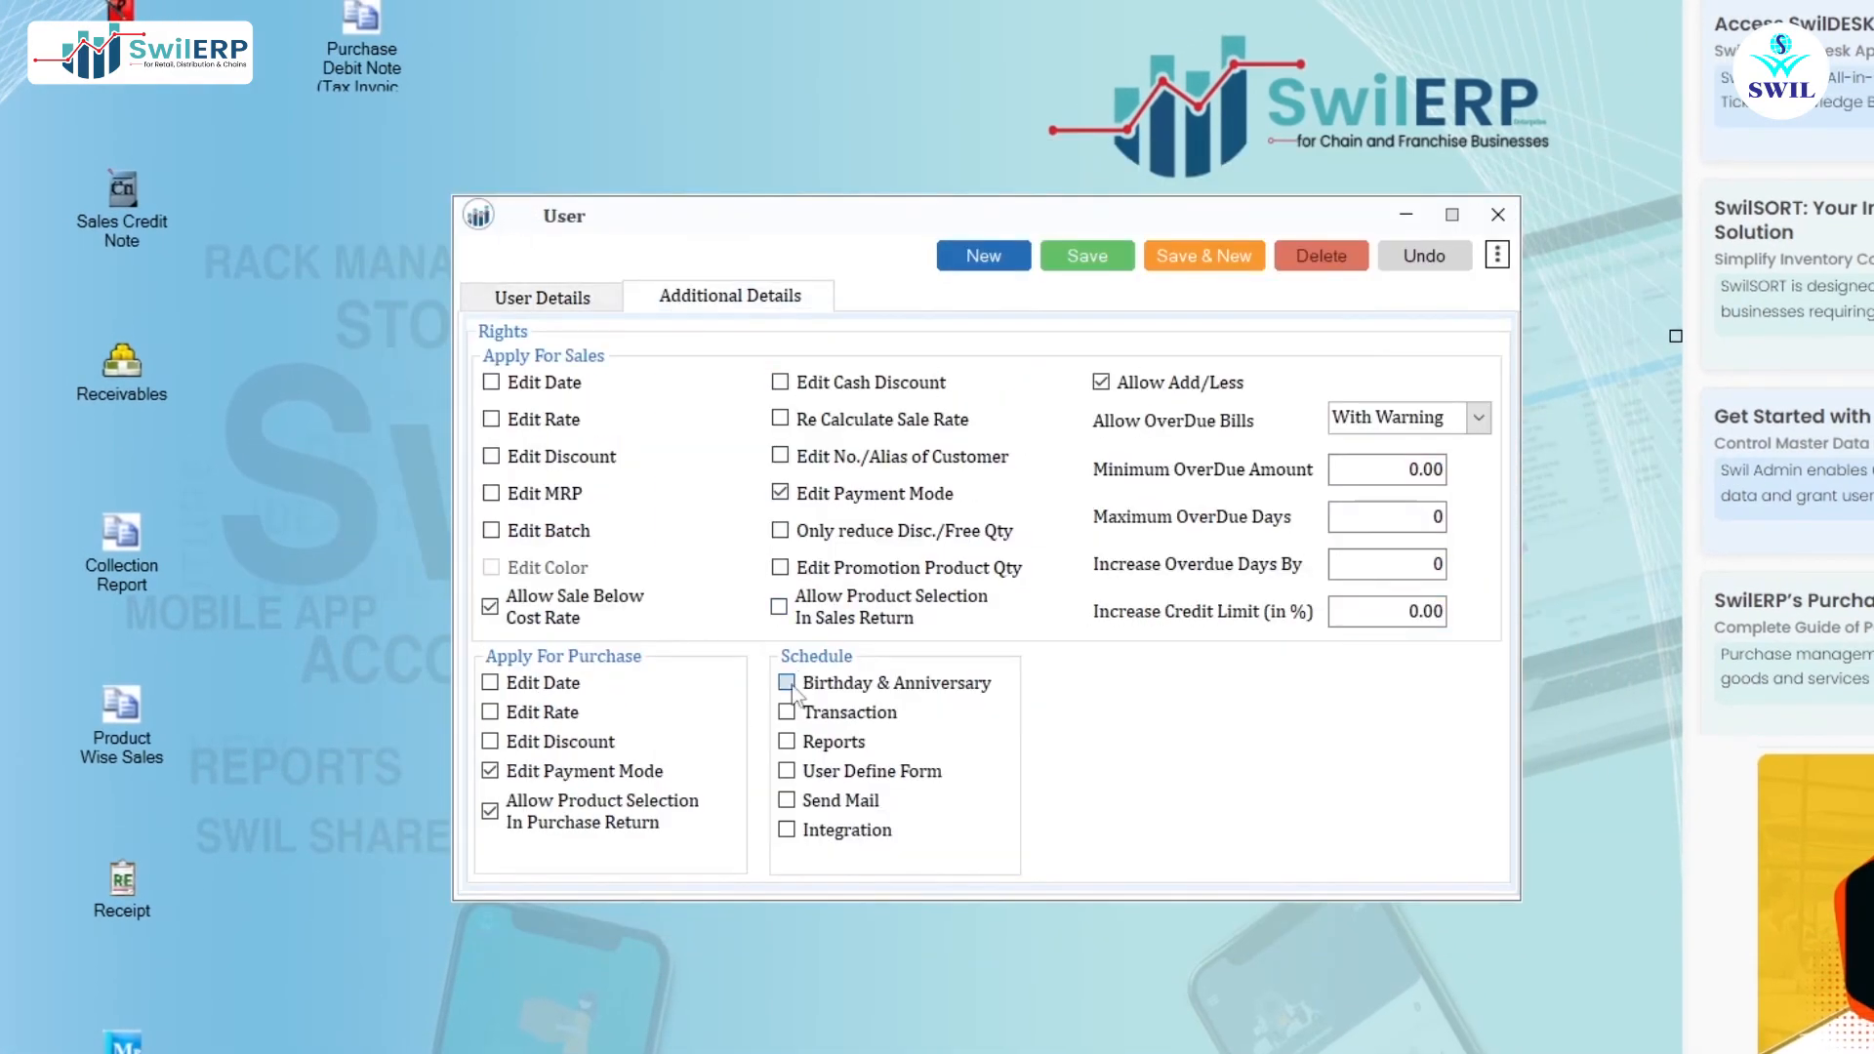
{"action": "left_click", "coordinate": [787, 712]}
{"action": "left_click", "coordinate": [787, 740]}
{"action": "left_click", "coordinate": [786, 770]}
{"action": "left_click", "coordinate": [786, 799]}
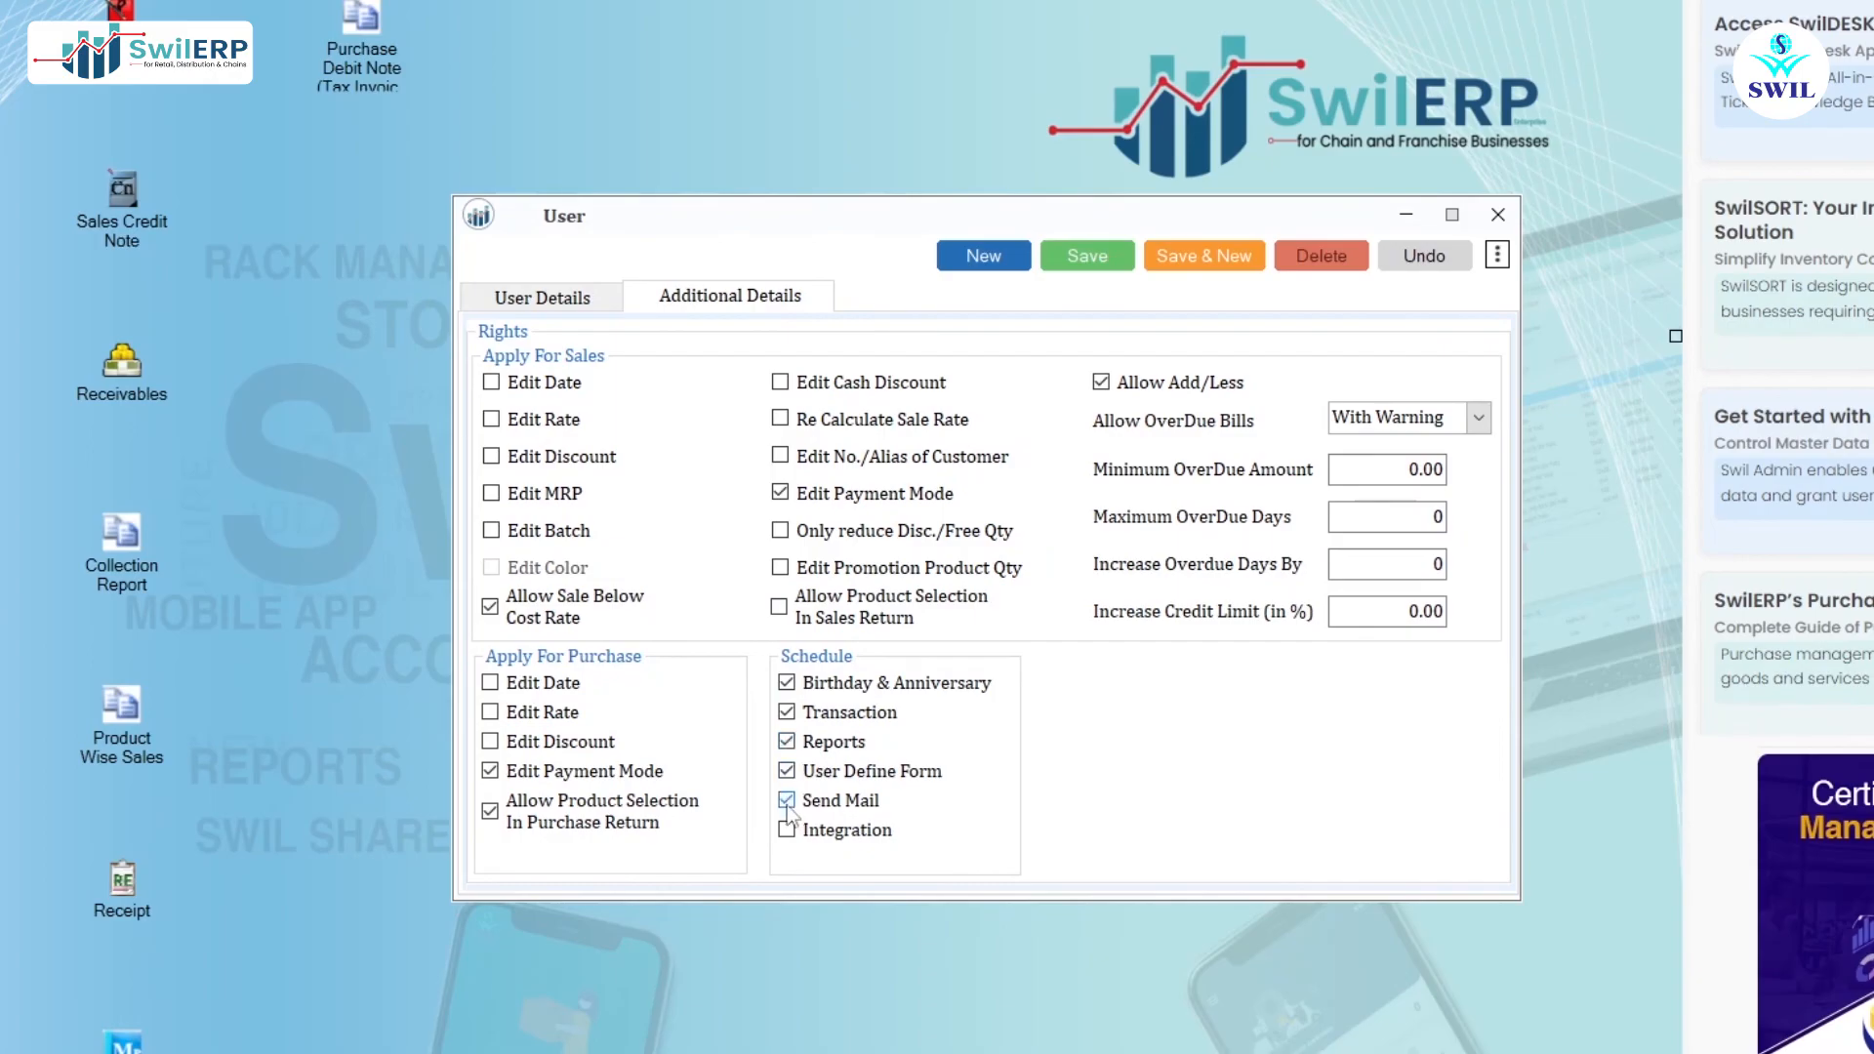
{"action": "left_click", "coordinate": [1074, 264]}
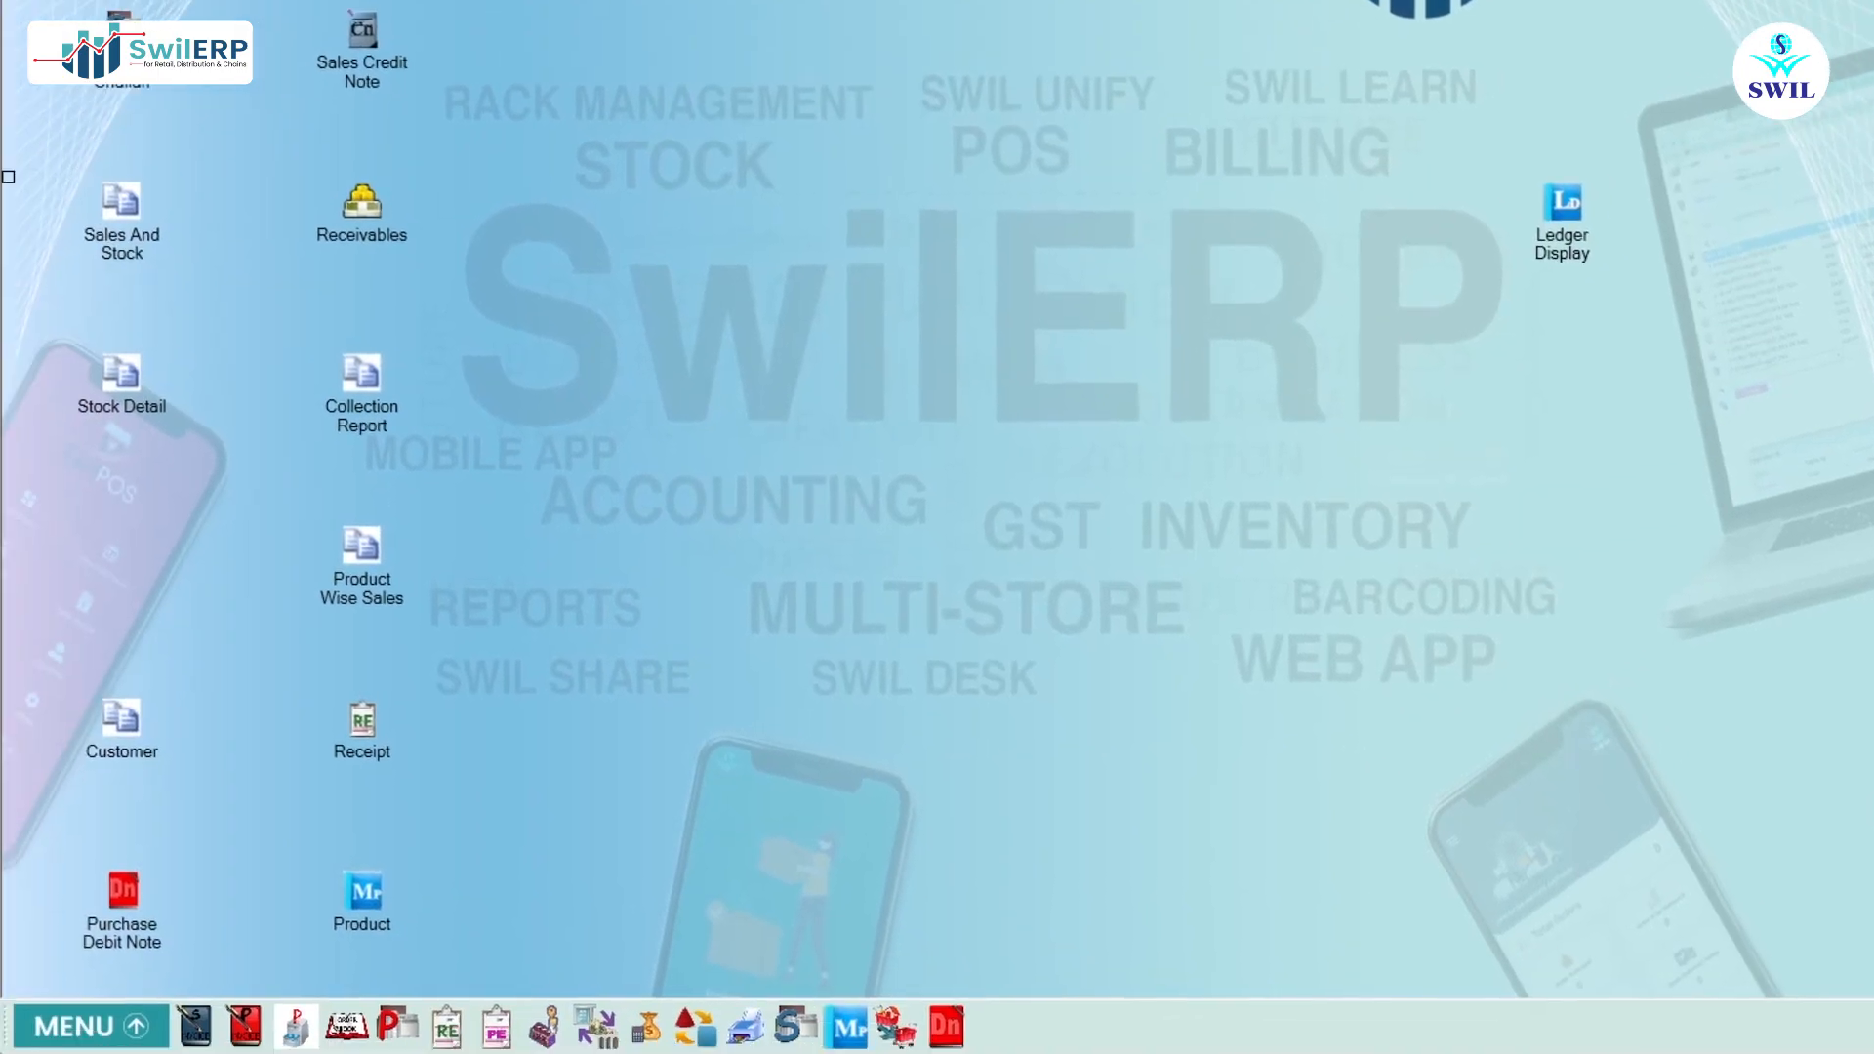
- Open ADISHAKTI AGENCY's sales invoice NB 5 and save it to bring up the Send WhatsApp form
{"action": "left_click", "coordinate": [92, 1029]}
{"action": "left_click", "coordinate": [92, 368]}
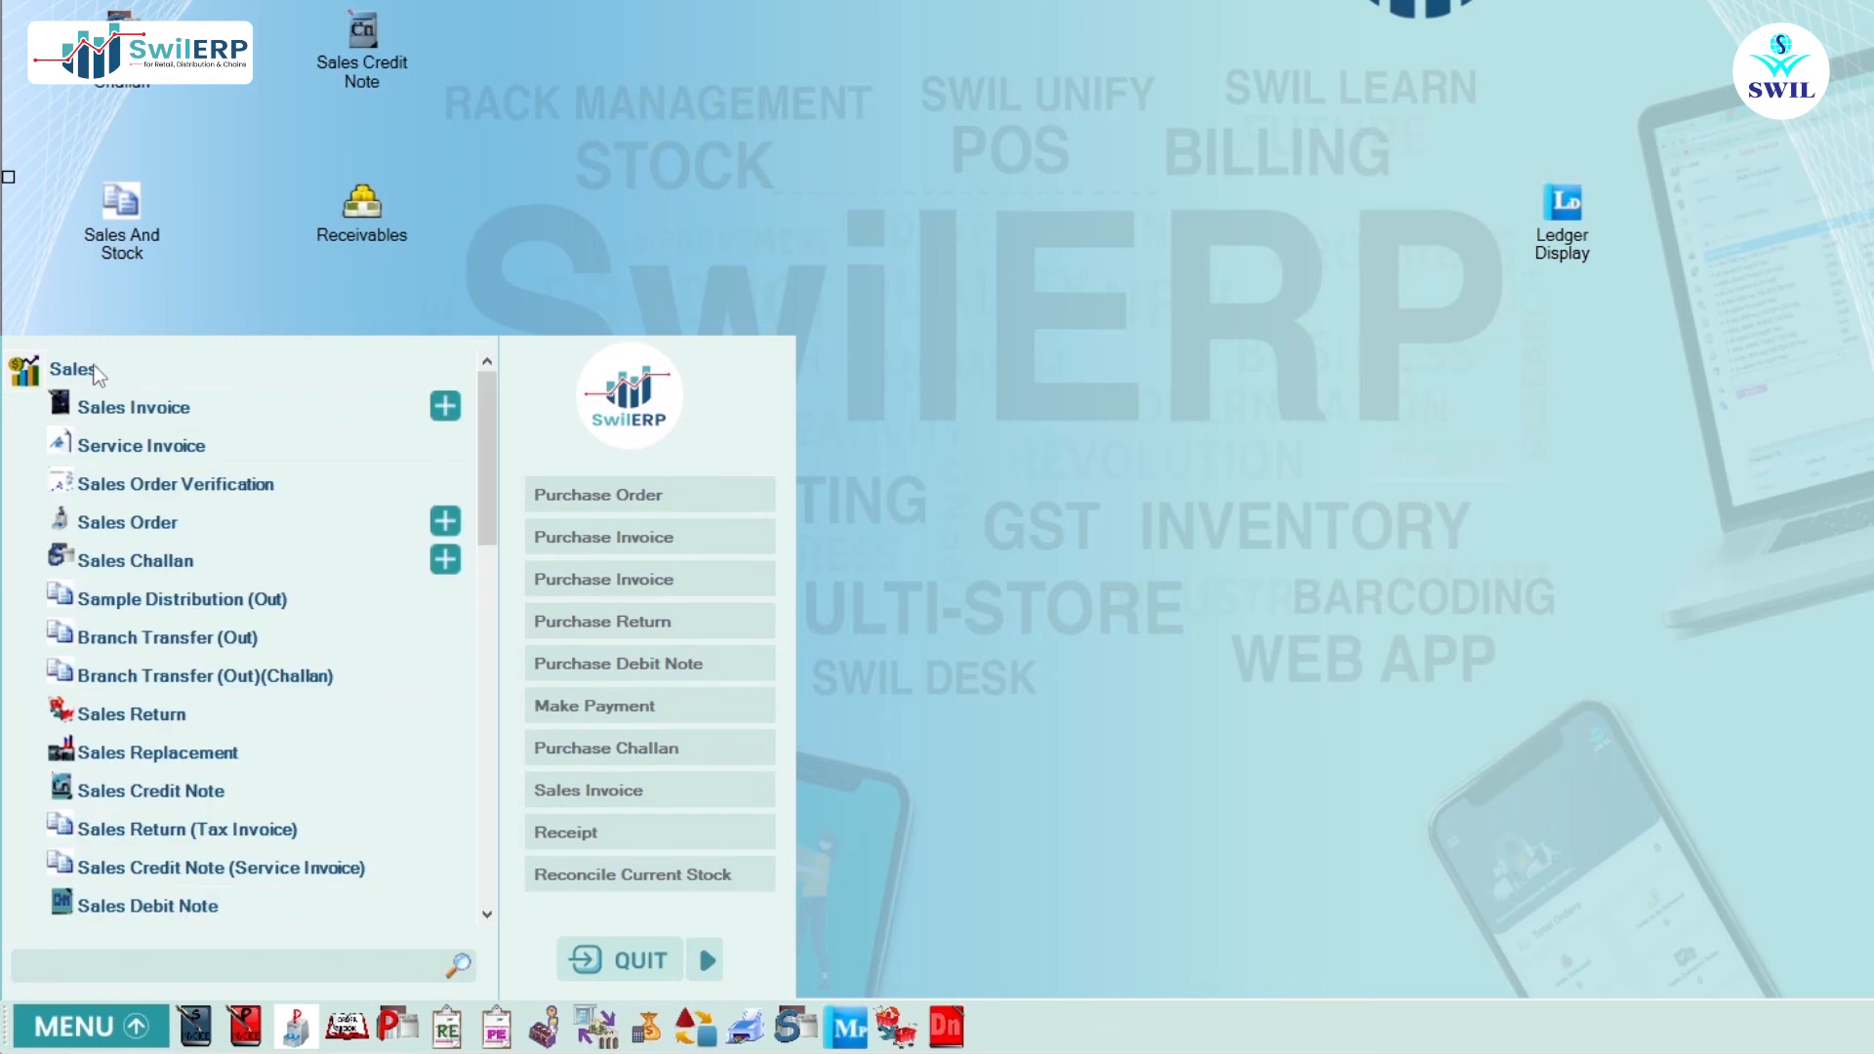
{"action": "left_click", "coordinate": [203, 410]}
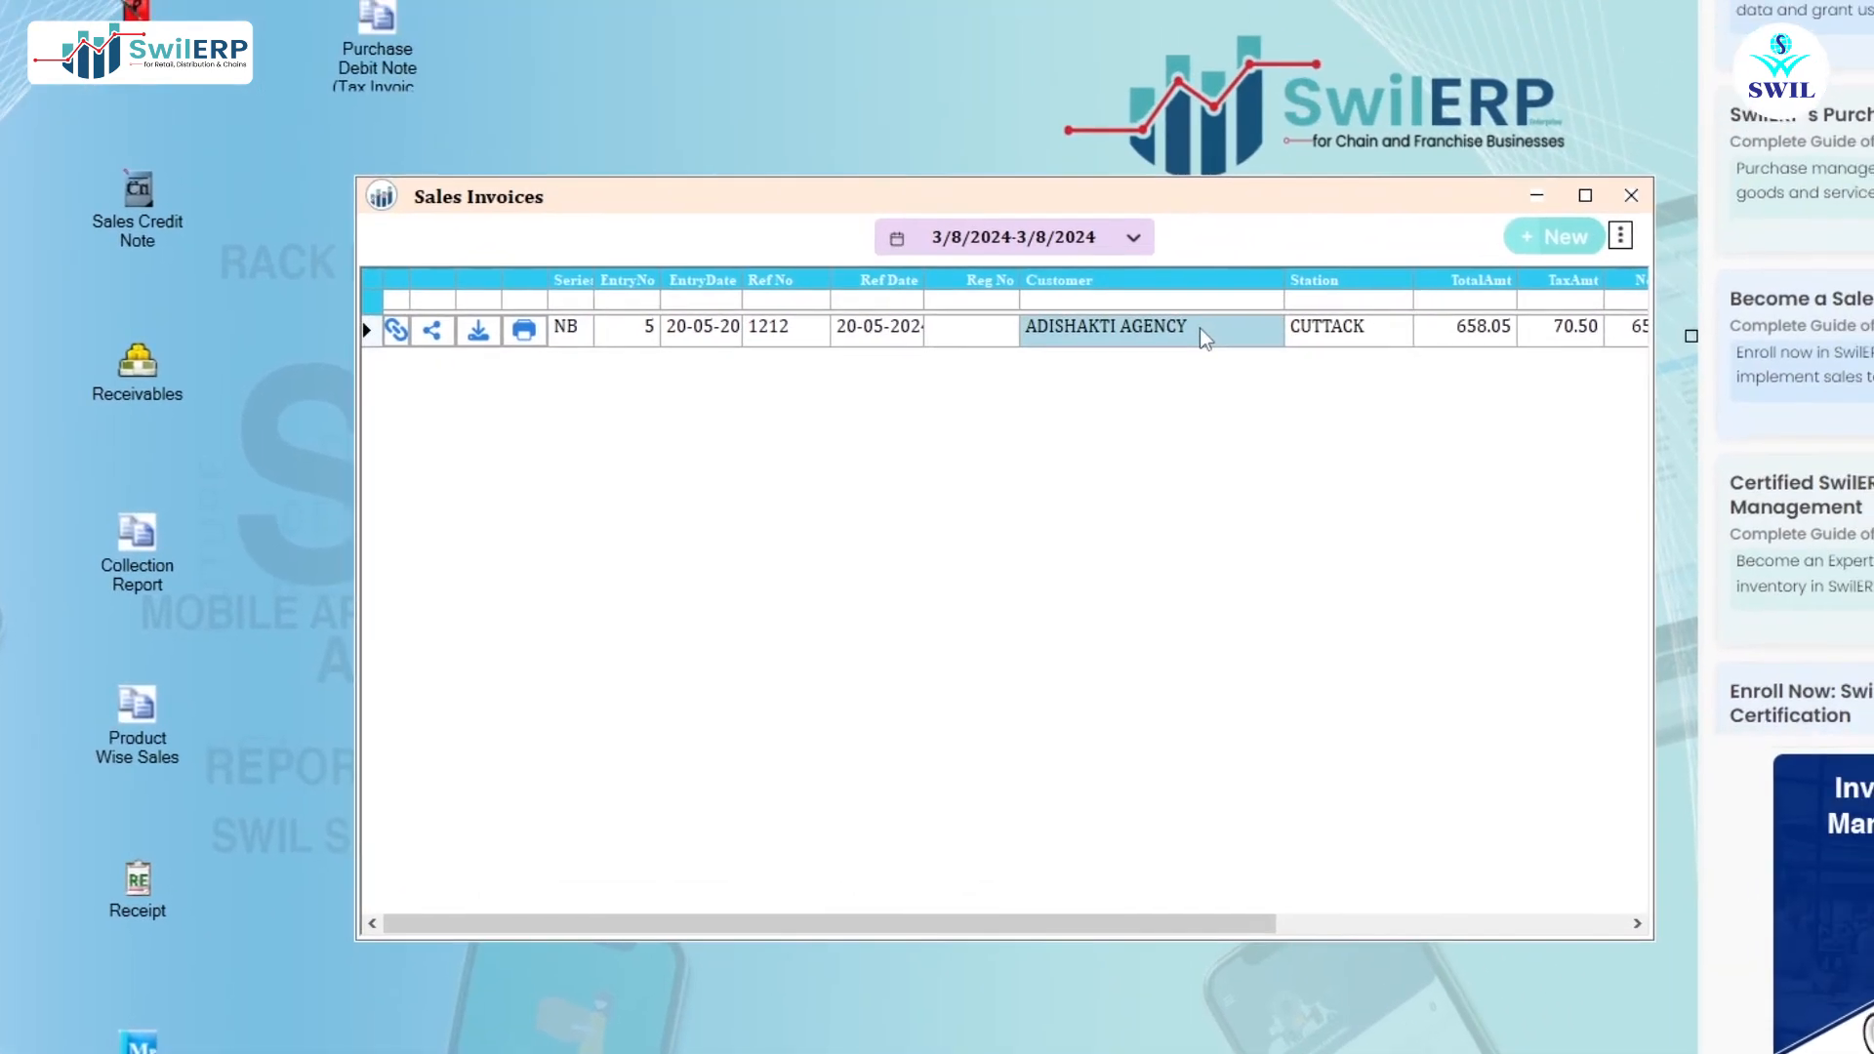
{"action": "left_click", "coordinate": [1114, 328]}
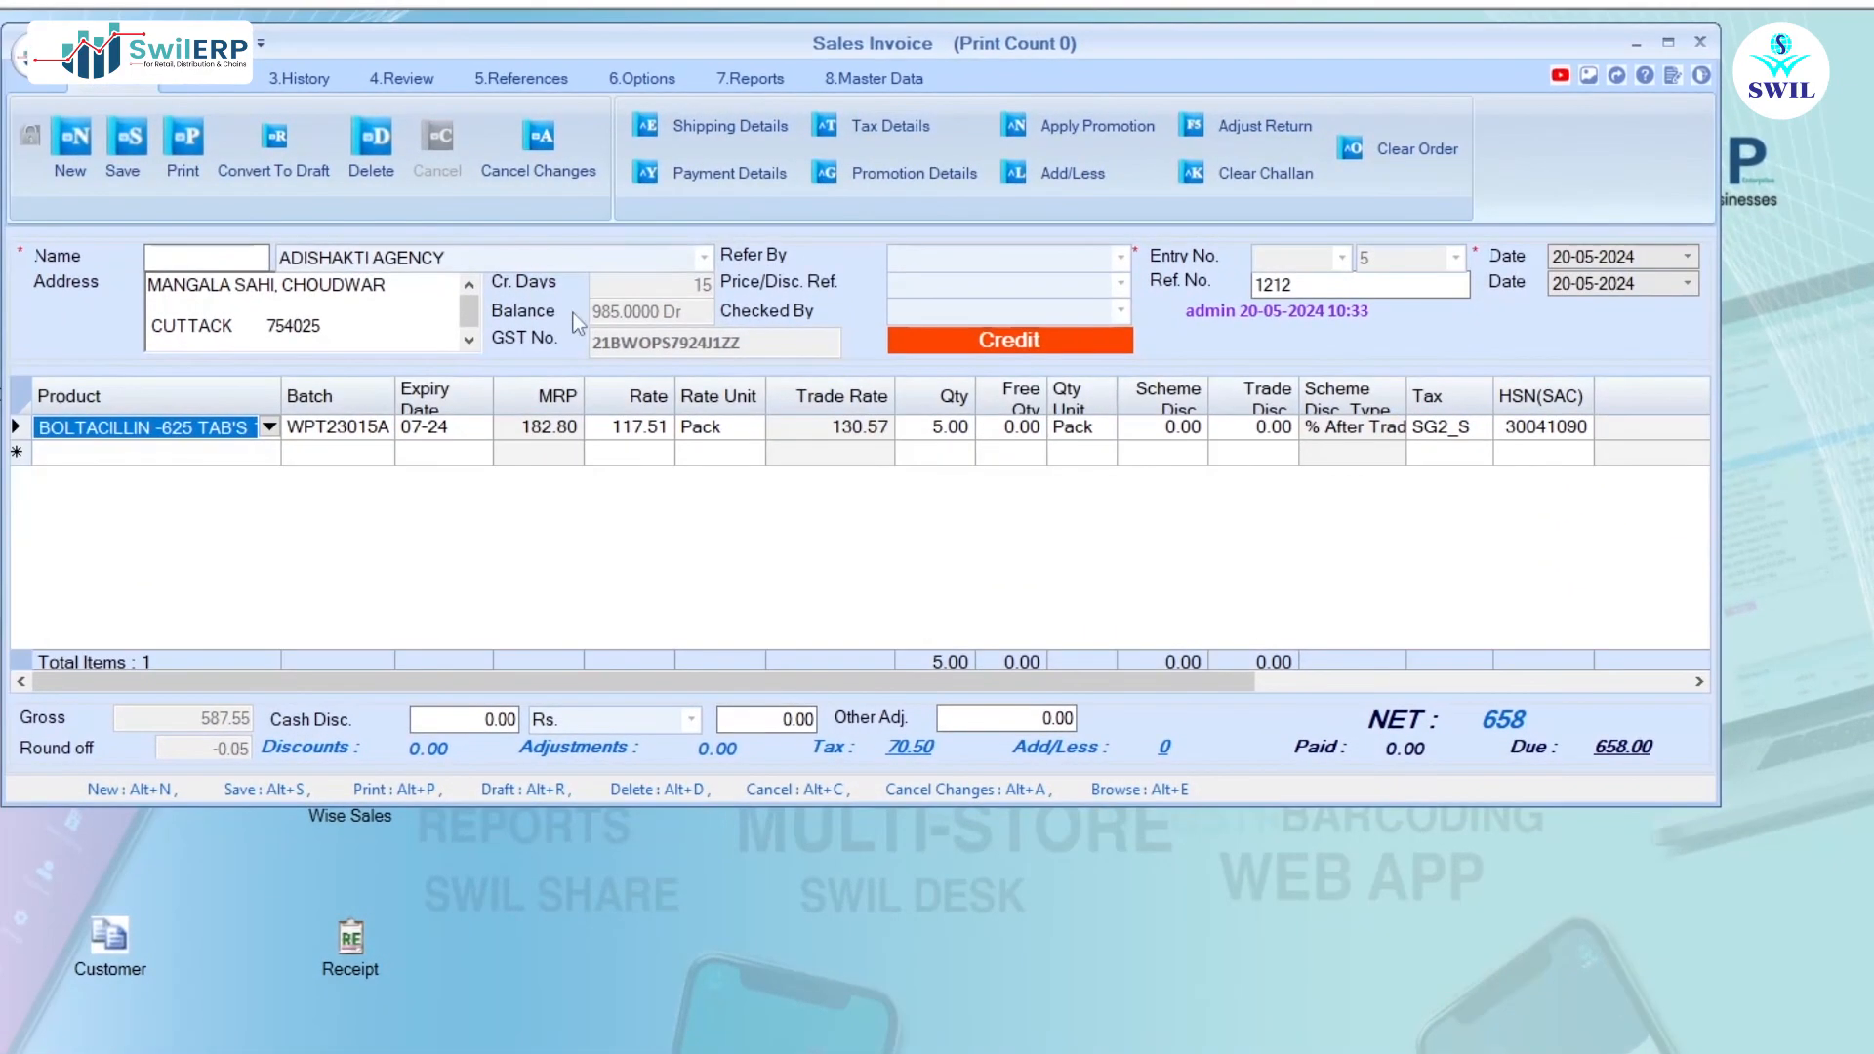
{"action": "left_click", "coordinate": [123, 172]}
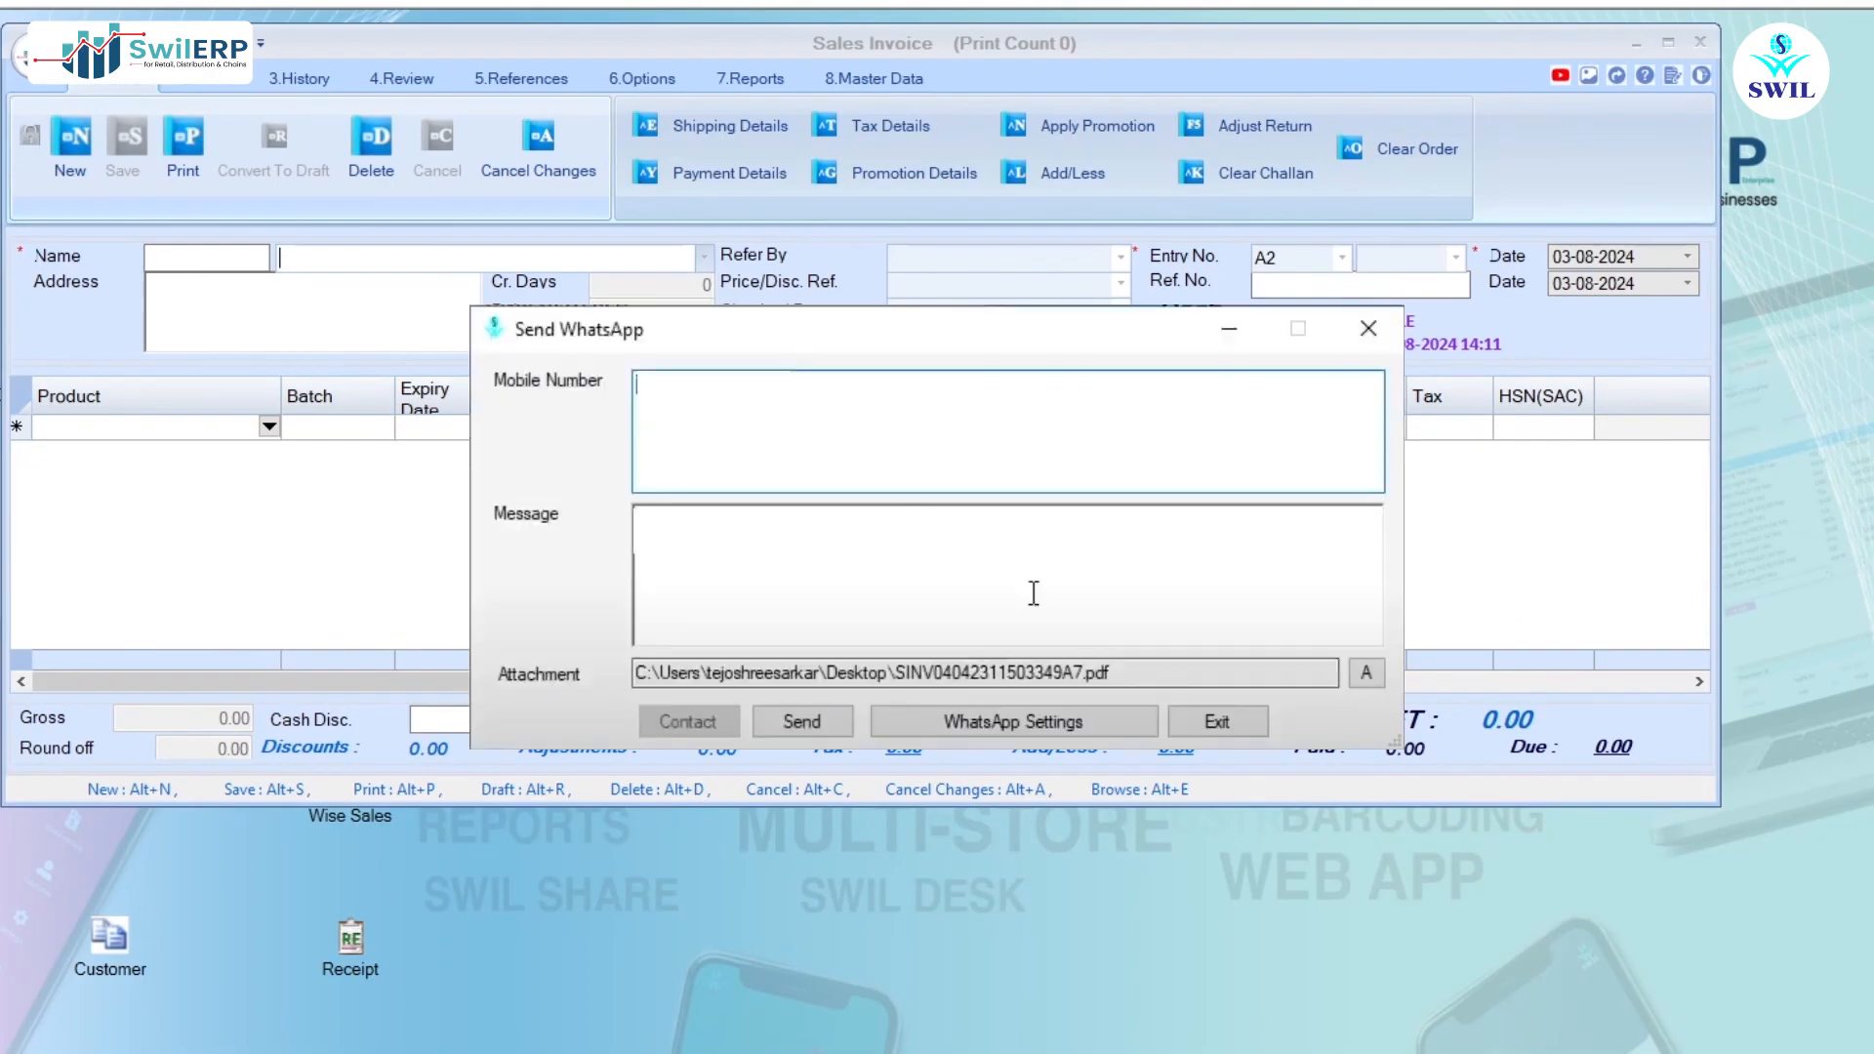